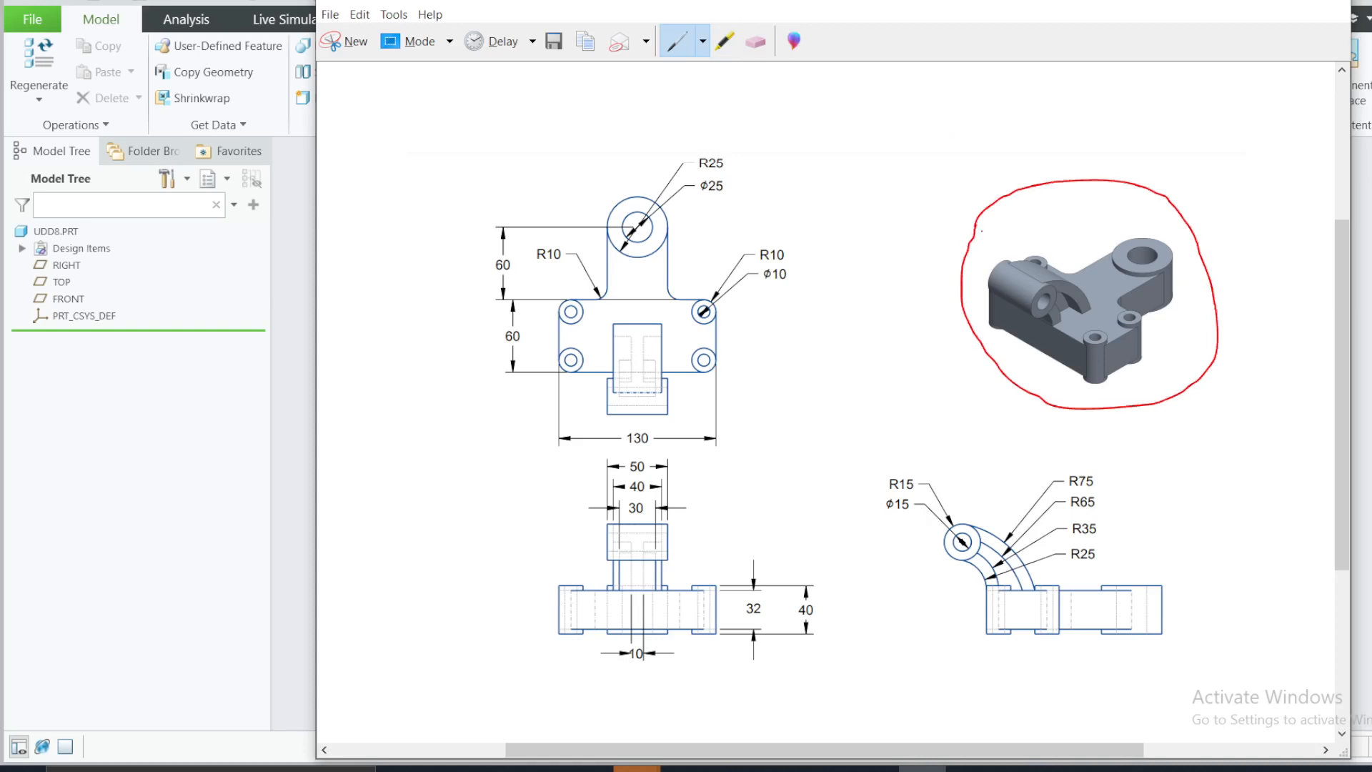
Erase the red circle around the isometric view in the reference drawing
click(756, 41)
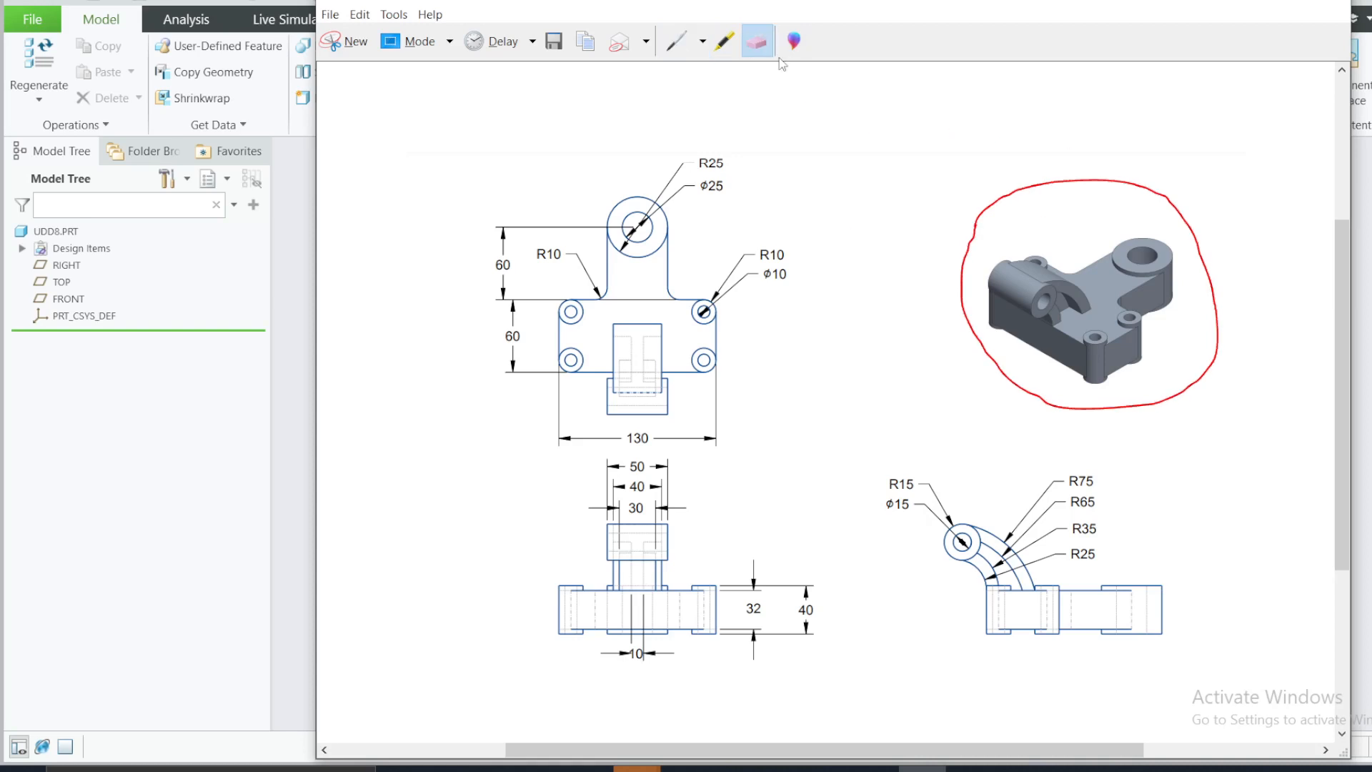
click(1081, 179)
Draw red arrows marking the top view and its viewing direction, link the isometric view to the front view, and mark the front view
click(674, 41)
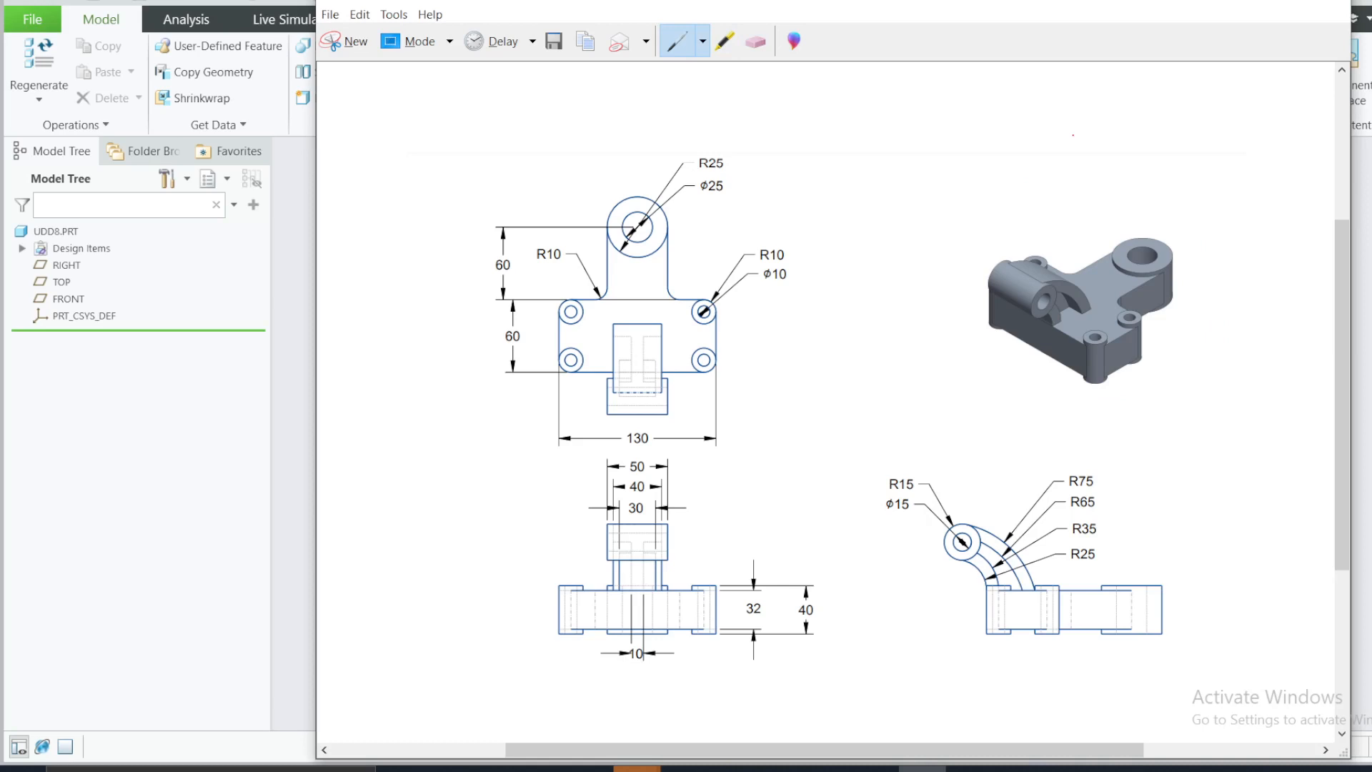
mouse_move(1073, 134)
mouse_down()
mouse_move(1082, 236)
mouse_move(1105, 197)
mouse_up()
mouse_move(816, 151)
mouse_down()
mouse_move(711, 222)
mouse_move(770, 250)
mouse_up()
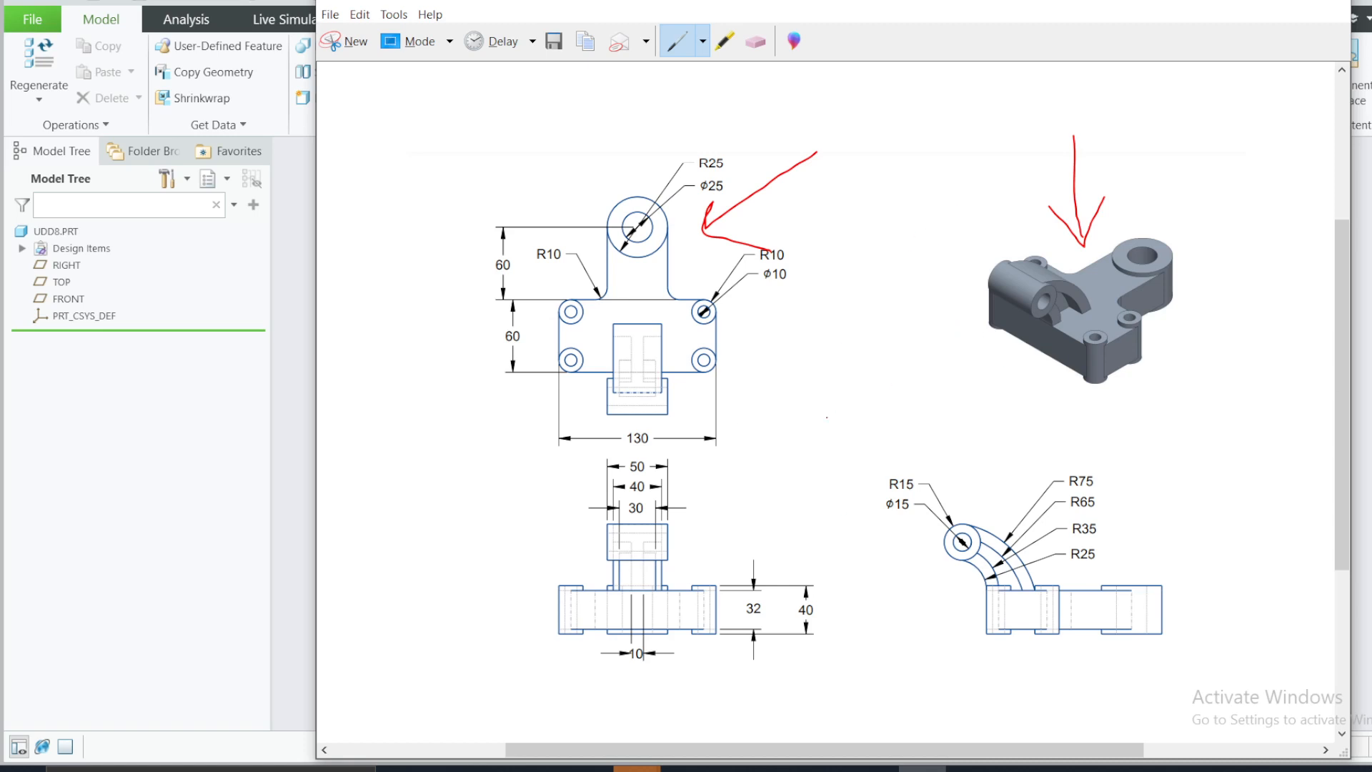
mouse_move(828, 434)
mouse_down()
mouse_move(995, 349)
mouse_move(985, 391)
mouse_up()
mouse_move(845, 408)
mouse_down()
mouse_move(790, 466)
mouse_move(817, 465)
mouse_up()
mouse_move(708, 473)
mouse_down()
mouse_move(751, 588)
mouse_move(729, 688)
mouse_up()
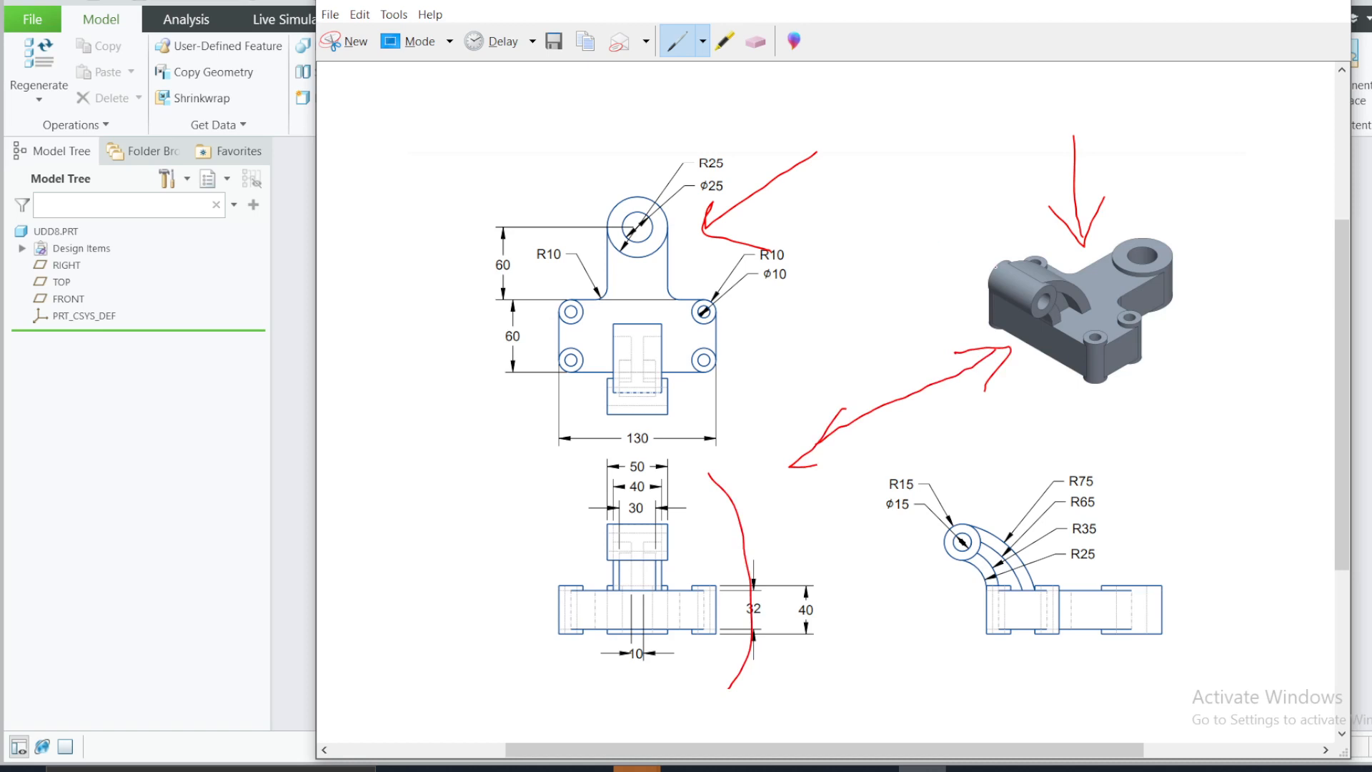
Highlight the cylindrical boss in the isometric and front views, and mark the side viewing direction and circle the side view
mouse_move(981, 263)
mouse_down()
mouse_move(1047, 308)
mouse_move(1032, 306)
mouse_up()
mouse_move(605, 536)
mouse_down()
mouse_move(697, 534)
mouse_move(588, 534)
mouse_move(688, 534)
mouse_up()
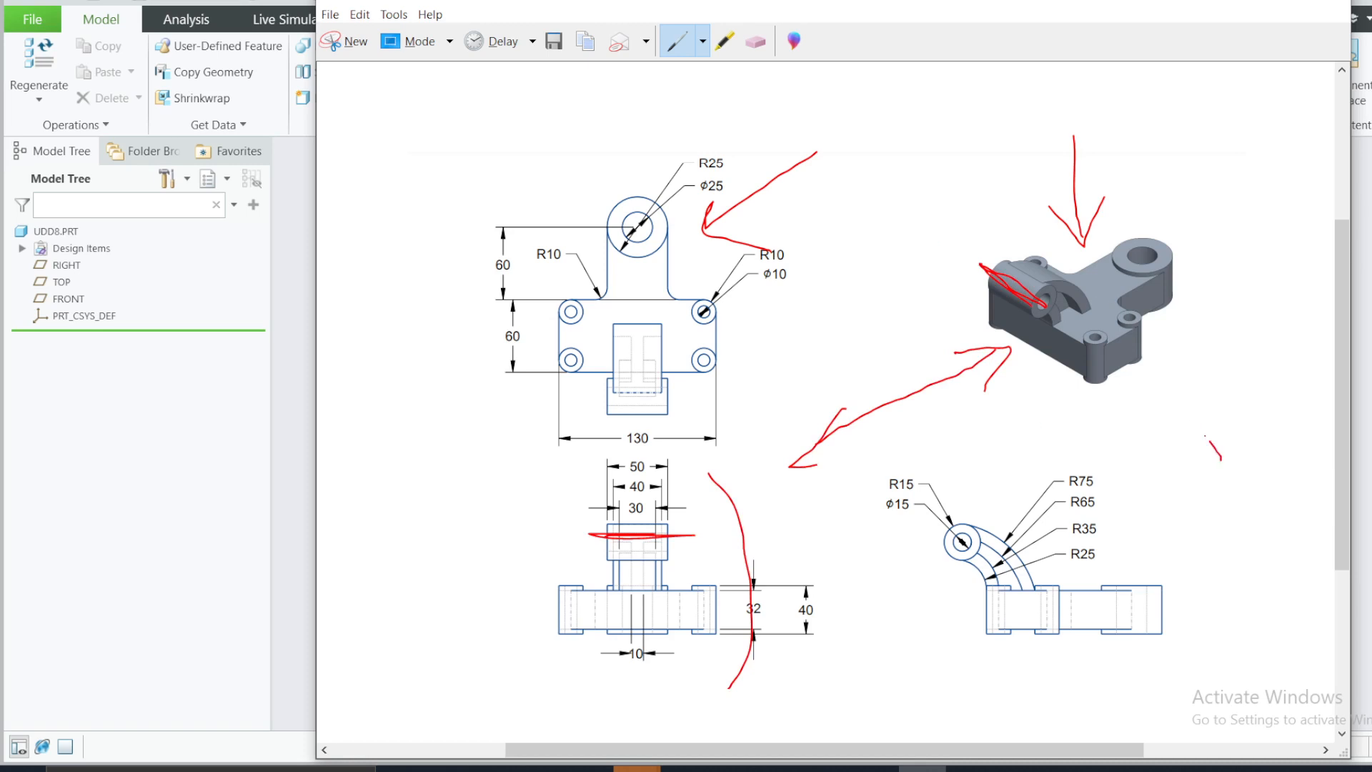
mouse_move(1205, 437)
mouse_down()
mouse_move(1138, 408)
mouse_move(1194, 374)
mouse_move(1141, 411)
mouse_up()
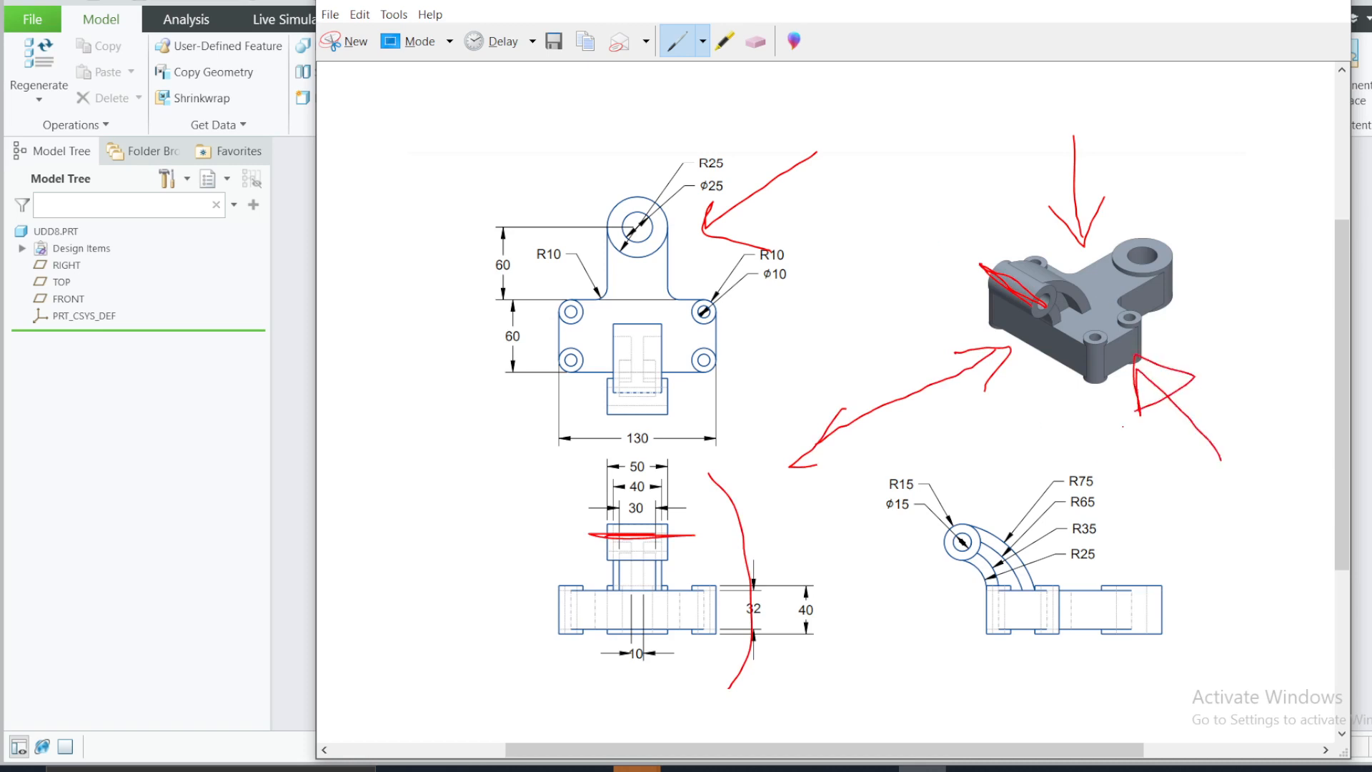
mouse_move(913, 465)
mouse_down()
mouse_move(1202, 475)
mouse_move(1152, 659)
mouse_move(897, 570)
mouse_move(918, 452)
mouse_up()
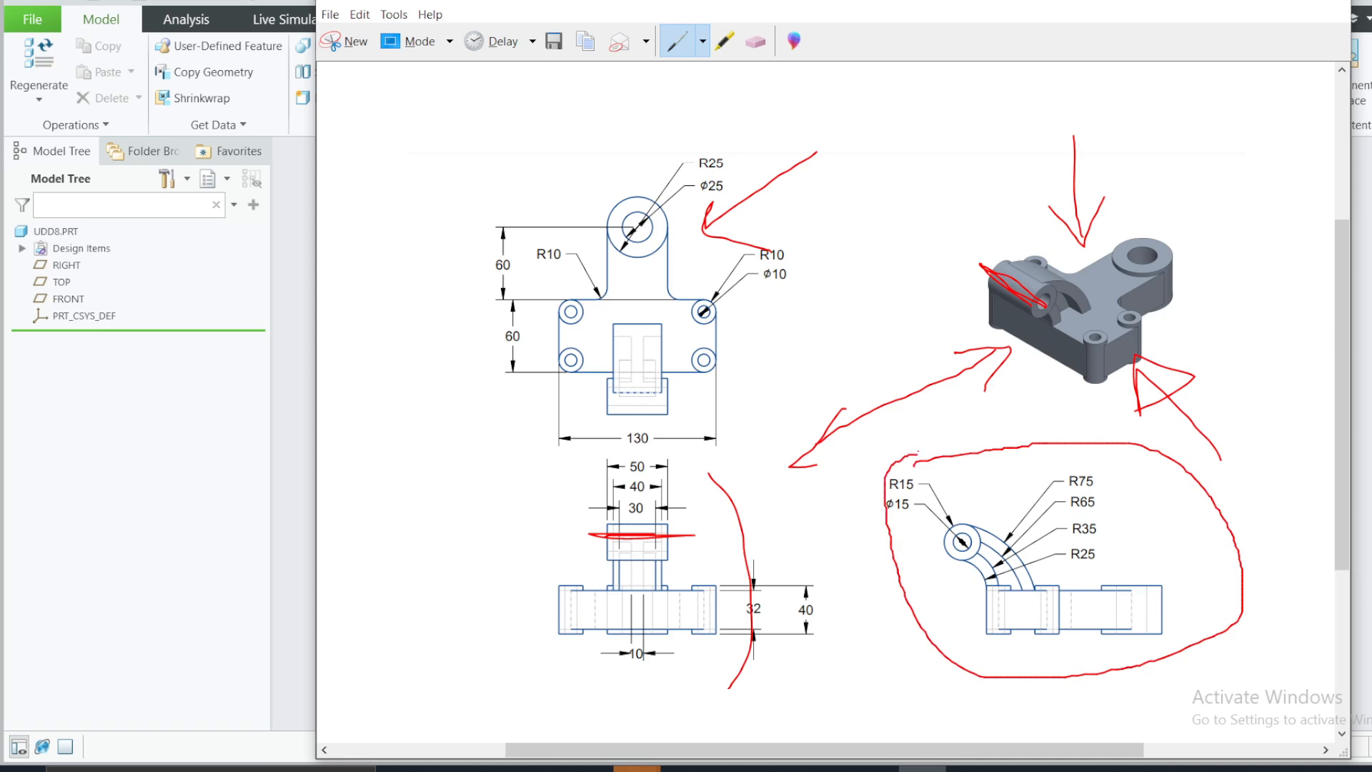
Erase all the red pen marks from the reference drawing
click(756, 42)
drag(944, 305, 1025, 288)
mouse_move(864, 436)
mouse_down()
mouse_move(974, 395)
mouse_move(1014, 423)
mouse_move(752, 541)
mouse_move(618, 502)
mouse_up()
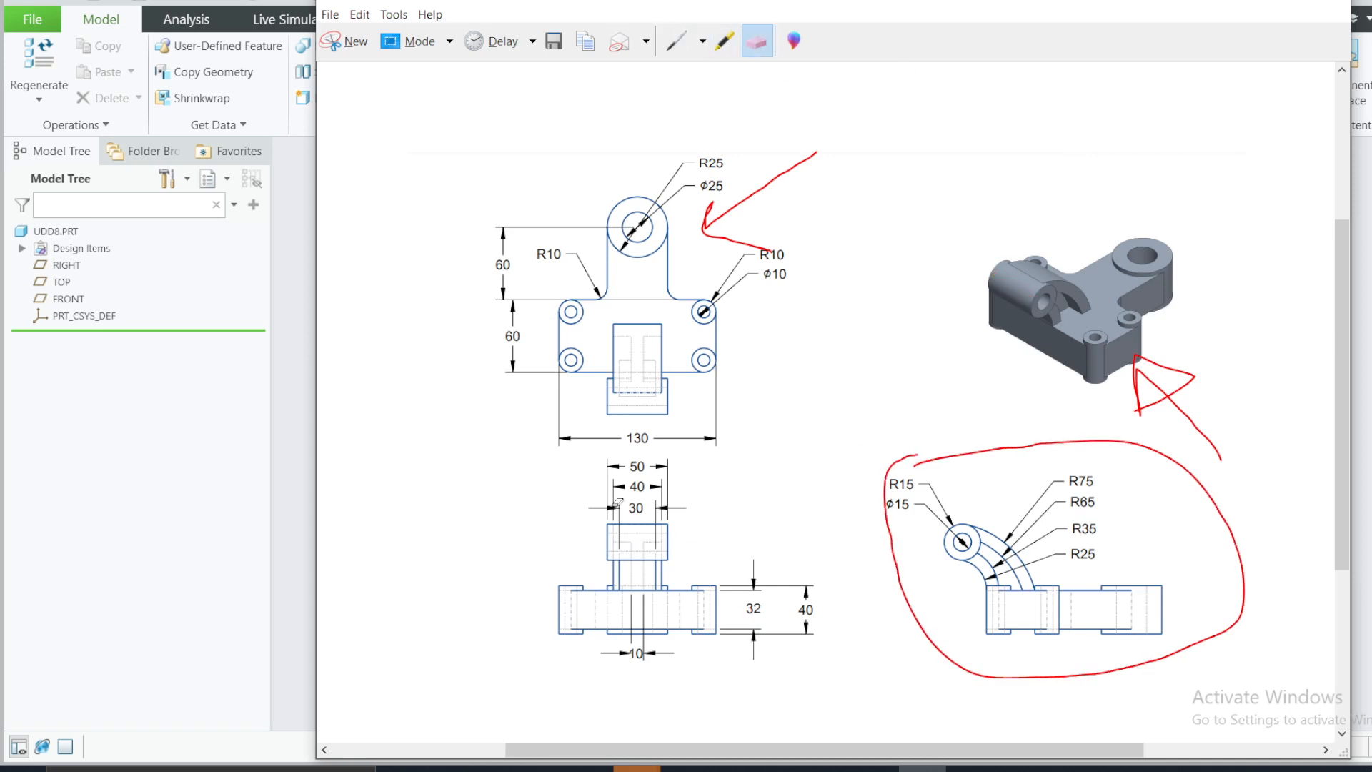
mouse_move(727, 181)
mouse_down()
mouse_move(1222, 401)
mouse_move(1062, 426)
mouse_up()
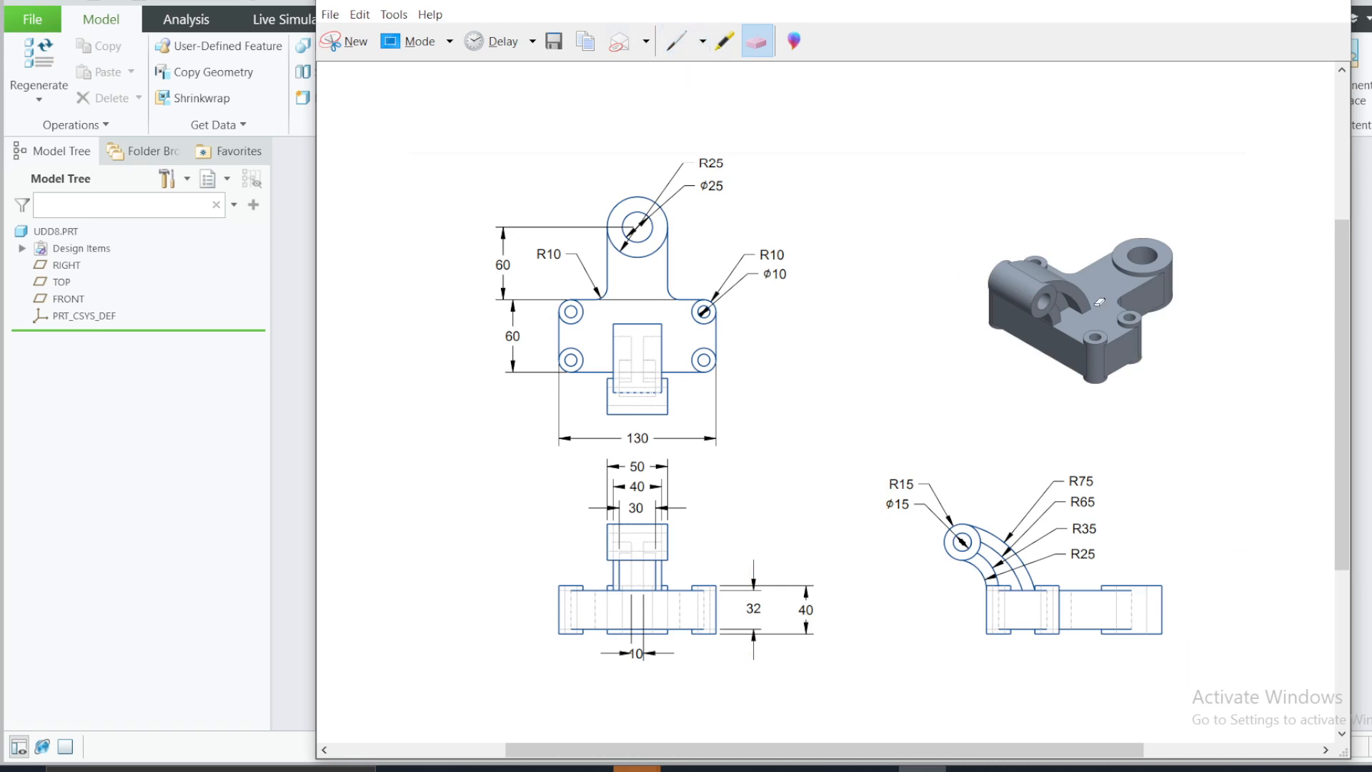
Mark the top viewing direction with a red arrow and circle the top view, and erase these marks
click(676, 50)
mouse_move(1067, 152)
mouse_down()
mouse_move(1109, 258)
mouse_move(1131, 223)
mouse_up()
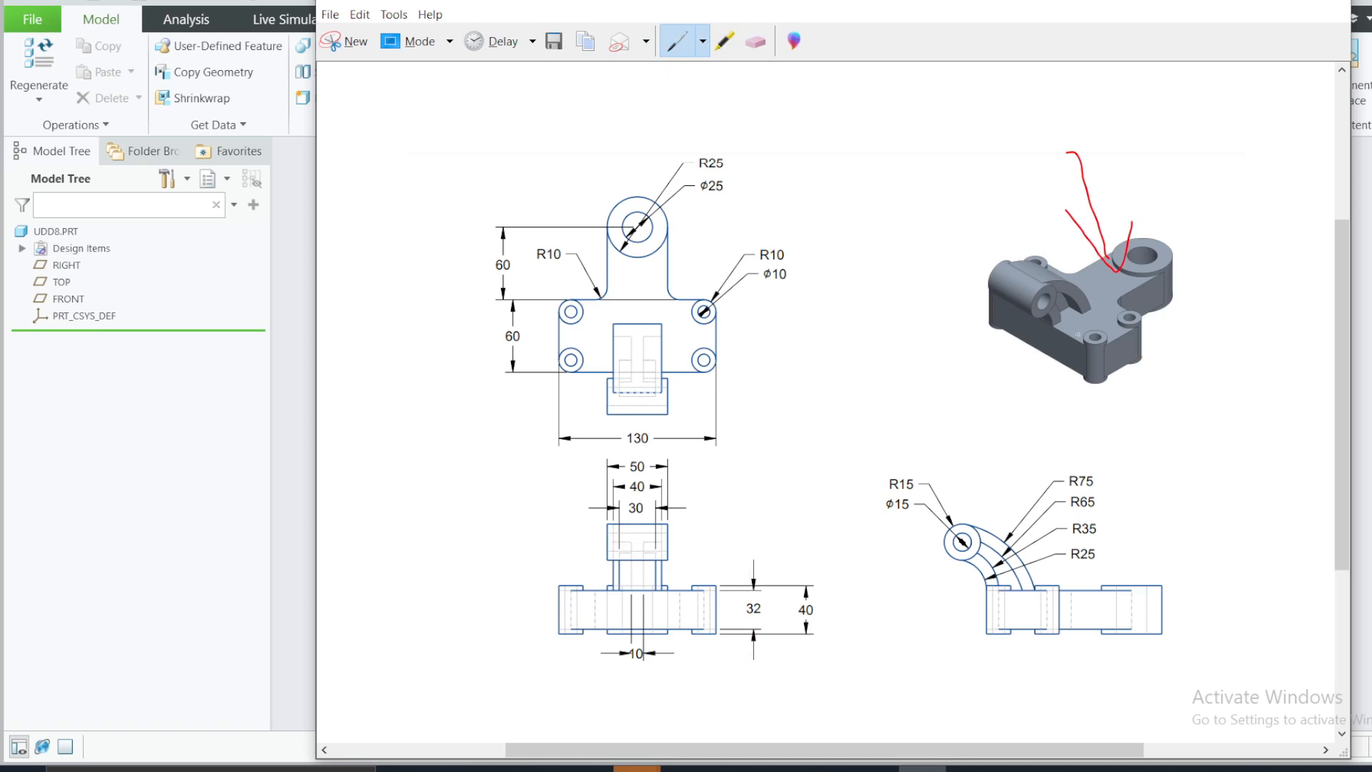
mouse_move(510, 180)
mouse_down()
mouse_move(800, 154)
mouse_move(804, 453)
mouse_move(502, 411)
mouse_move(568, 181)
mouse_up()
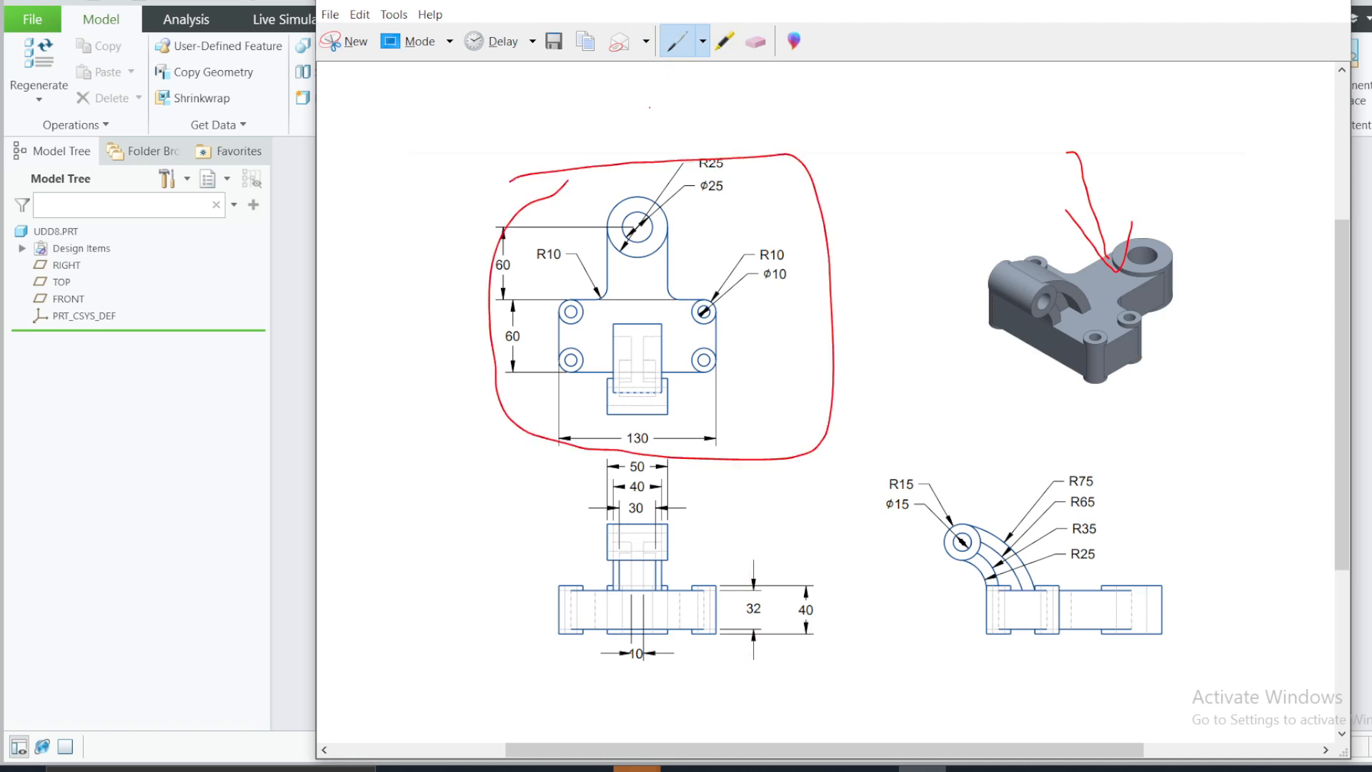
click(755, 41)
mouse_move(764, 87)
mouse_down()
mouse_move(840, 153)
mouse_move(1083, 232)
mouse_move(1036, 172)
mouse_up()
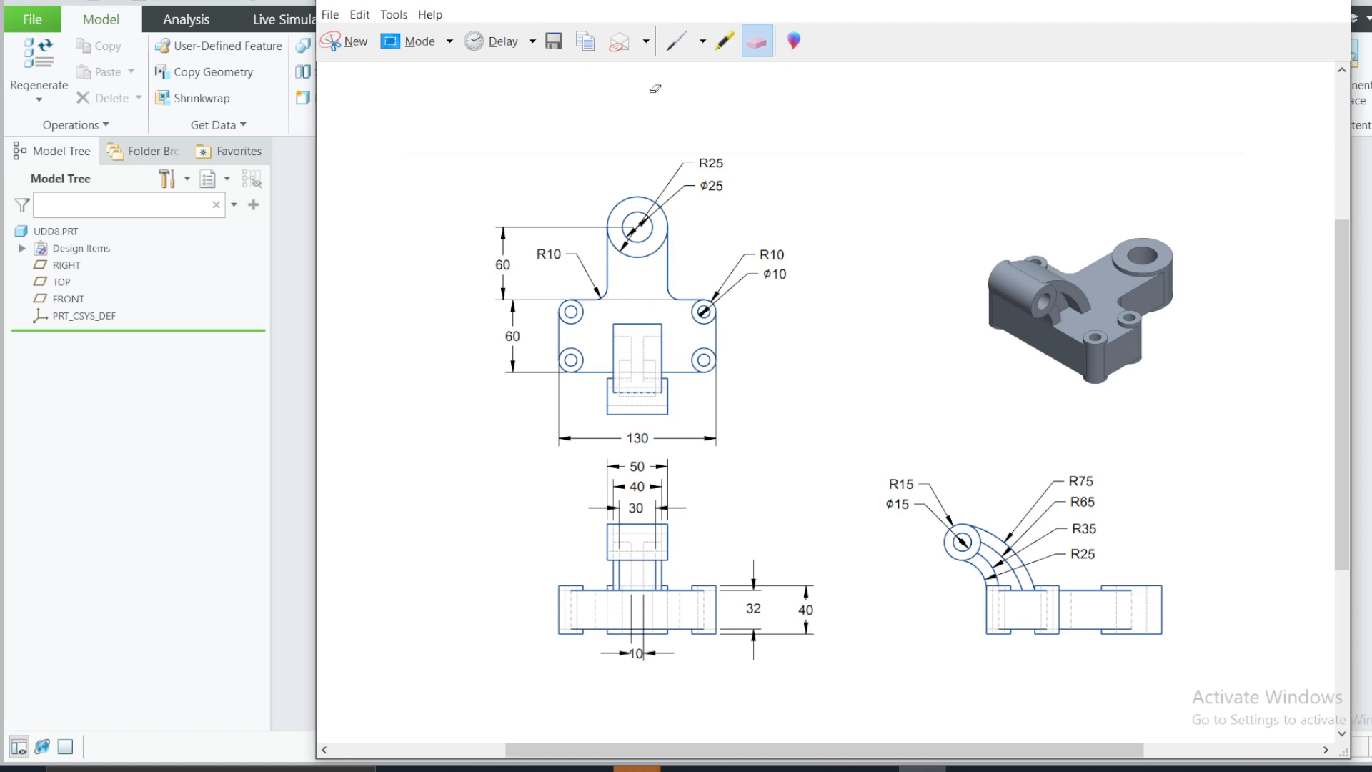
Circle the curved arm in the top view, the front view's body, and the base in the side view in red
click(676, 41)
drag(624, 329, 670, 361)
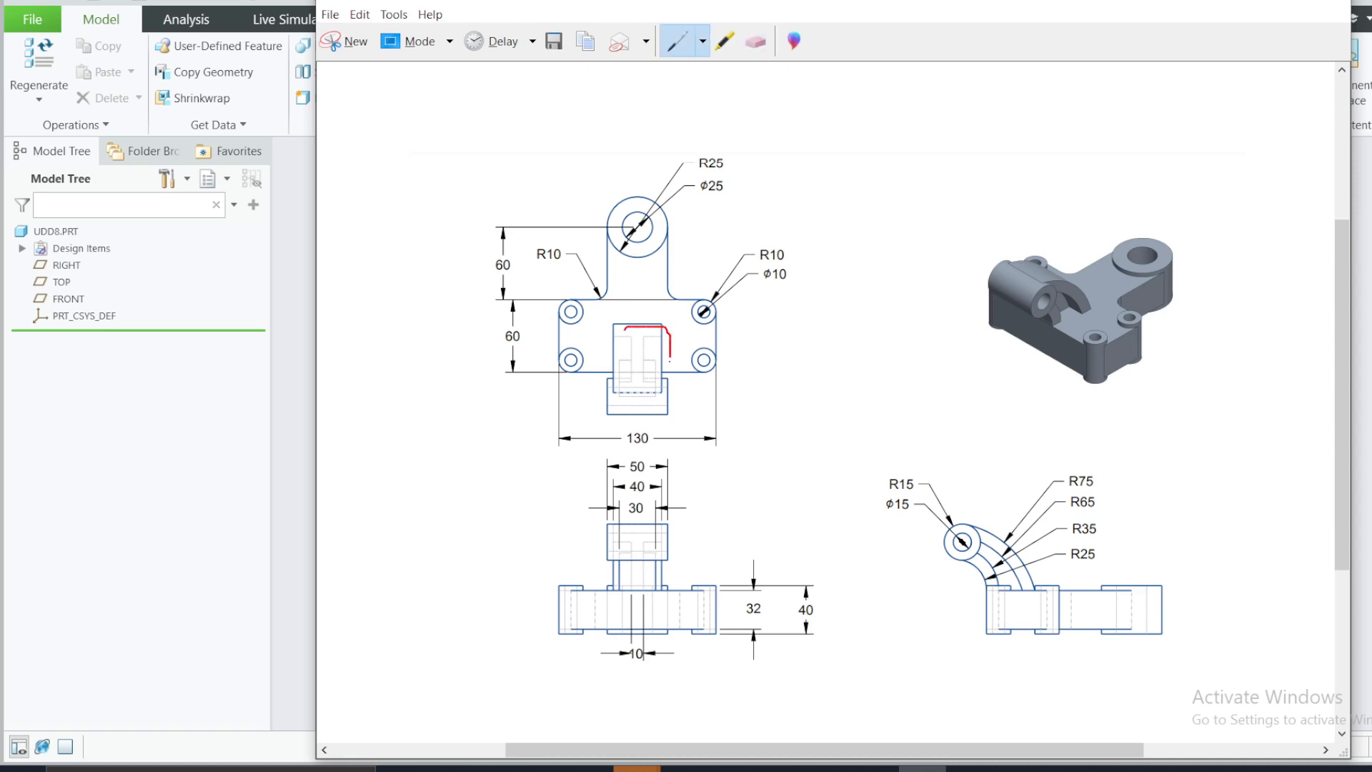
mouse_move(636, 413)
mouse_down()
mouse_move(626, 330)
mouse_move(671, 365)
mouse_up()
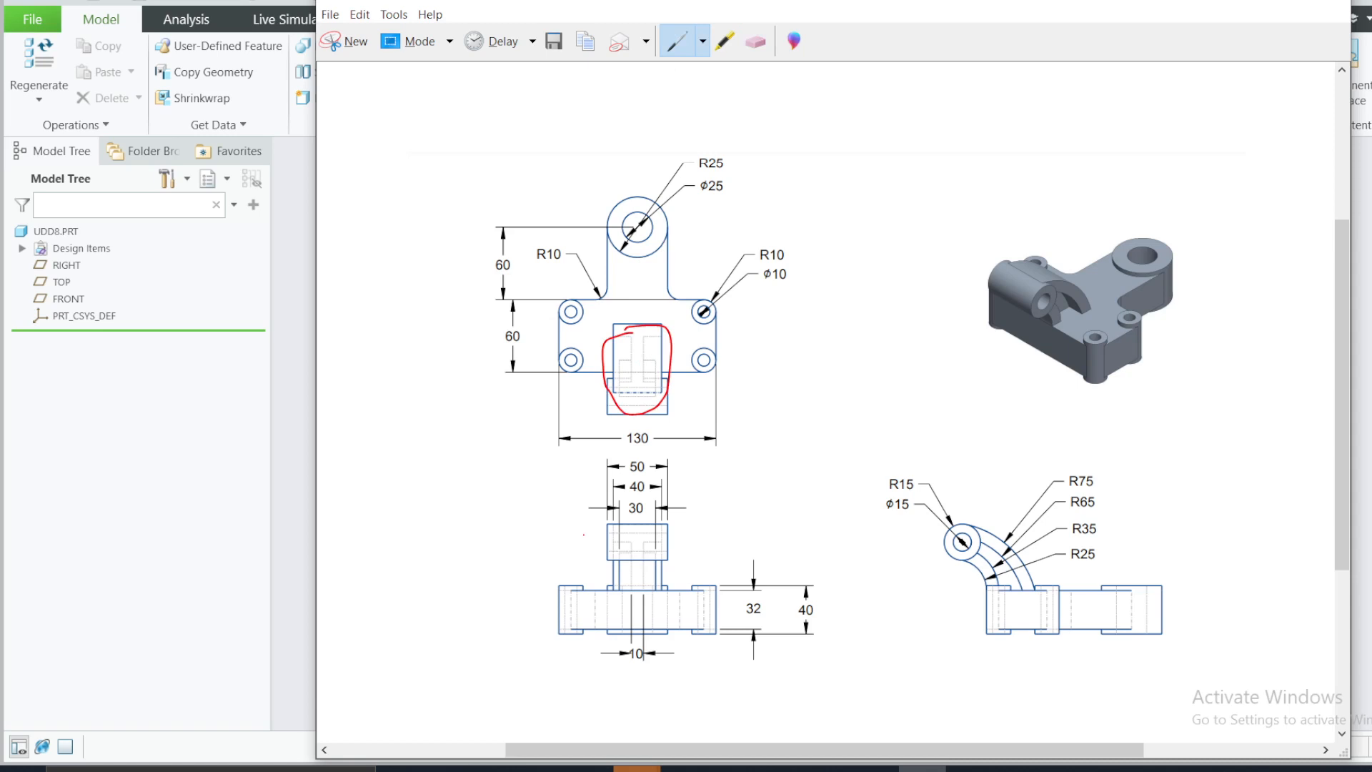
mouse_move(576, 522)
mouse_down()
mouse_move(678, 512)
mouse_move(686, 656)
mouse_move(568, 548)
mouse_move(630, 545)
mouse_up()
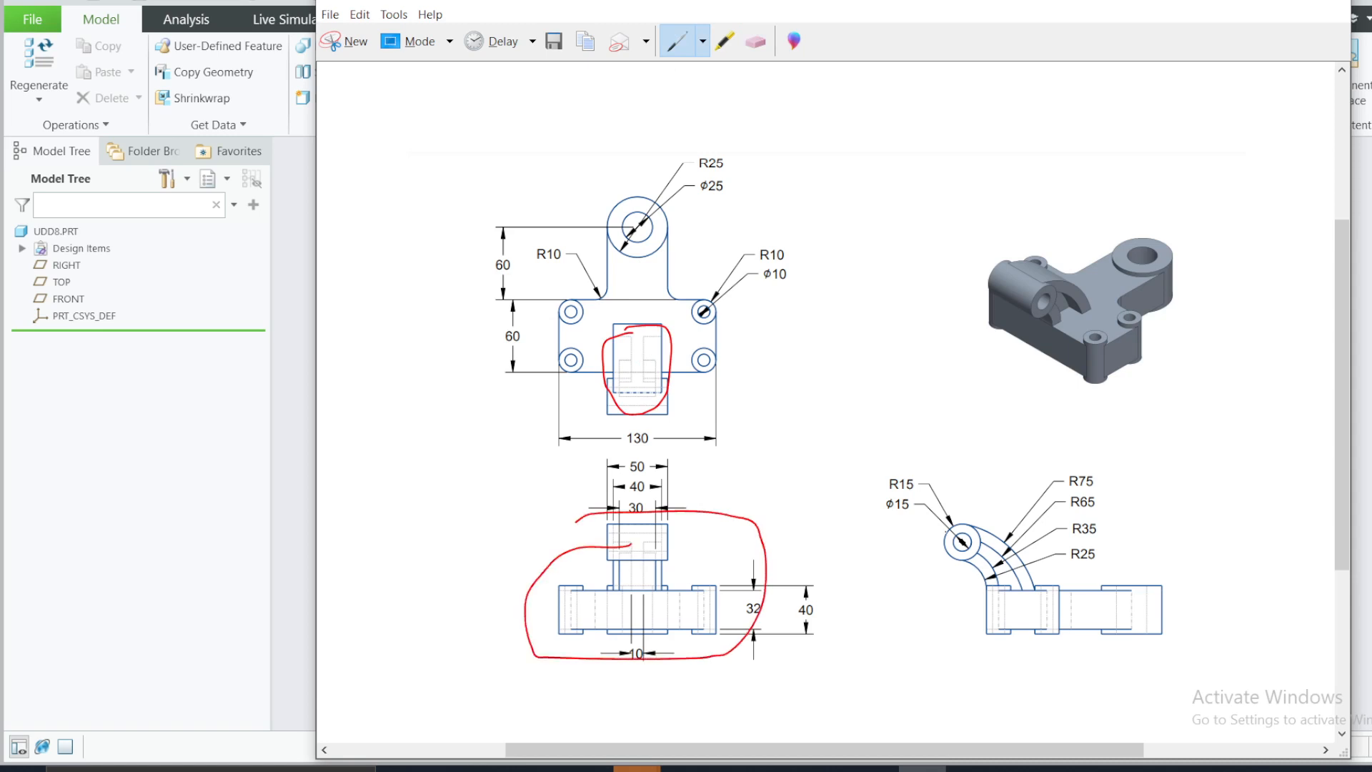
mouse_move(926, 558)
mouse_down()
mouse_move(1181, 575)
mouse_move(978, 568)
mouse_up()
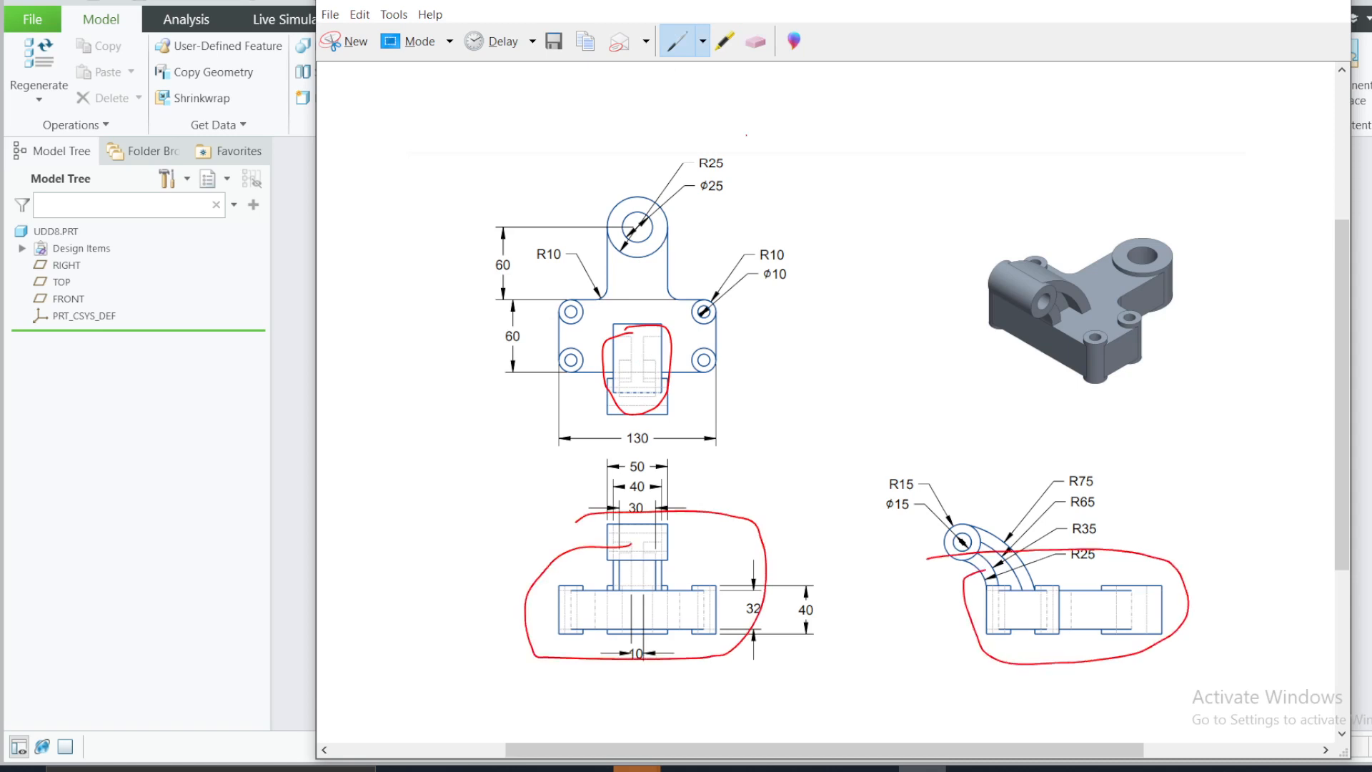
Erase the red circles from the side, front and top views of the reference drawing
click(756, 43)
drag(1014, 519, 1018, 603)
drag(789, 552, 546, 543)
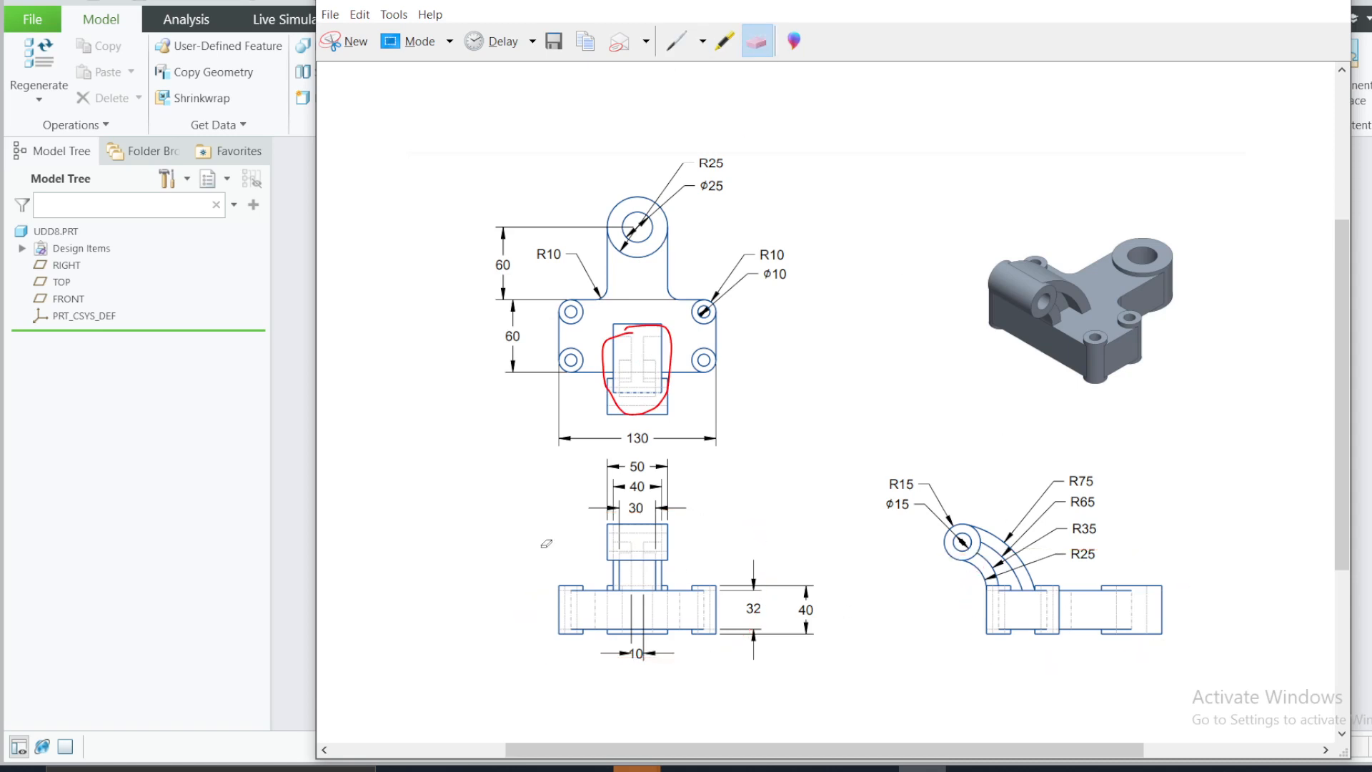
drag(547, 458, 613, 406)
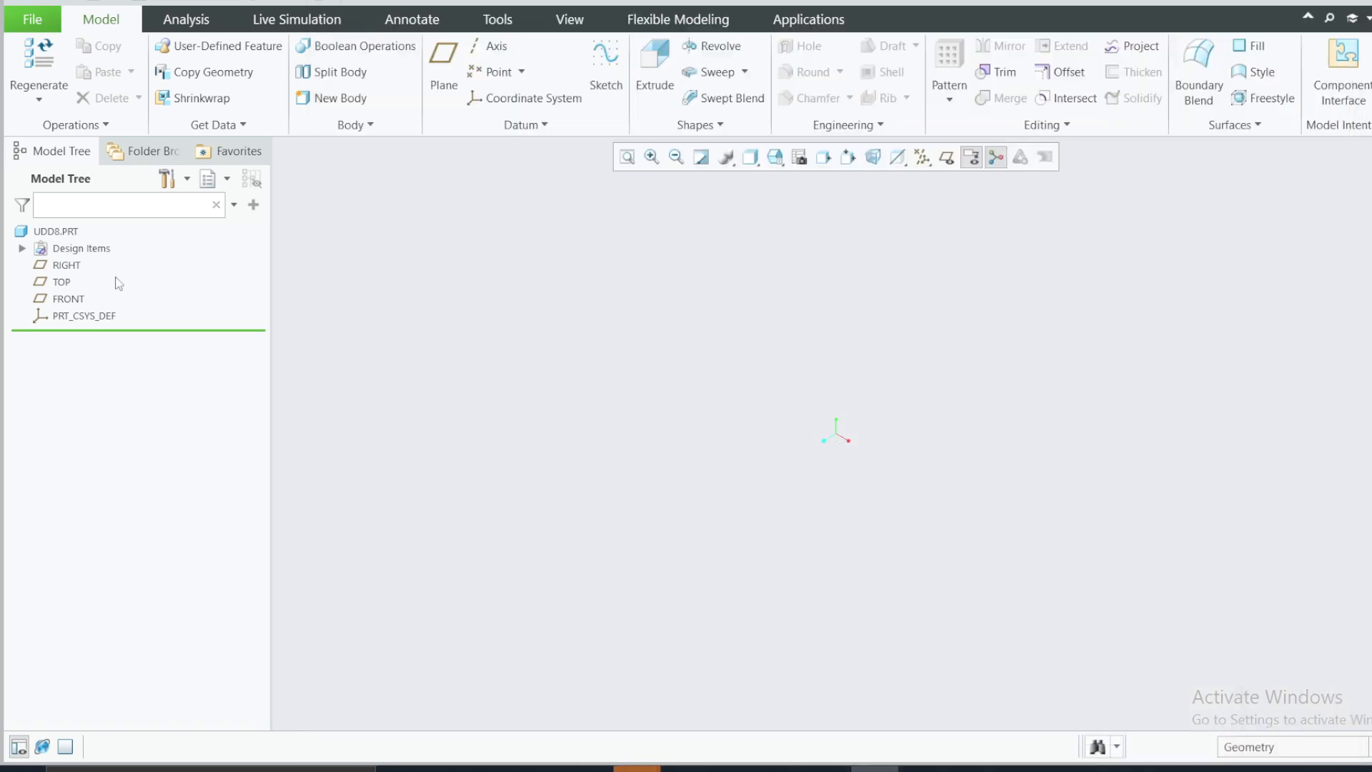
Start an Extrude on the TOP plane in Creo and orient its sketch parallel to the screen
right_click(55, 282)
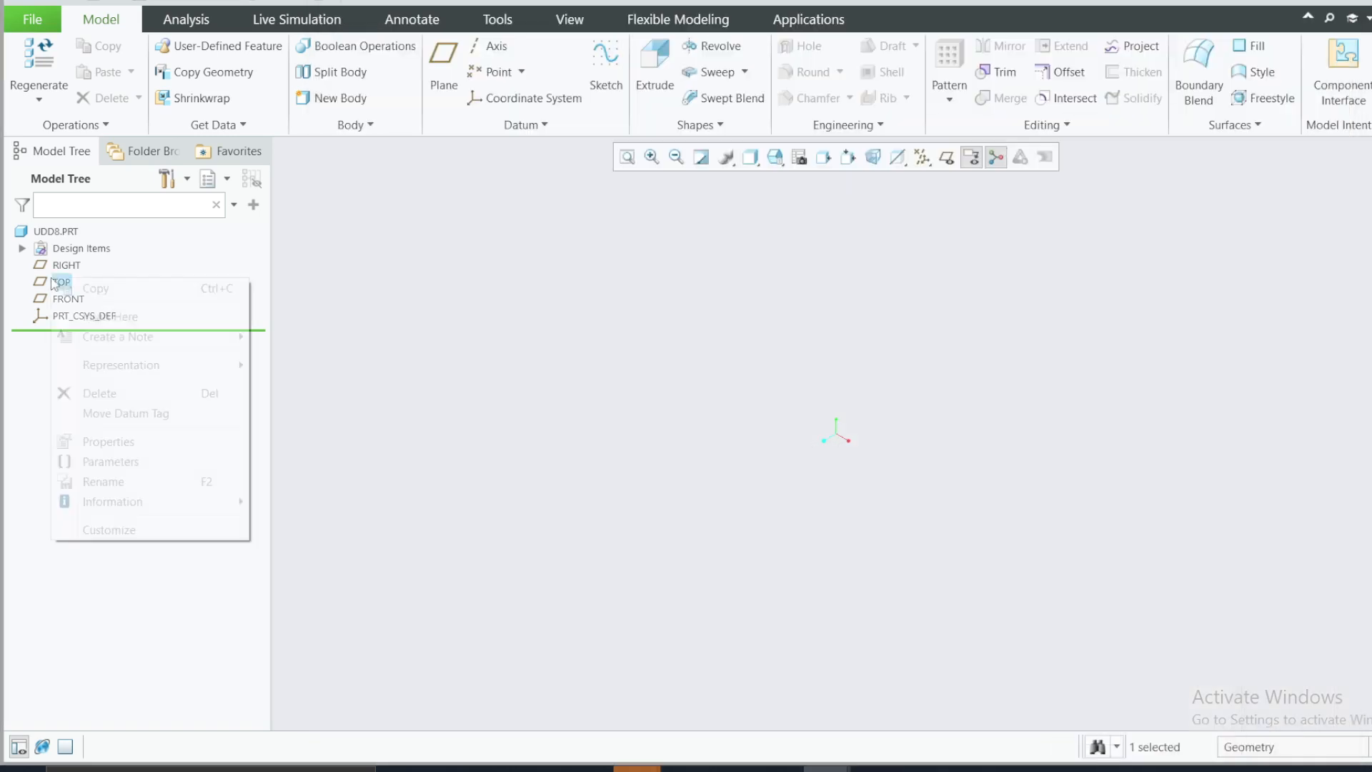
click(109, 246)
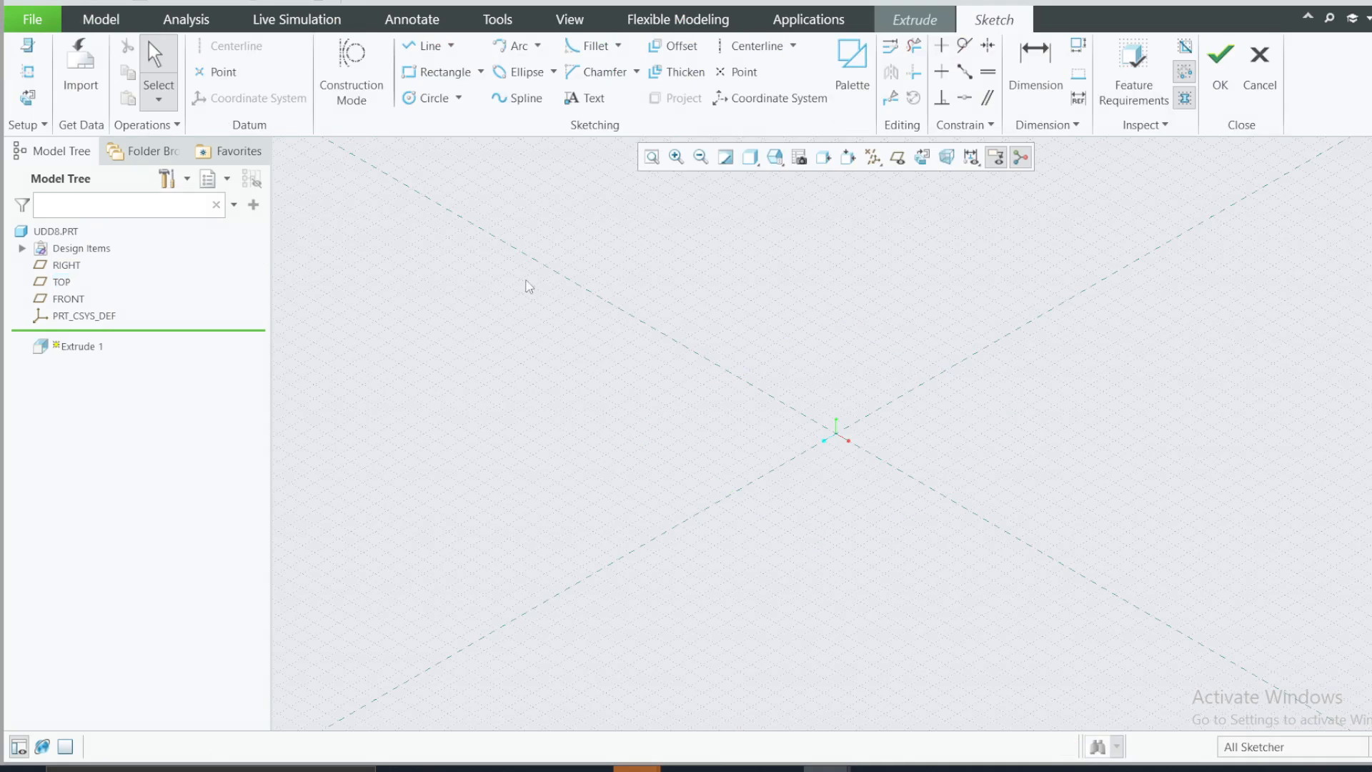
click(27, 97)
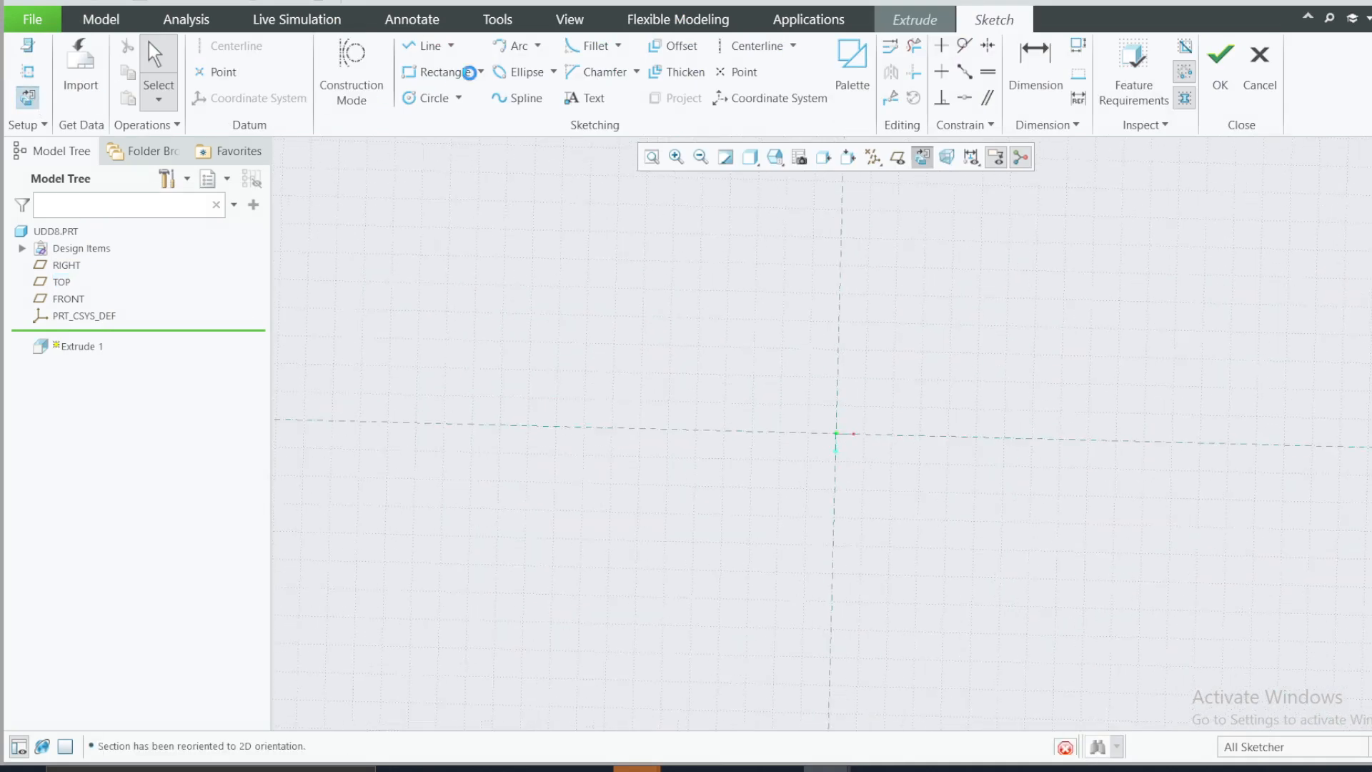
Sketch a center rectangle about 343 by 238 centered on the sketch origin
click(480, 72)
click(457, 133)
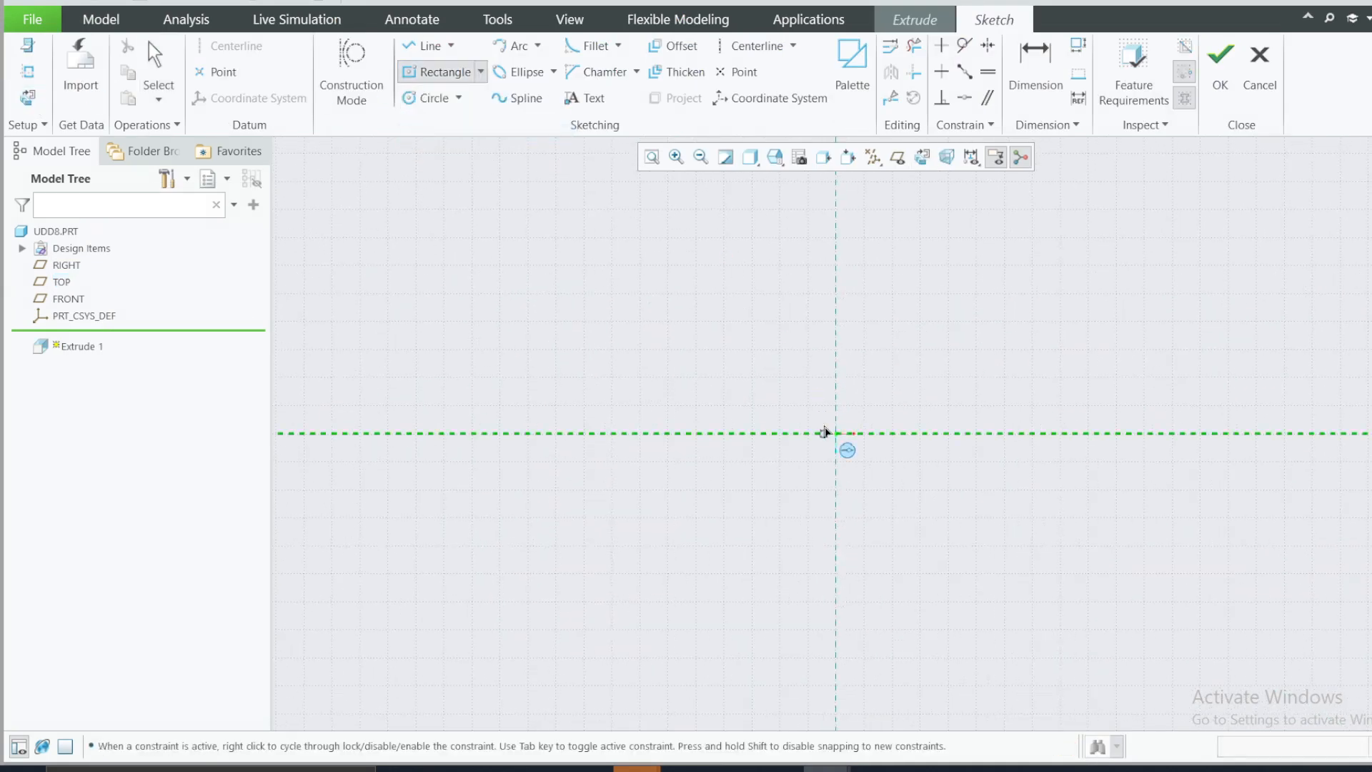
click(837, 433)
click(676, 322)
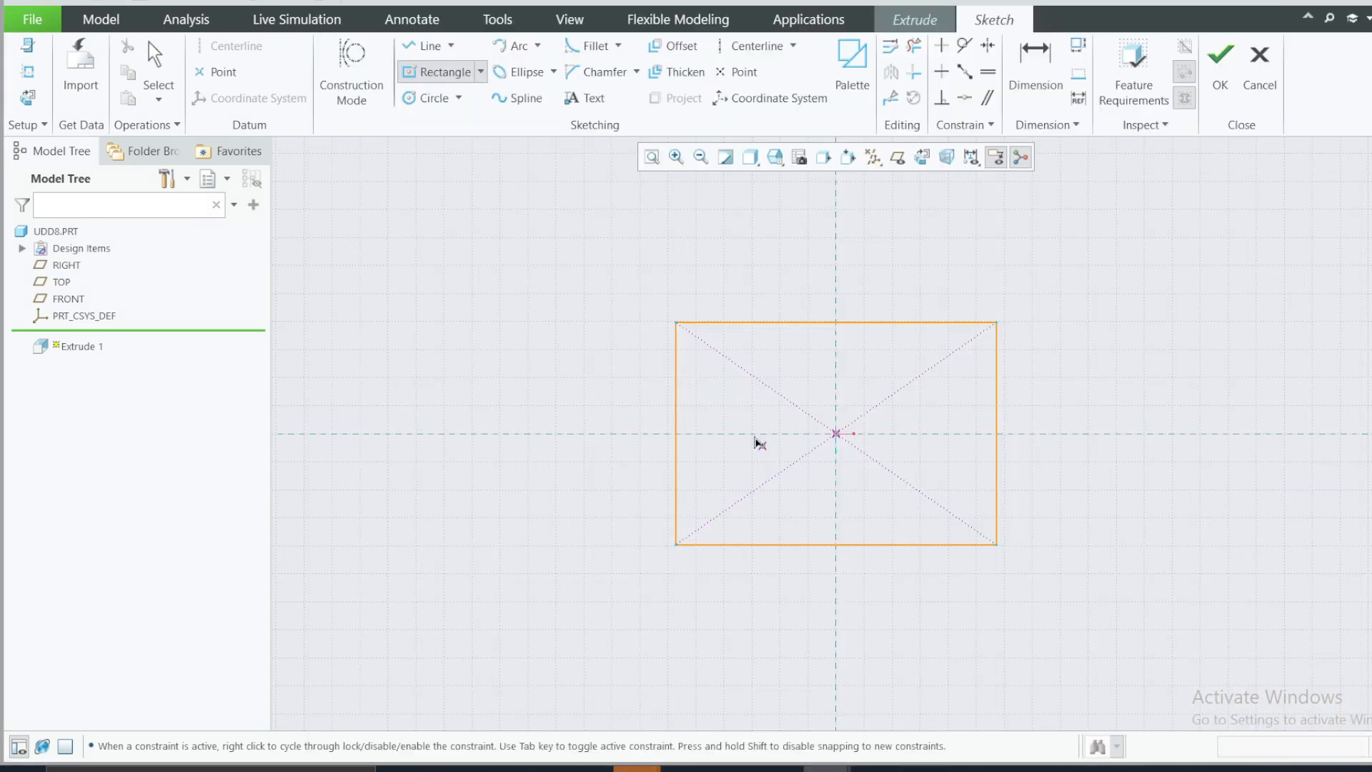
middle_click(661, 253)
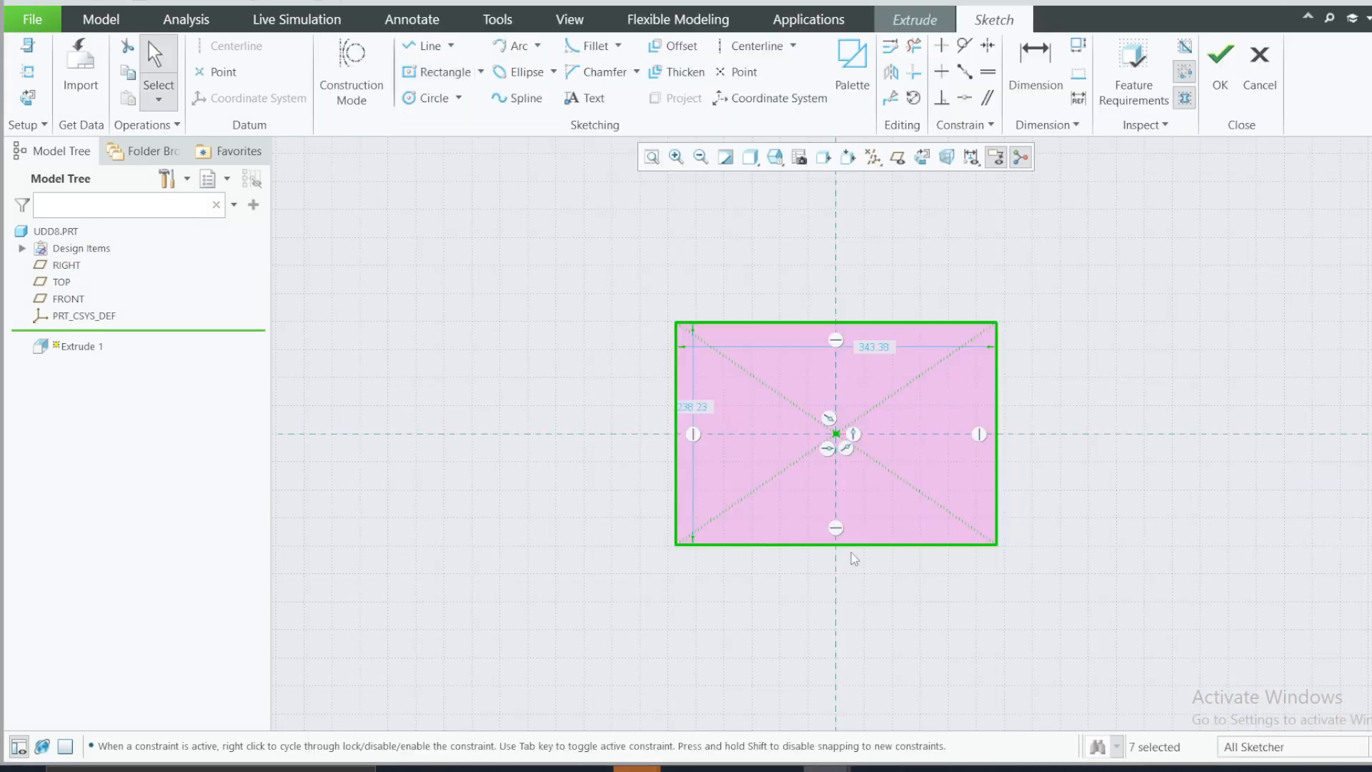
Set the rectangle's width to 130 and its height to 60
click(886, 356)
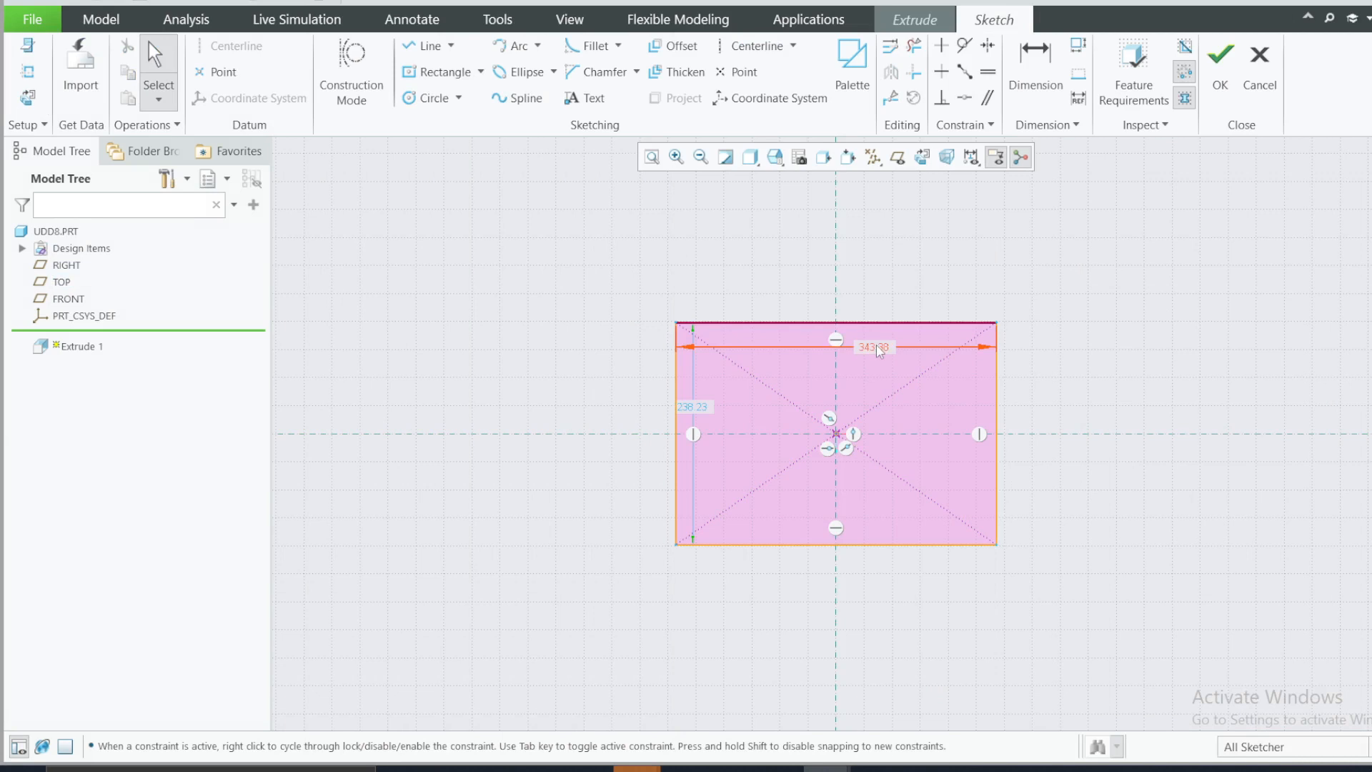
double_click(877, 349)
text(1)
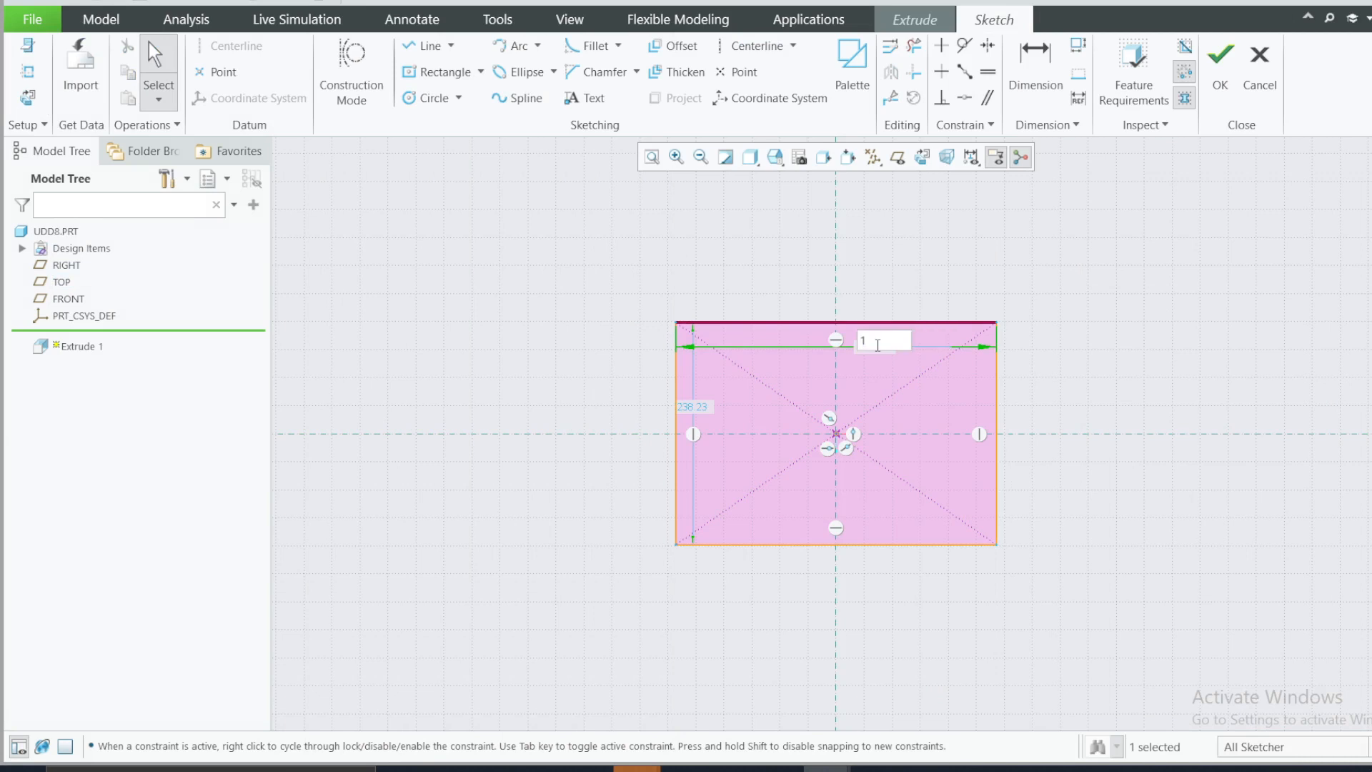
text(30)
key(Return)
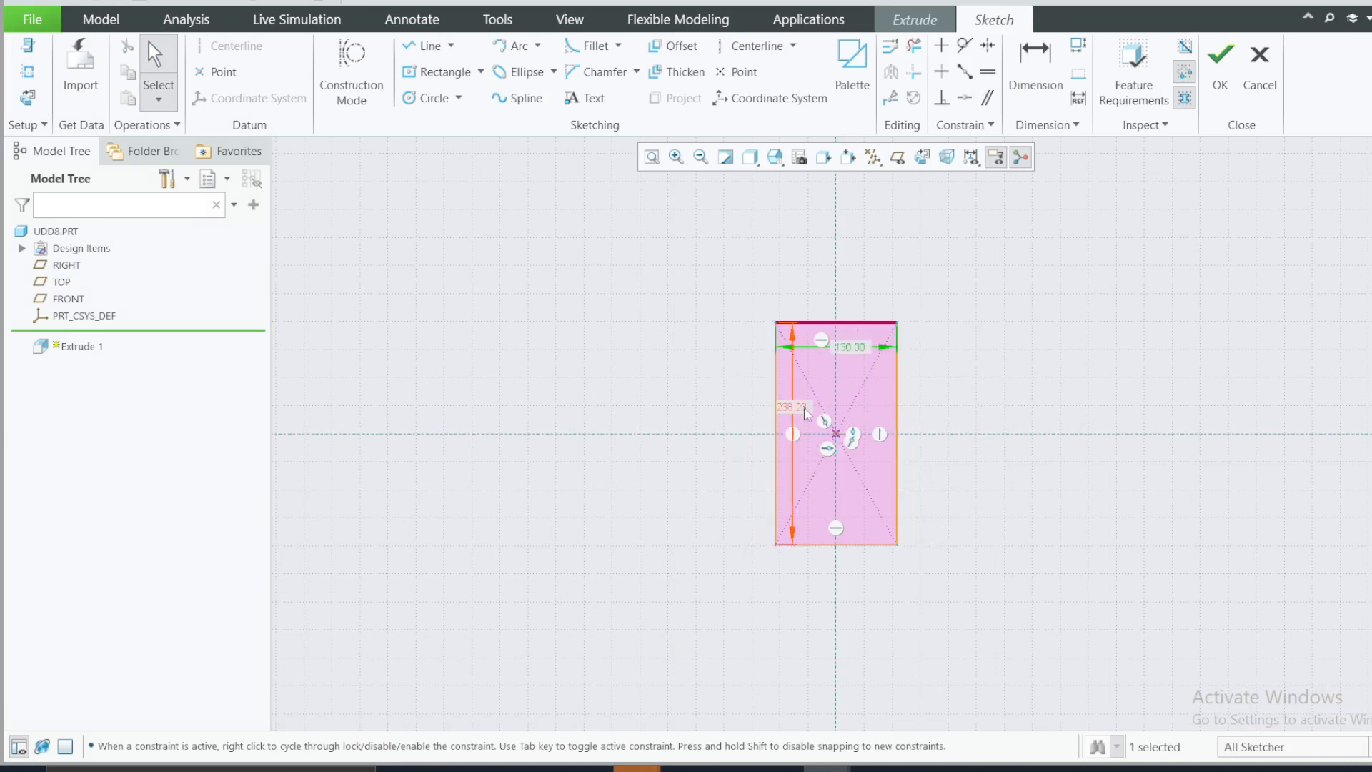
click(1025, 366)
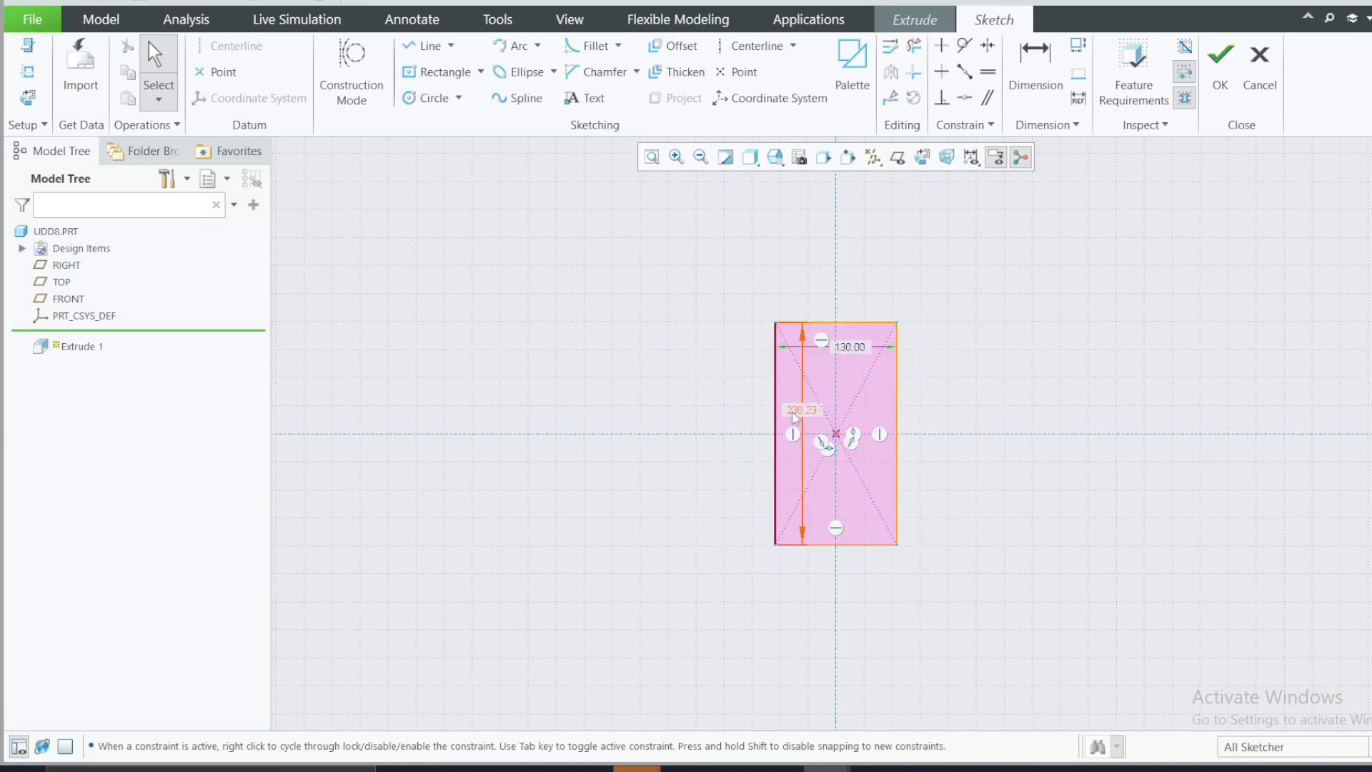
double_click(797, 411)
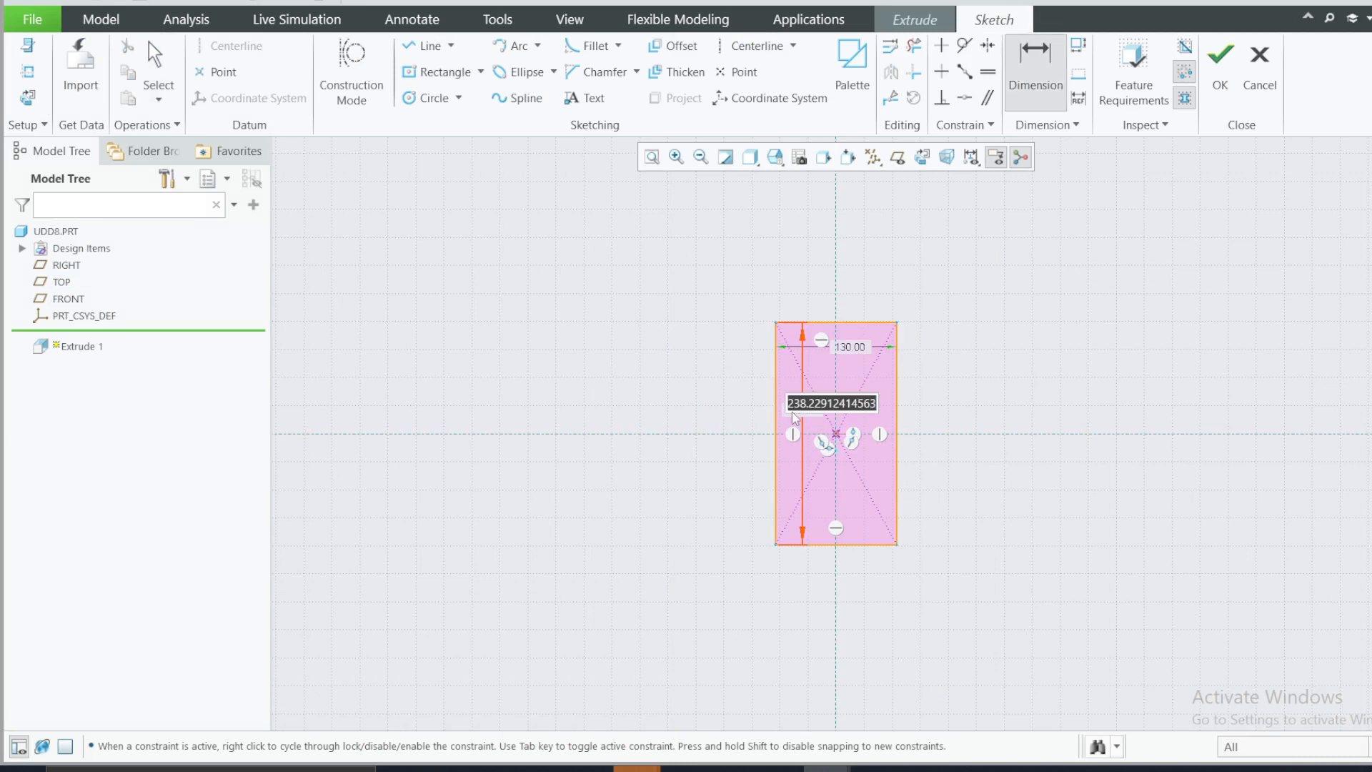
text(60)
key(Return)
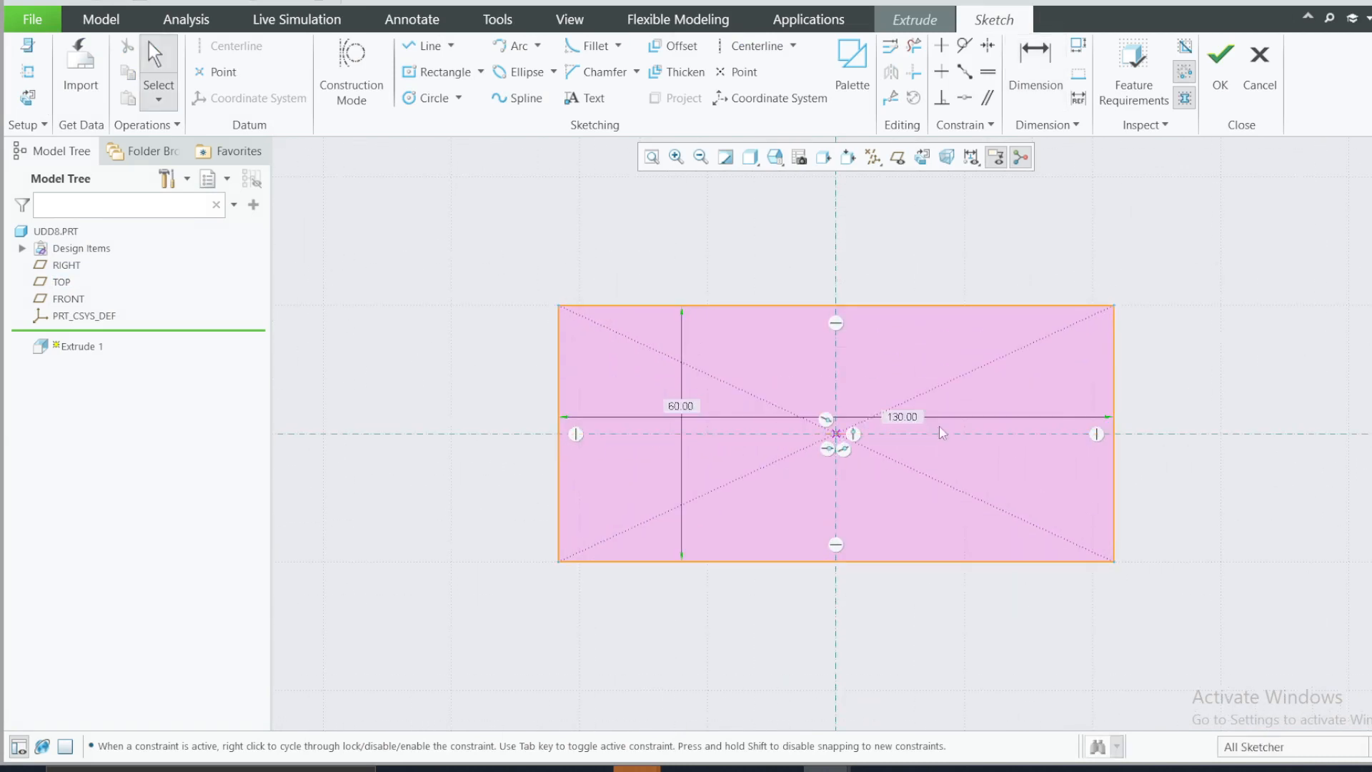
Place the height dimension outside the rectangle's left edge and the width dimension below its lower edge, checking against the reference drawing
drag(922, 416, 887, 255)
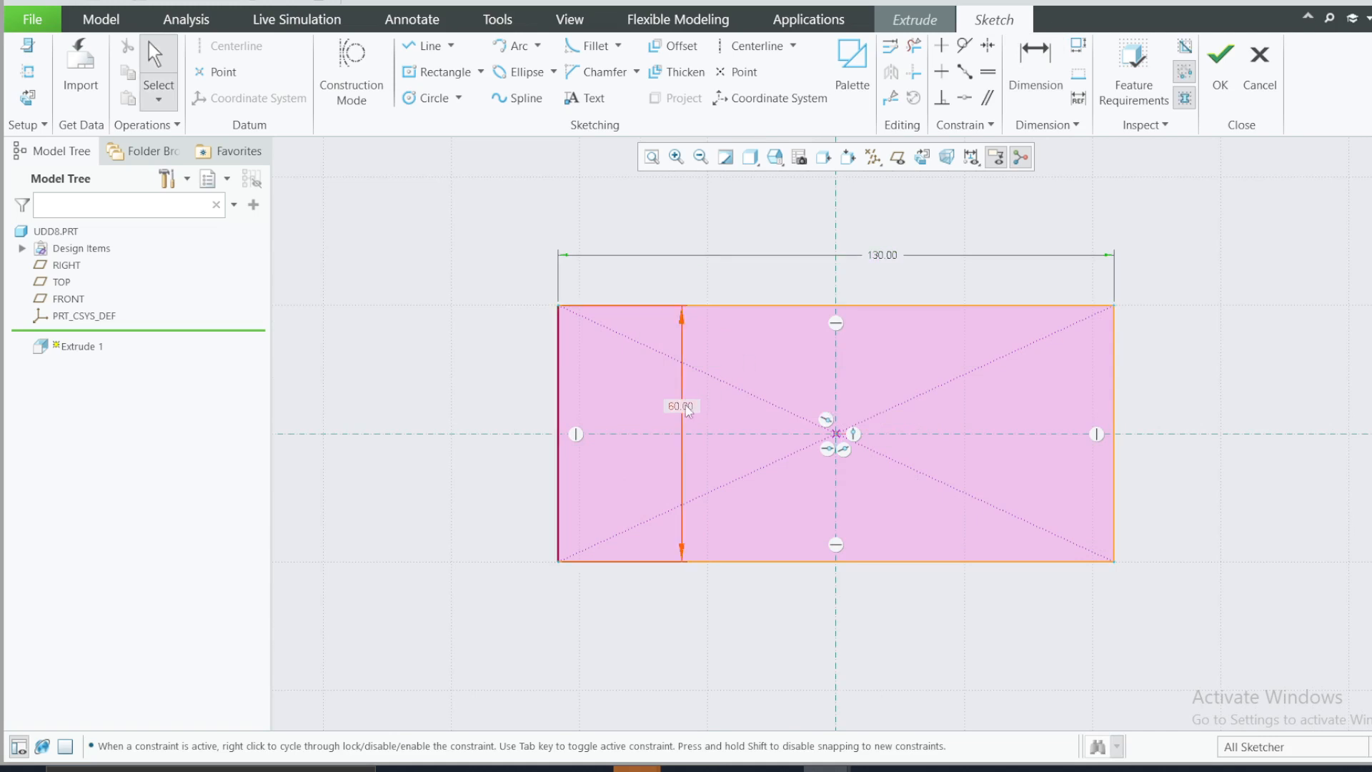
drag(686, 411, 465, 447)
click(926, 766)
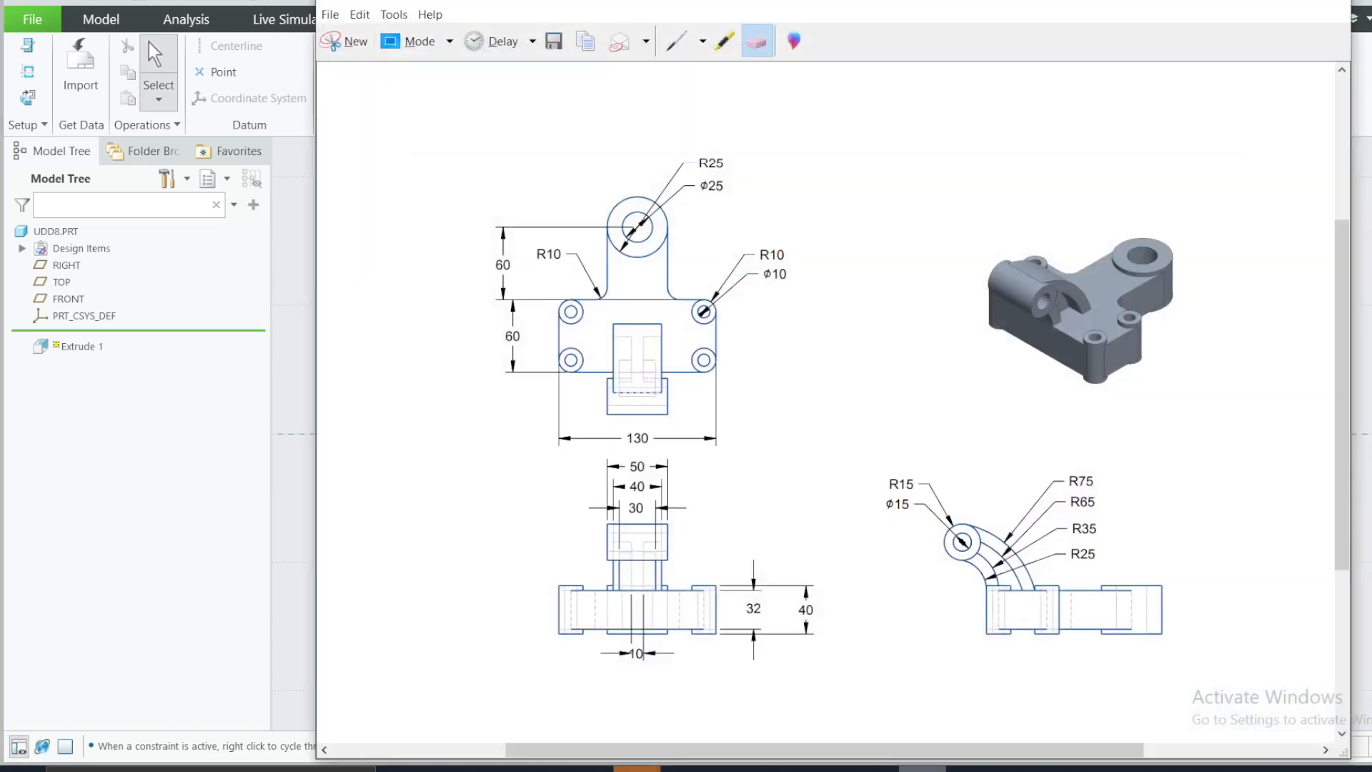
click(926, 767)
mouse_move(867, 253)
mouse_down()
mouse_move(894, 634)
mouse_move(873, 432)
mouse_move(879, 640)
mouse_move(873, 621)
mouse_up()
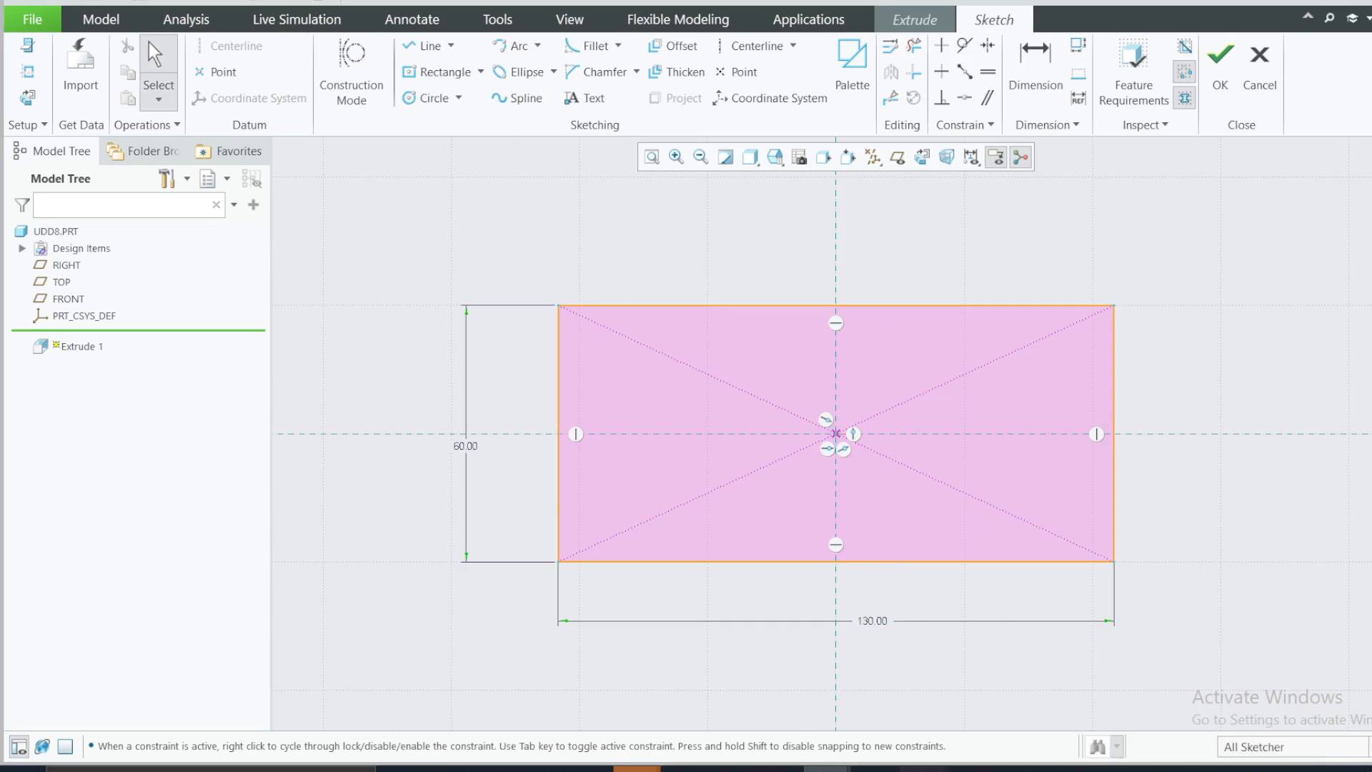
click(922, 766)
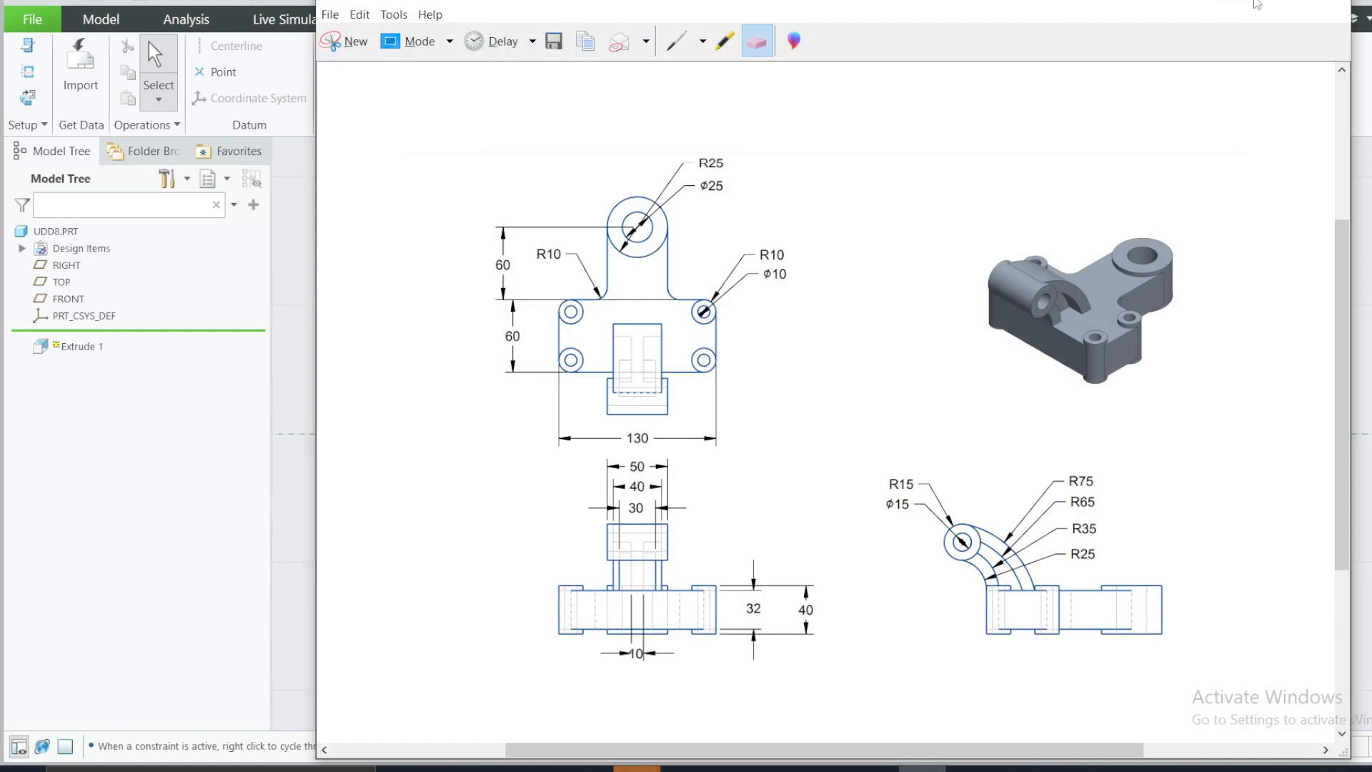
click(1261, 3)
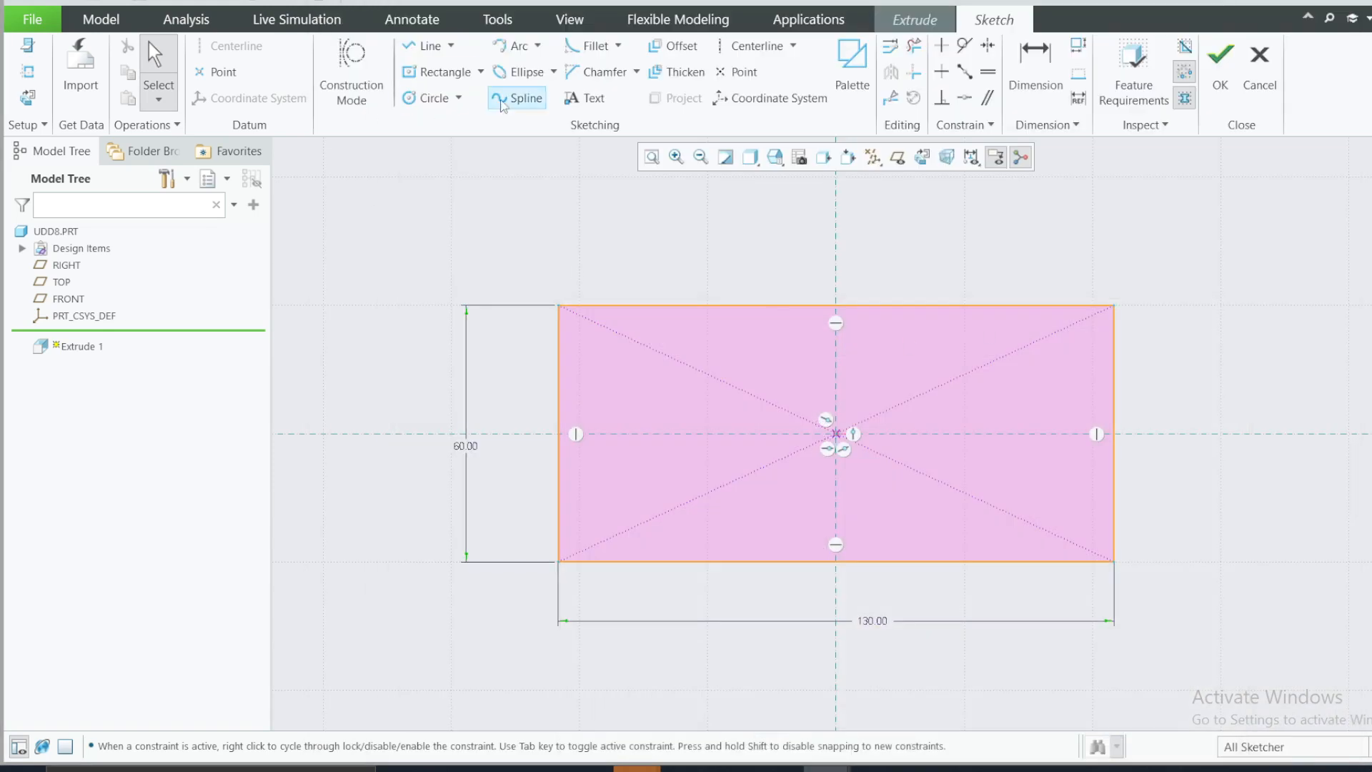
Sketch a corner rectangle about 35 by 35 standing on the base rectangle's upper edge and spanning the vertical centerline
click(481, 71)
click(458, 93)
scroll(764, 297, up, 2)
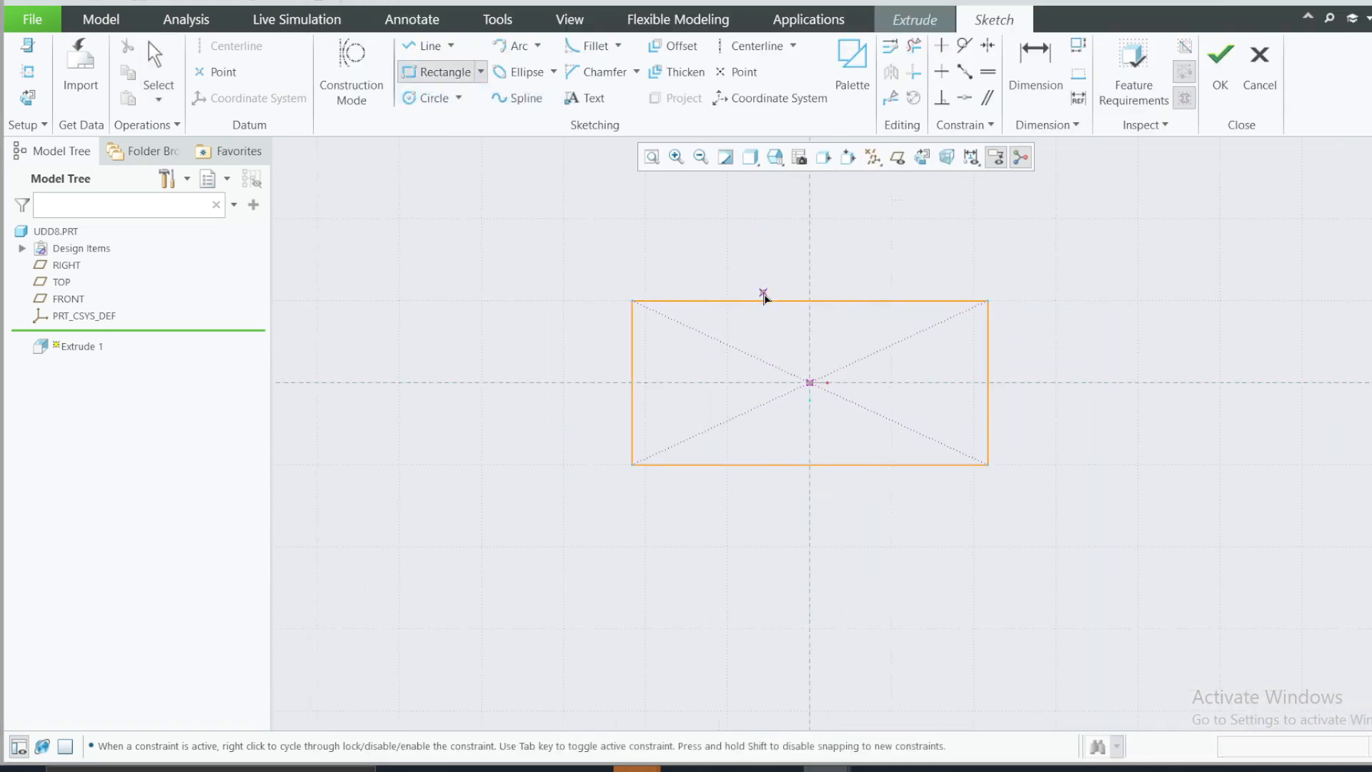
click(755, 204)
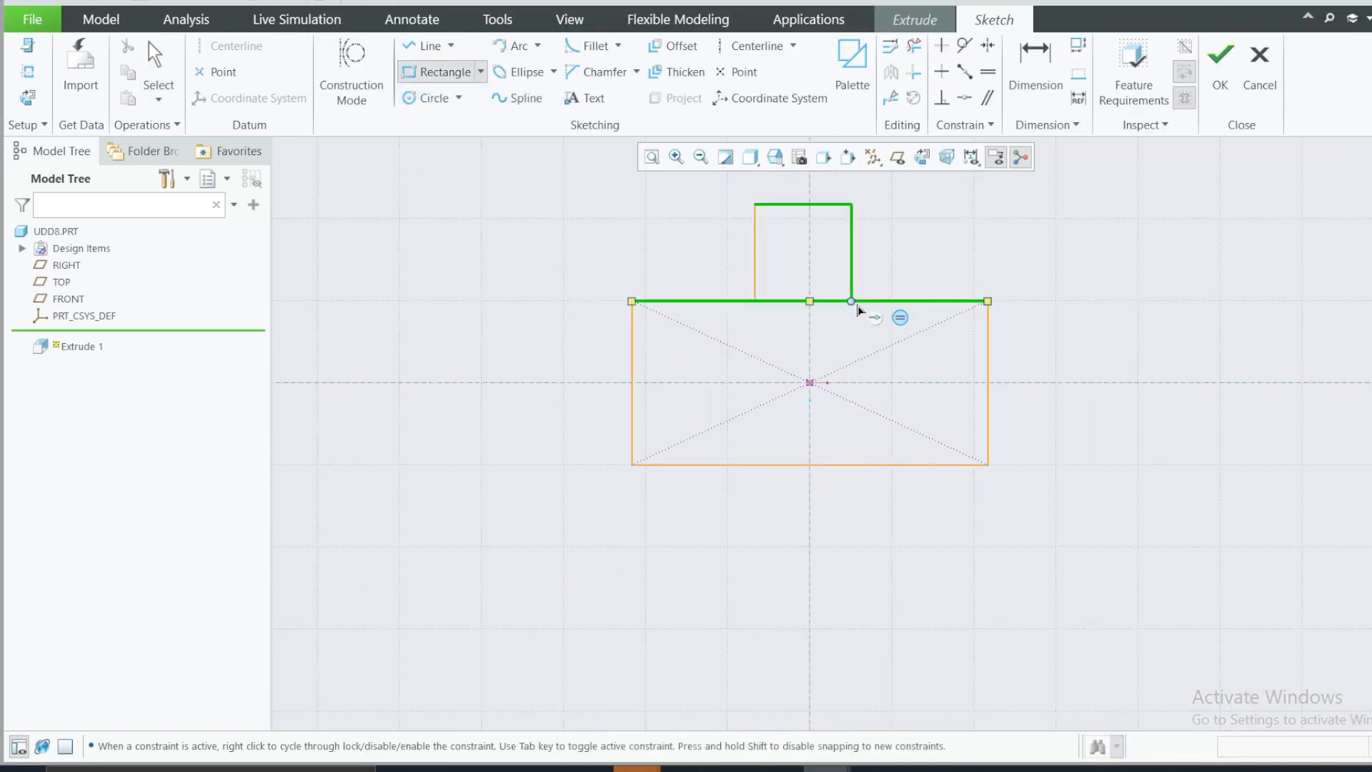
click(857, 306)
middle_click(971, 280)
scroll(961, 282, up, 1)
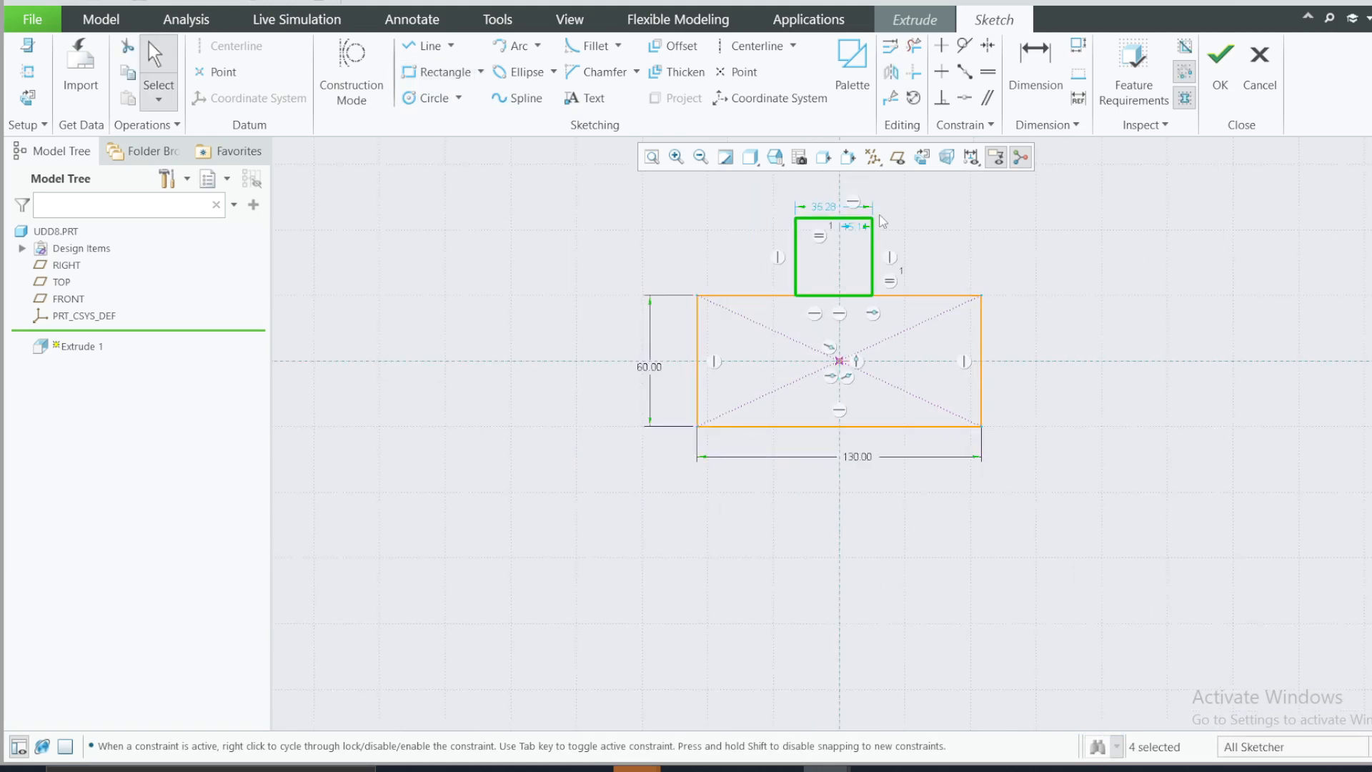
Set the distance from the vertical centerline to the upper square's right edge to 25 and consult the reference drawing
scroll(884, 222, down, 4)
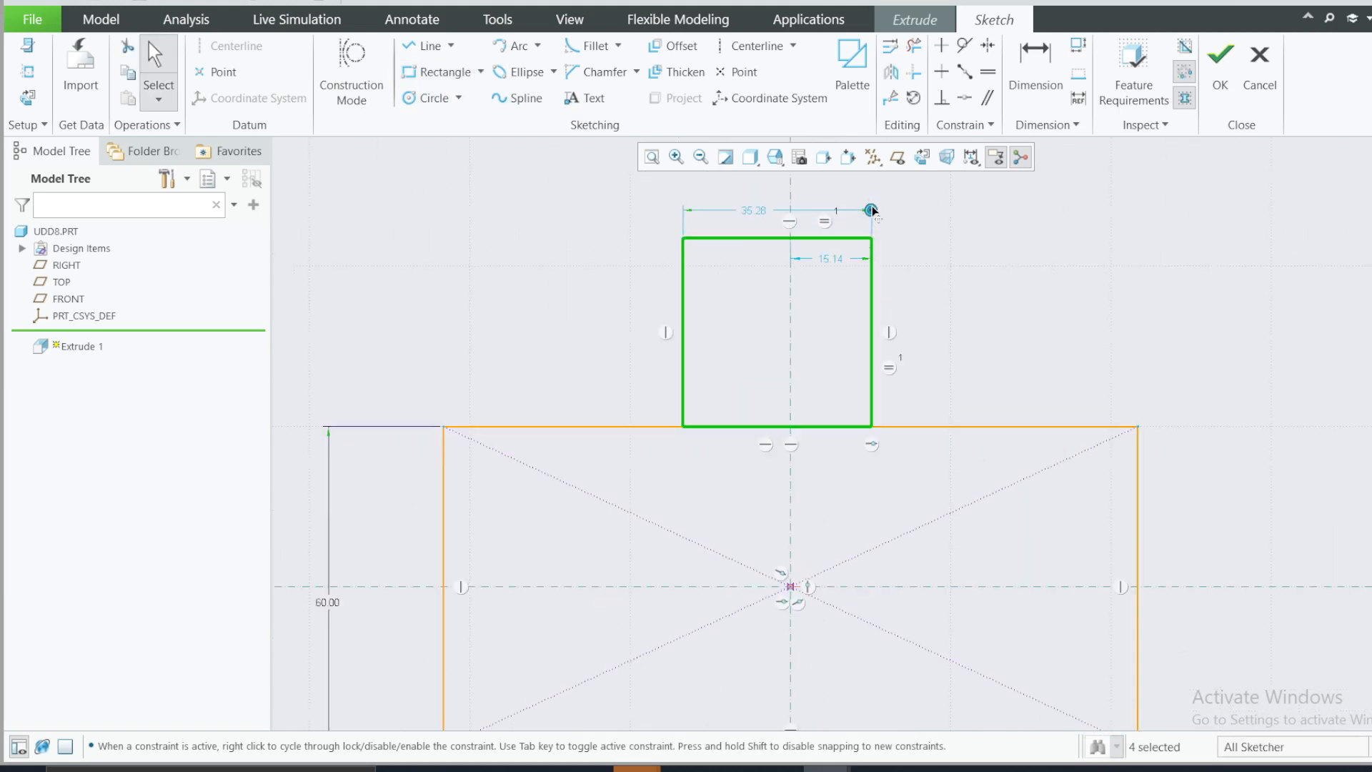
double_click(832, 259)
text(2)
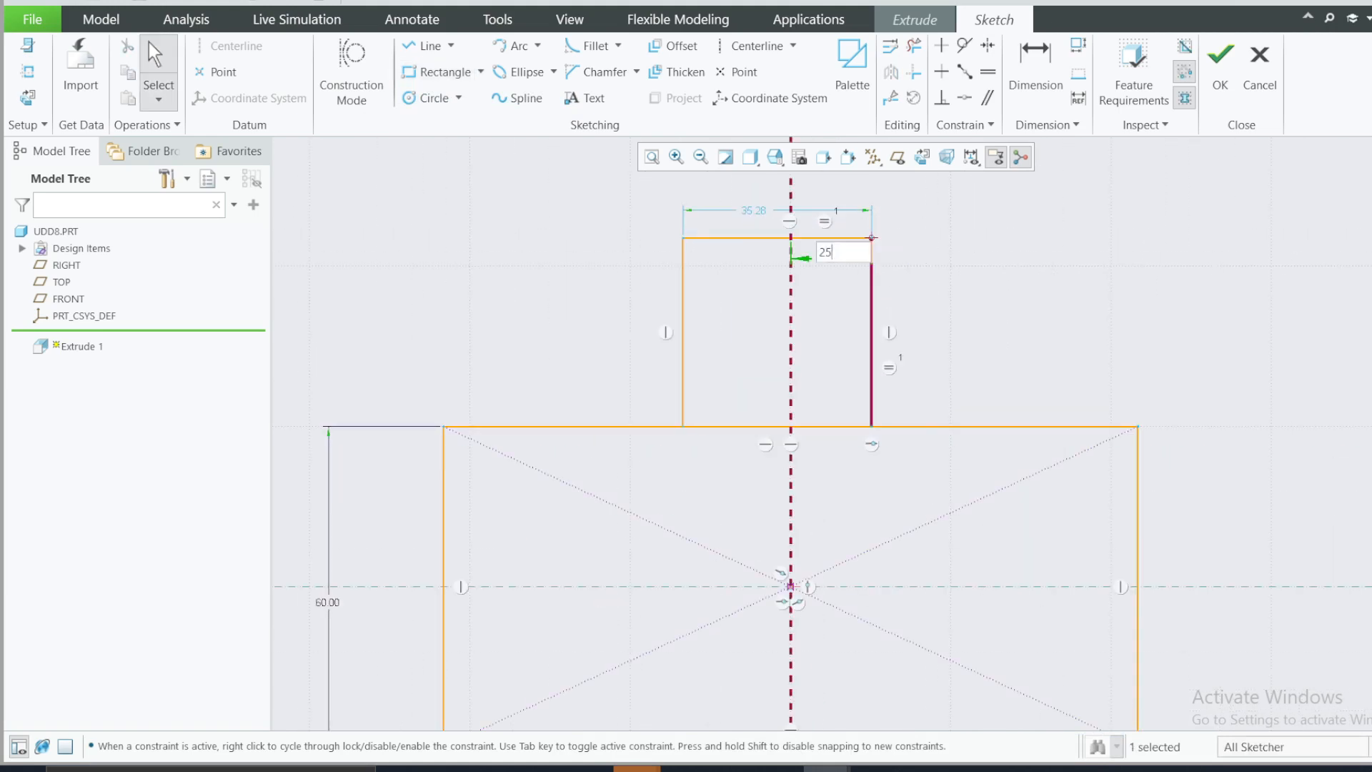
text(5)
key(Return)
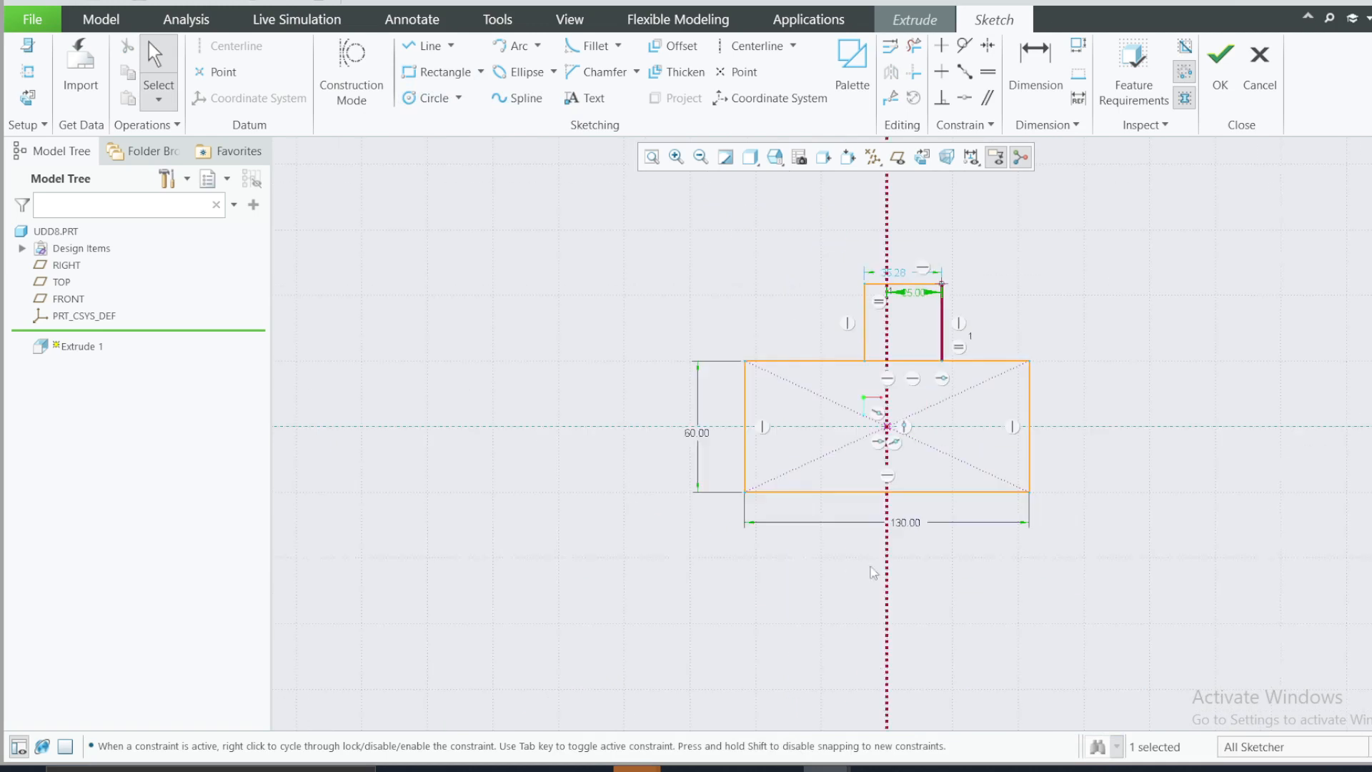
click(922, 769)
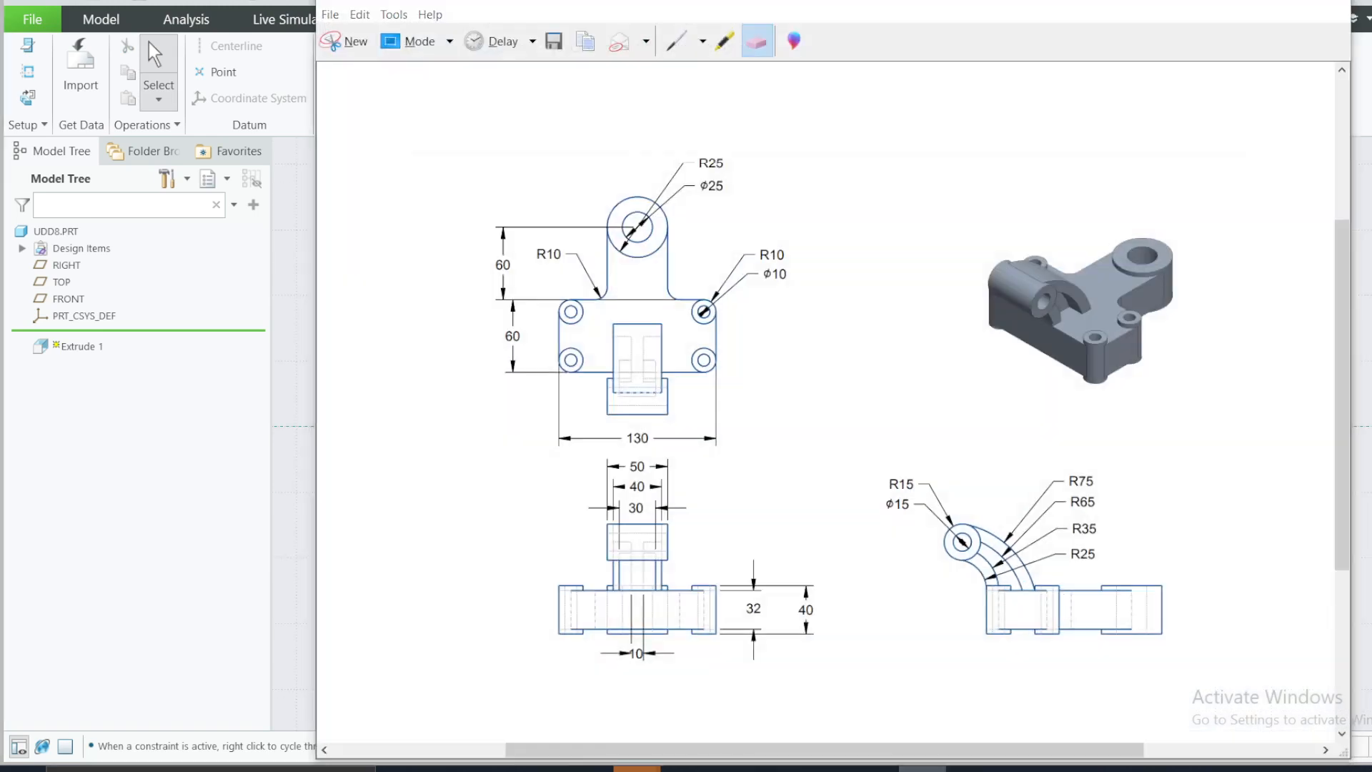
click(922, 768)
Set the upper square's width to 50
scroll(922, 302, down, 2)
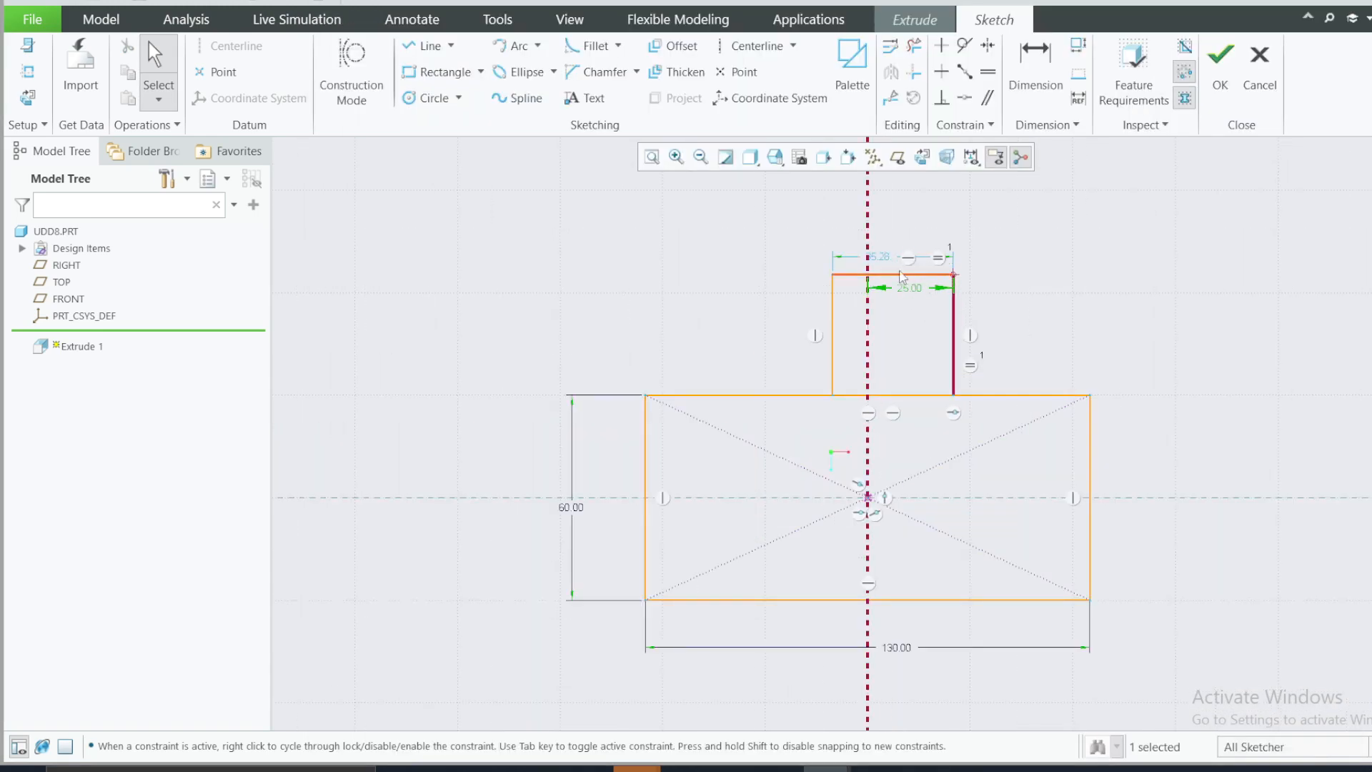
scroll(1015, 302, down, 2)
scroll(961, 308, up, 3)
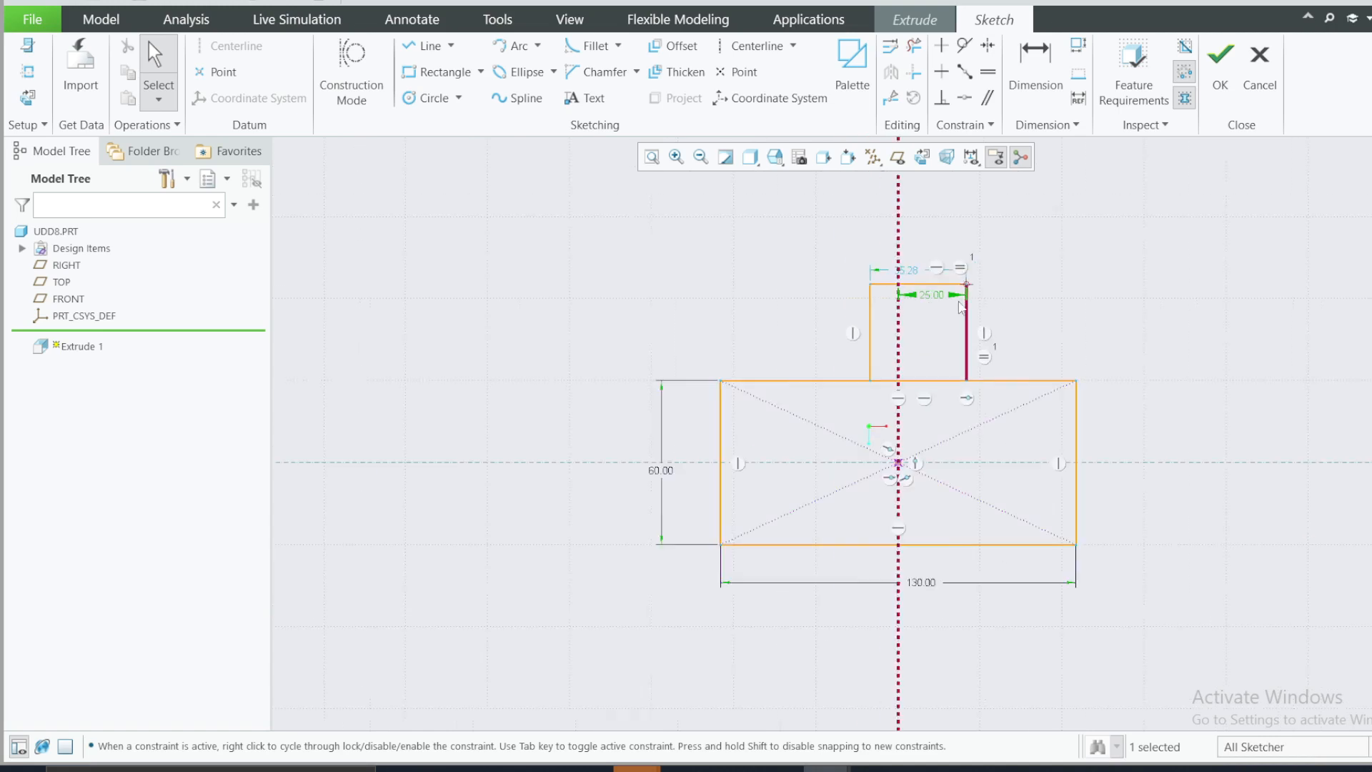
scroll(1062, 332, down, 1)
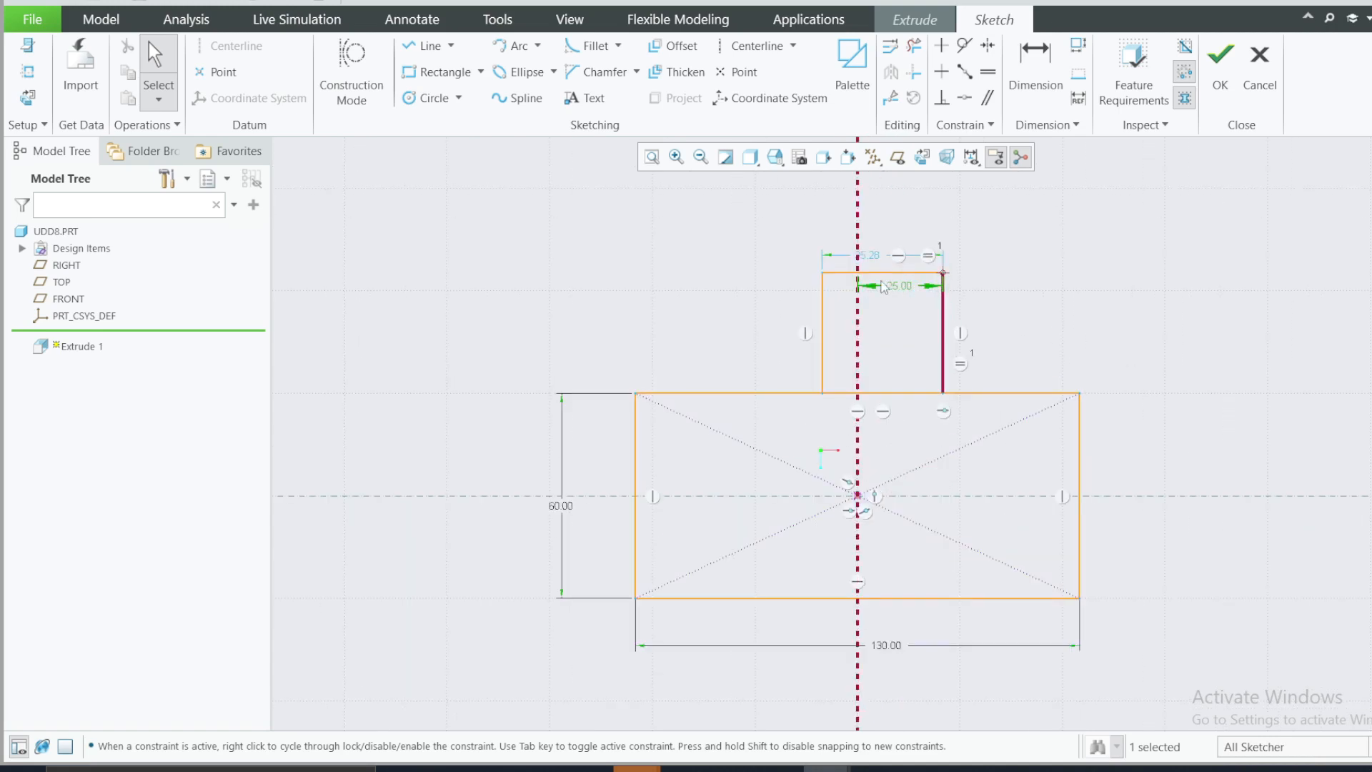
double_click(866, 258)
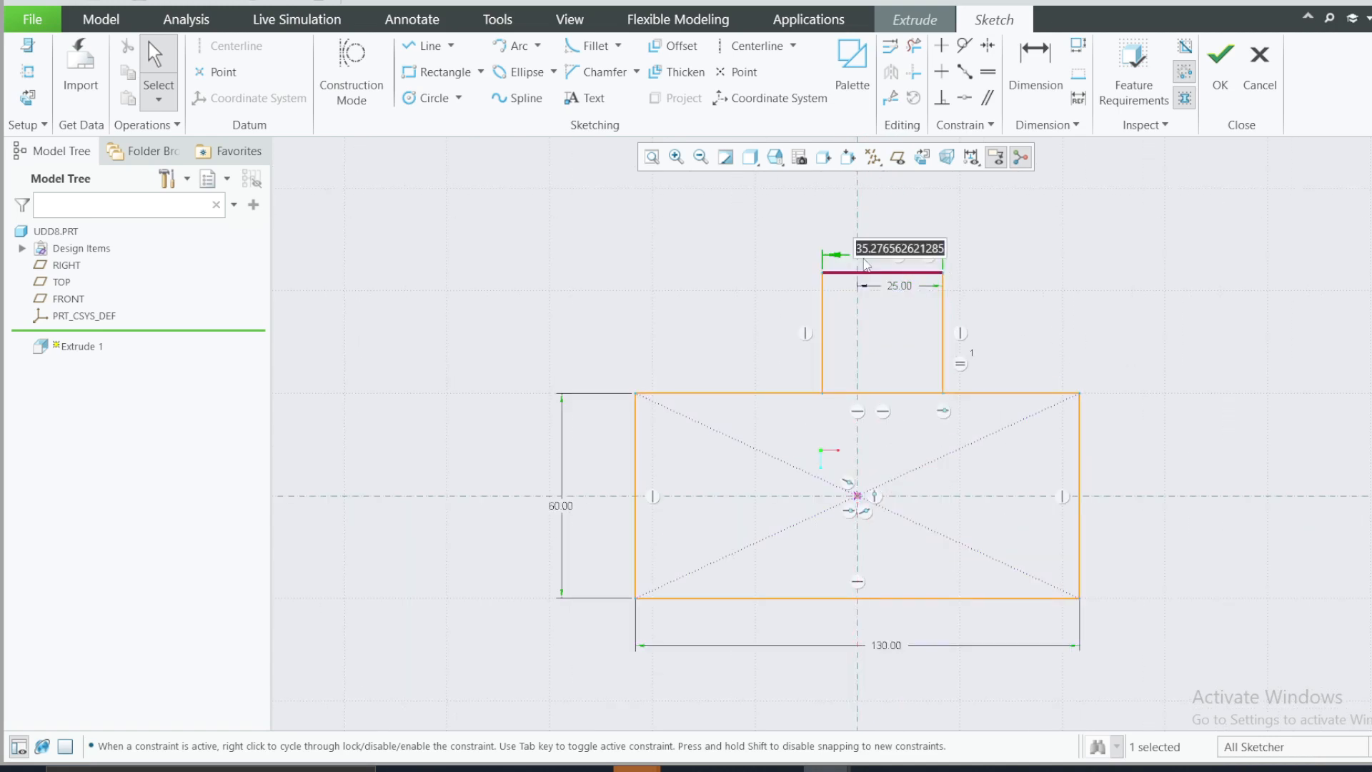
text(50)
key(Return)
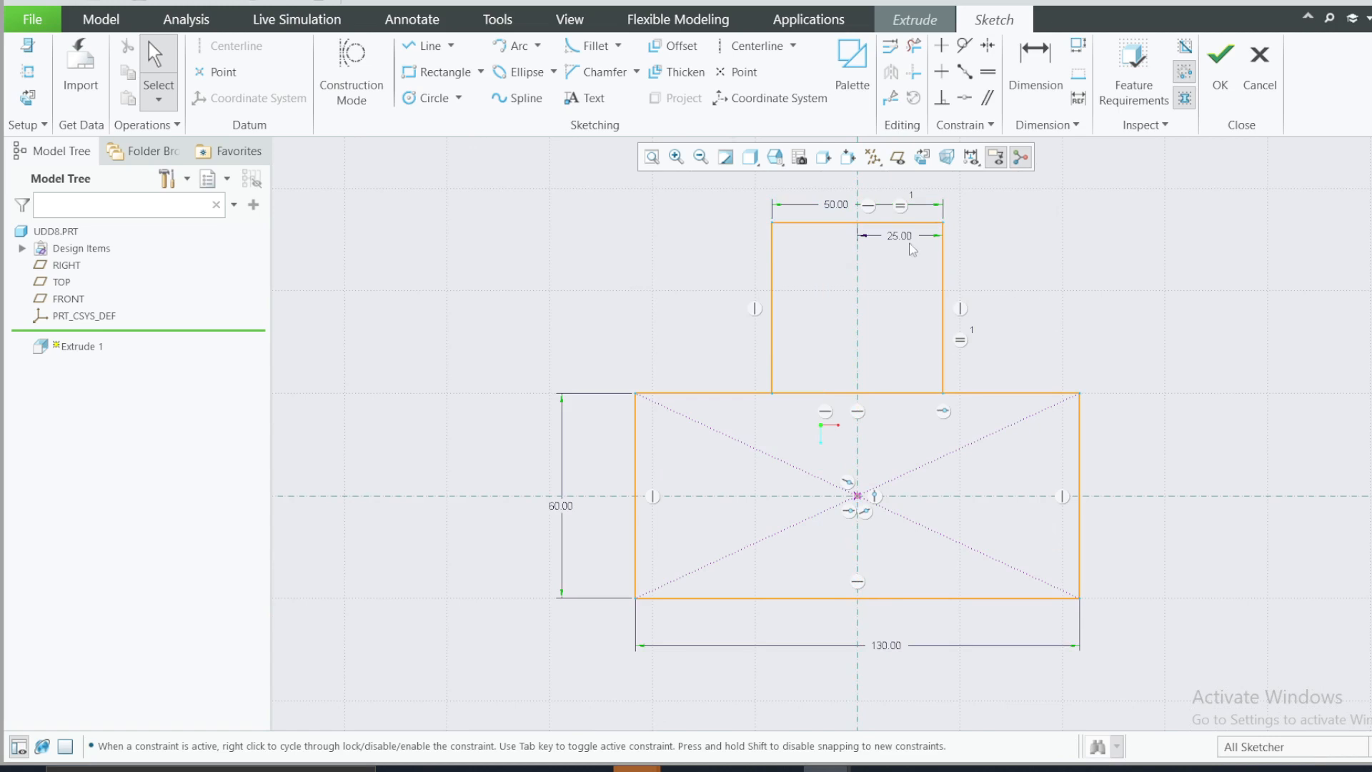
Pull the upper square's top right corner slightly inward, to a width of about 49
drag(944, 224, 929, 228)
scroll(928, 289, up, 2)
scroll(1012, 233, down, 1)
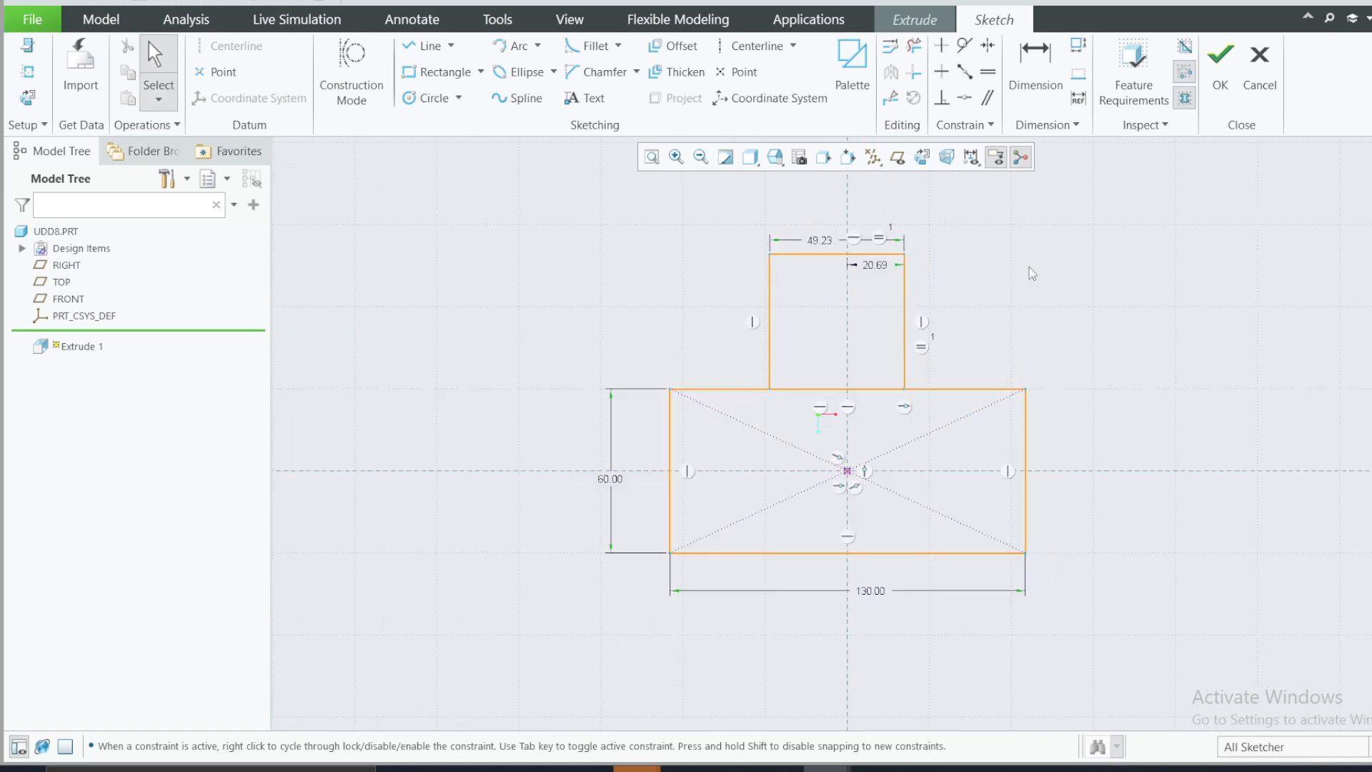
Reset the upper square's top edge length to 50
scroll(937, 254, down, 2)
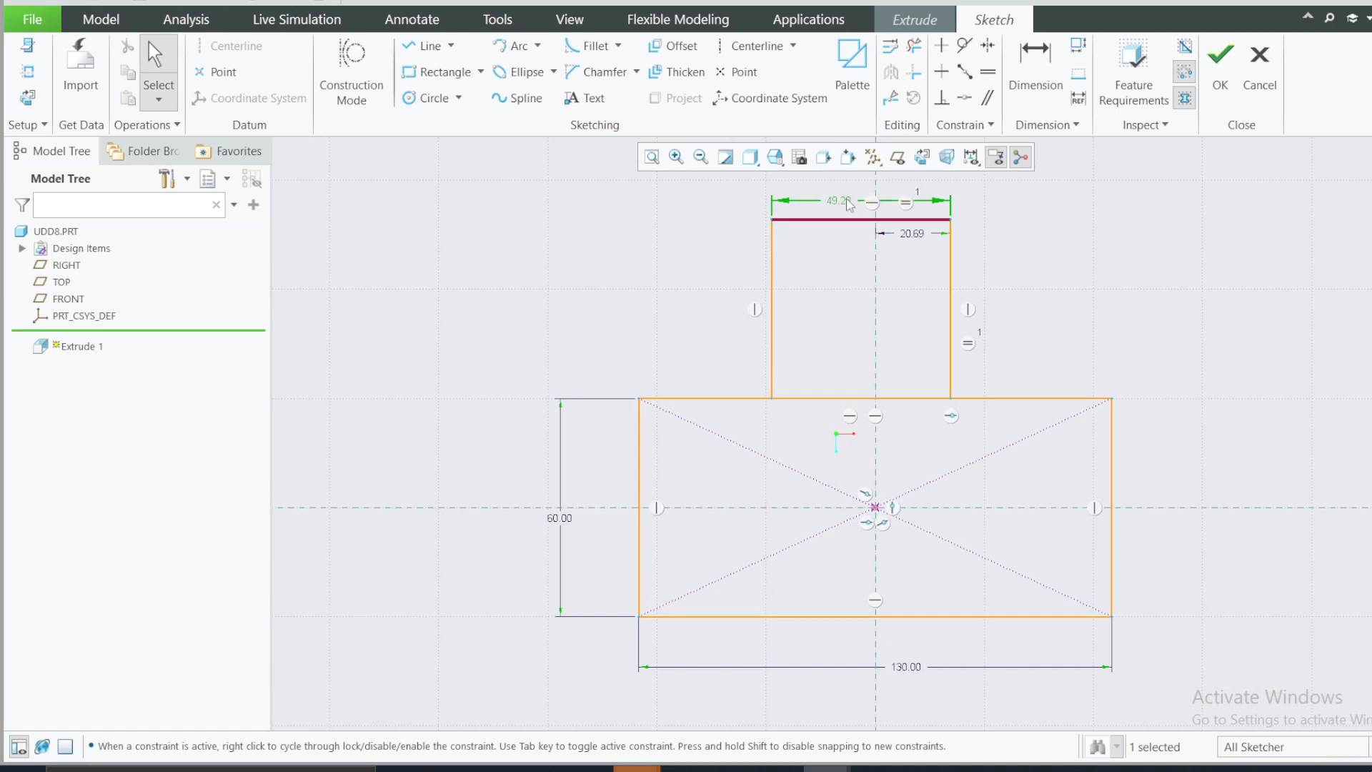
double_click(850, 204)
text(50)
key(Return)
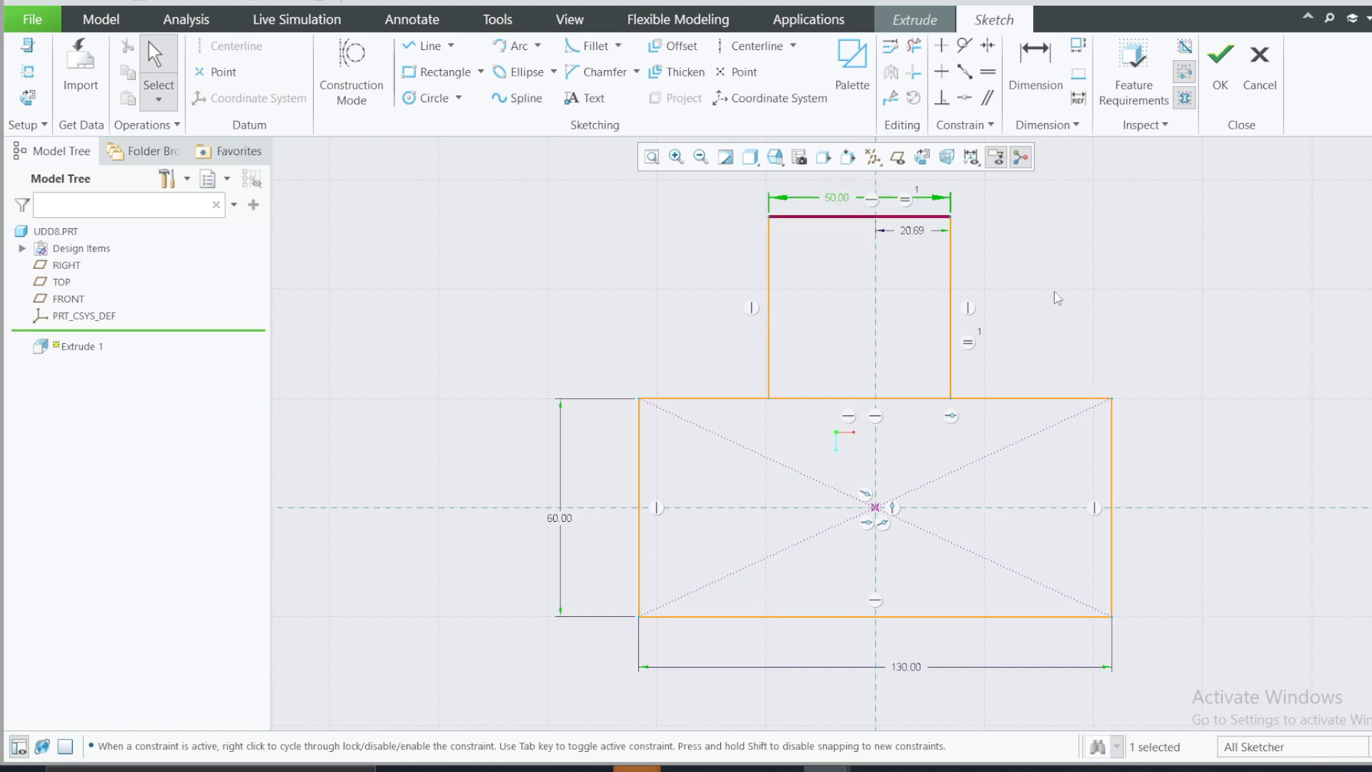
Try to add a height dimension between the upper square's top and bottom edges
key(d)
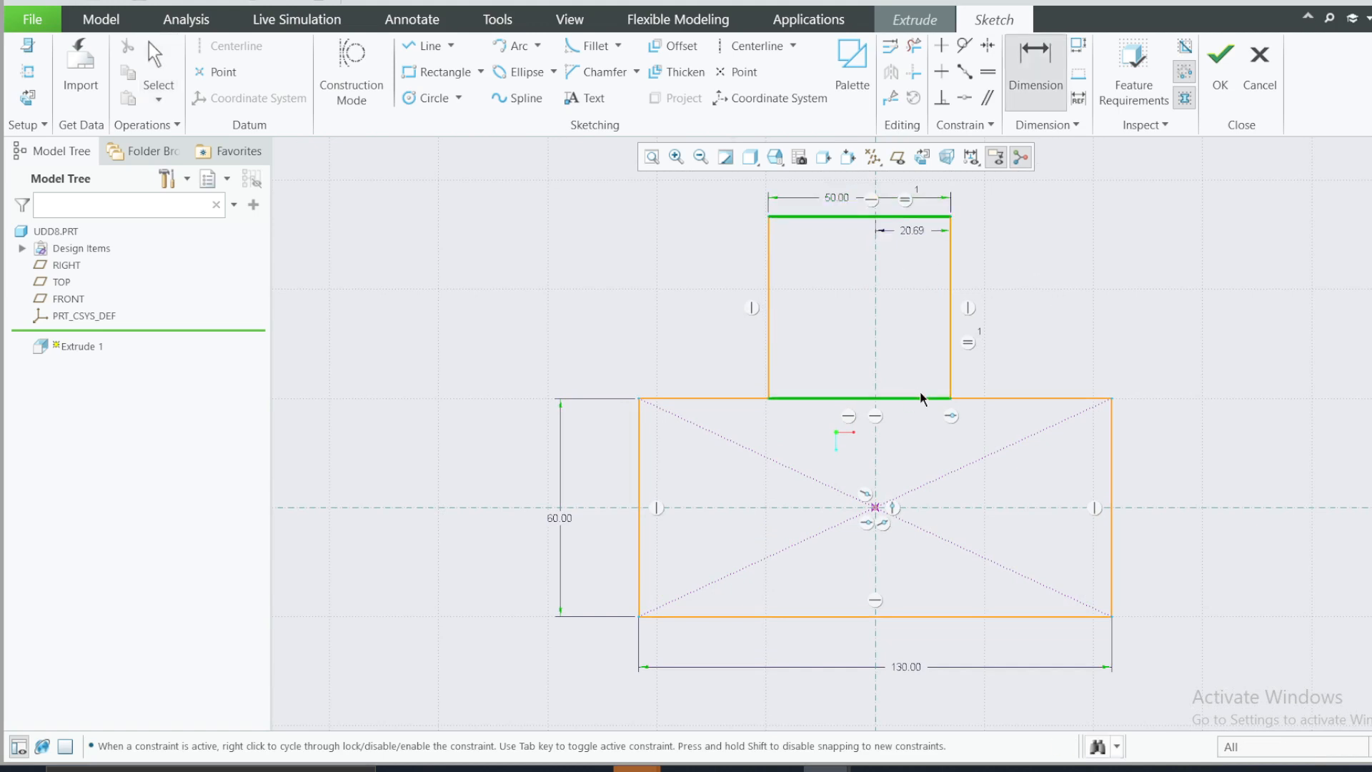
middle_click(1069, 353)
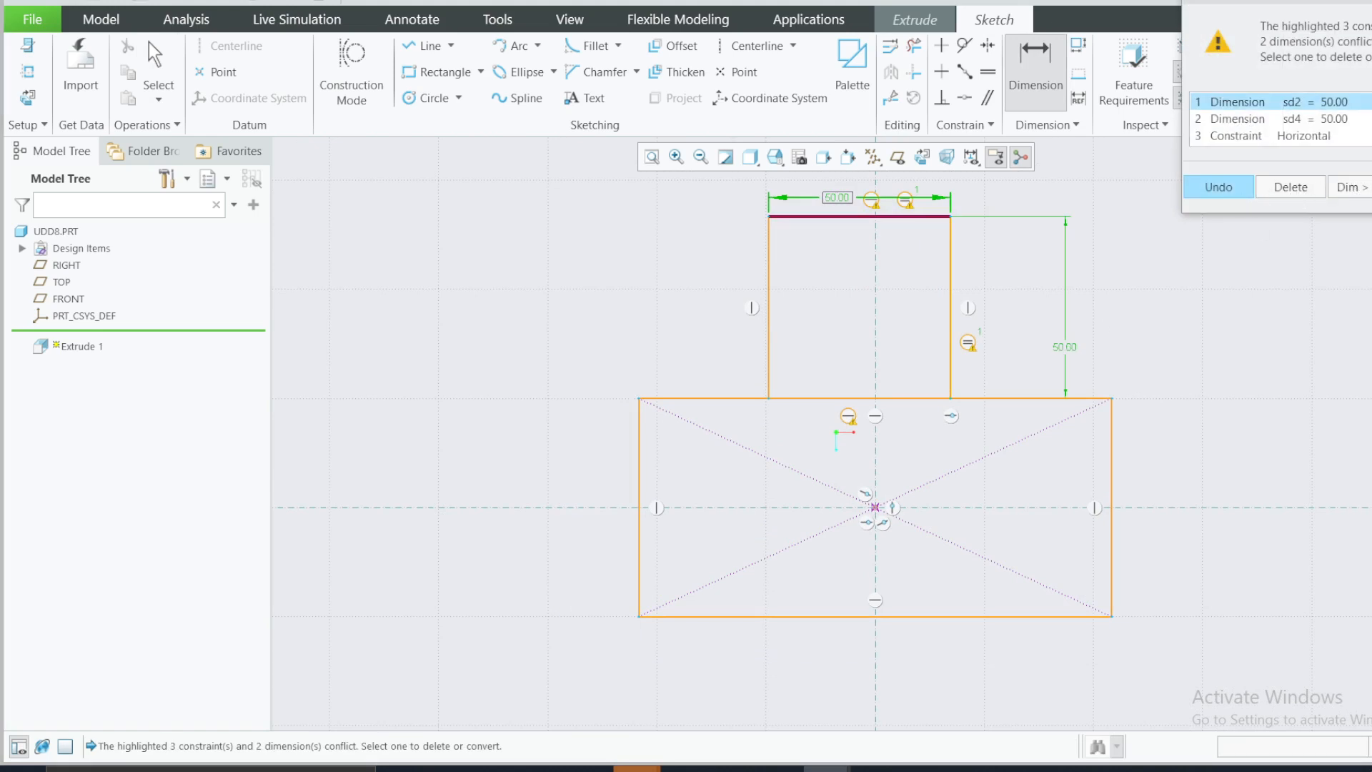
click(1219, 186)
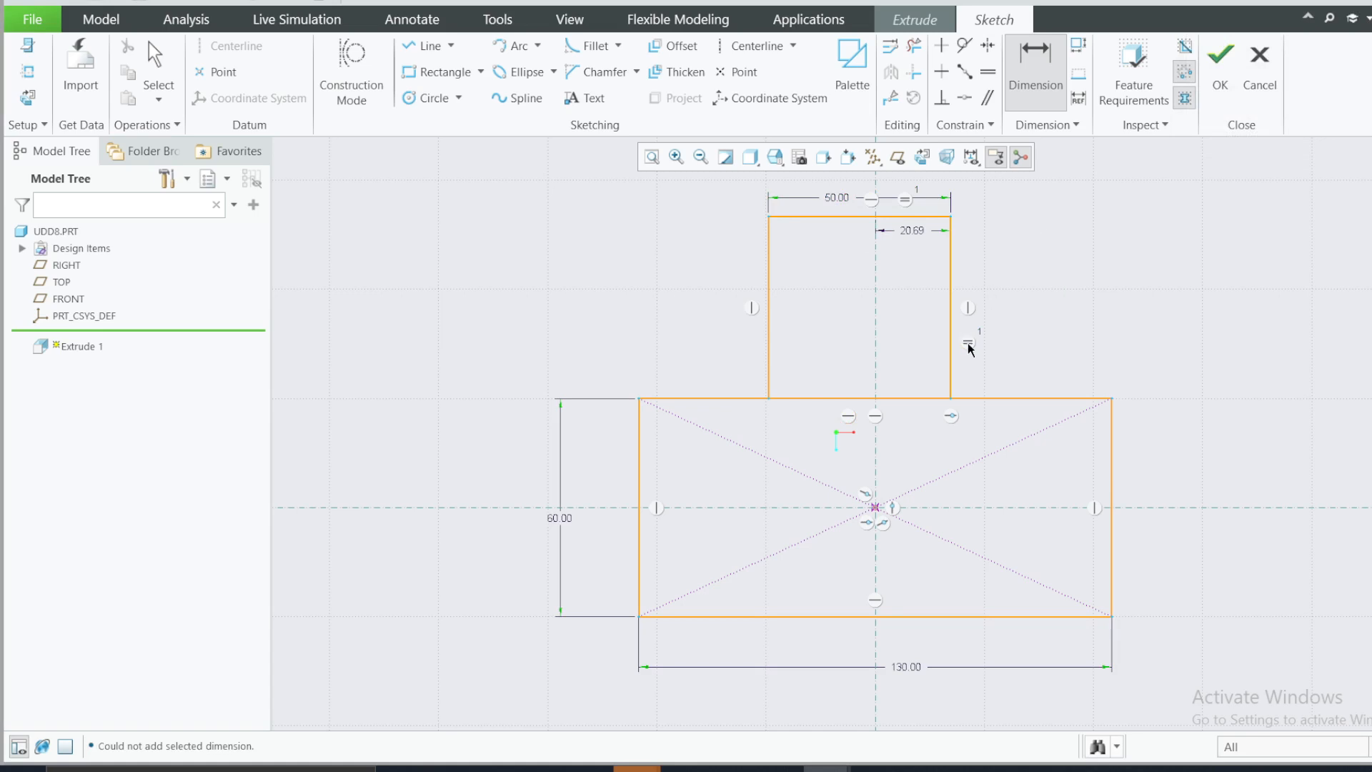
key(Escape)
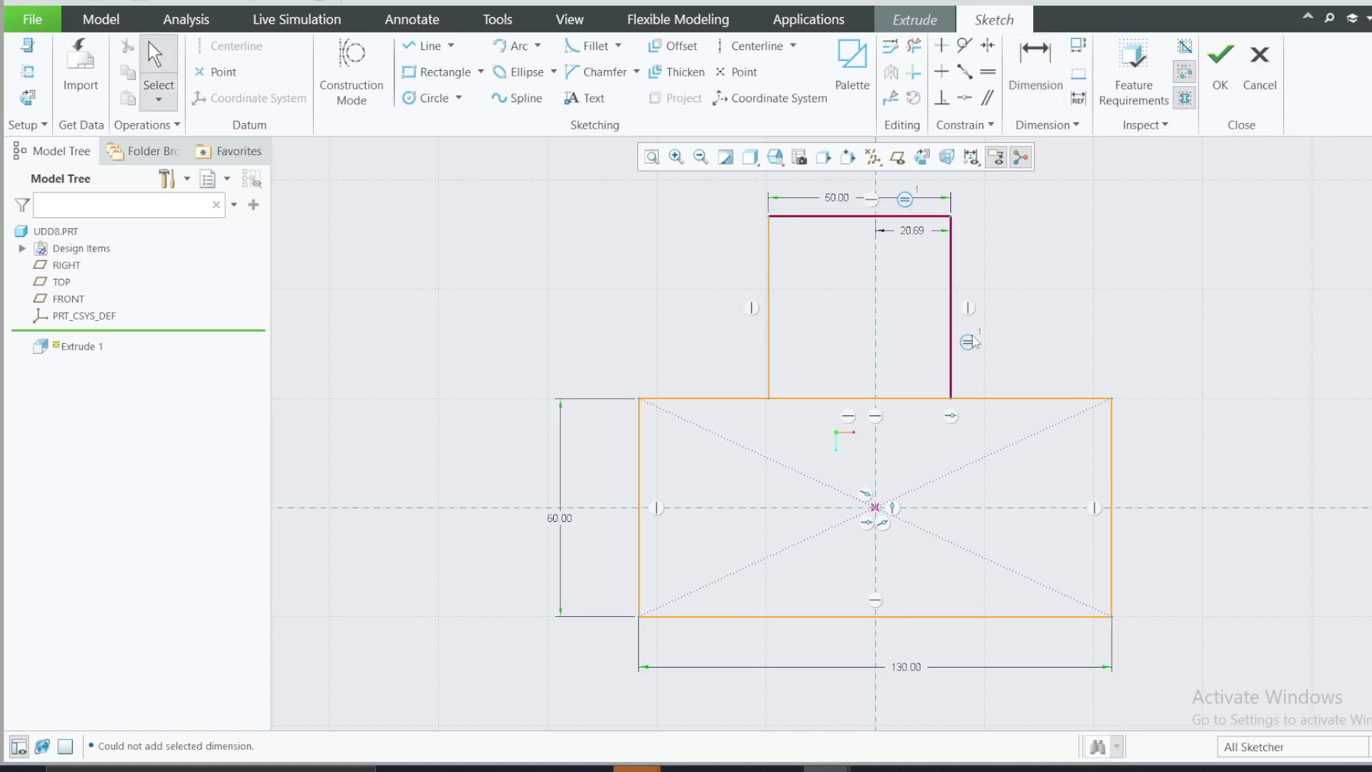
Delete the equal-length constraint on the upper square's right edge and set its height to 60
click(971, 338)
key(Delete)
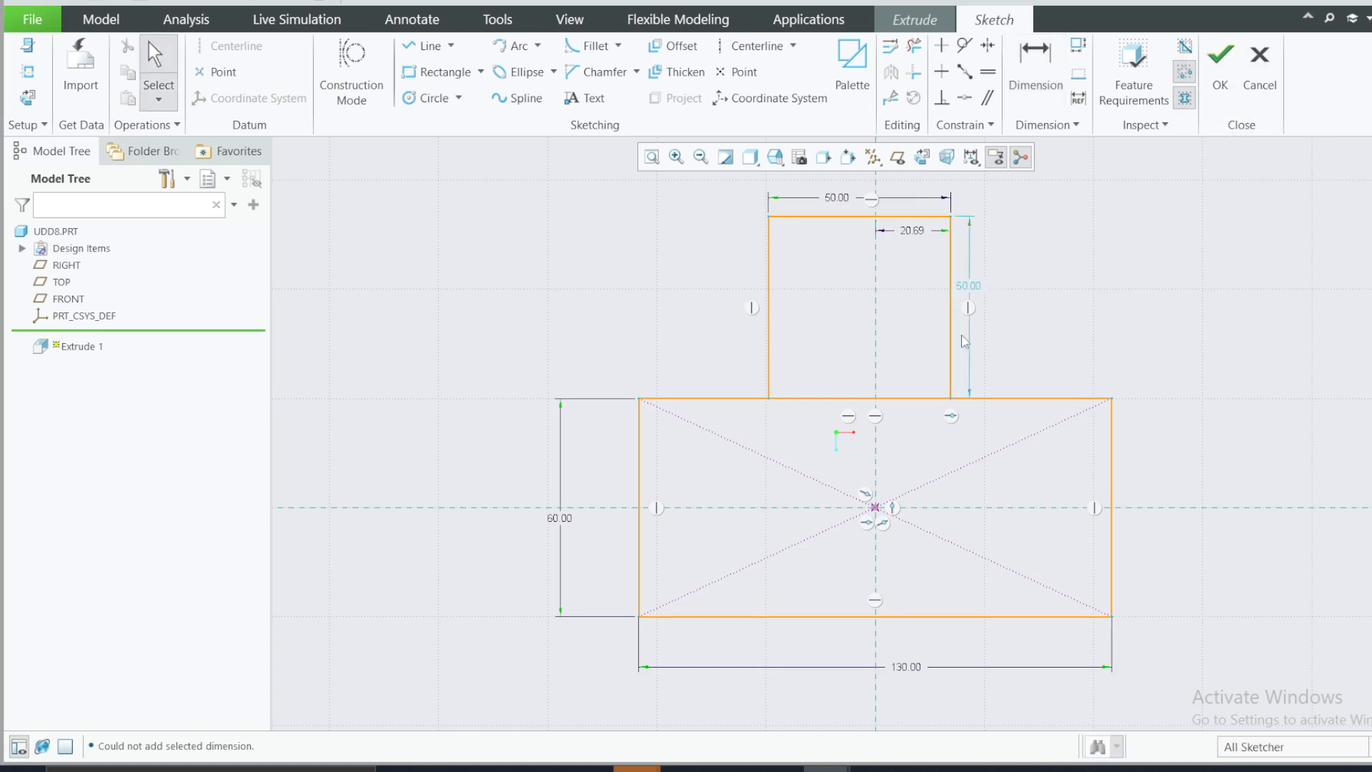
double_click(969, 286)
text(60)
key(Return)
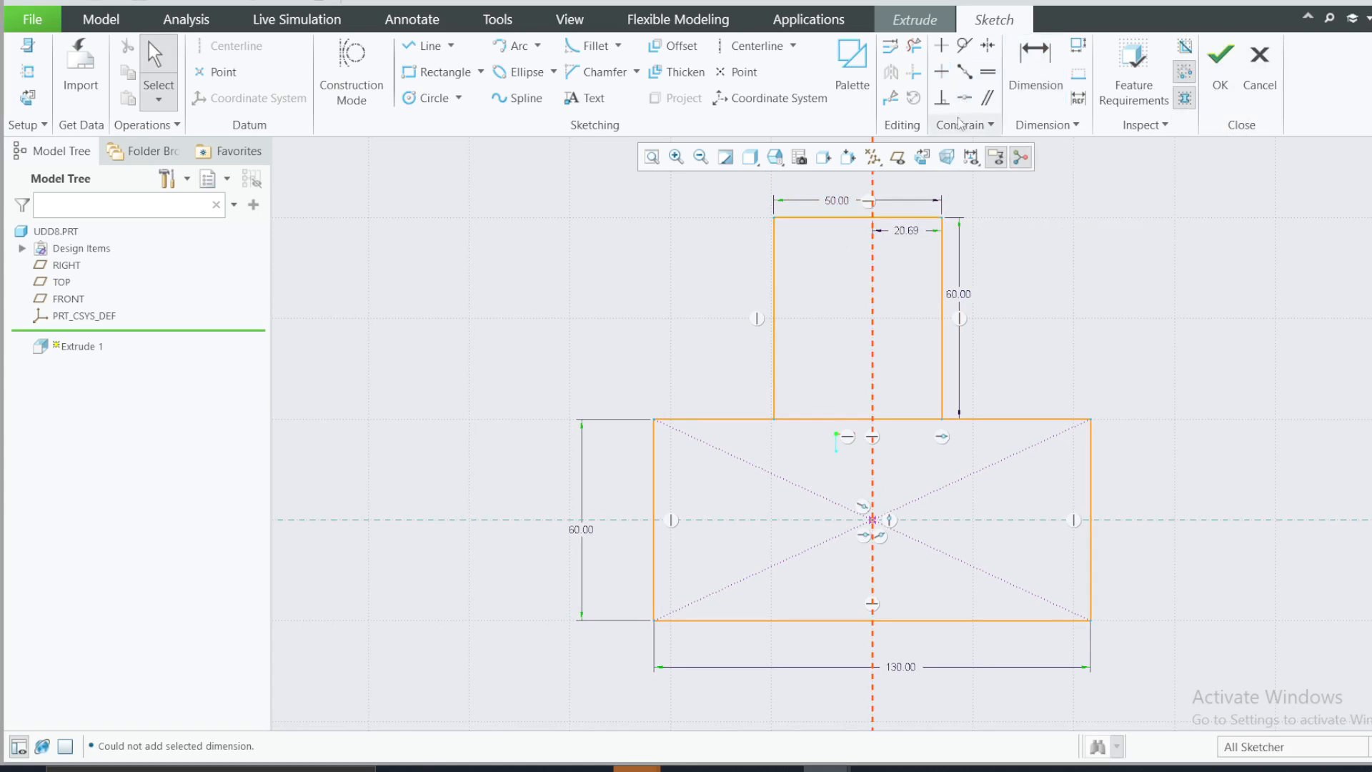
Place the upper rectangle's width dimension farther above its top edge and set its right edge 25 from the vertical centerline
click(858, 217)
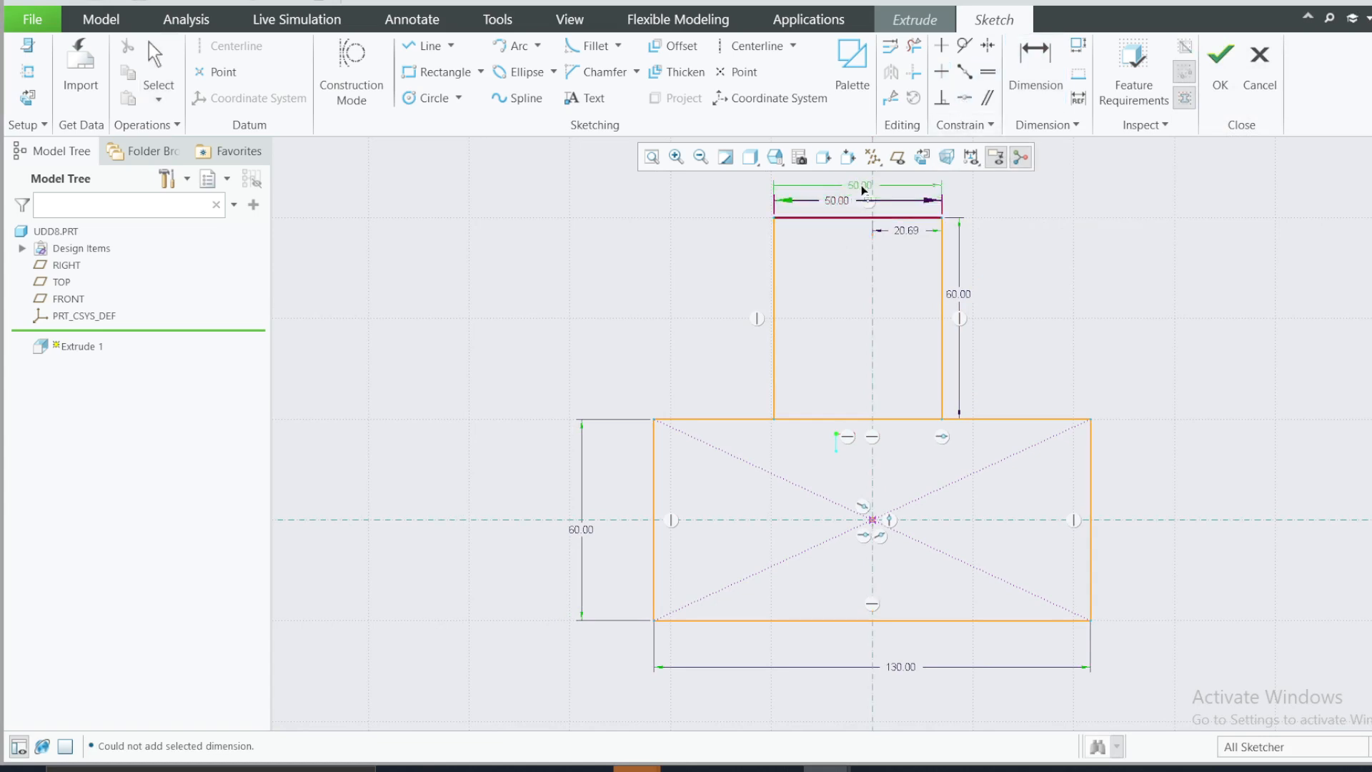
middle_click(862, 190)
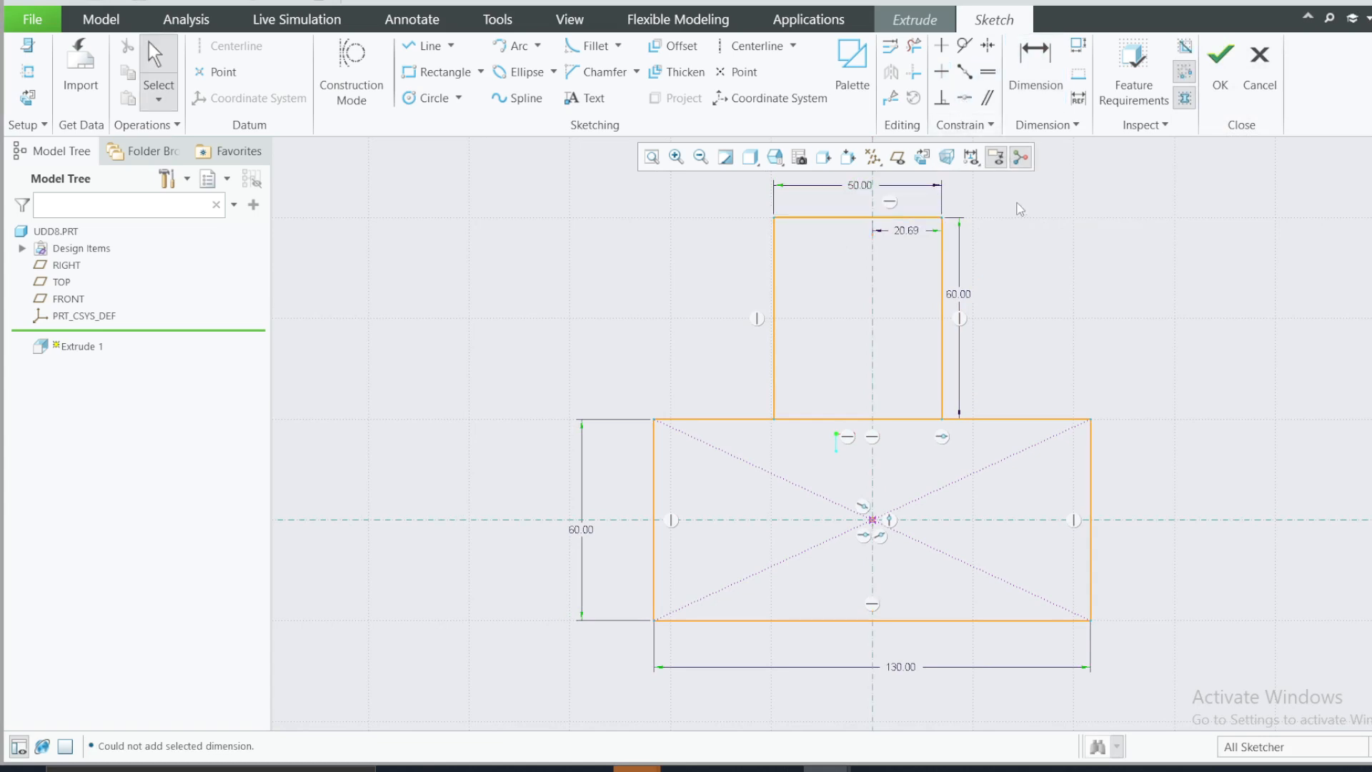
double_click(908, 230)
text(25)
key(Return)
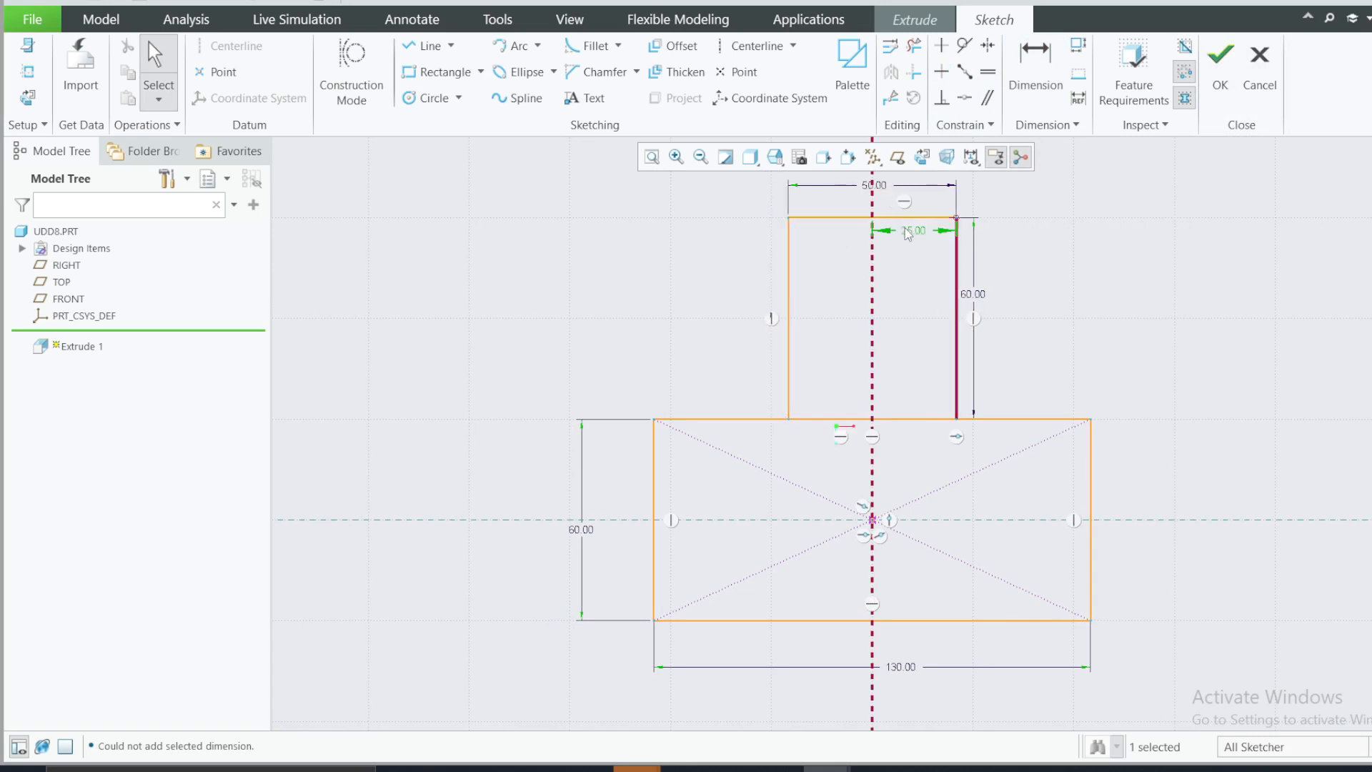
click(988, 235)
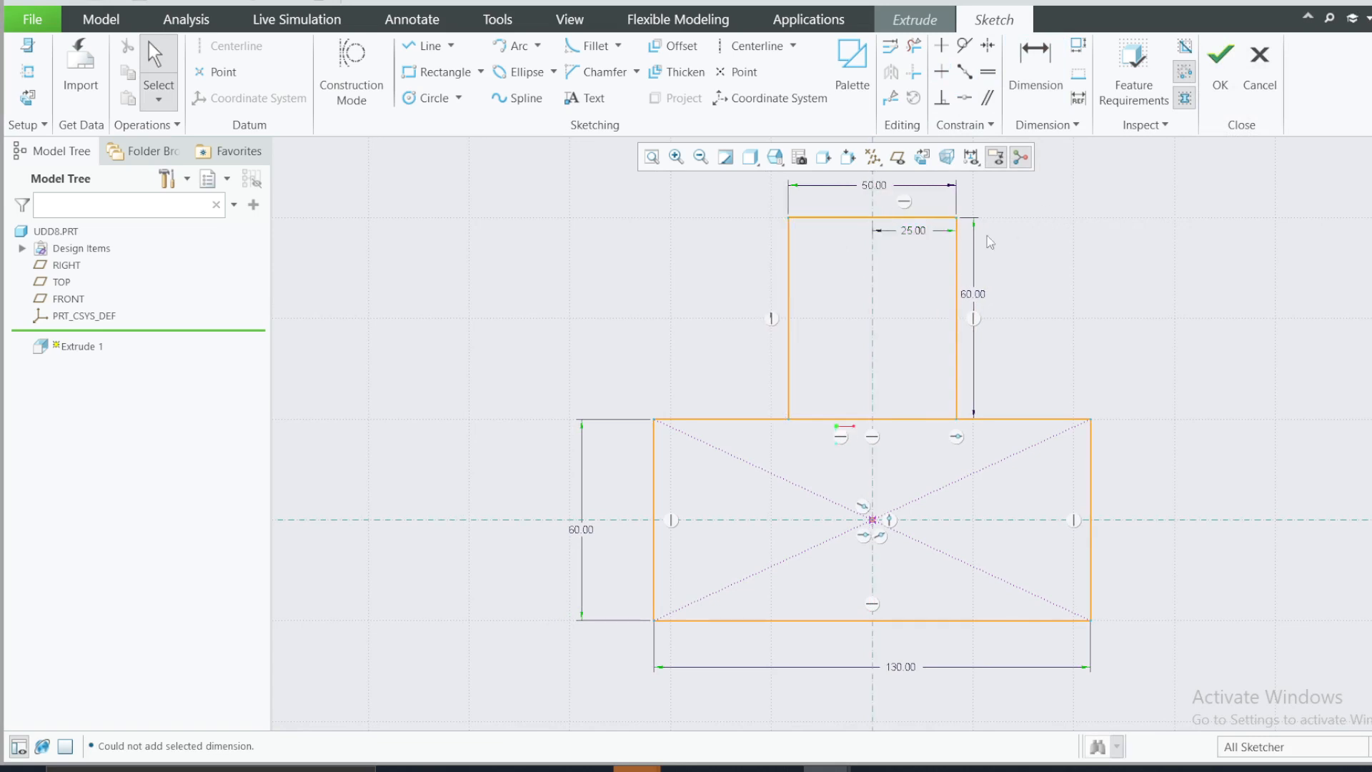
Move the upper rectangle's height dimension farther outside its right edge
double_click(977, 295)
drag(977, 294, 1014, 290)
scroll(946, 333, up, 2)
scroll(994, 243, down, 2)
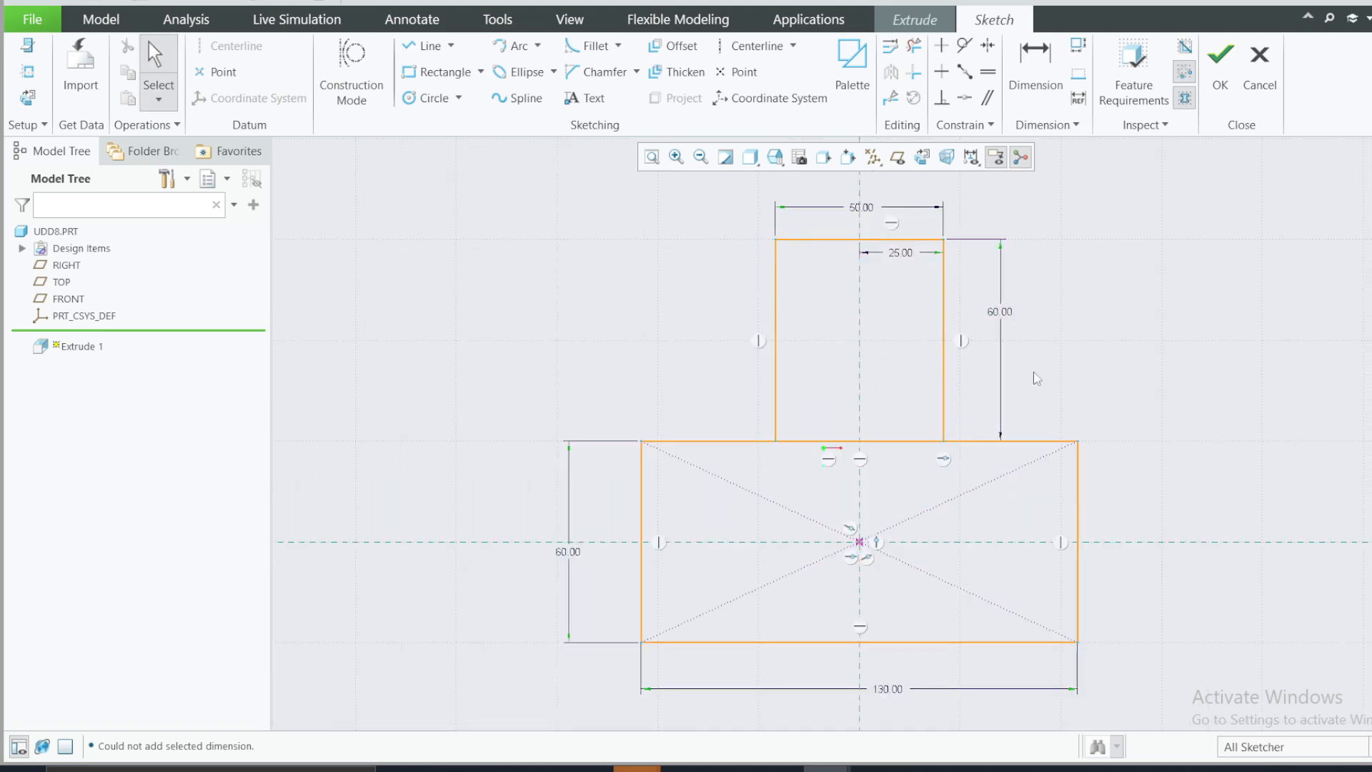
Sketch two concentric circles centered on the upper rectangle's top edge, one about 50 in diameter reaching its sides and one about 29
click(922, 767)
click(922, 767)
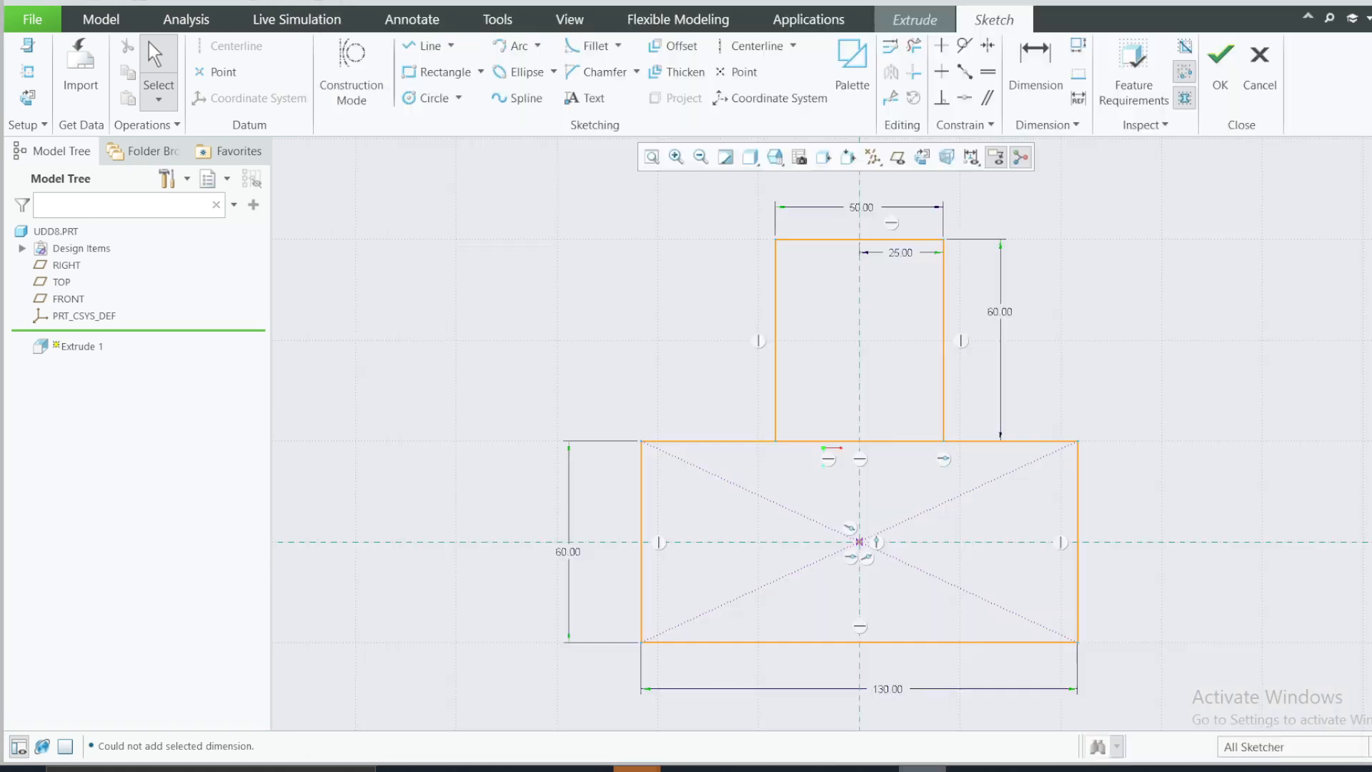
click(429, 98)
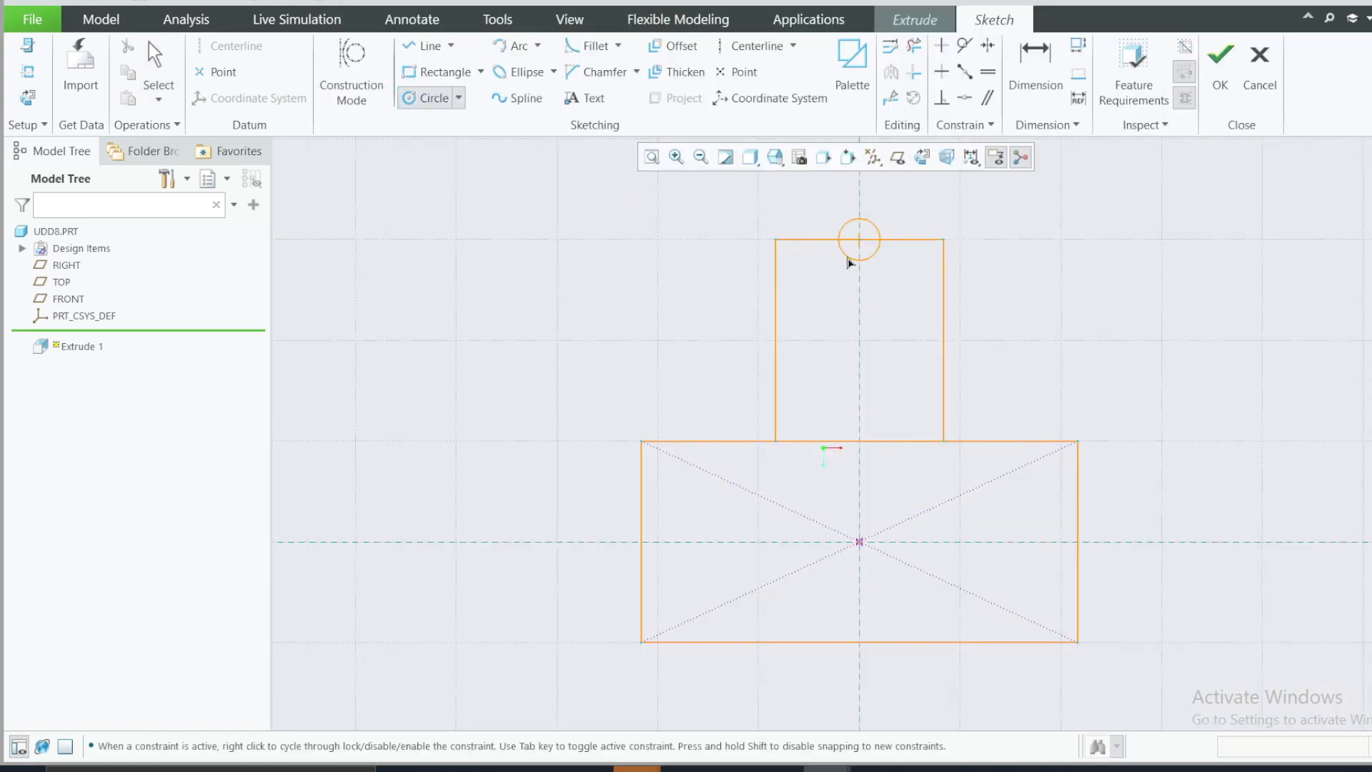
click(956, 300)
scroll(956, 300, up, 2)
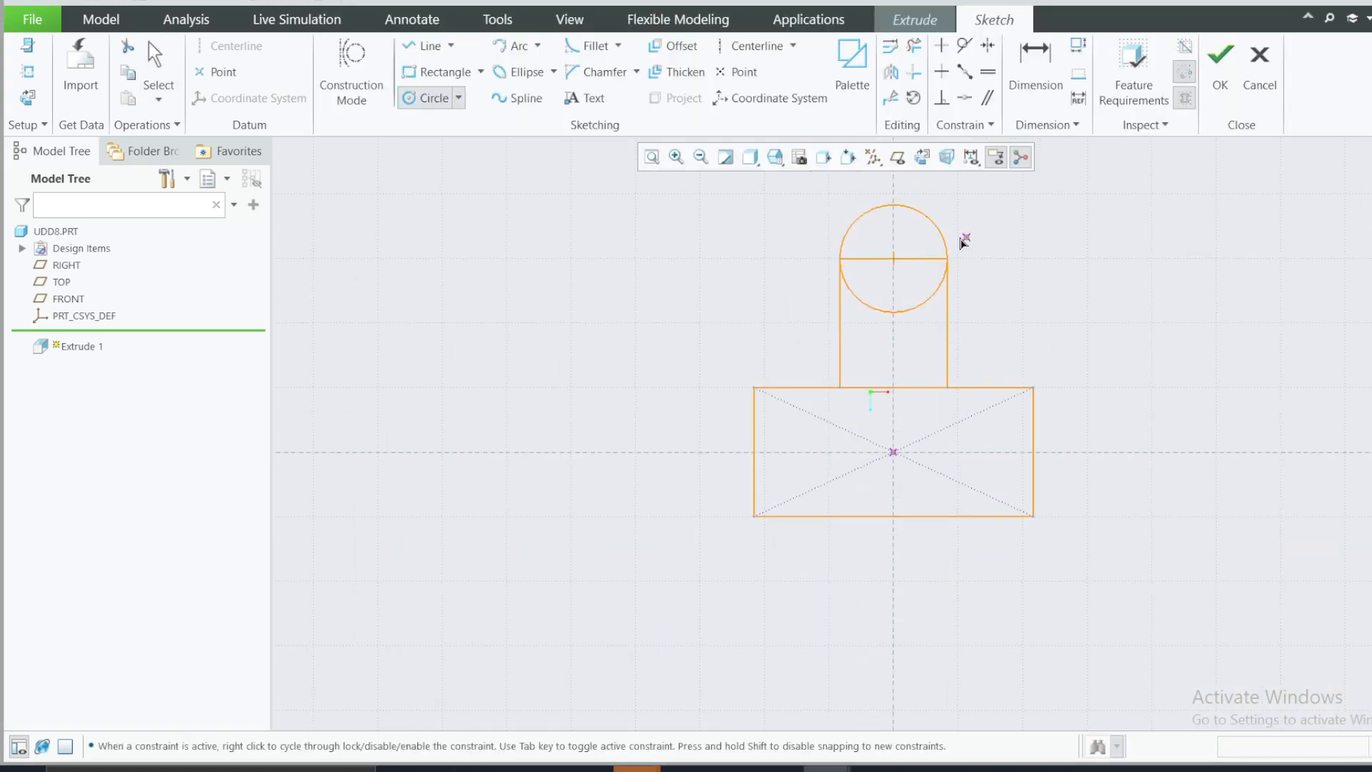
click(895, 258)
click(898, 285)
click(922, 767)
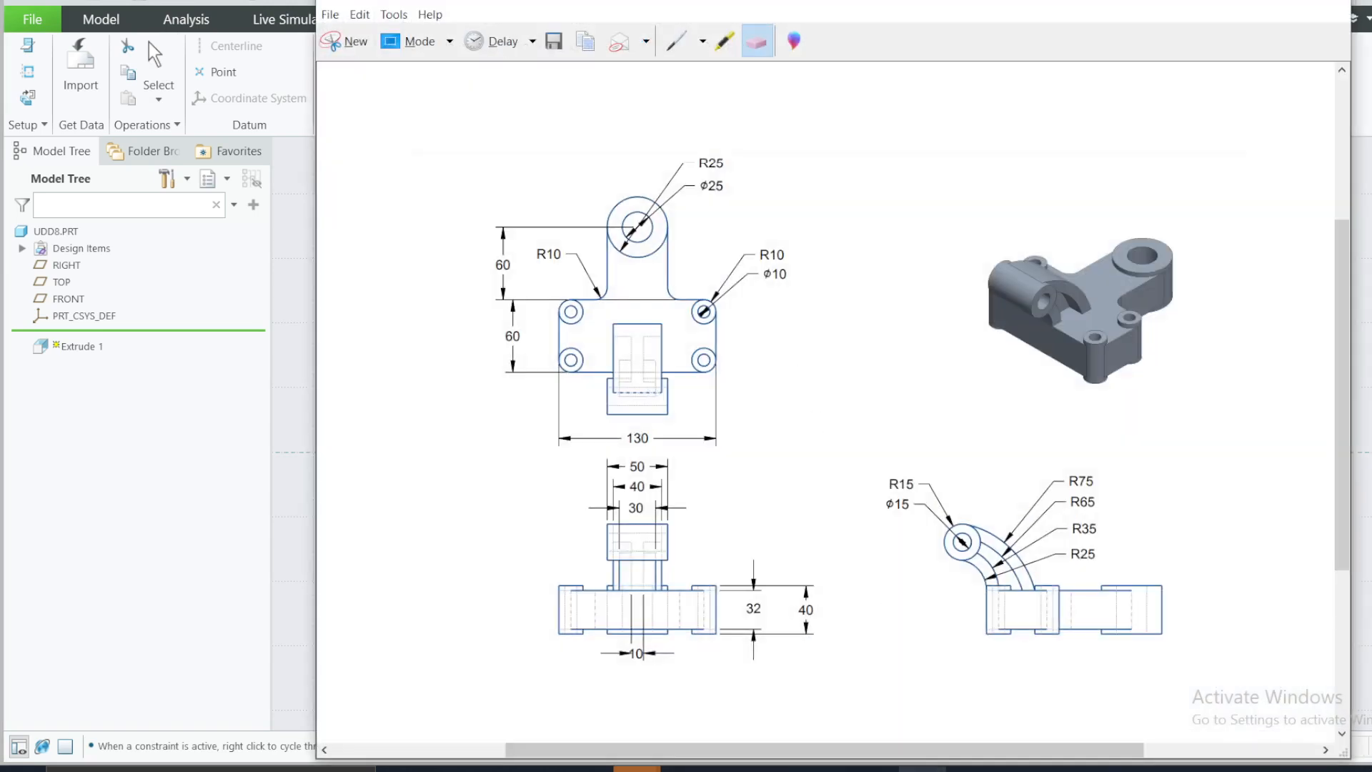
click(1248, 19)
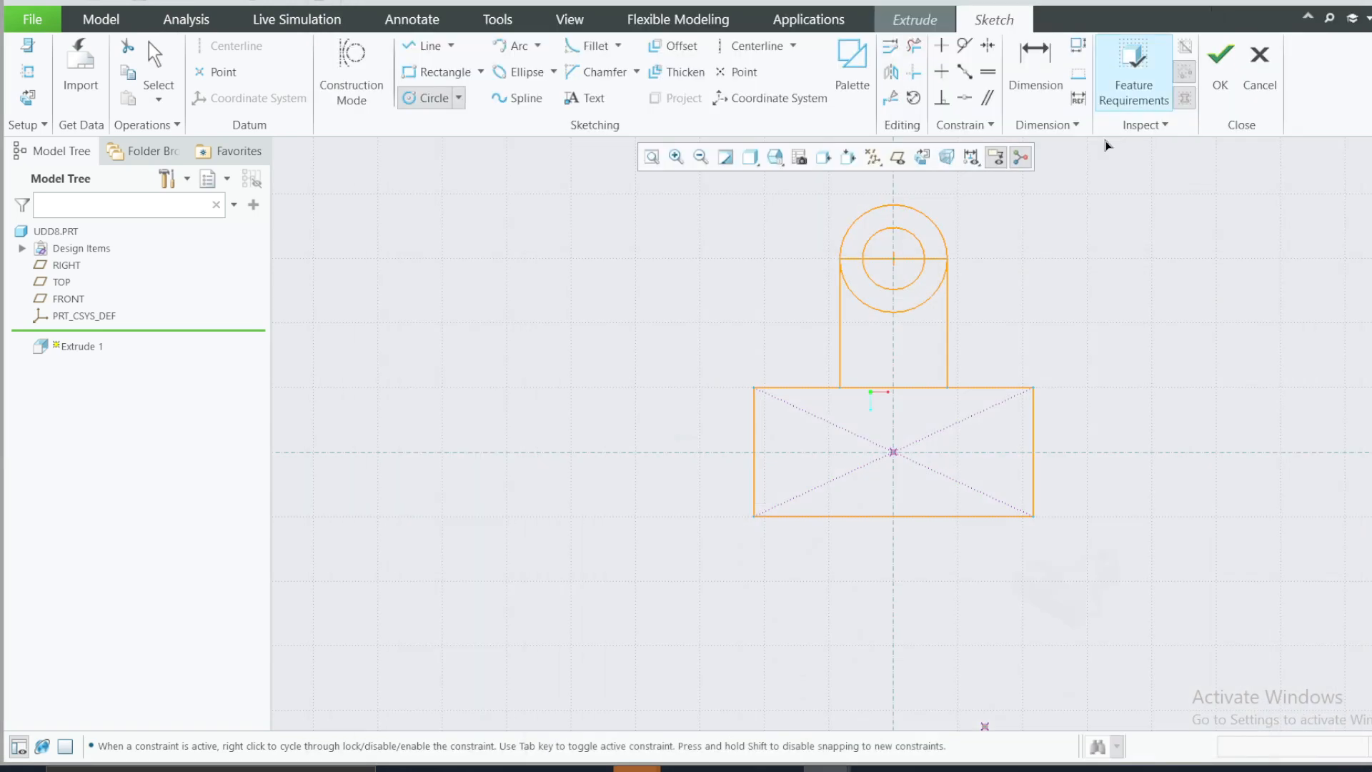
middle_click(998, 226)
Set the inner circle's diameter to 25
scroll(914, 234, up, 2)
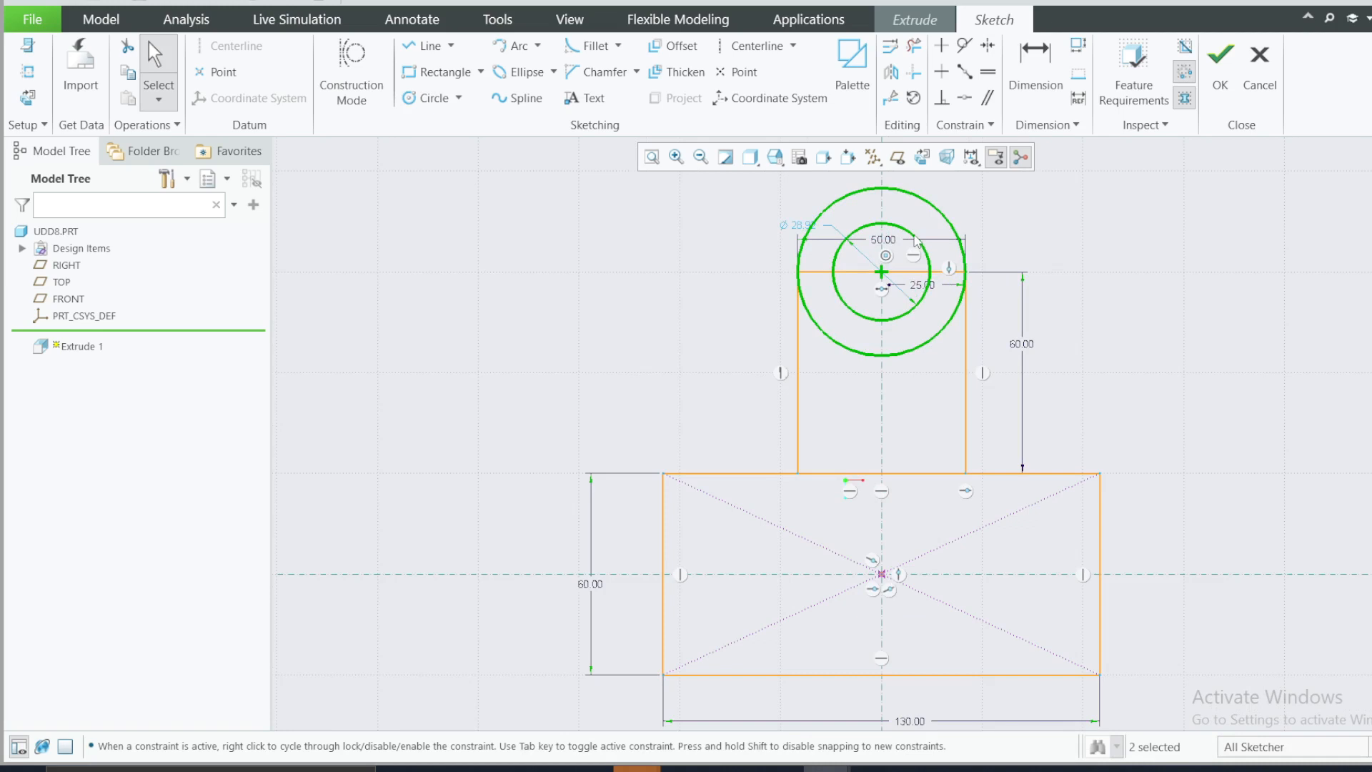
double_click(798, 227)
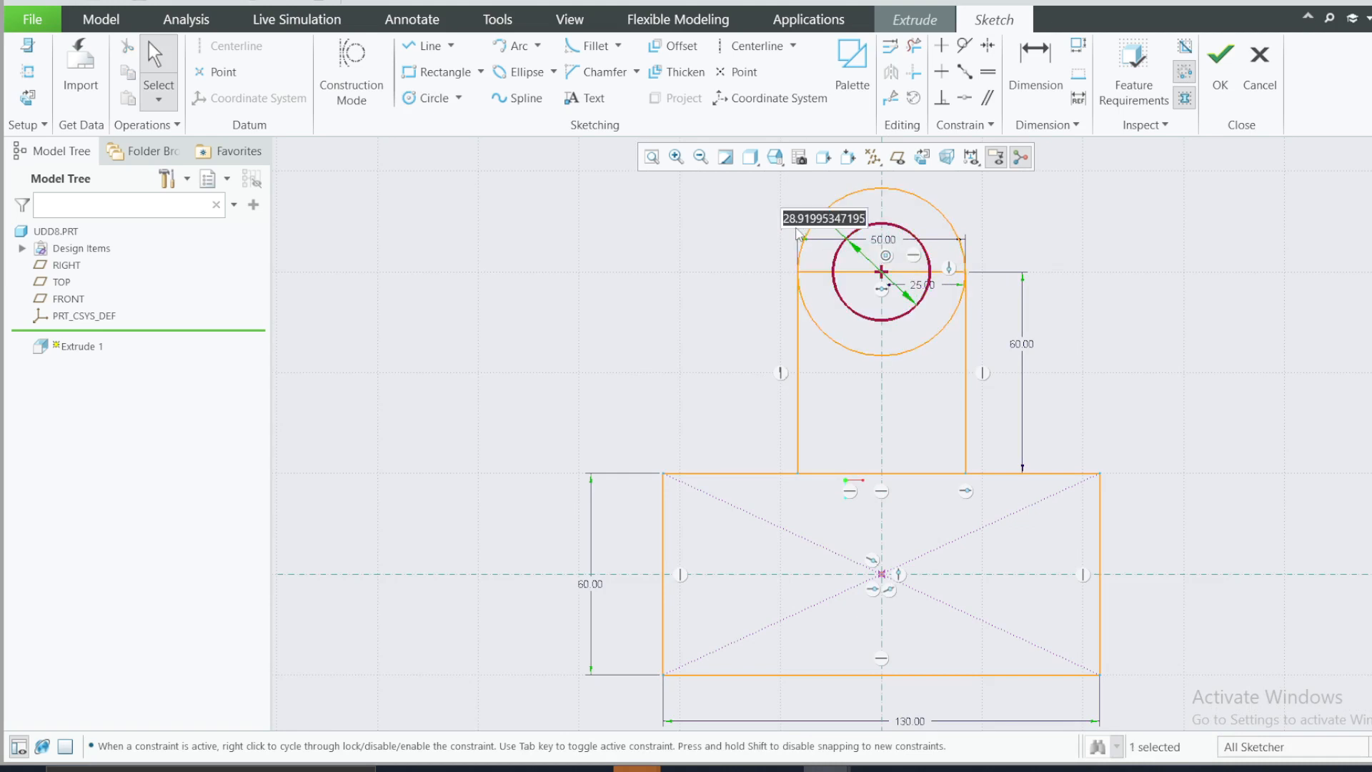
text(25)
key(Return)
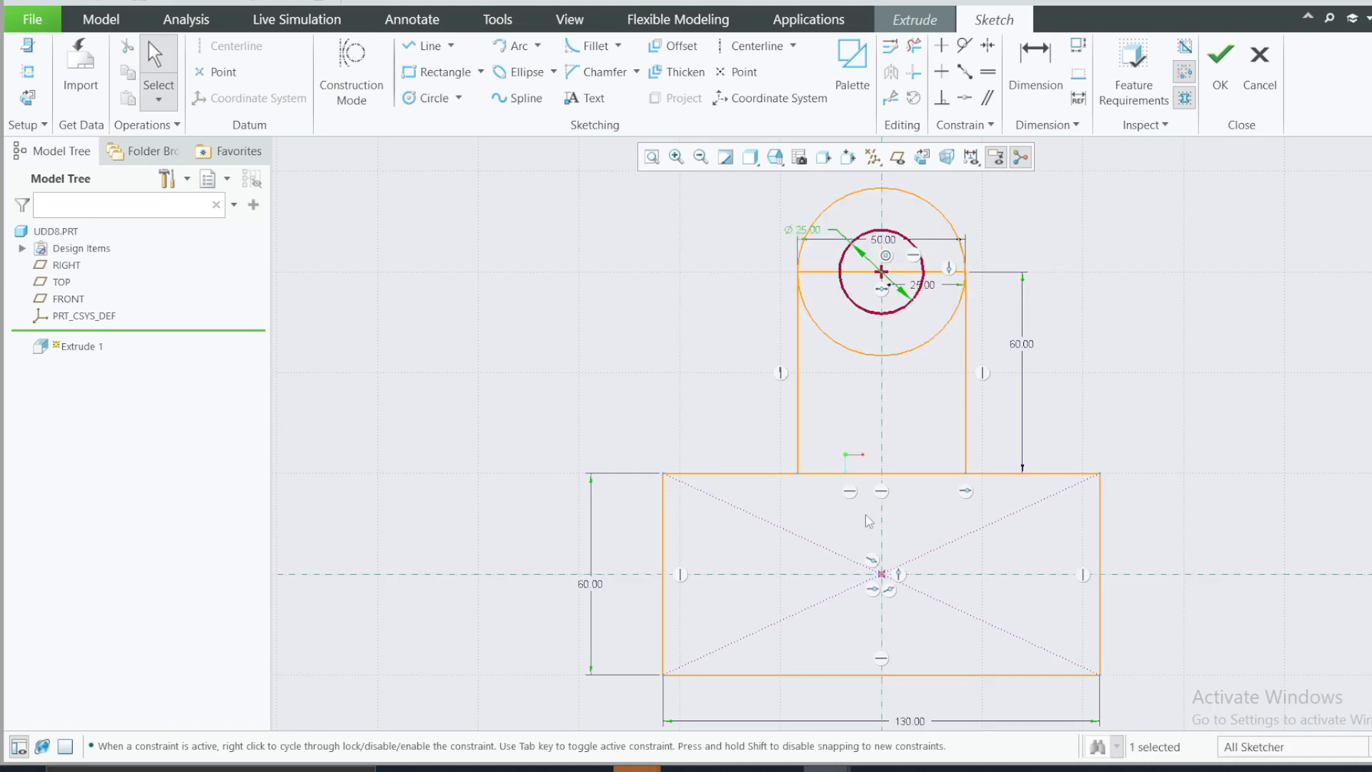
Trim away the part of the block's upper edge that lies inside the arm, and undo the accidental trimming of the circles
click(914, 46)
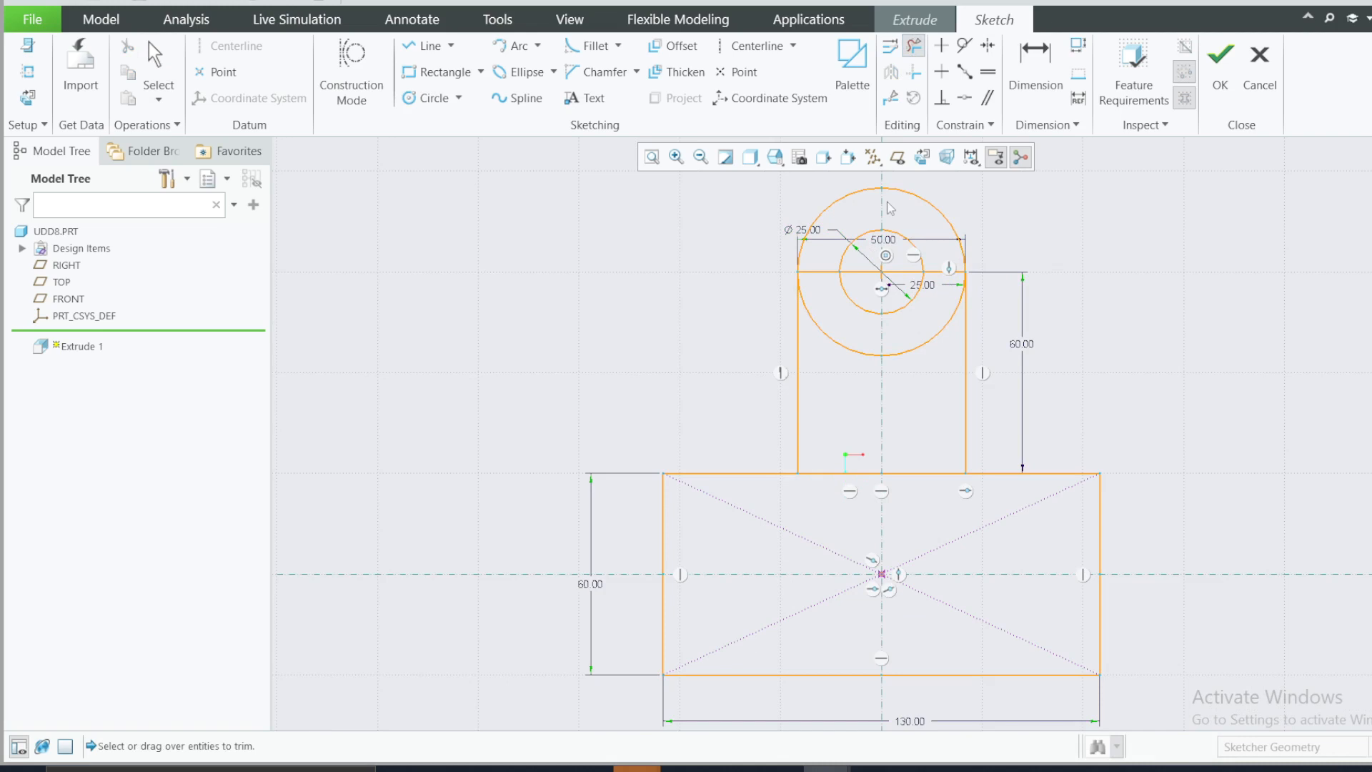
drag(797, 519, 859, 430)
mouse_move(936, 494)
mouse_down()
mouse_move(946, 516)
mouse_move(915, 457)
mouse_up()
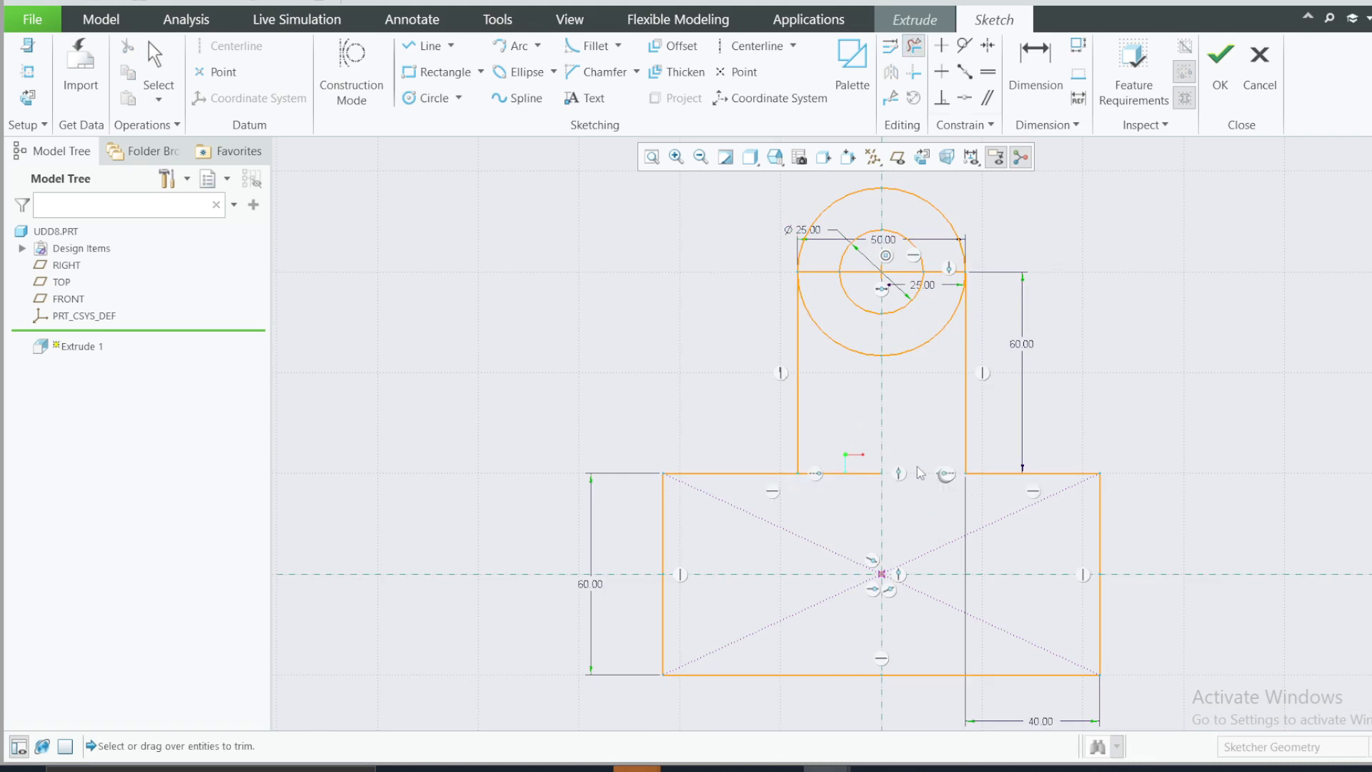
mouse_move(854, 529)
mouse_down()
mouse_move(865, 307)
mouse_move(861, 411)
mouse_up()
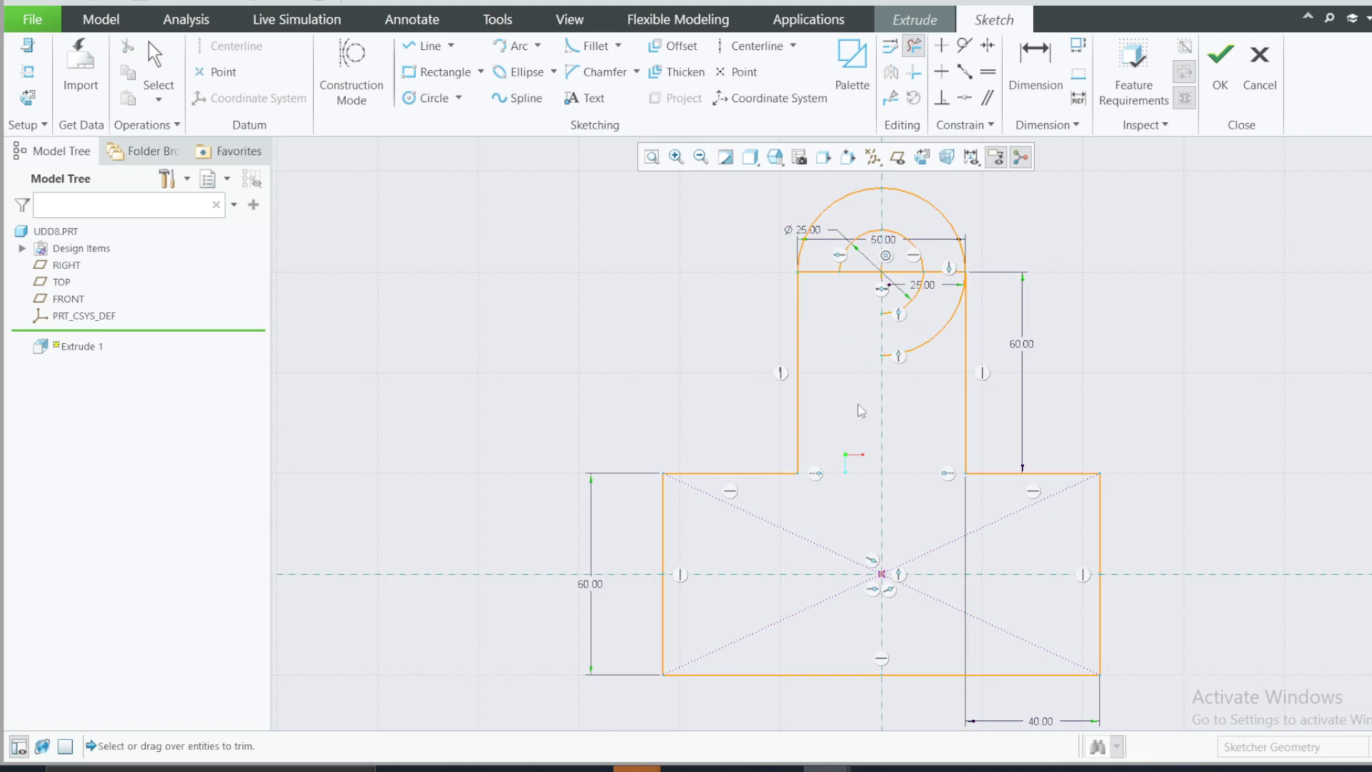
key(ctrl+z)
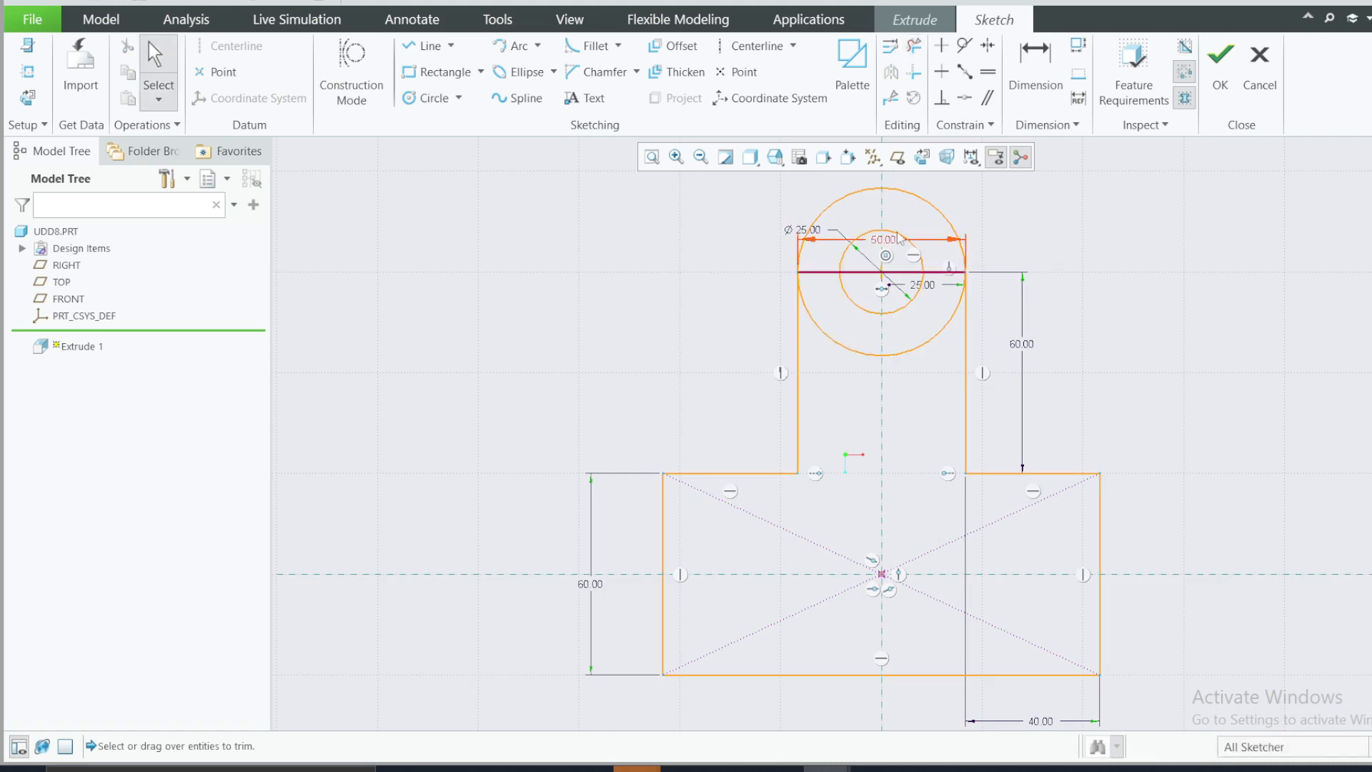
Trim the arm's straight end line and the lower half of the outer circle, keeping the R25 rounded end and the full hole circle
click(915, 47)
drag(858, 391, 815, 282)
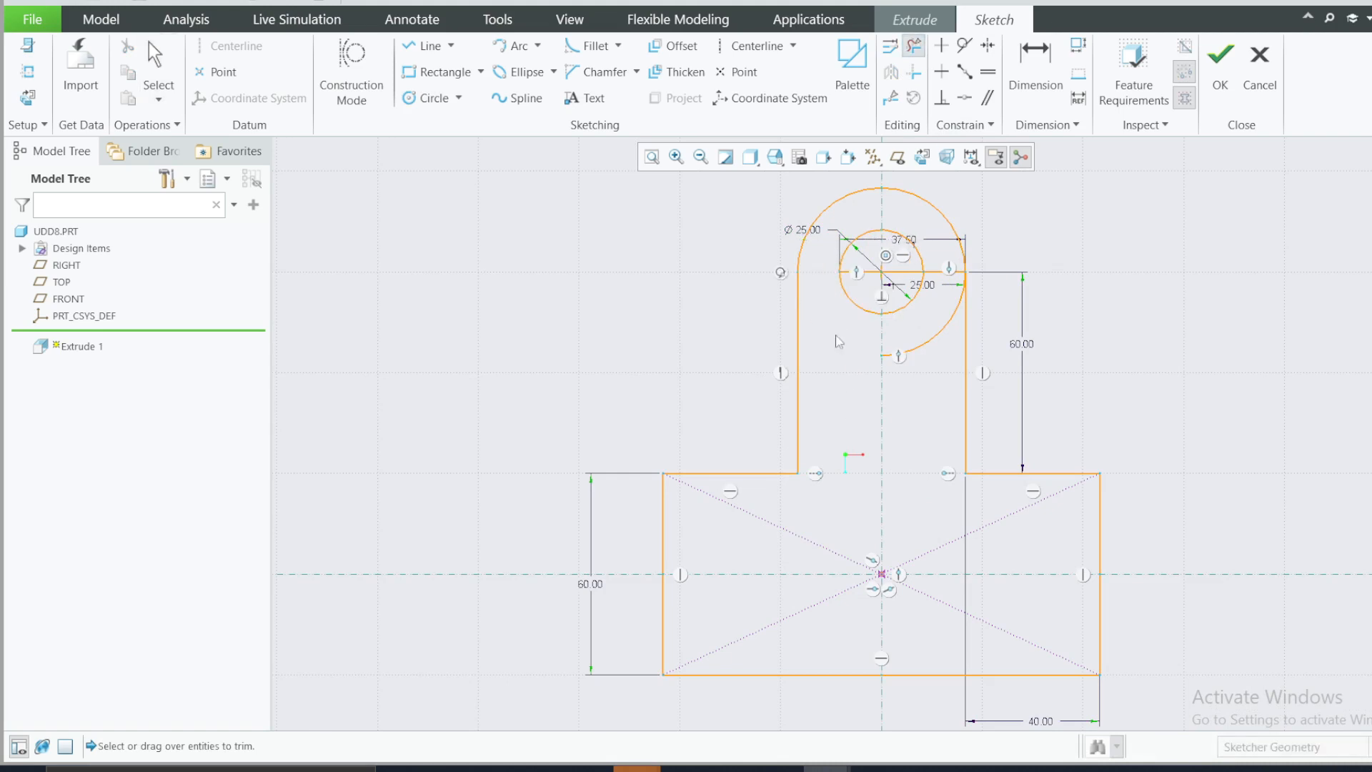
drag(943, 392, 930, 263)
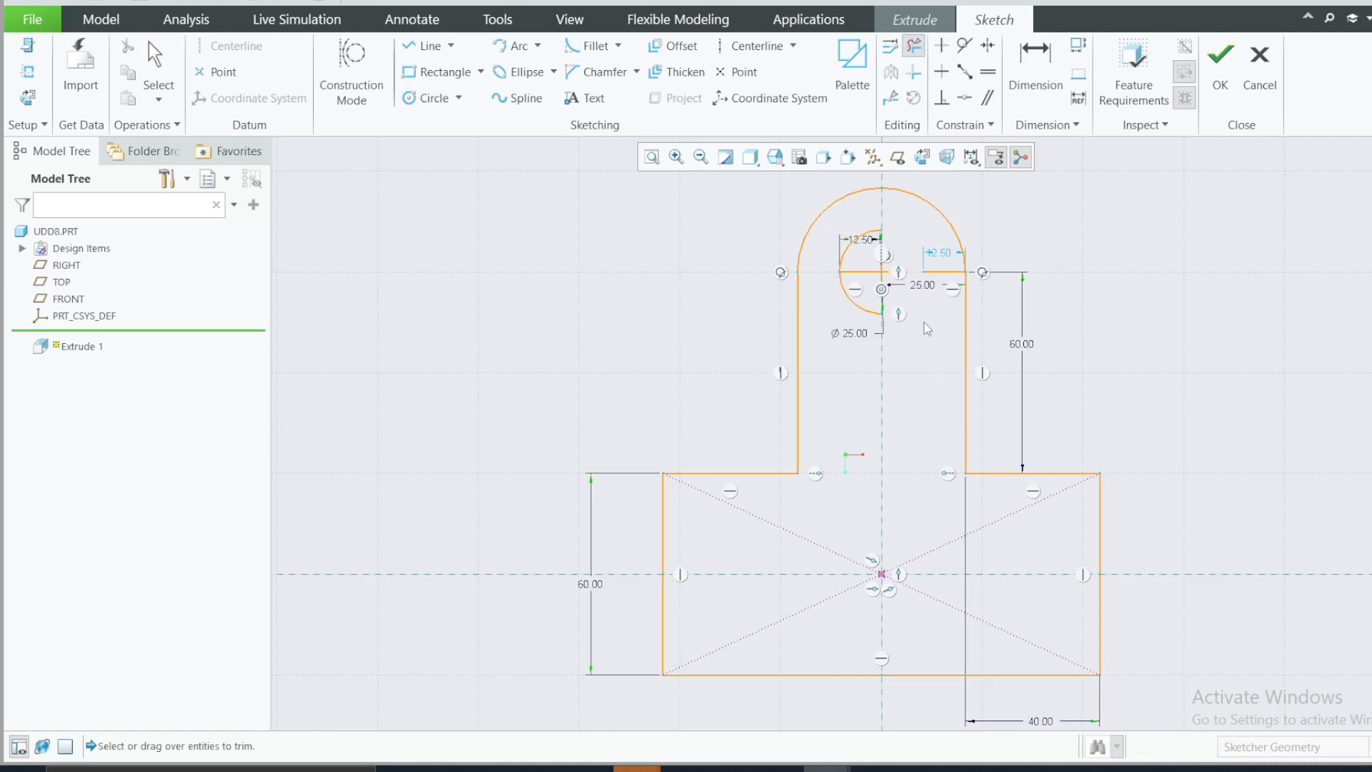
key(ctrl+z)
click(914, 46)
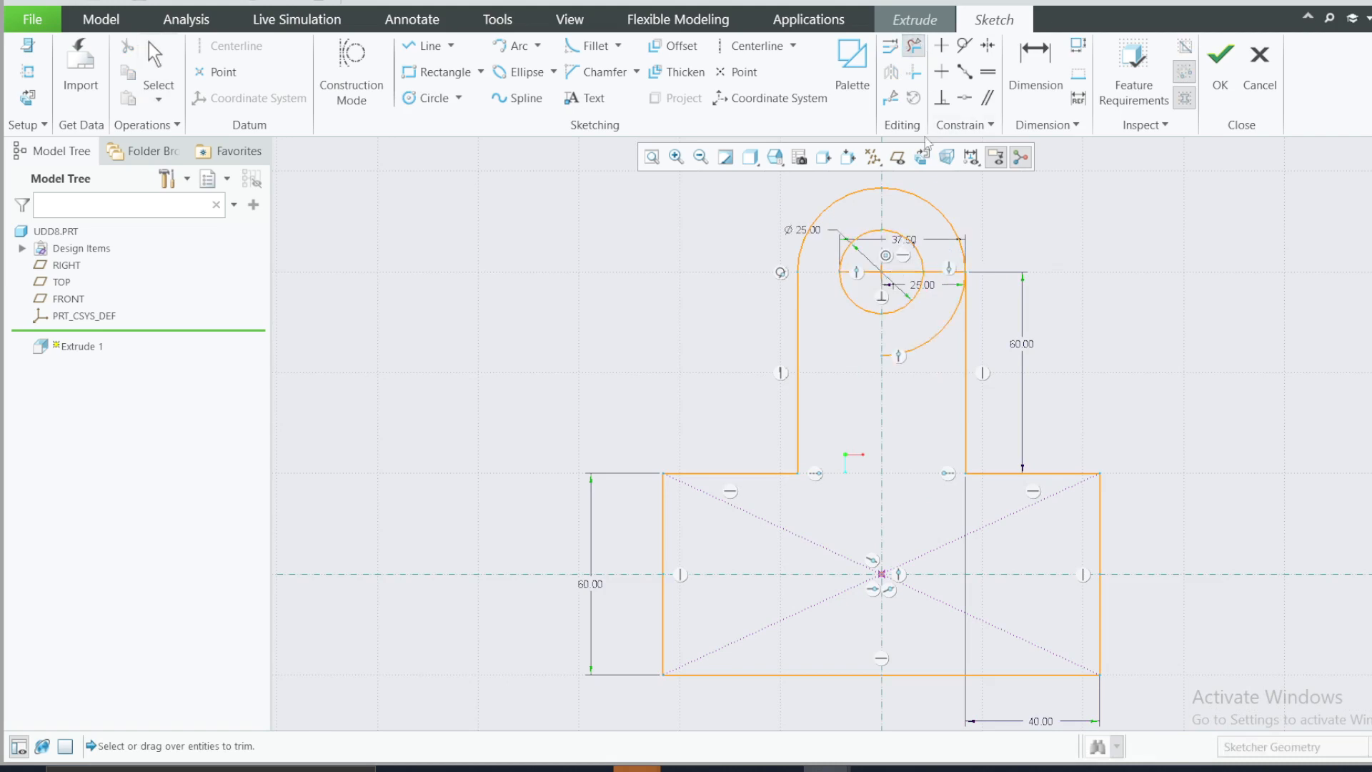
scroll(951, 253, up, 3)
drag(822, 326, 758, 264)
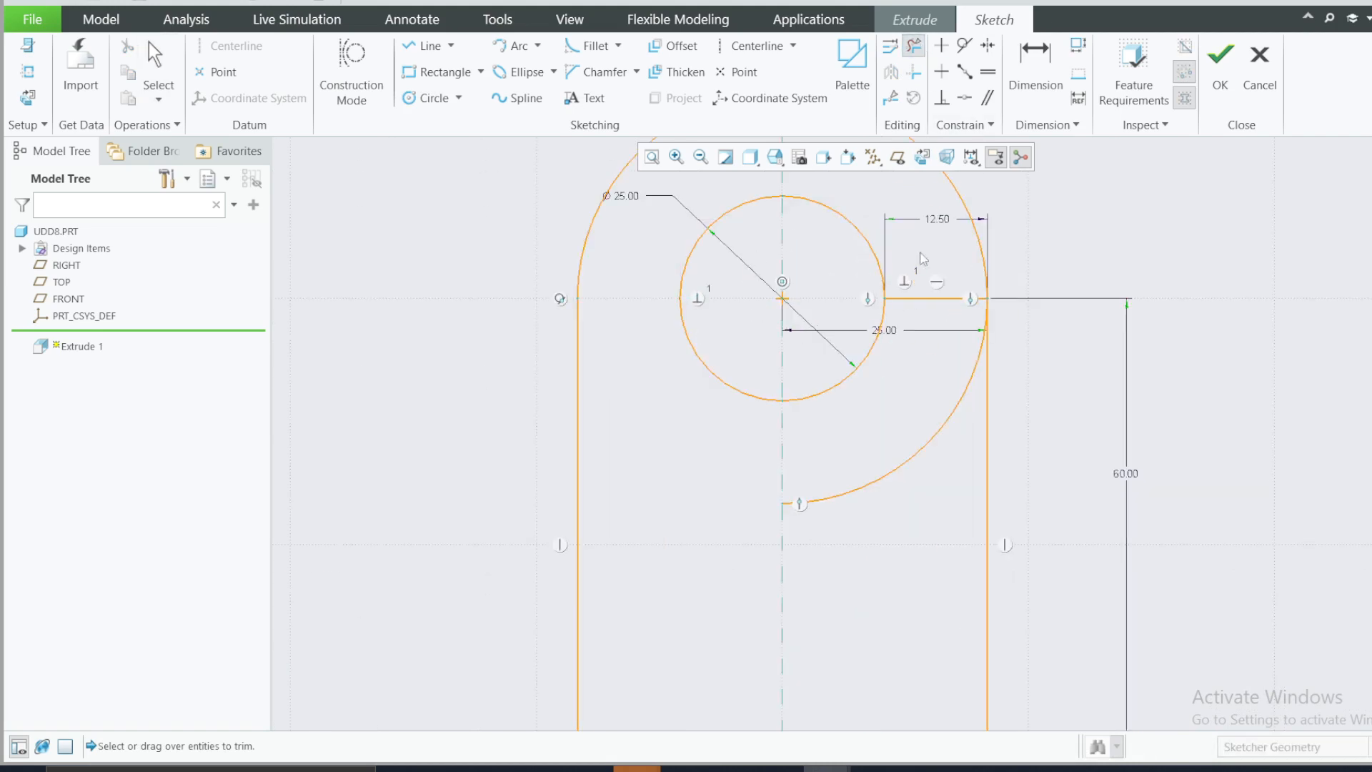
mouse_move(922, 259)
mouse_down()
mouse_move(906, 578)
mouse_move(863, 508)
mouse_up()
scroll(864, 508, down, 5)
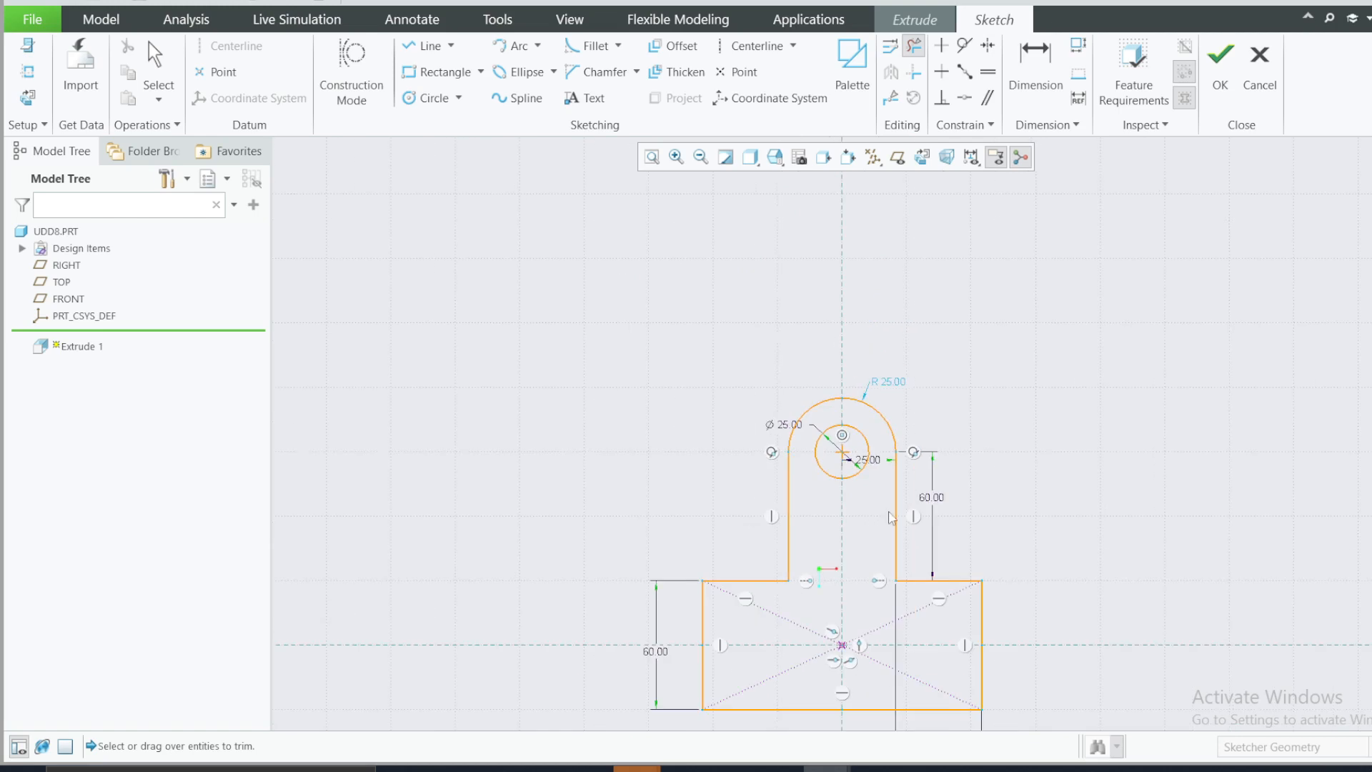
scroll(1035, 396, up, 2)
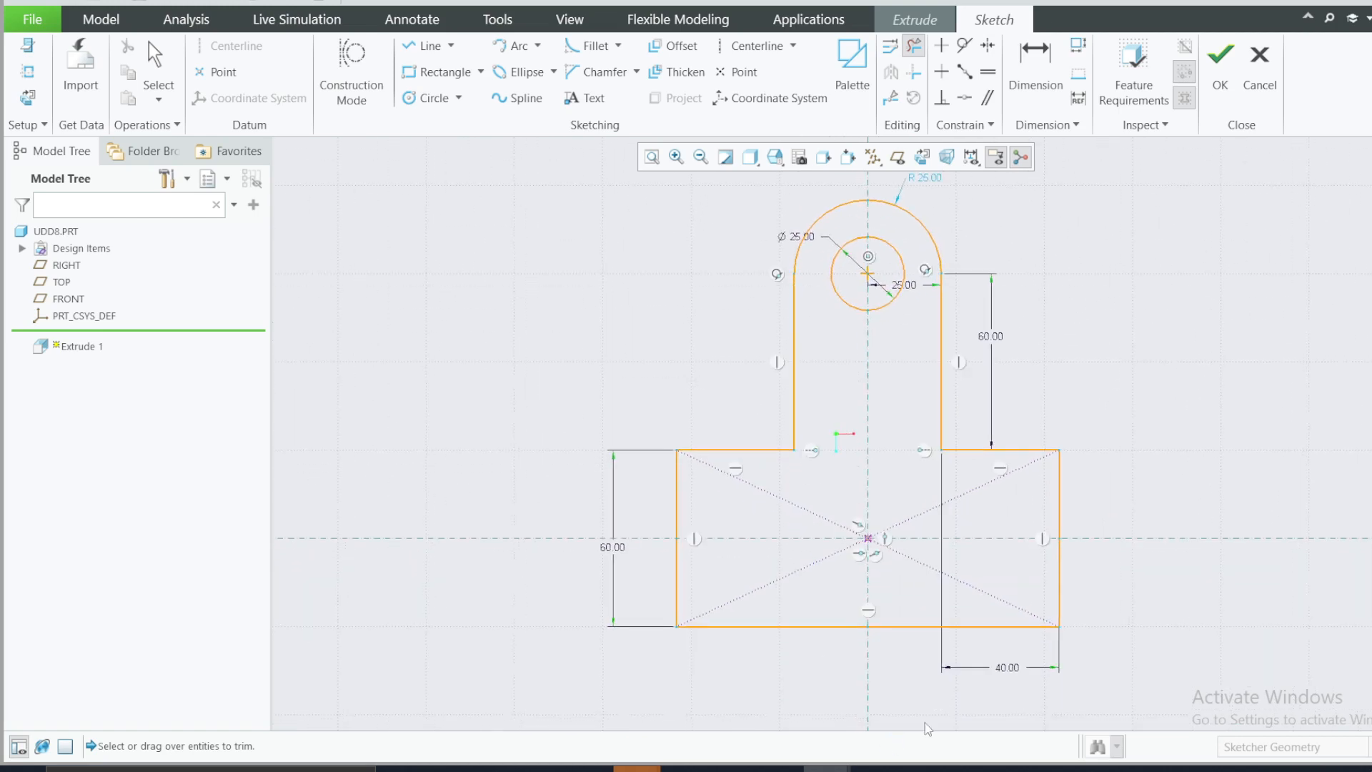
Check the thickness in the reference drawing, finish the sketch and extrude the profile 32 deep, symmetric about its sketch plane
click(921, 767)
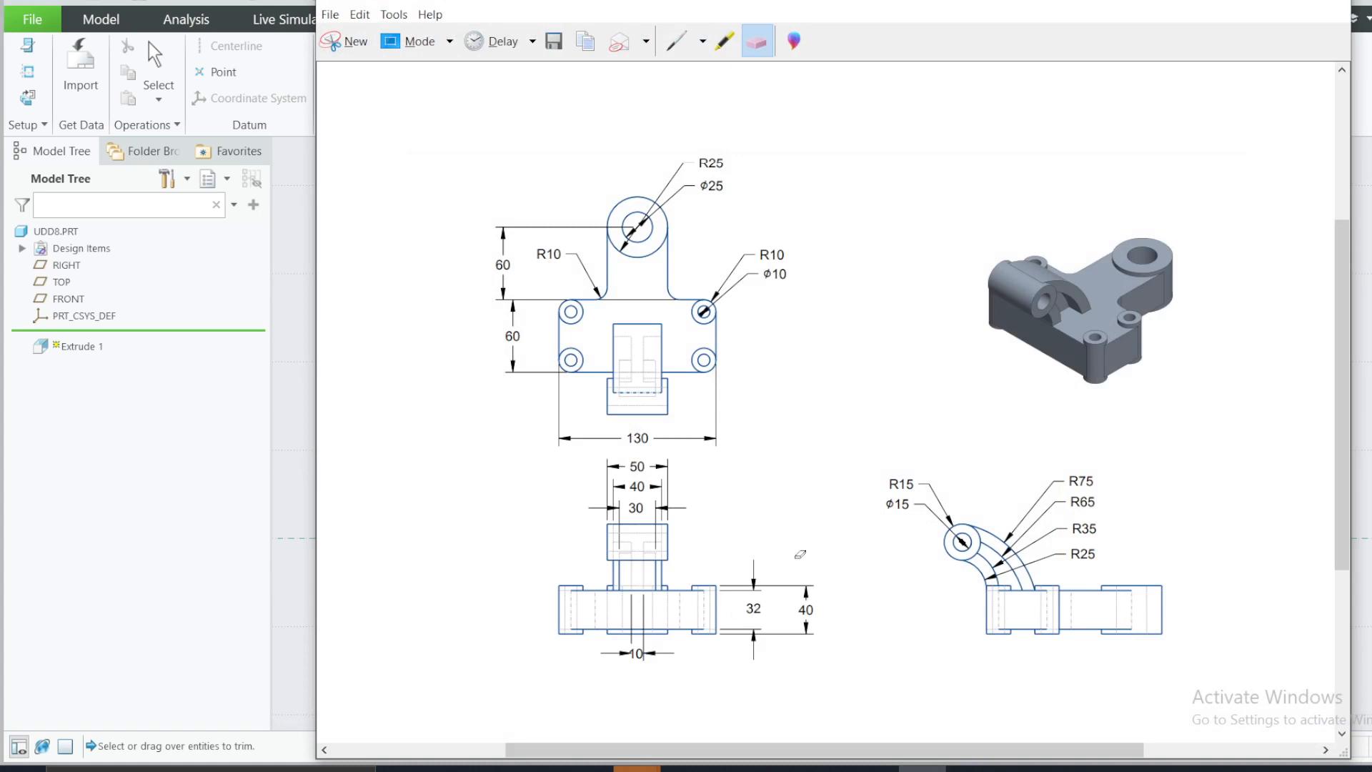
click(1249, 6)
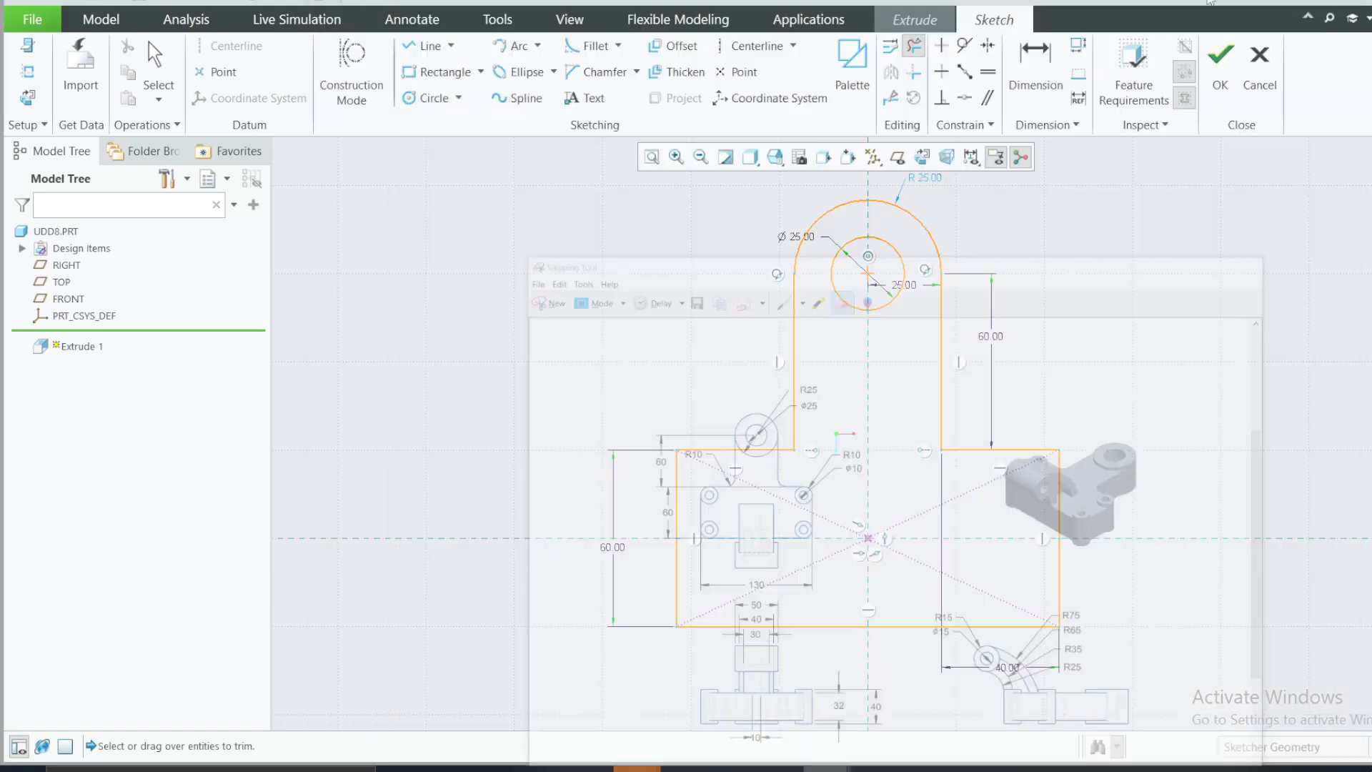
click(1220, 76)
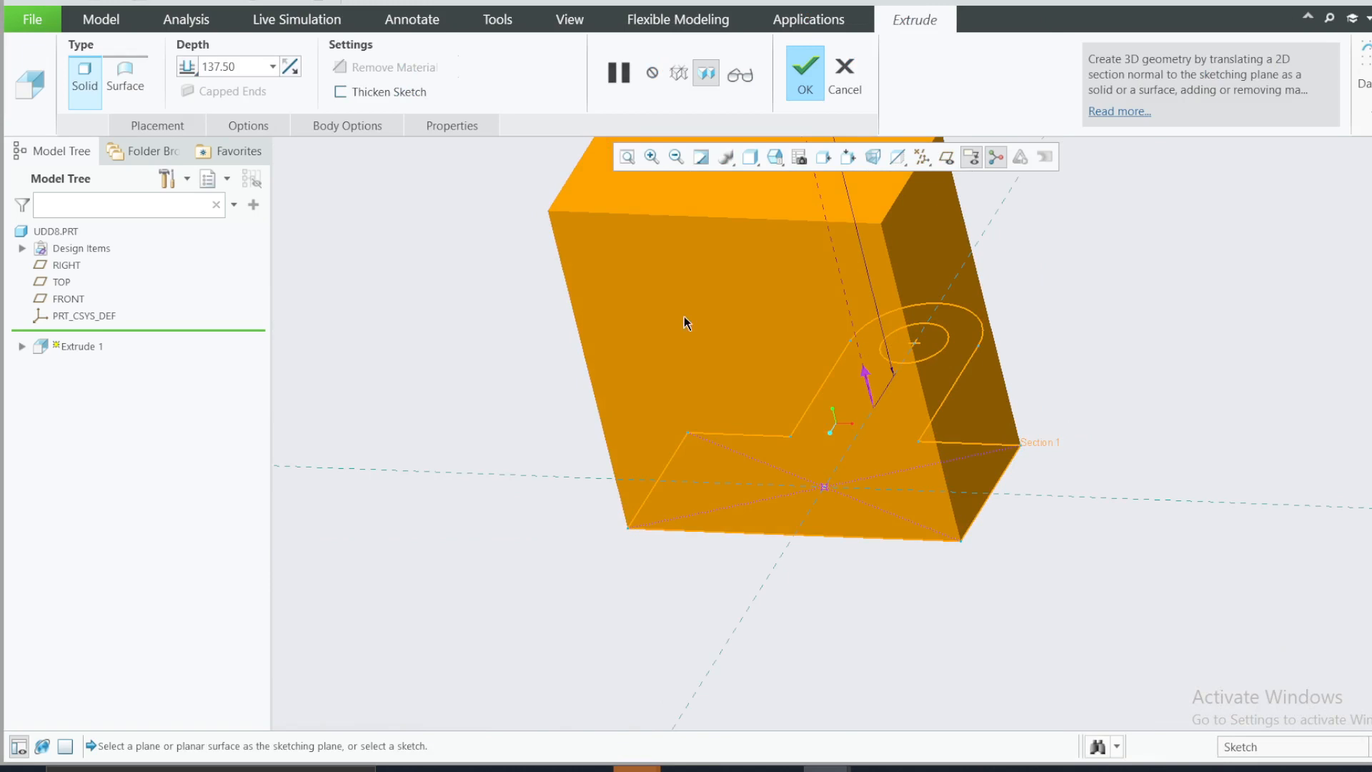
click(219, 65)
text(32)
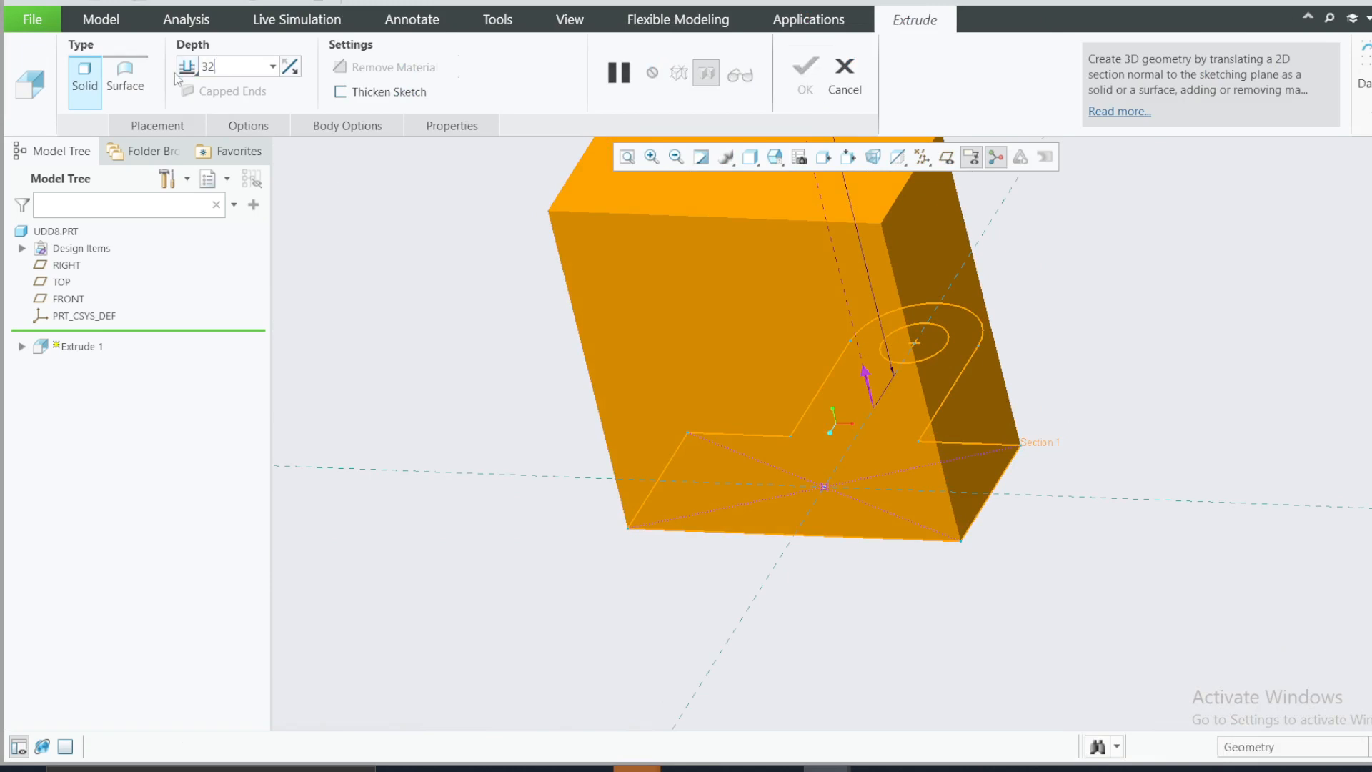
click(187, 66)
click(236, 107)
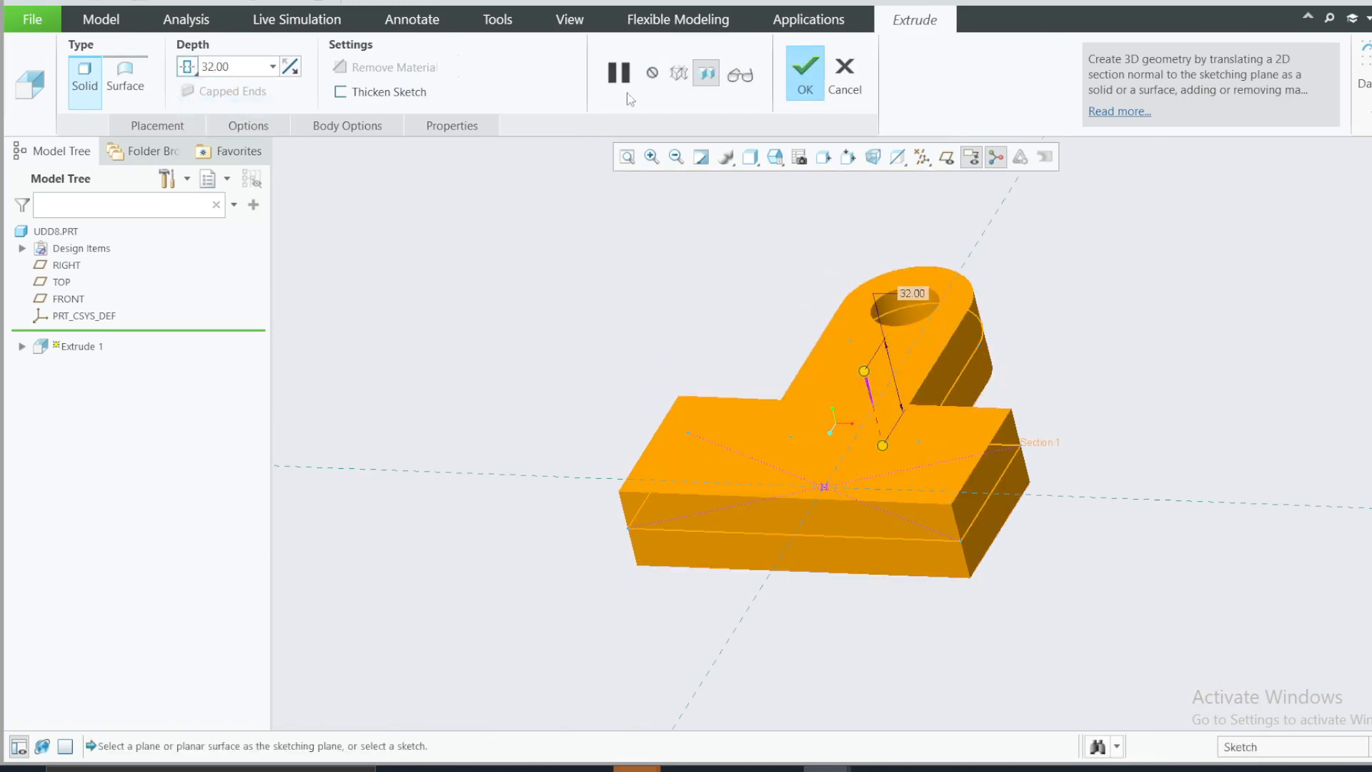
click(803, 71)
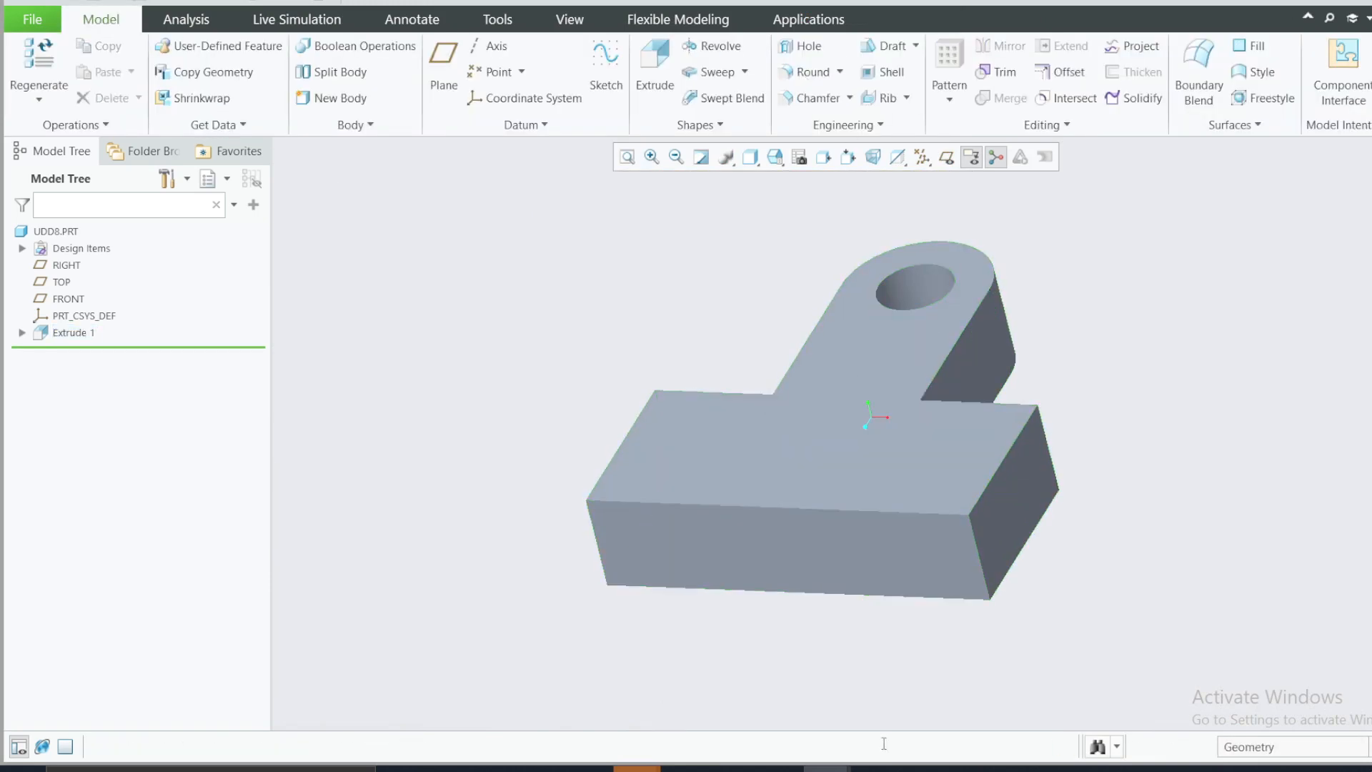
Start a new extrude sketch on the TOP plane and project the arm's hole edges and rounded outer edge into it
key(alt+Tab)
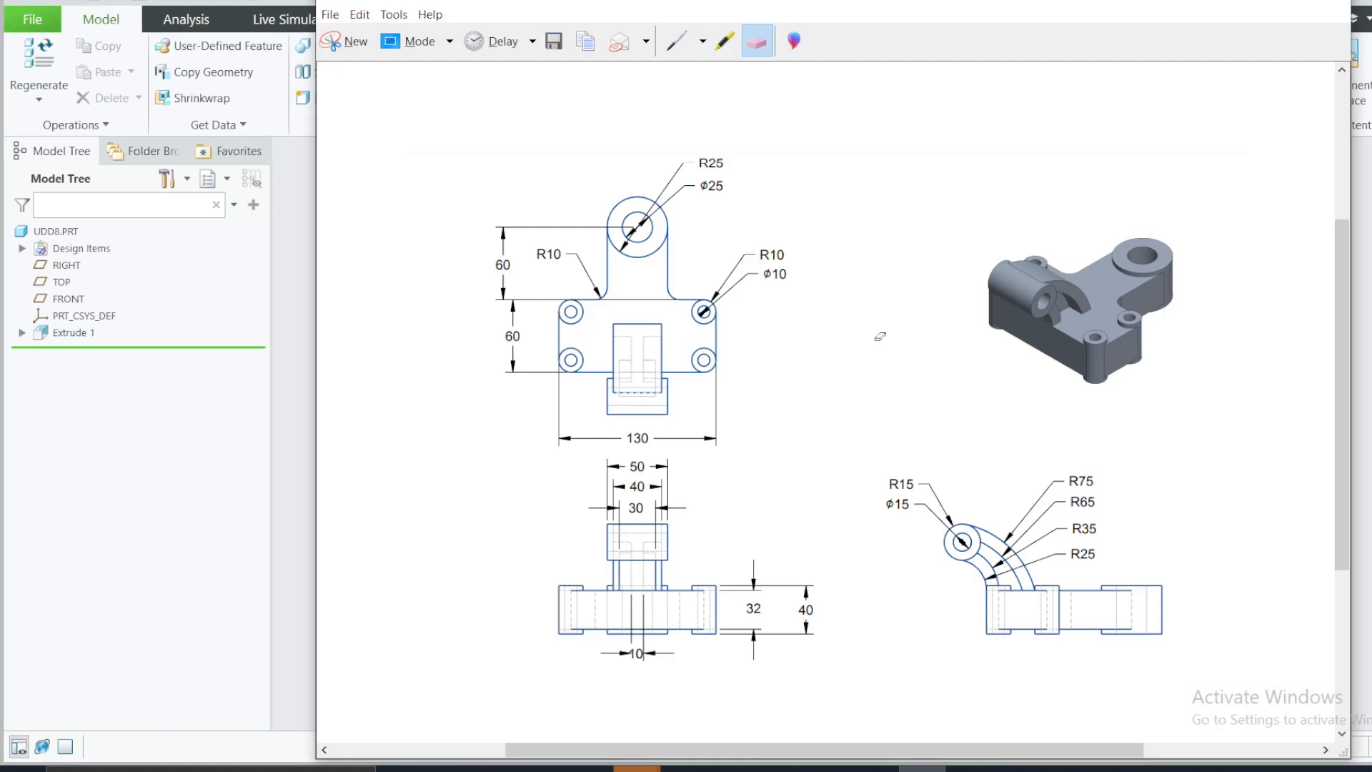
key(alt+Tab)
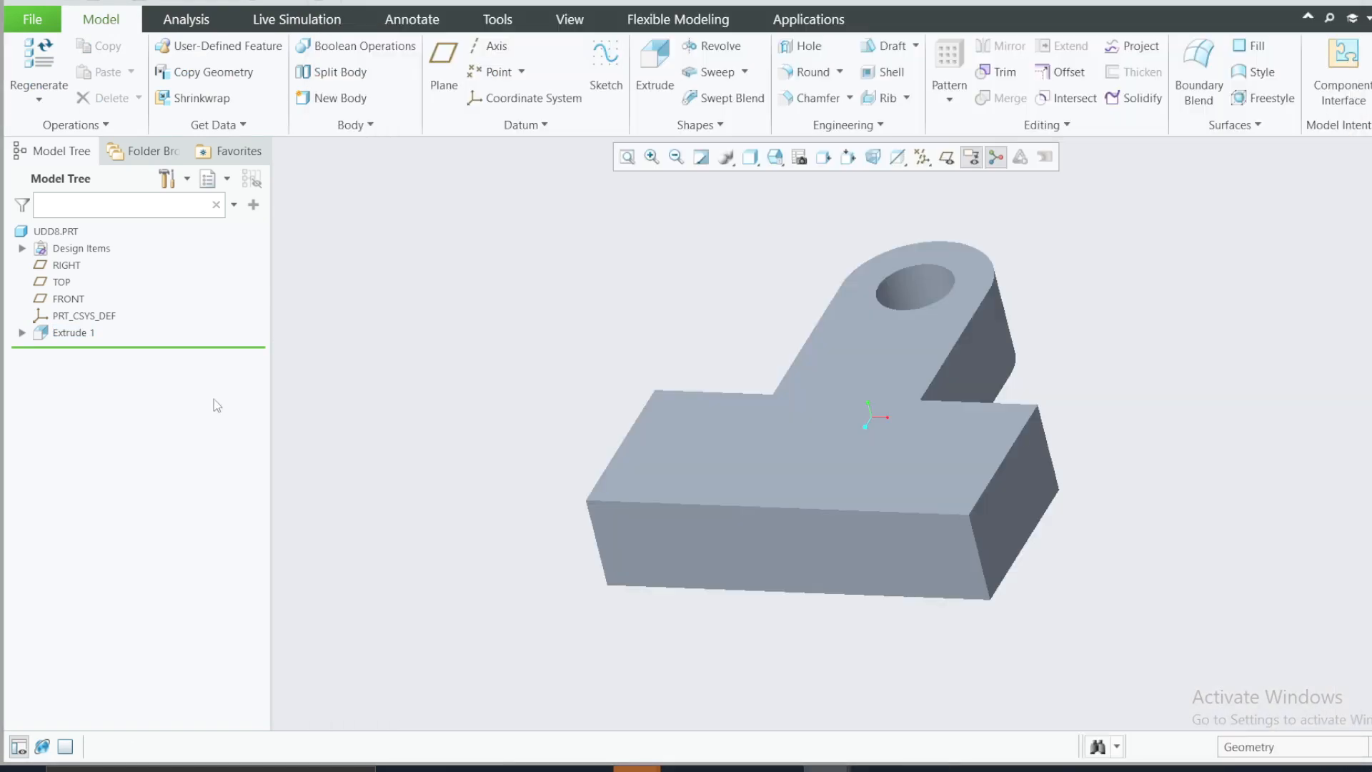
click(60, 284)
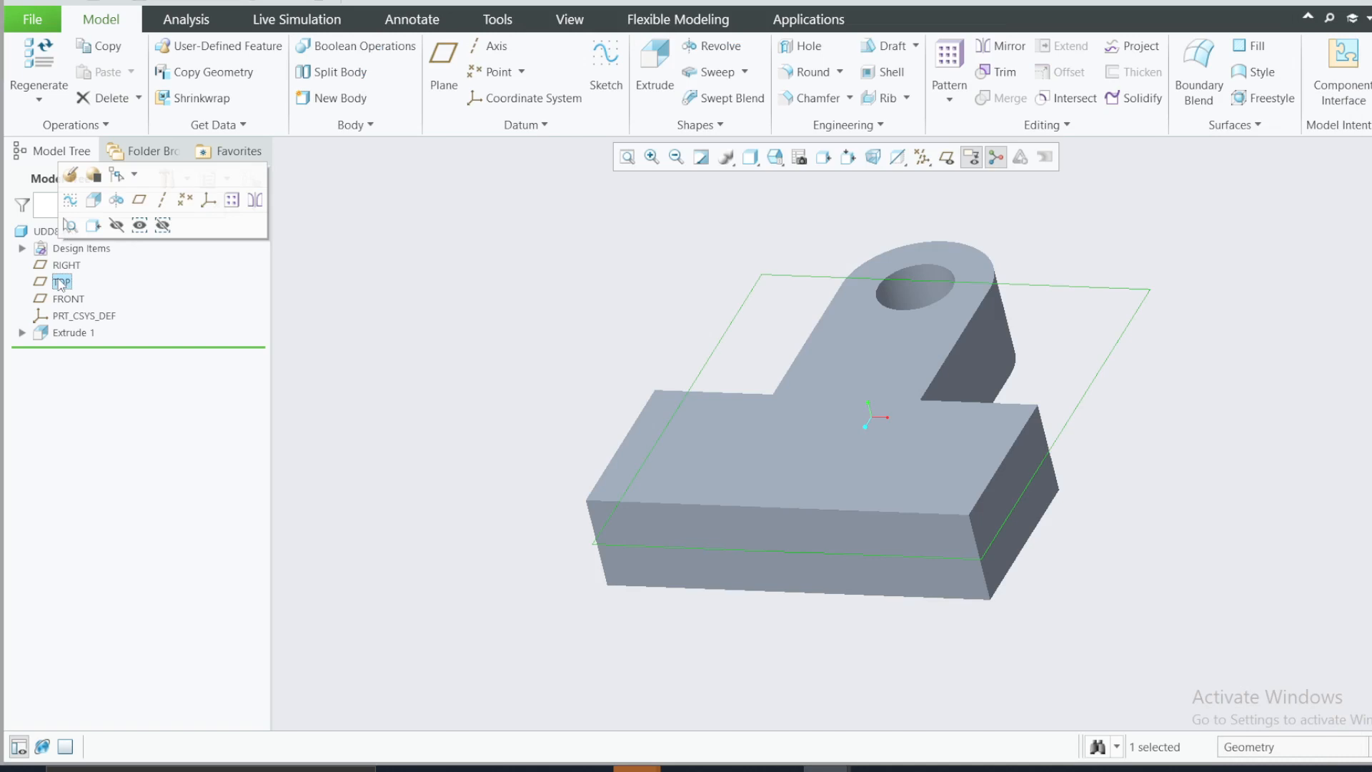
click(98, 210)
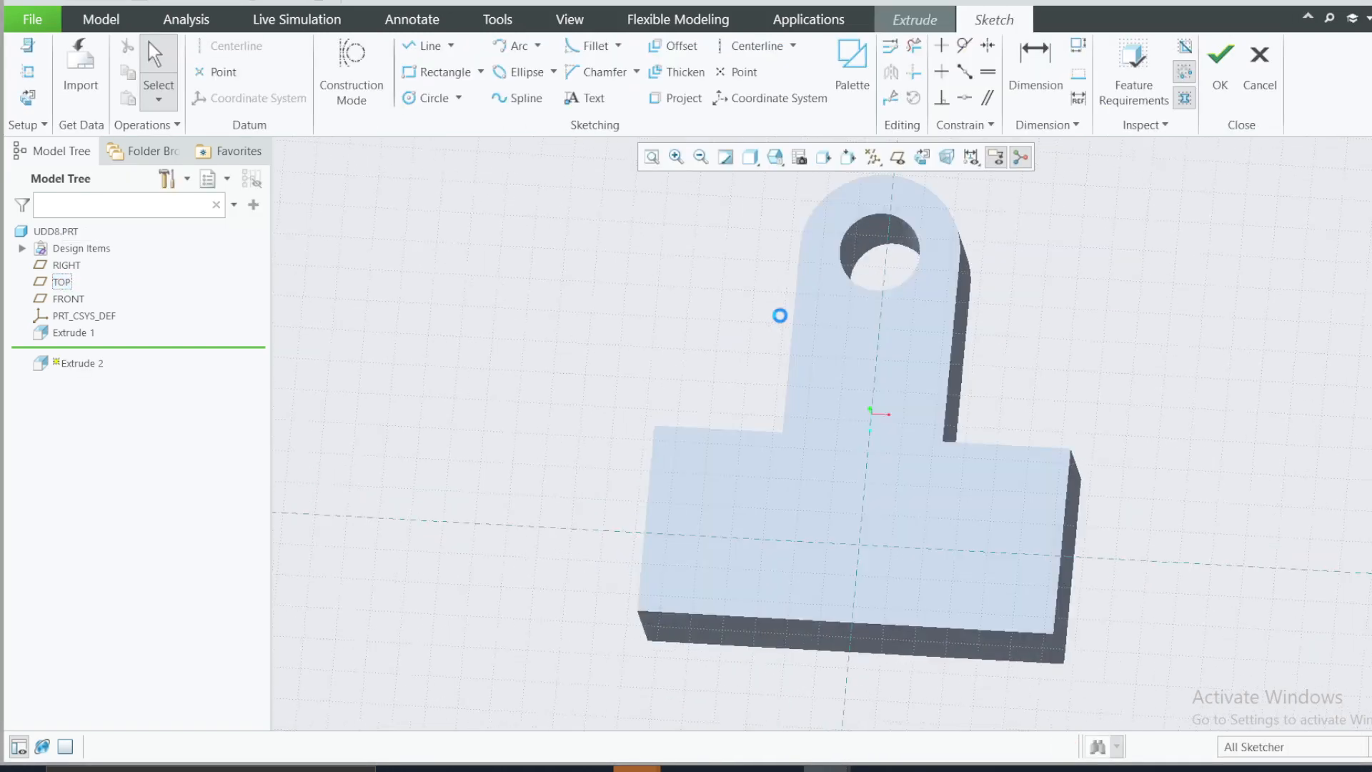
click(679, 97)
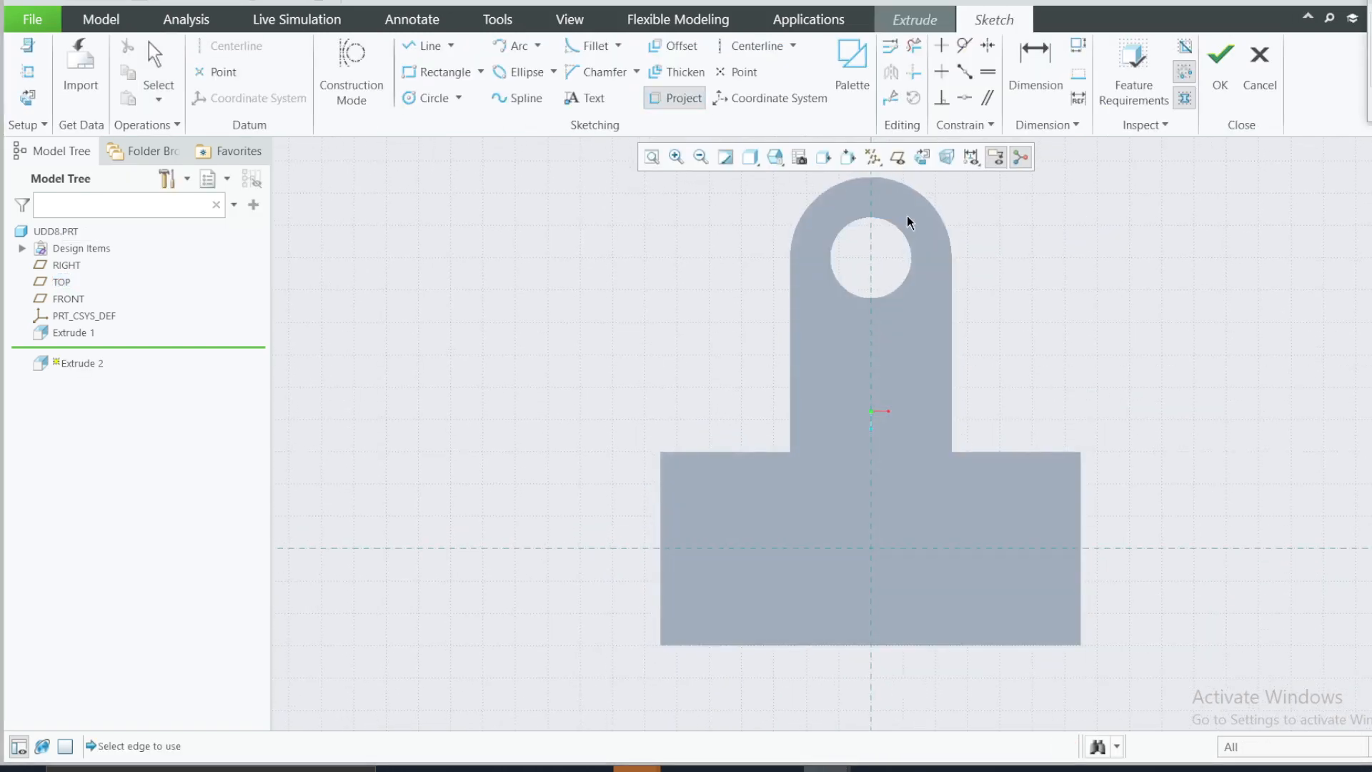
click(891, 220)
click(890, 293)
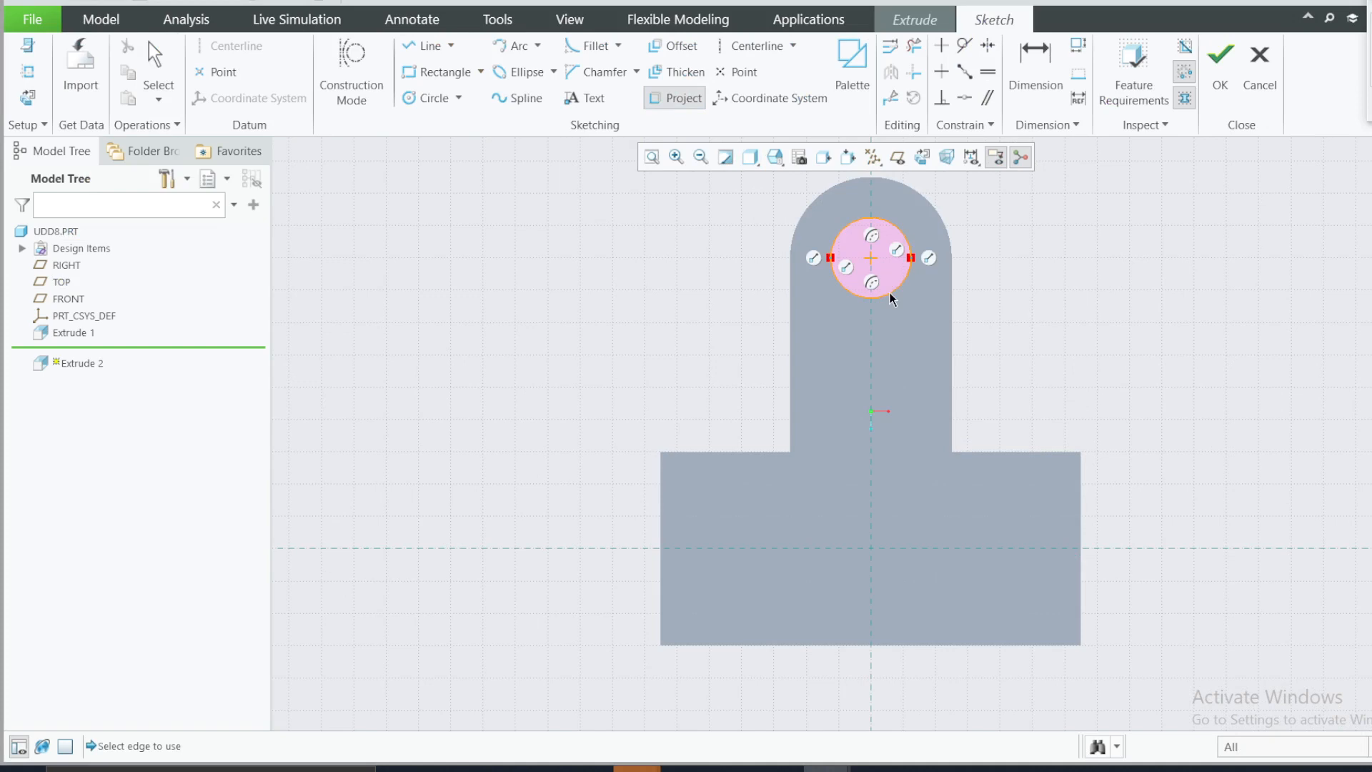
click(871, 179)
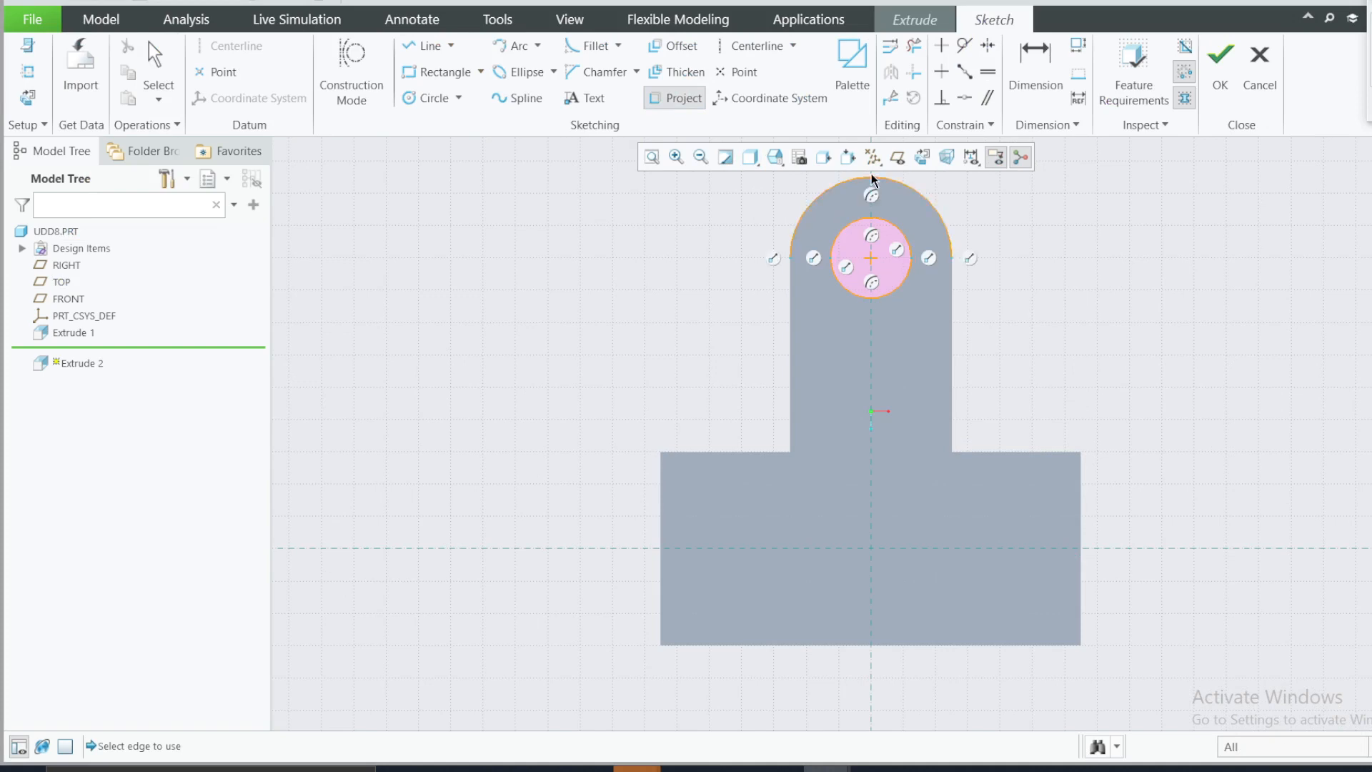
Sketch a circle concentric with the arm's hole and equal in radius to its rounded end, closing the ring profile
click(424, 98)
click(871, 257)
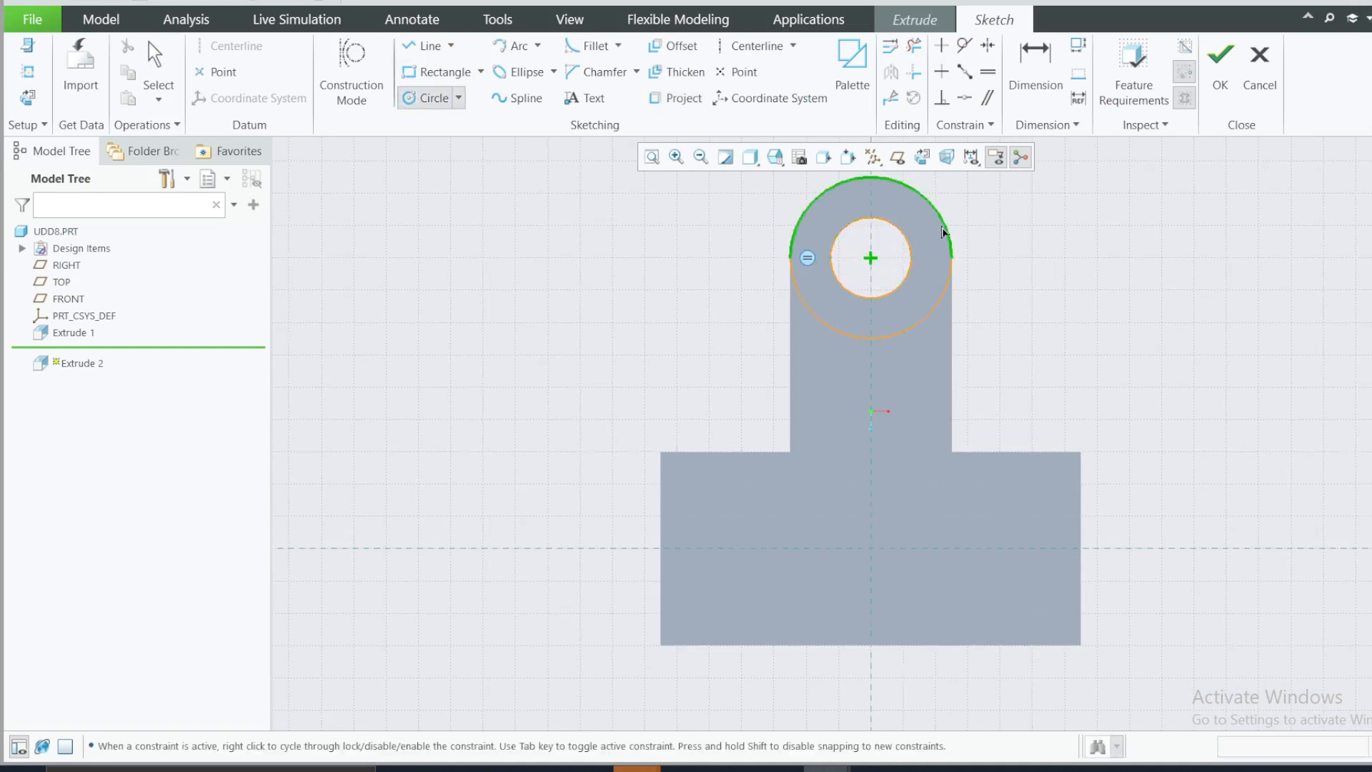
click(790, 258)
middle_click(999, 311)
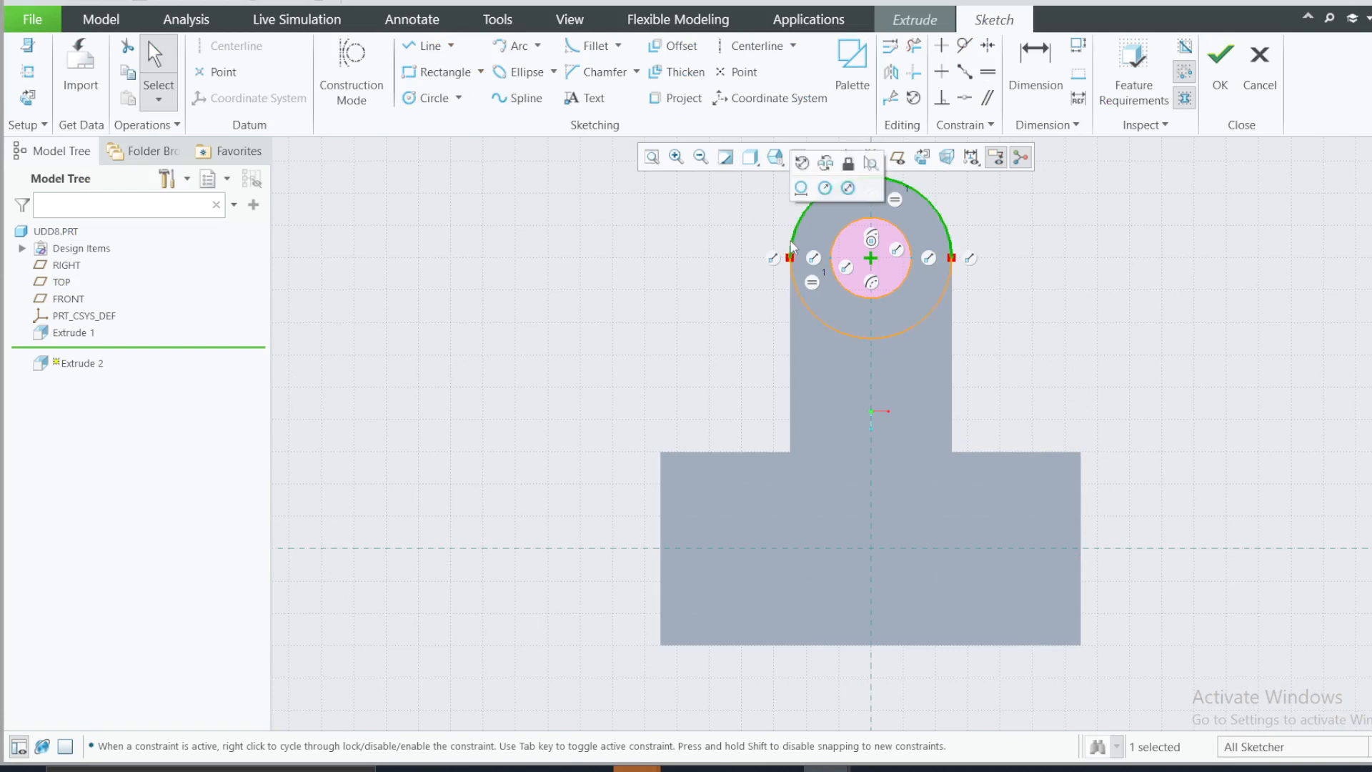
click(1094, 267)
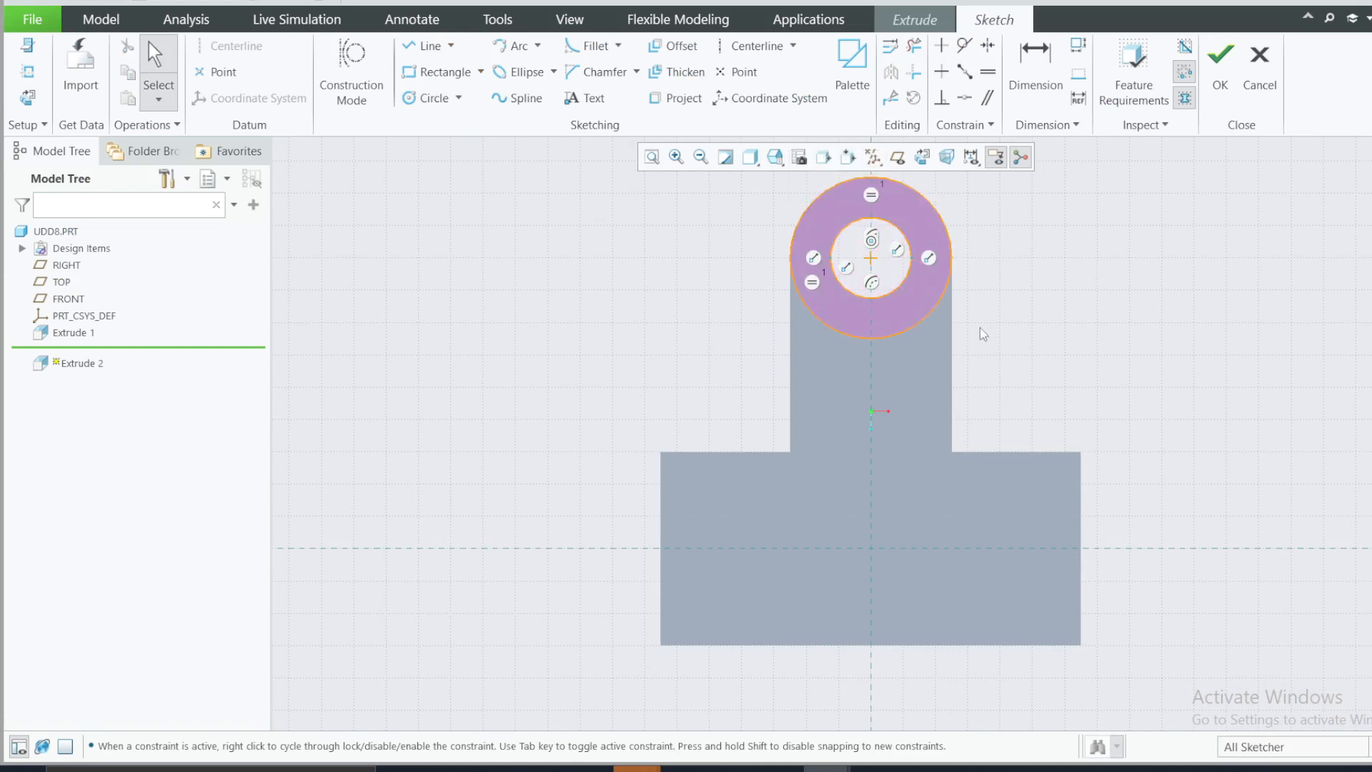
mouse_move(980, 331)
middle_down()
mouse_move(968, 298)
mouse_move(897, 251)
mouse_move(577, 184)
middle_up()
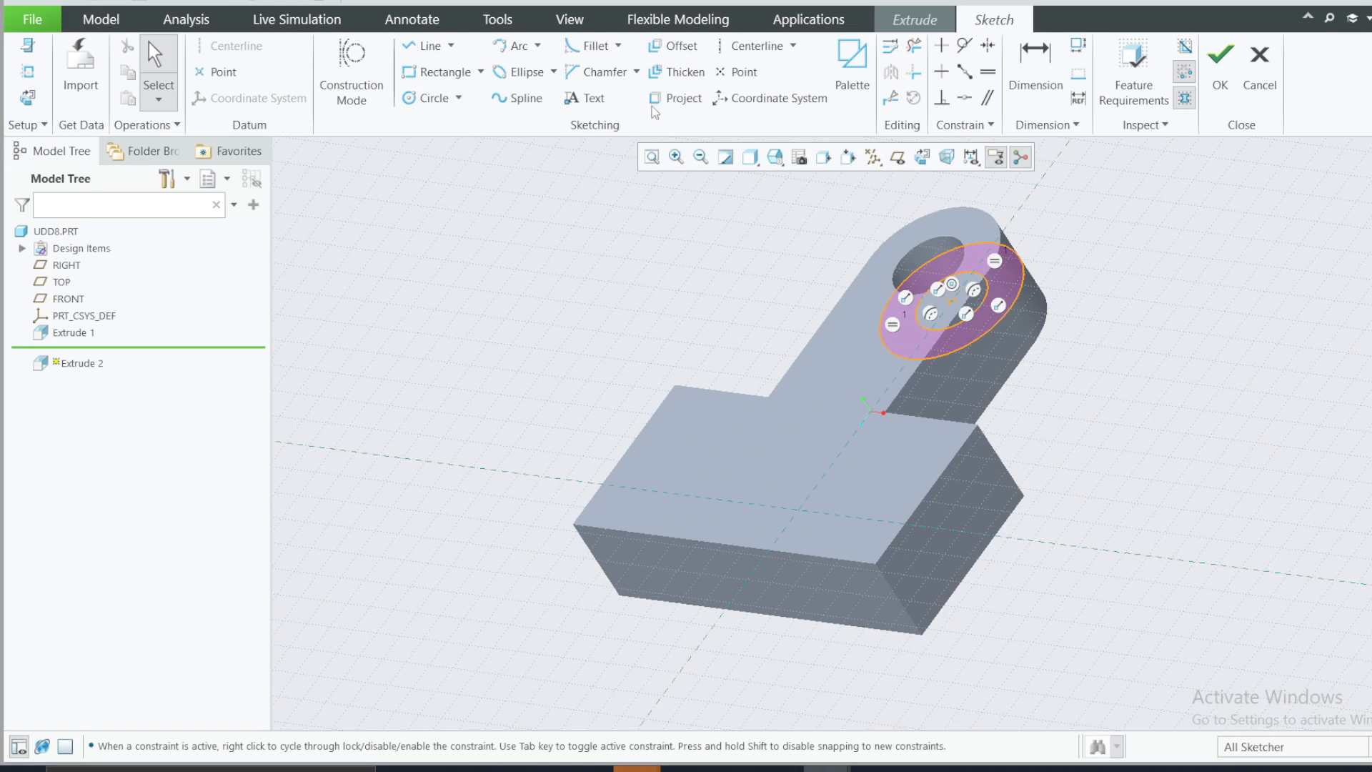
Finish the sketch and extrude the ring 40 symmetric about the TOP plane, adding material instead of removing it
click(1220, 68)
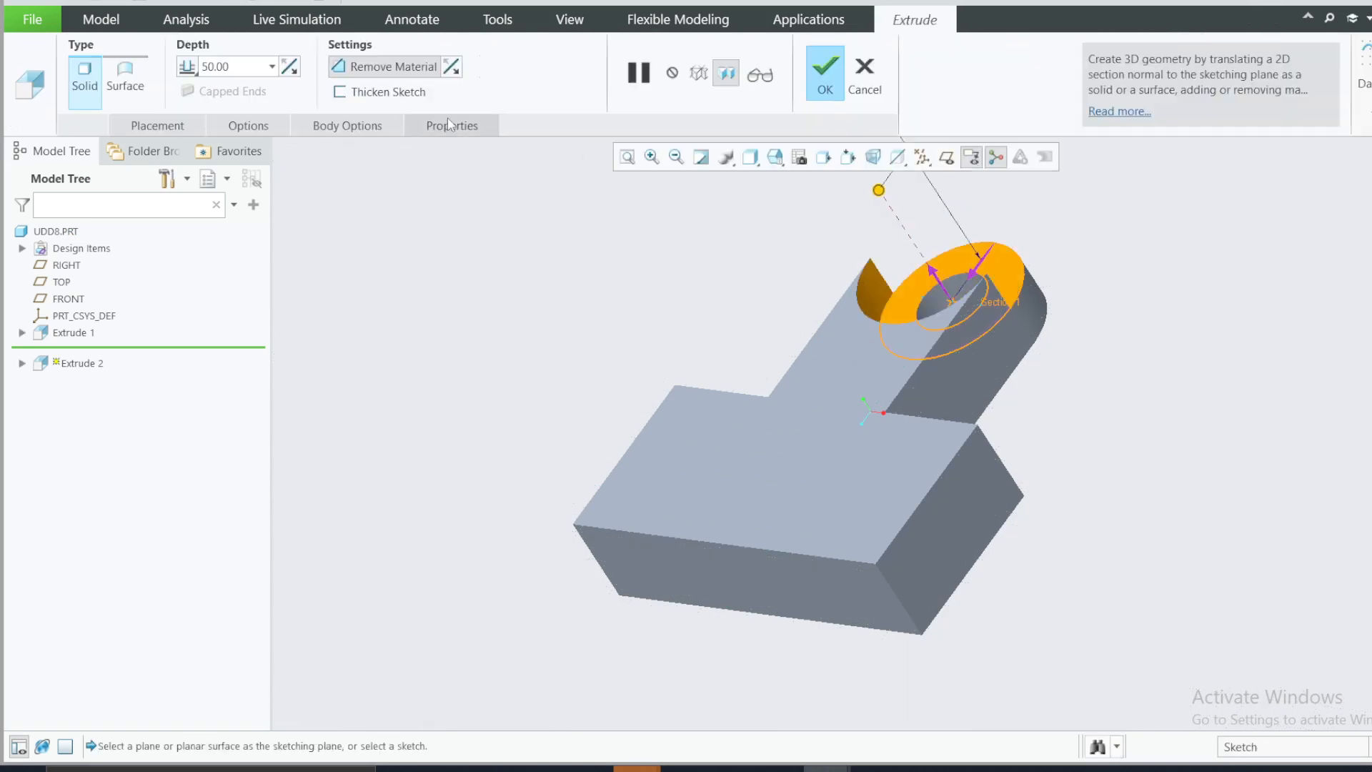
click(244, 65)
text(40)
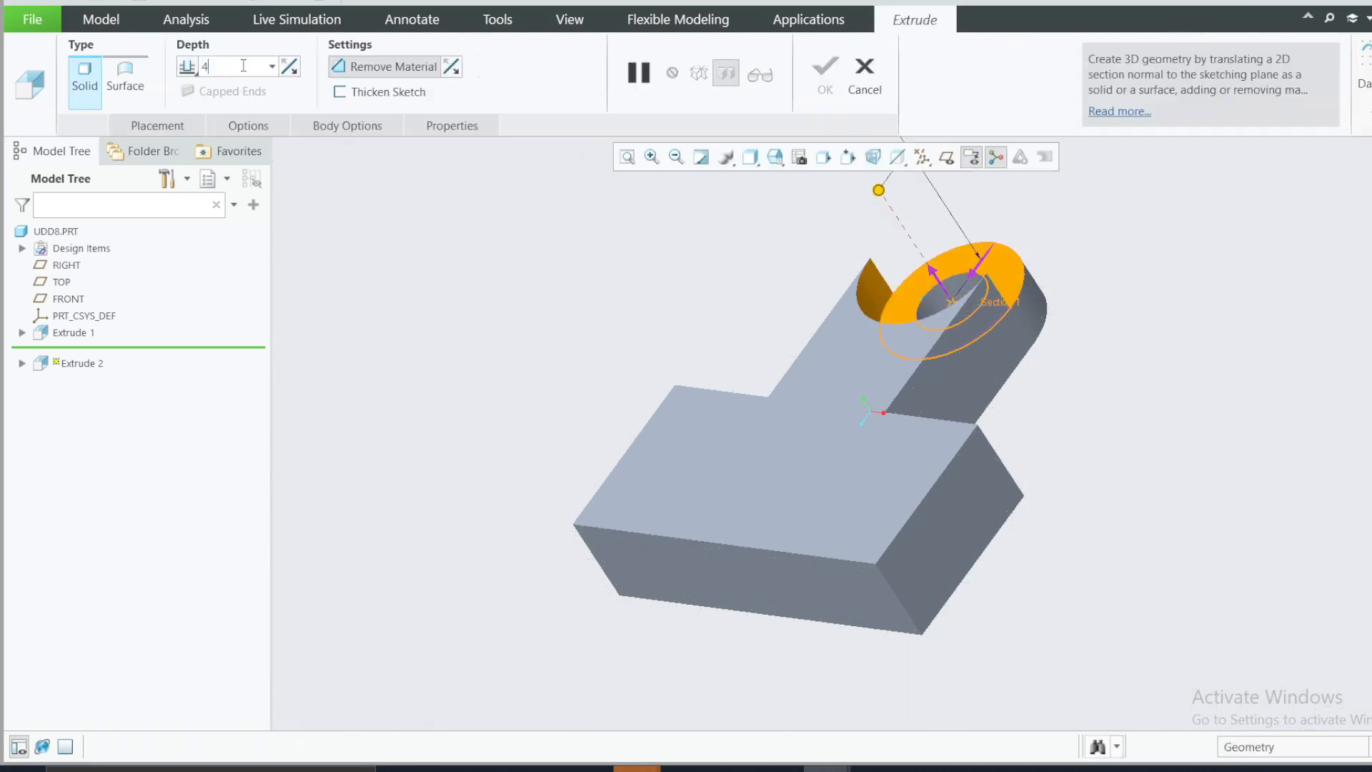
click(190, 67)
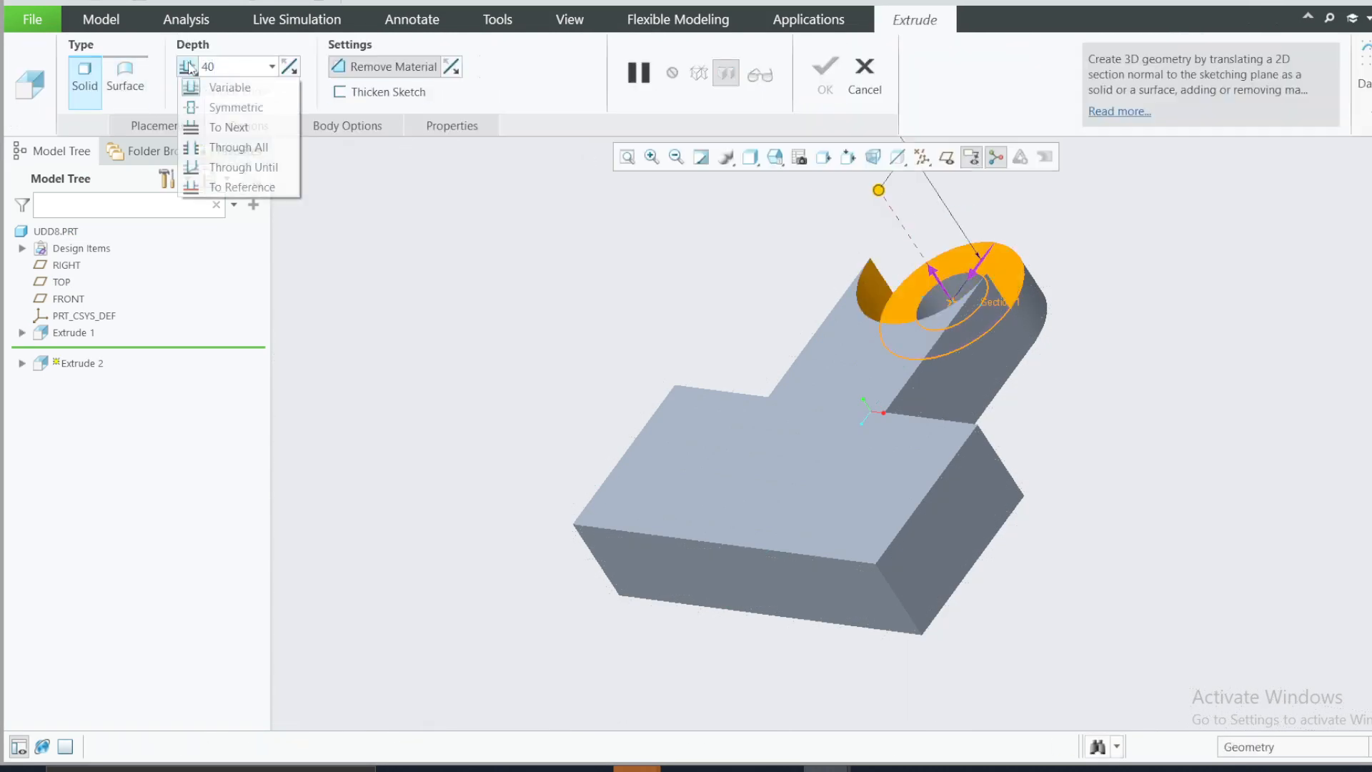
click(227, 106)
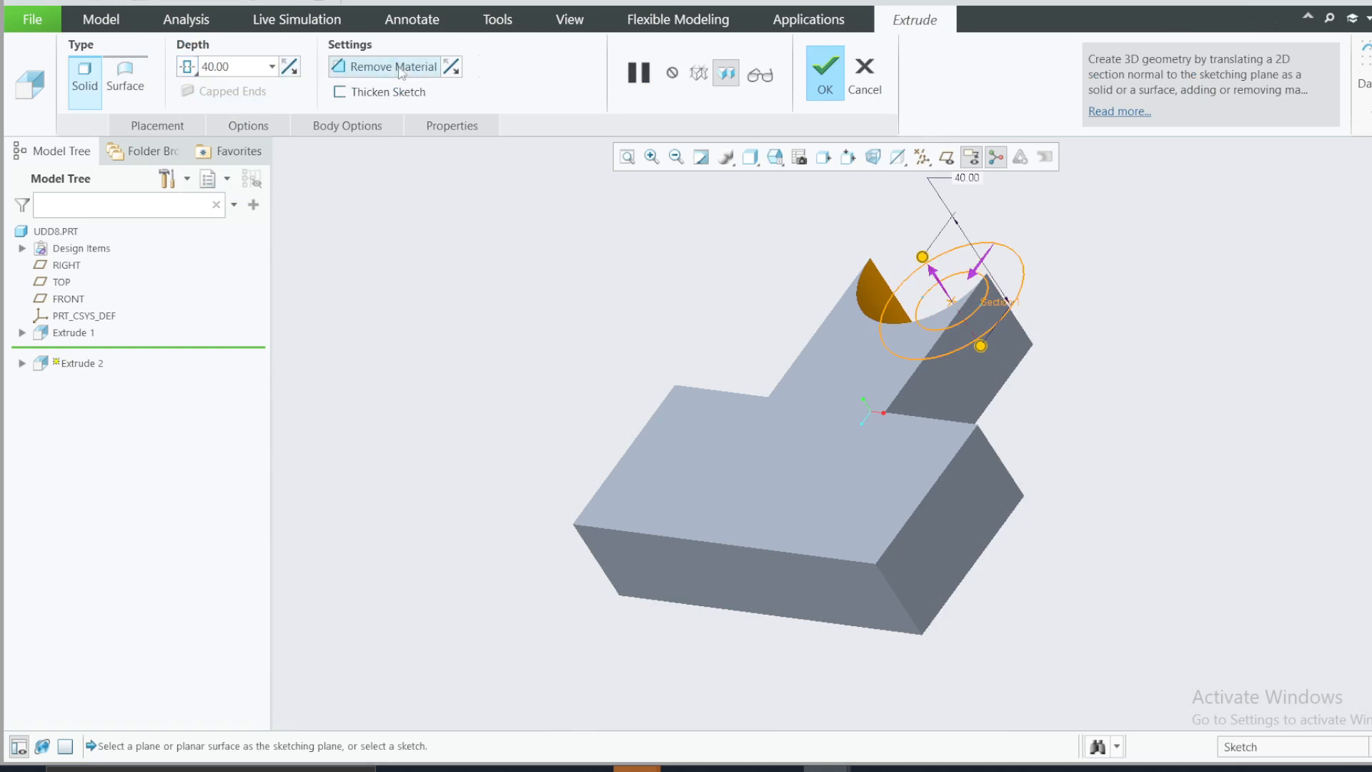
click(423, 66)
click(822, 71)
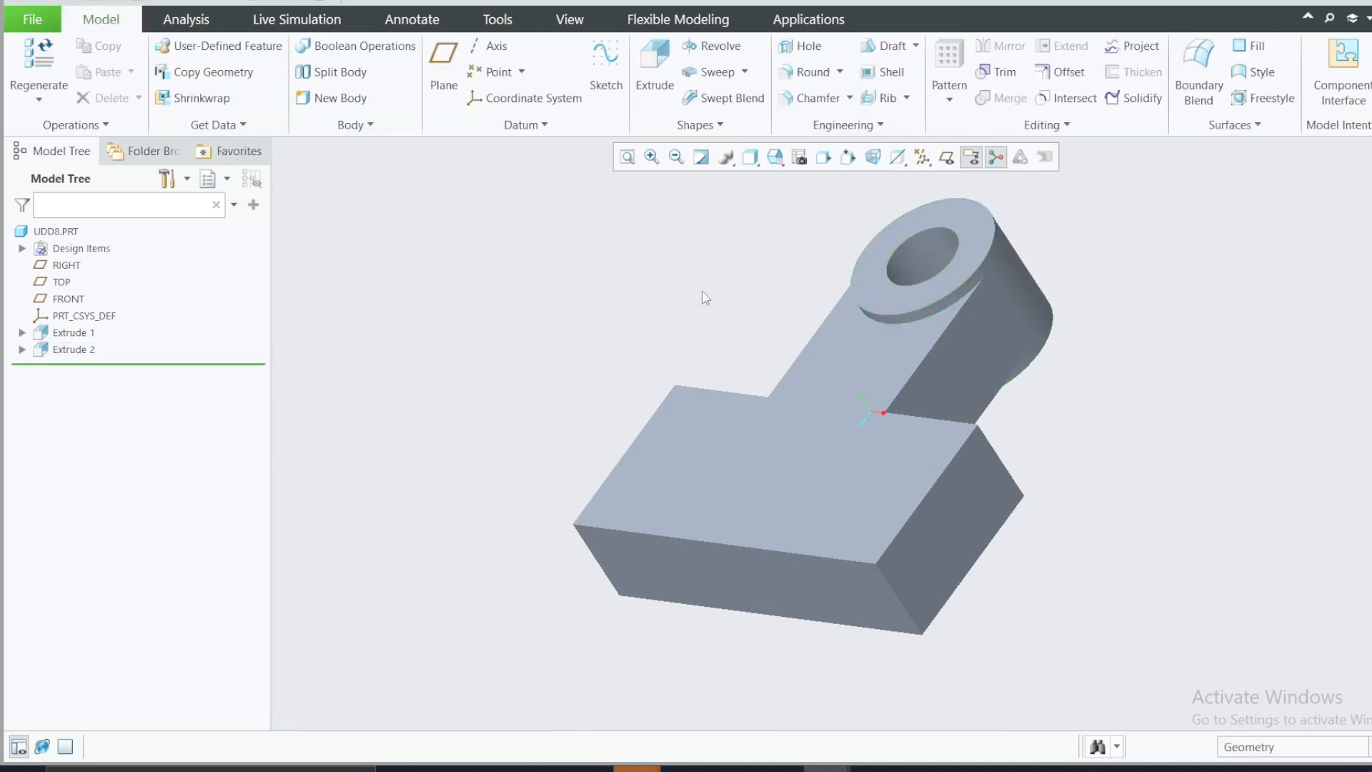
Examine the corner boss radius and hole diameter in the reference drawing
click(911, 768)
click(911, 768)
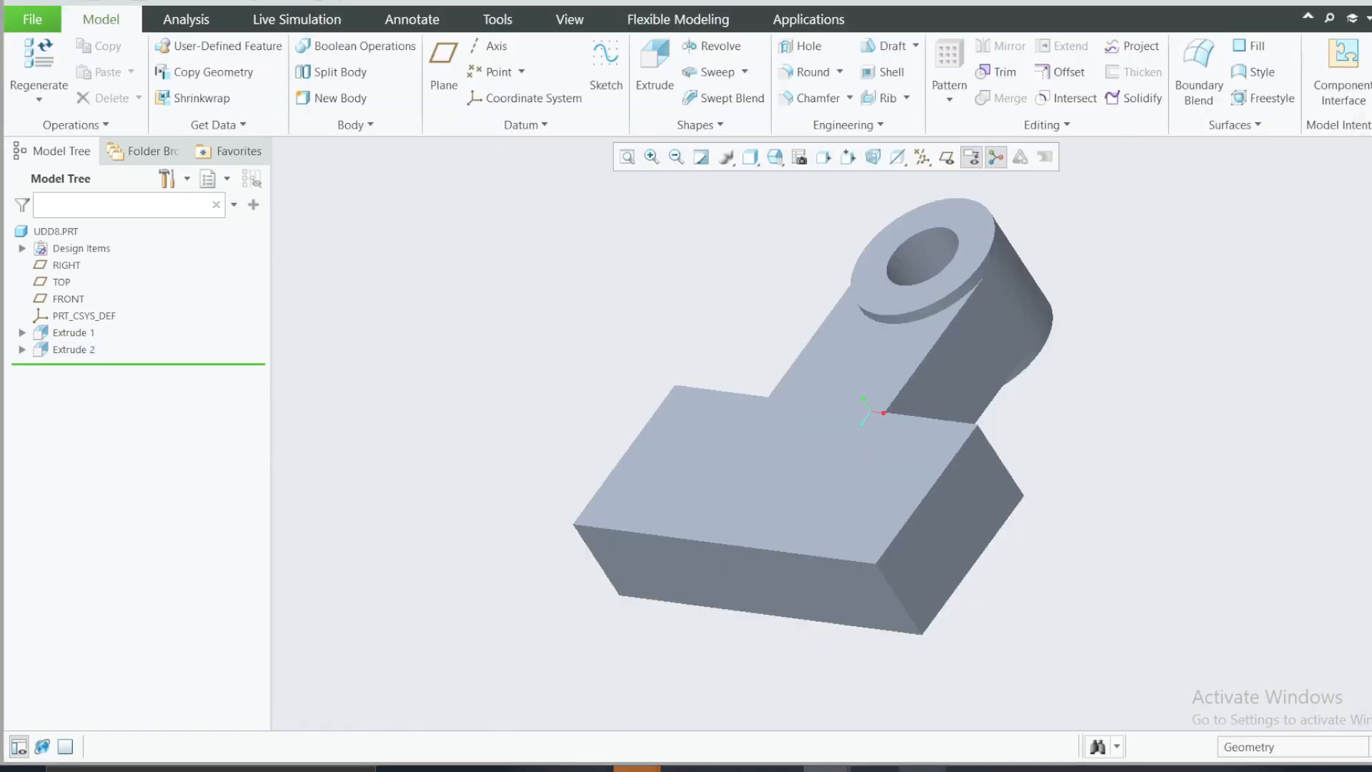
click(892, 585)
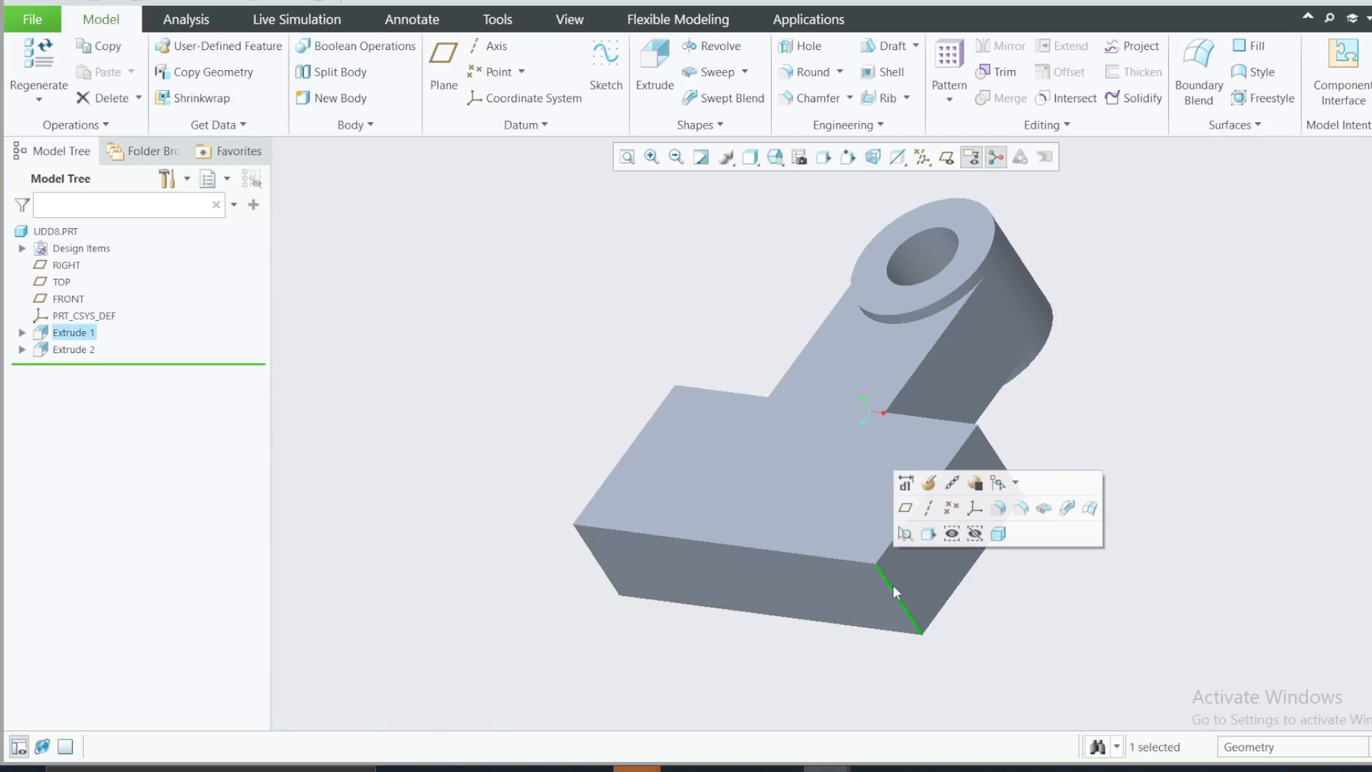
click(1000, 619)
click(922, 768)
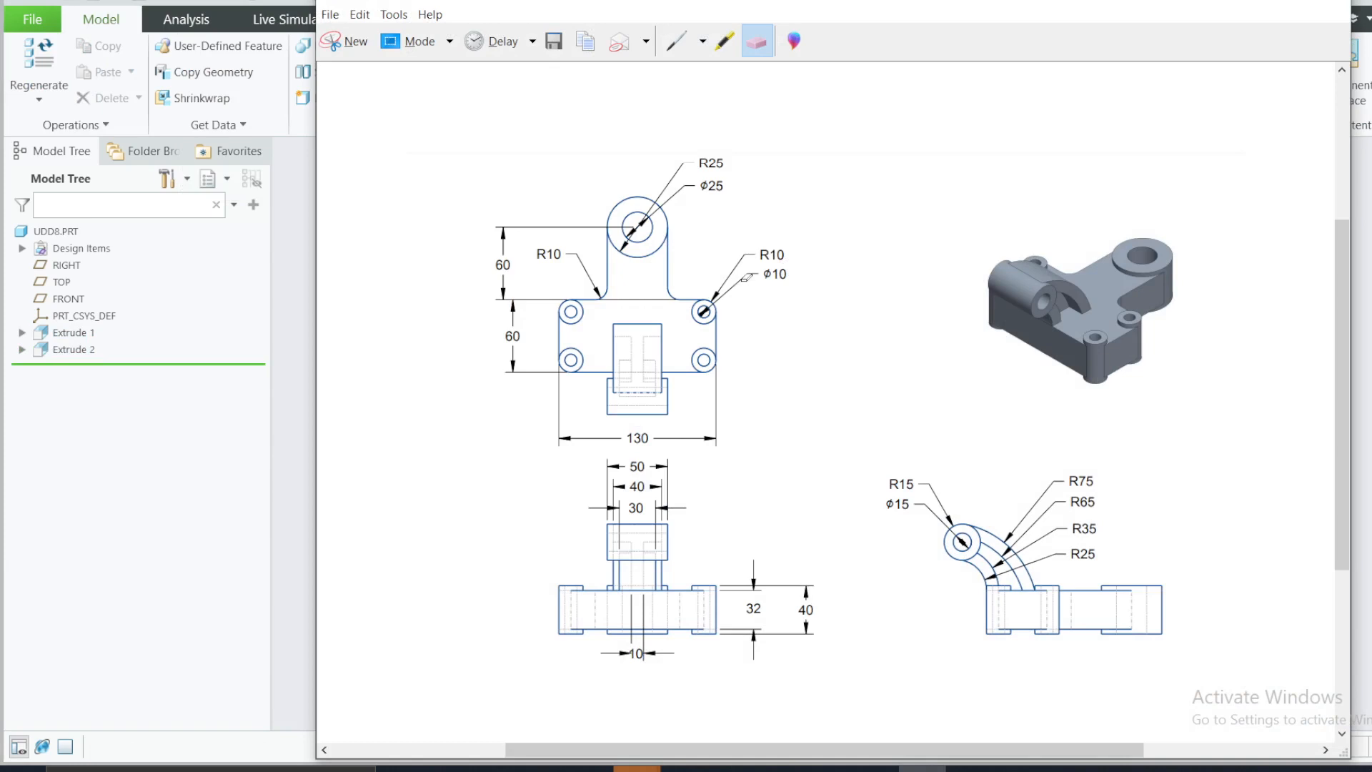
Start a sketch on the TOP plane and check the corner boss dimensions in the reference drawing
click(1257, 16)
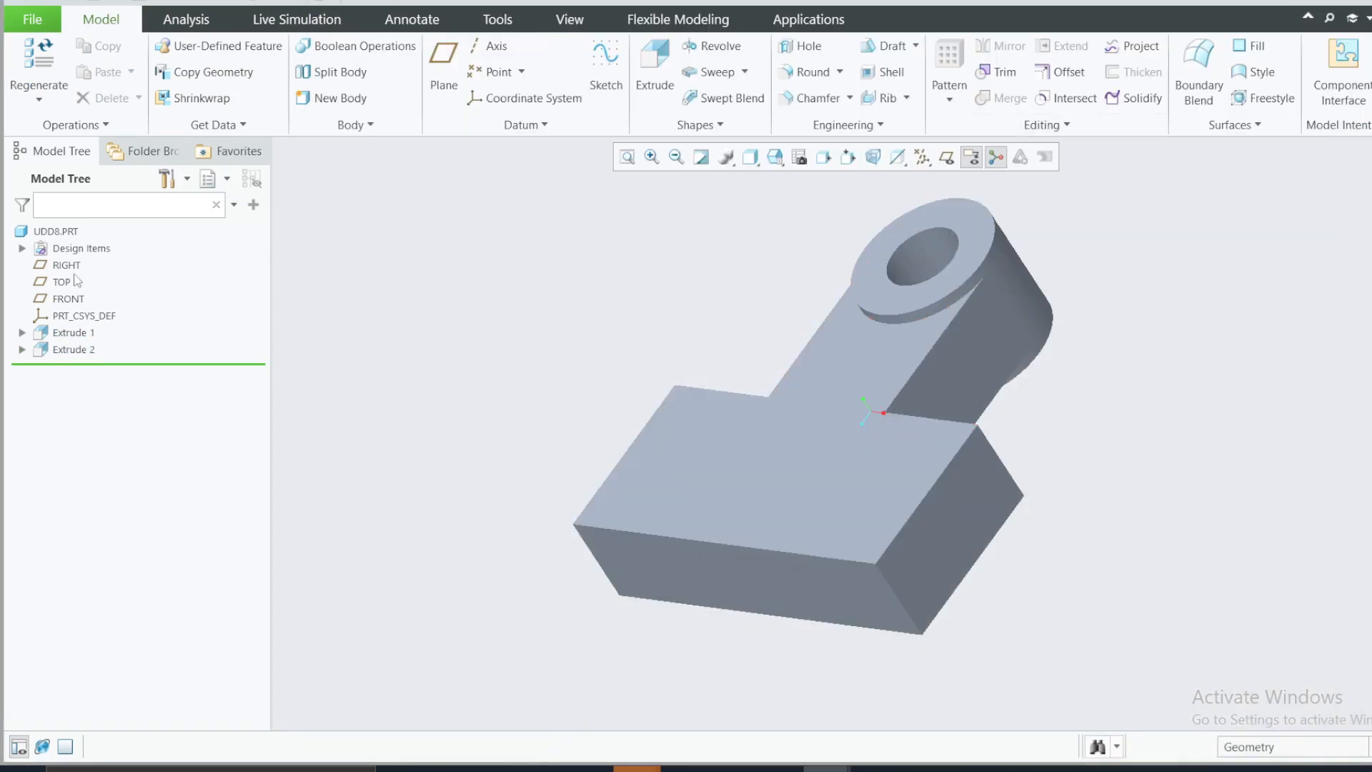
click(64, 284)
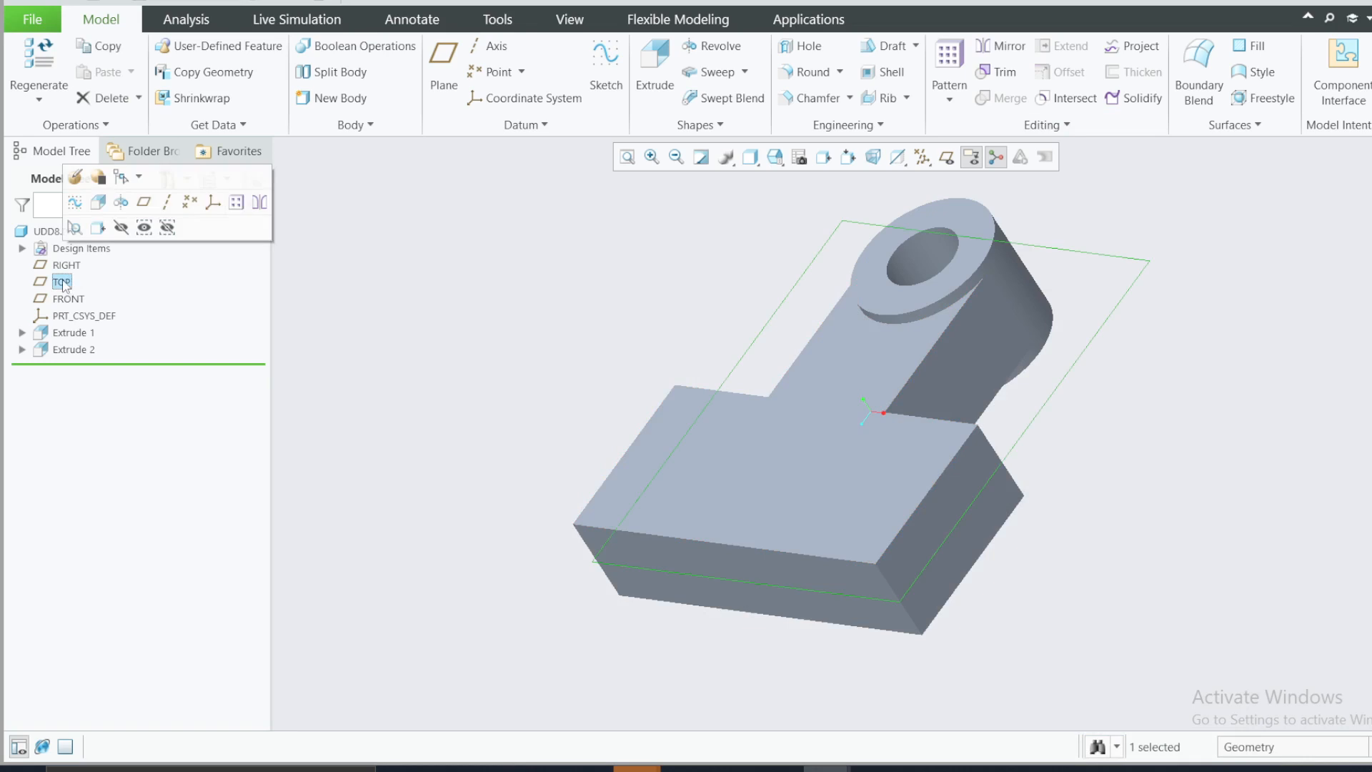
click(74, 202)
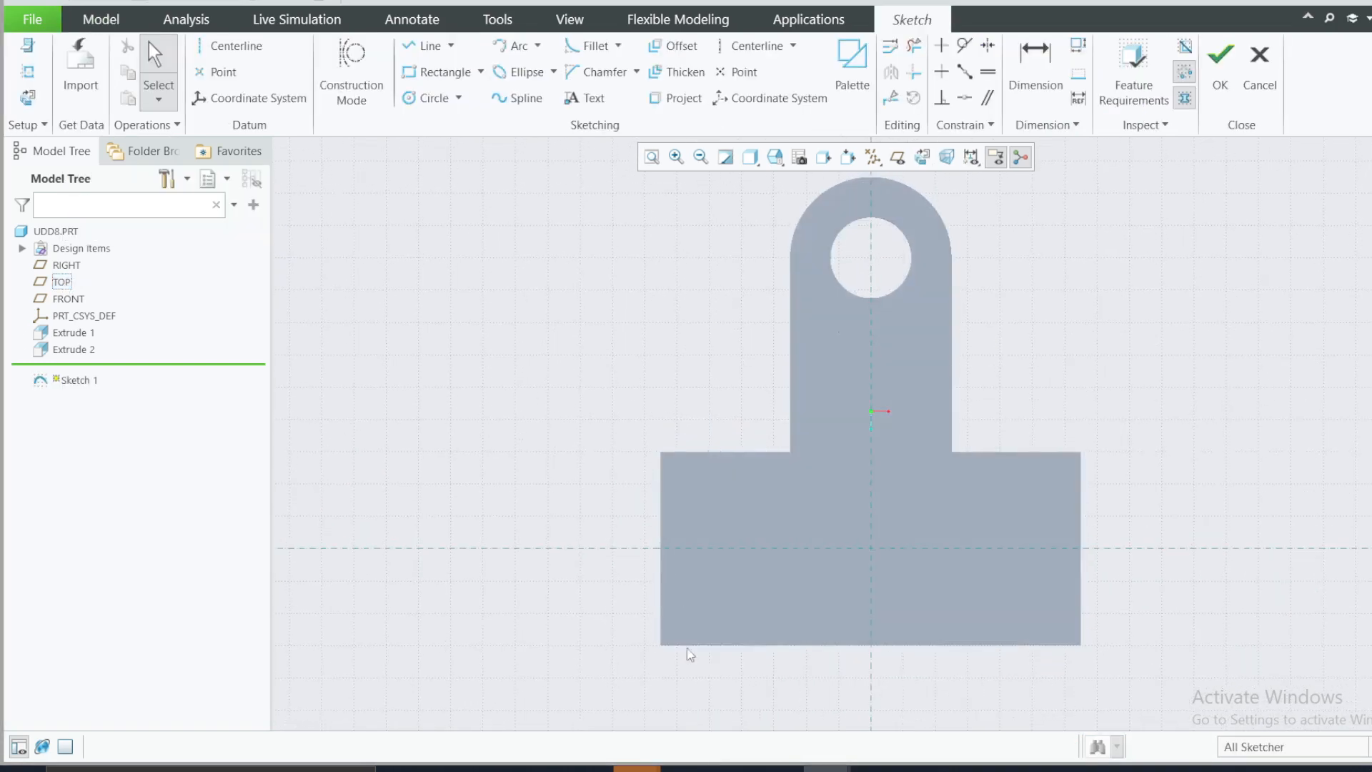
click(922, 768)
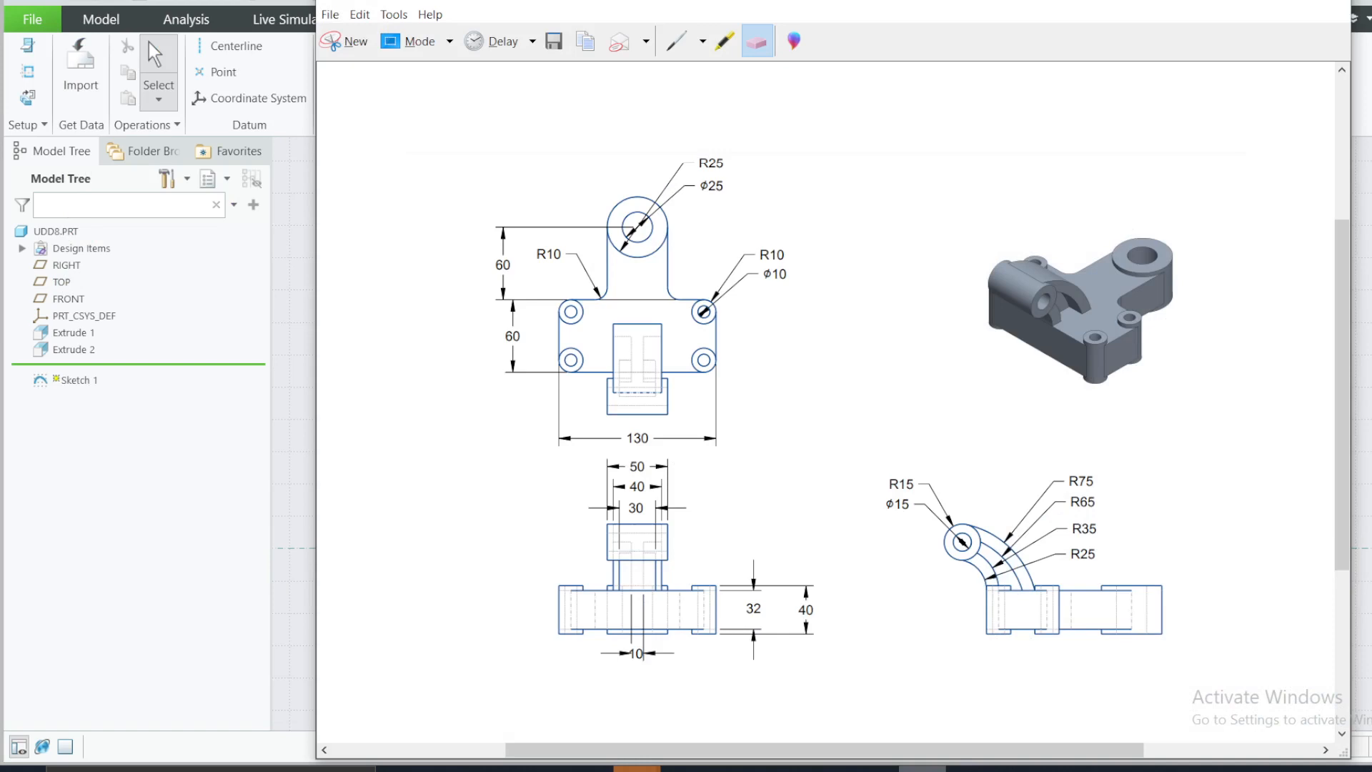
click(922, 769)
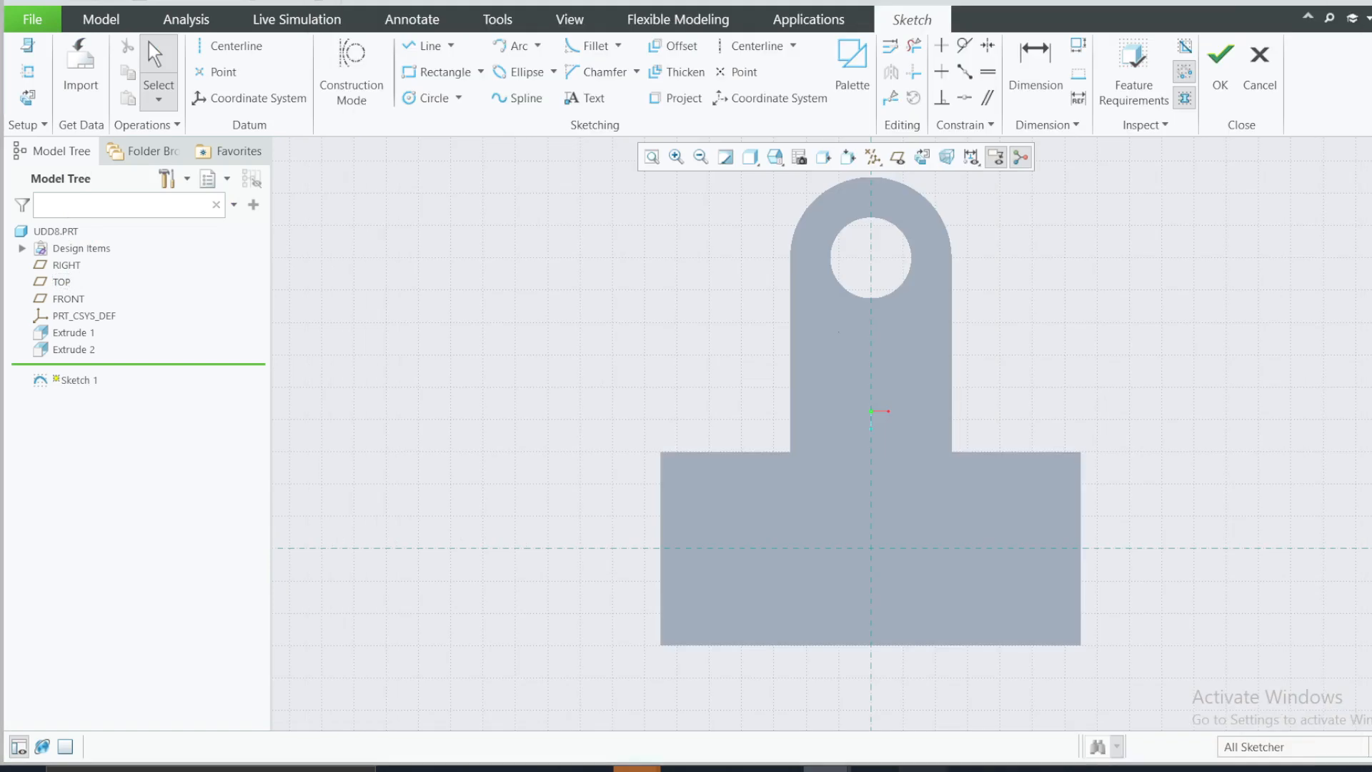
click(922, 768)
click(921, 768)
Sketch a circle about 14.9 in diameter inside the base's lower-left corner
click(429, 98)
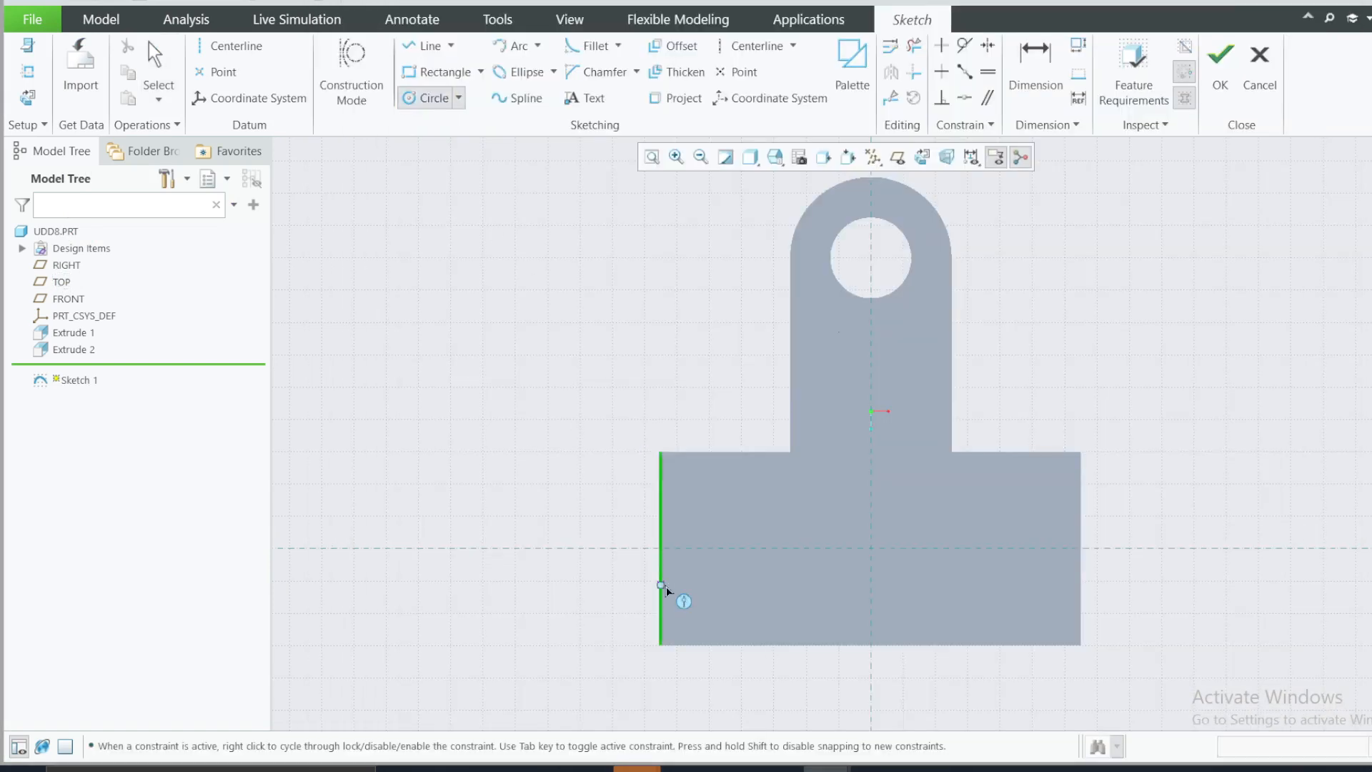
click(685, 612)
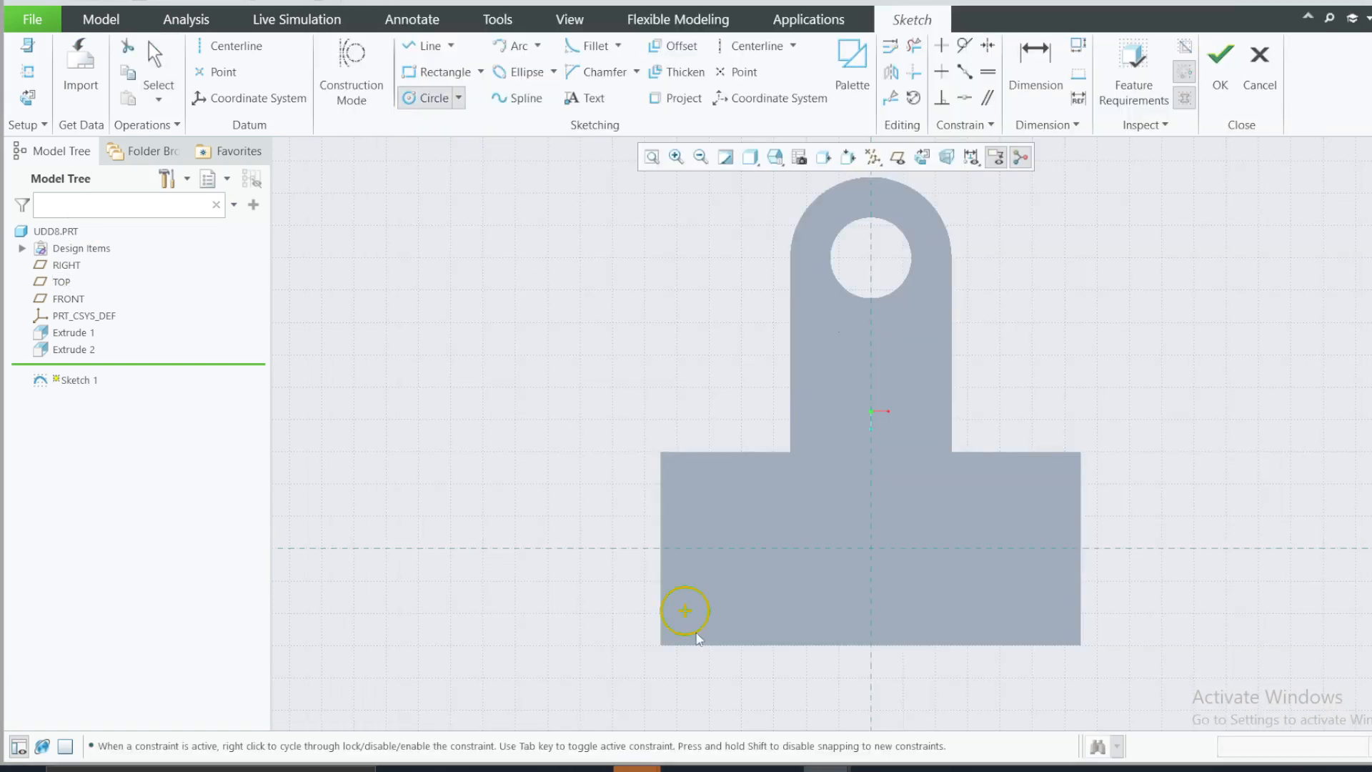
click(706, 629)
middle_click(711, 654)
Make the corner circle tangent to the base's left and lower edges
scroll(717, 681, down, 2)
scroll(718, 680, down, 1)
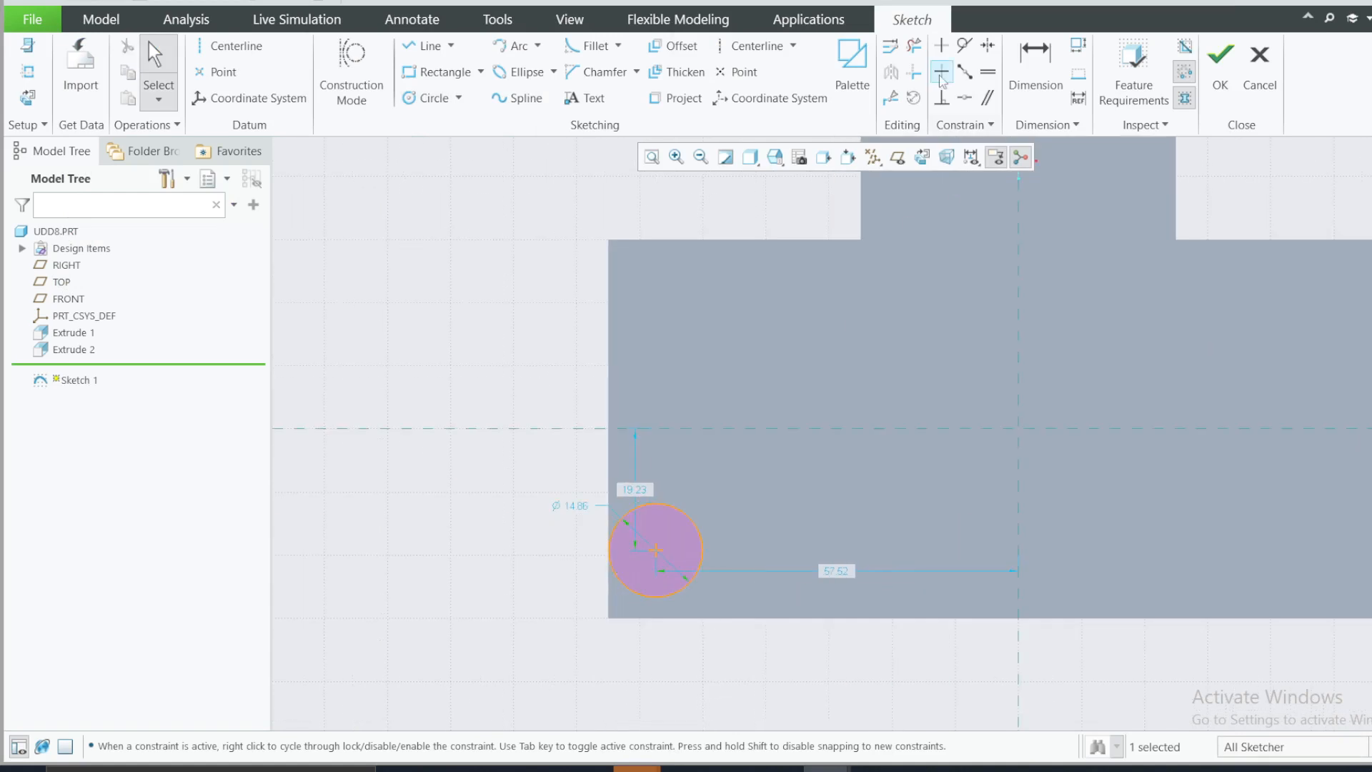
click(965, 45)
click(602, 450)
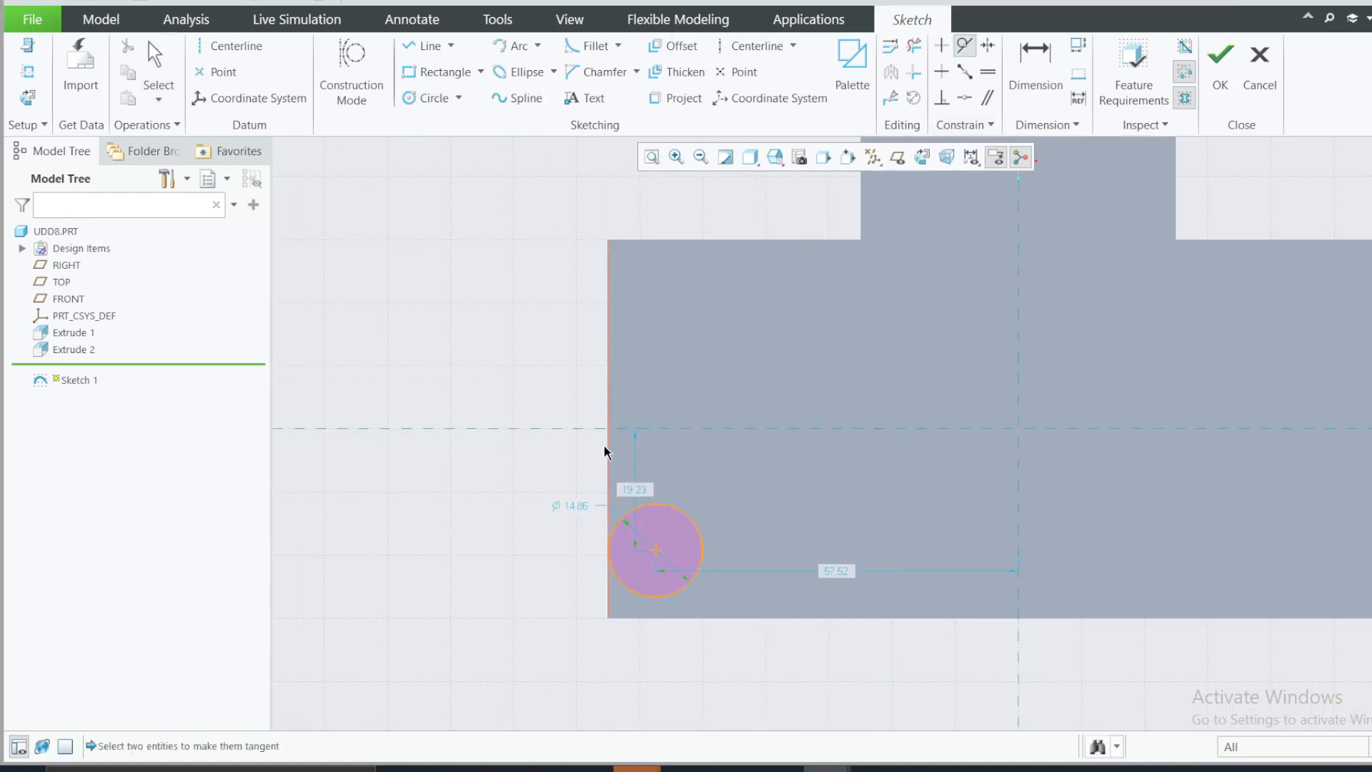
click(629, 509)
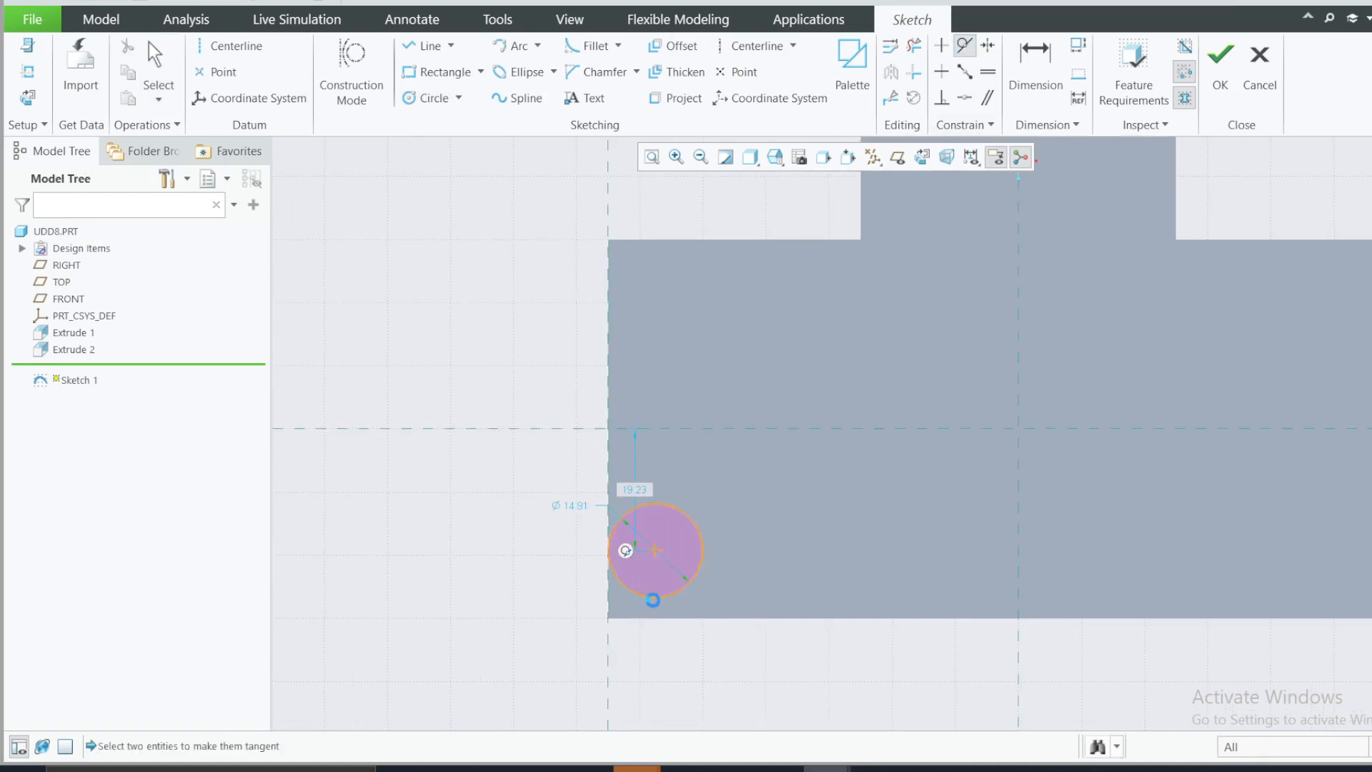
click(655, 600)
click(661, 618)
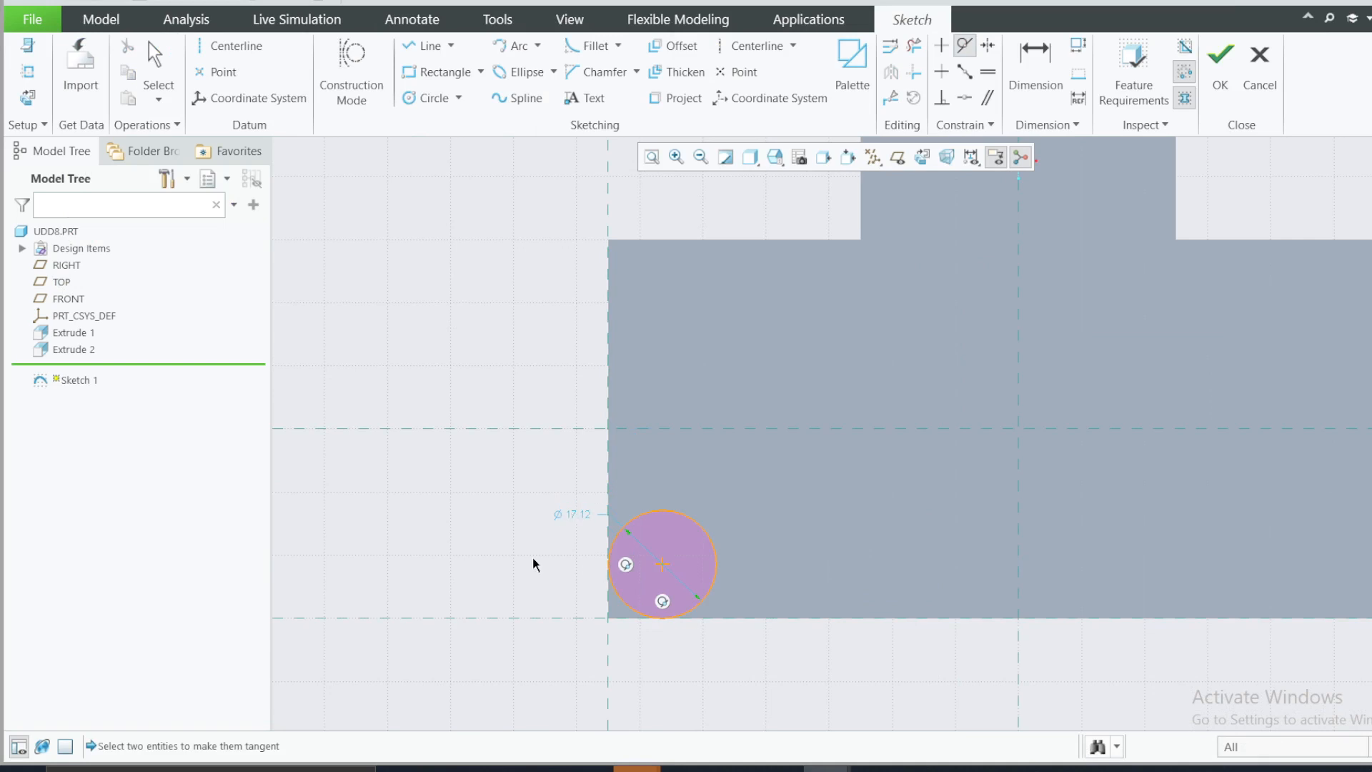
Check the corner radius in the reference drawing and set the corner circle's diameter to 20
key(d)
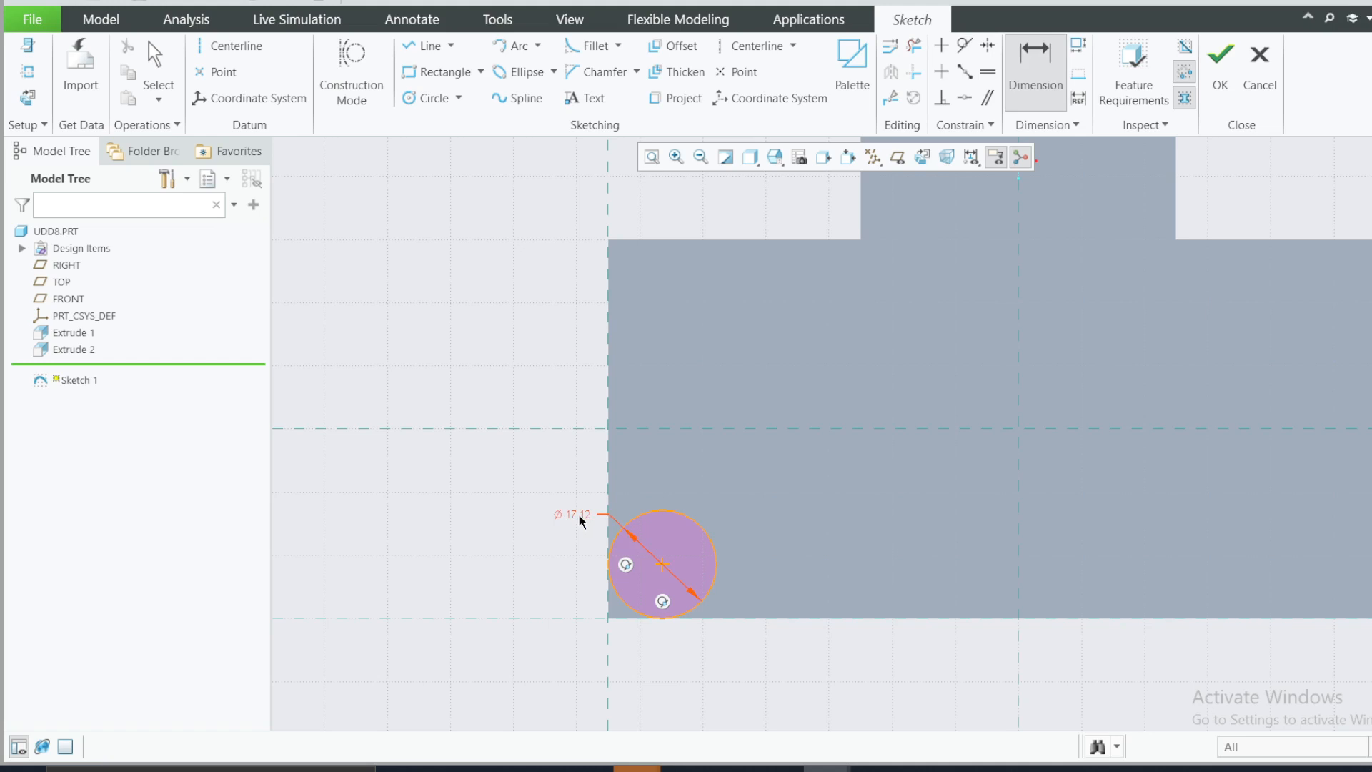
double_click(579, 516)
middle_click(576, 521)
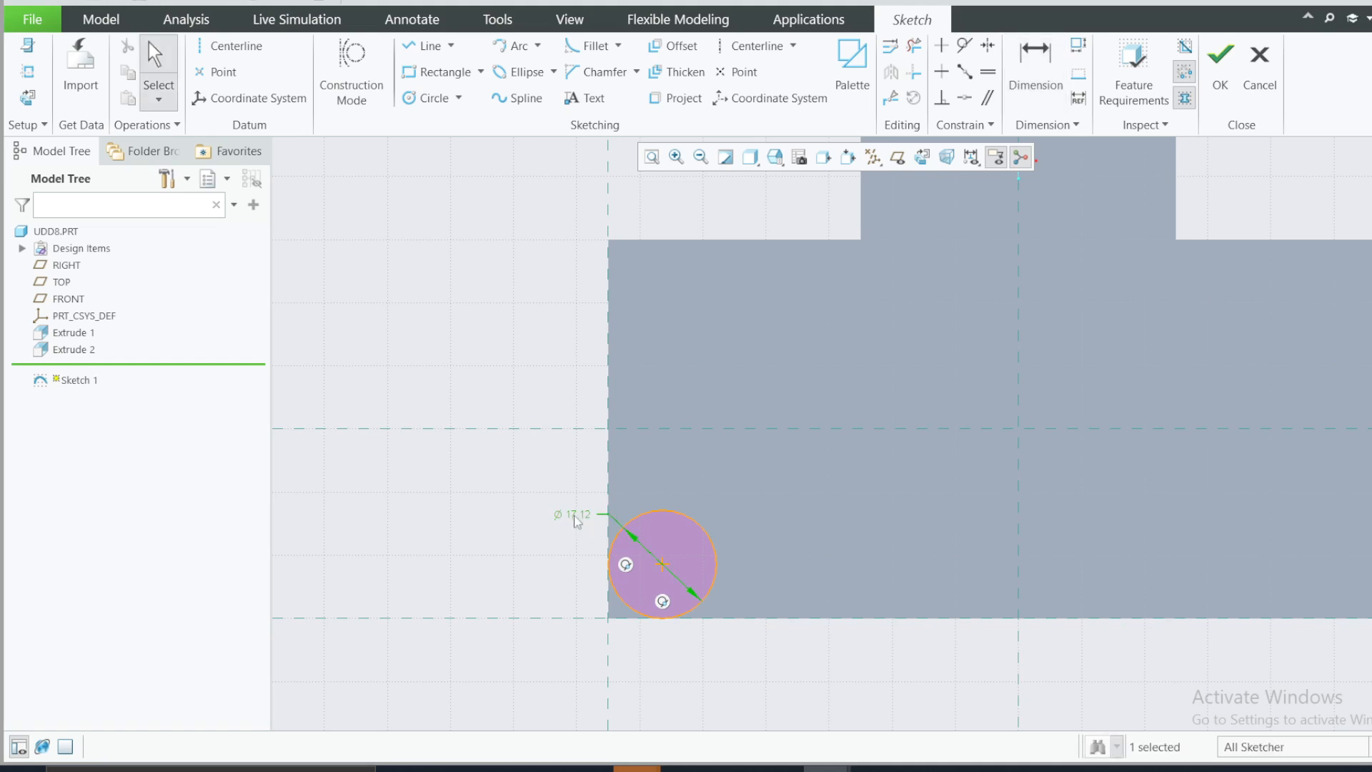
key(d)
double_click(574, 514)
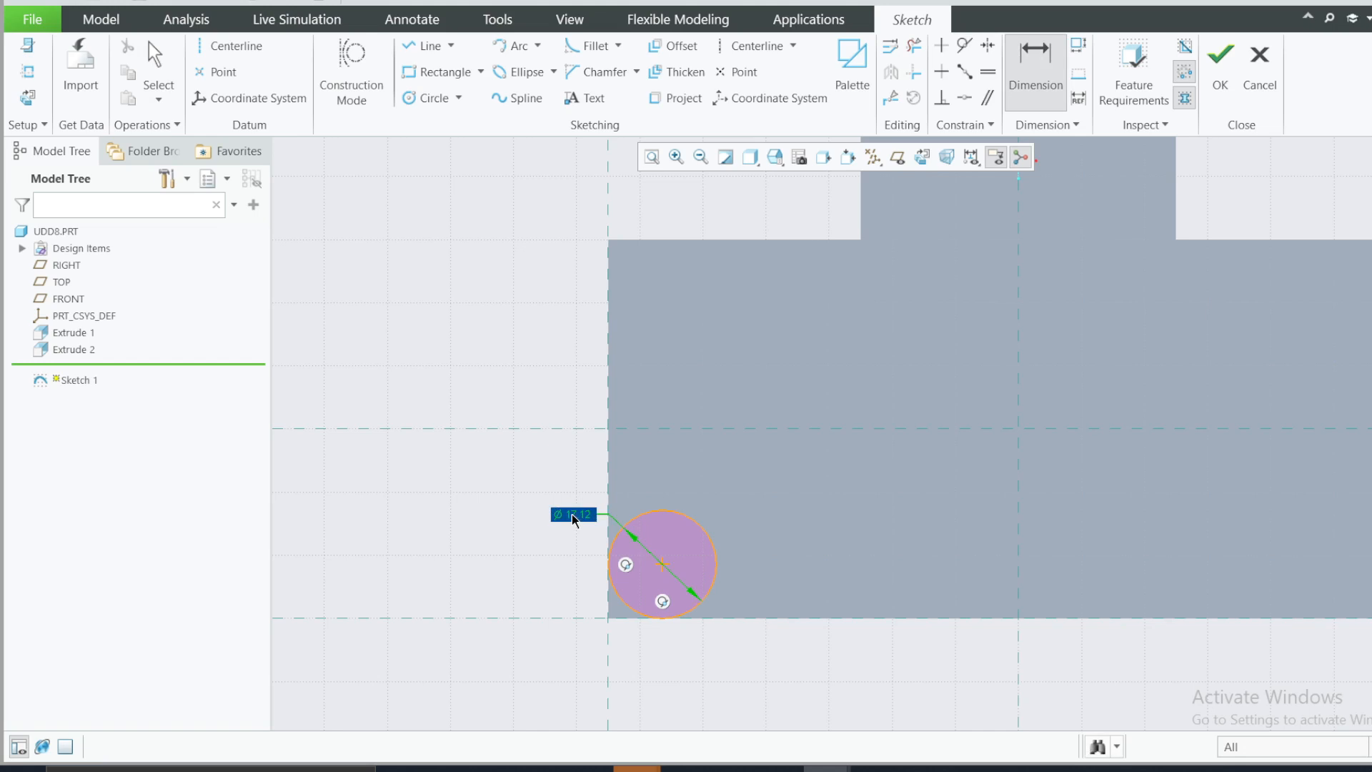
click(573, 516)
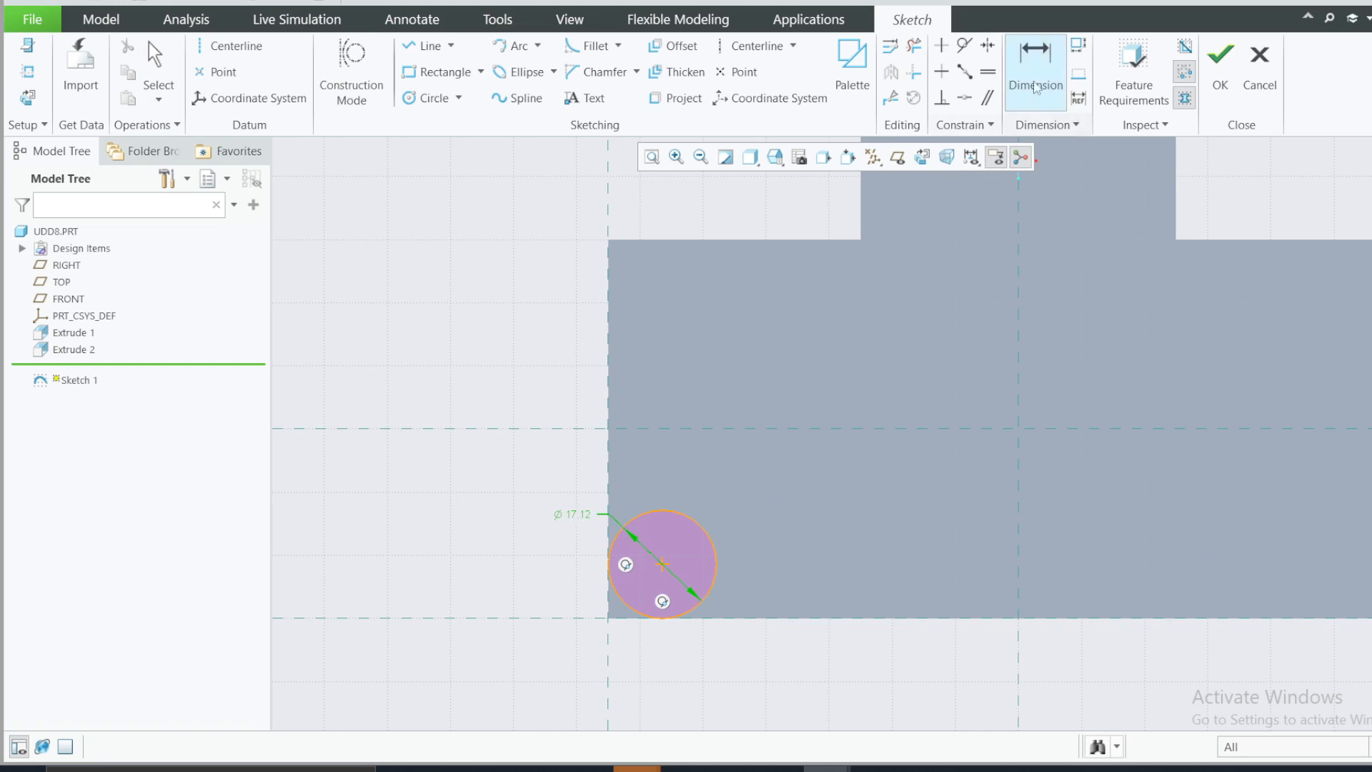
double_click(577, 516)
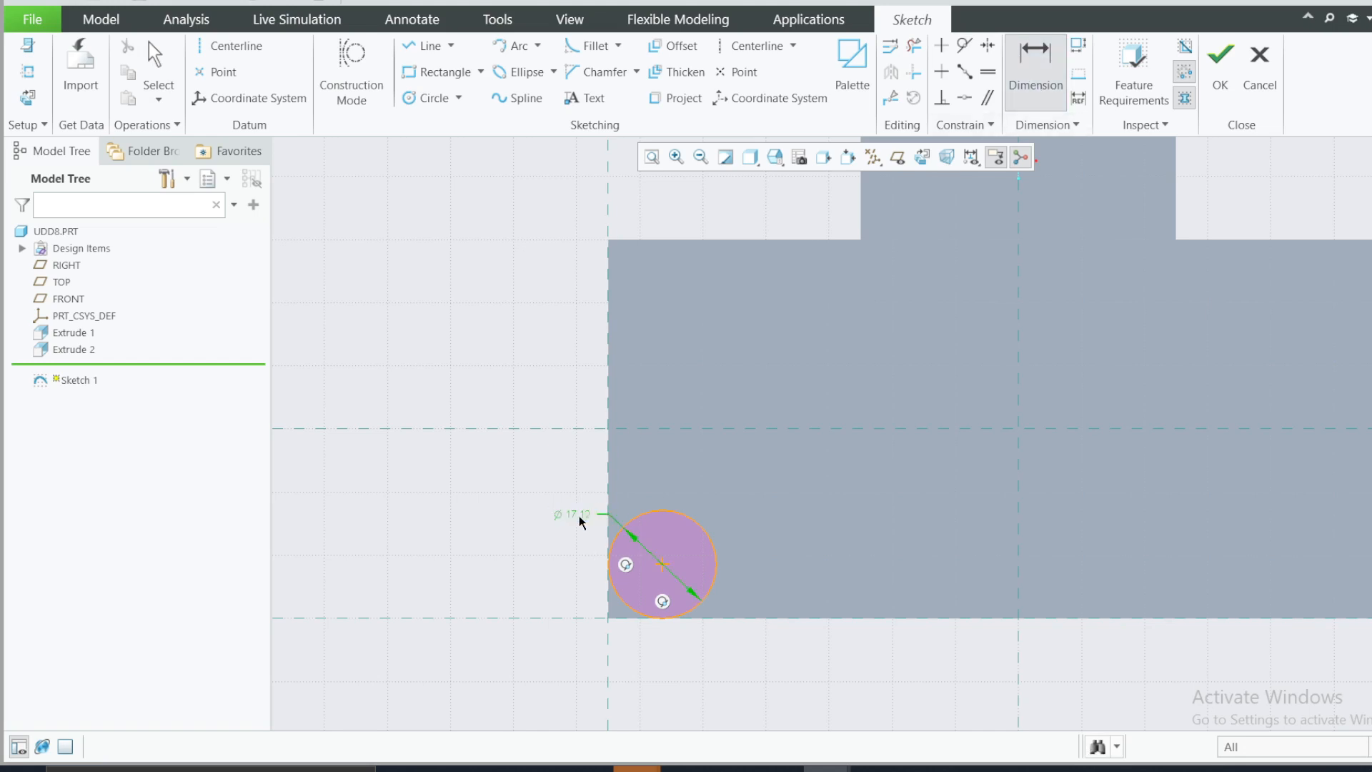
double_click(579, 516)
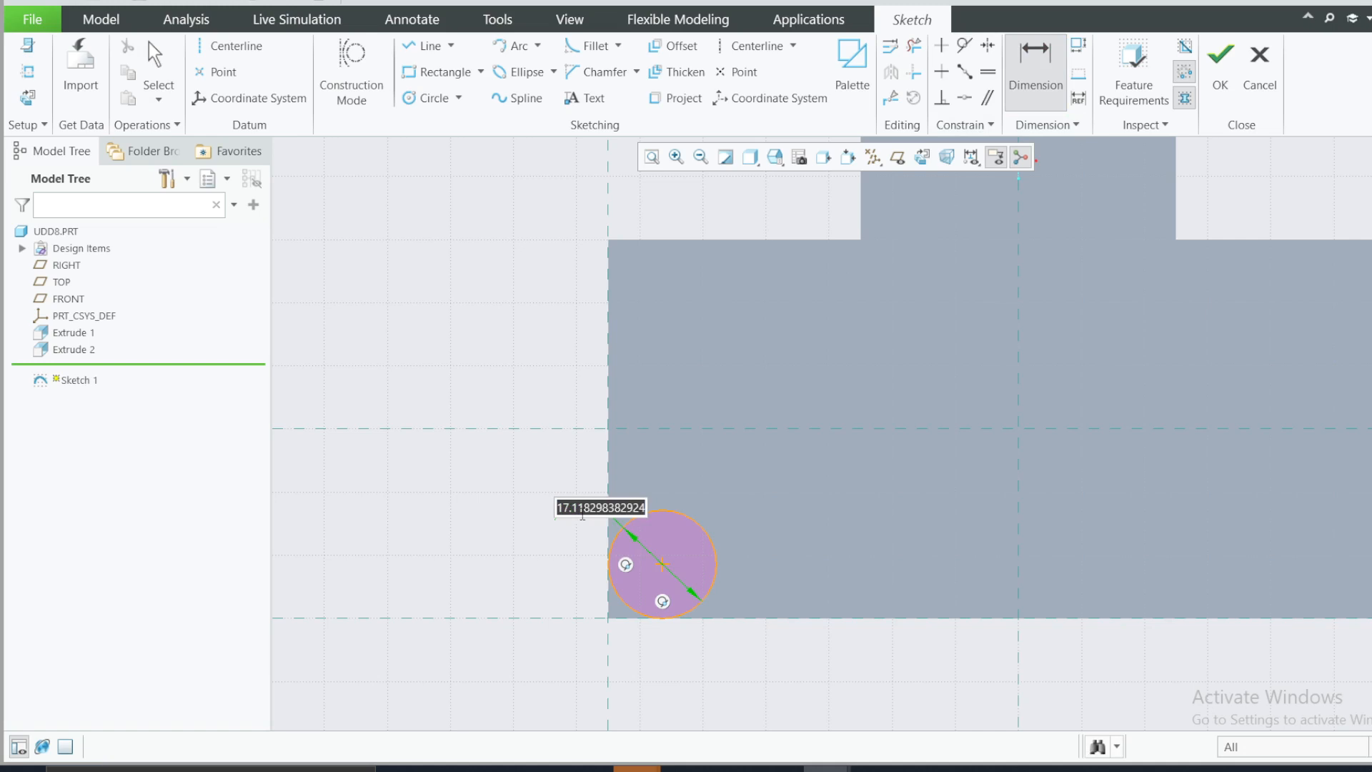
click(922, 769)
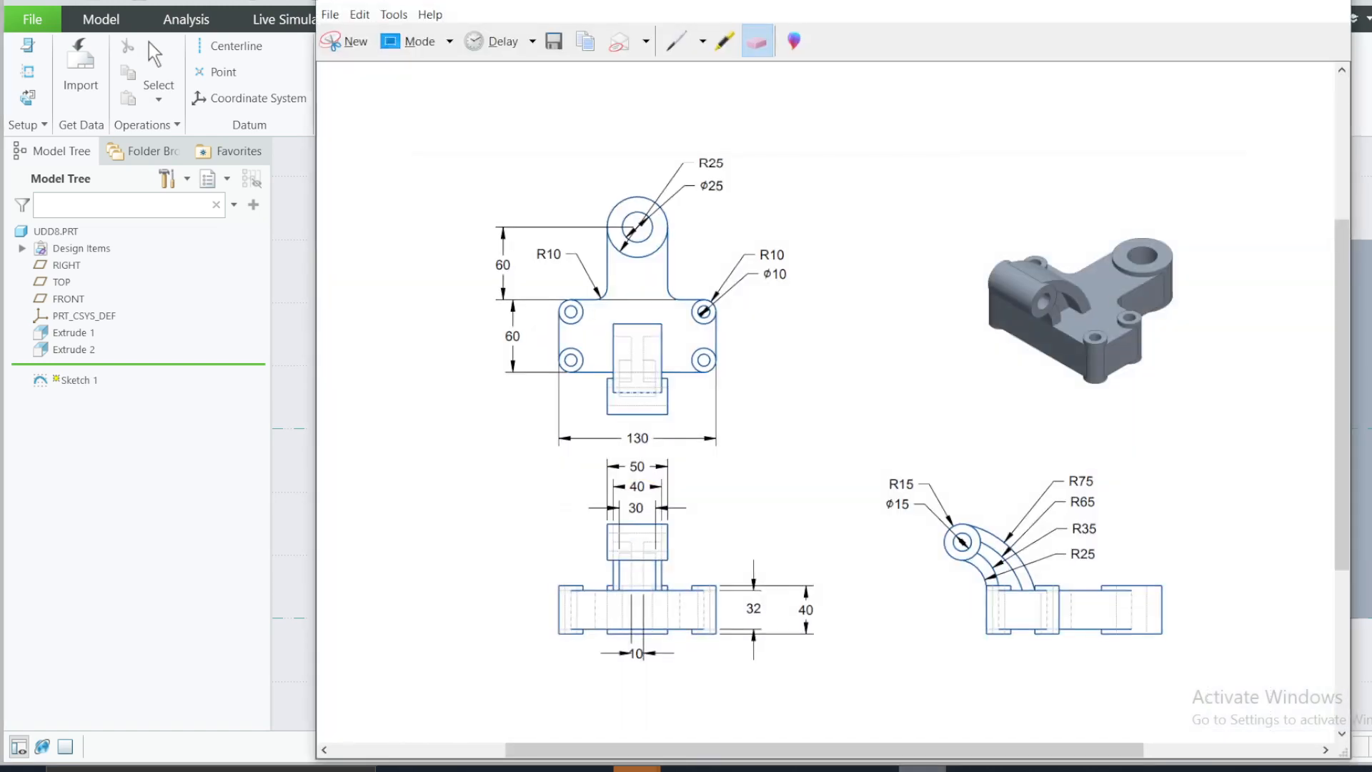
click(922, 768)
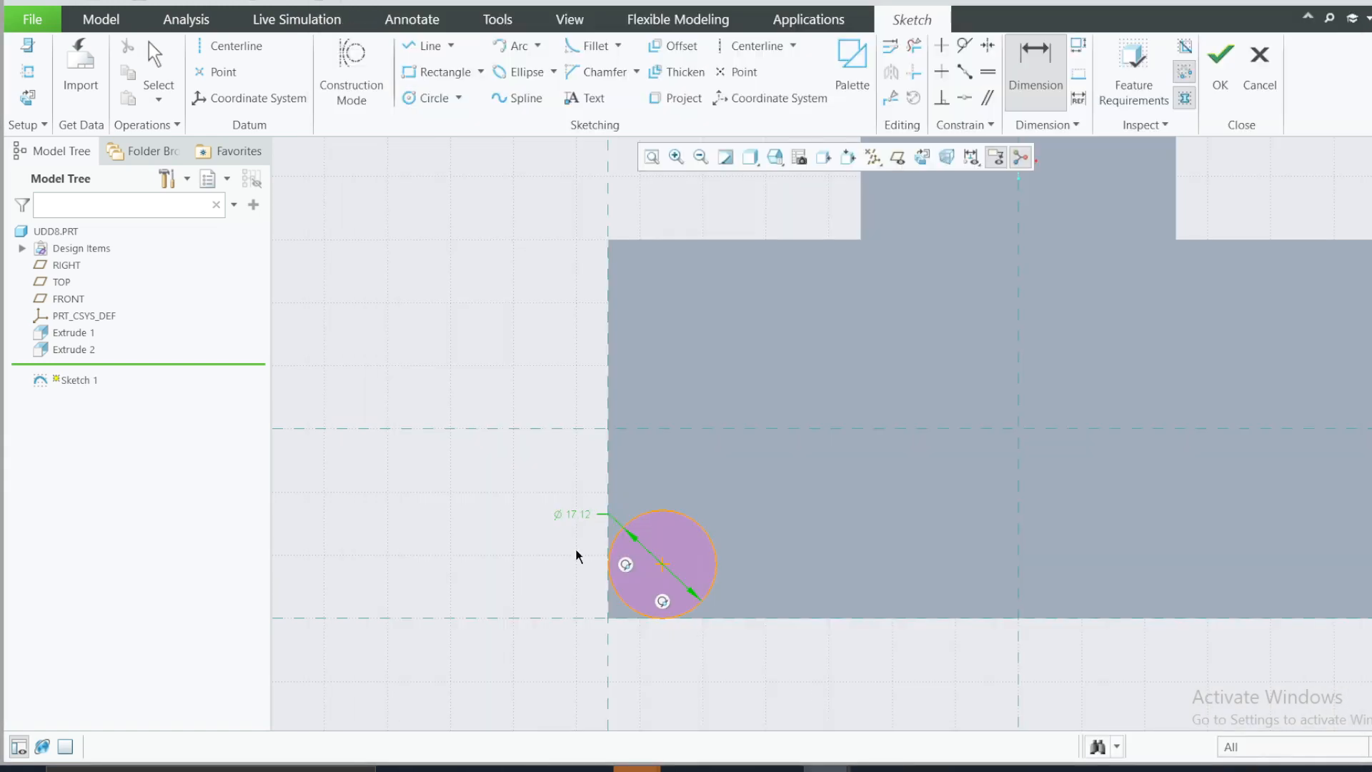
double_click(576, 516)
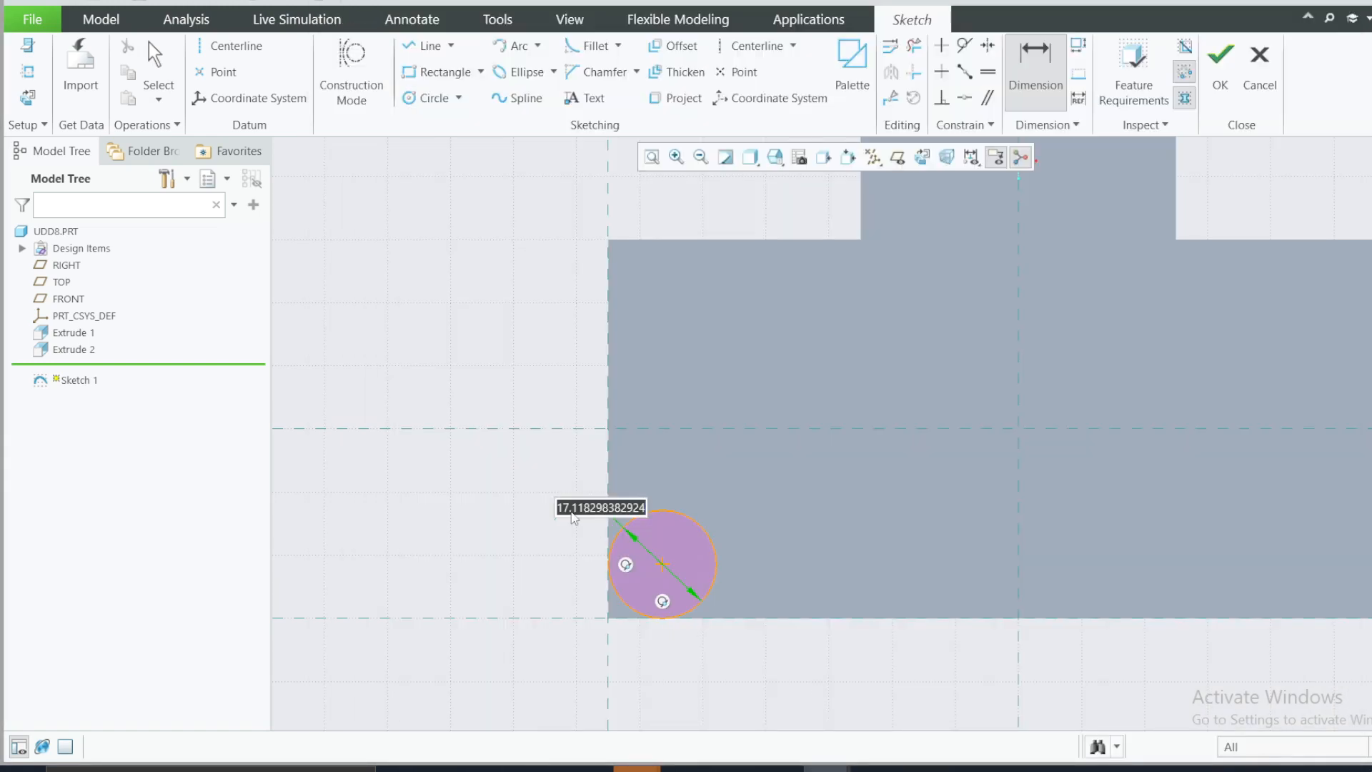
text(20)
key(Return)
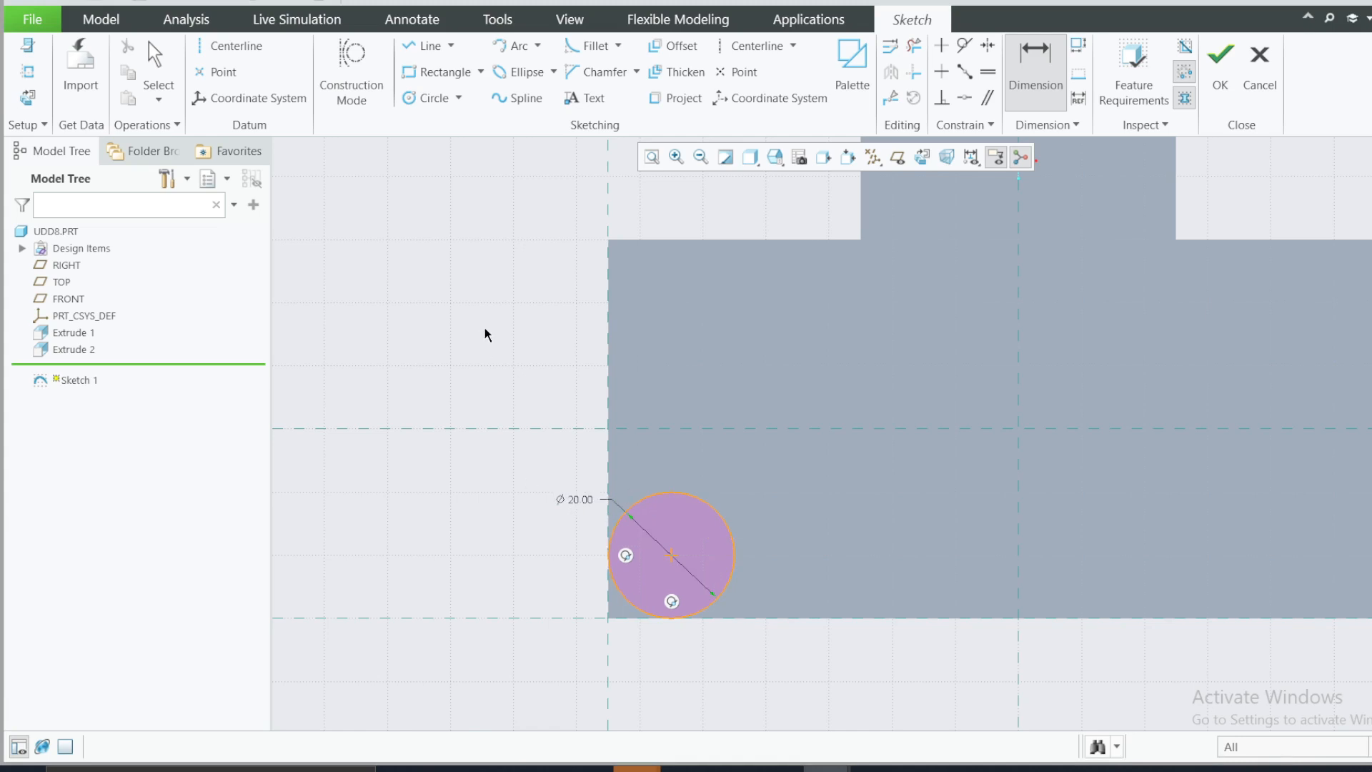
Check the corner boss in the reference drawing again and finish the circle's sketch
scroll(480, 240, up, 3)
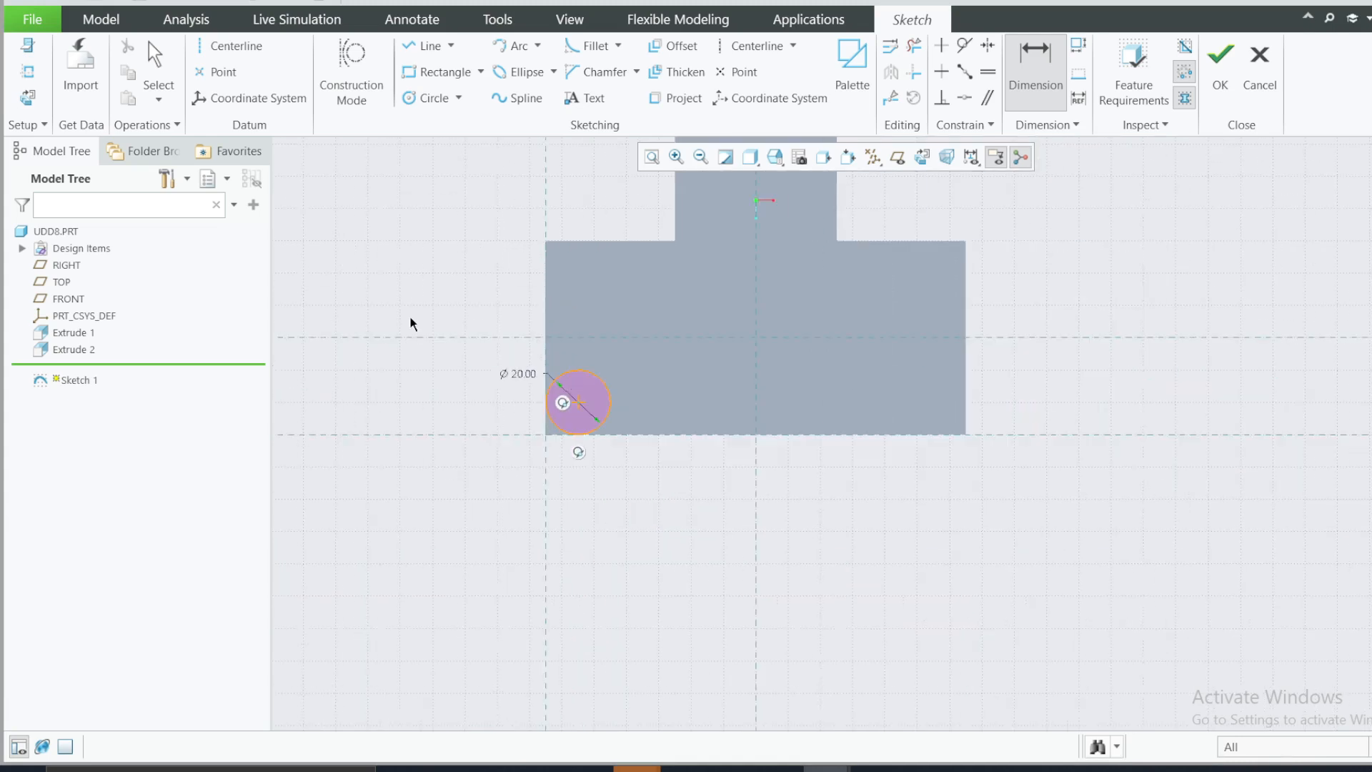
scroll(573, 184, down, 1)
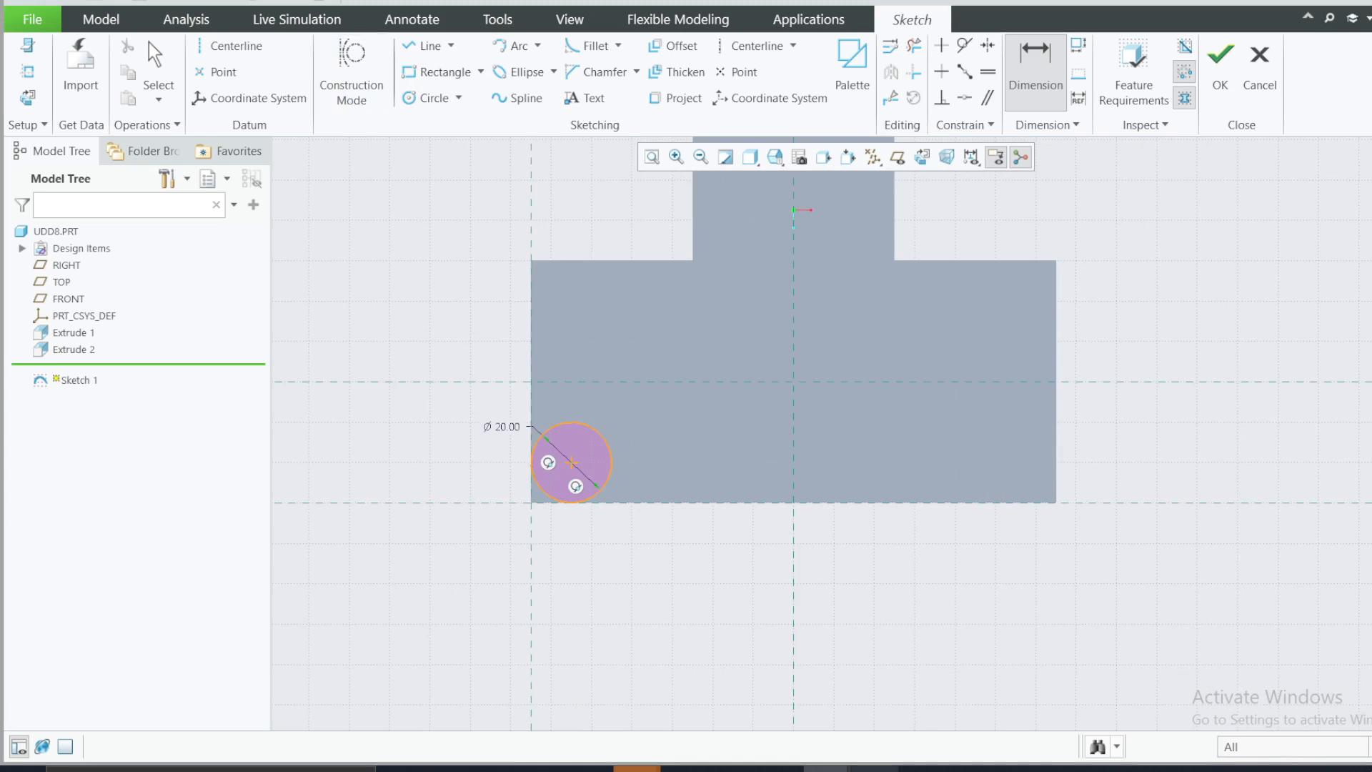
click(922, 769)
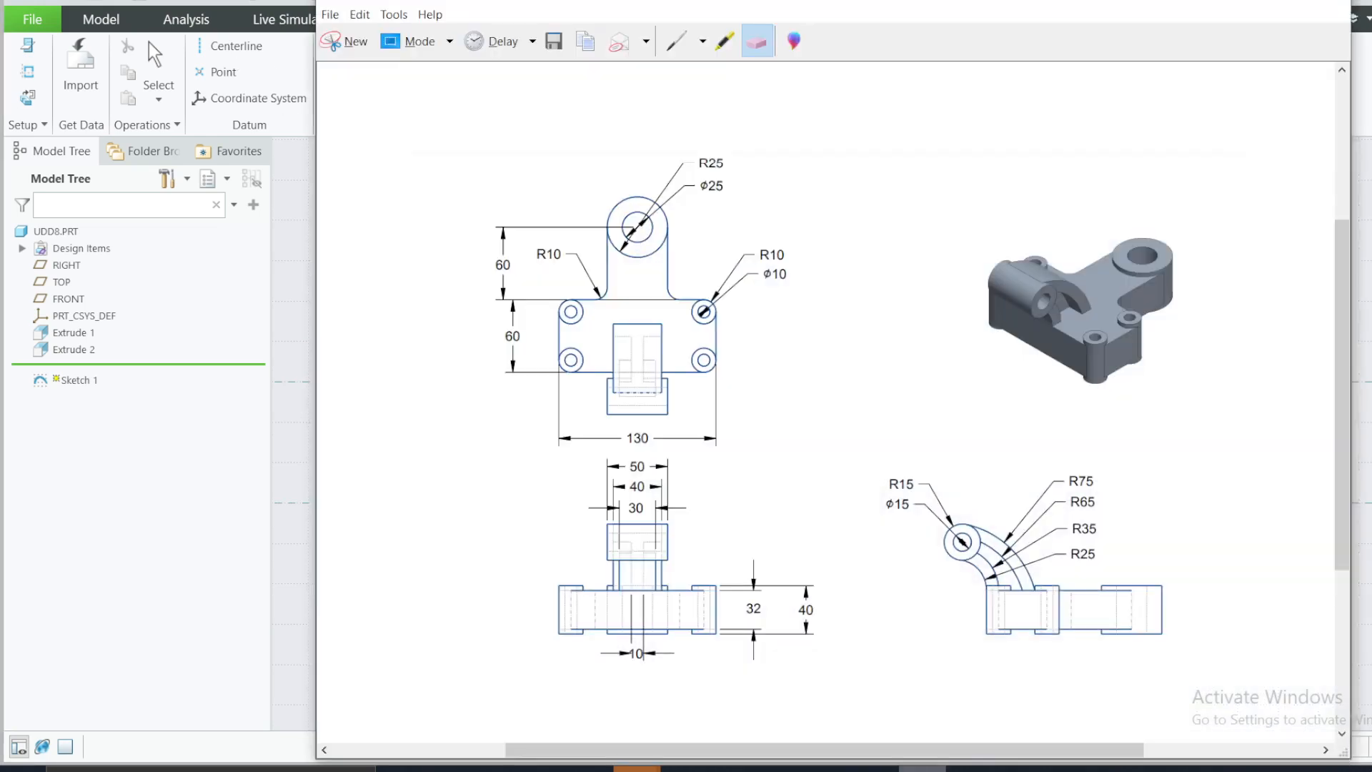
click(922, 769)
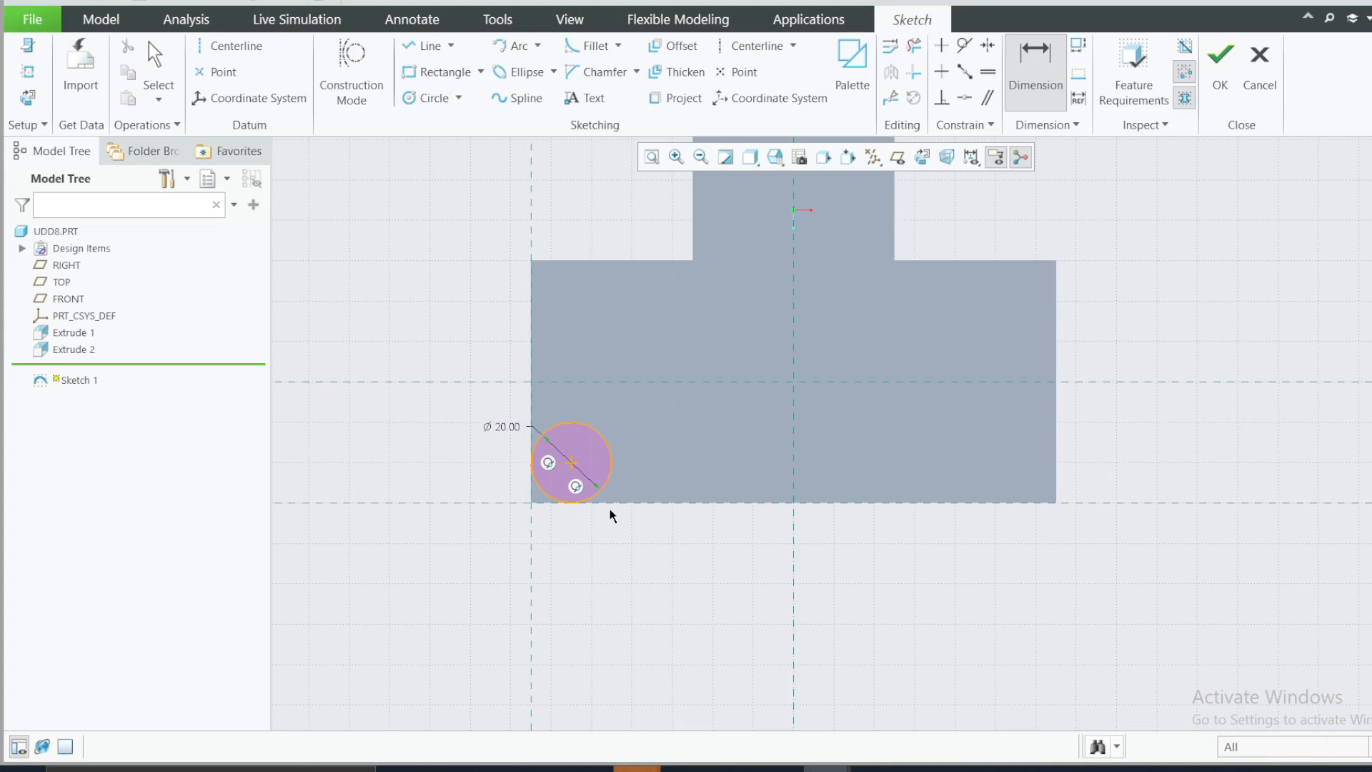
middle_drag(611, 514, 604, 343)
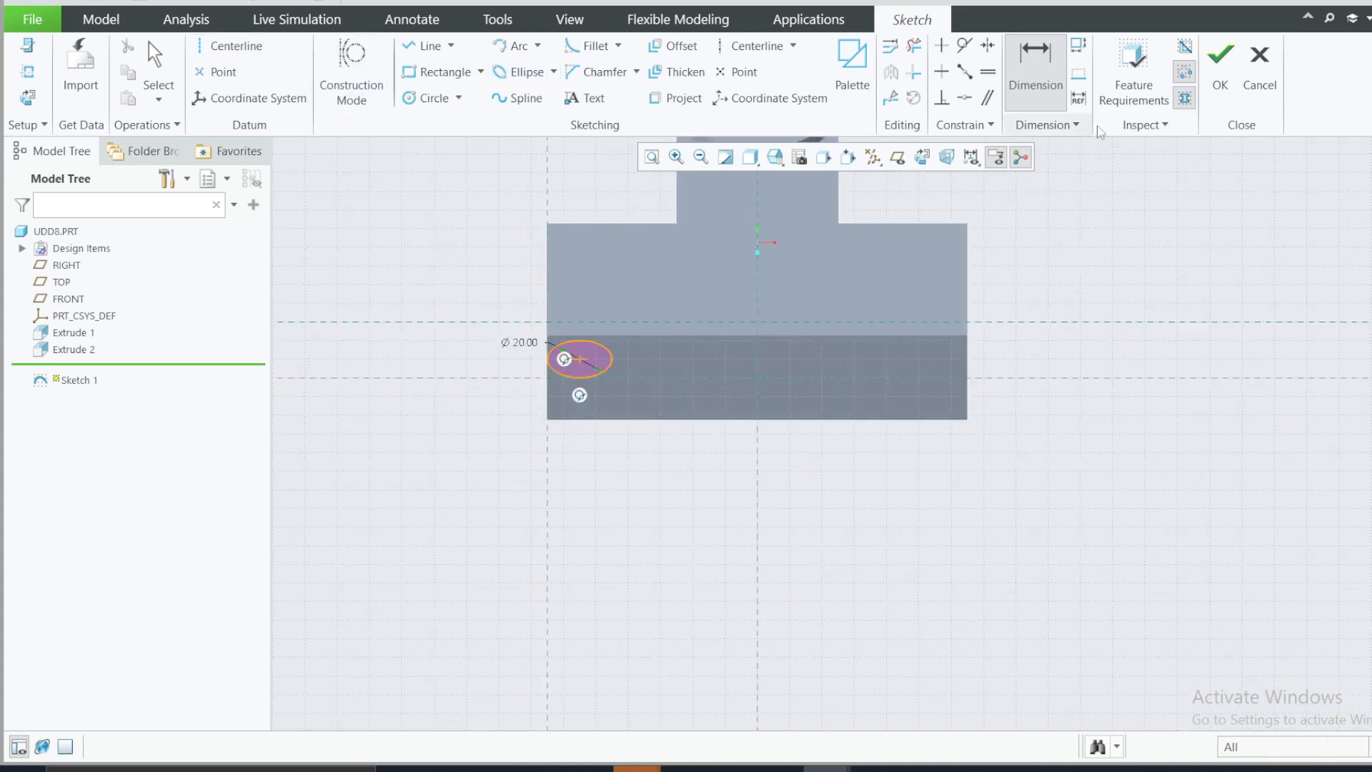
click(1220, 71)
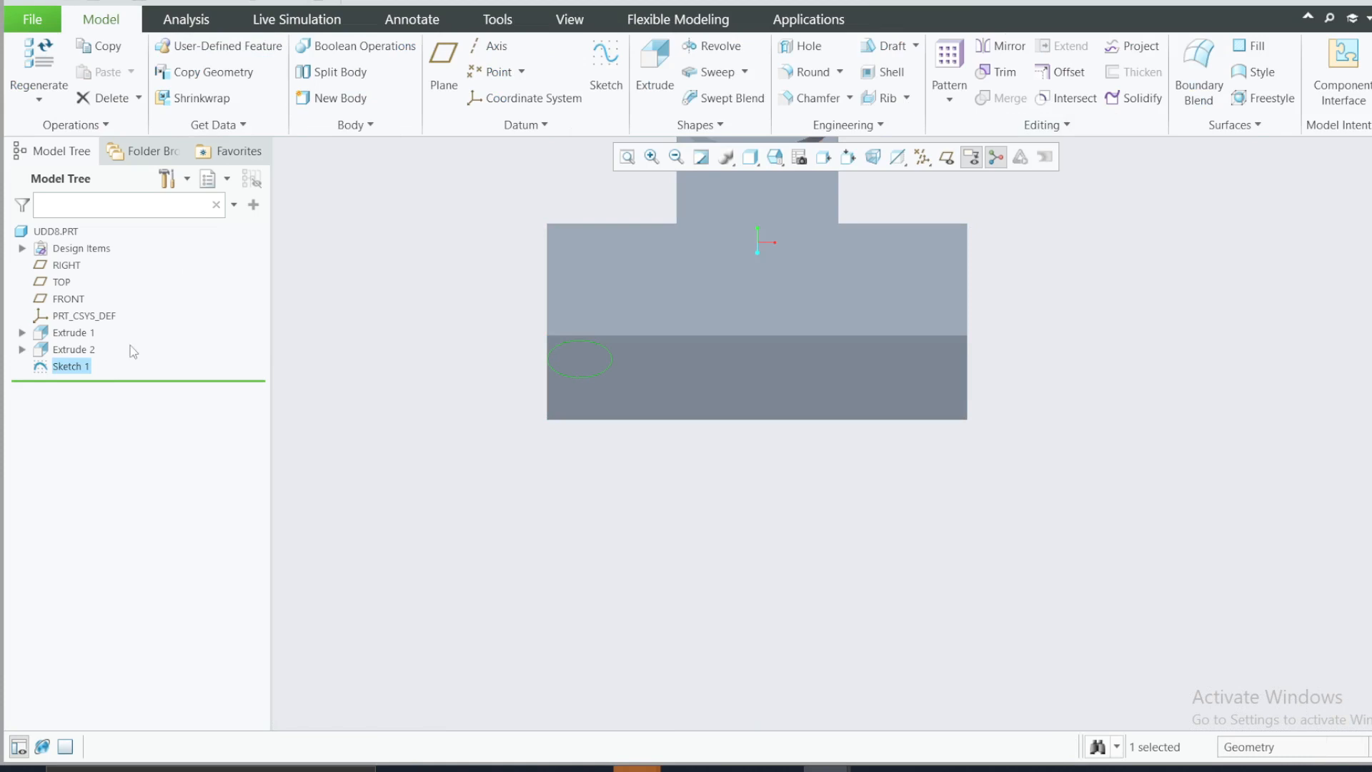
Extrude the corner circle 40 symmetric about the TOP plane, adding material instead of removing it
click(657, 68)
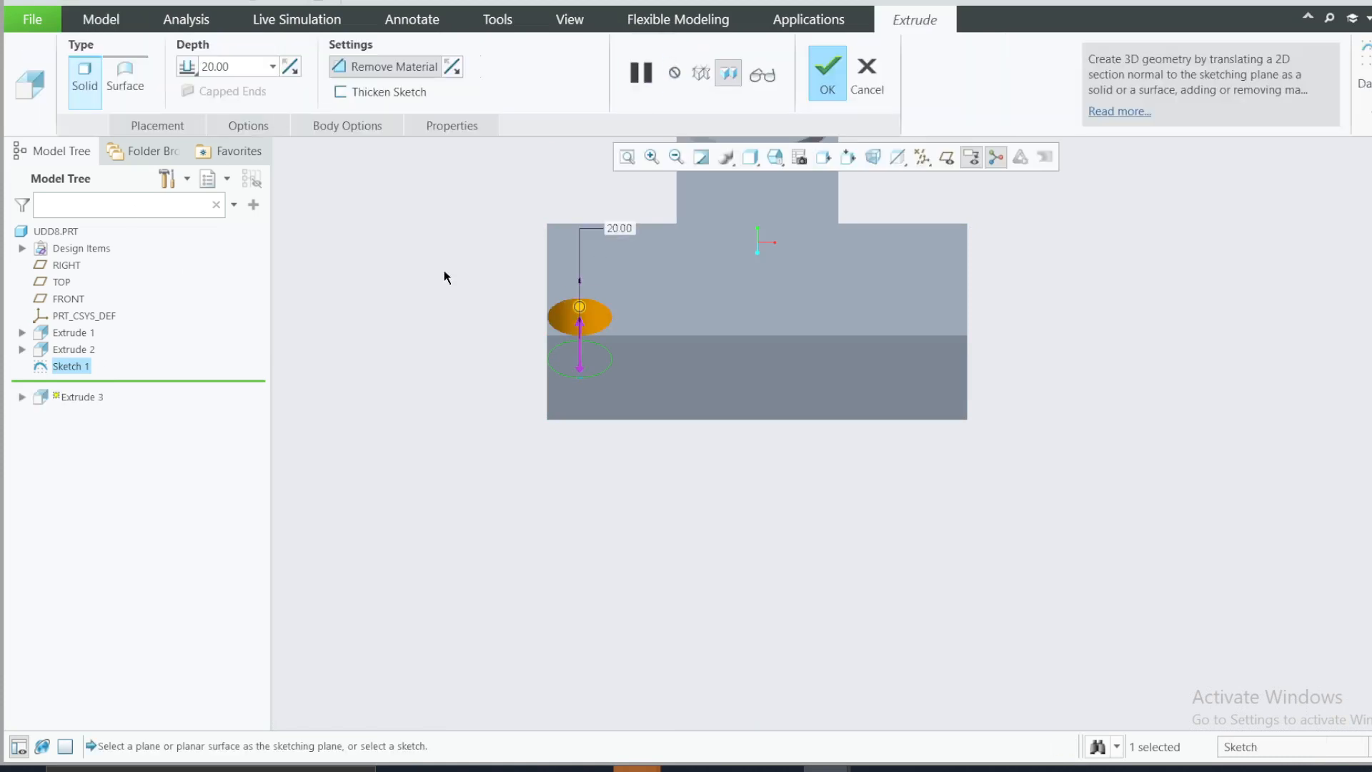
double_click(231, 74)
text(40)
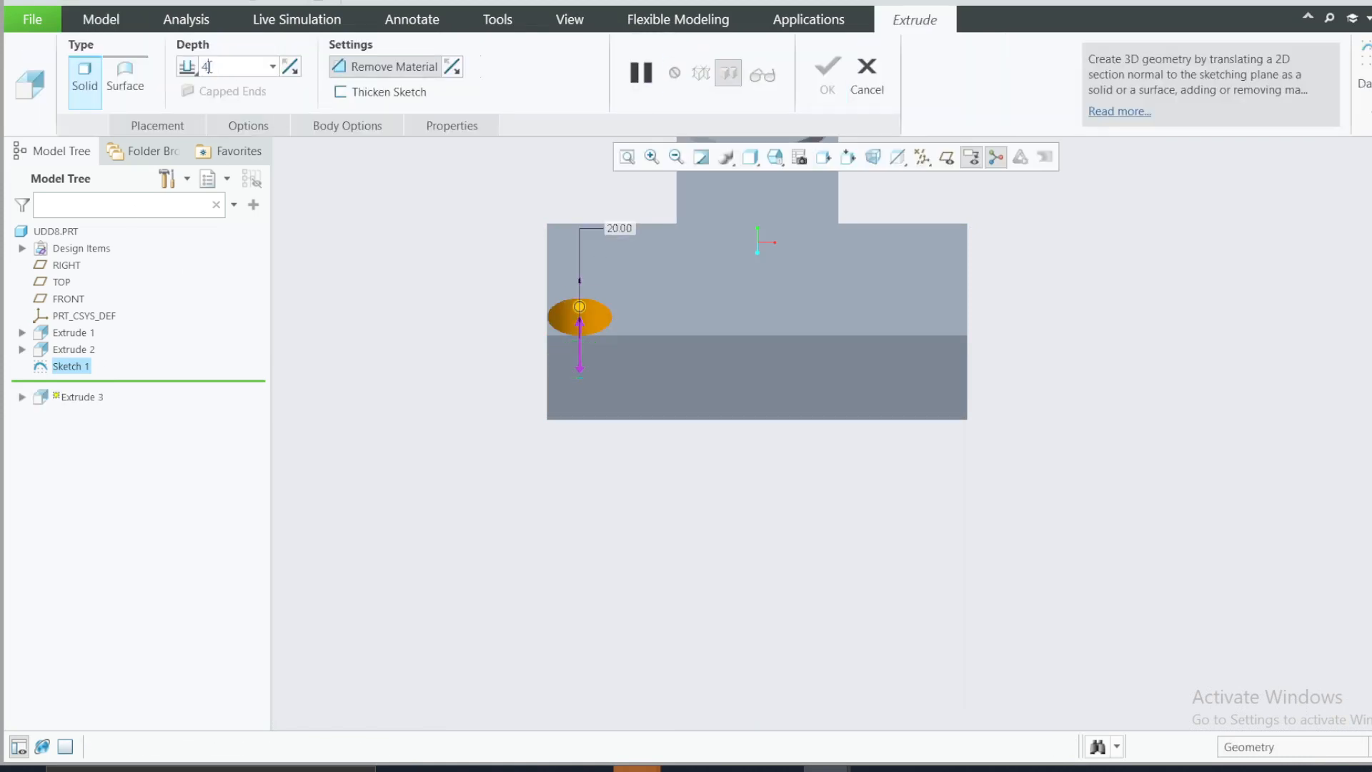
click(187, 66)
click(214, 107)
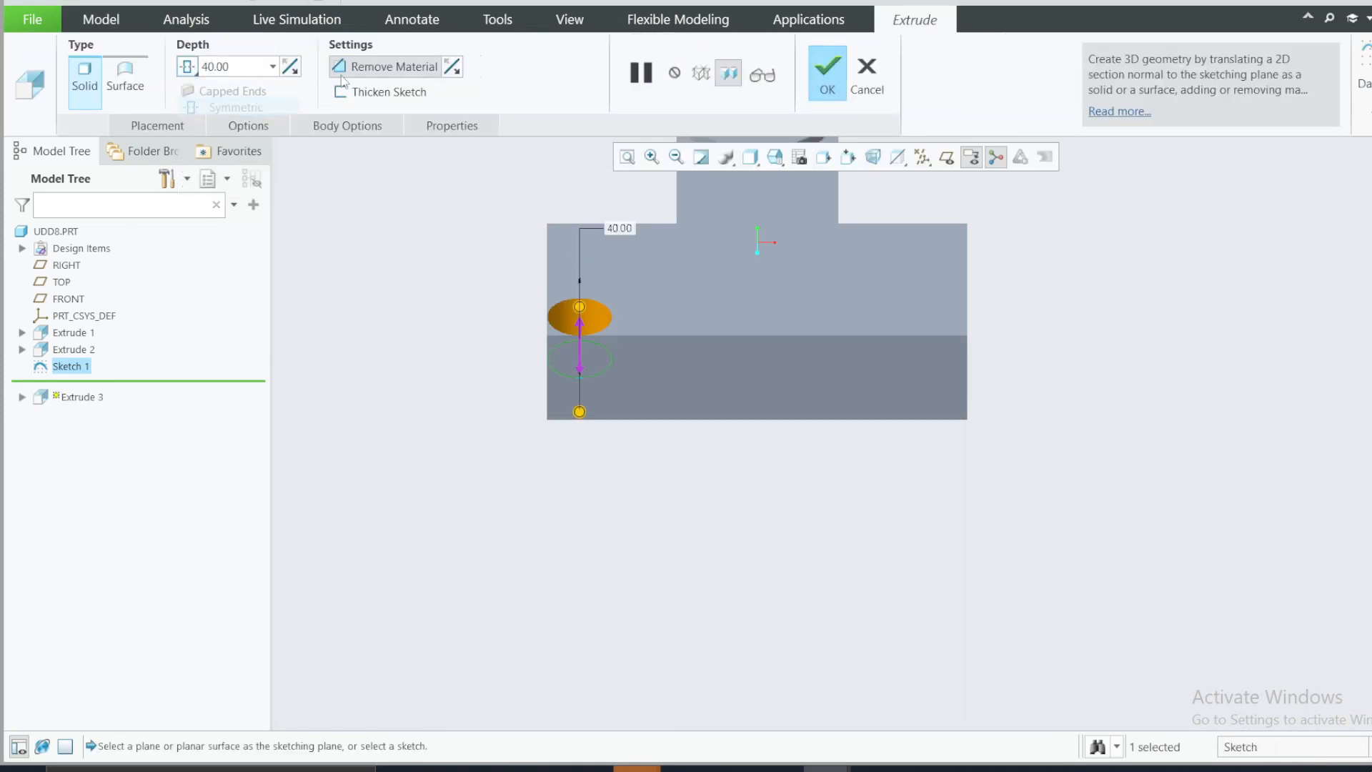
click(448, 68)
click(451, 67)
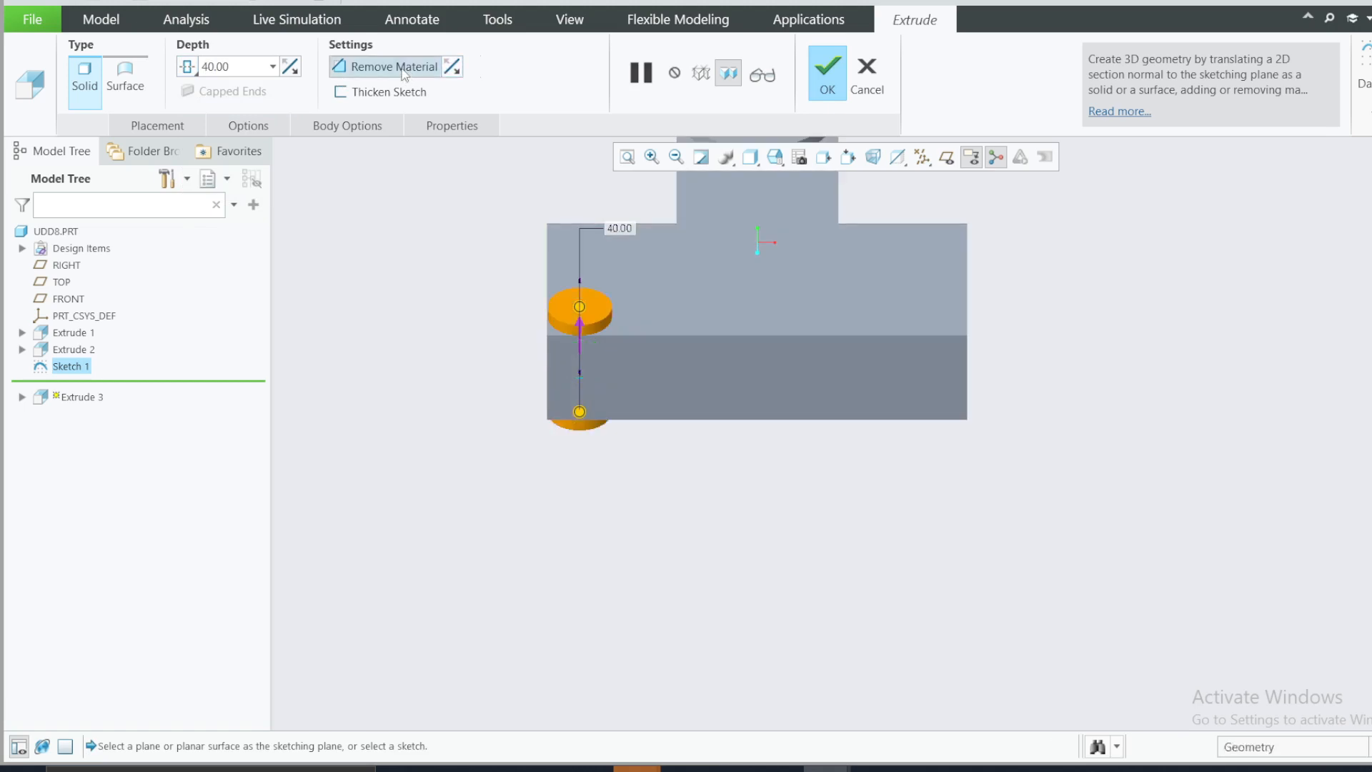
click(827, 72)
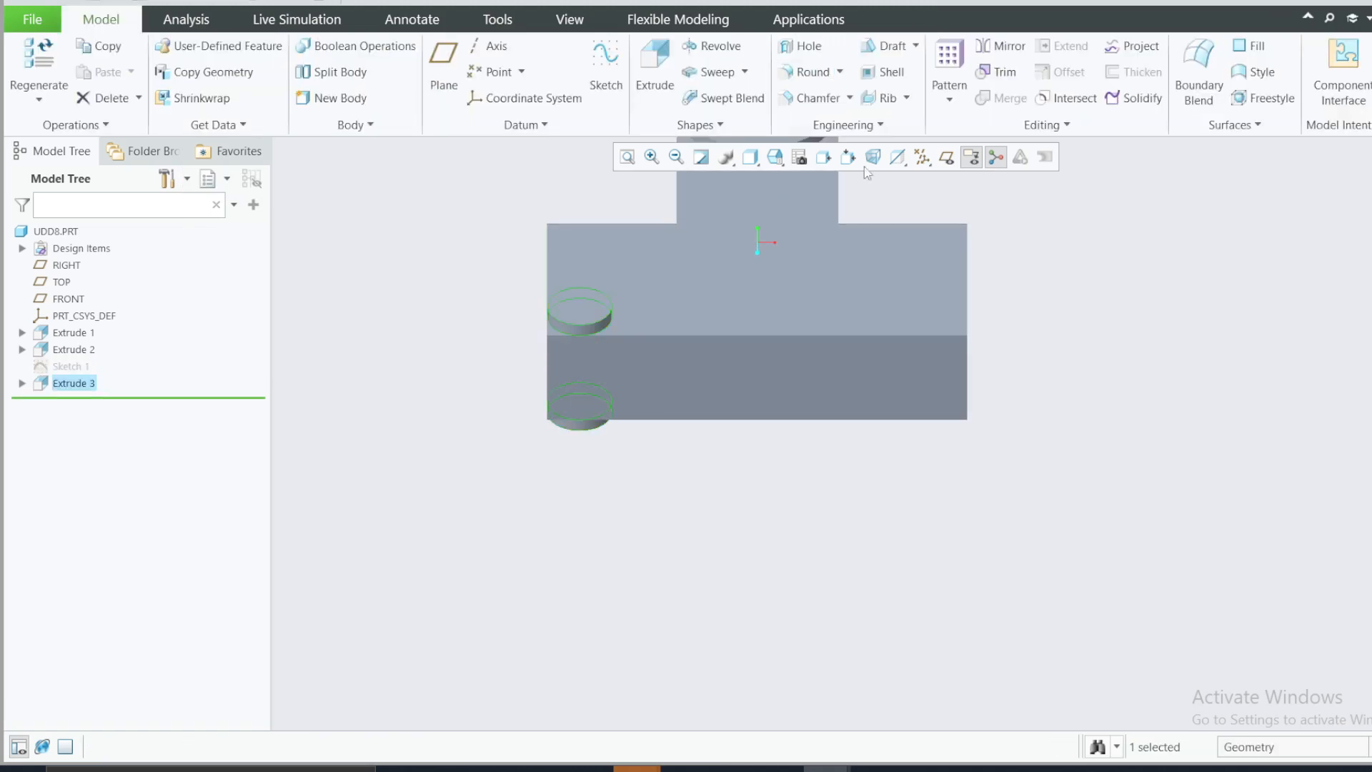
Start a sketch on the corner boss's top face and draw a circle concentric with the boss
scroll(578, 302, down, 3)
scroll(578, 306, down, 1)
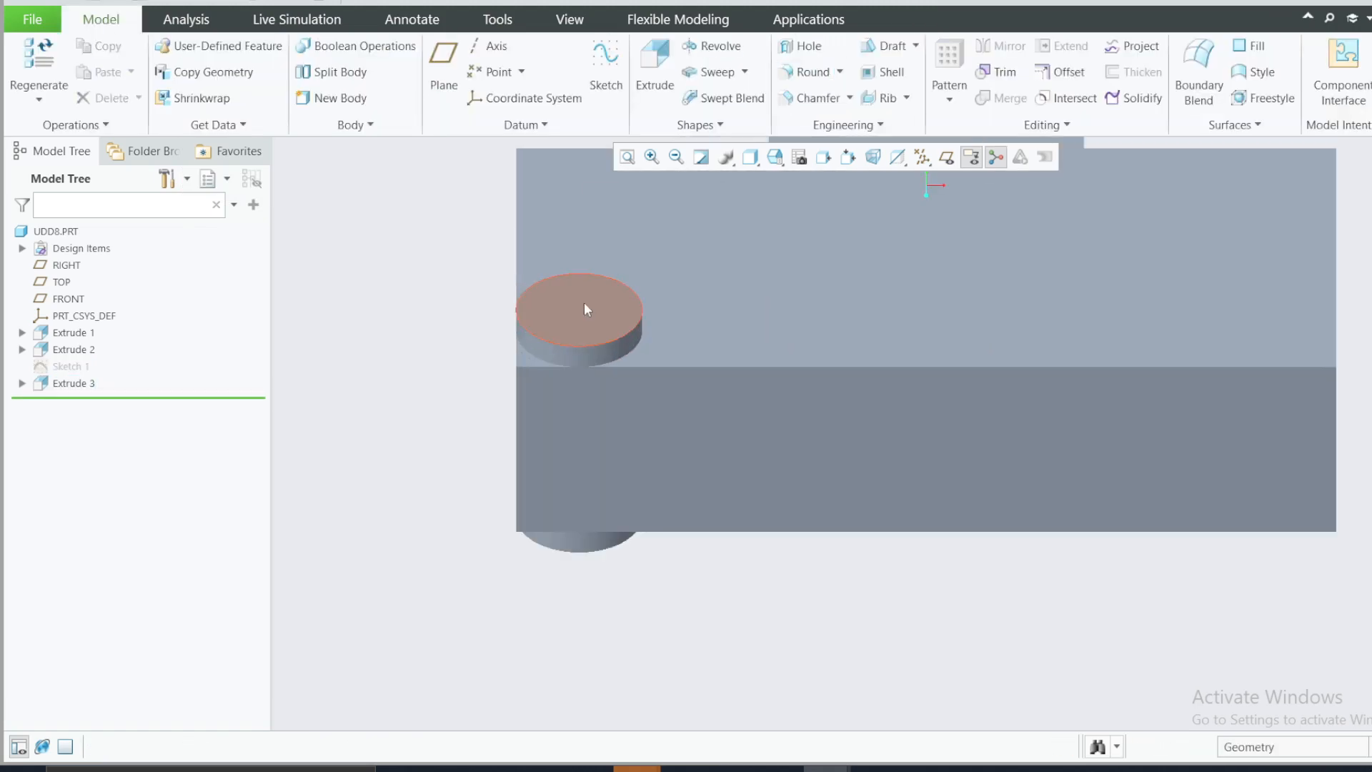
click(584, 305)
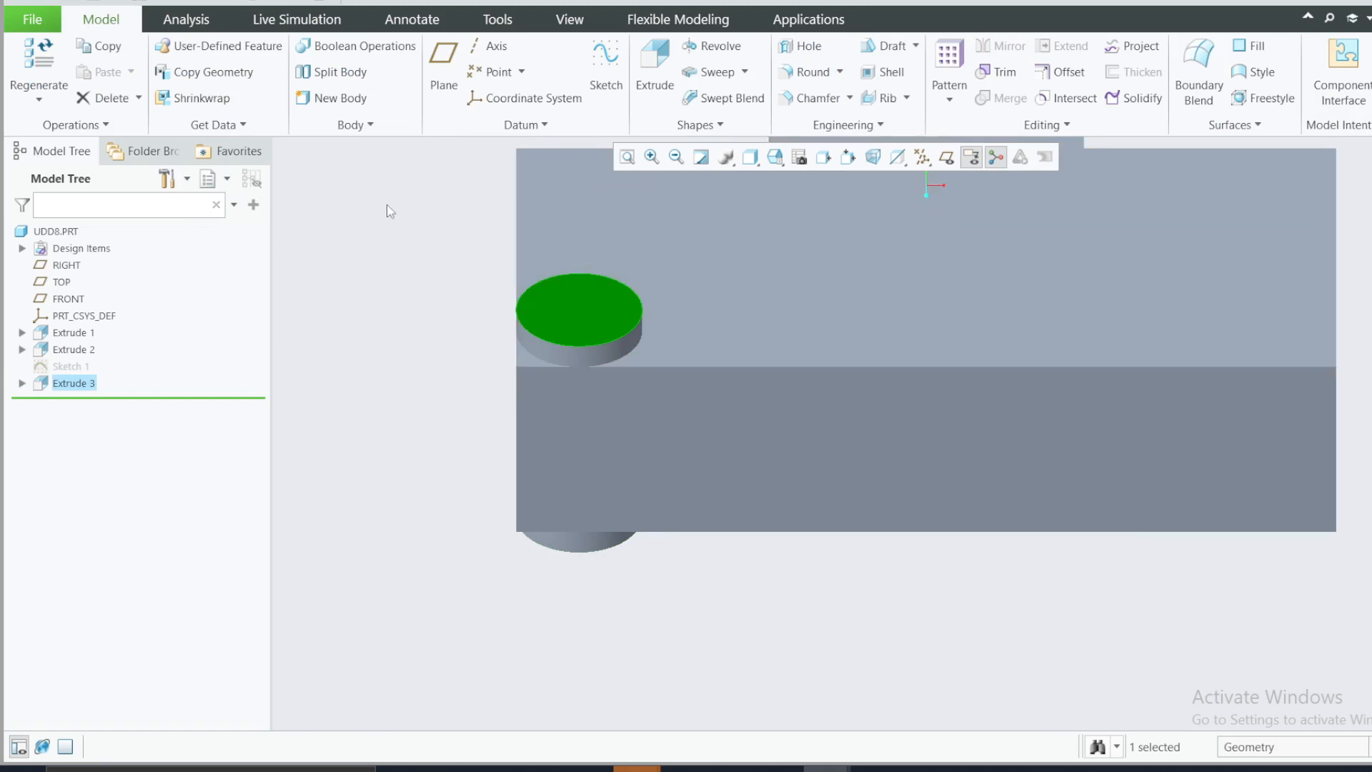
click(606, 66)
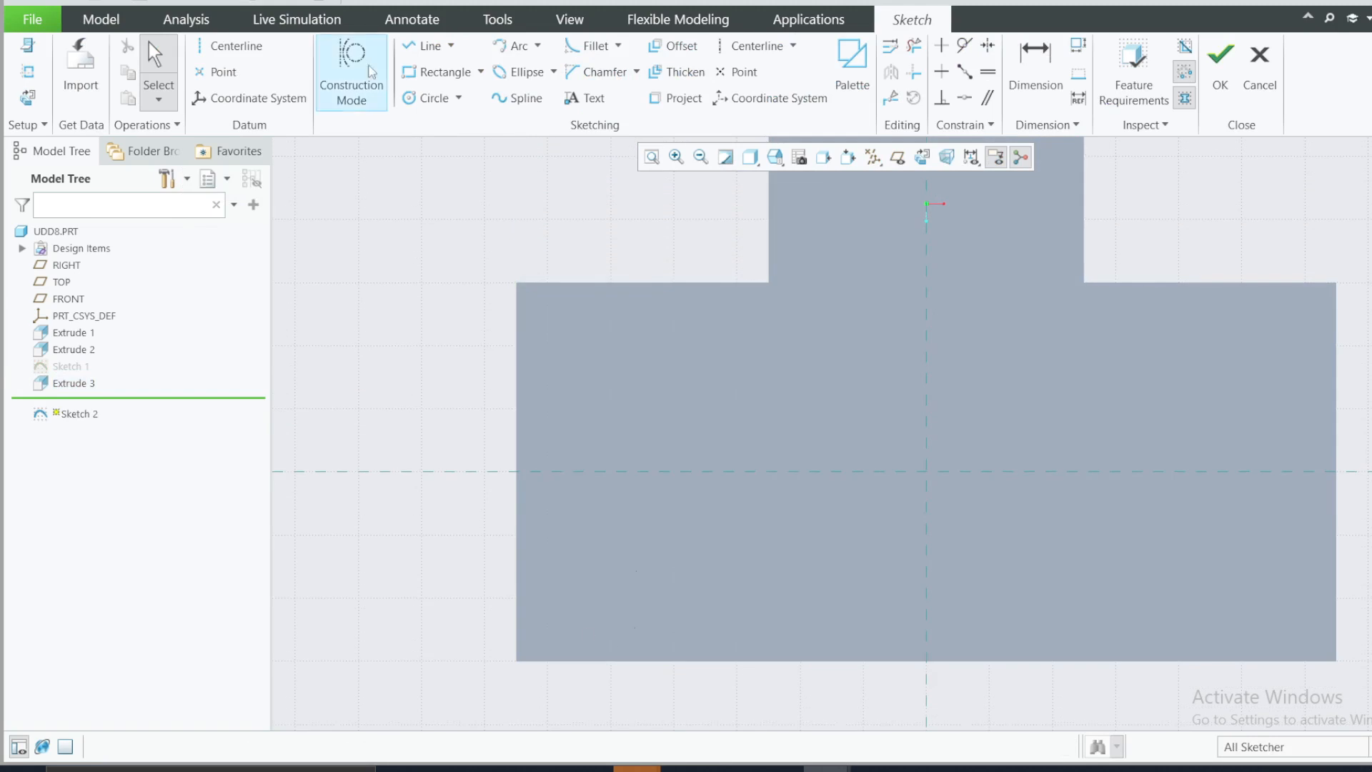
click(426, 98)
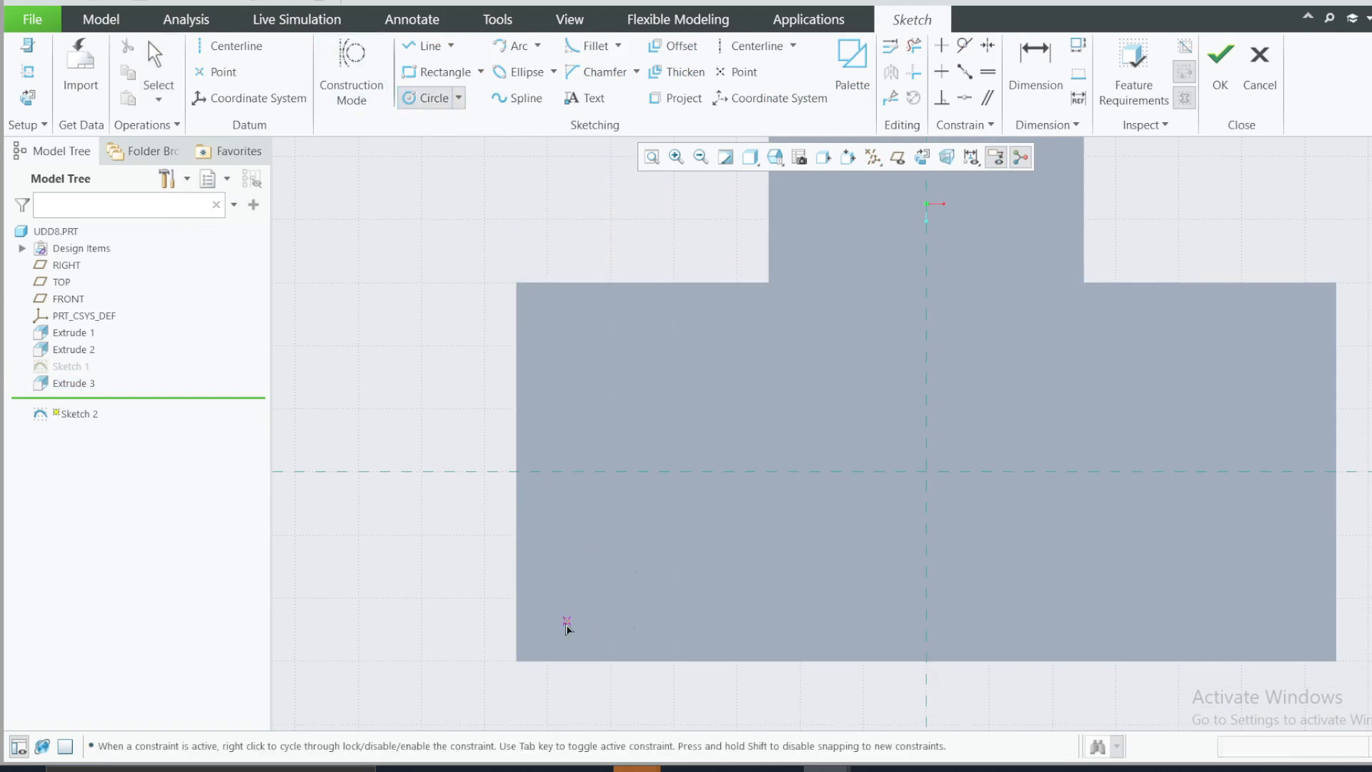
middle_drag(619, 604, 621, 551)
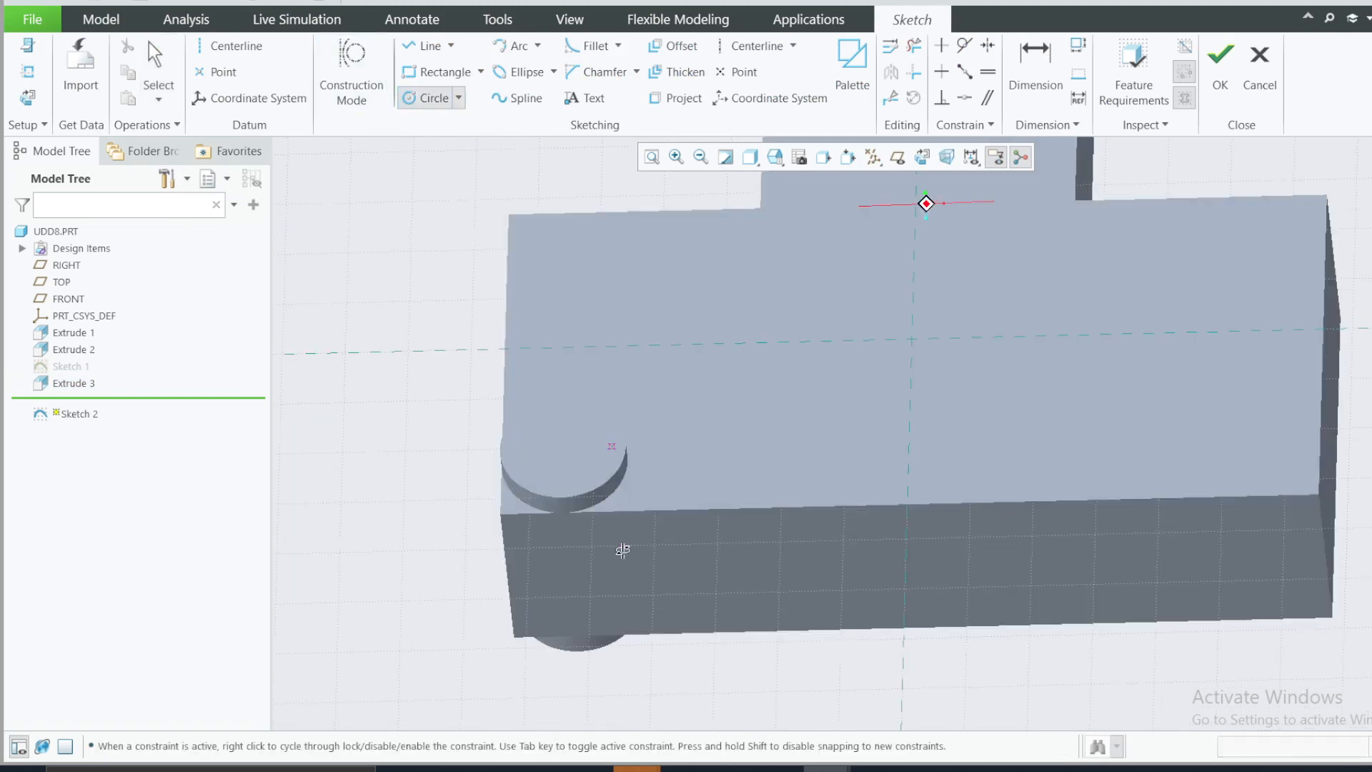
click(565, 456)
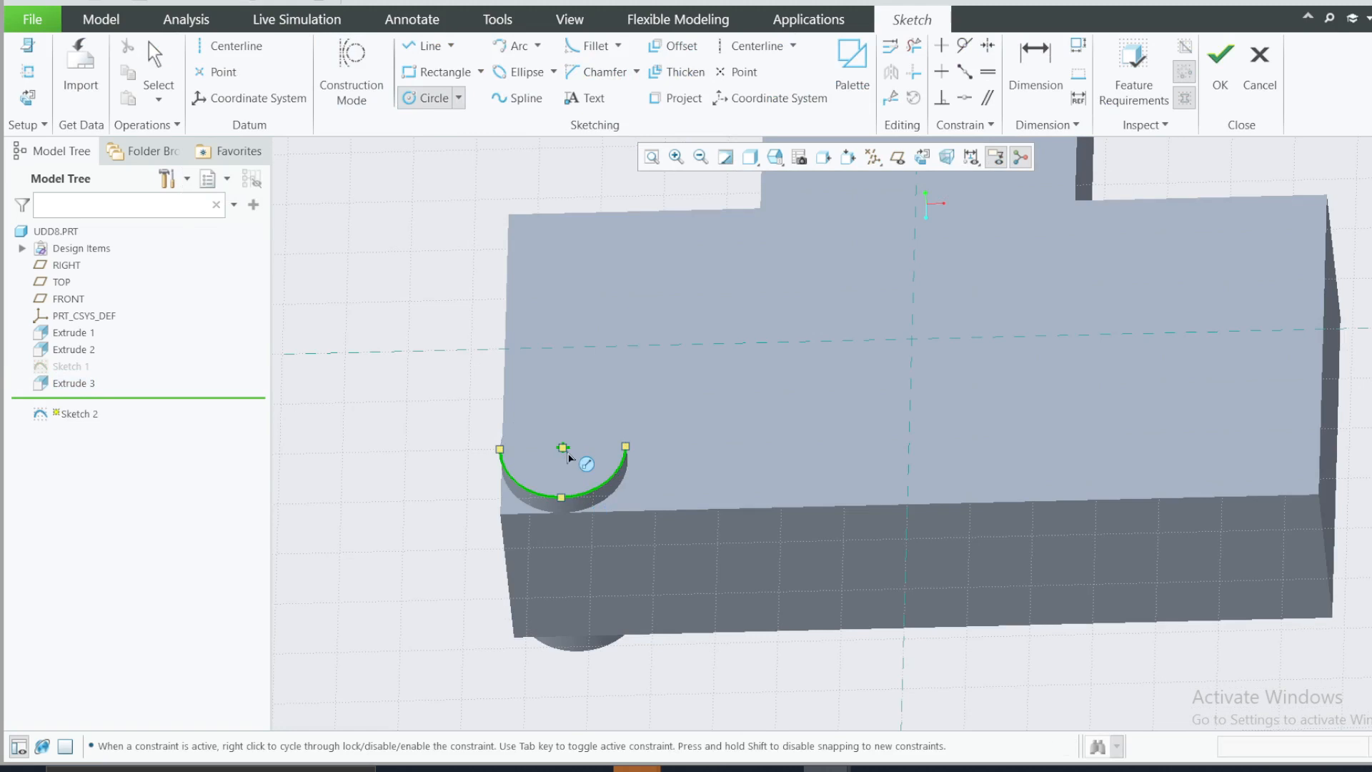
click(578, 478)
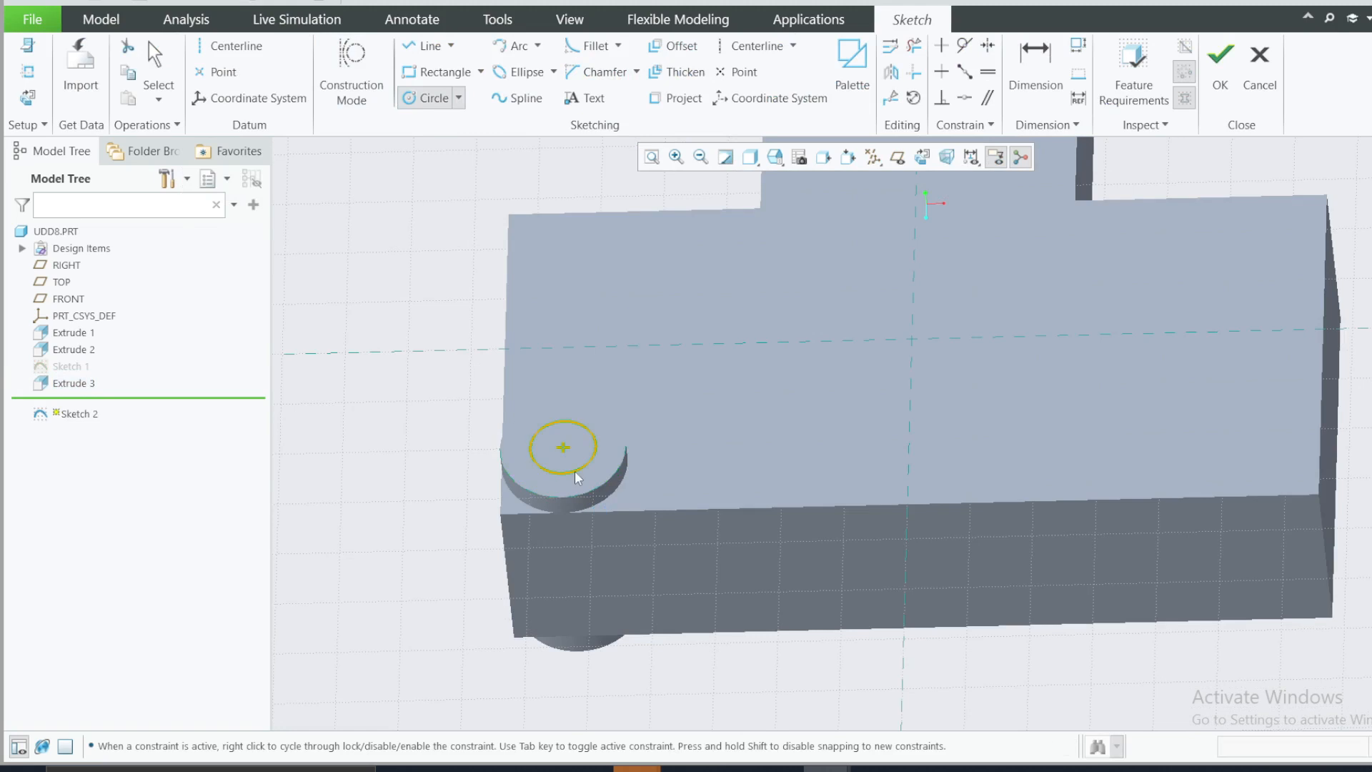
middle_click(664, 447)
Set the concentric circle's diameter to 10 and finish the sketch
double_click(499, 424)
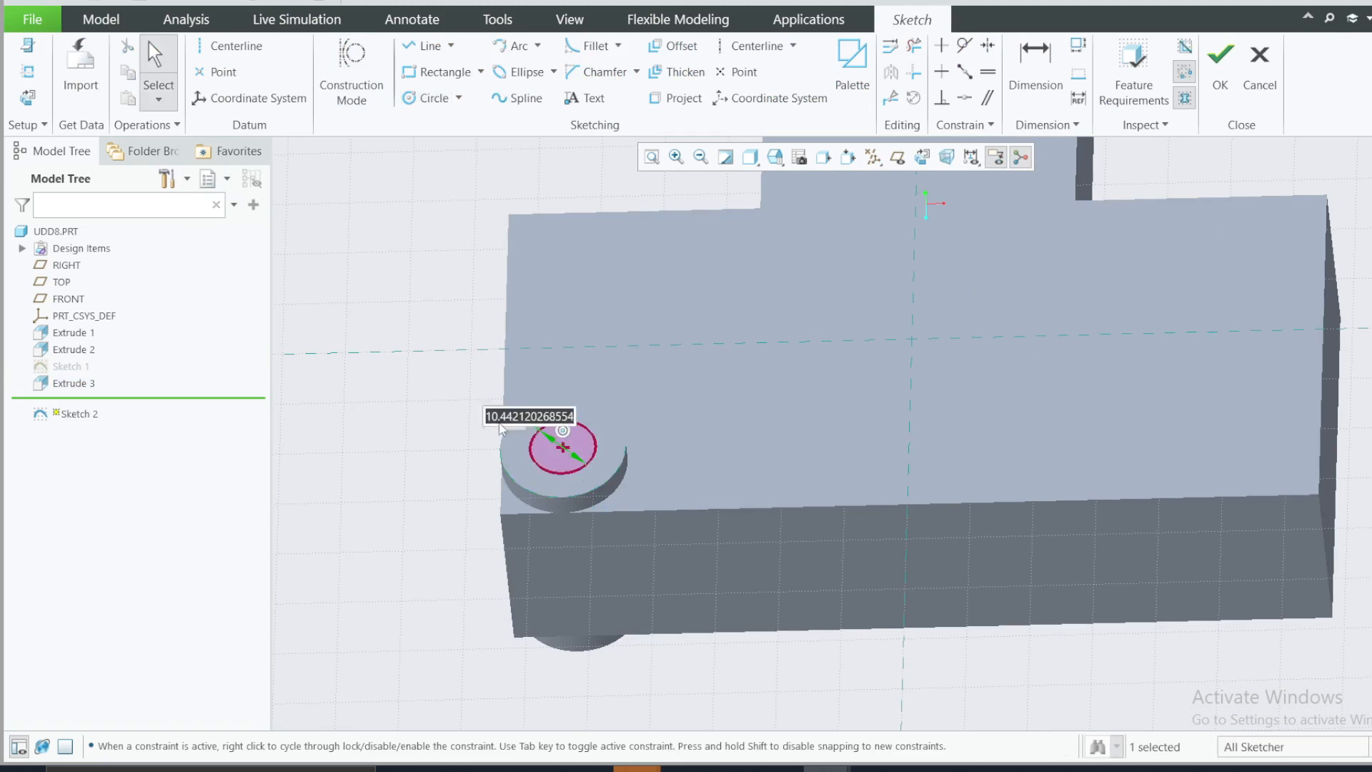
text(10)
key(Return)
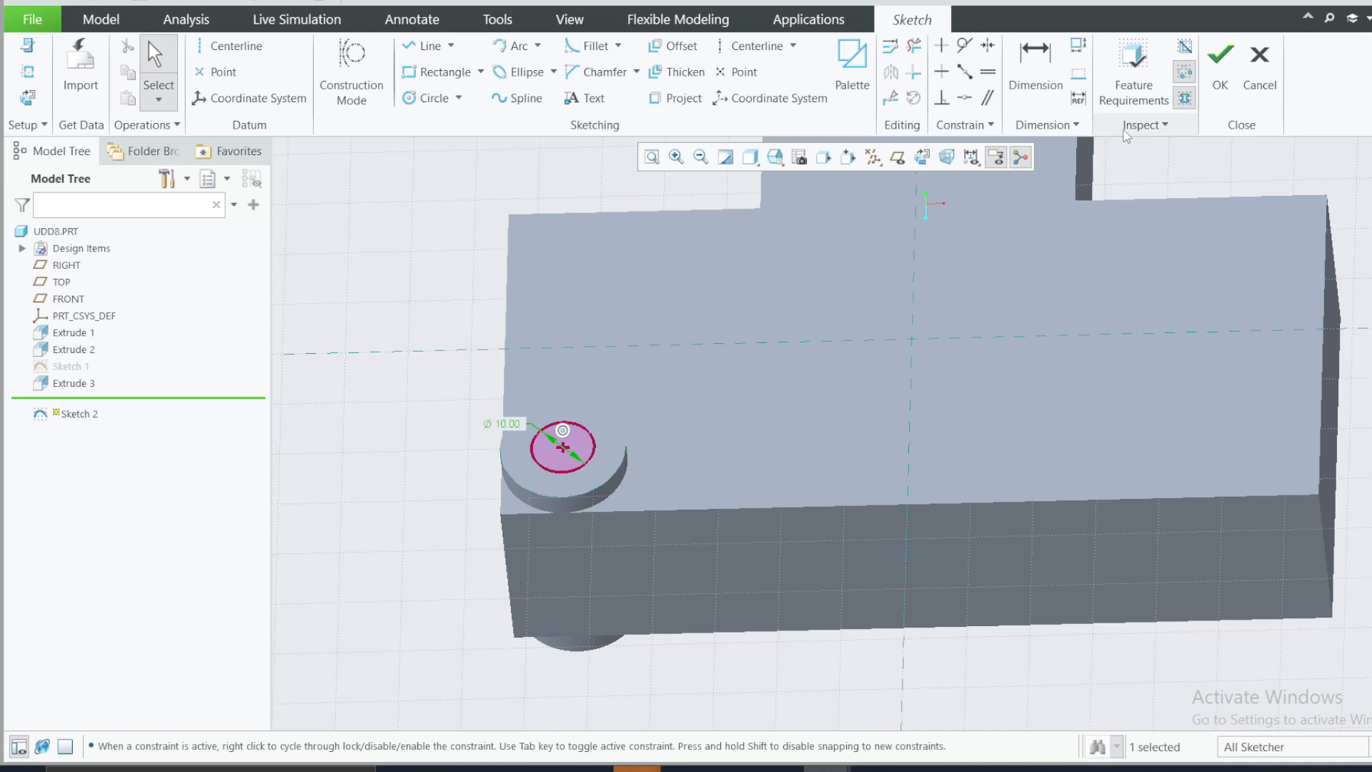
click(1230, 68)
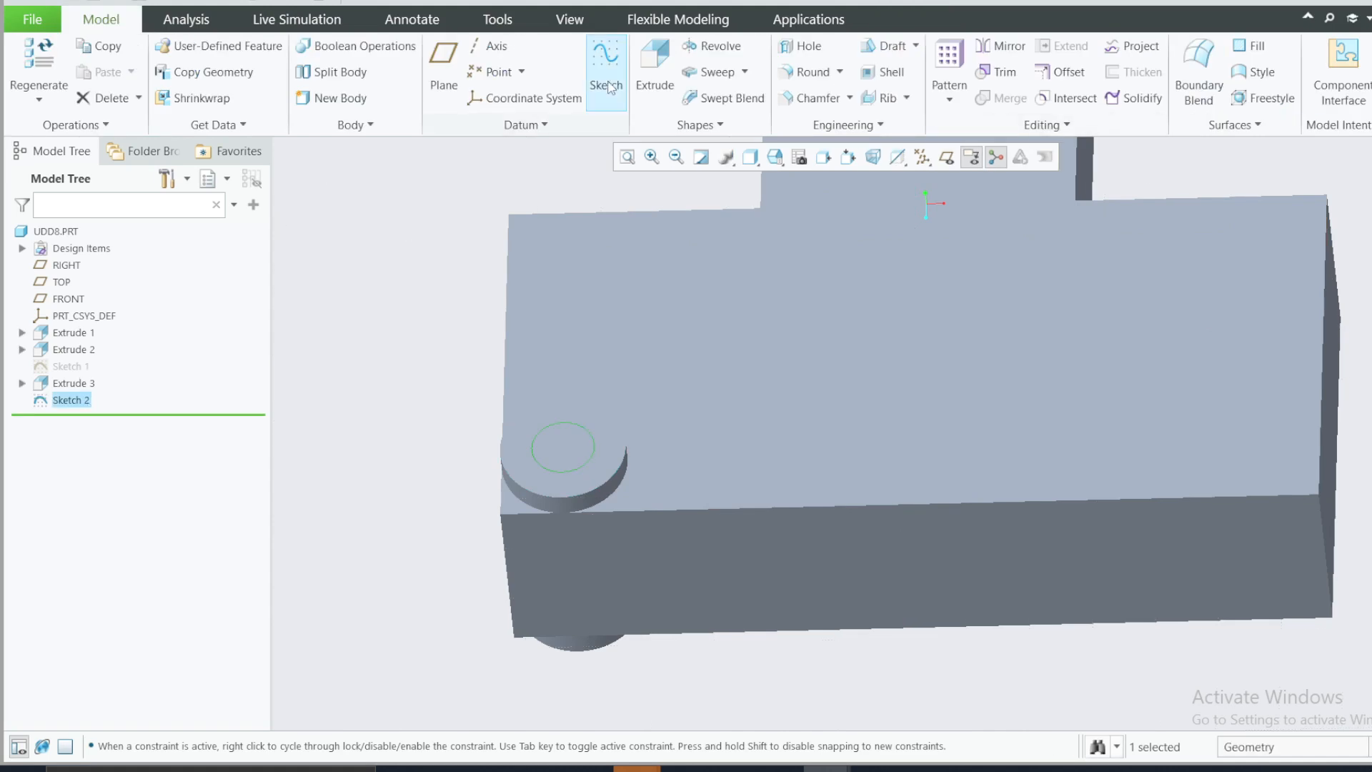
Try to extrude the 10-diameter circle sketch with the Through All depth option
click(655, 80)
click(386, 66)
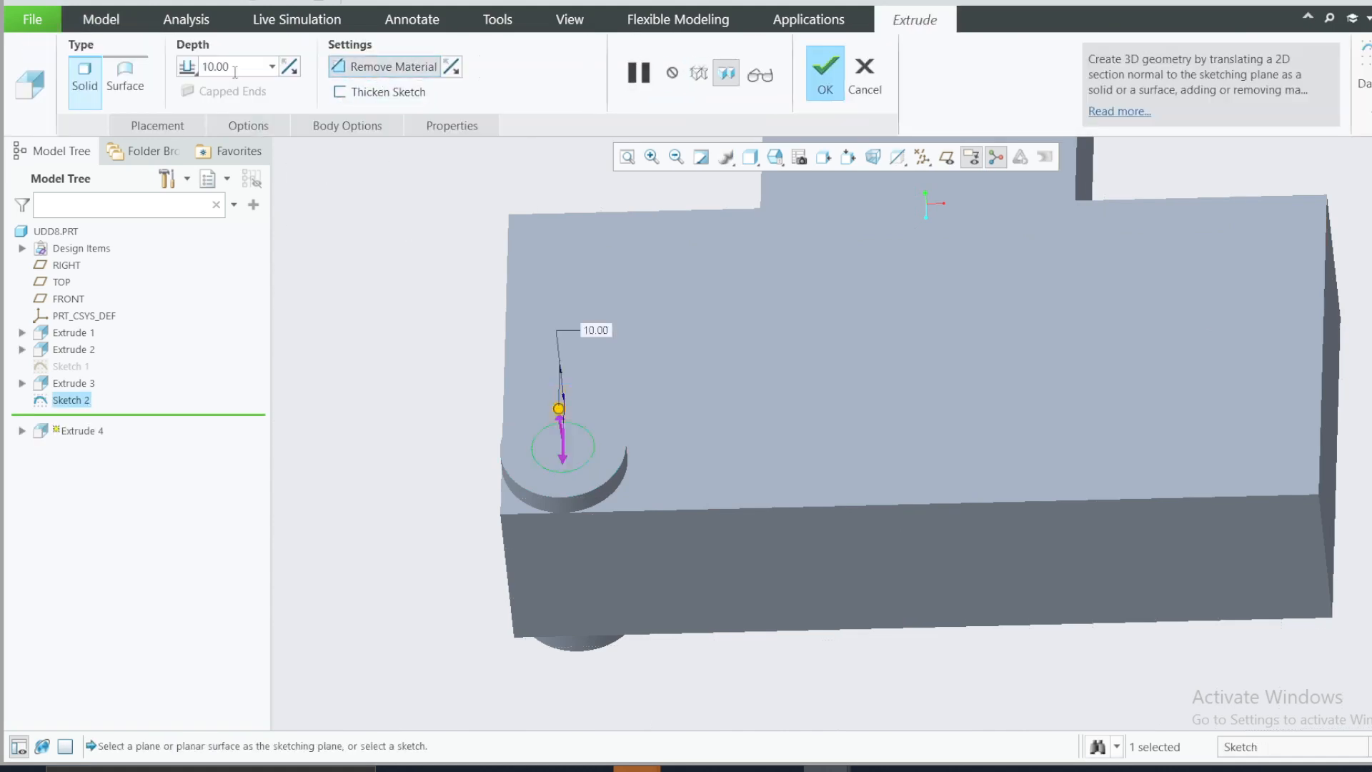
click(187, 67)
click(229, 146)
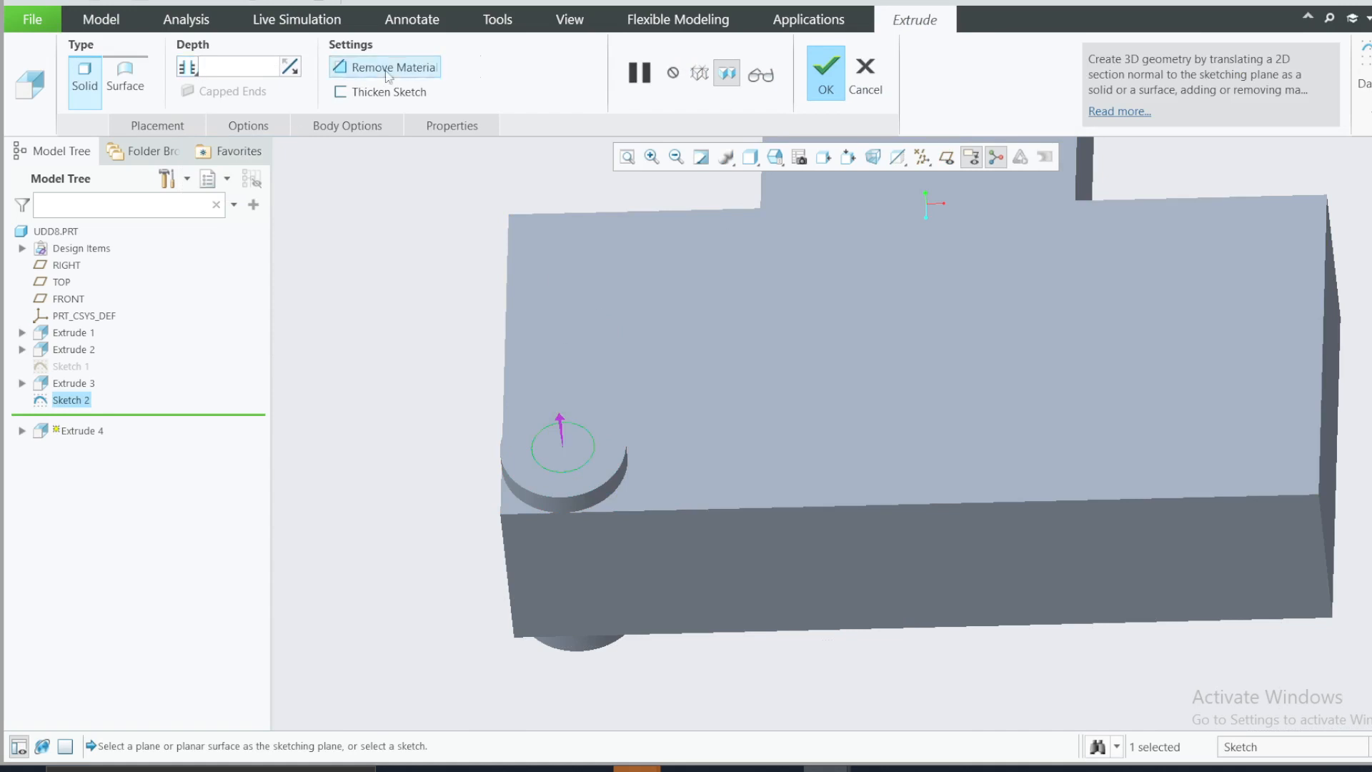
click(563, 429)
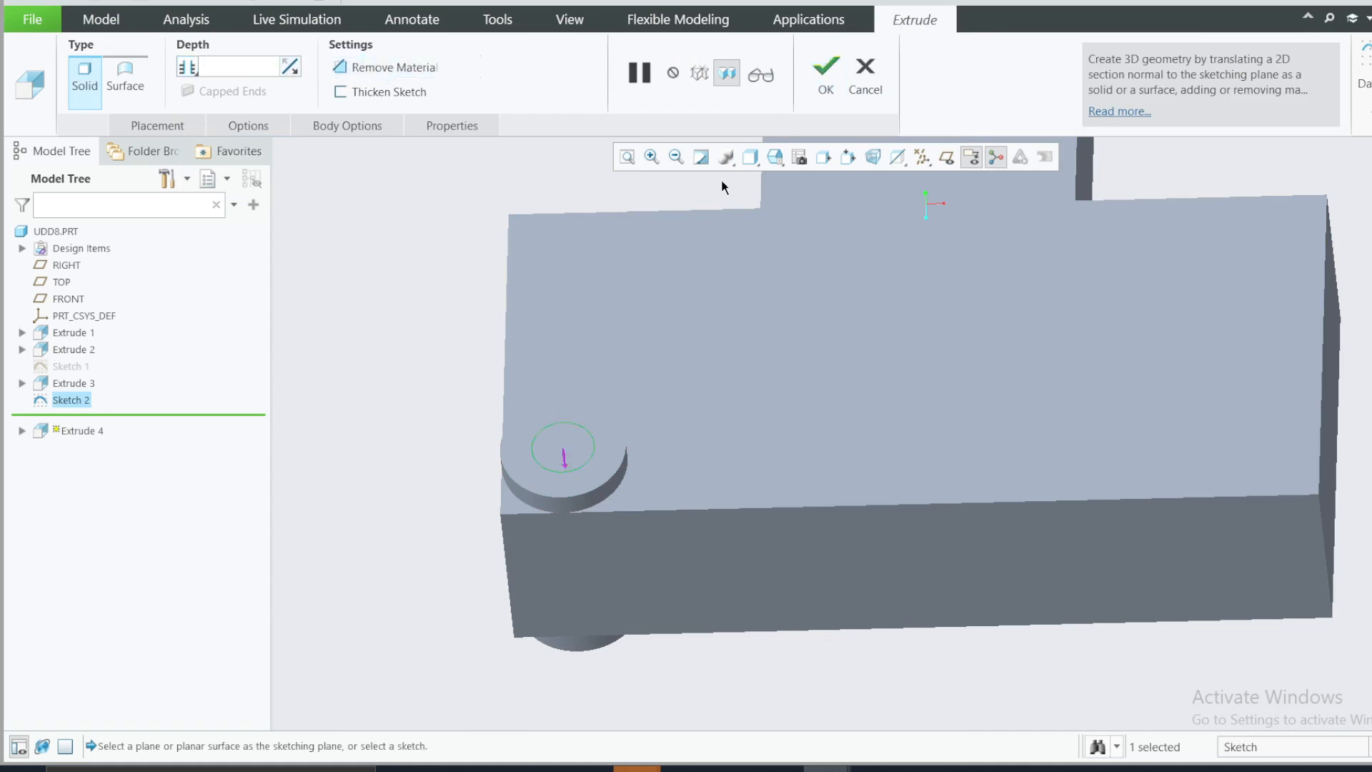
click(829, 71)
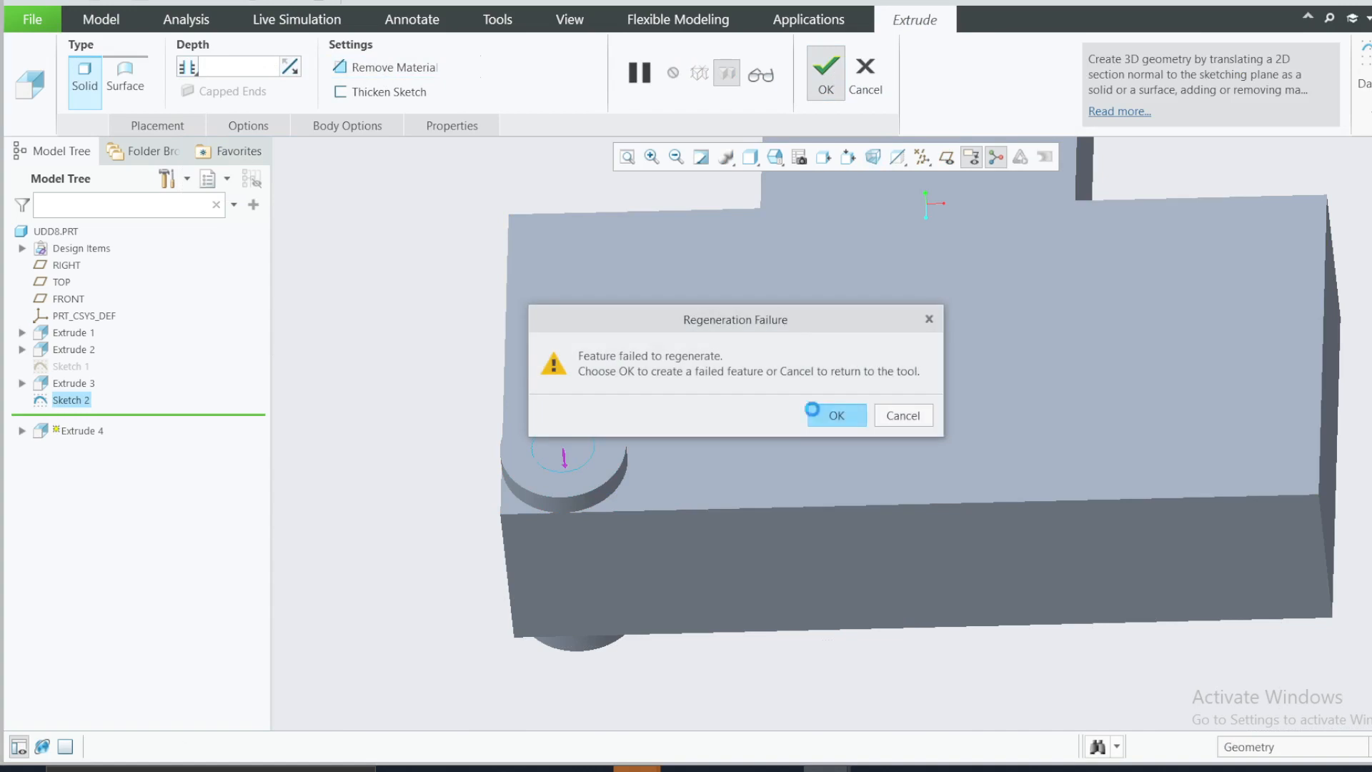
click(836, 415)
Delete the failed extrude feature made from the hole sketch
right_click(83, 423)
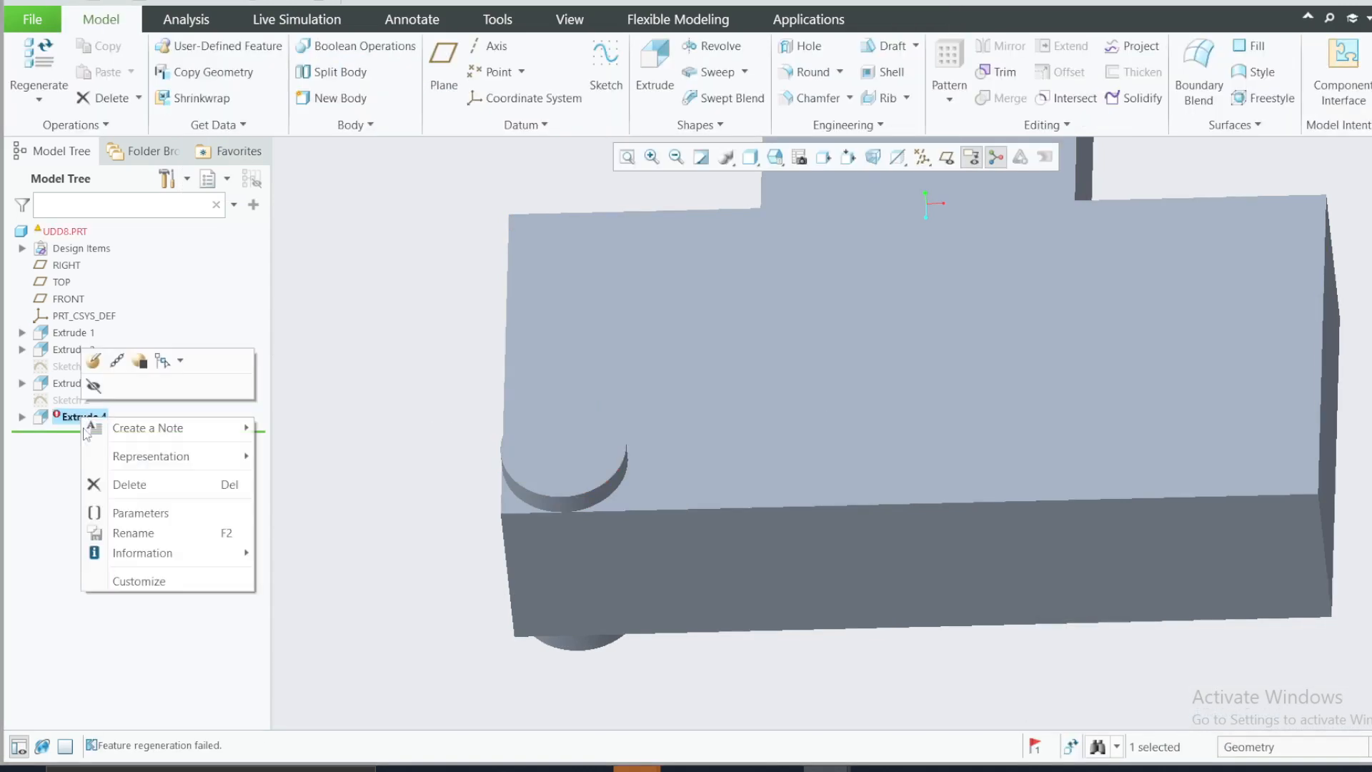
click(123, 483)
click(691, 407)
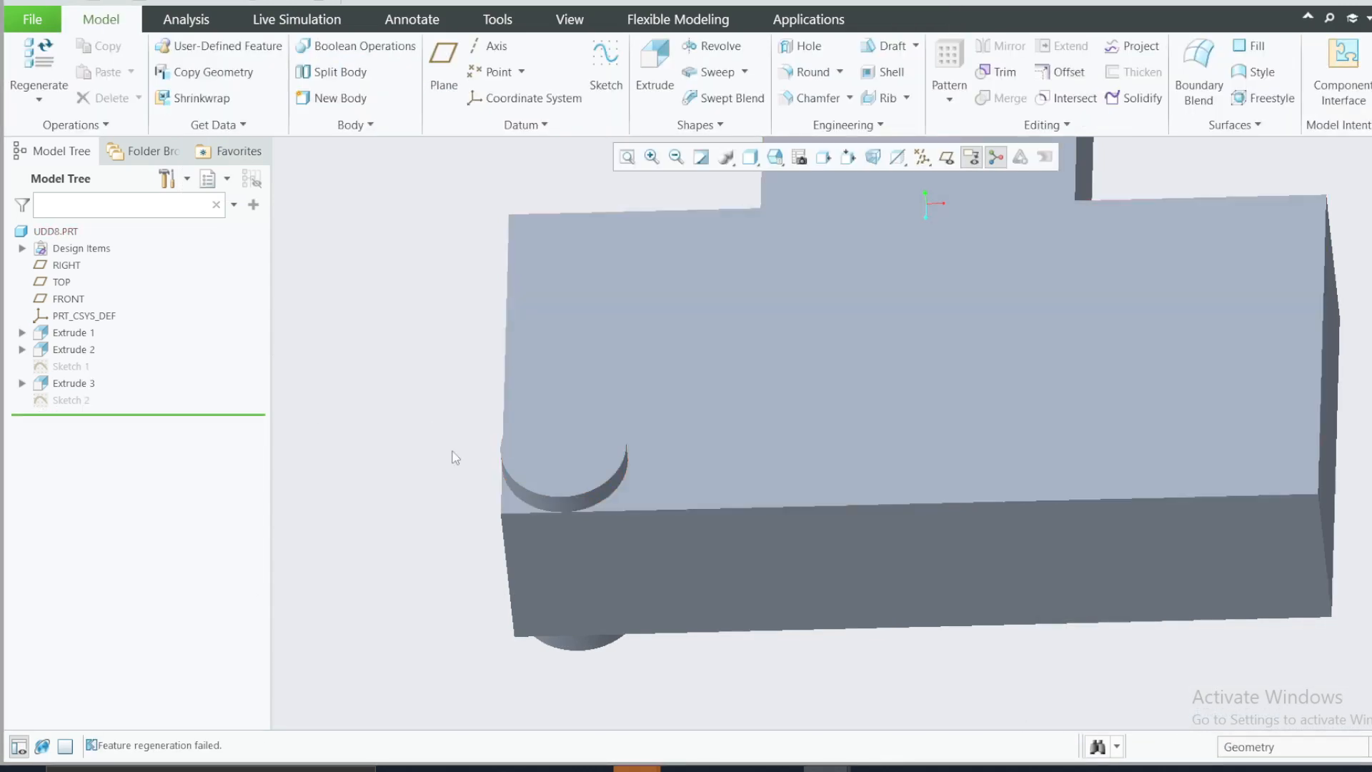
Extrude the circle sketch as a Remove Material cut with Through All depth to make the corner boss's hole
click(54, 399)
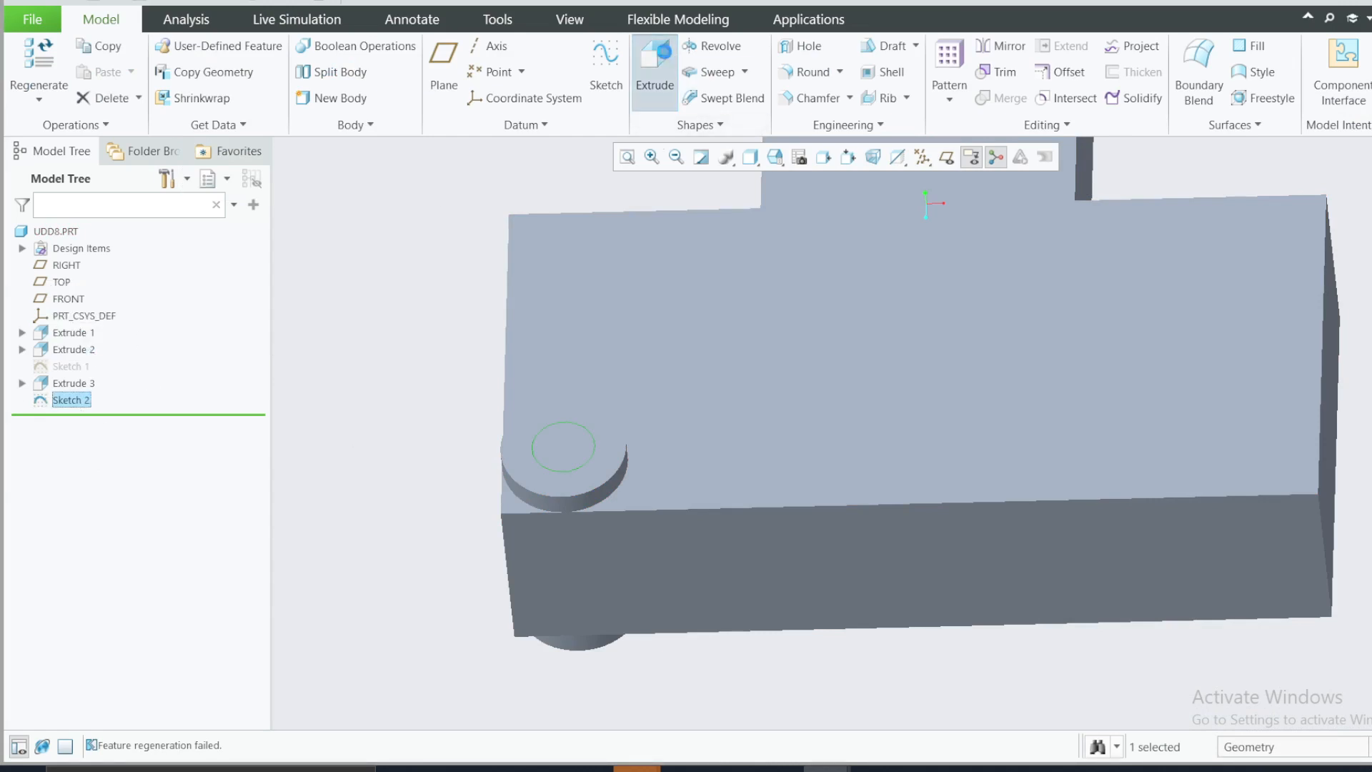
click(655, 68)
click(377, 69)
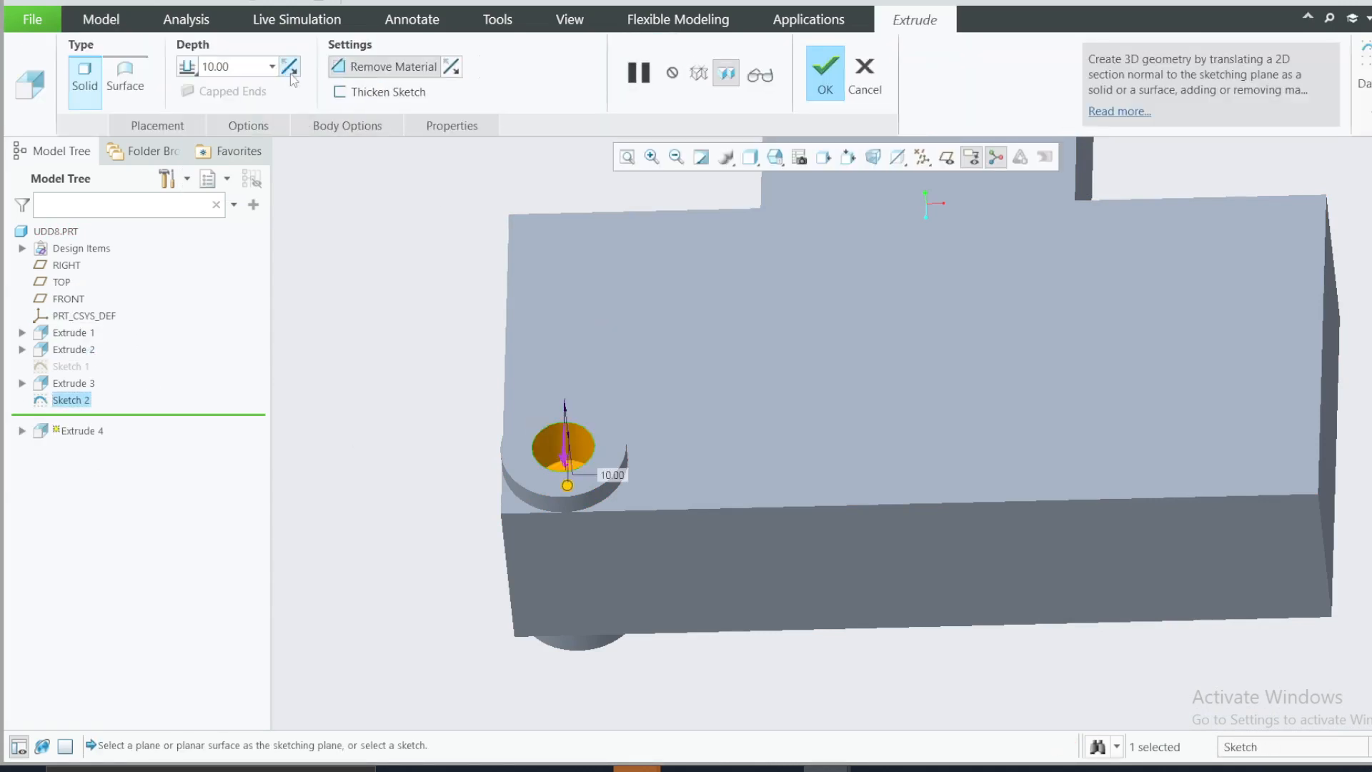
click(190, 67)
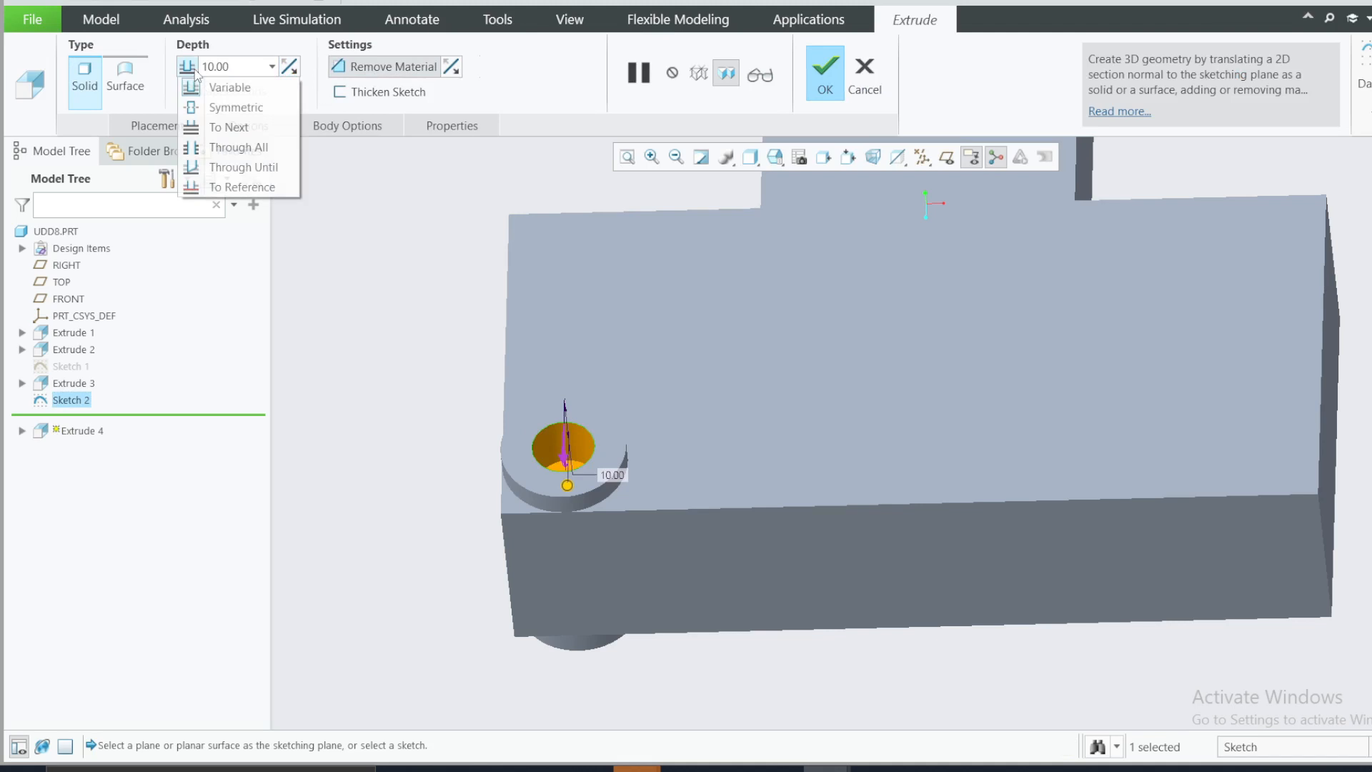
click(219, 145)
click(826, 71)
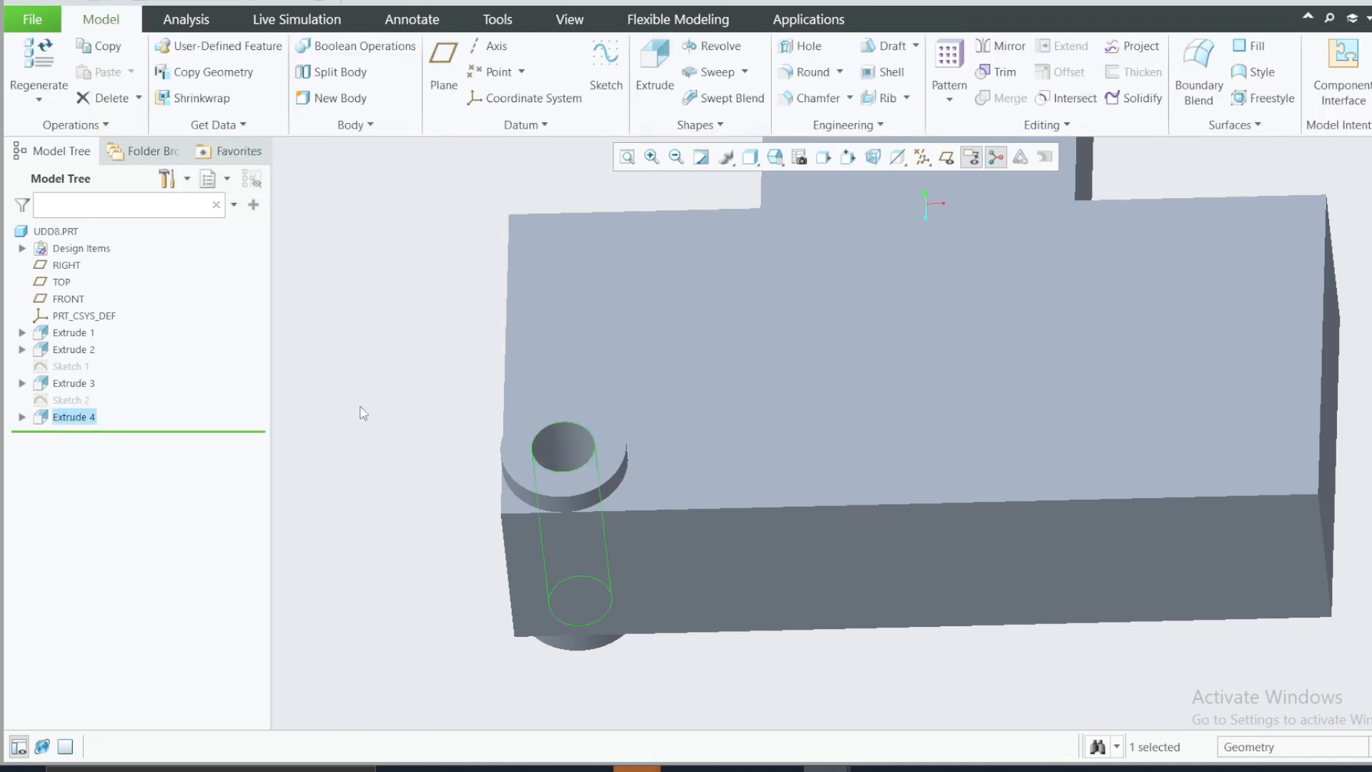
click(422, 389)
Create a datum plane midway between the base block's long front face and its opposite rear shoulder face
scroll(423, 384, down, 2)
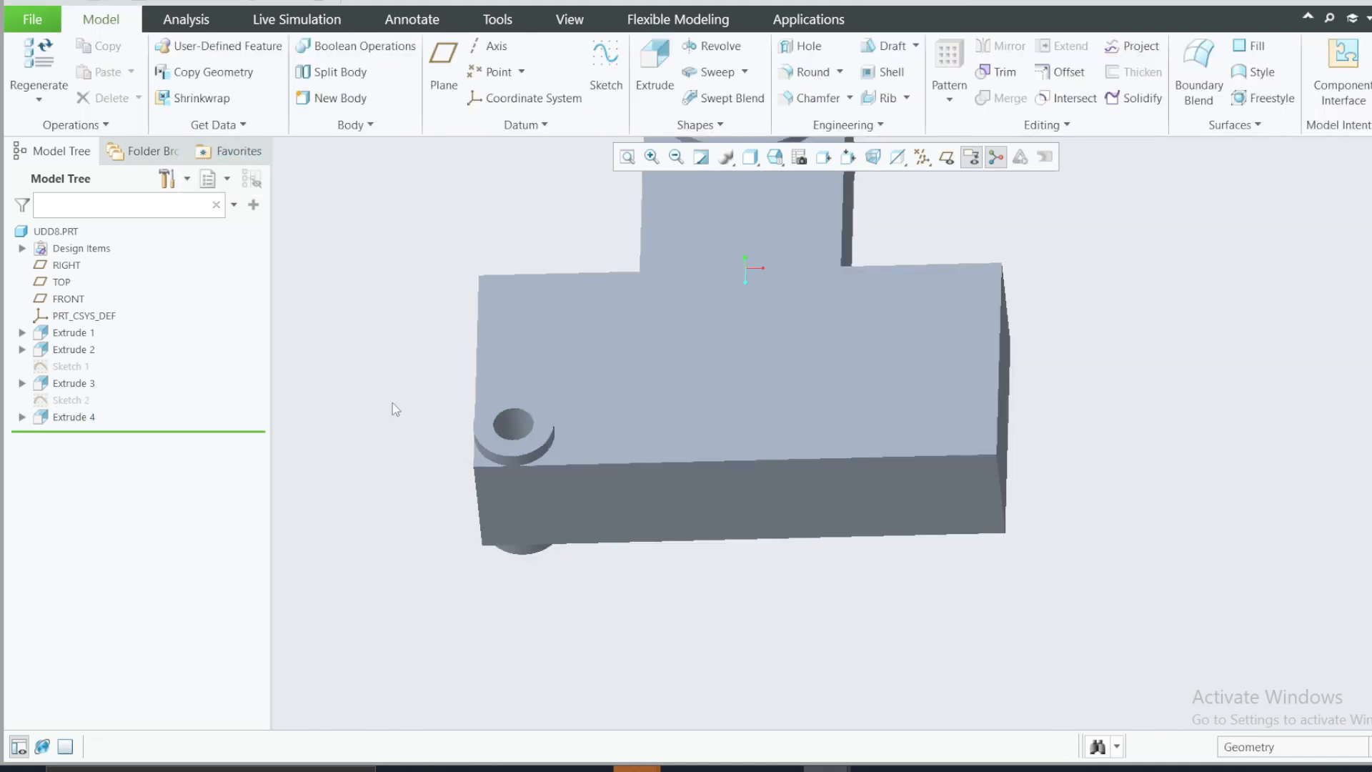
click(541, 491)
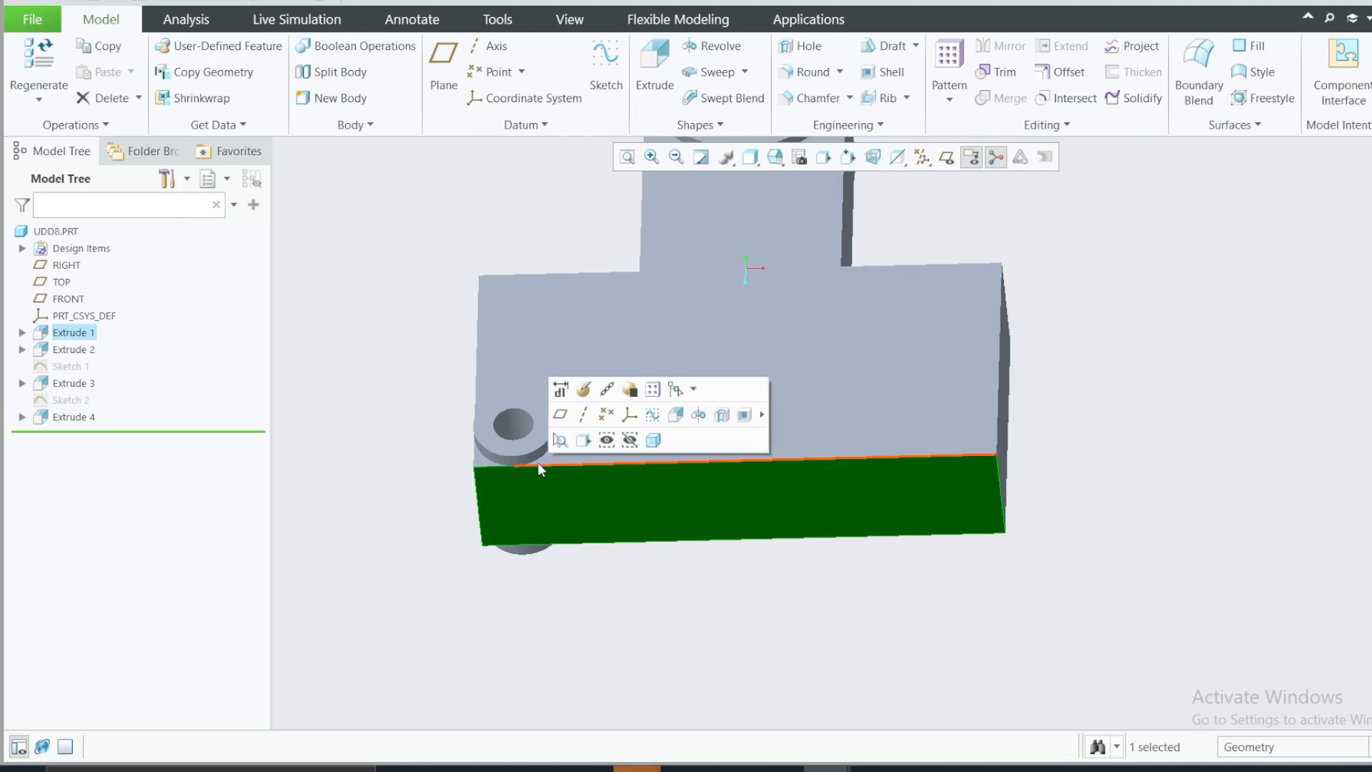
click(1151, 236)
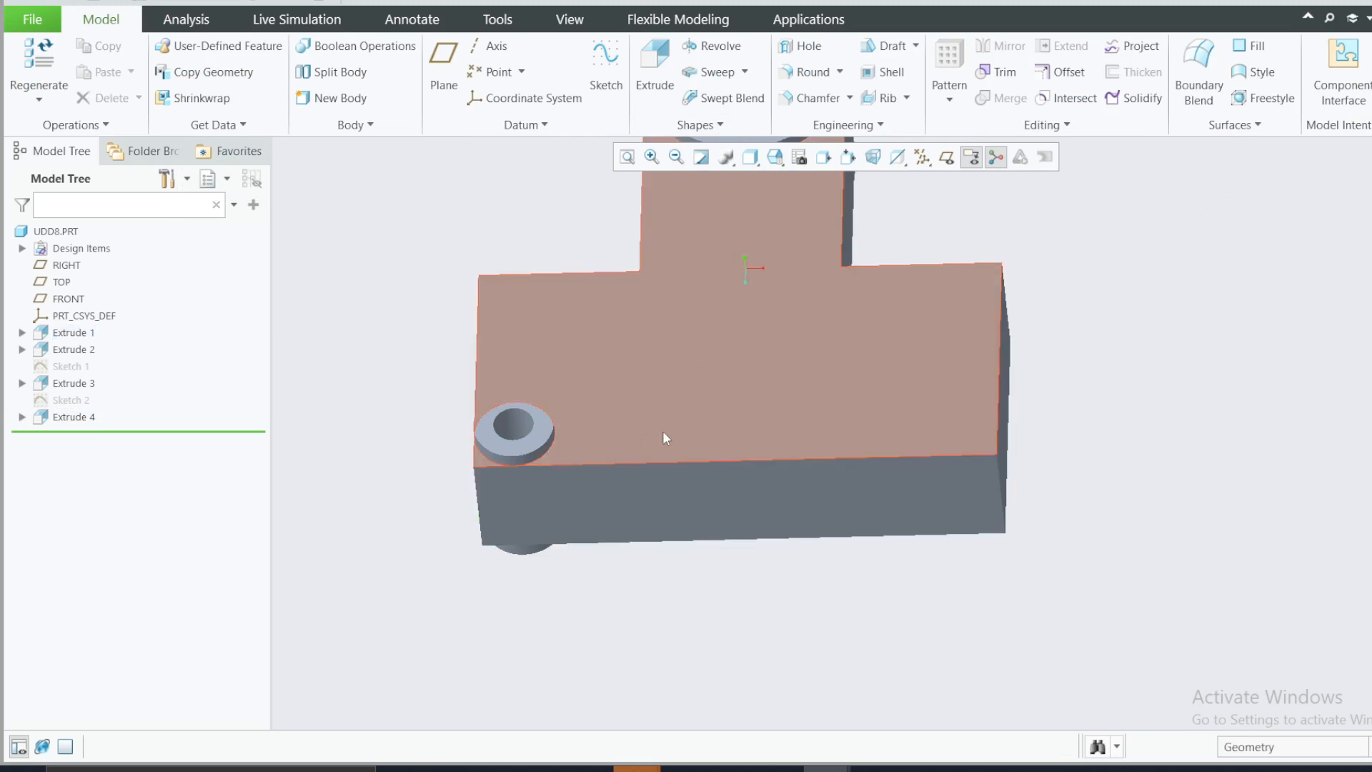
middle_drag(663, 430, 705, 577)
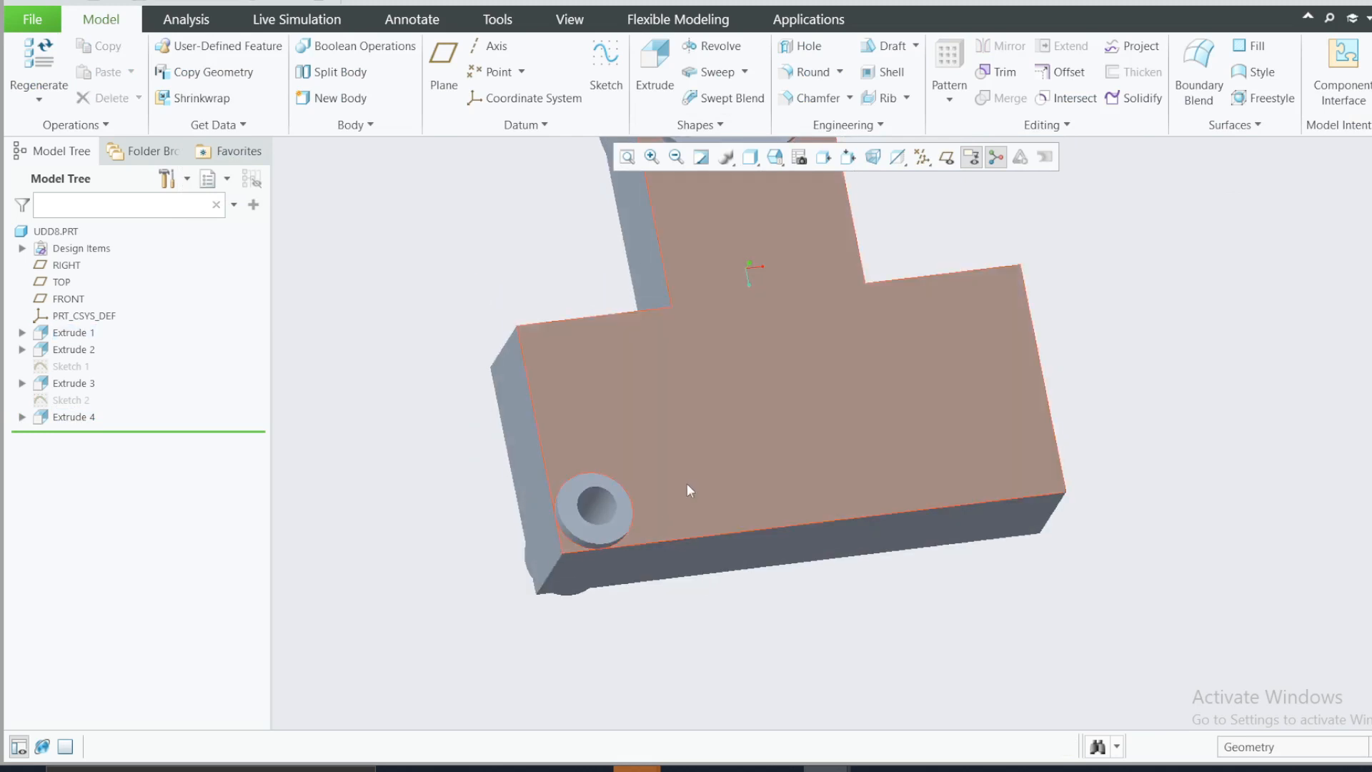
middle_drag(688, 486, 579, 532)
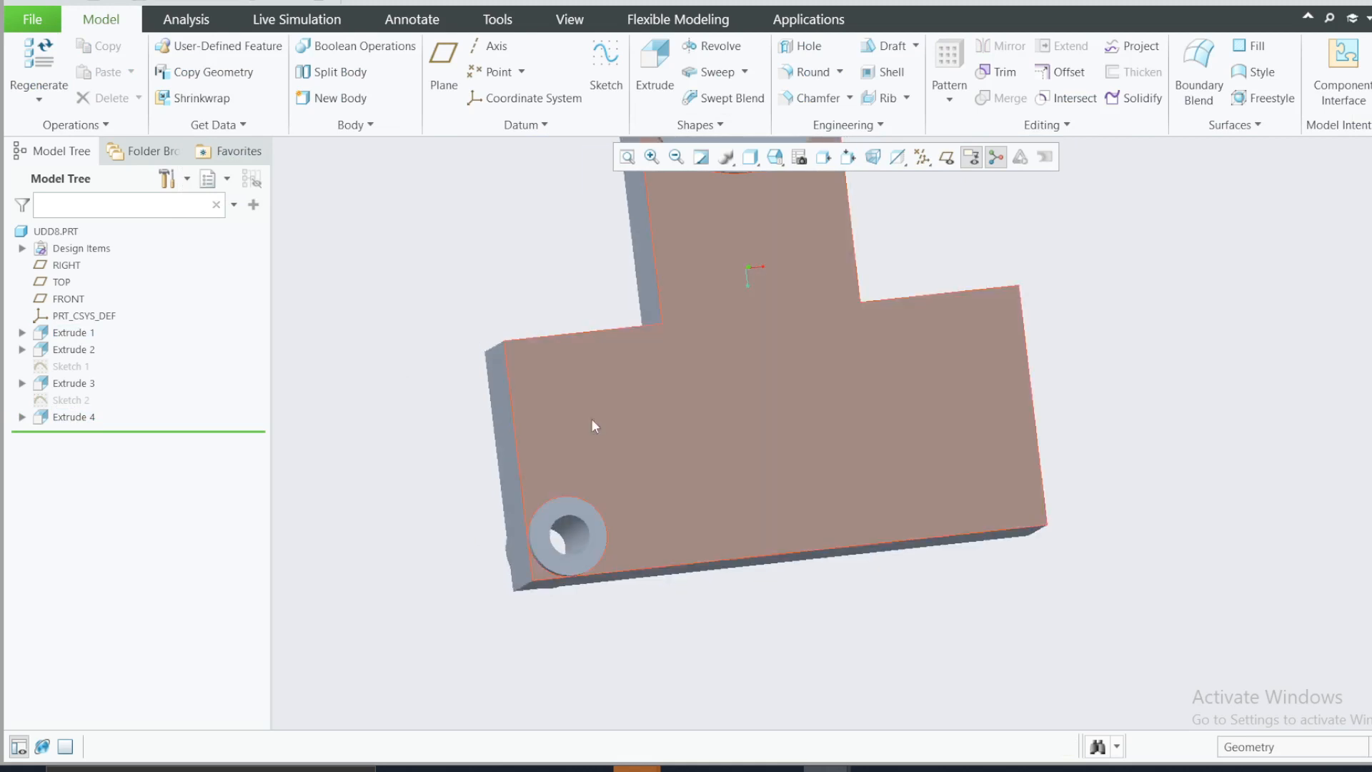
middle_drag(469, 476, 467, 416)
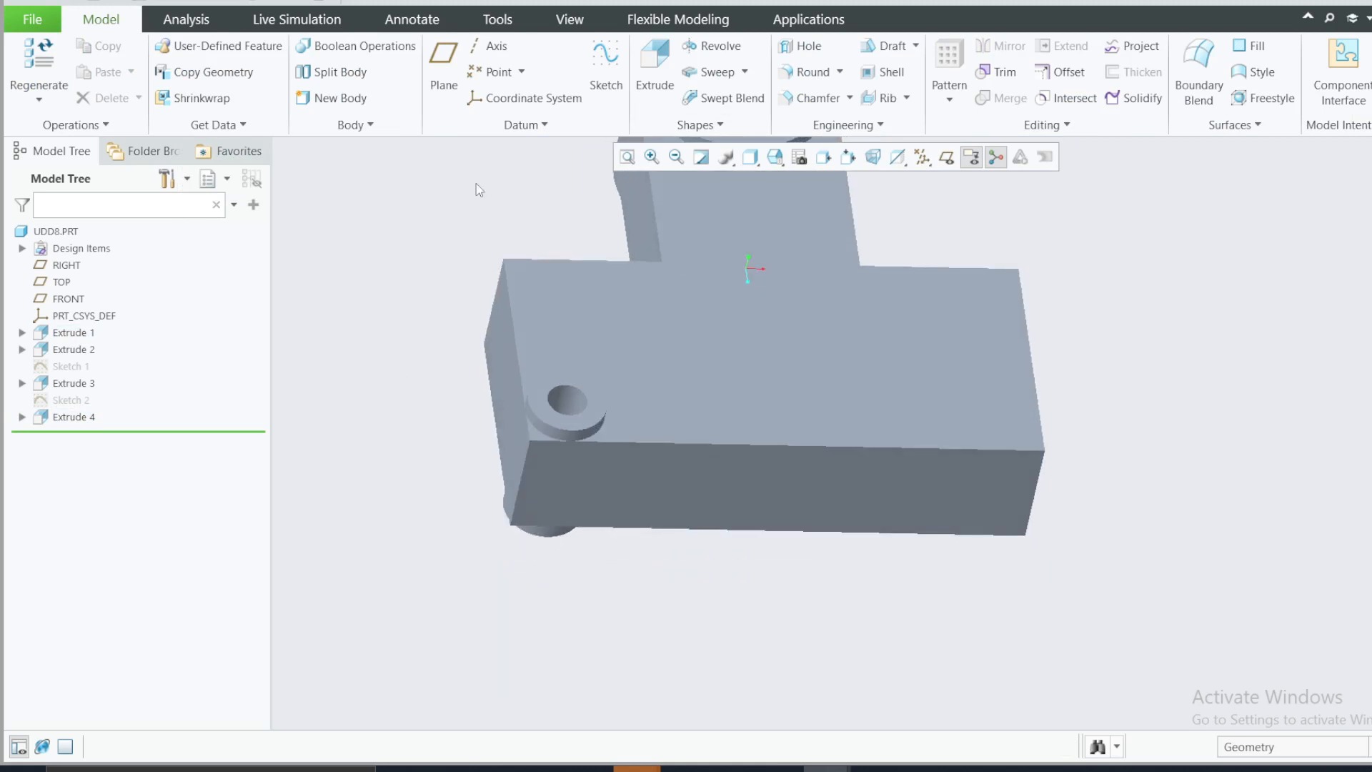
click(444, 67)
click(669, 461)
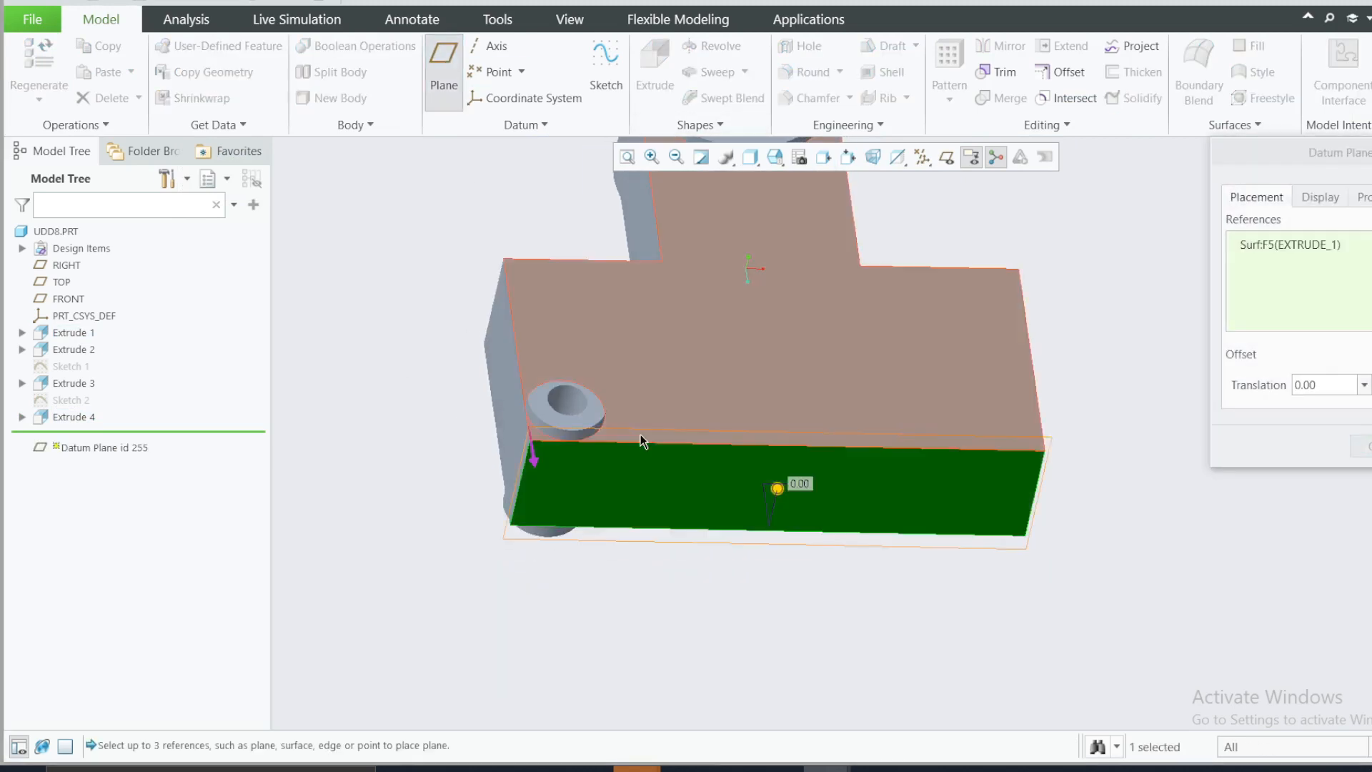
middle_drag(561, 383, 612, 486)
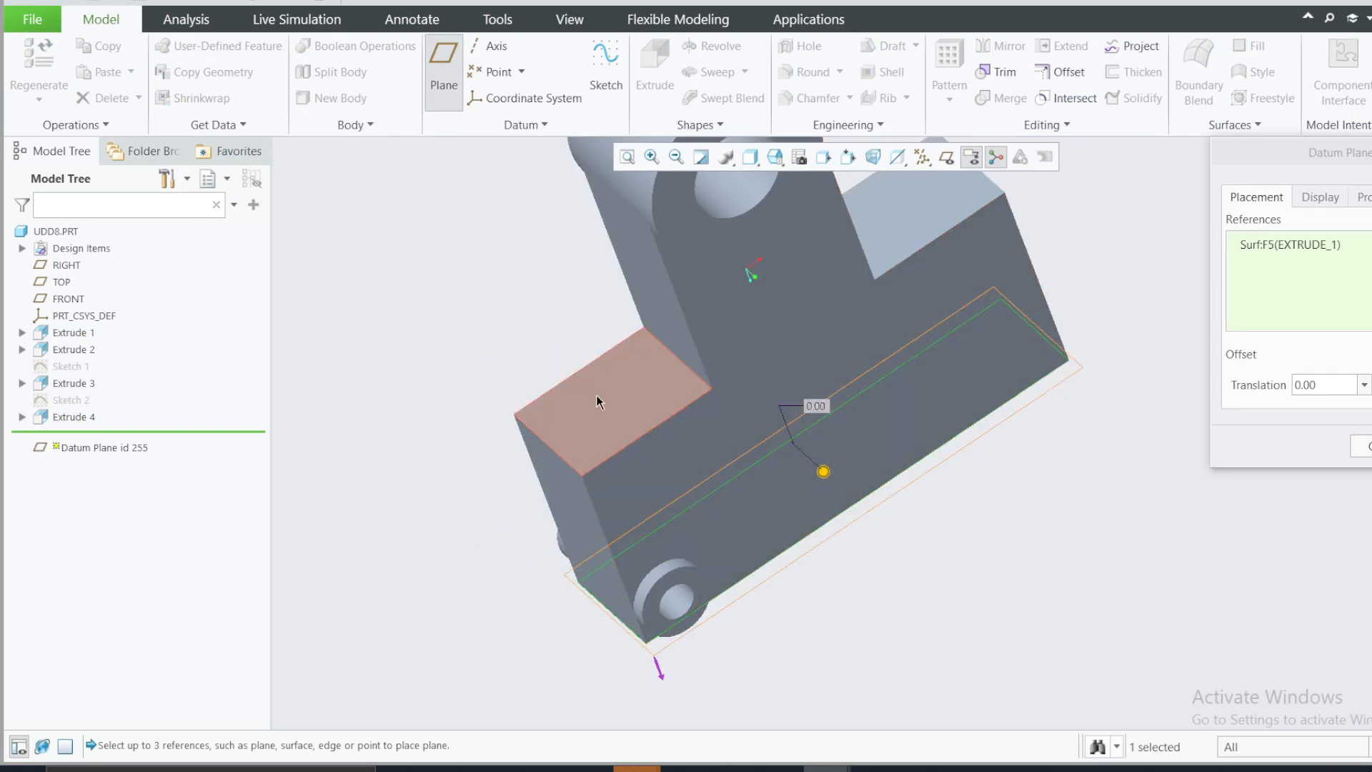
ctrl+click(611, 398)
middle_drag(757, 533, 636, 425)
middle_click(693, 317)
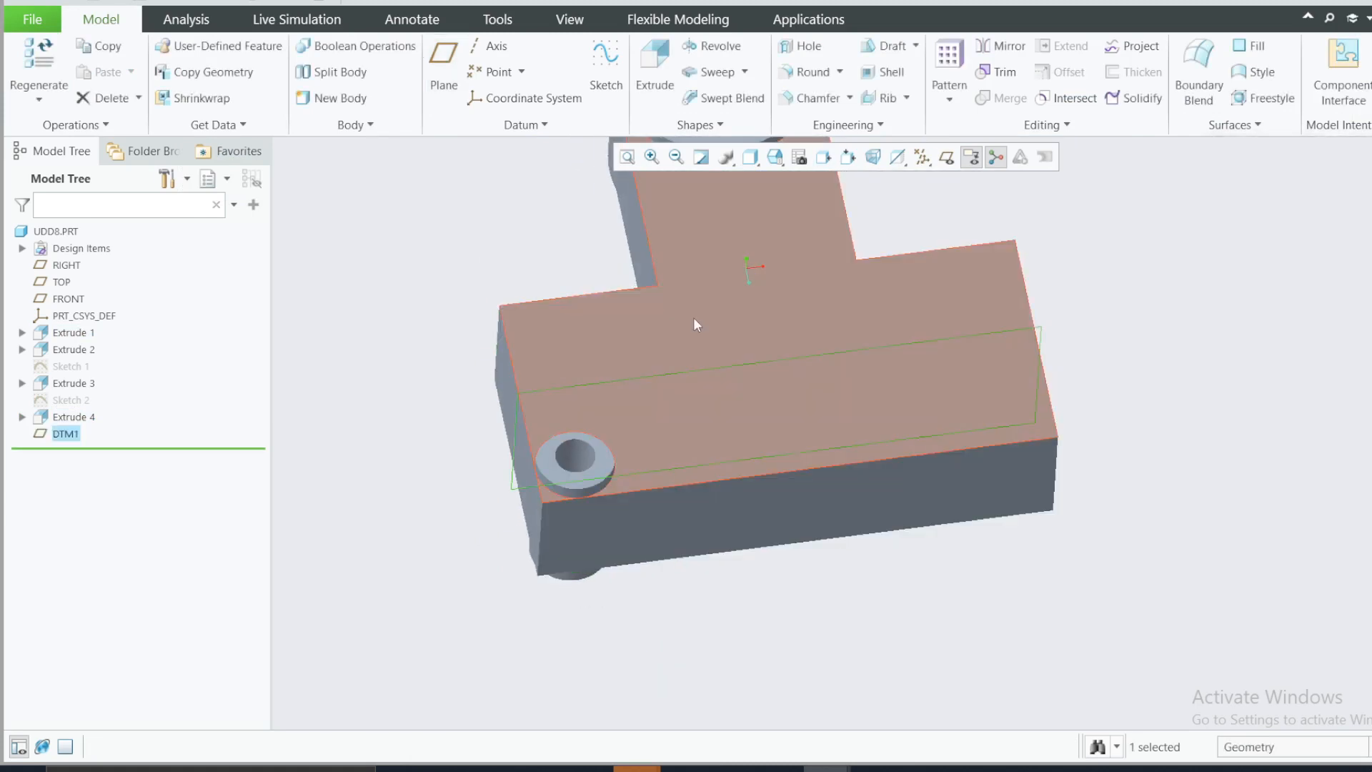
Create a second datum plane midway between the base block's two end faces
click(444, 71)
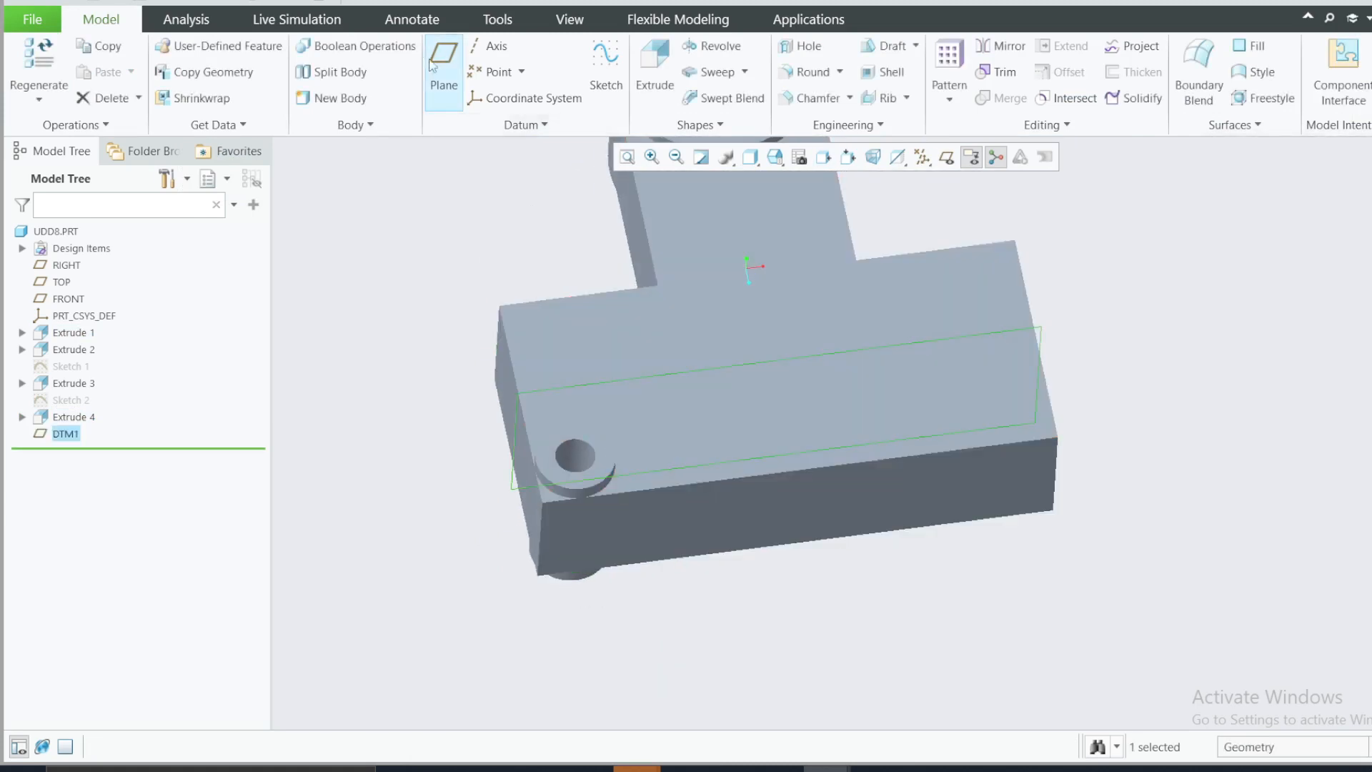
click(530, 508)
middle_drag(552, 575, 956, 422)
ctrl+click(1003, 424)
middle_click(1335, 471)
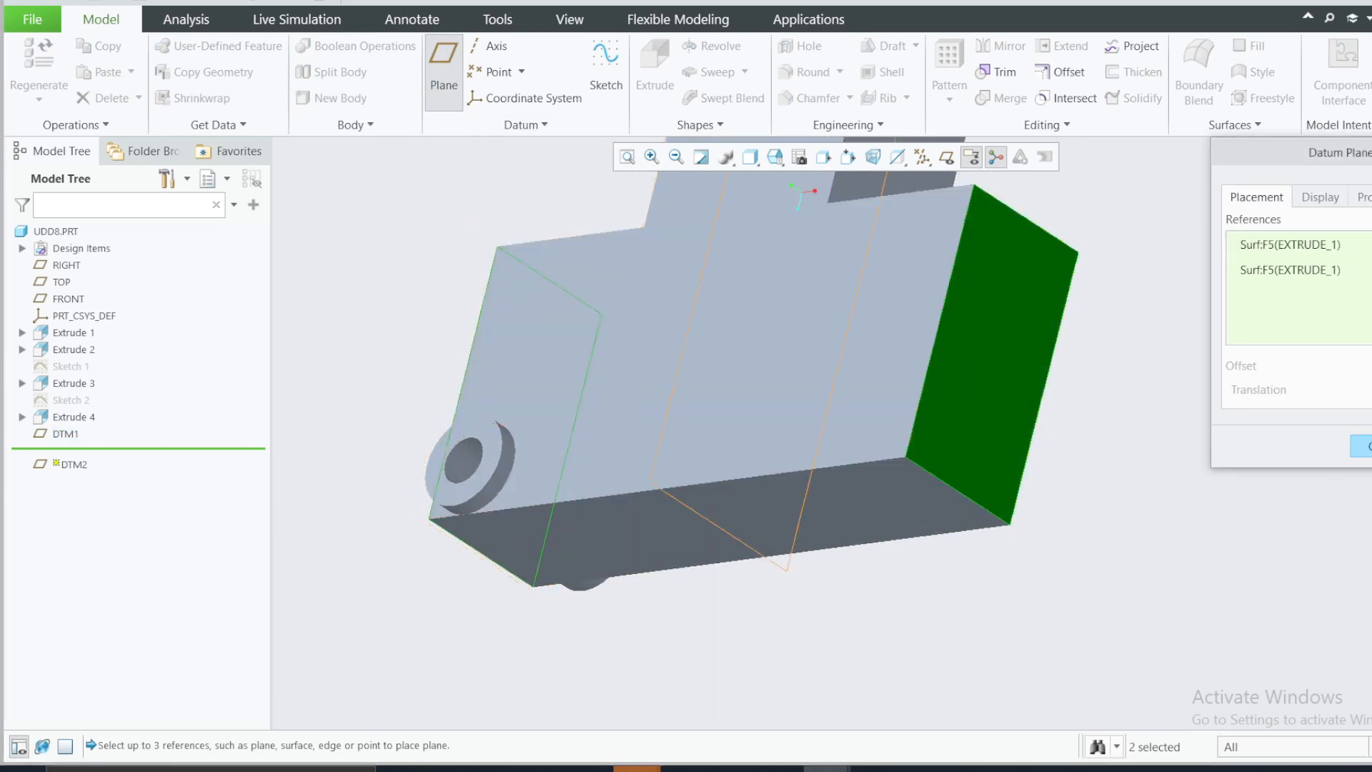
middle_drag(786, 470, 486, 305)
click(437, 304)
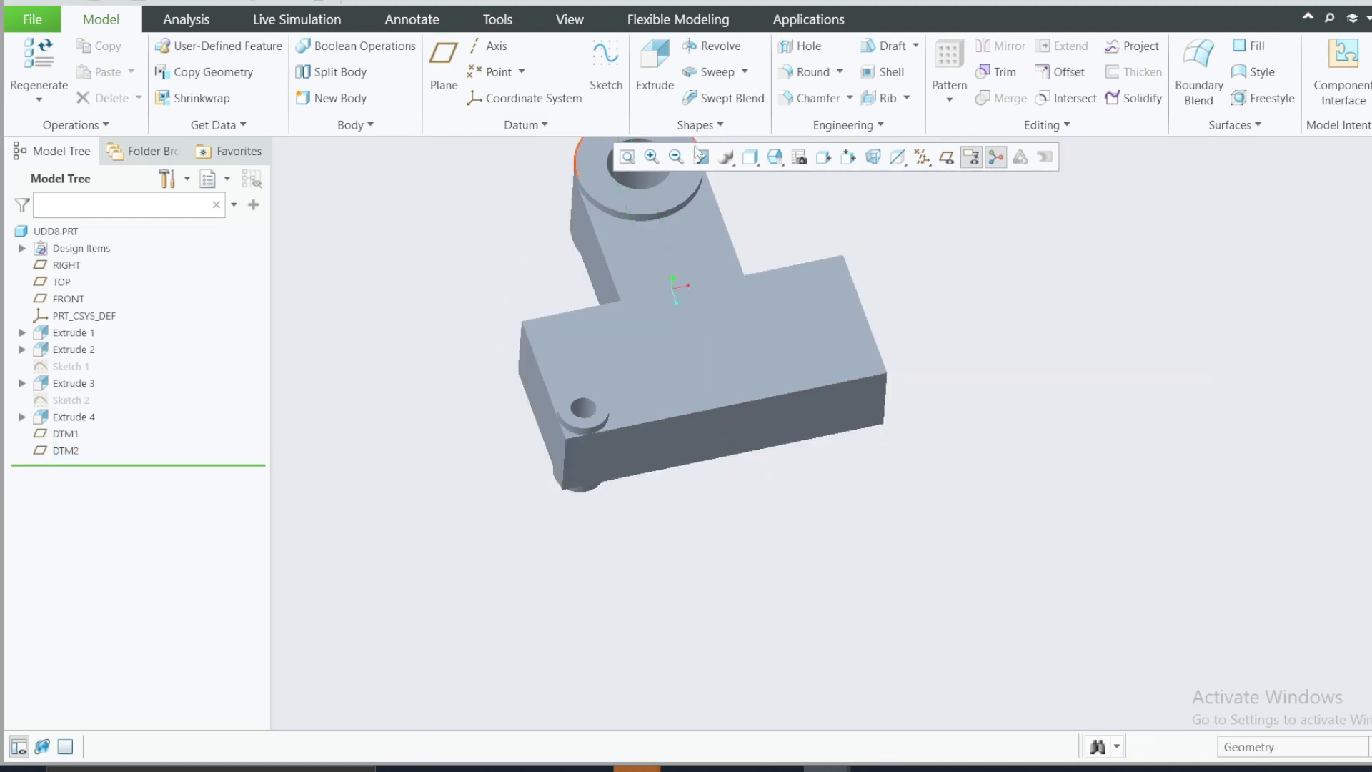
Mirror the corner boss extrude and its hole cut about datum plane DTM1 to the base's opposite long side
click(71, 384)
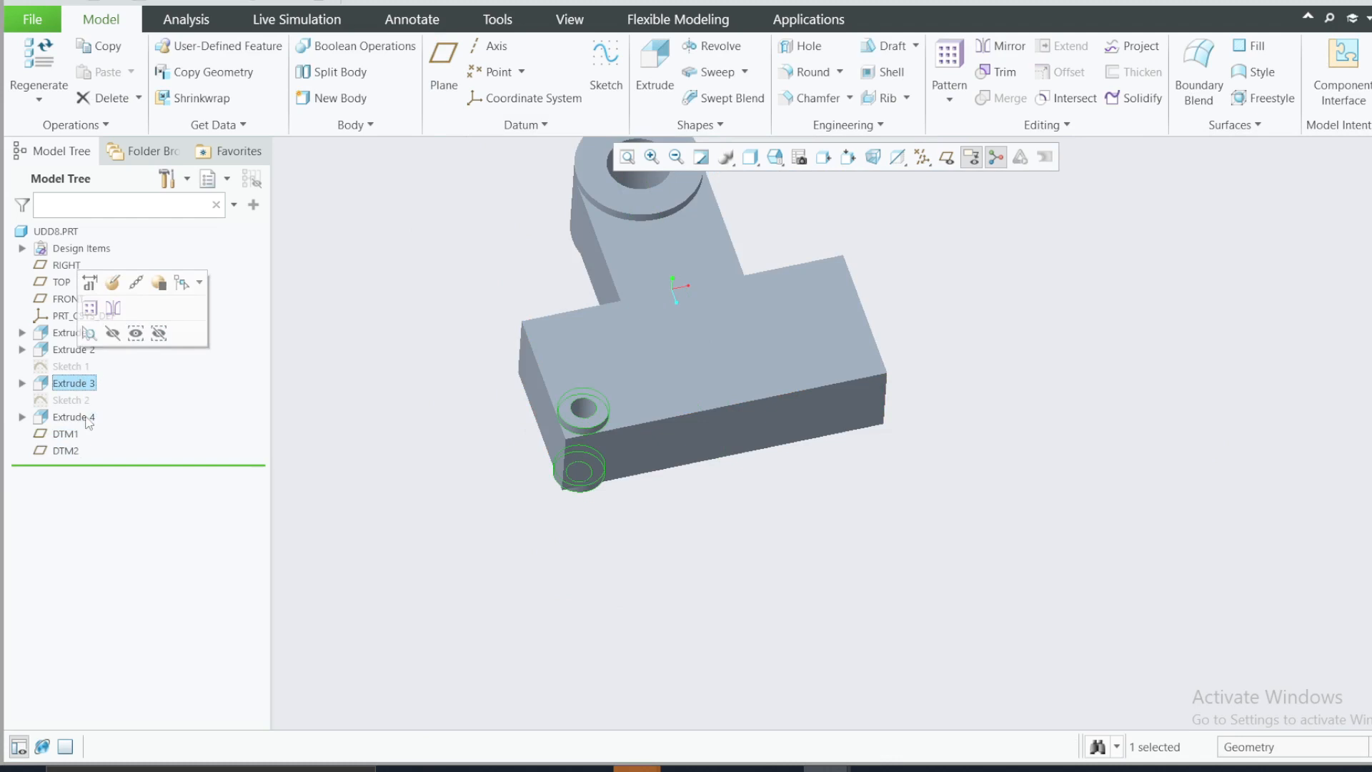
ctrl+click(87, 417)
click(99, 338)
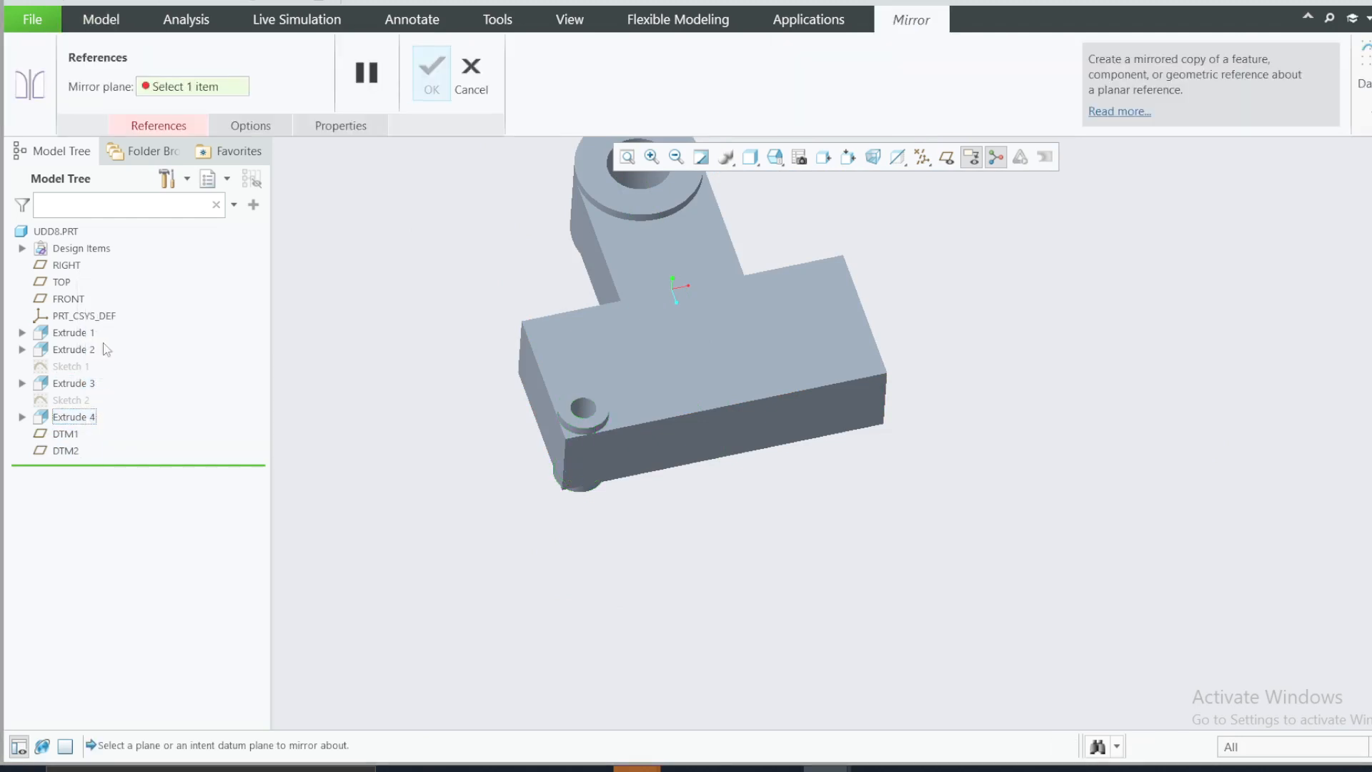
click(159, 126)
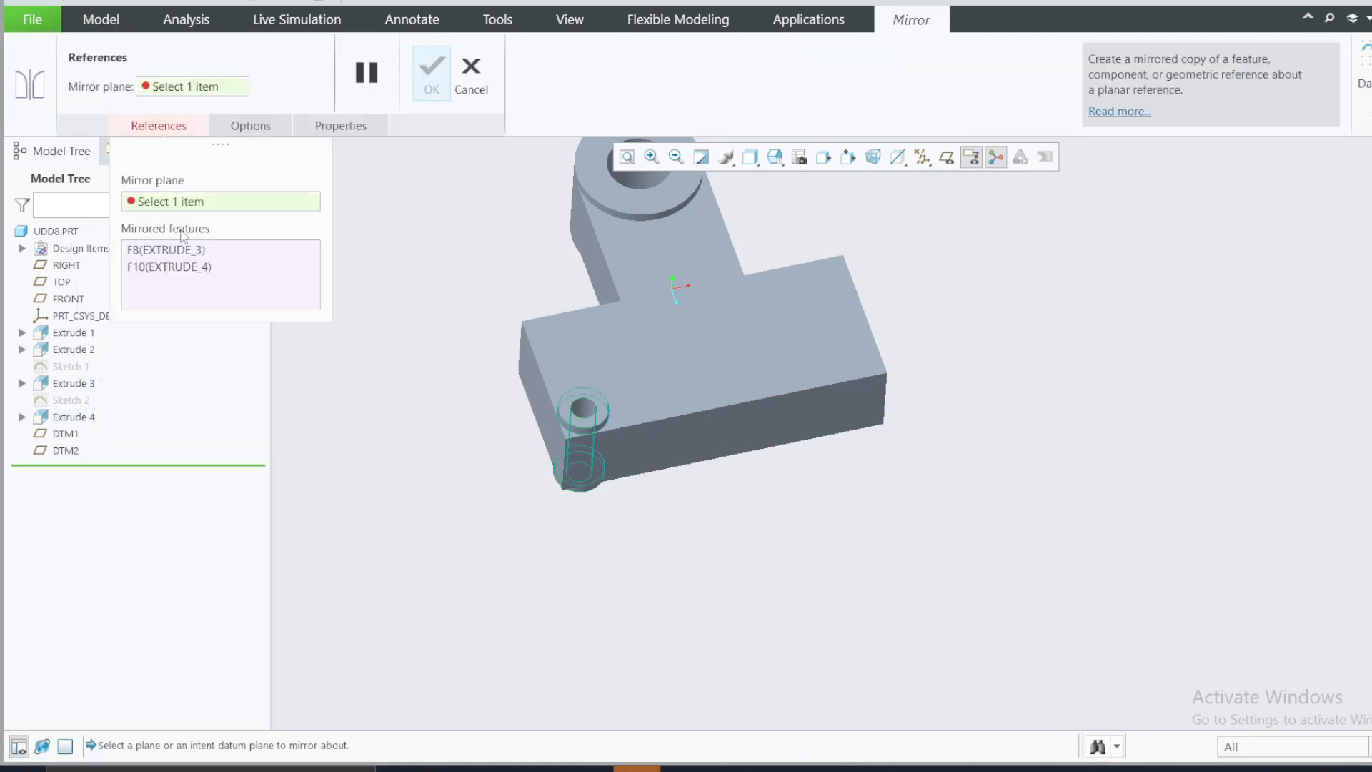
click(66, 434)
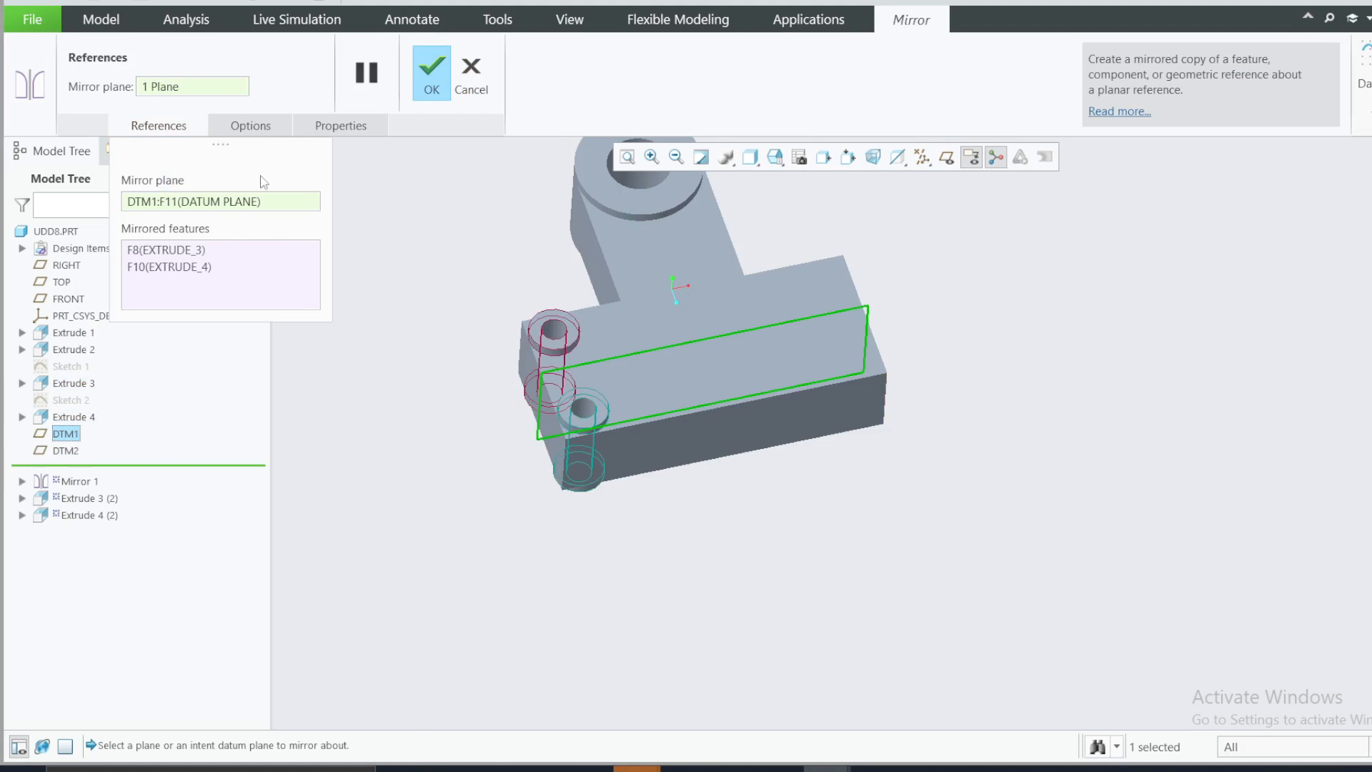
click(427, 80)
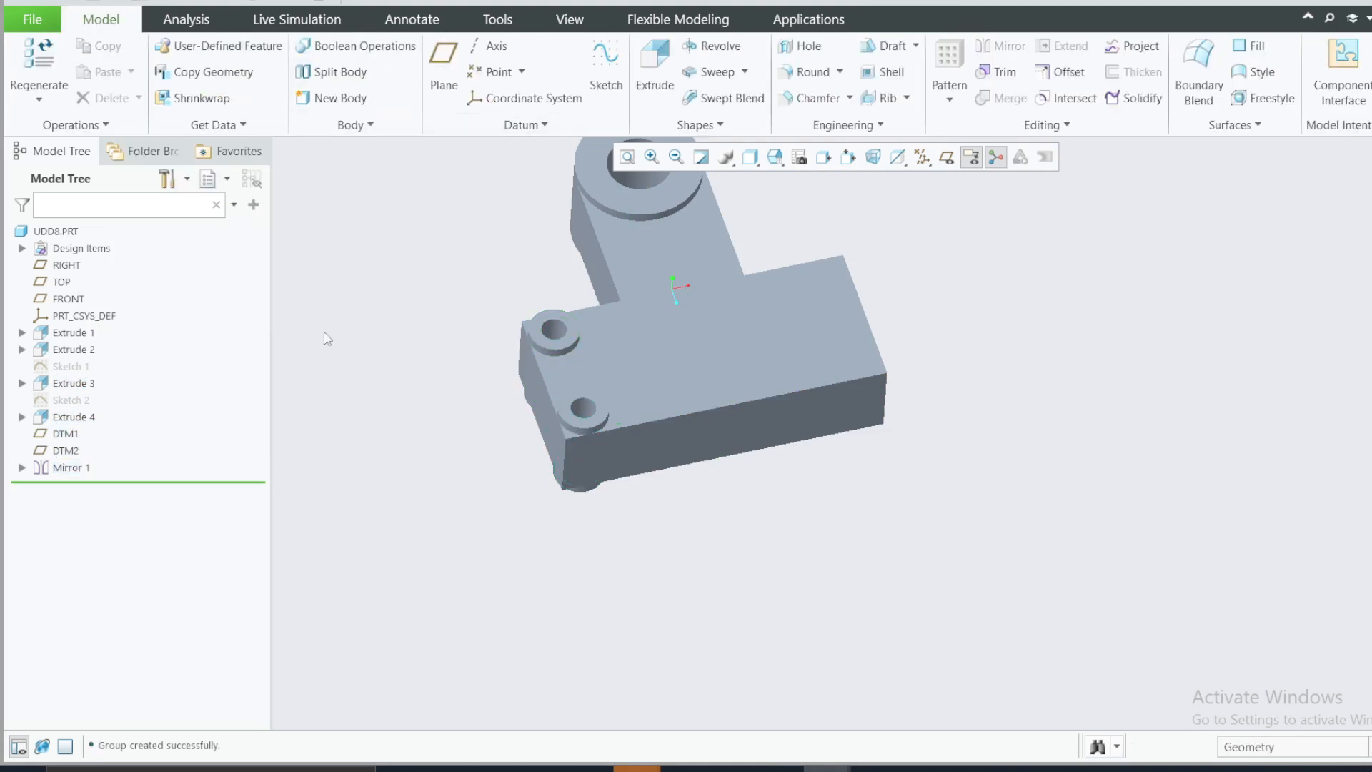
Mirror the original boss, its hole and the first mirrored copy about datum plane DTM2 to the base's other end
click(71, 384)
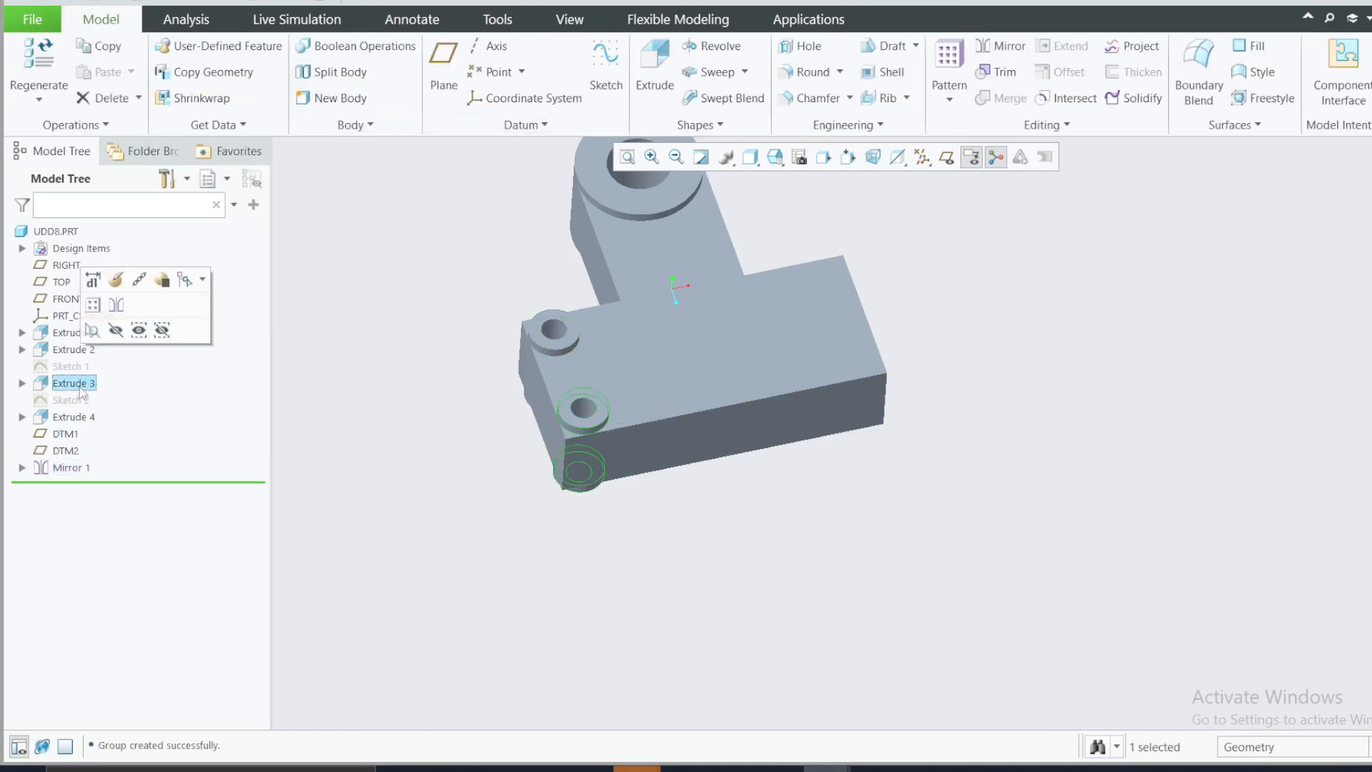
ctrl+click(72, 417)
ctrl+click(74, 468)
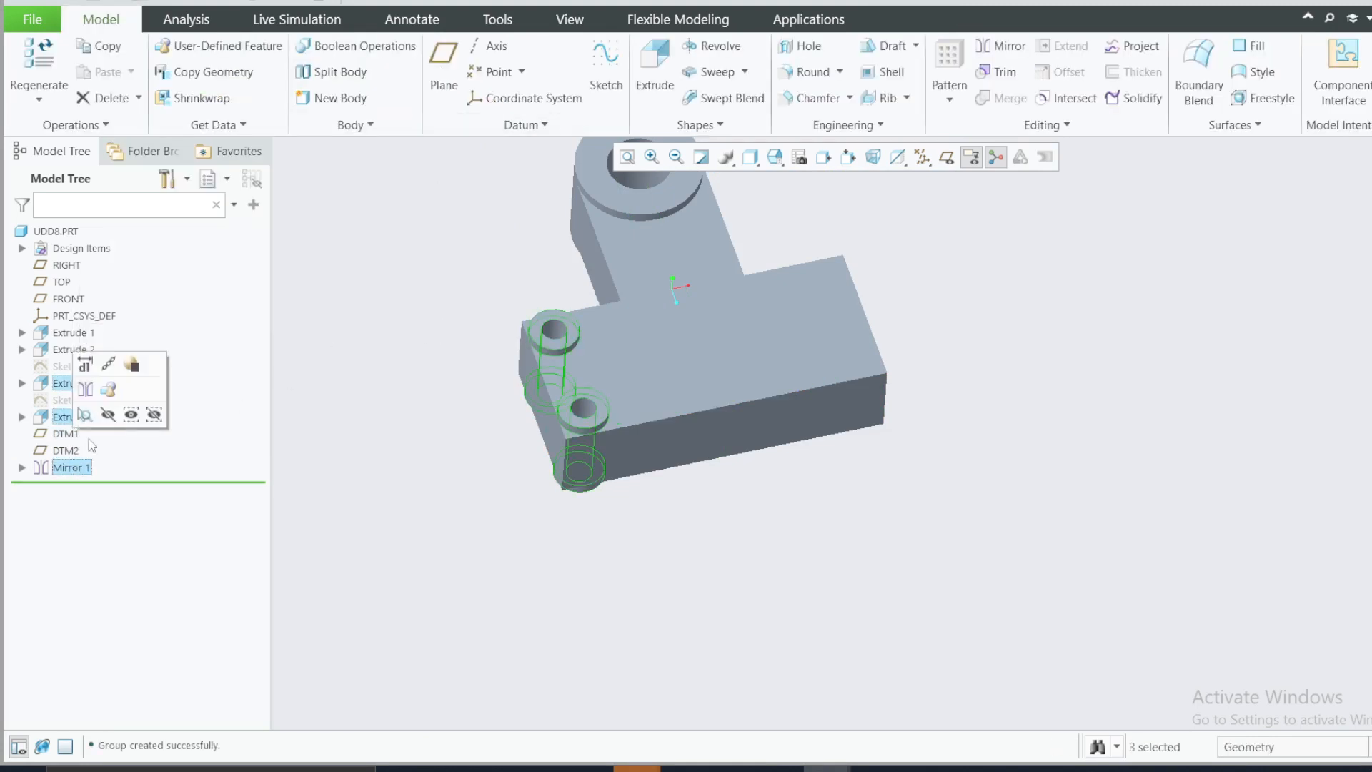
click(88, 390)
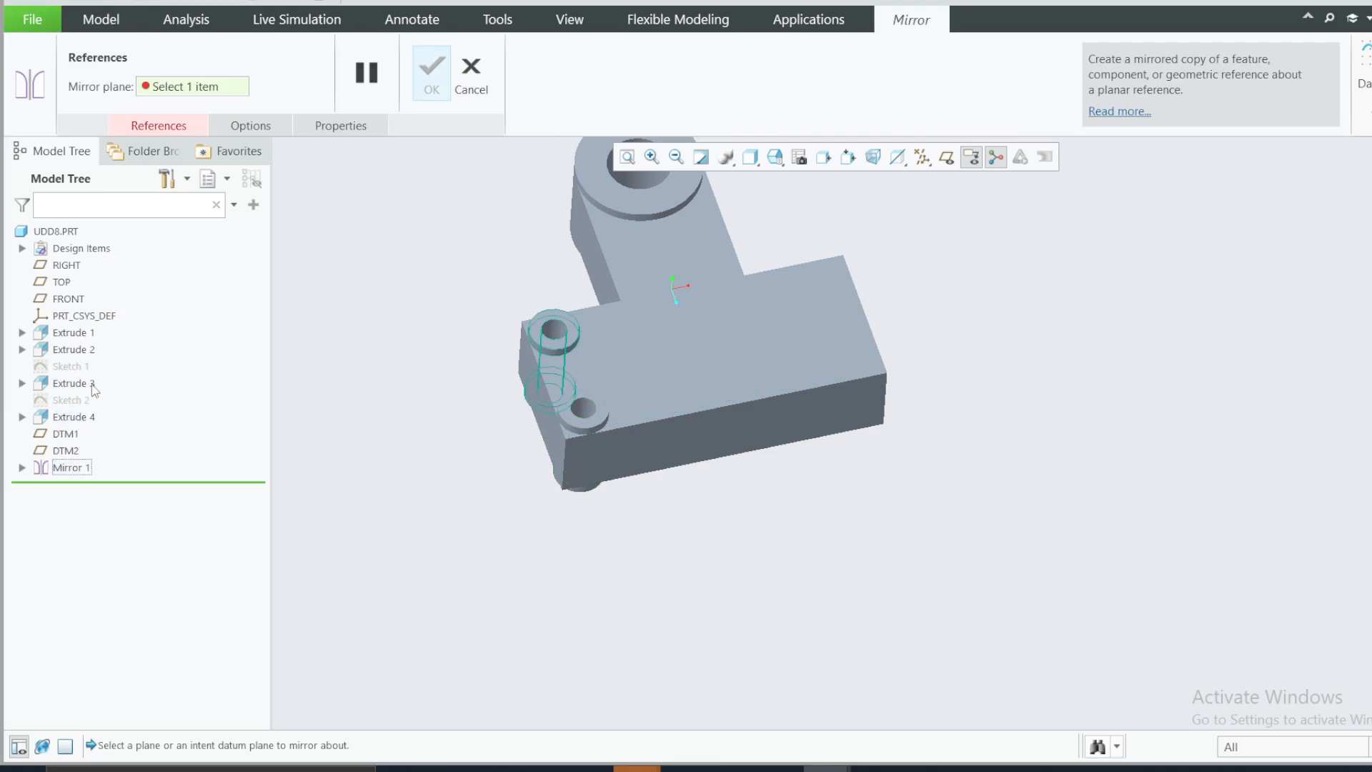
click(166, 128)
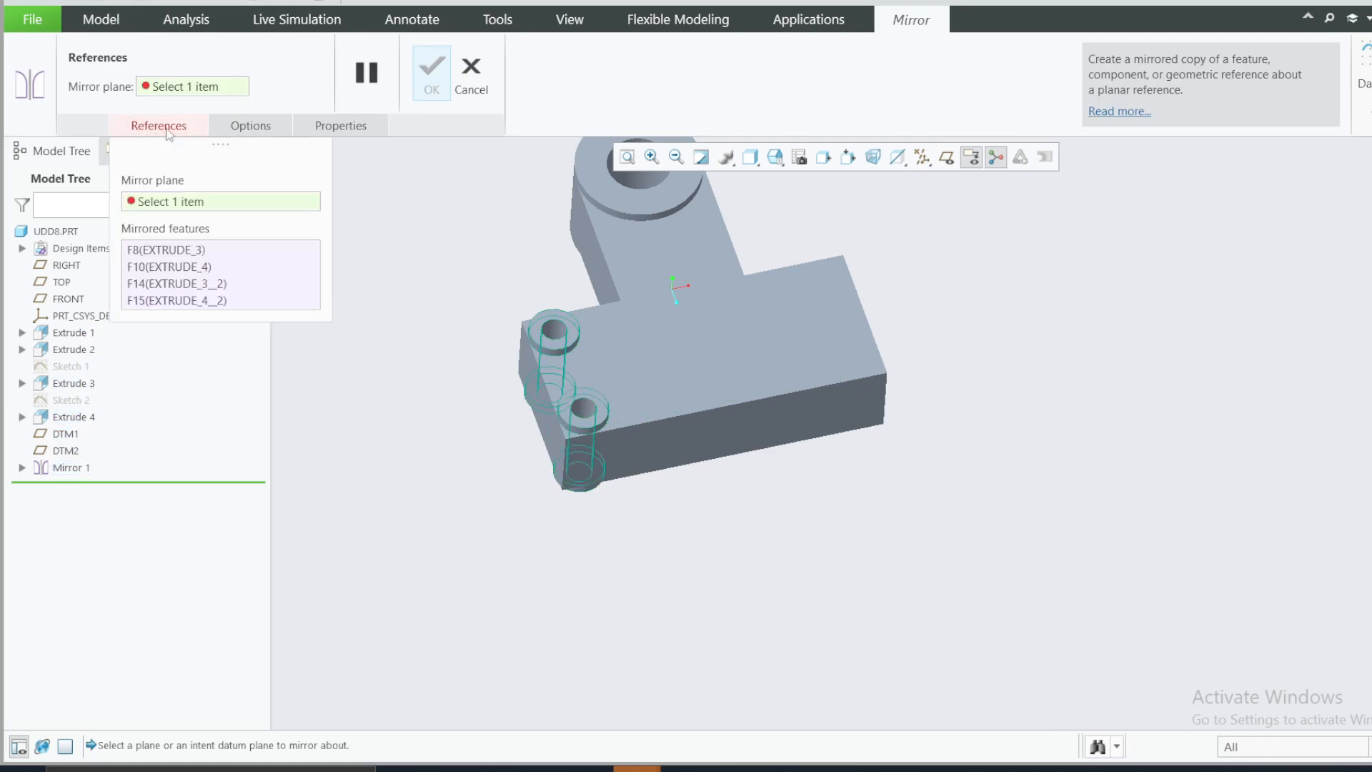
click(77, 456)
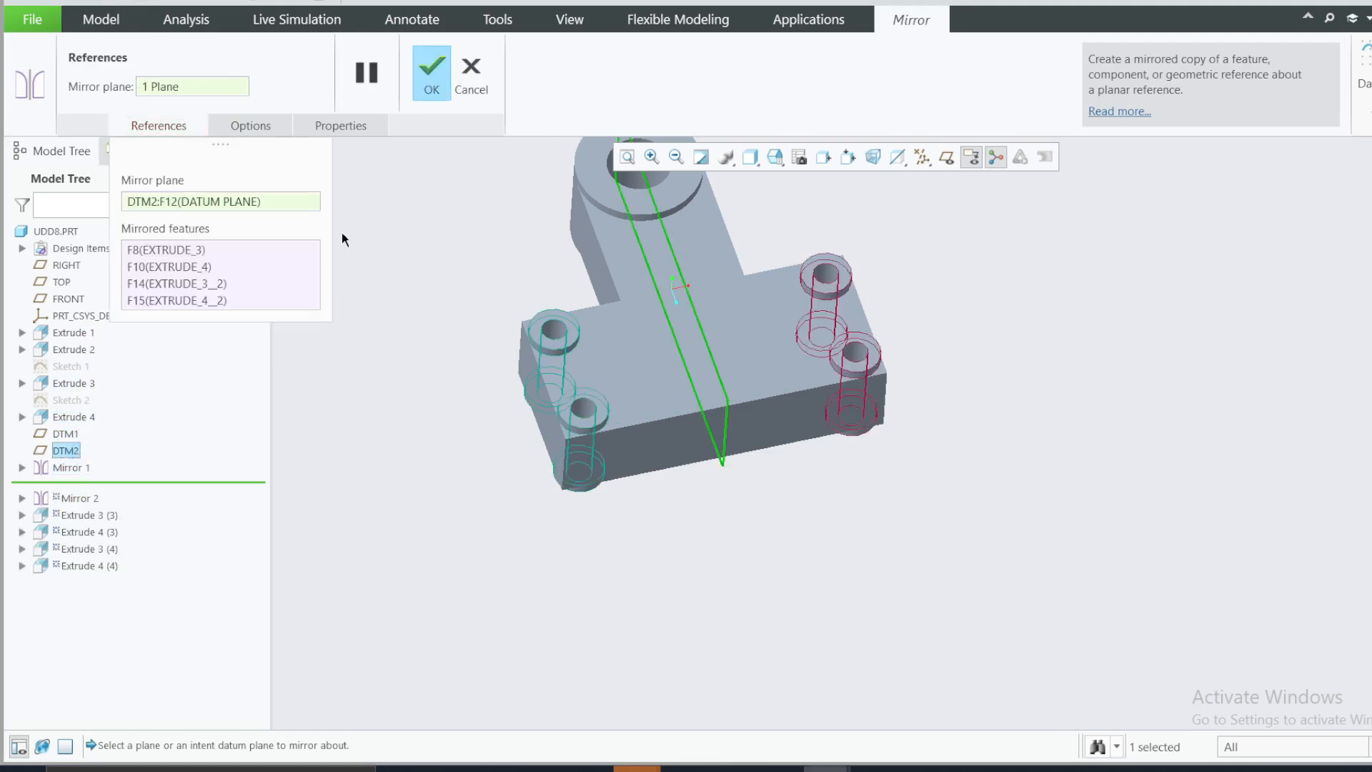
click(435, 69)
click(1036, 350)
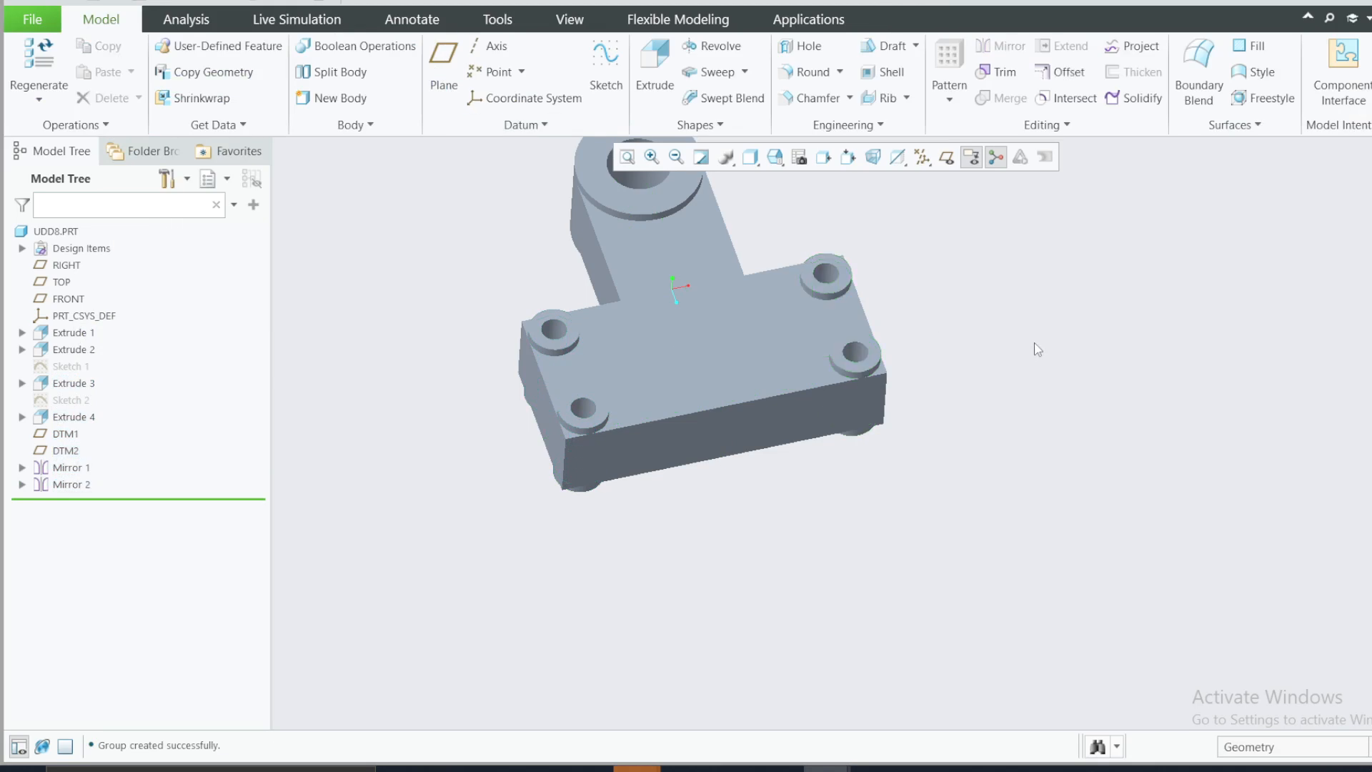
Check the corner radii on the reference drawing and round the base block's four vertical corner edges with a radius of 10
click(626, 157)
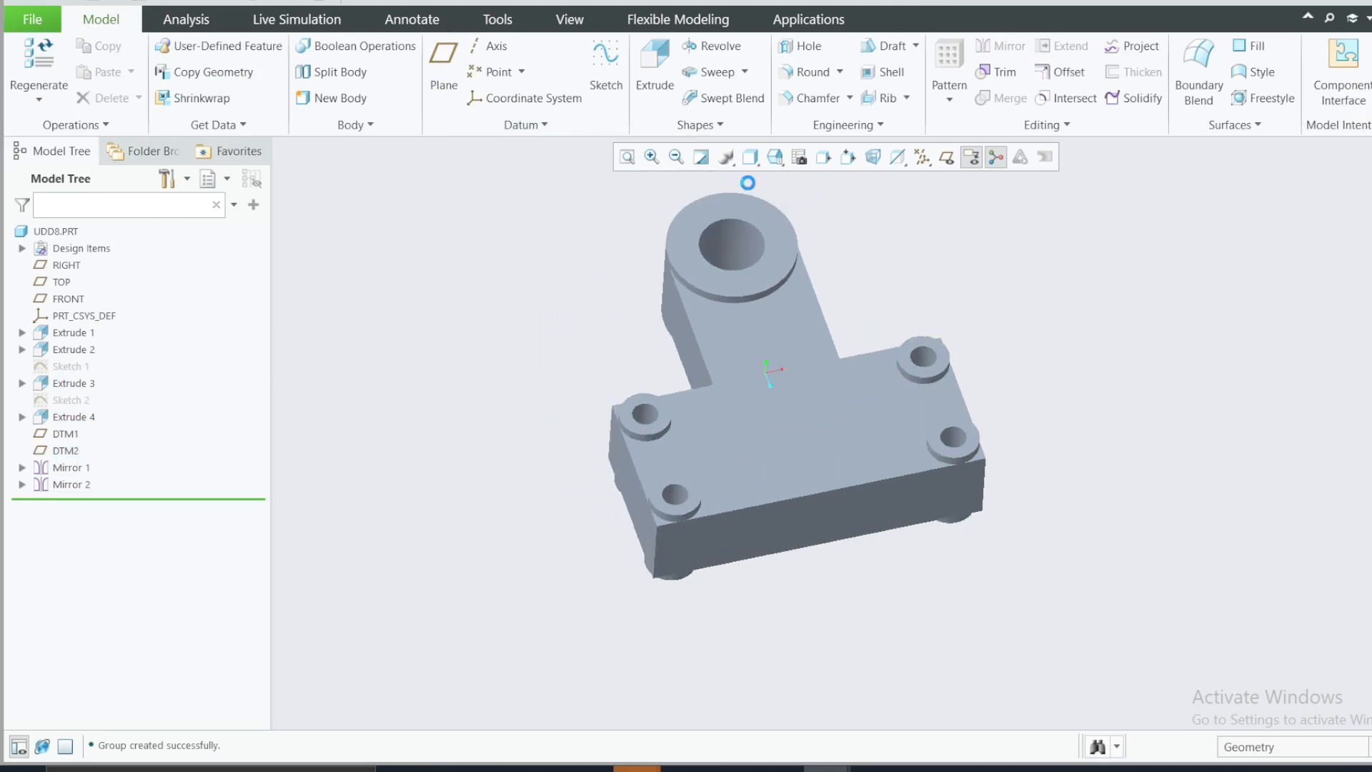
click(775, 156)
click(835, 195)
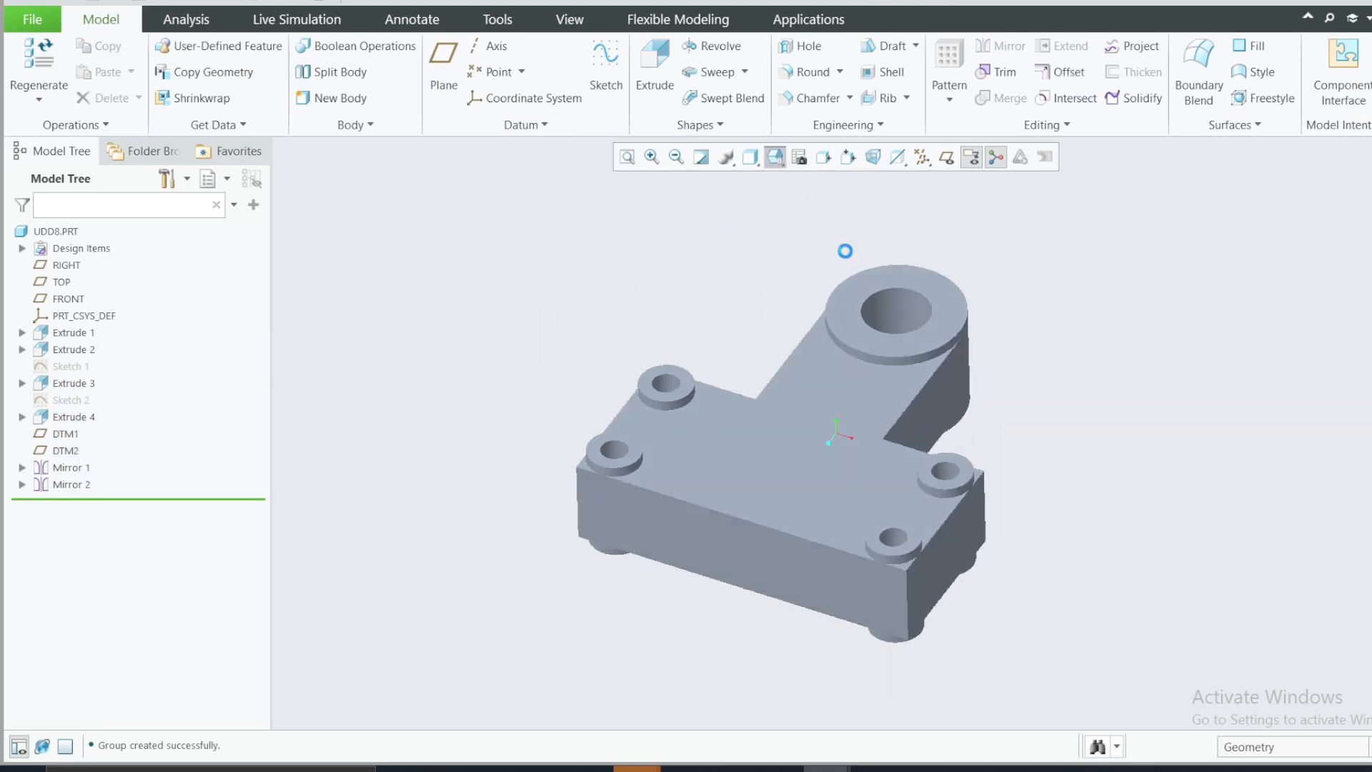
click(922, 768)
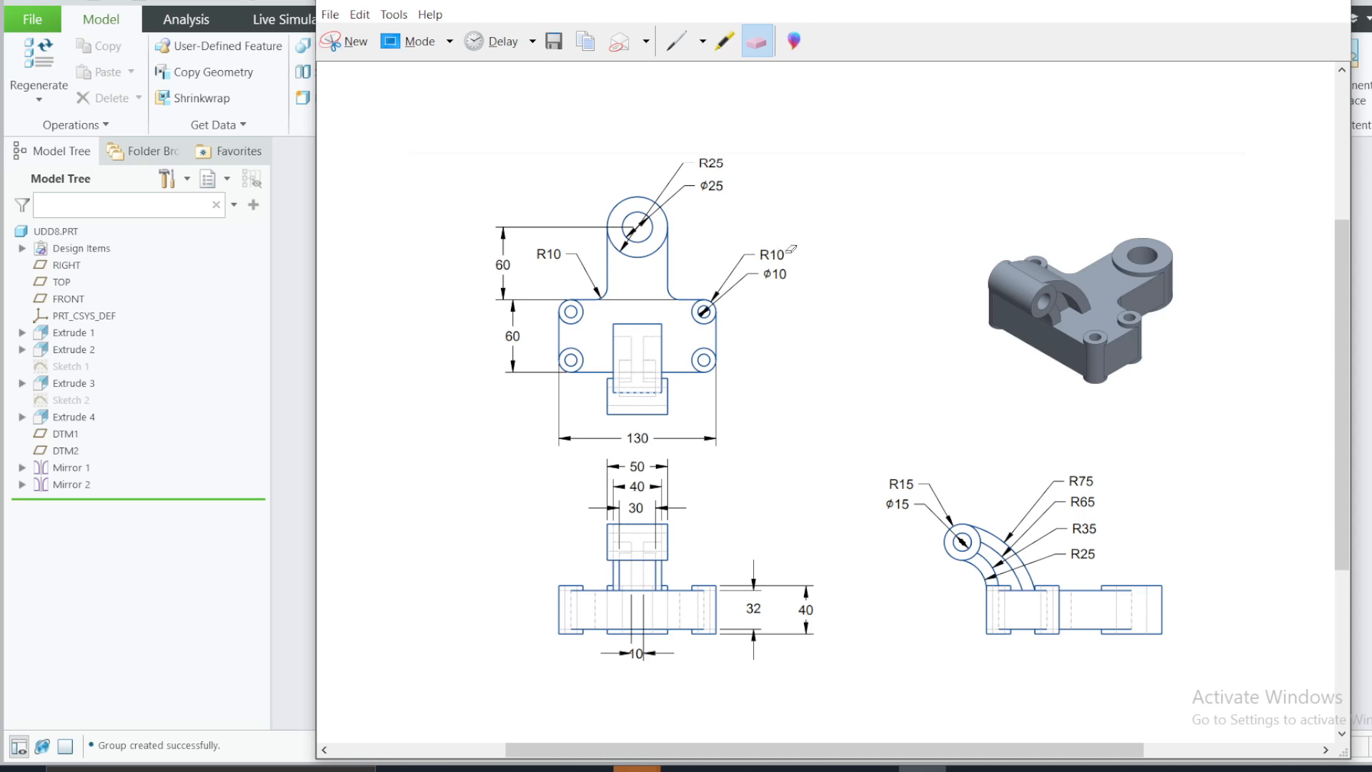
click(1237, 2)
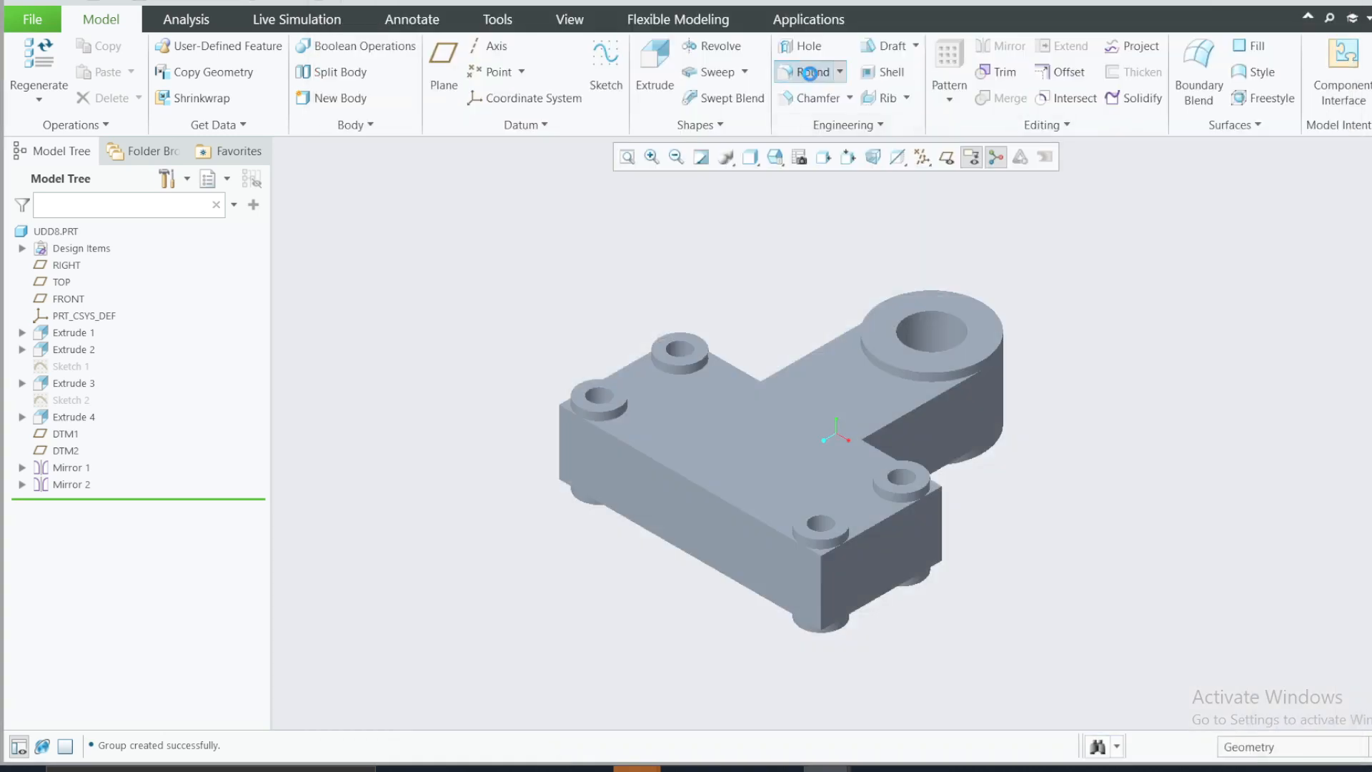
click(811, 73)
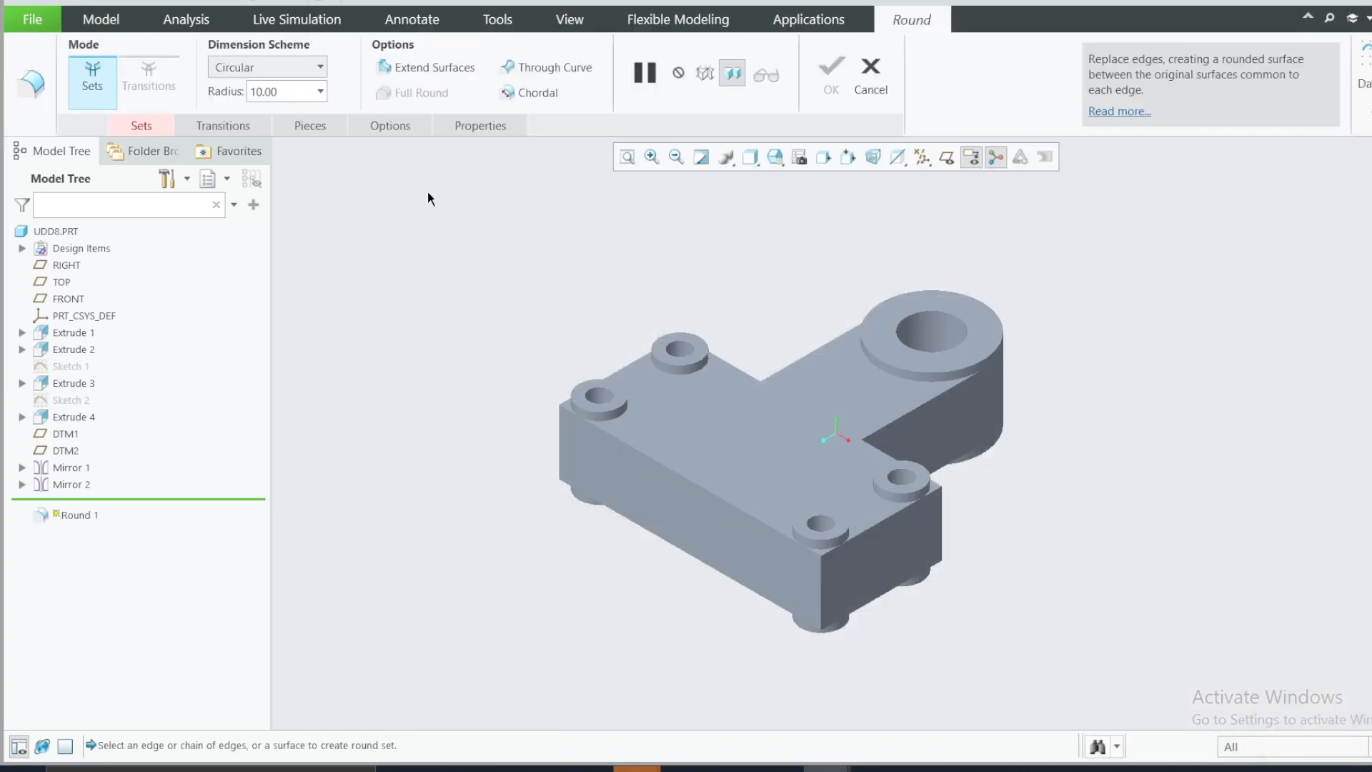
click(560, 437)
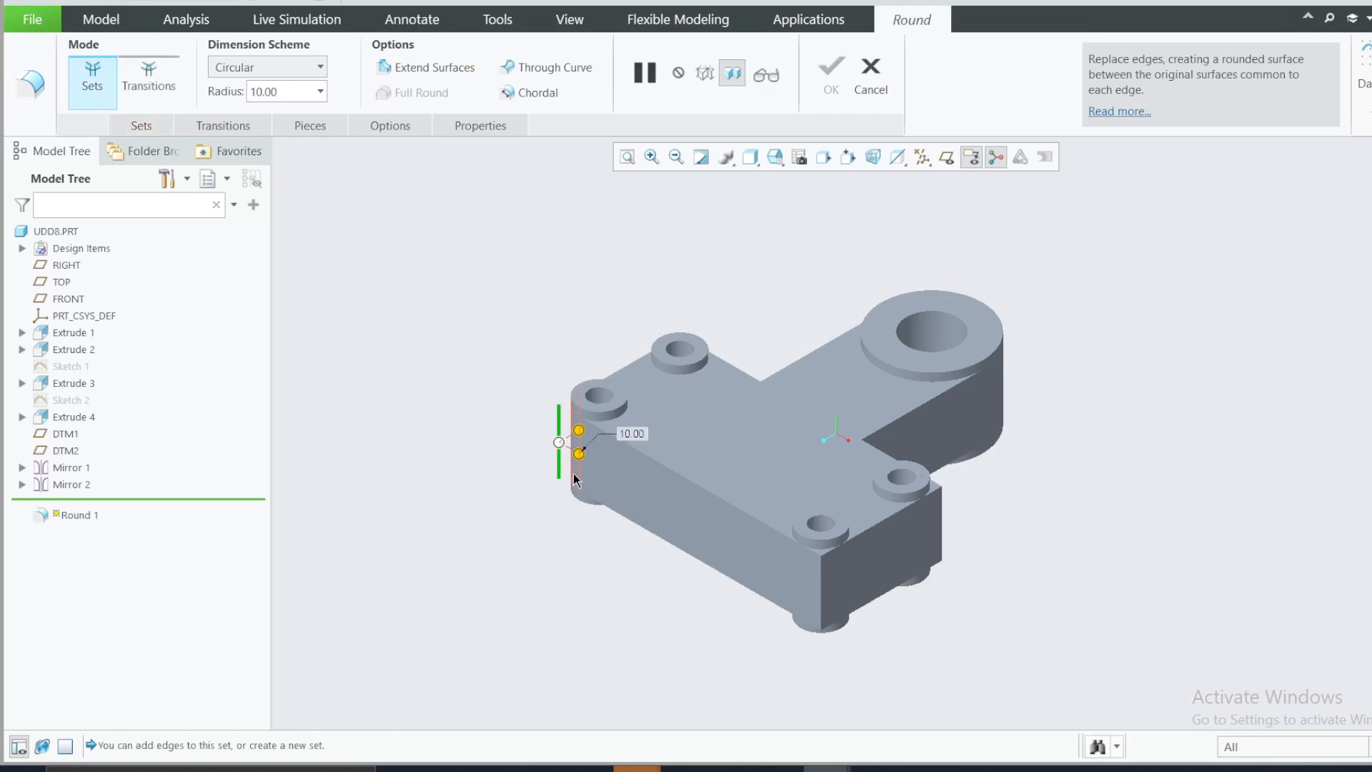
click(822, 587)
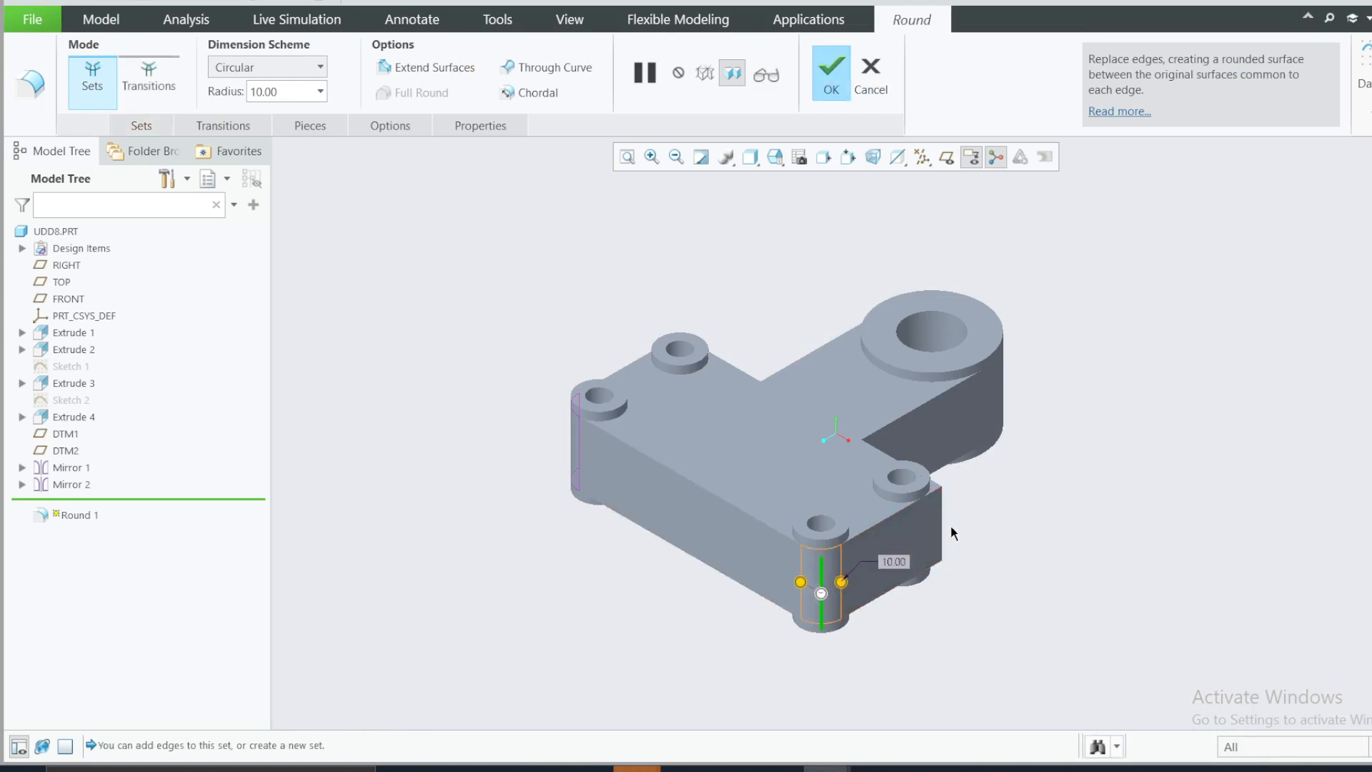
middle_drag(943, 516, 888, 398)
click(854, 261)
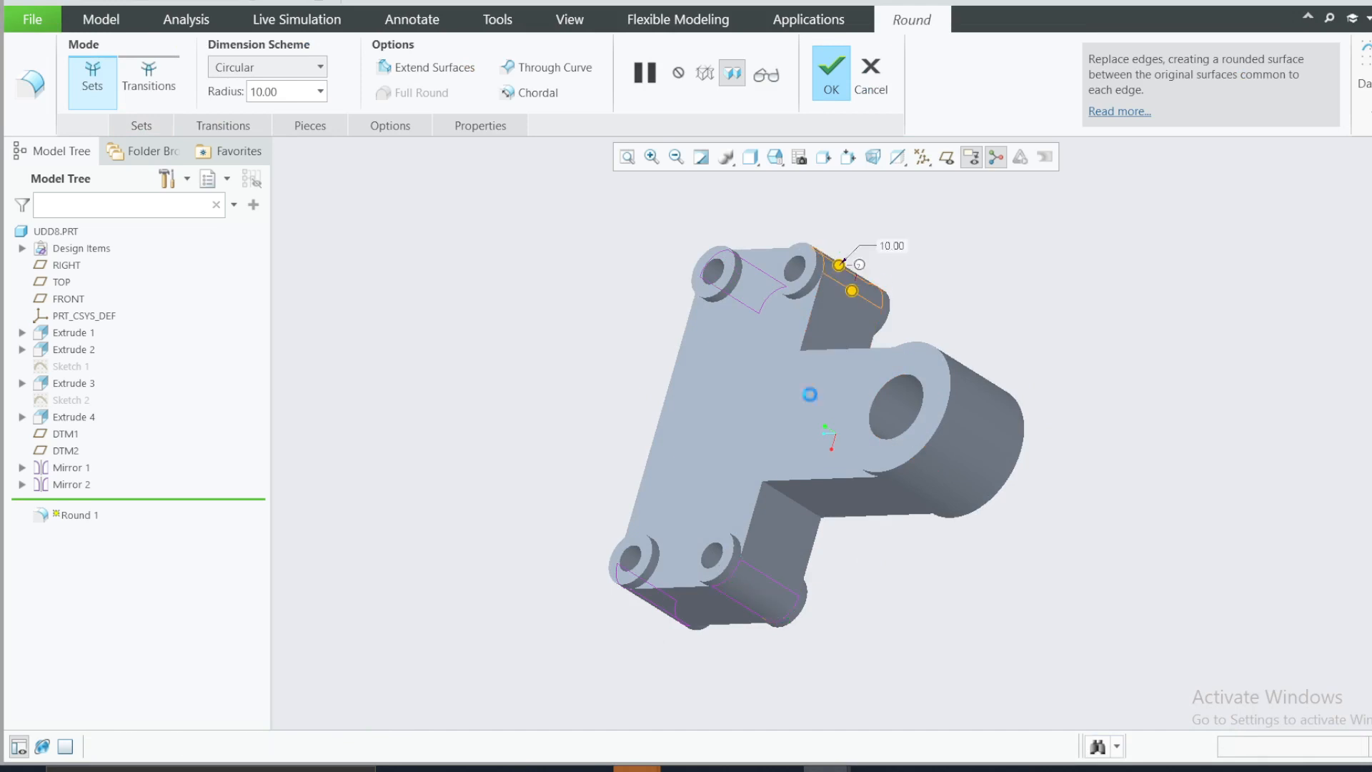
Add the two inner corner edges where the arm meets the base to the radius 10 round and complete the feature
click(801, 505)
middle_drag(800, 504, 803, 572)
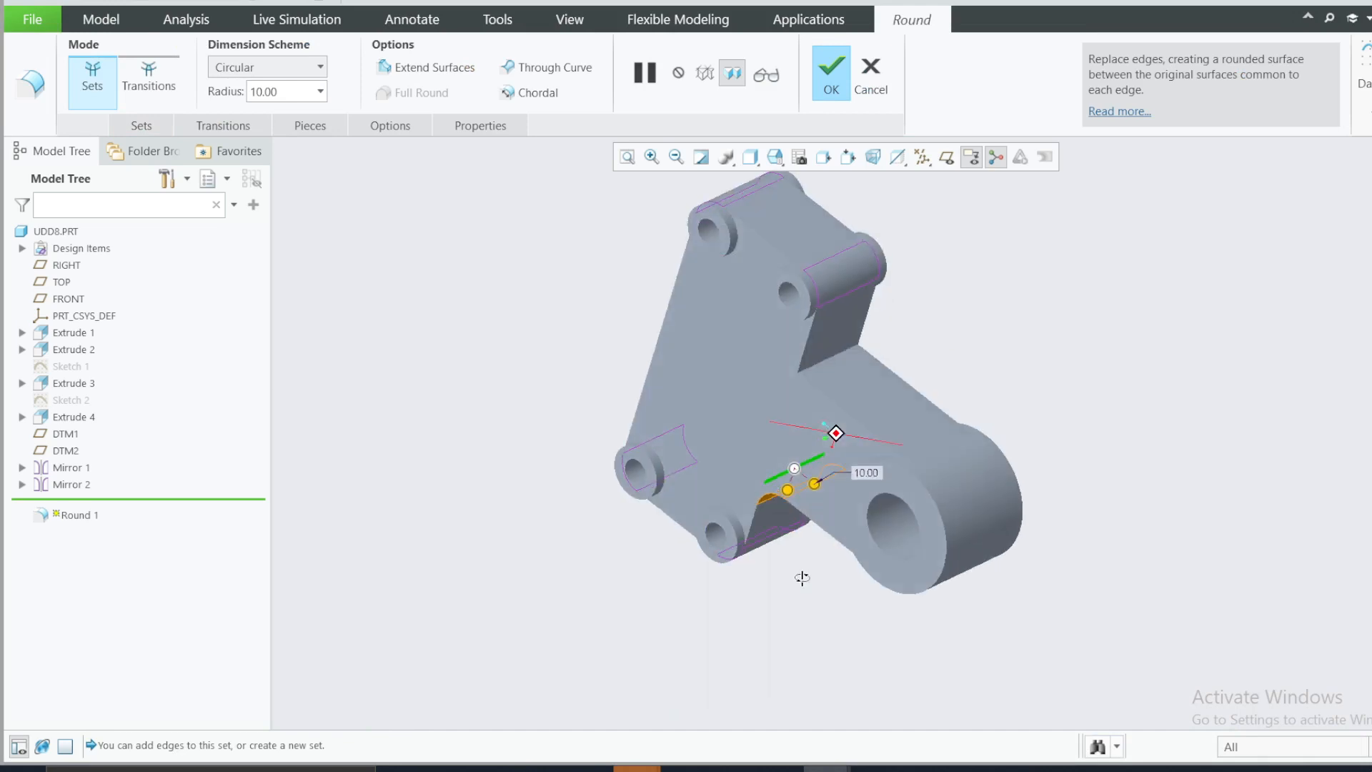
click(811, 369)
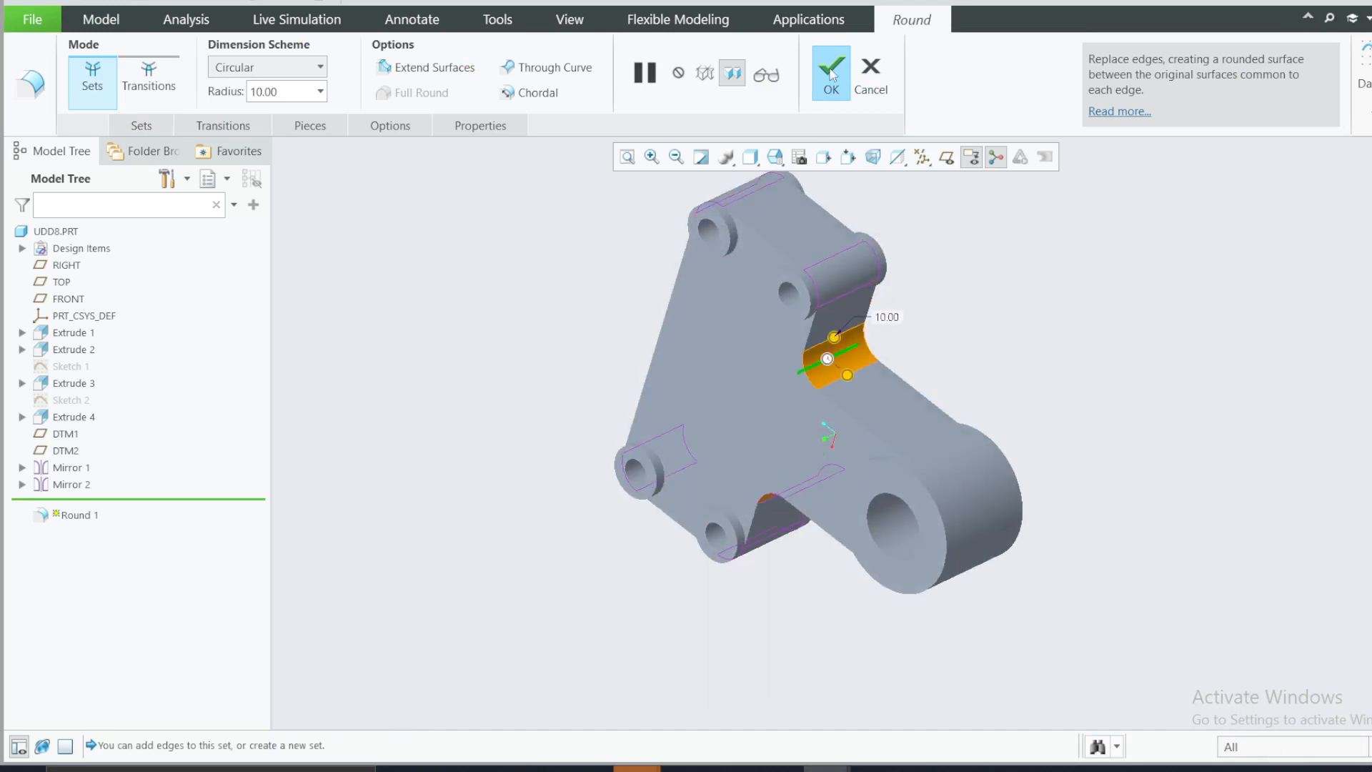
middle_click(770, 233)
mouse_move(585, 407)
middle_down()
mouse_move(585, 312)
mouse_move(665, 228)
mouse_move(701, 257)
middle_up()
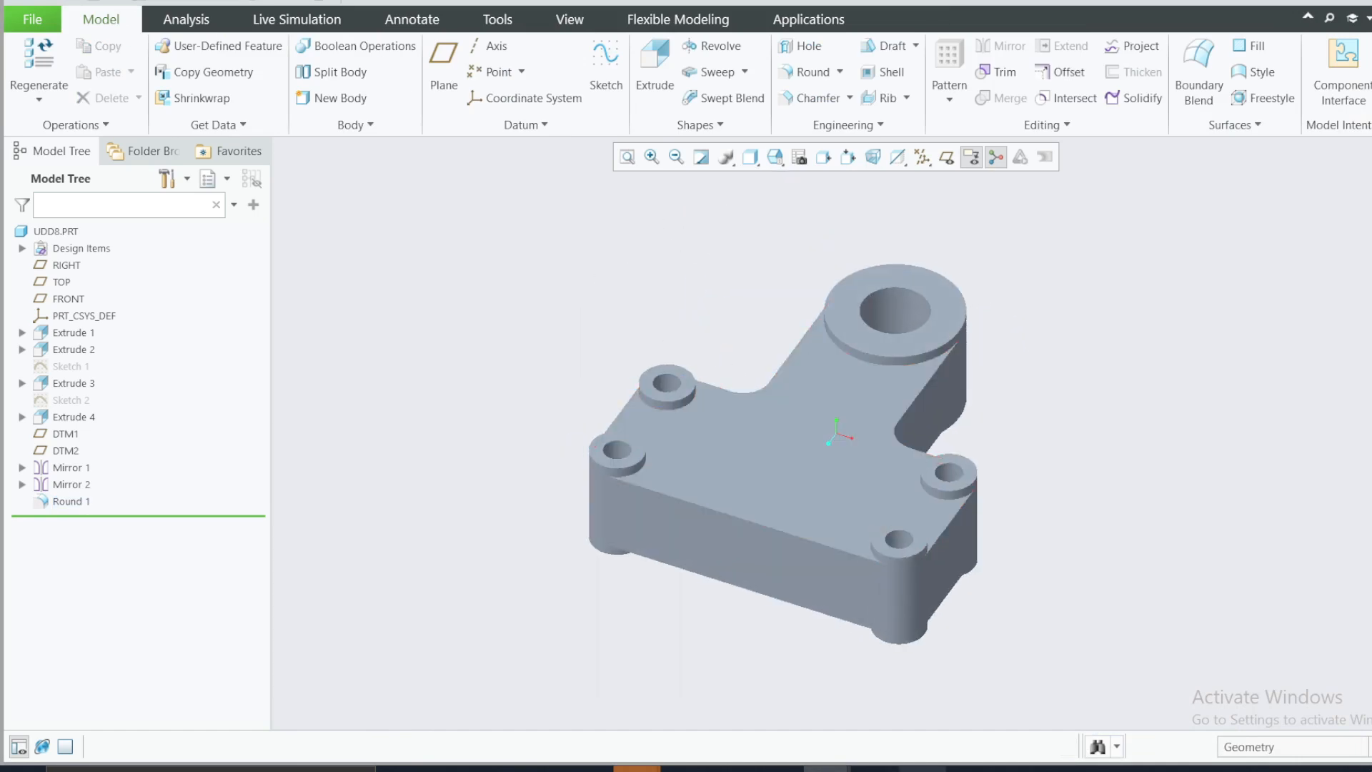
Switch to the reference drawing and mark a vertical distance of 40 between the 15-diameter hole's centre and the base's upper face
click(922, 768)
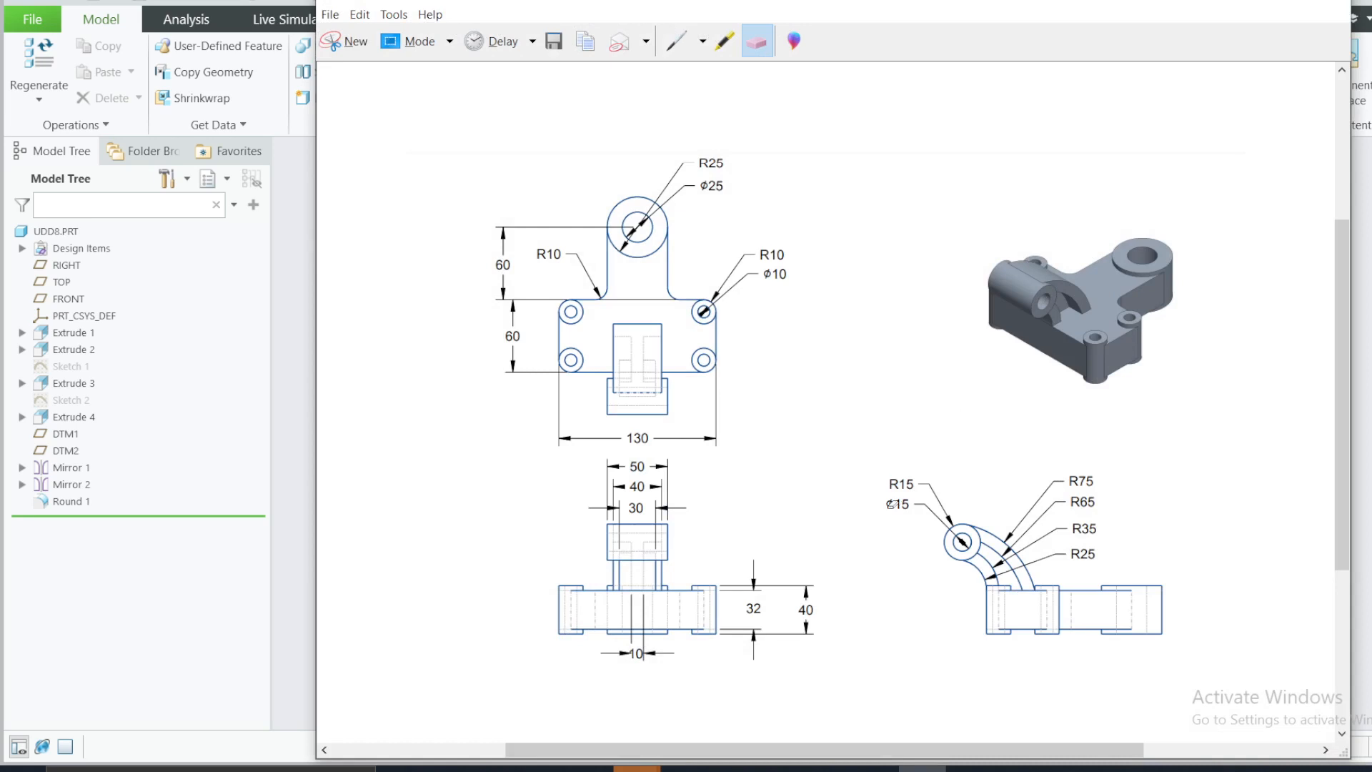
click(676, 41)
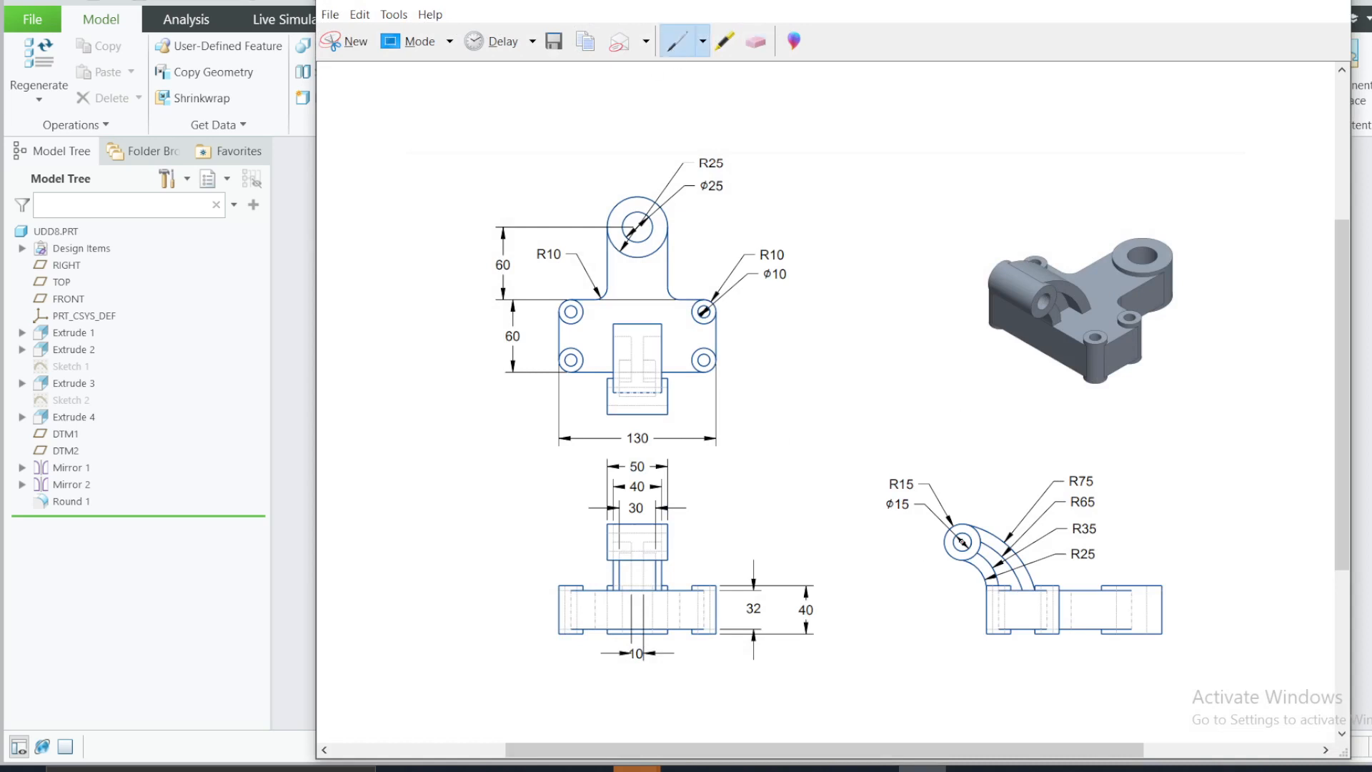
drag(964, 543, 885, 543)
drag(974, 591, 928, 591)
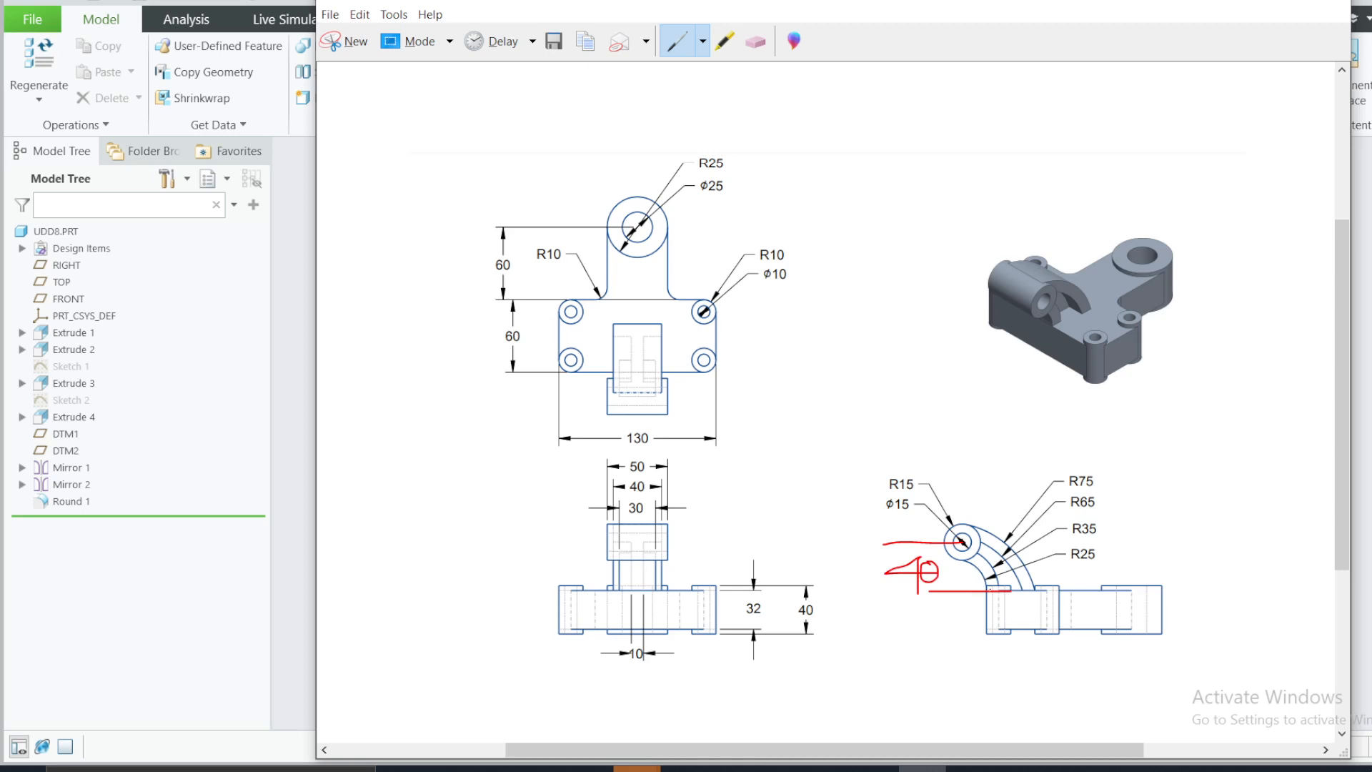
mouse_move(989, 587)
mouse_down()
mouse_move(968, 452)
mouse_move(975, 494)
mouse_up()
click(756, 42)
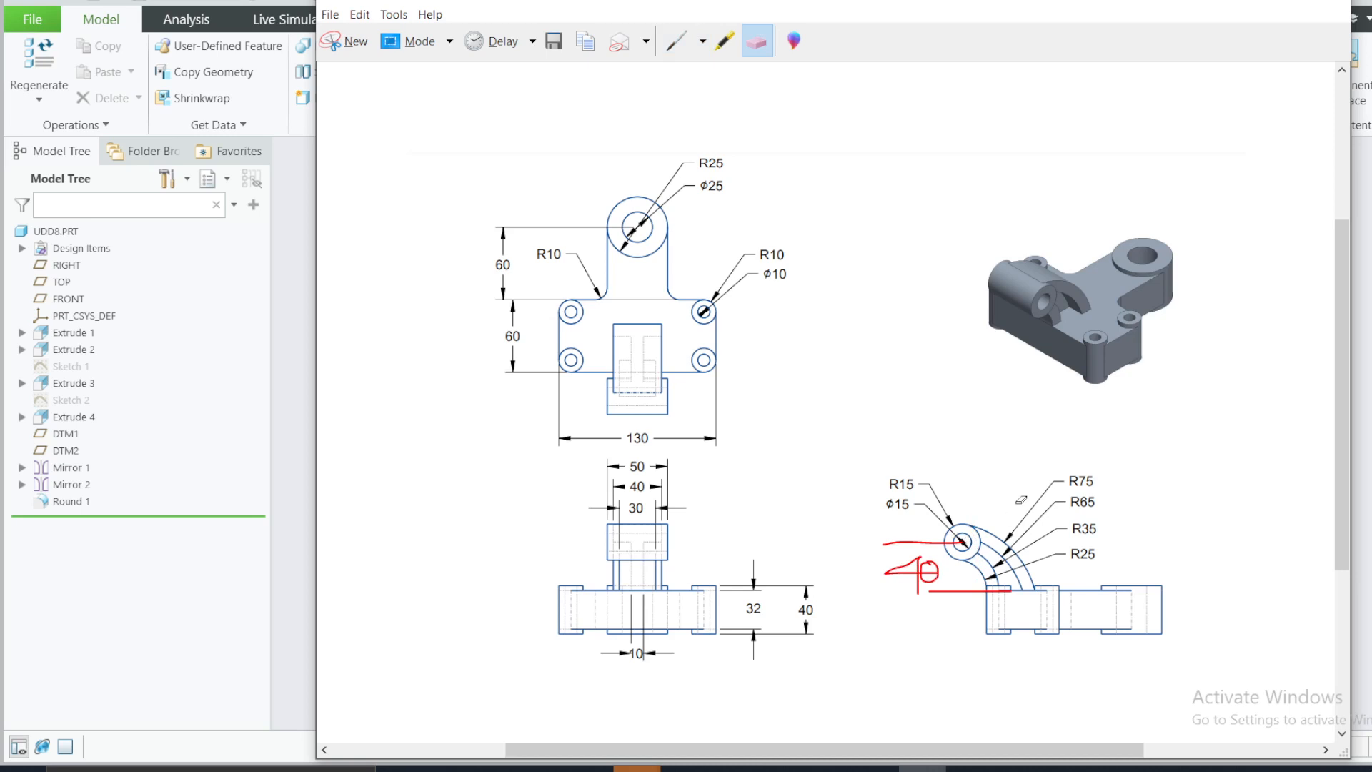
click(1240, 3)
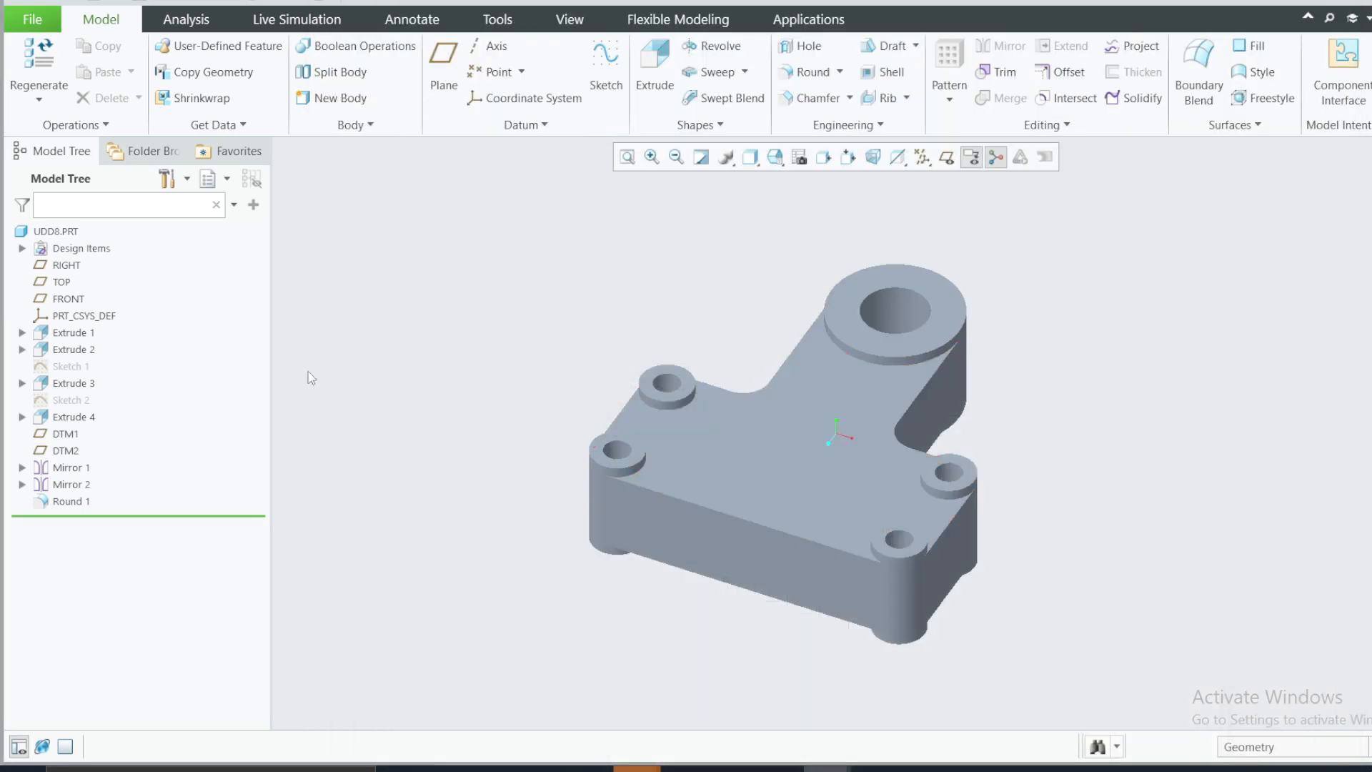
Sketch two concentric circles about 30 and 14 in diameter on the RIGHT plane, above and in front of the base
click(60, 268)
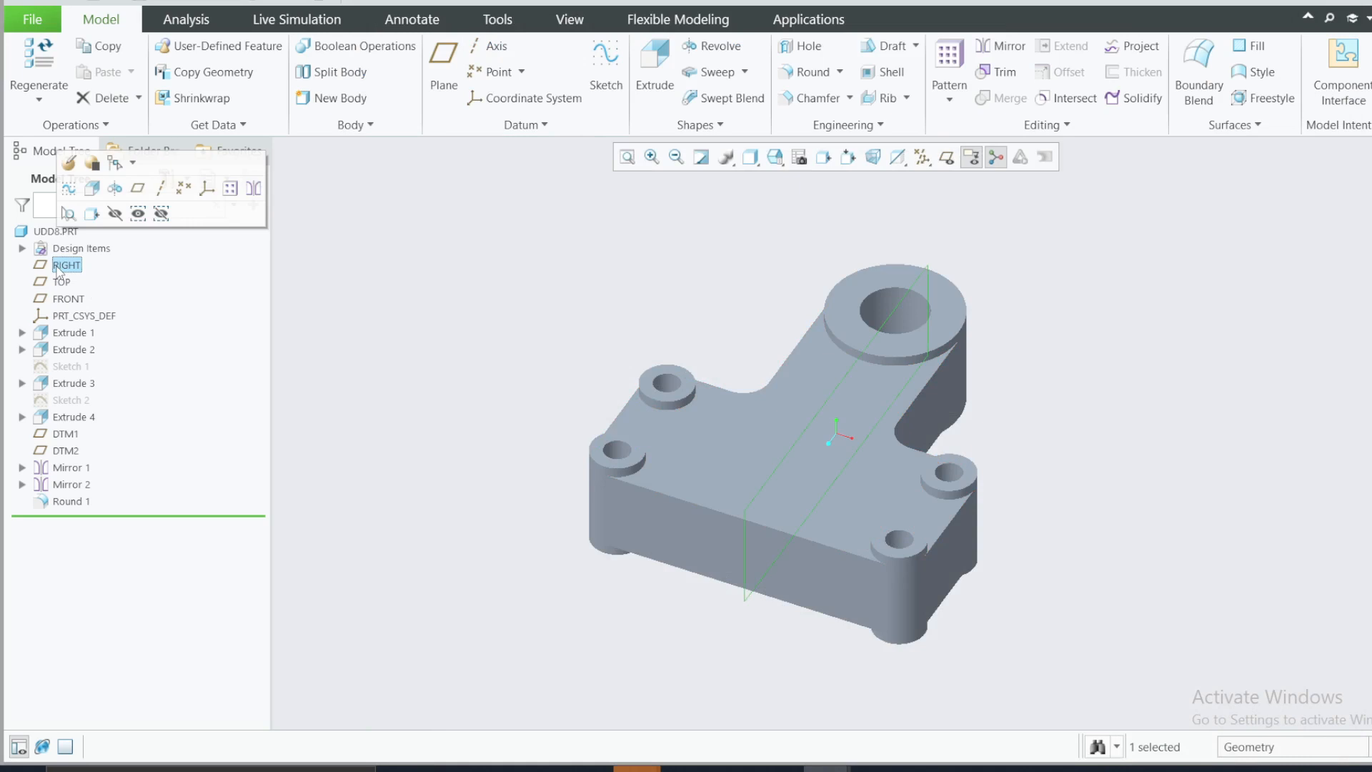
click(66, 187)
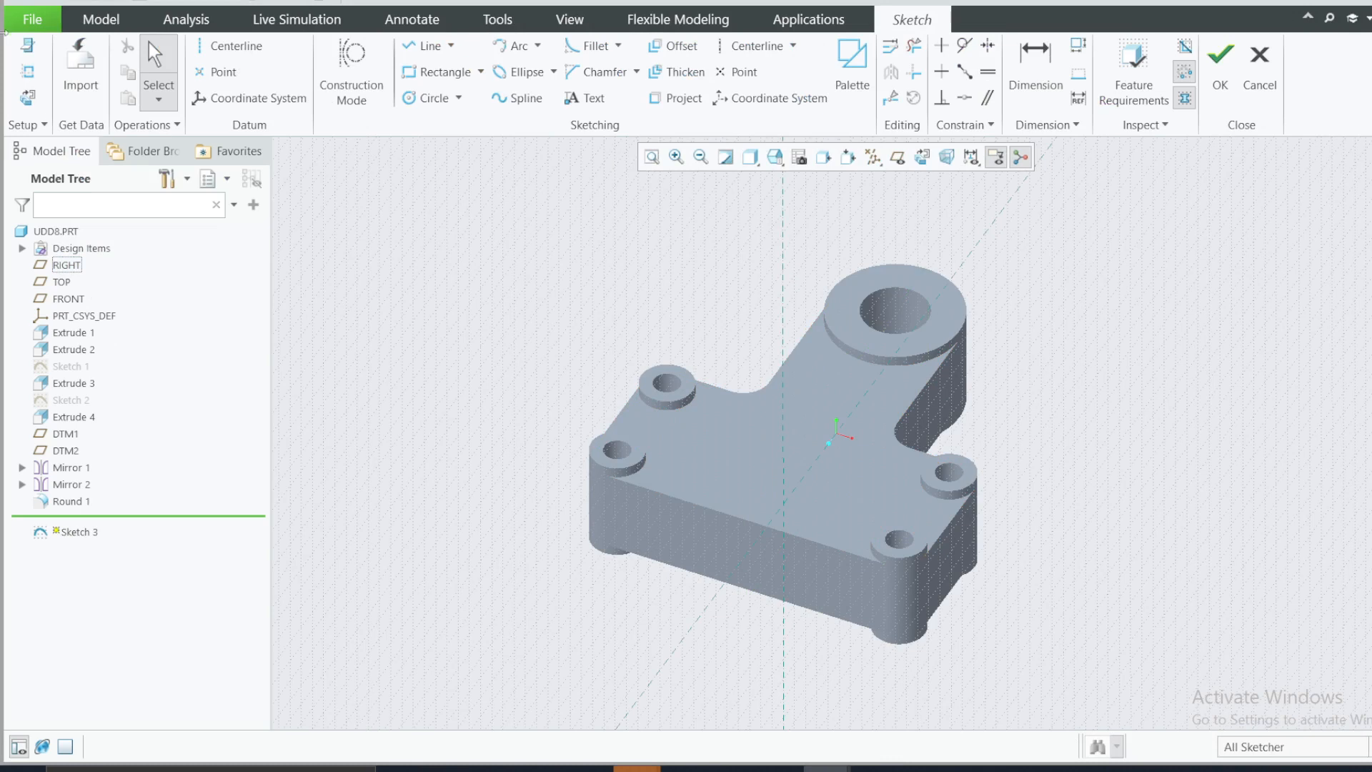
scroll(555, 355, up, 2)
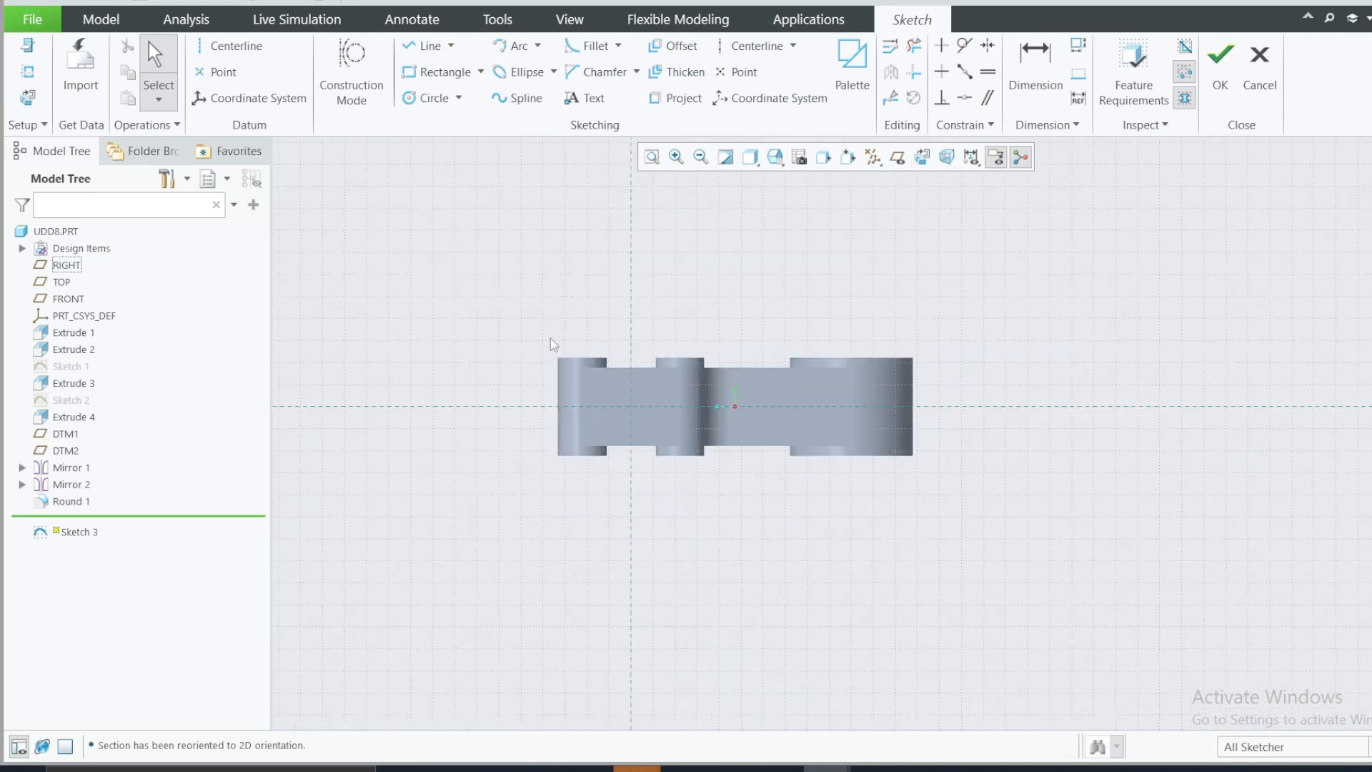
scroll(549, 228, down, 4)
click(422, 104)
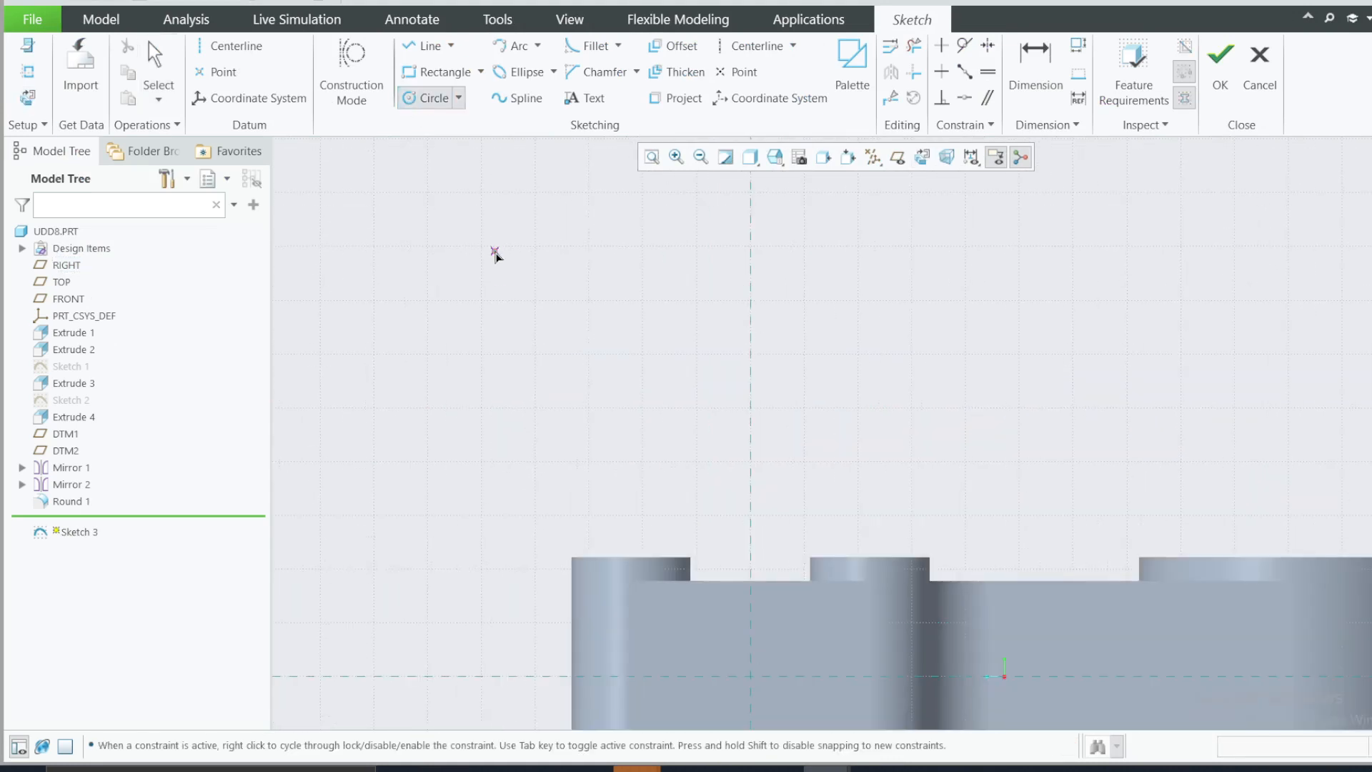
click(512, 315)
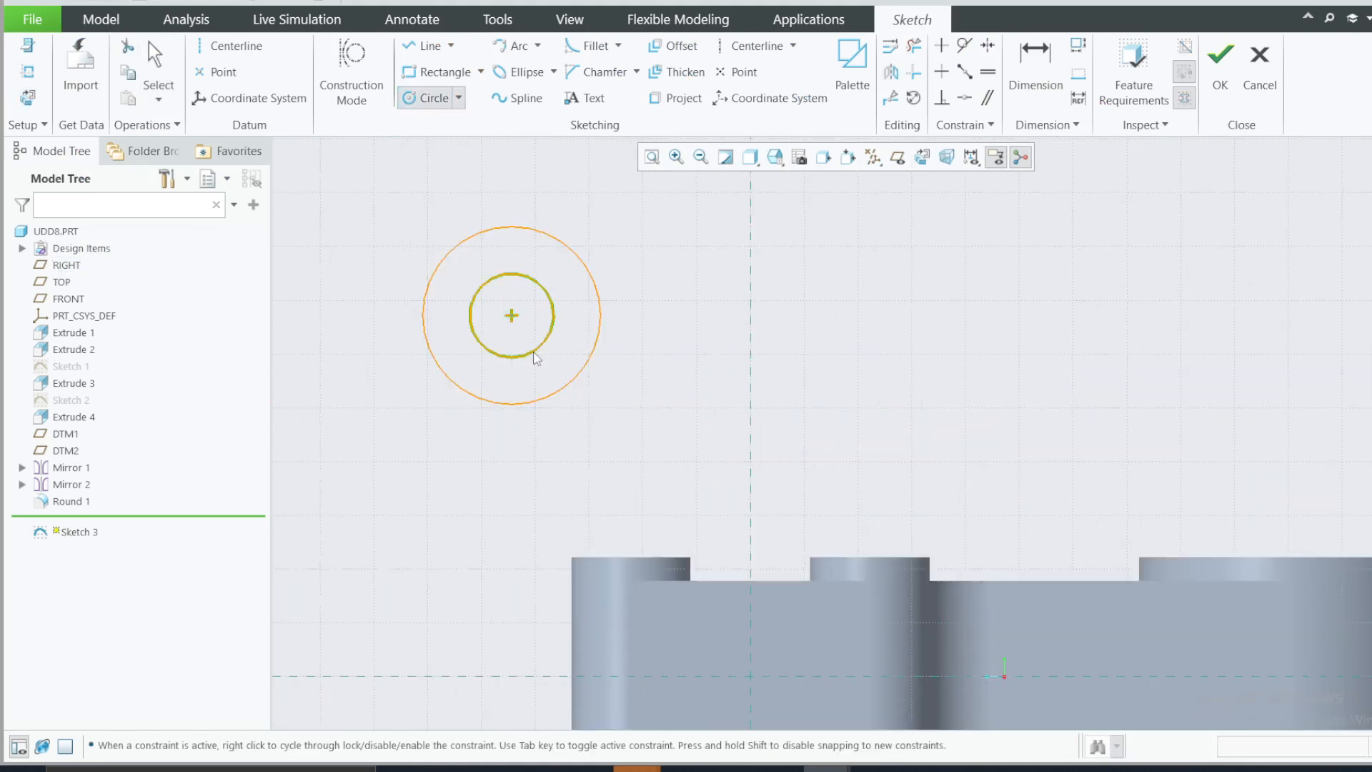
click(535, 351)
scroll(760, 355, up, 6)
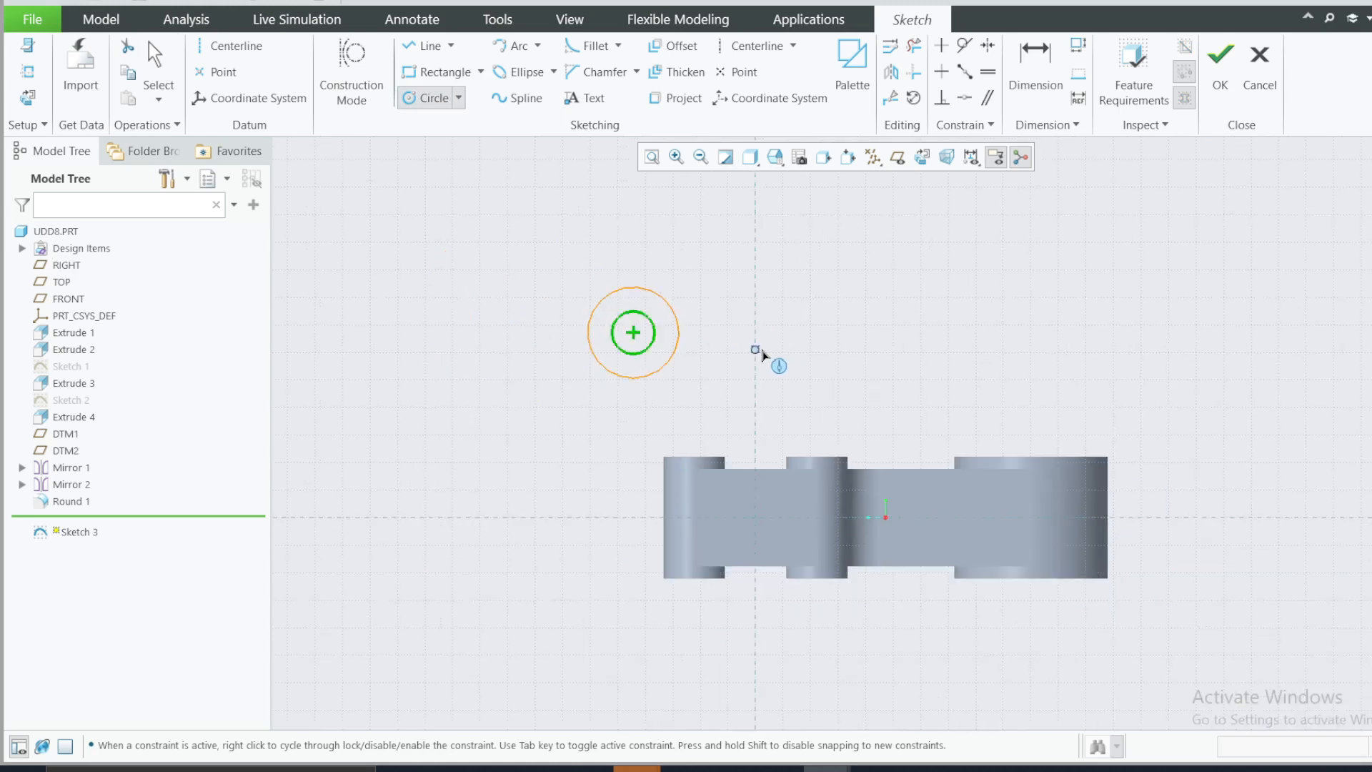
middle_click(759, 355)
Add the base block's front end face and upper face as references for the circle sketch
click(26, 74)
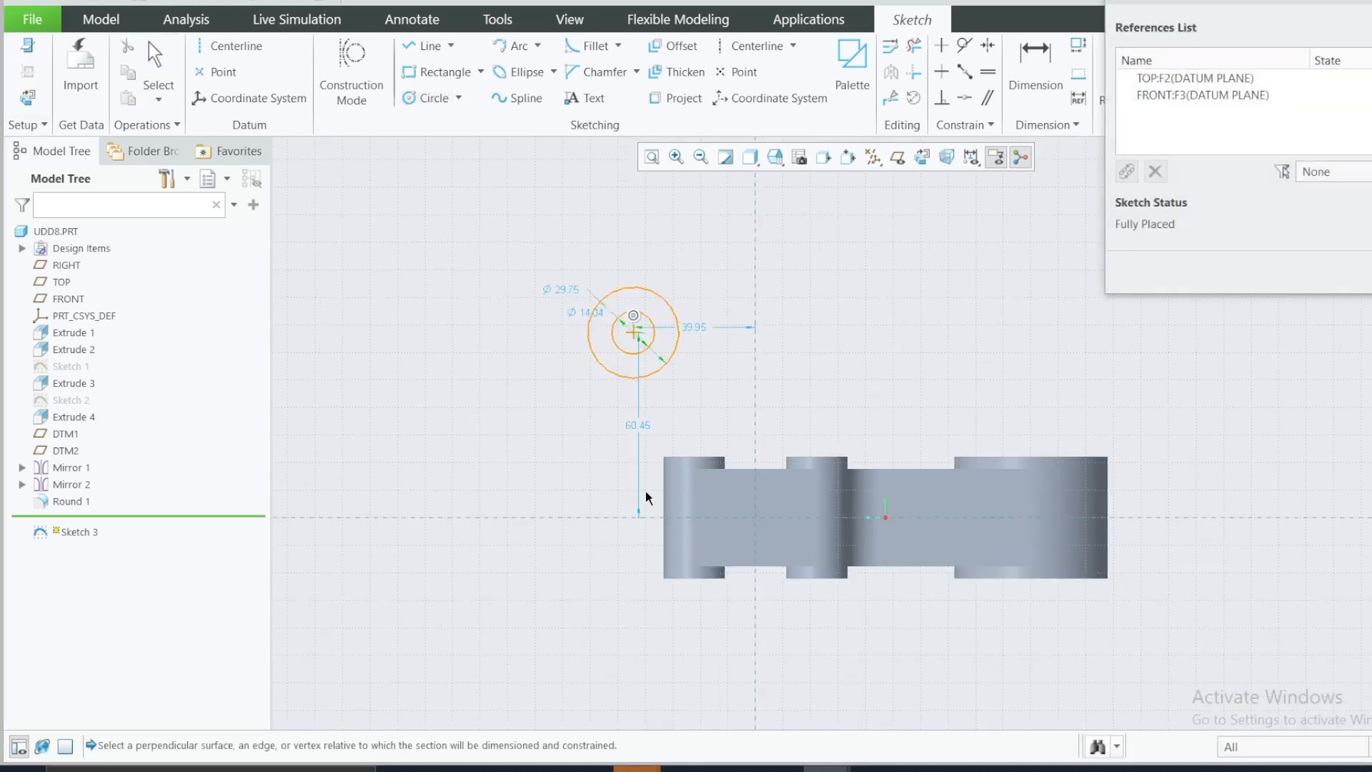
click(659, 516)
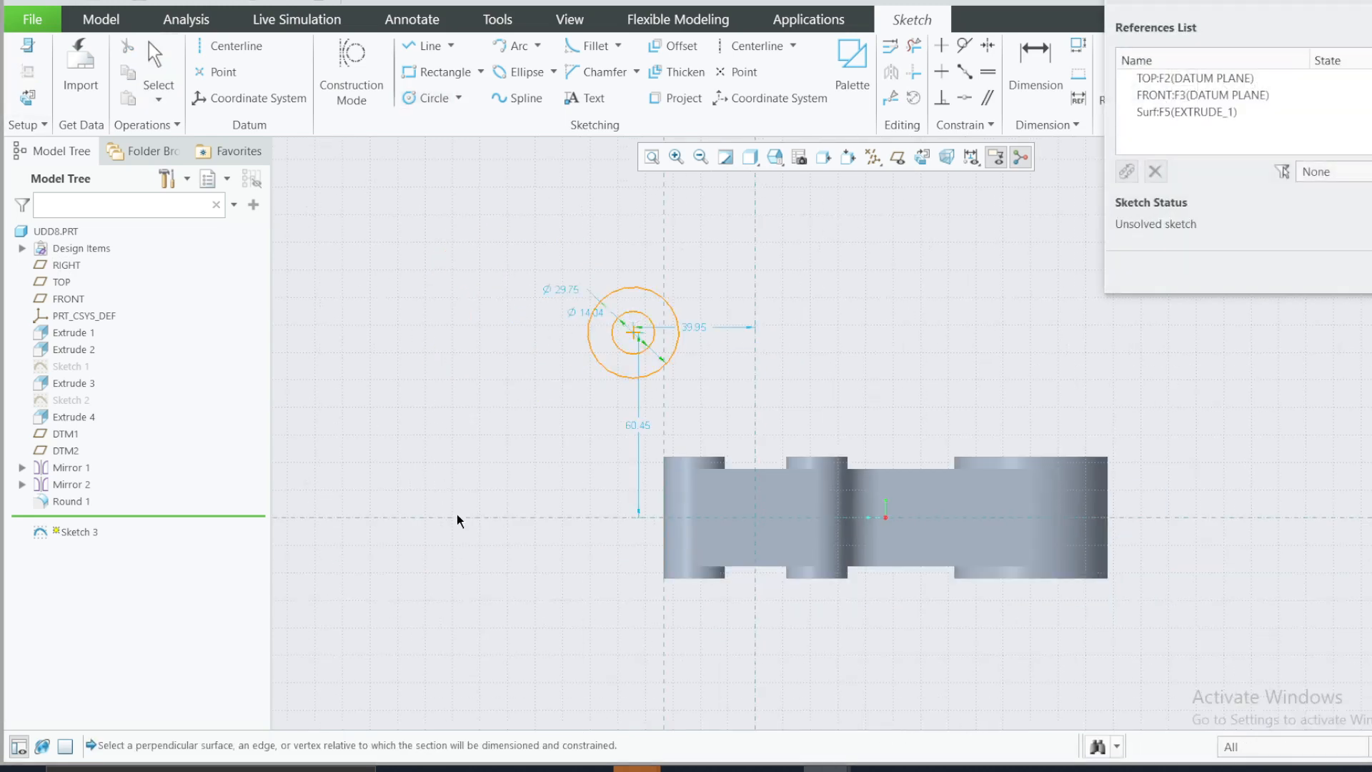
click(766, 469)
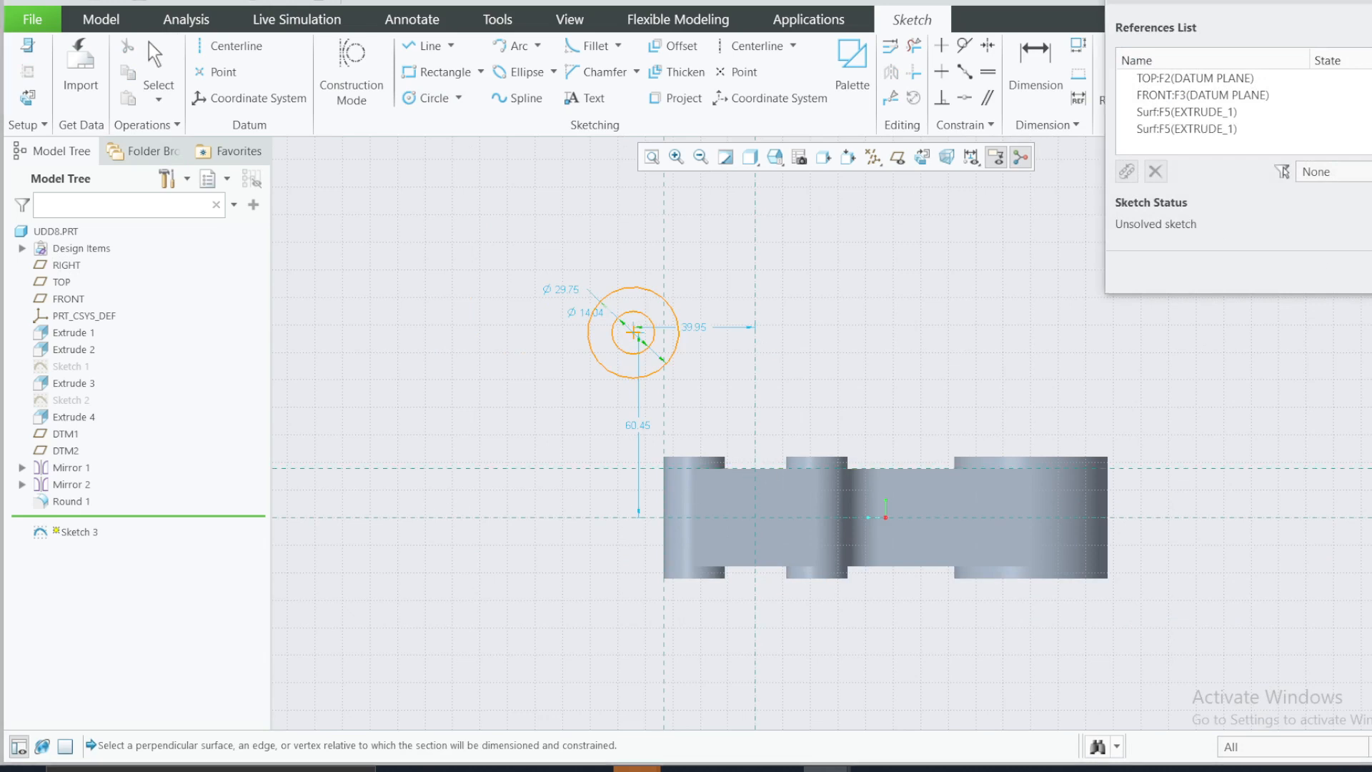
click(1370, 290)
Position the circles' common centre 40 above the base's upper face and 20 in front of its front face
double_click(646, 401)
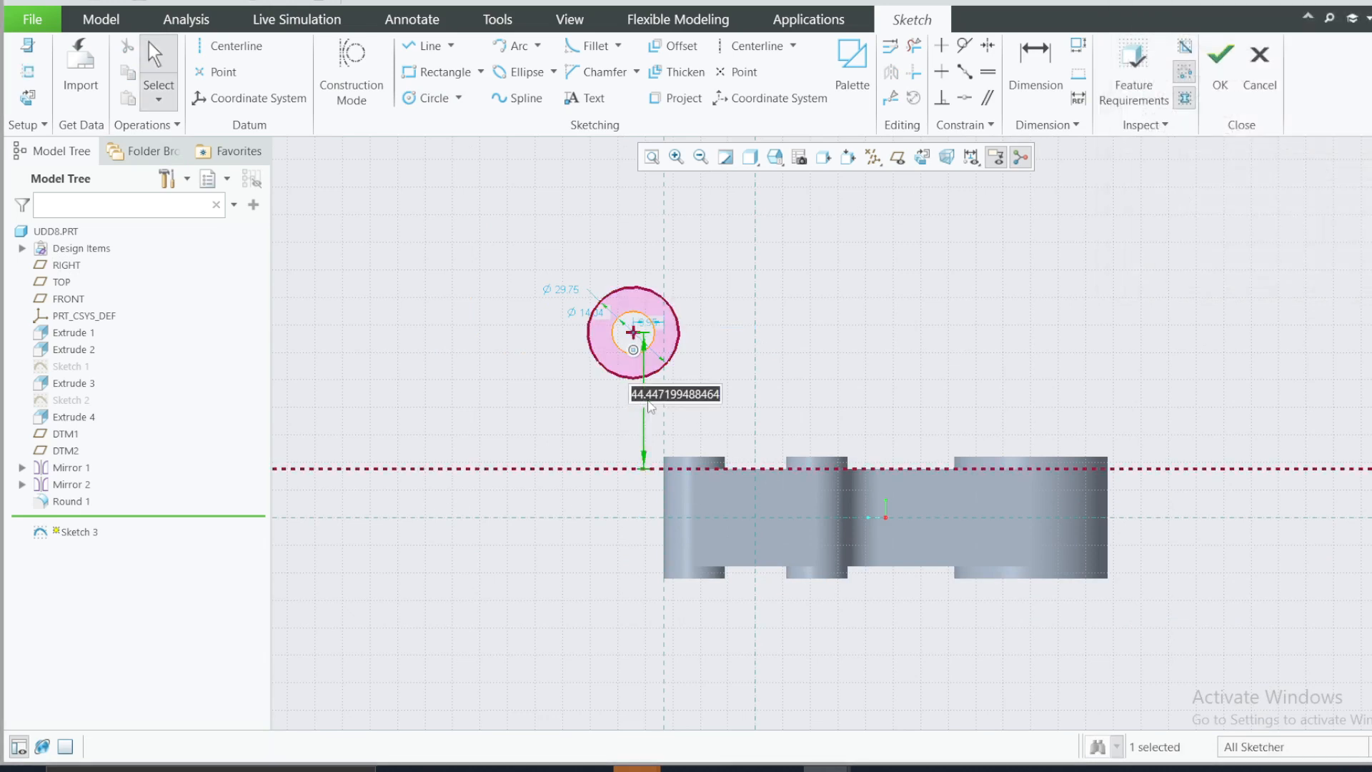
text(40)
key(Return)
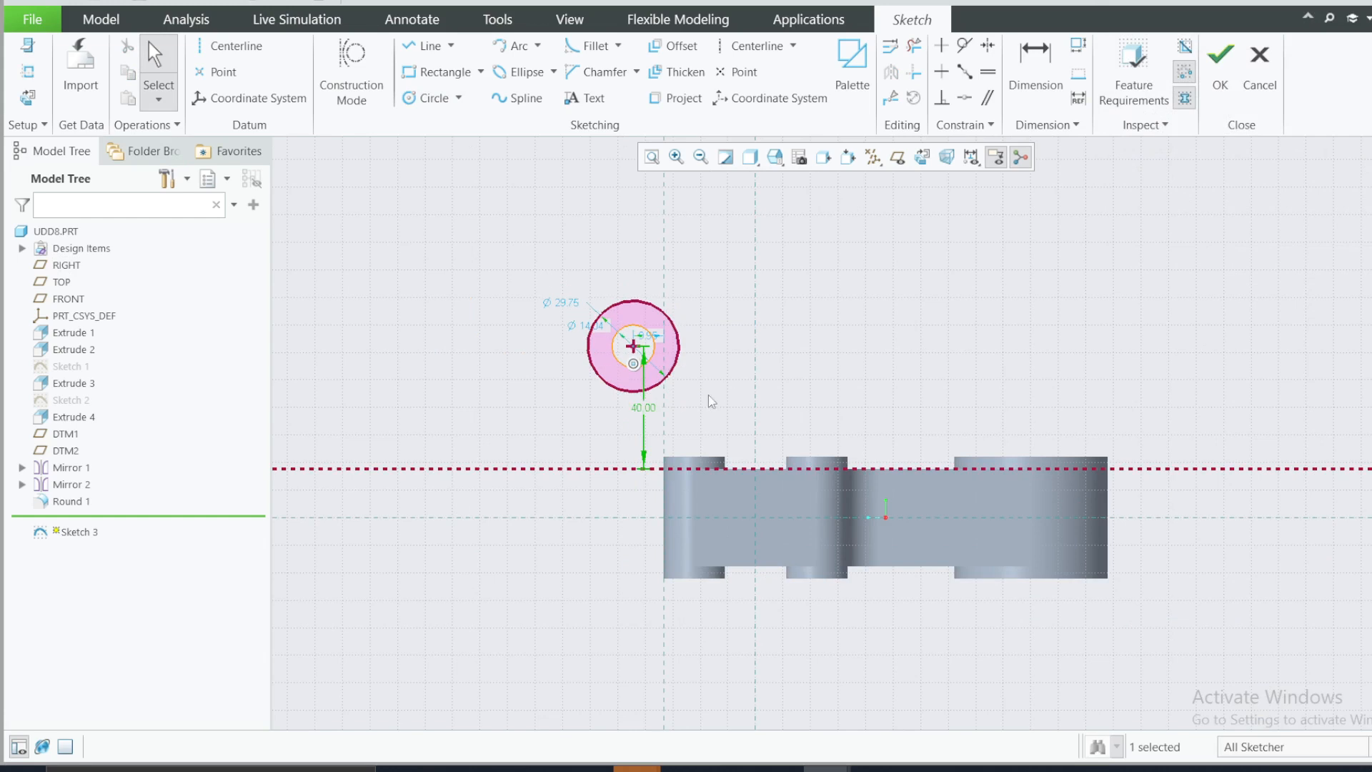
double_click(655, 336)
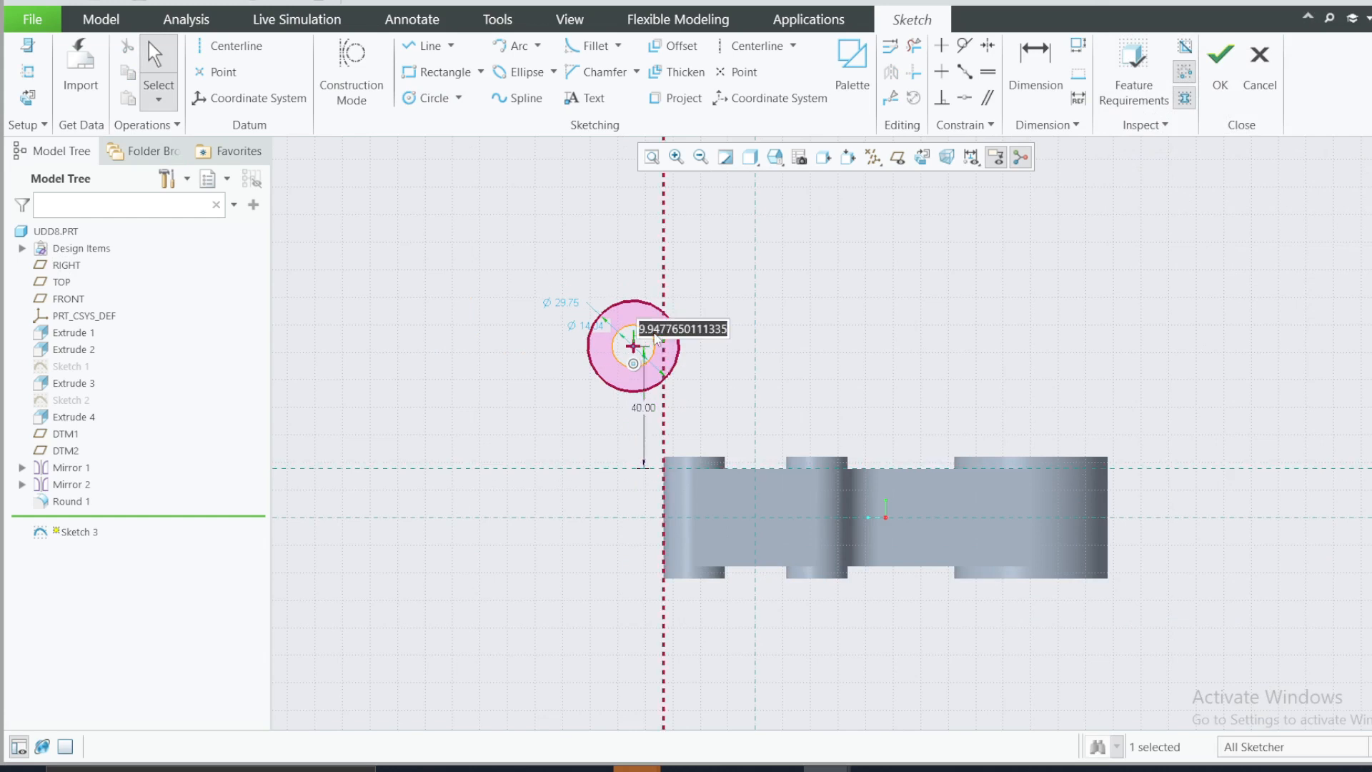
text(2)
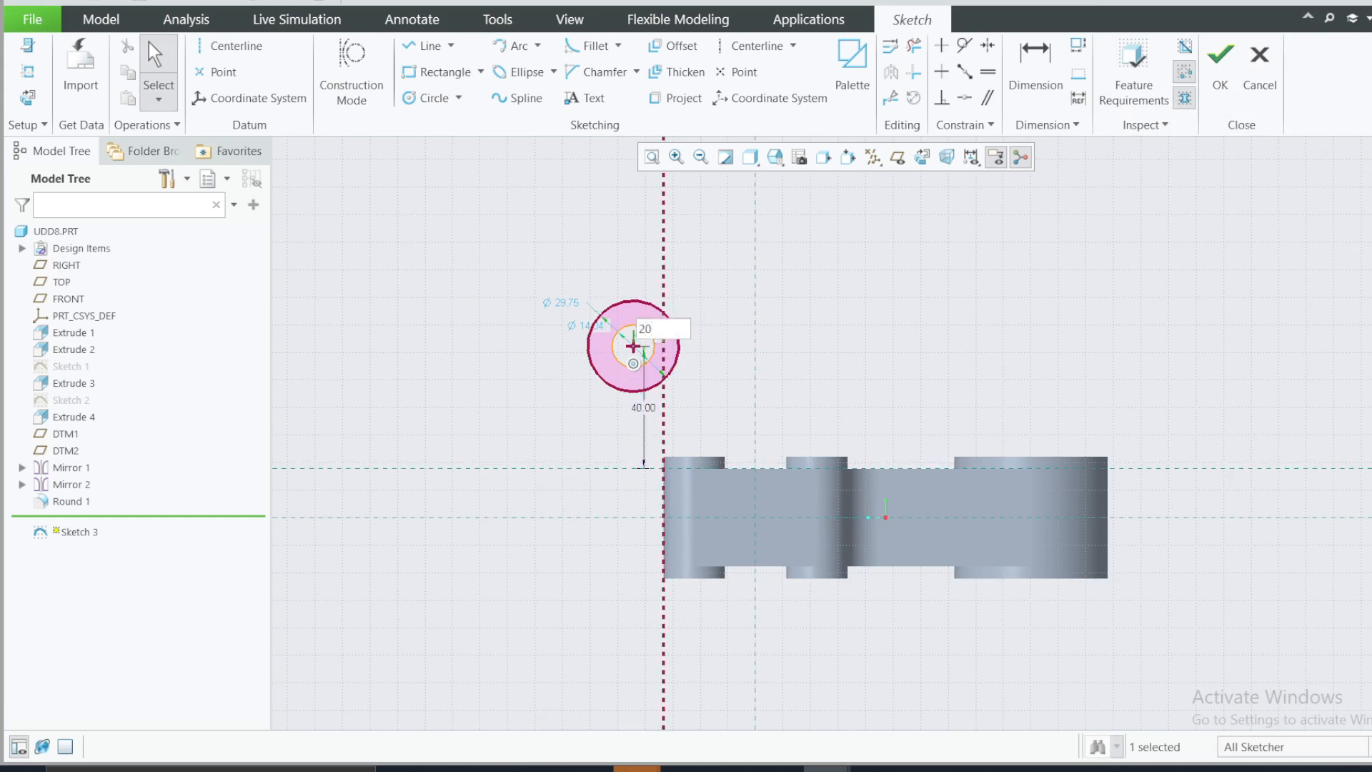
text(0)
key(Return)
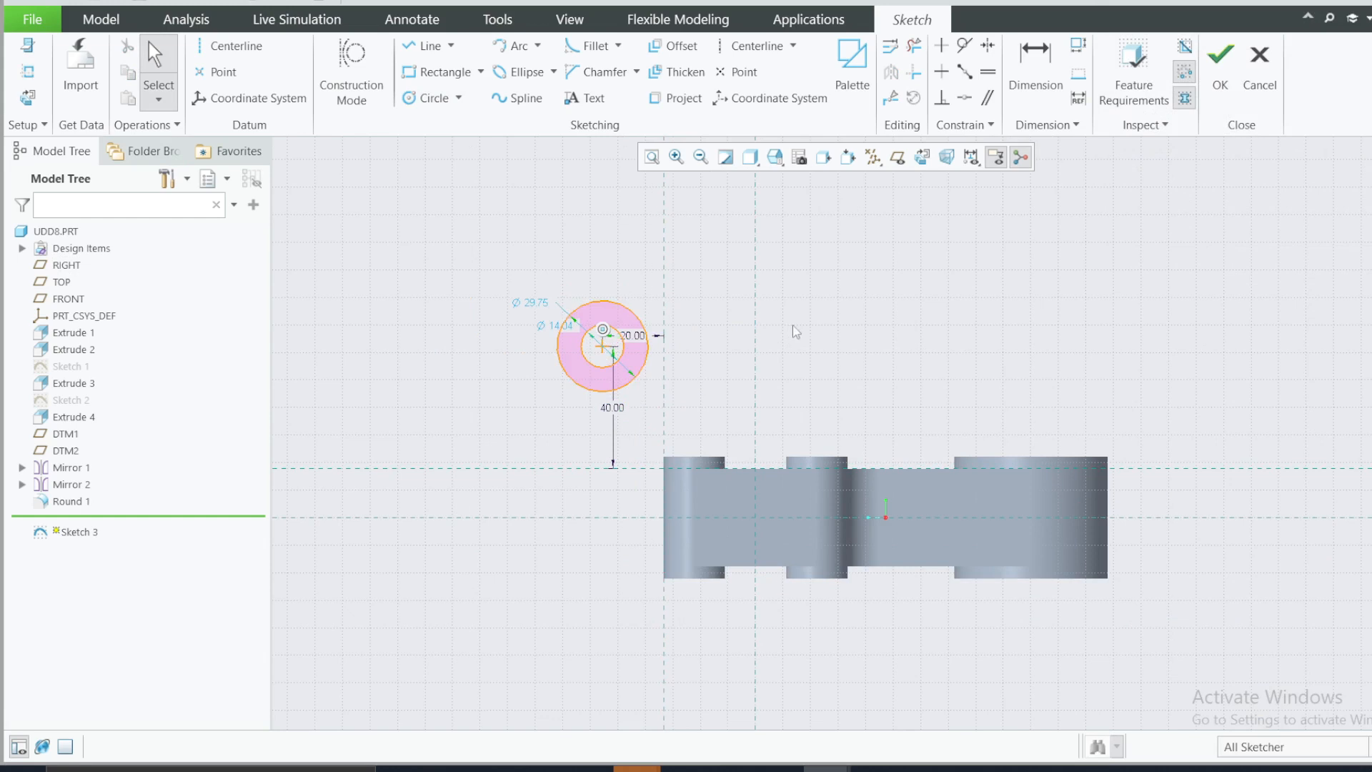
Set the outer circle's radius to 15 and the inner circle's diameter to 15
scroll(560, 300, up, 1)
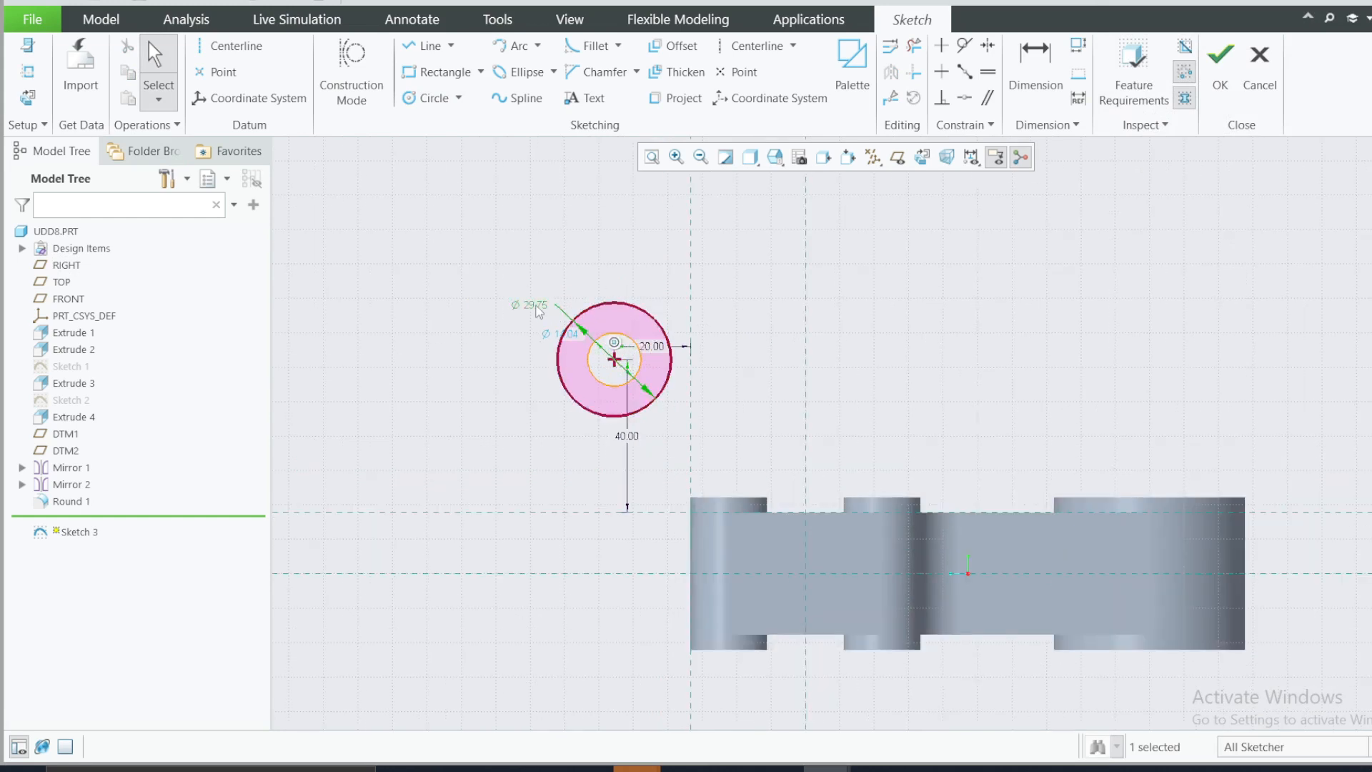
double_click(539, 307)
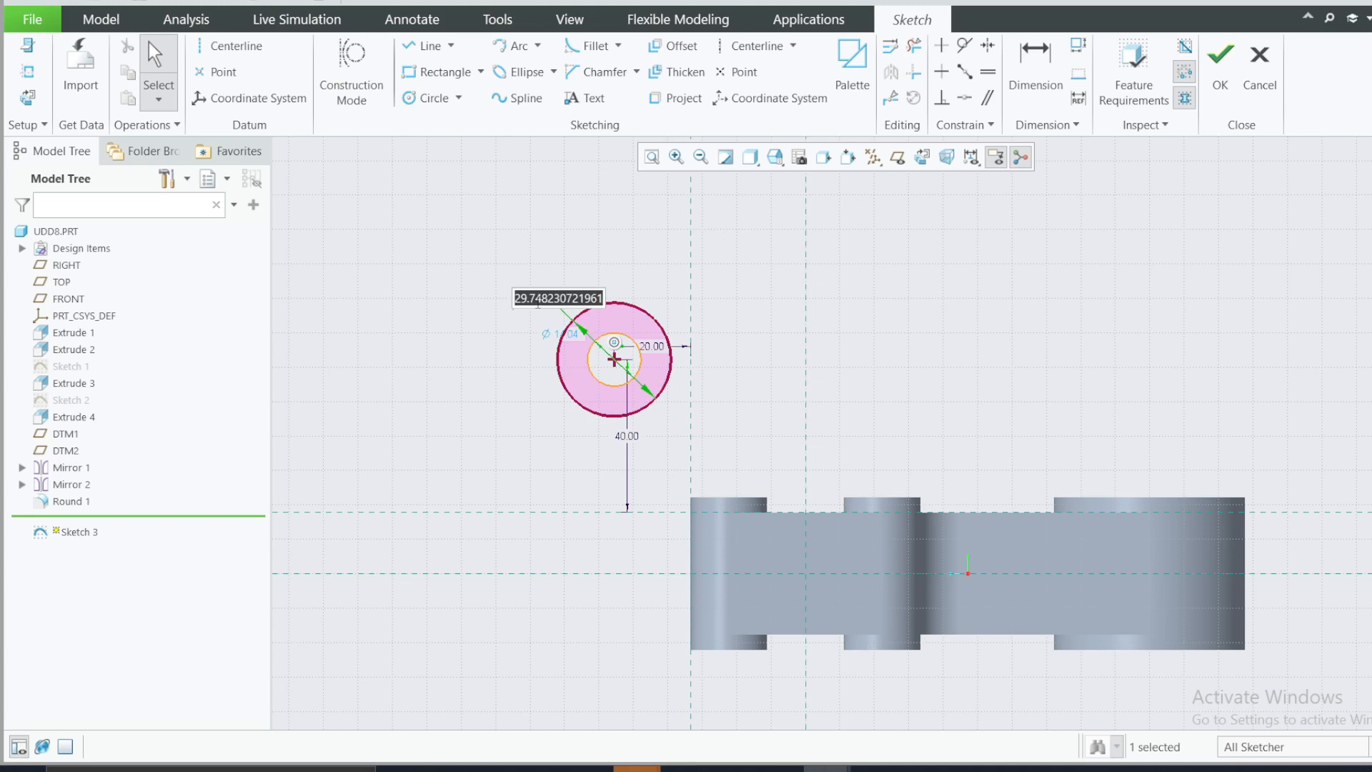
text(15)
key(Return)
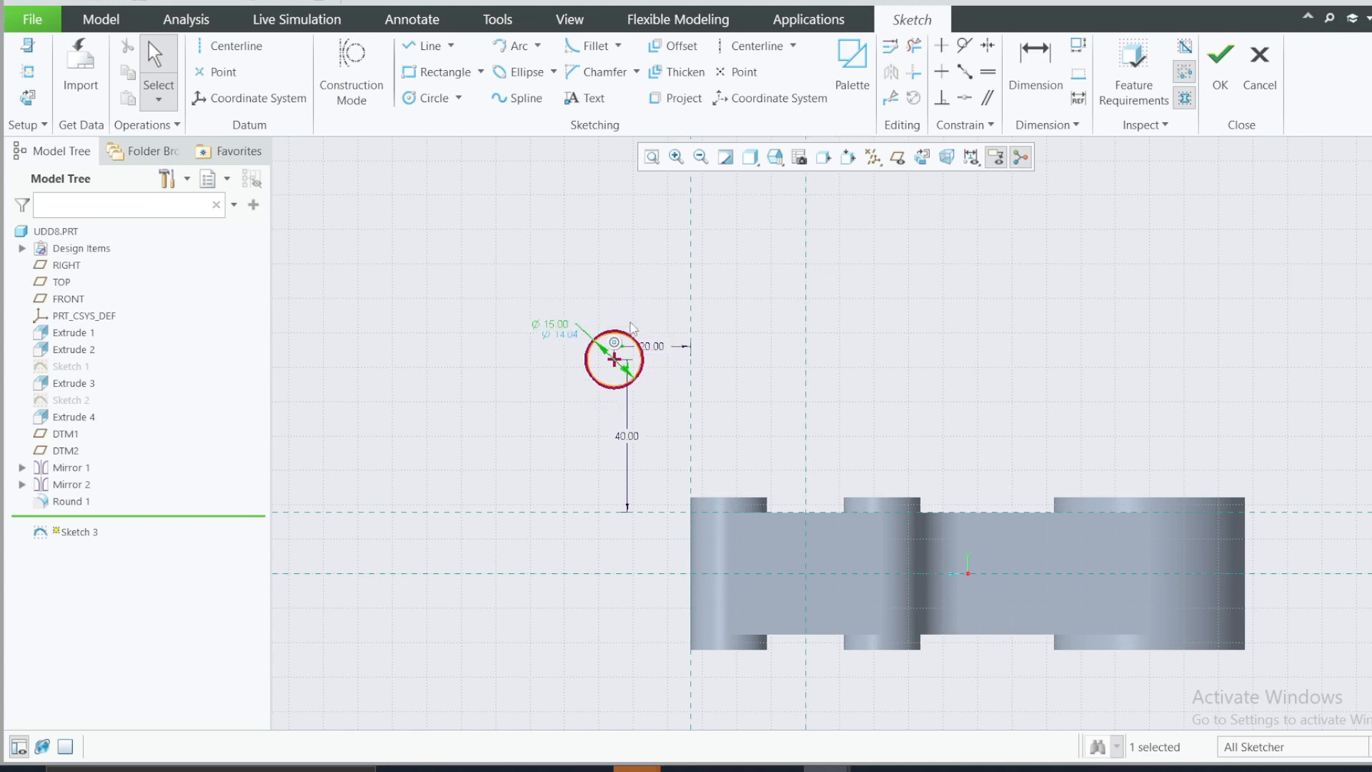
click(534, 341)
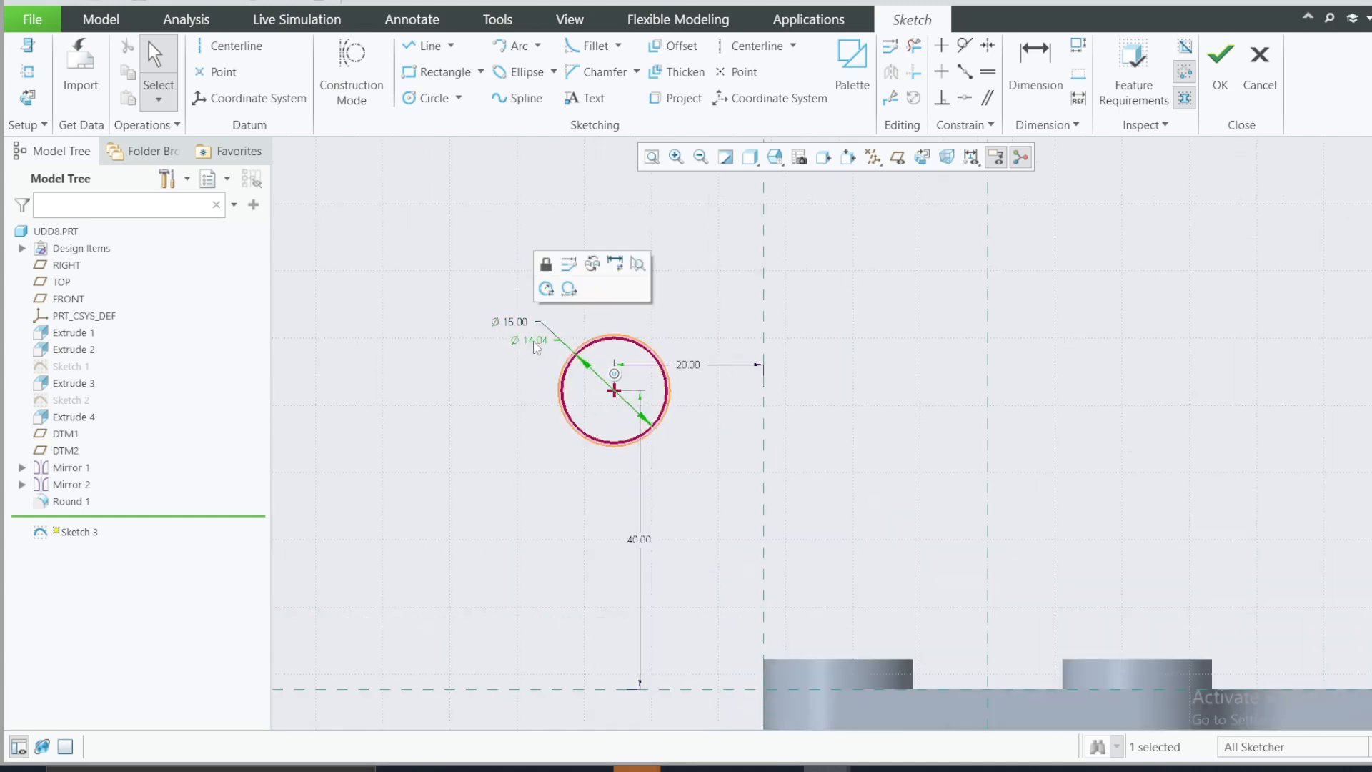
double_click(537, 335)
text(15)
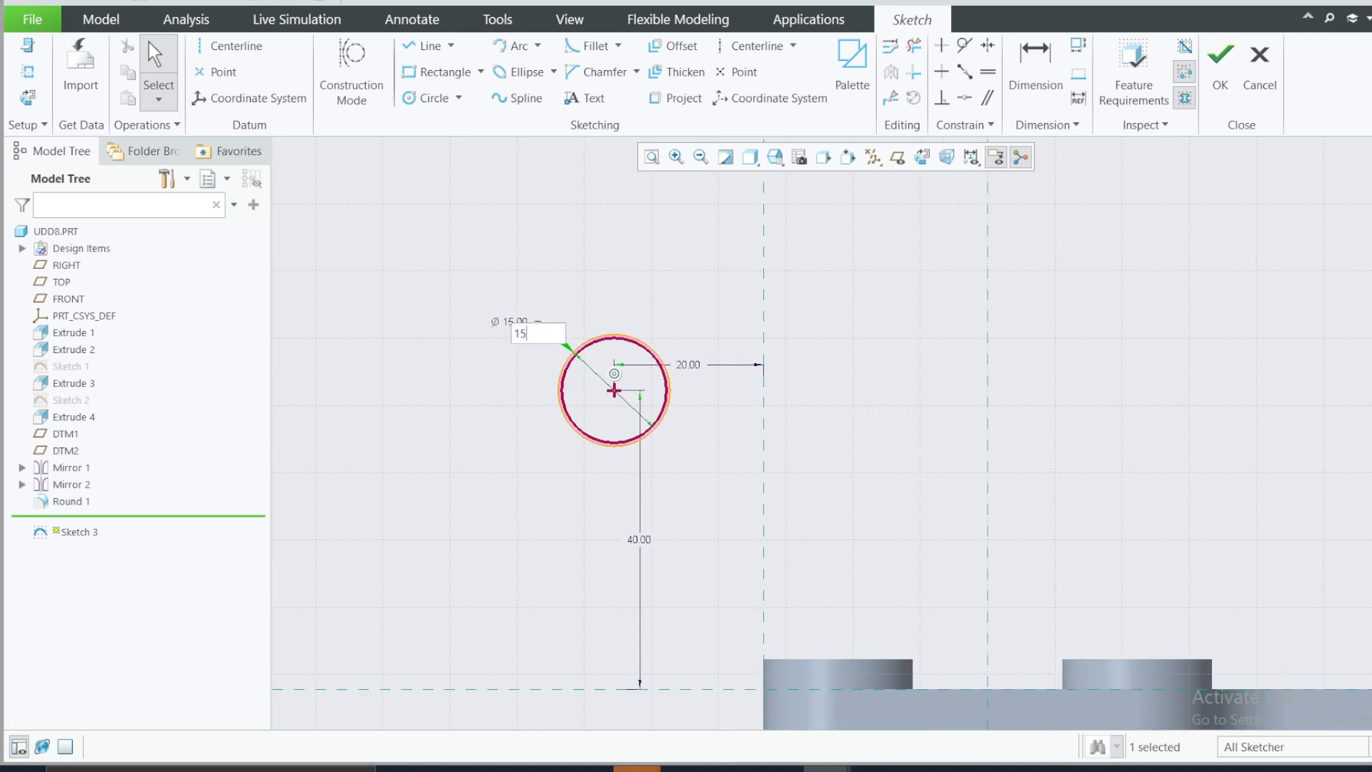
key(Return)
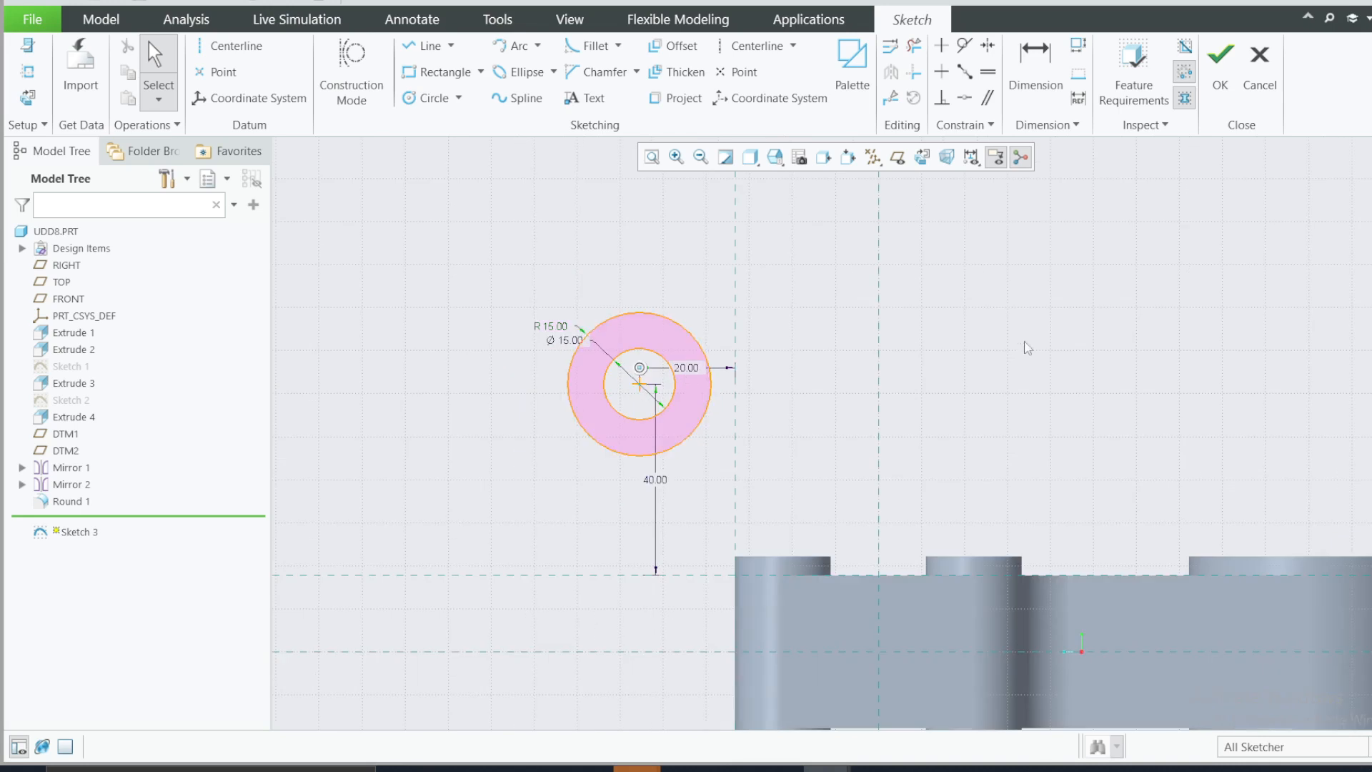
Compare the circle dimensions with the reference drawing and finish the sketch
scroll(989, 367, down, 3)
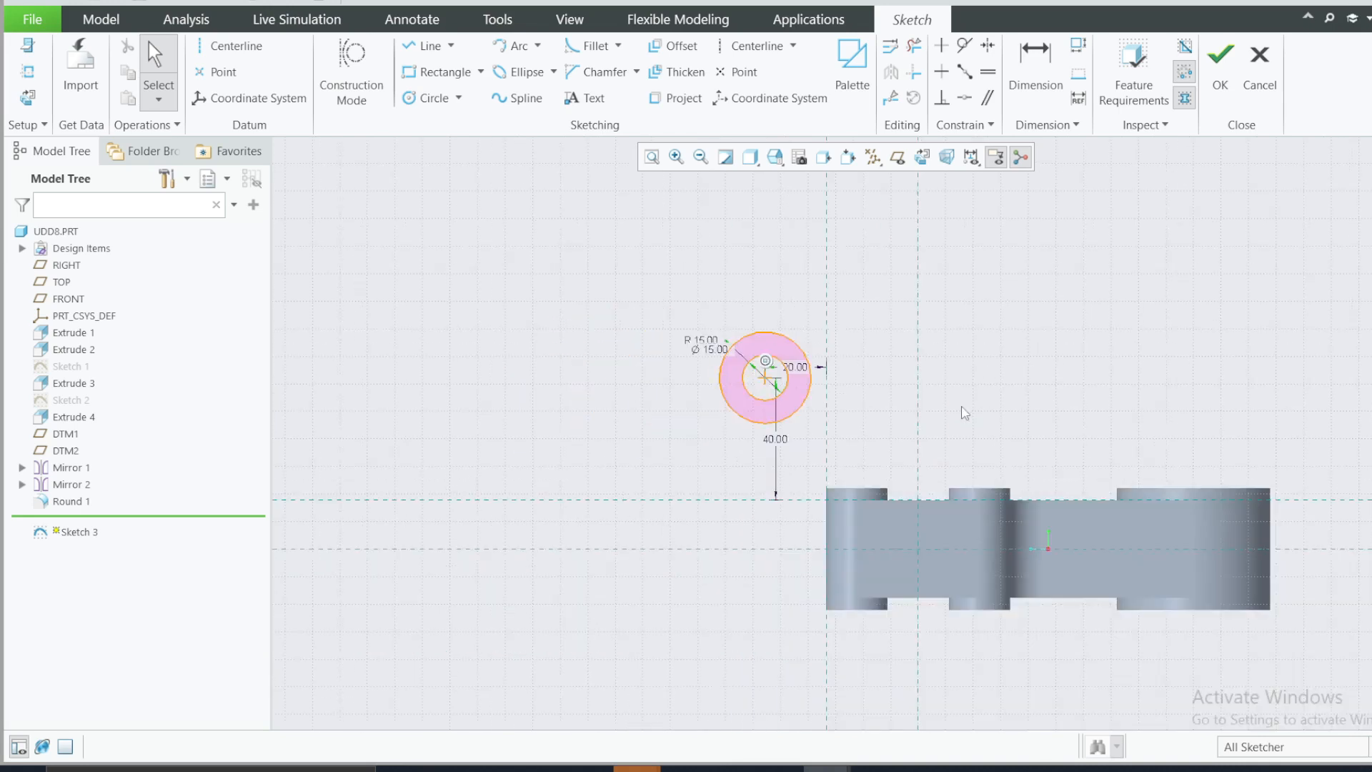
scroll(863, 478, up, 2)
scroll(863, 478, up, 1)
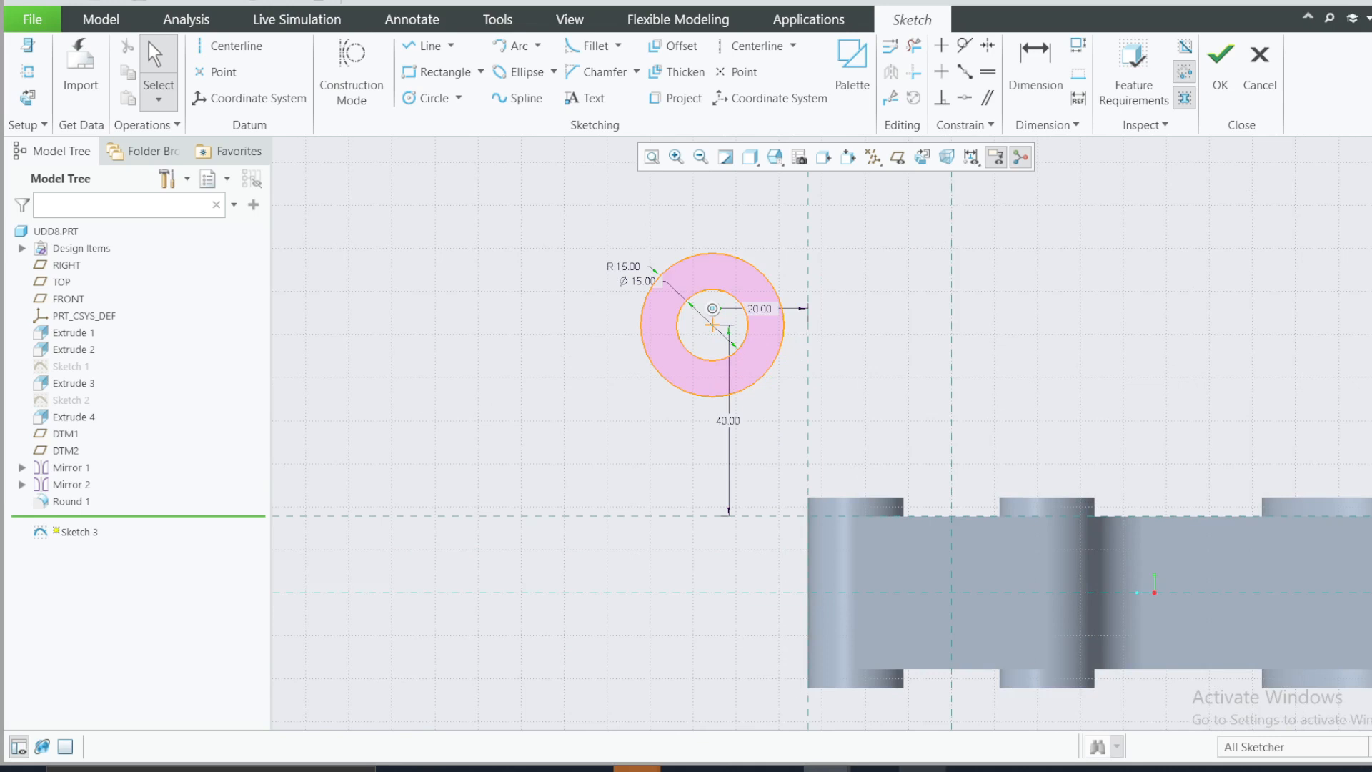
click(922, 768)
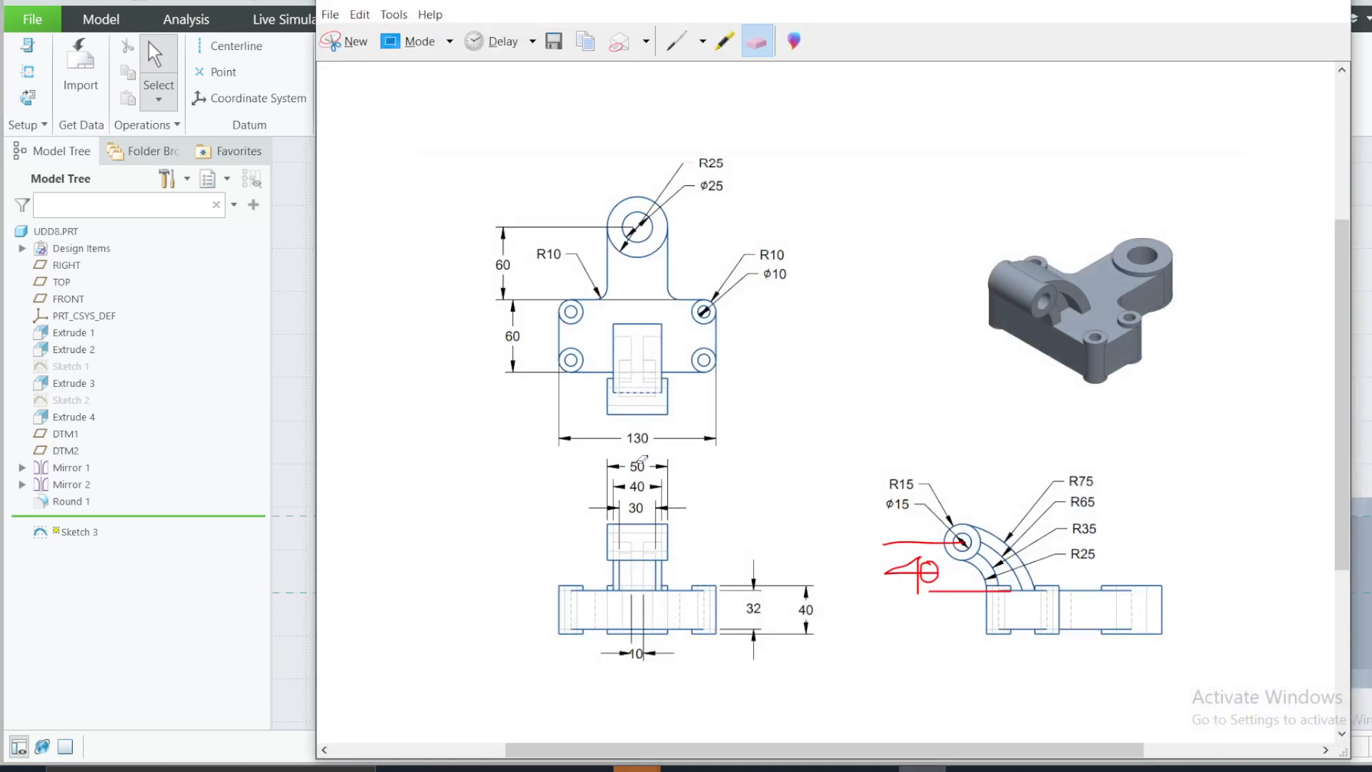
click(1234, 4)
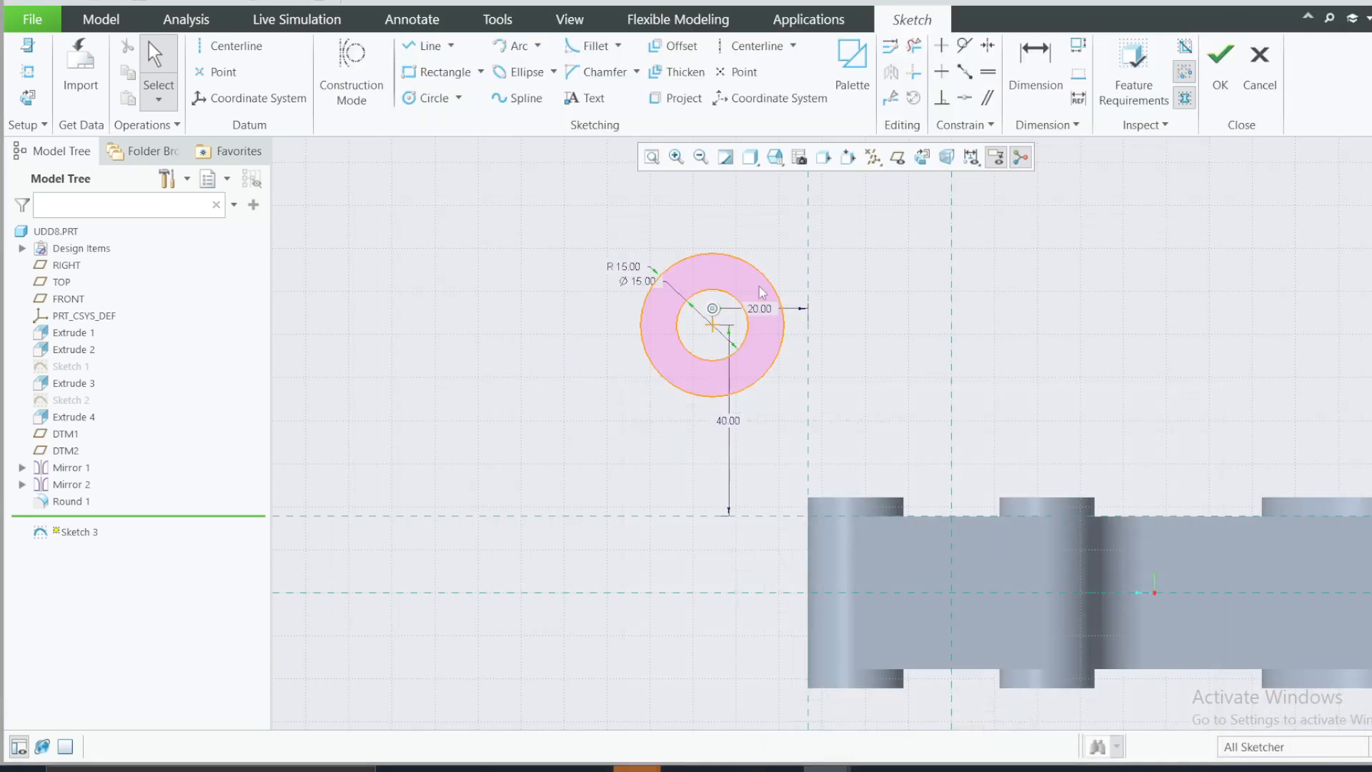
click(1220, 55)
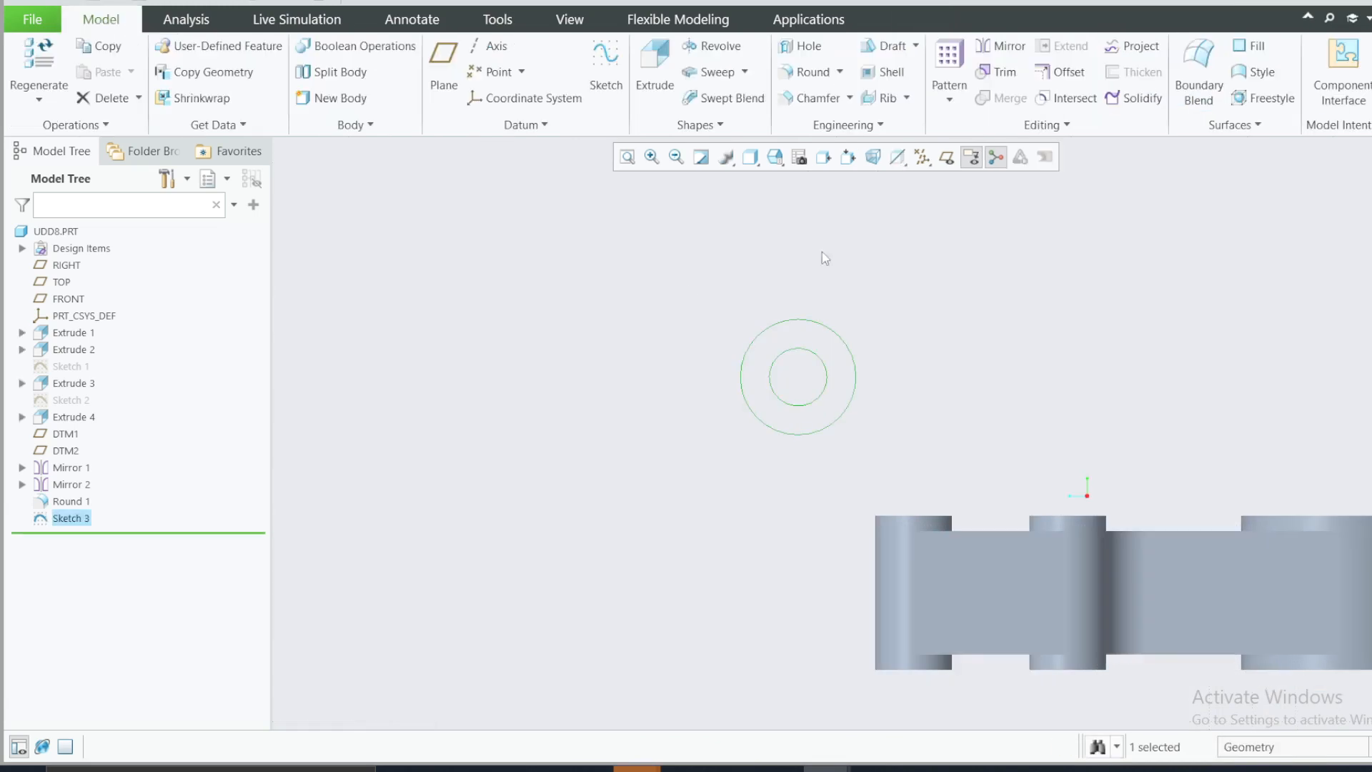
Start a solid extrusion of the two-circle sketch and open its depth value for editing
click(664, 73)
double_click(220, 67)
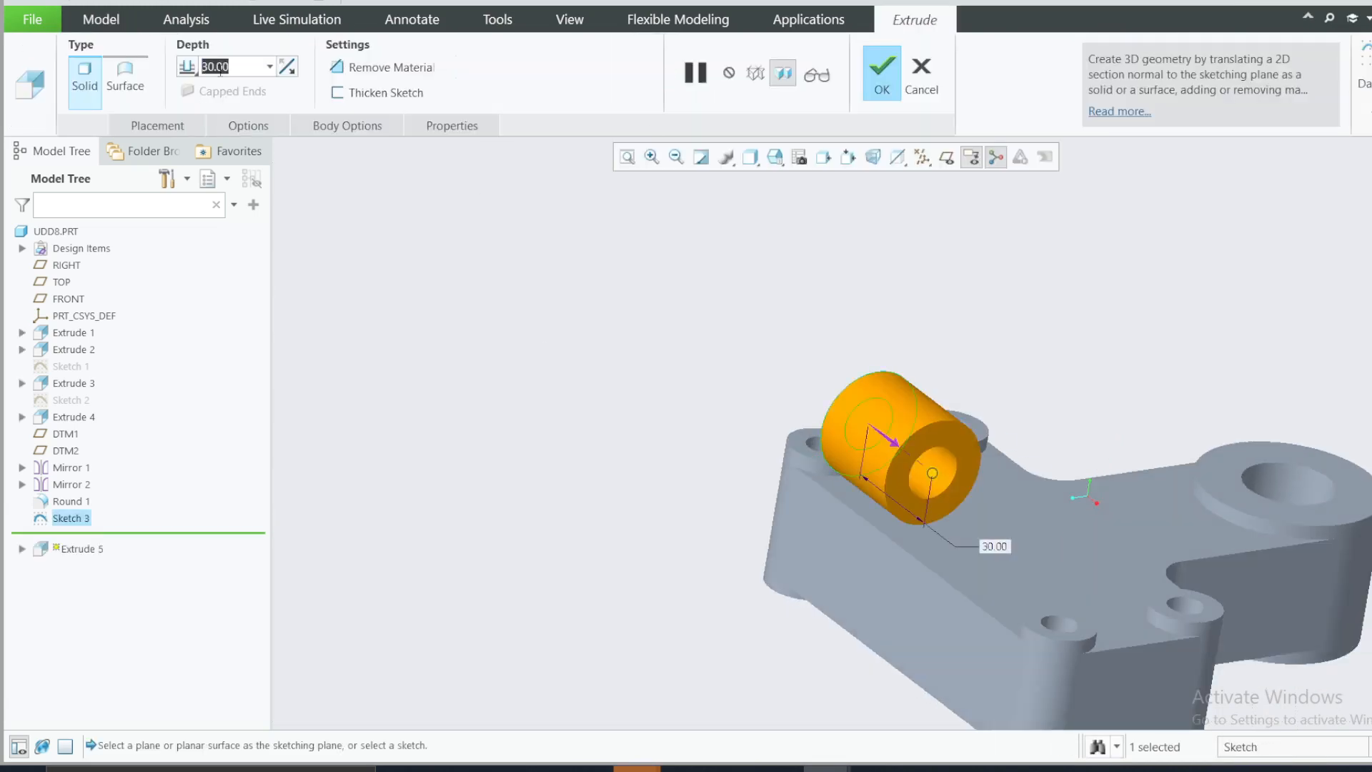
Extrude the hollow cylinder symmetrically to a depth of 50 and complete the feature
text(50)
click(181, 73)
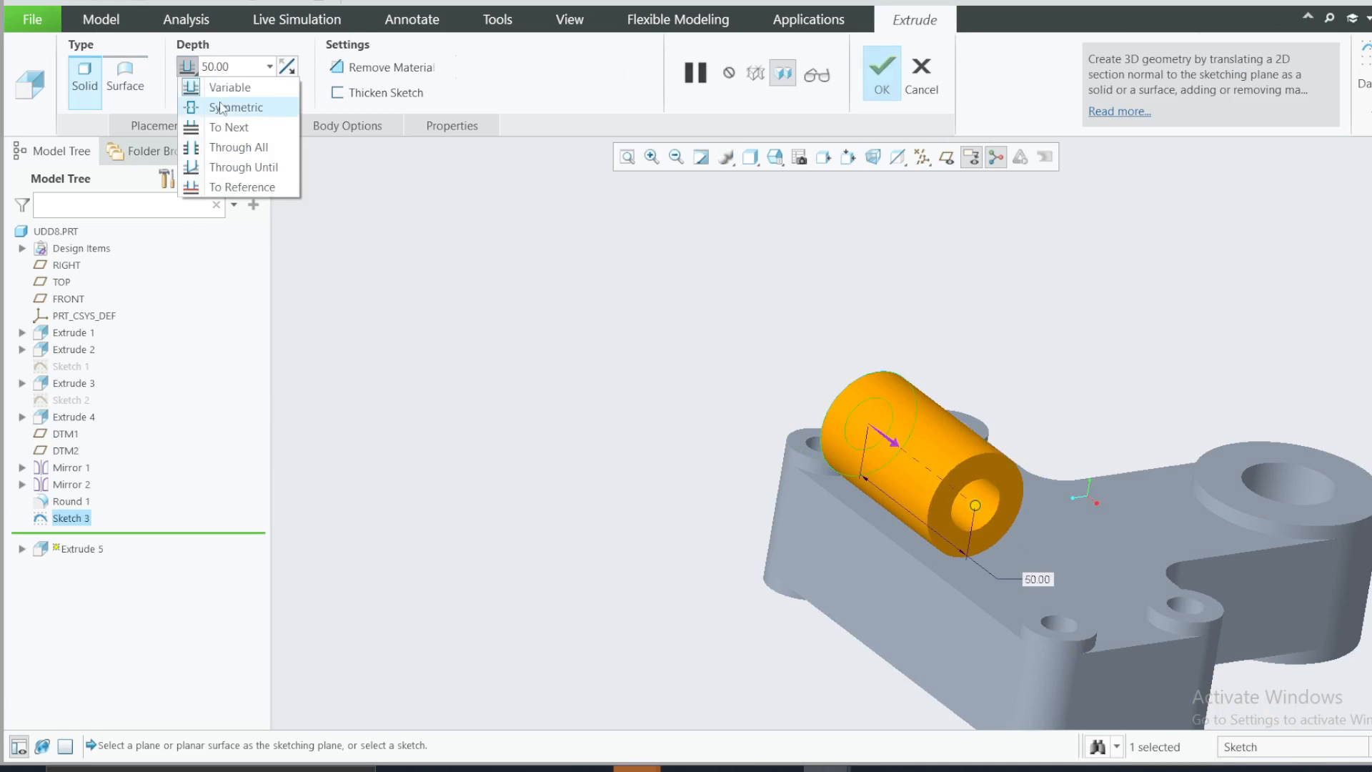
click(879, 72)
click(1010, 258)
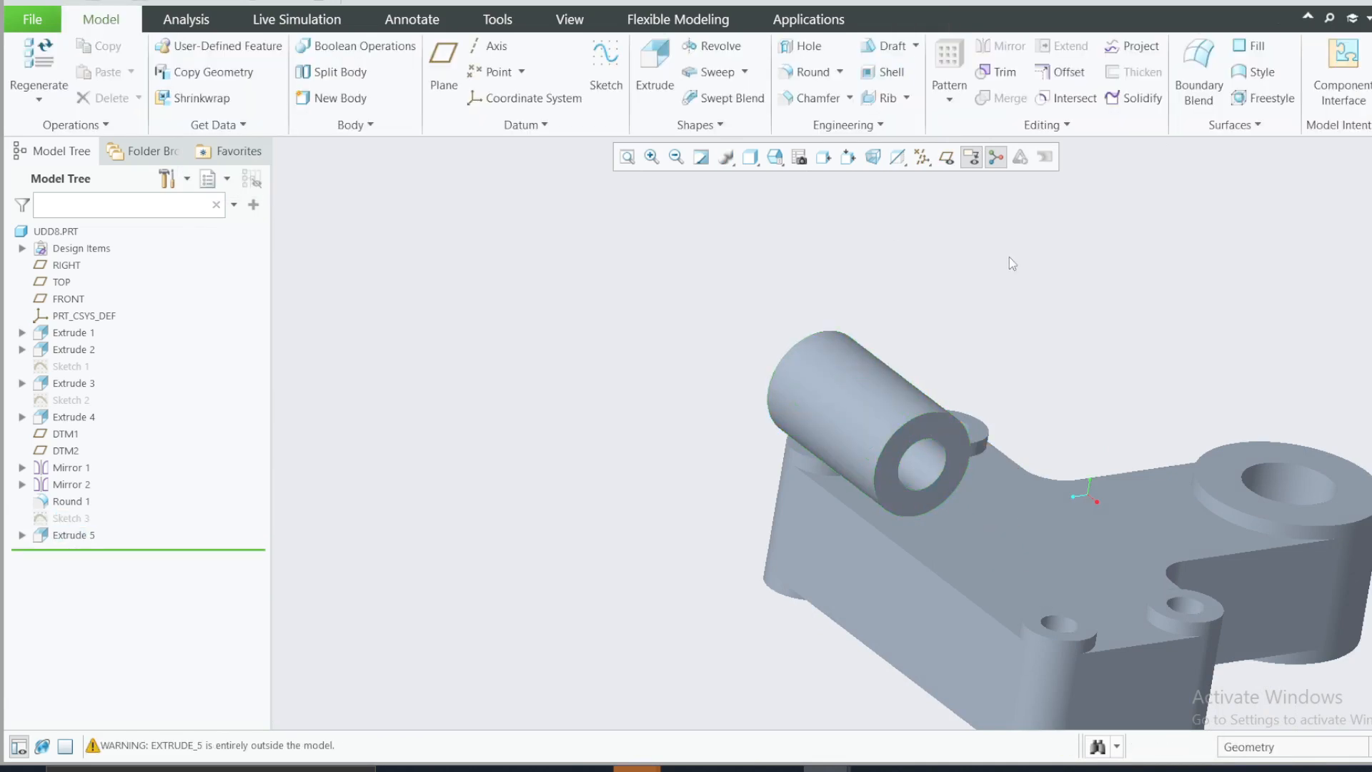
Start a new extrude sketch on the RIGHT plane and orient the view square to it
click(66, 267)
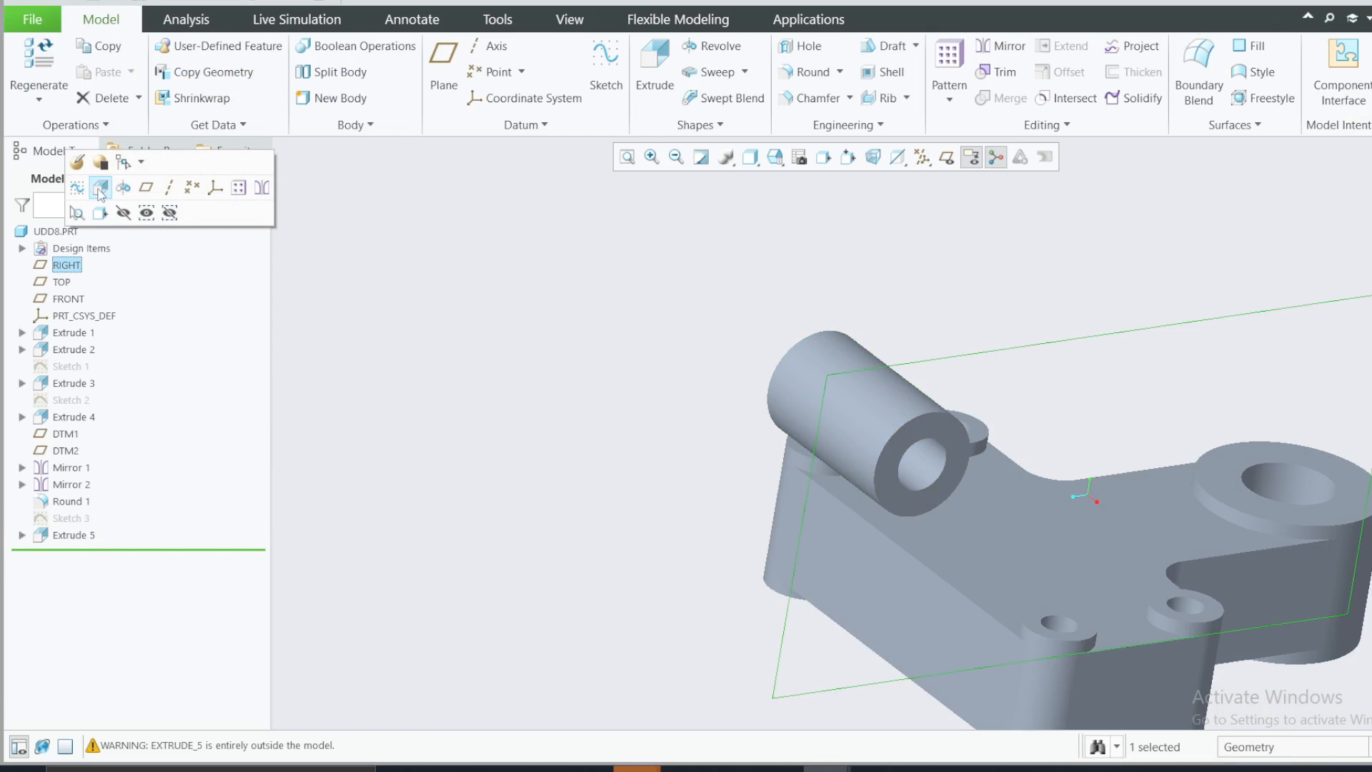
click(99, 188)
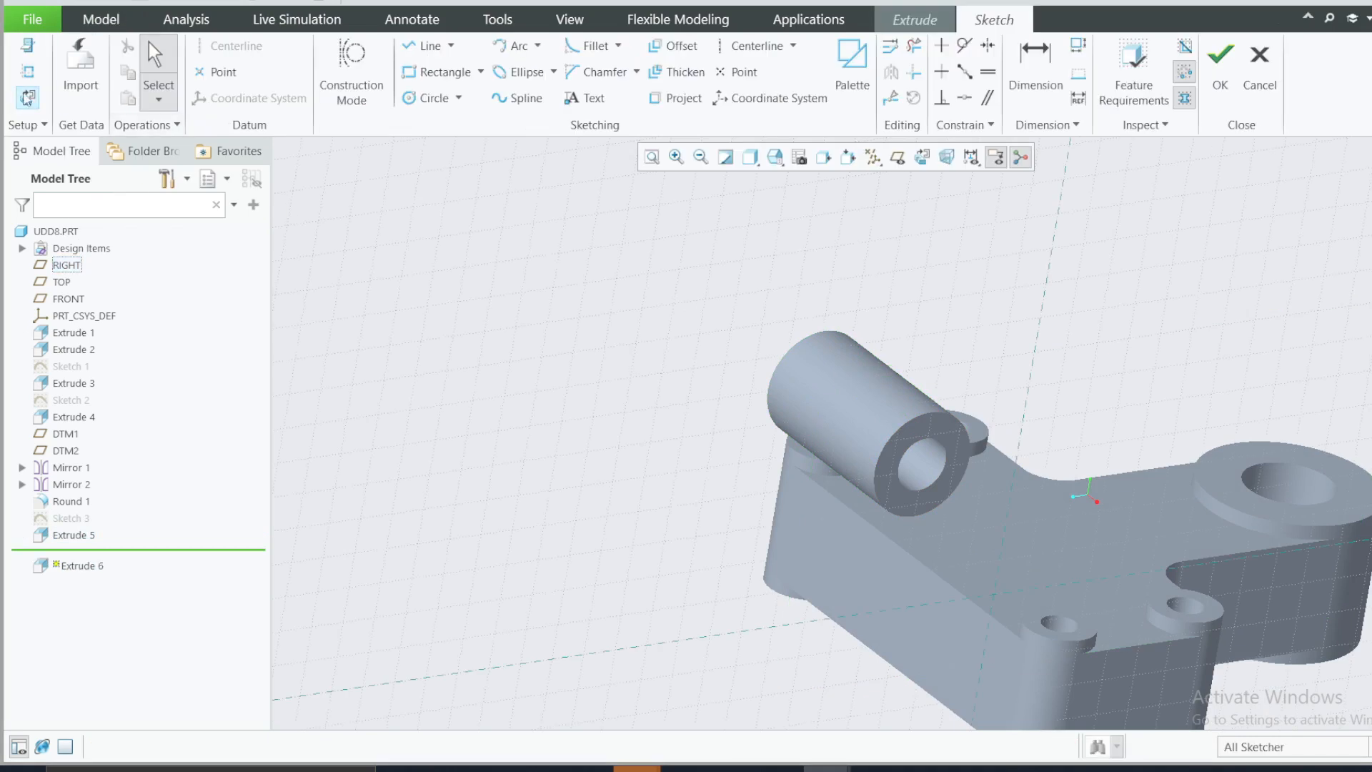
click(27, 97)
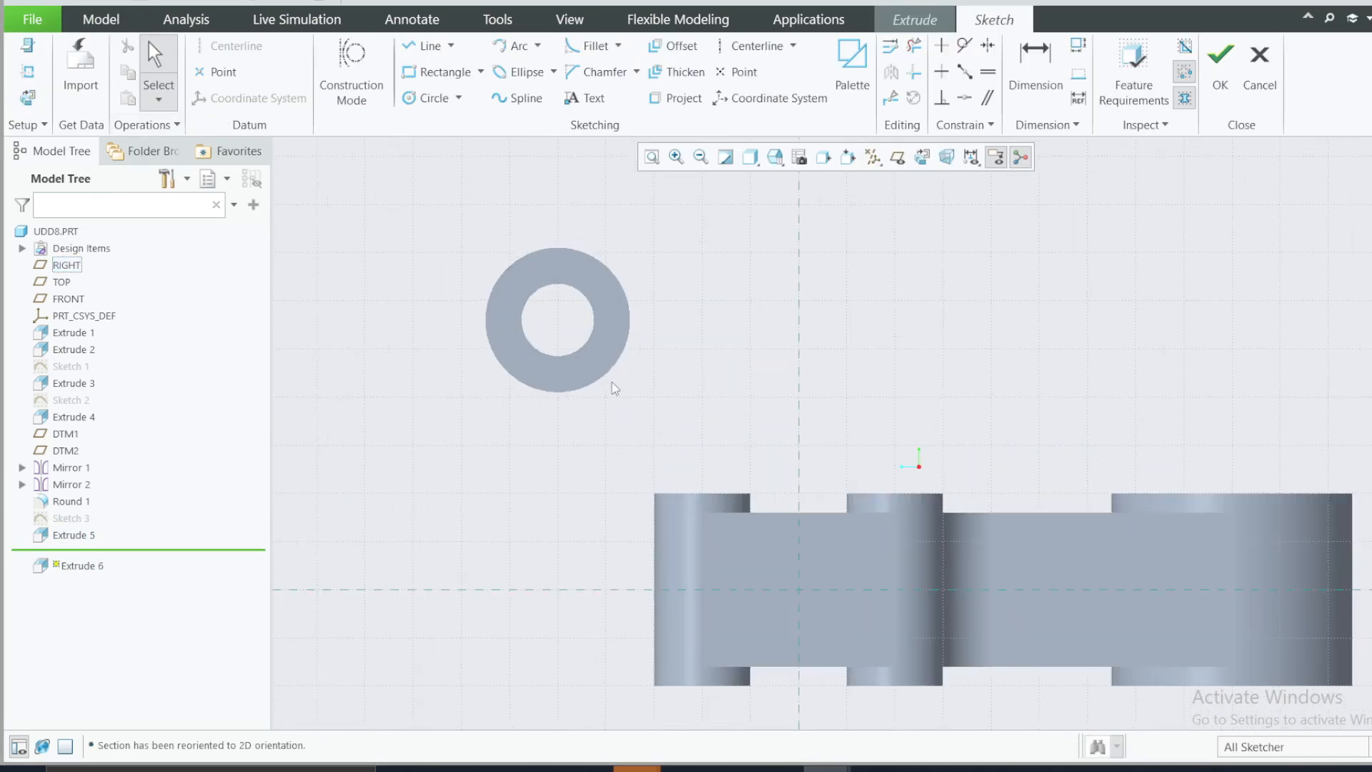
Project both halves of the hollow cylinder's outer circular edge into the sketch
click(674, 98)
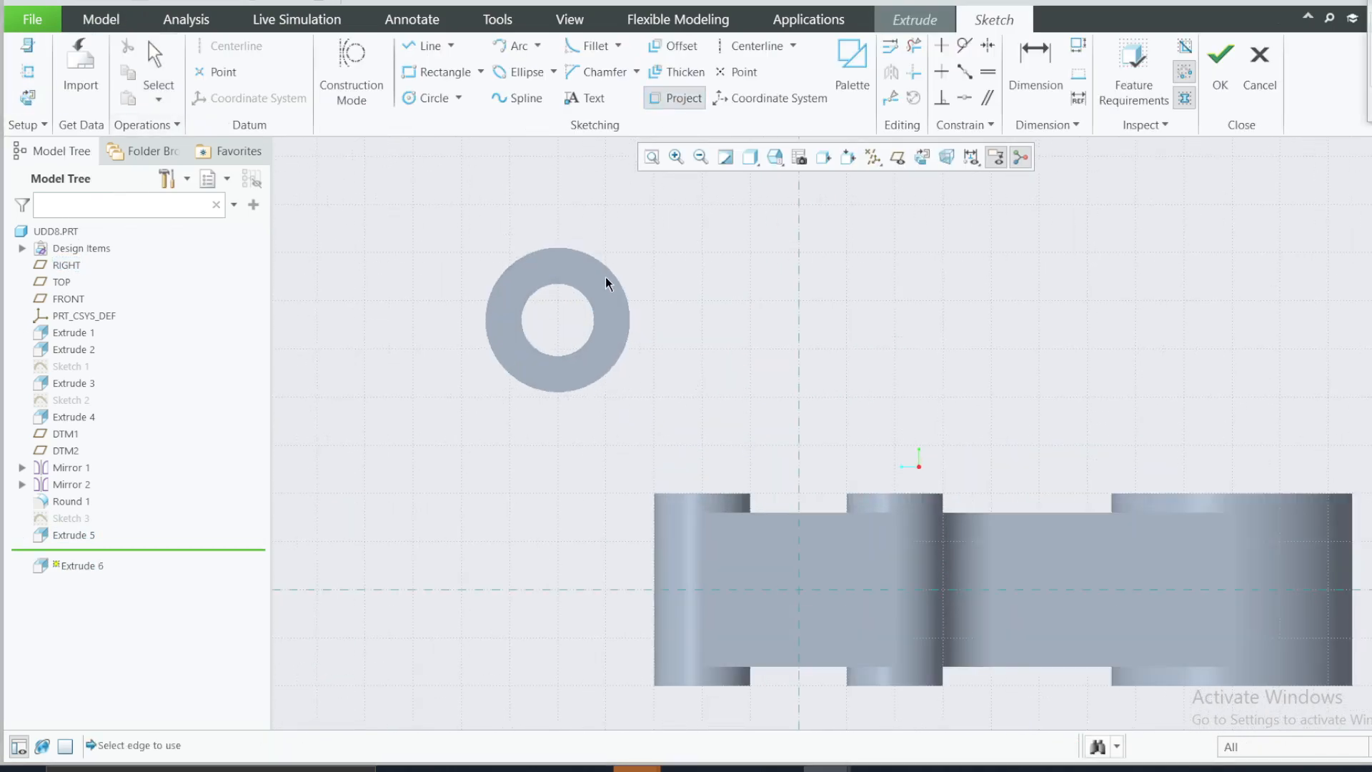
click(629, 323)
click(628, 315)
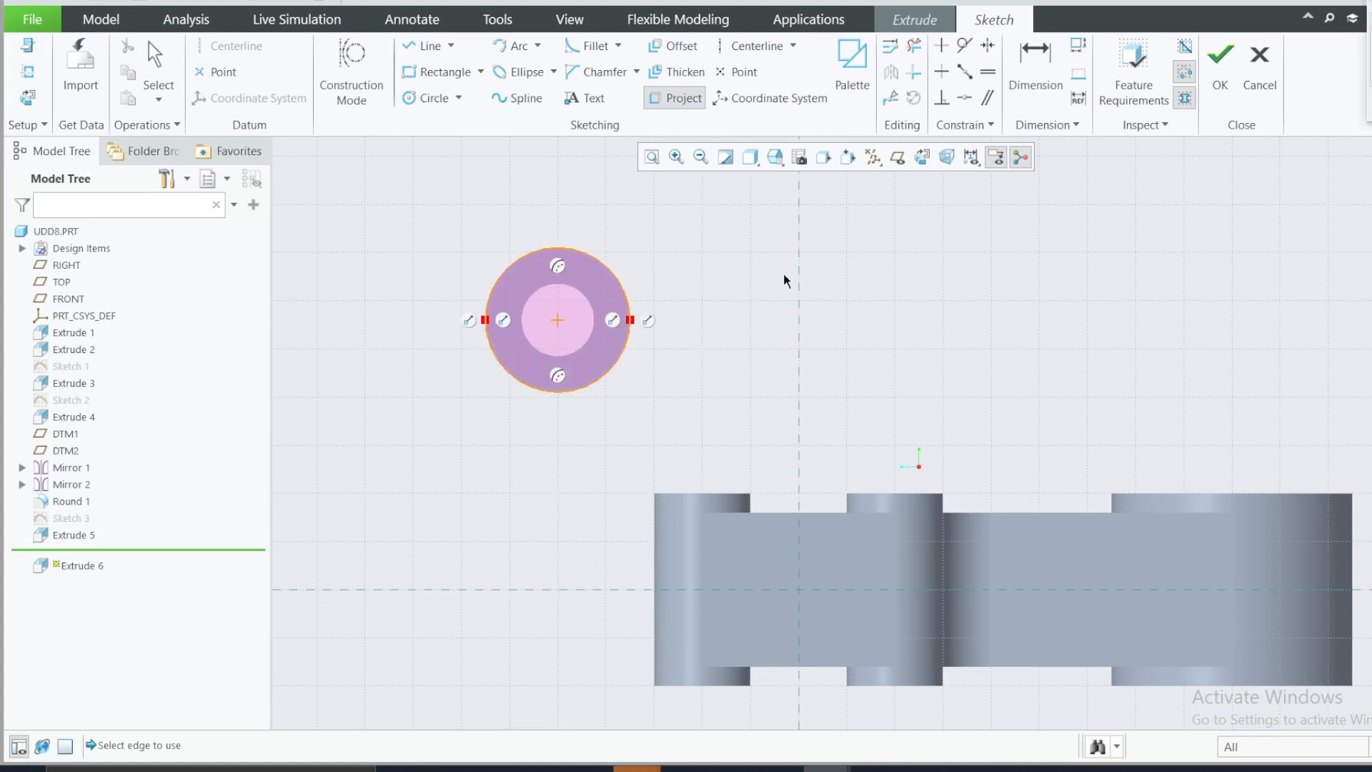
click(604, 272)
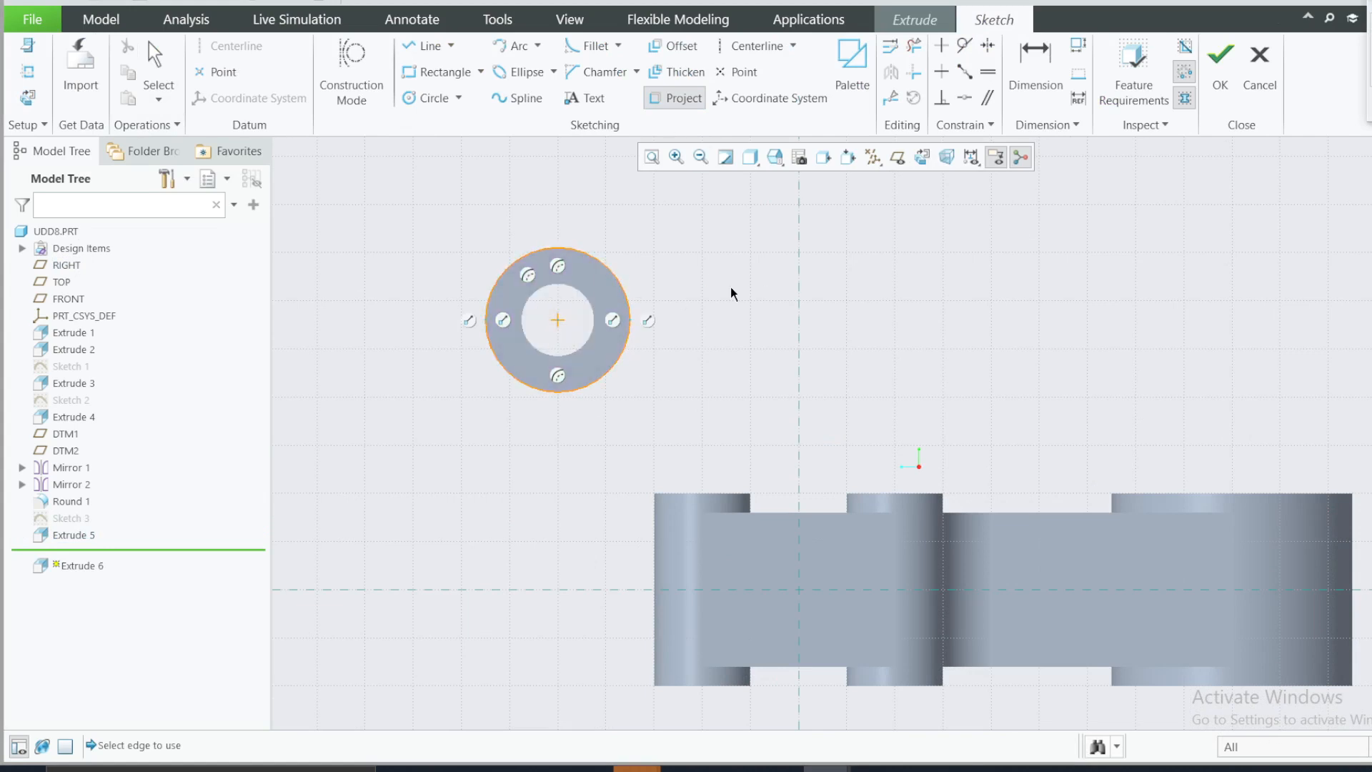
key(Escape)
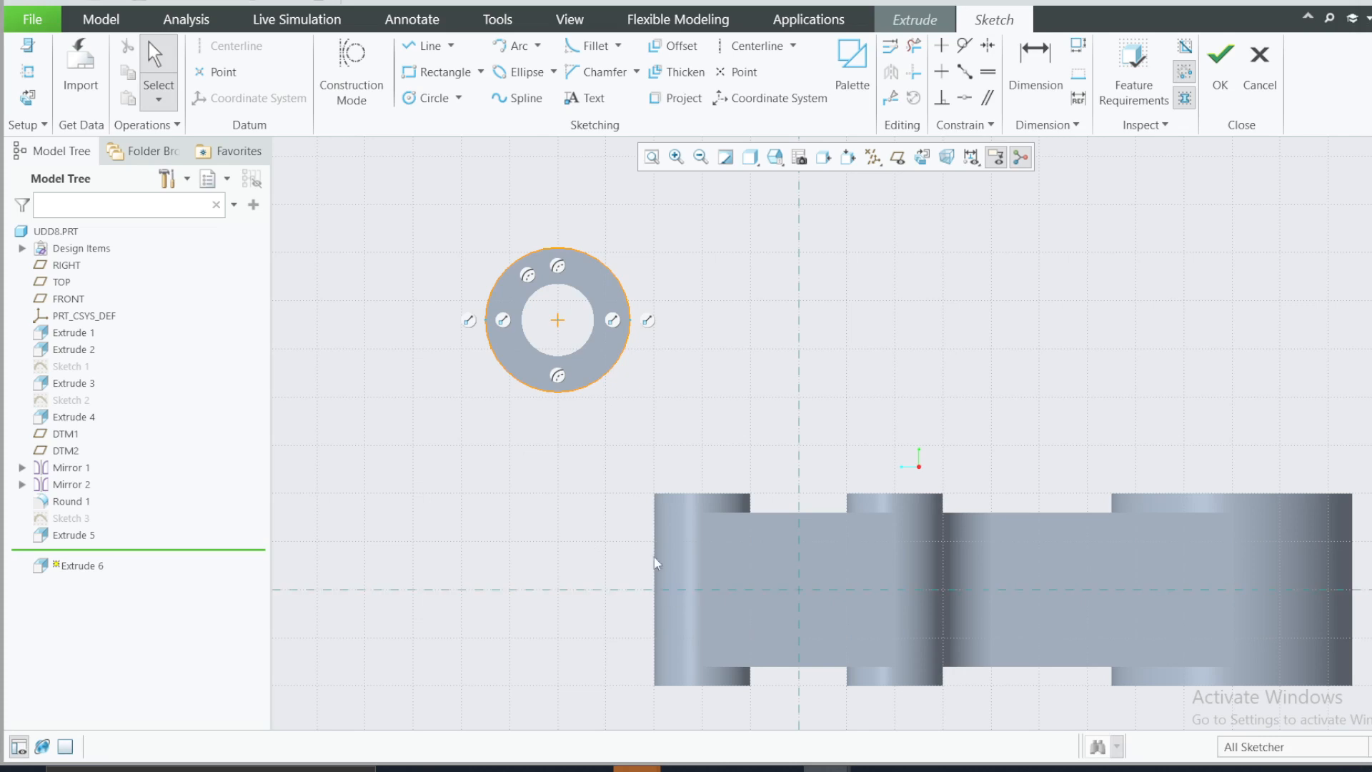
Add the block's end surface nearest the cylinder as a reference and sketch an about R36 arc from the cylinder's underside to the block's upper corner
click(27, 71)
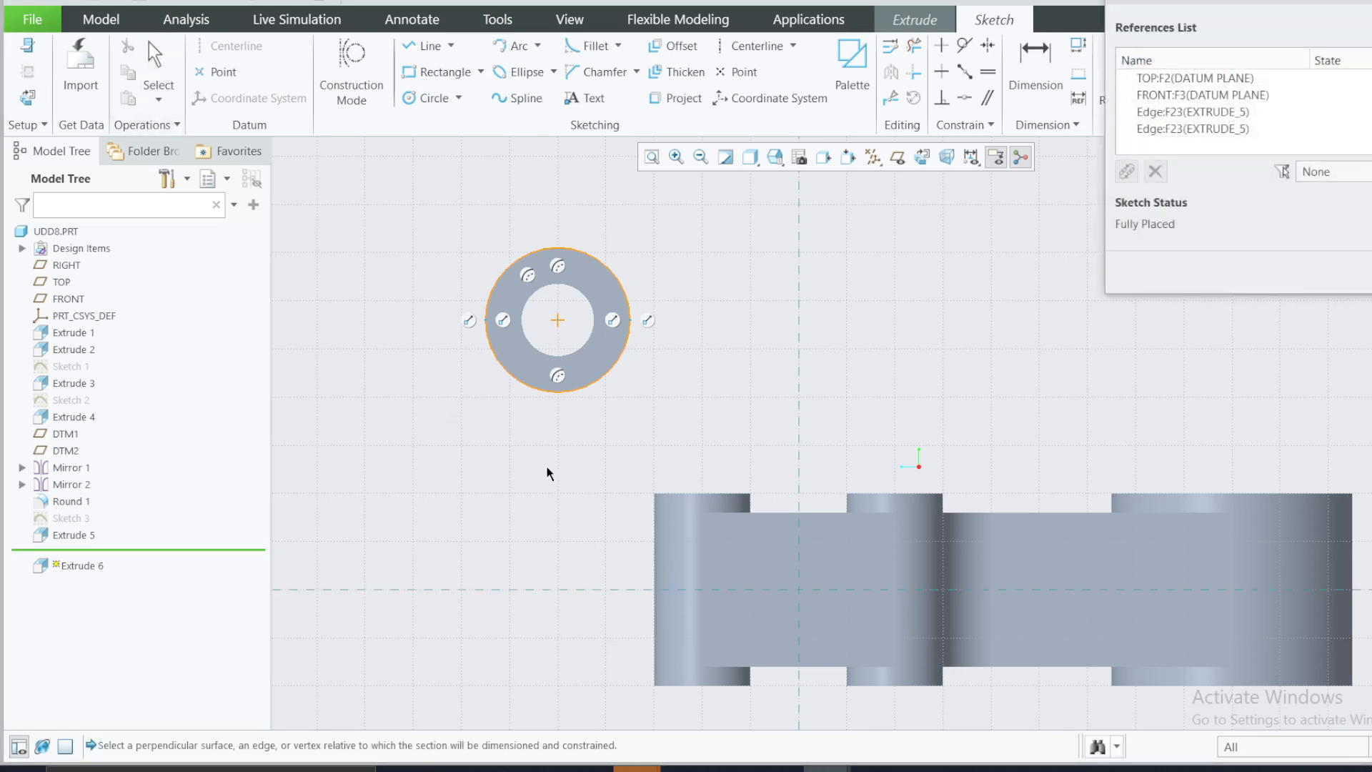
click(653, 554)
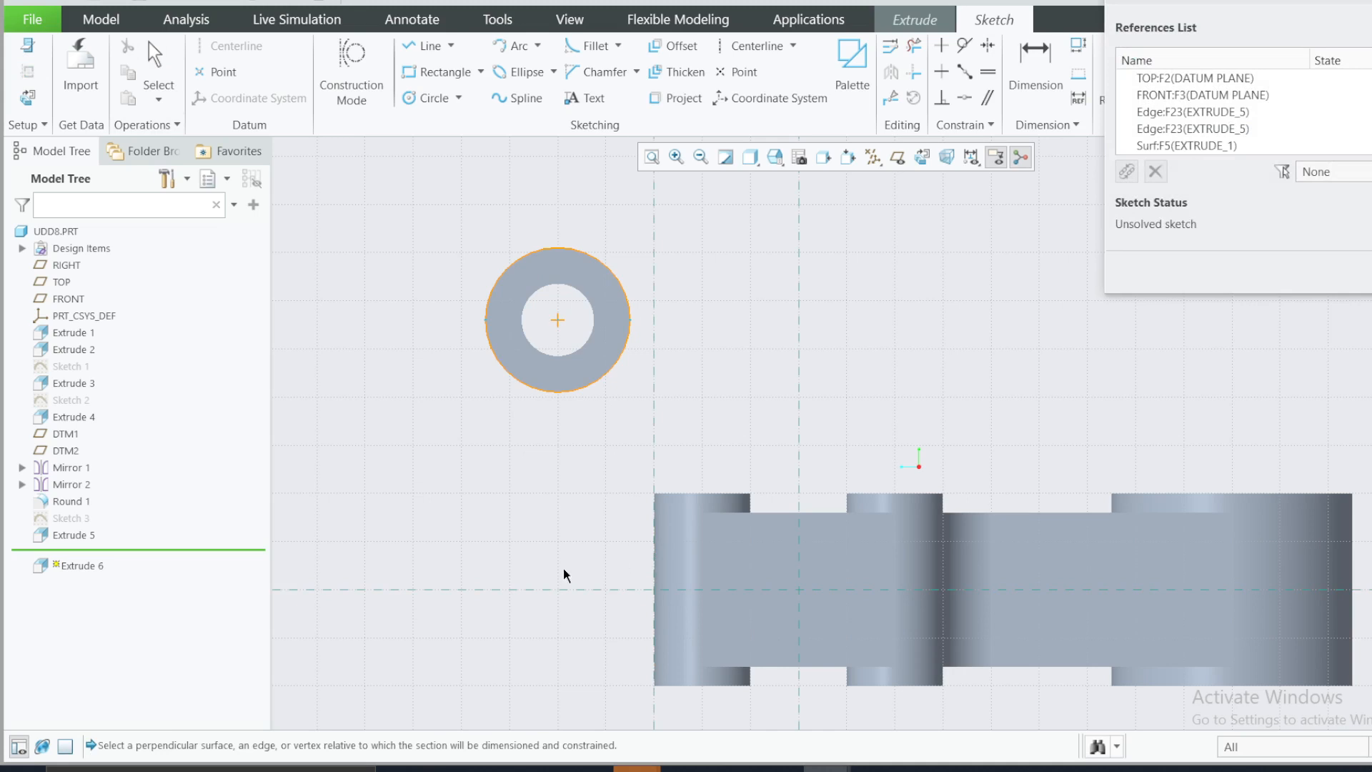
click(537, 47)
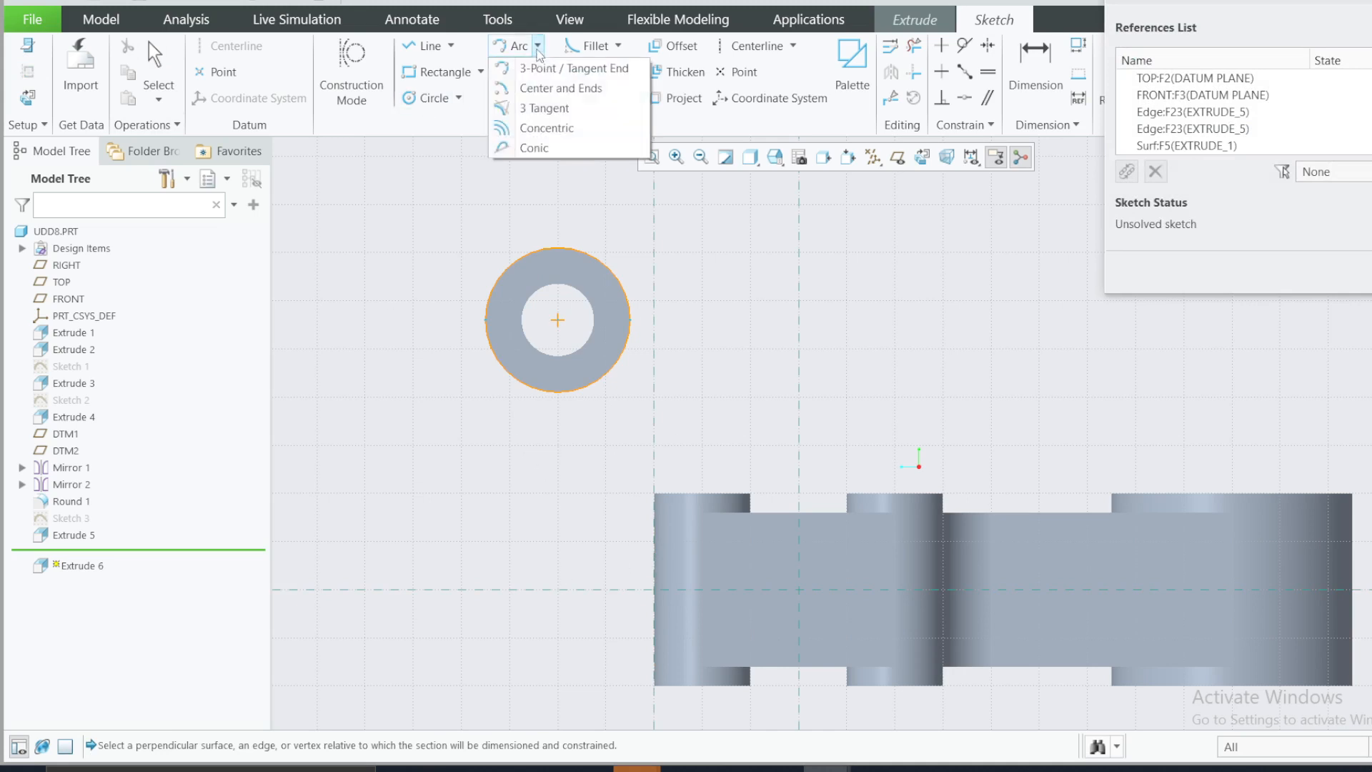
click(540, 69)
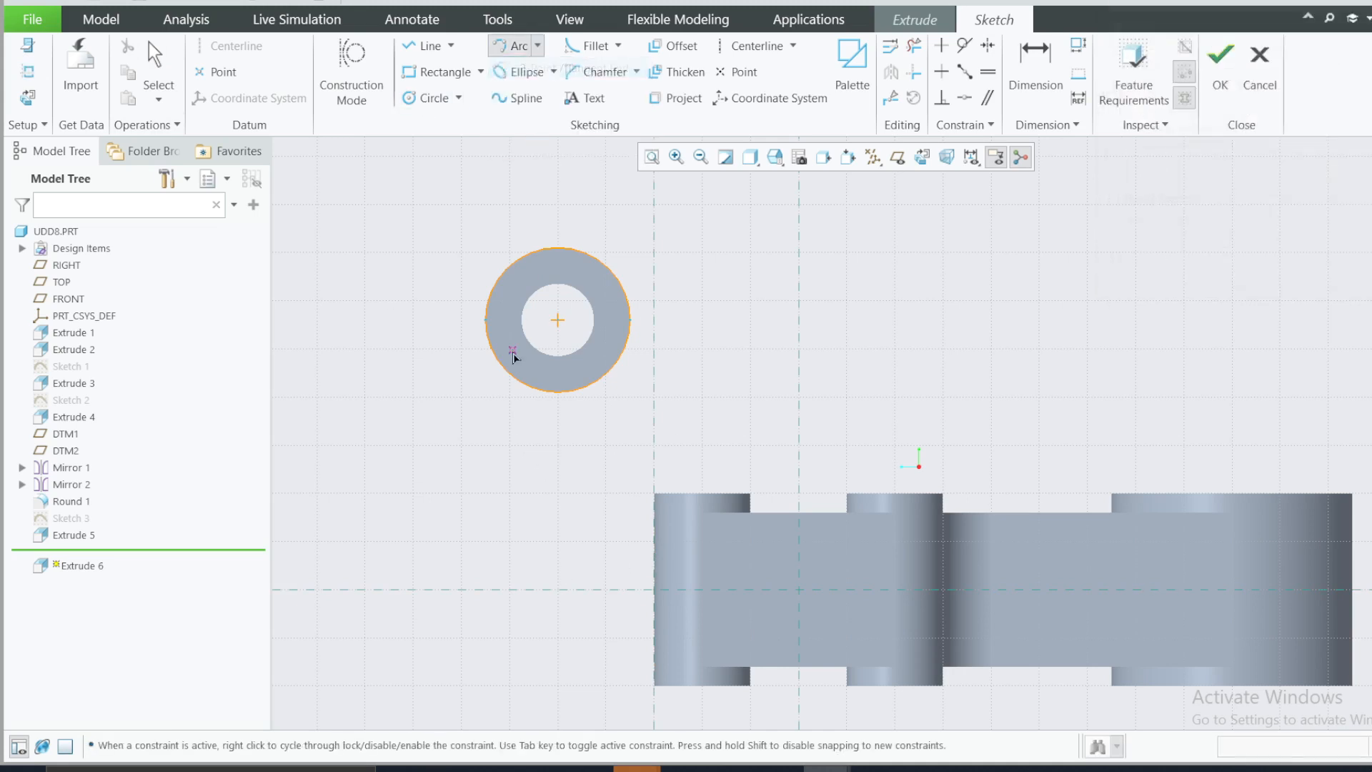
click(531, 396)
click(654, 494)
click(625, 447)
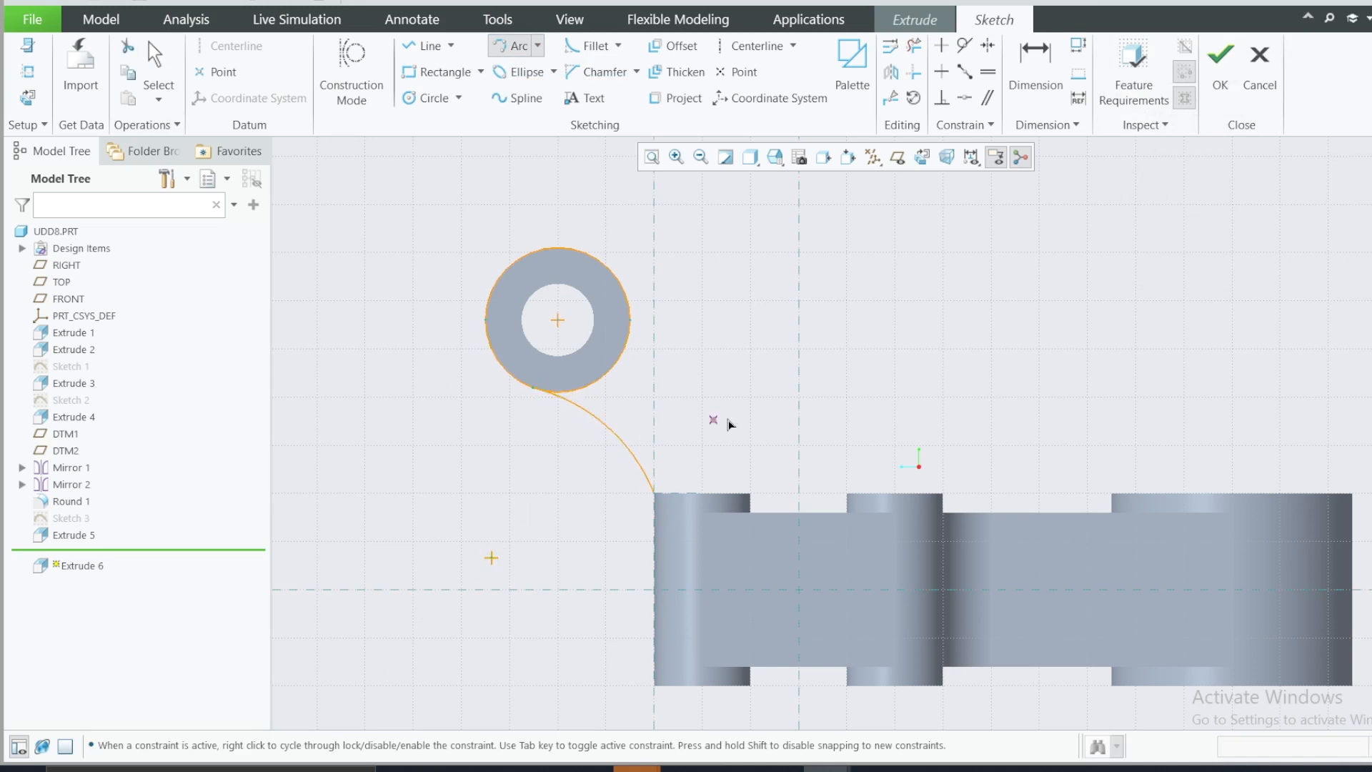
middle_click(784, 413)
Constrain the connecting arc tangent to the projected cylinder circle
click(965, 46)
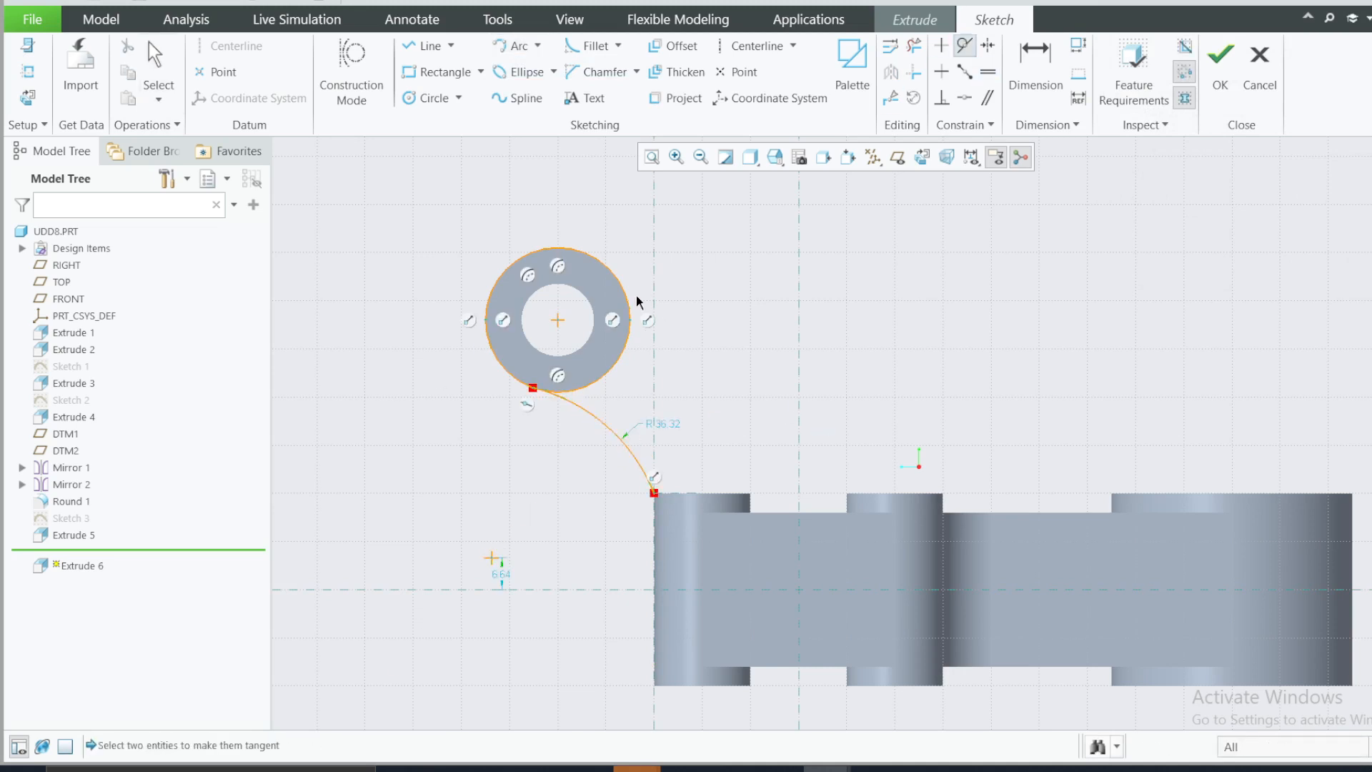
click(566, 390)
click(581, 414)
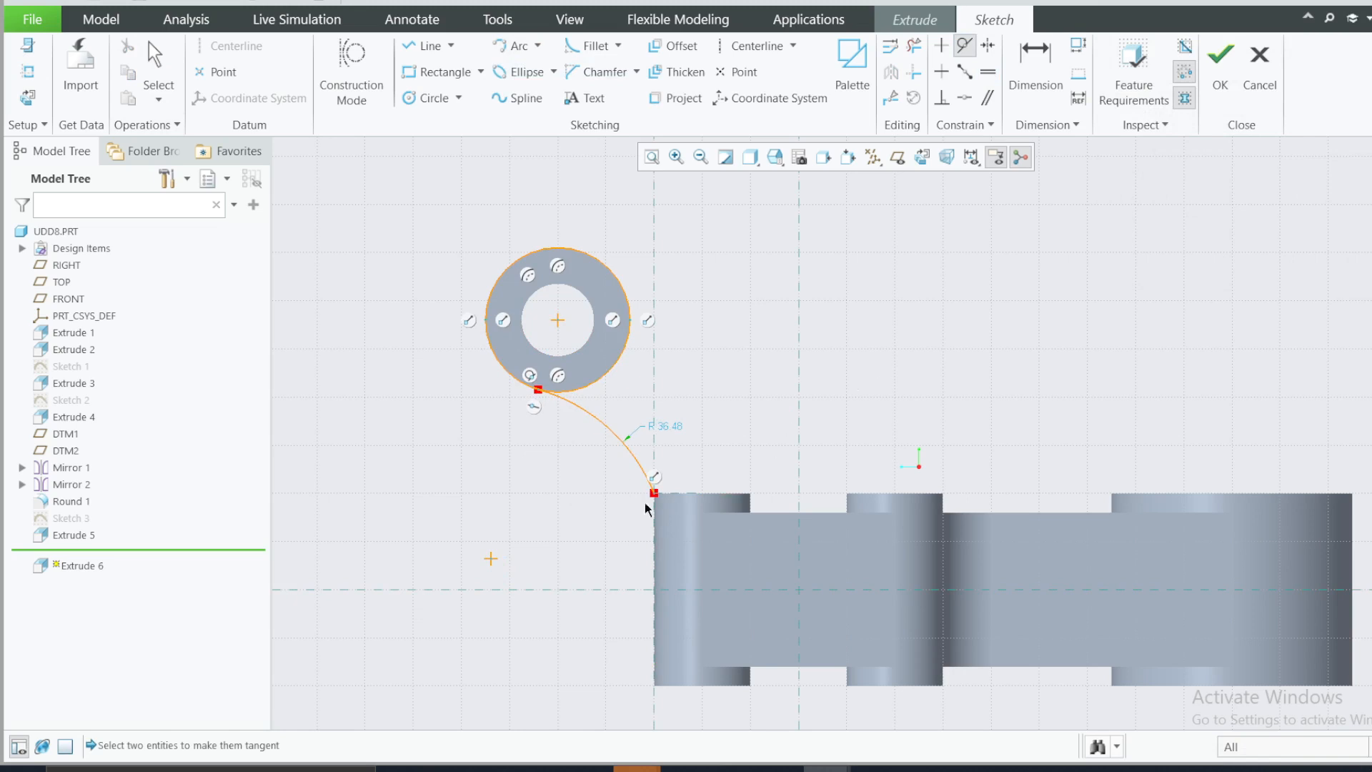
middle_click(553, 417)
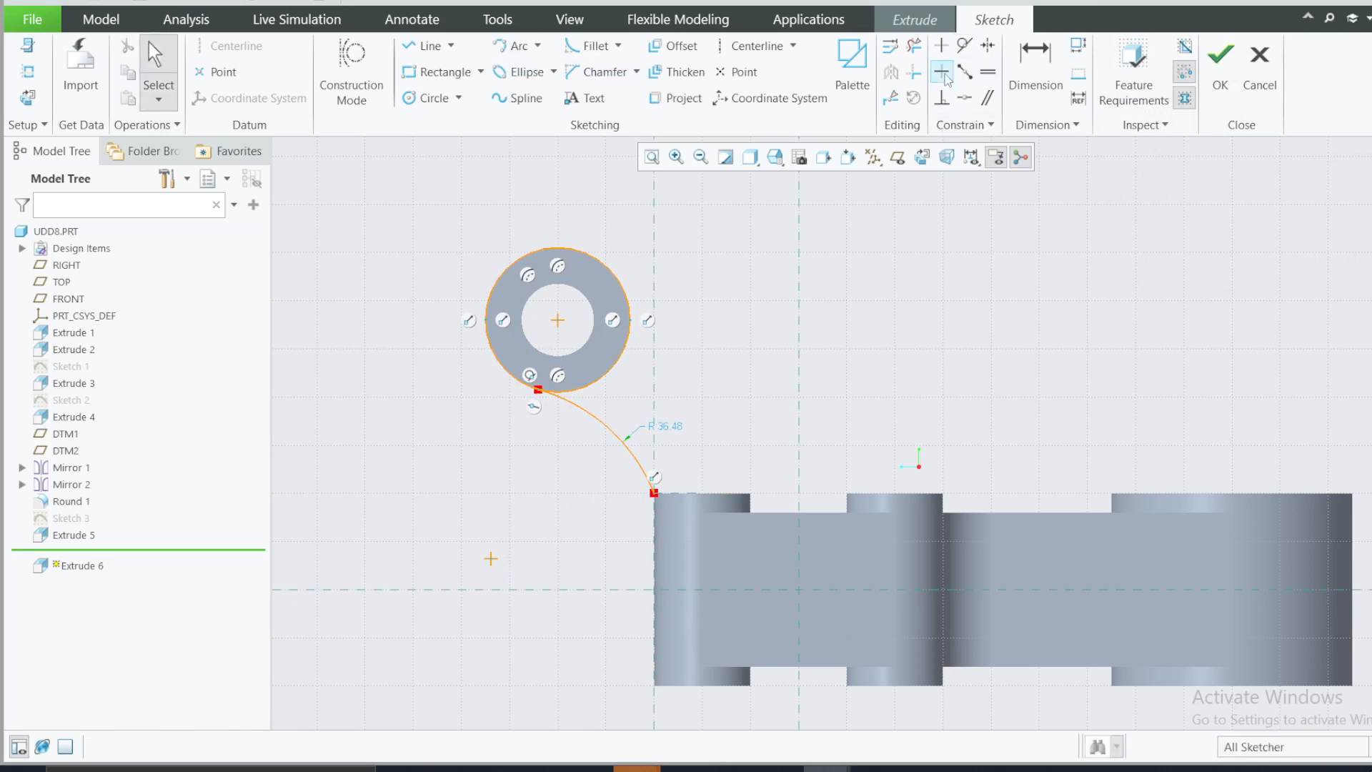
Try to make the connecting arc tangent to the vertical reference at the block's end, and undo the conflicting constraint
click(963, 47)
click(645, 472)
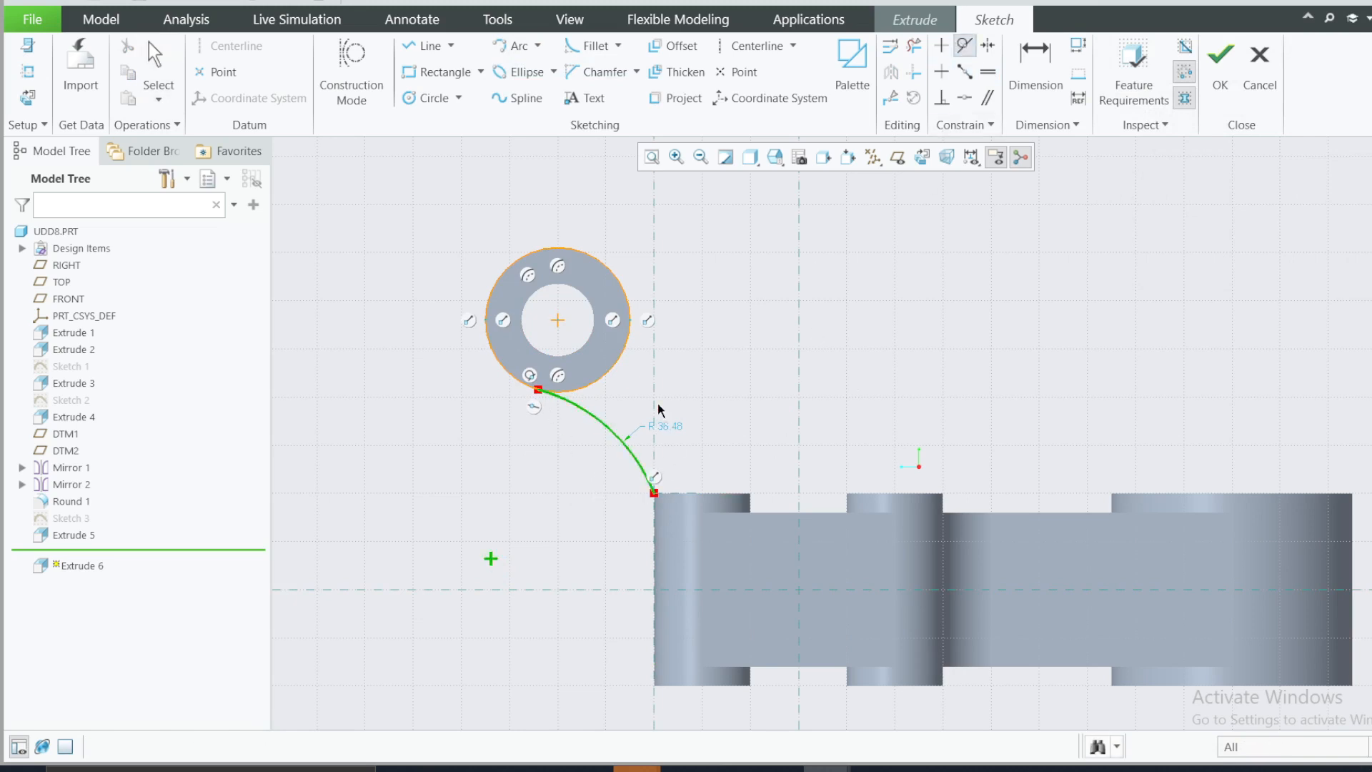
click(654, 406)
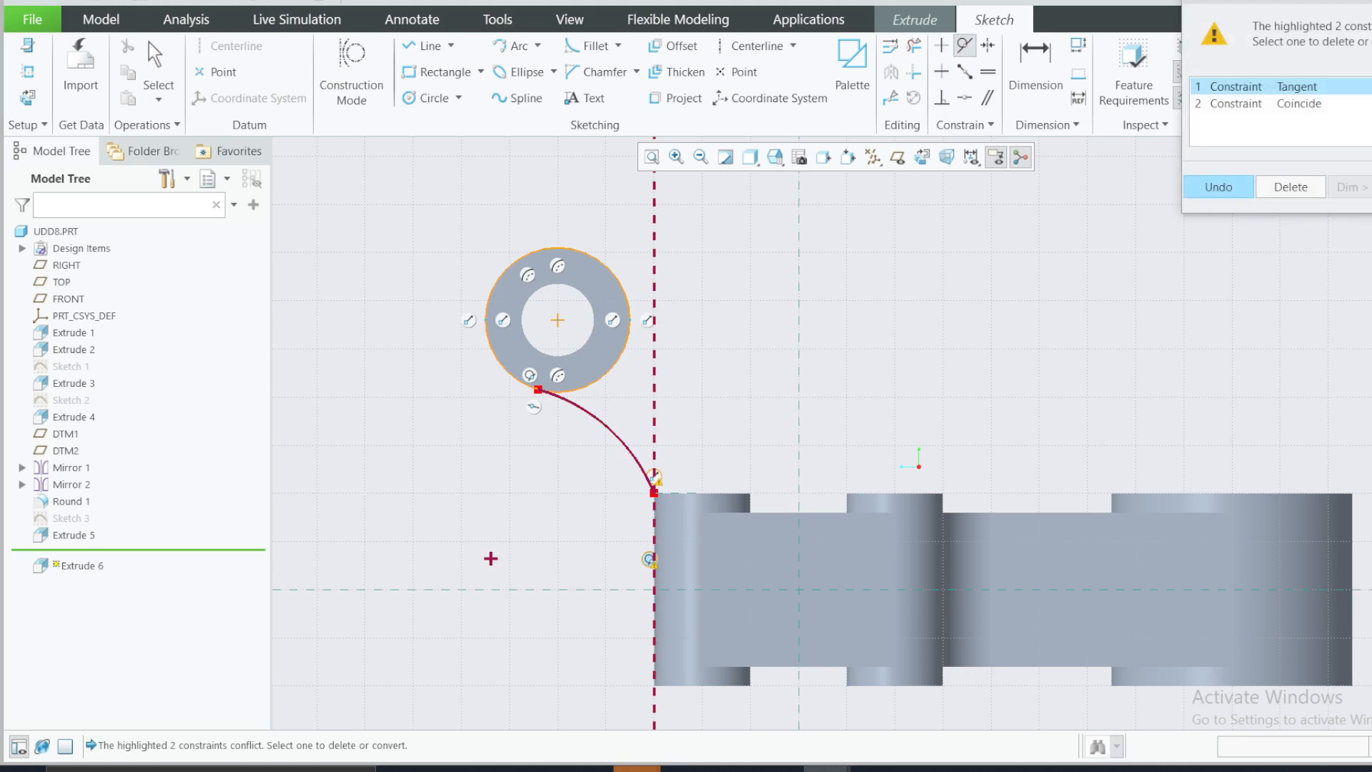
click(1219, 186)
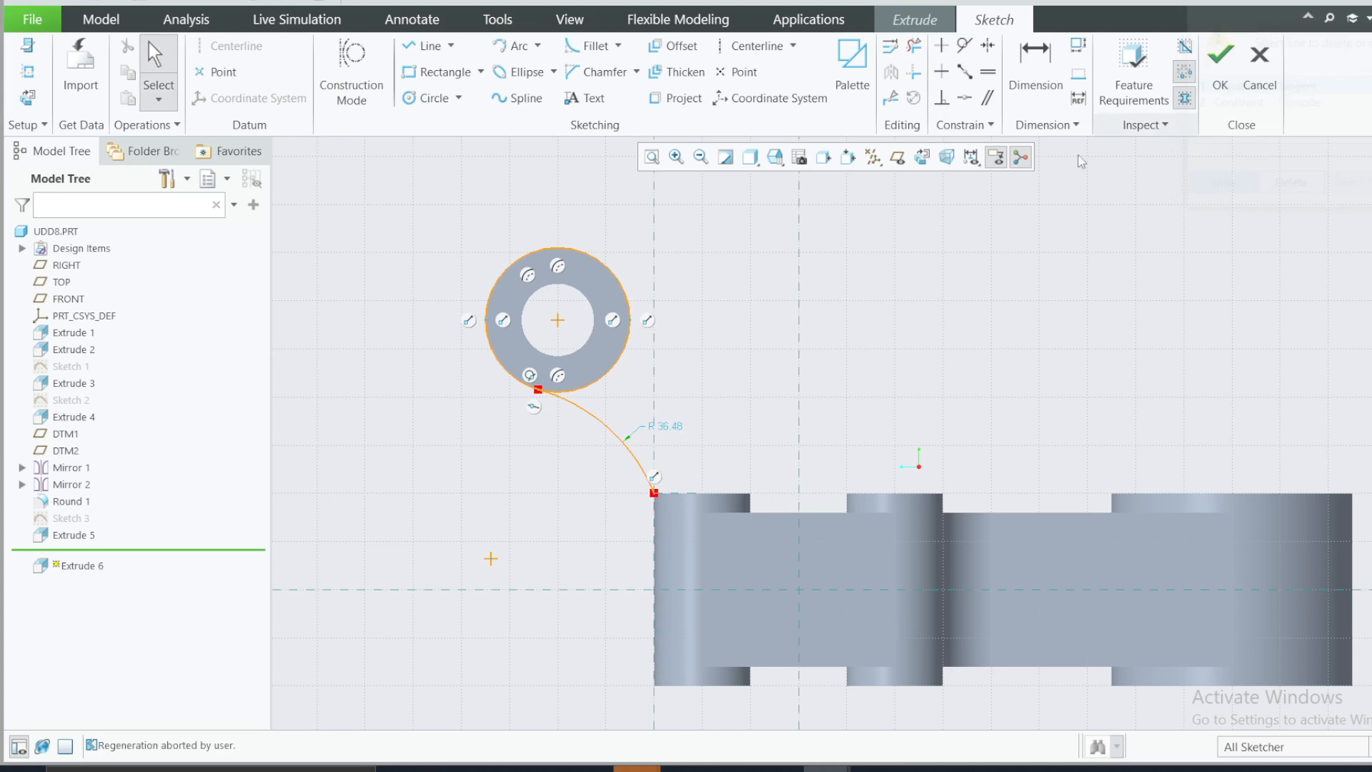
Set the connecting arc's radius to 25
double_click(665, 427)
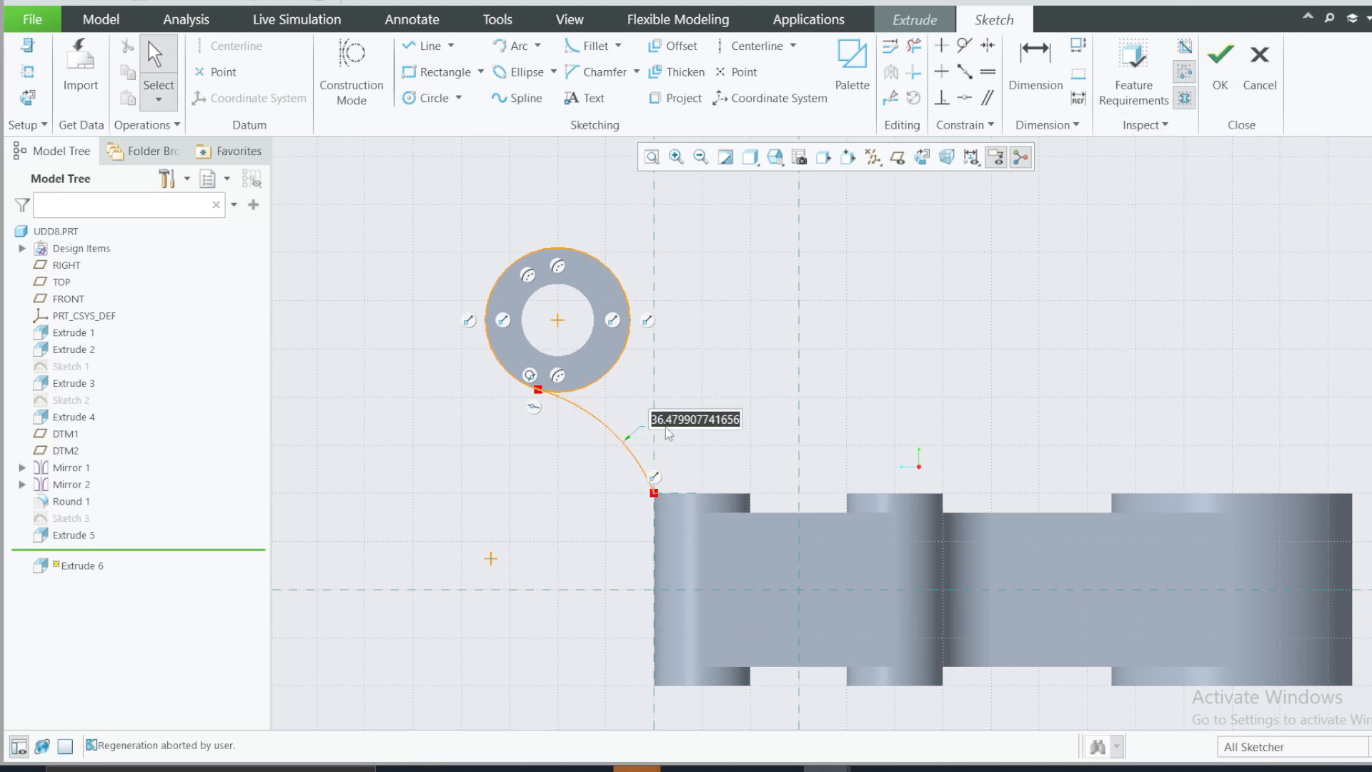
text(25)
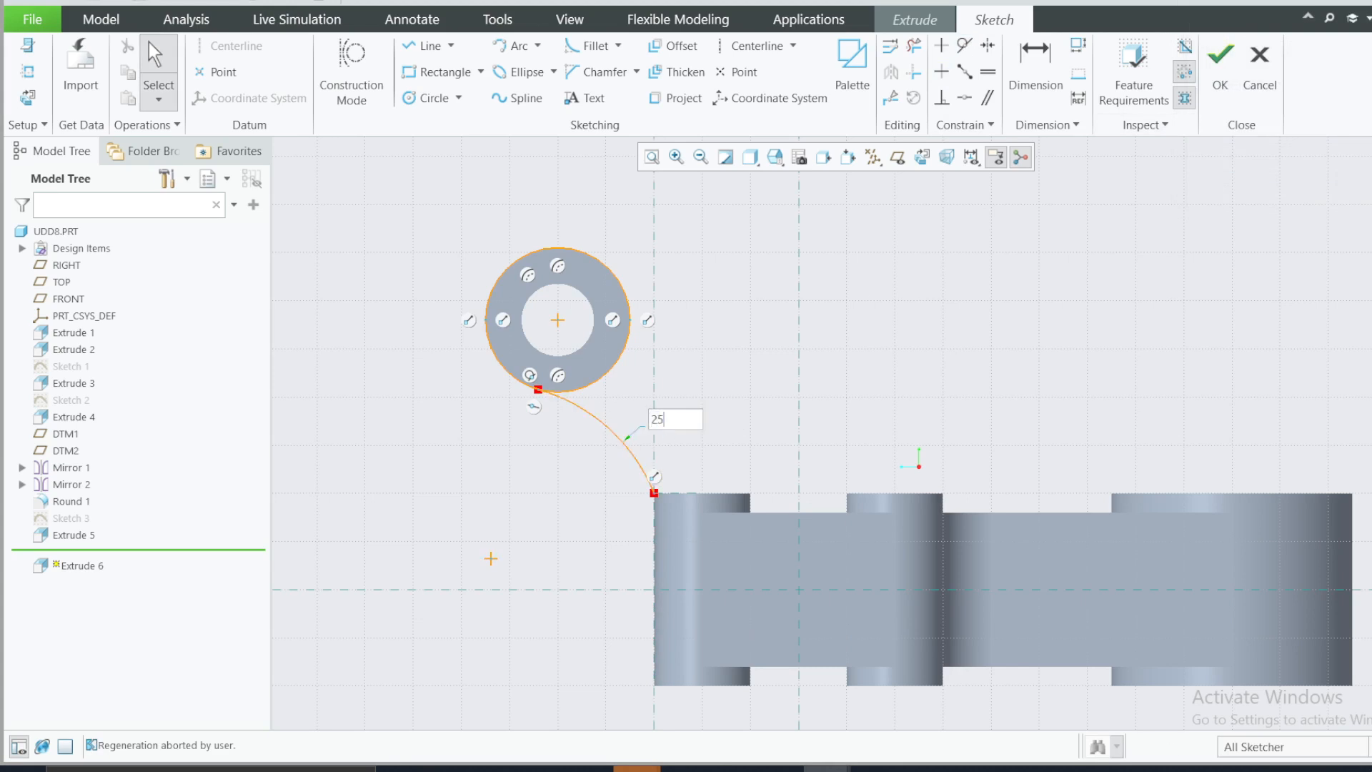
key(Return)
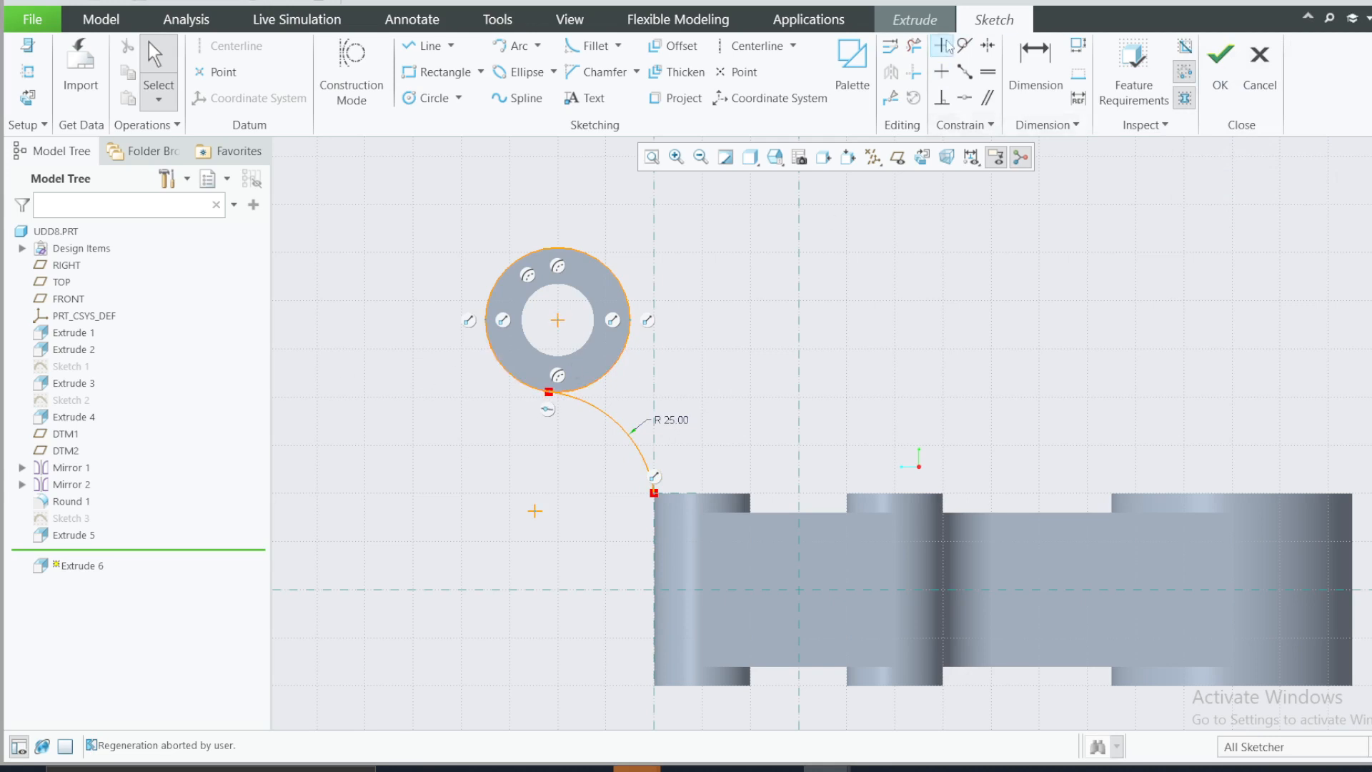
Try to make the R 25 arc tangent to the cylinder circle again
click(965, 45)
click(591, 402)
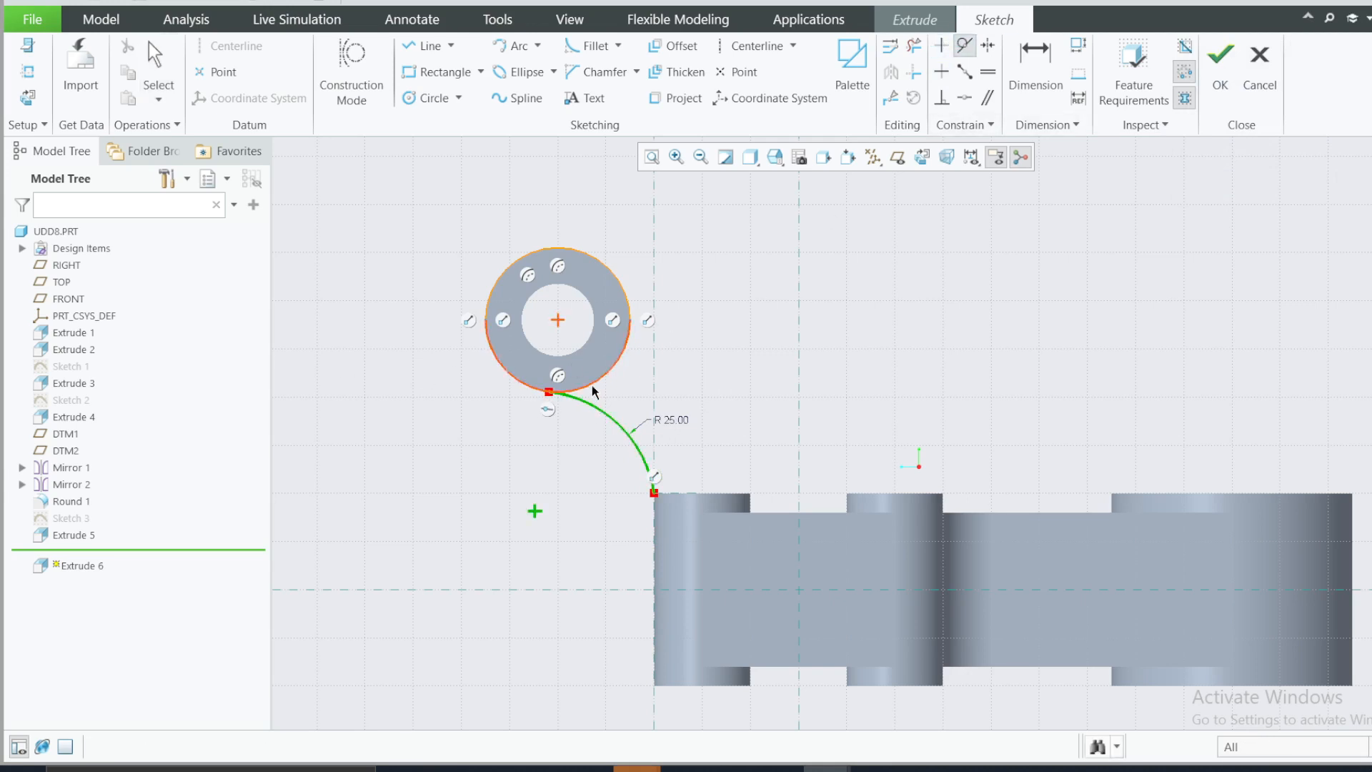
click(593, 386)
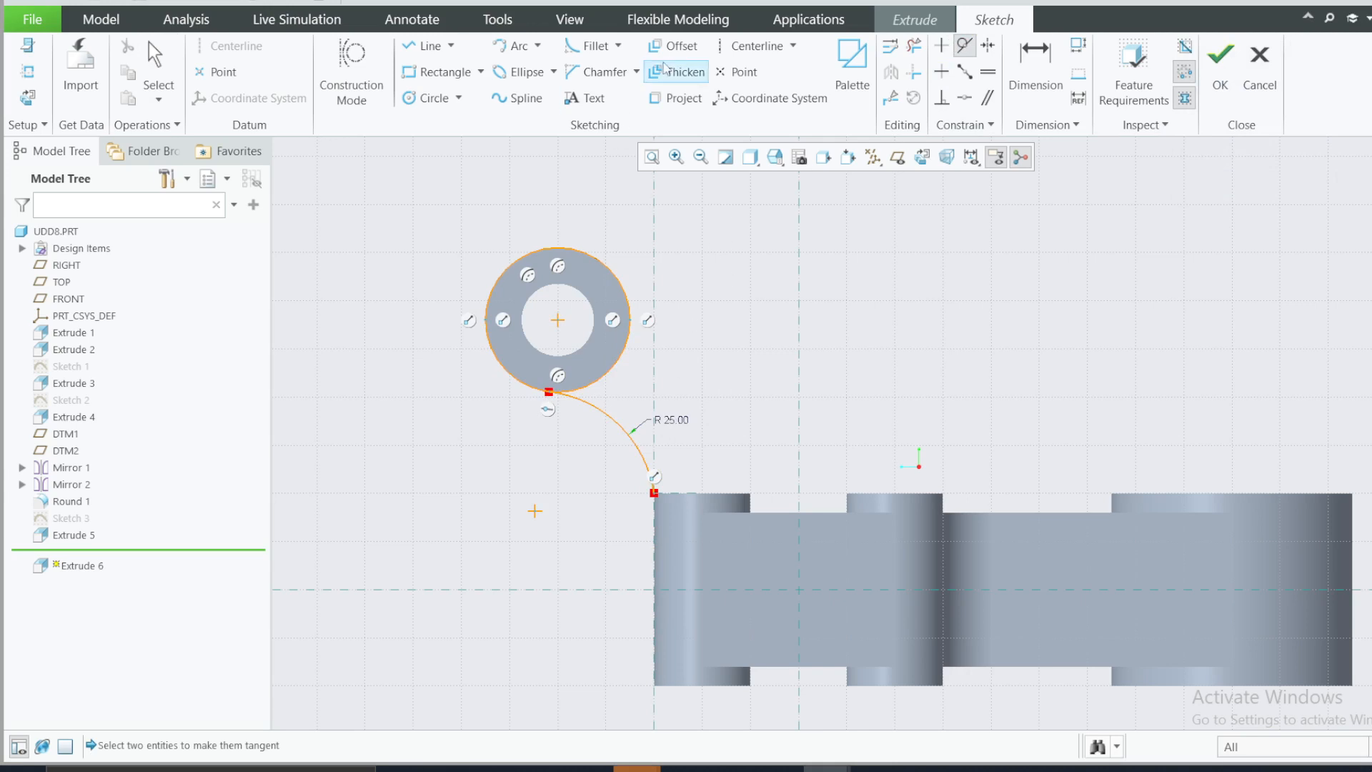
Try a second arc of about R61 from inside the cylinder ring to the block's body, and delete it
click(504, 49)
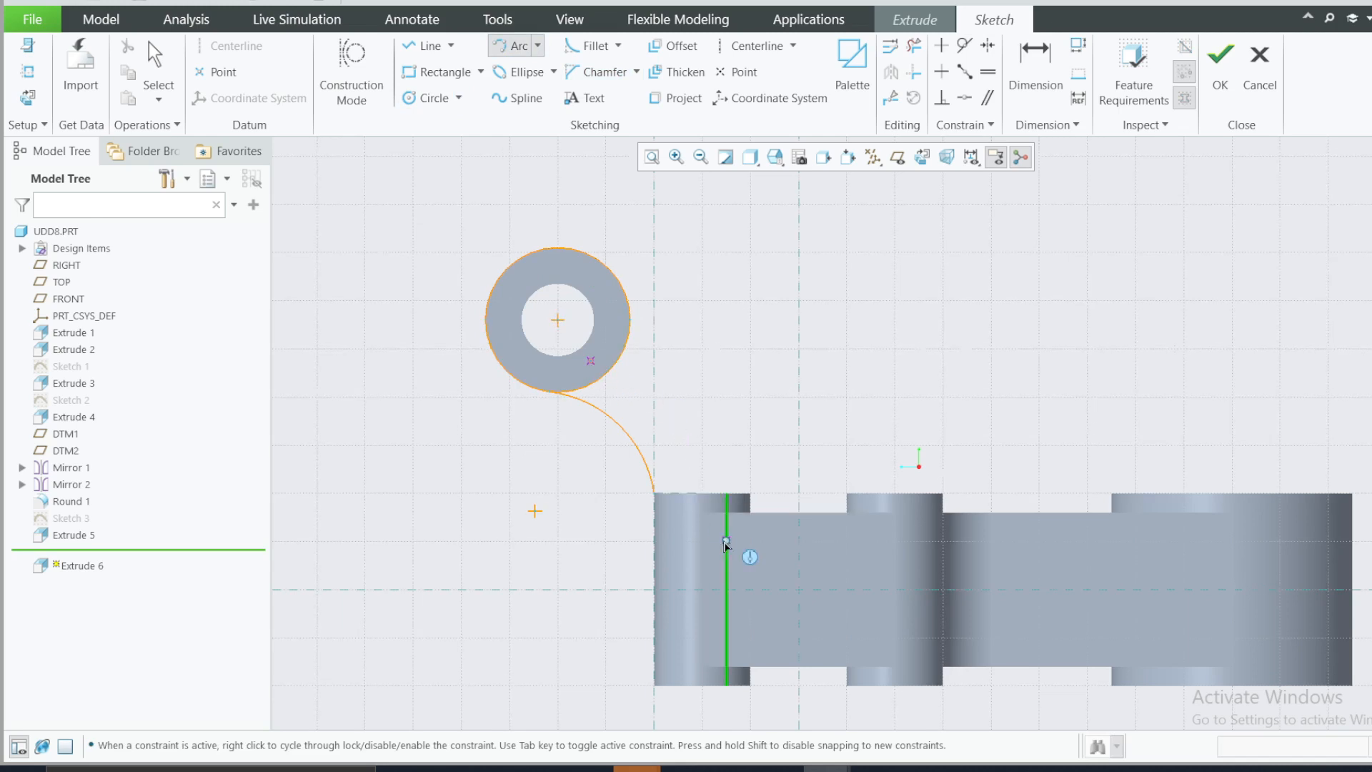
click(767, 552)
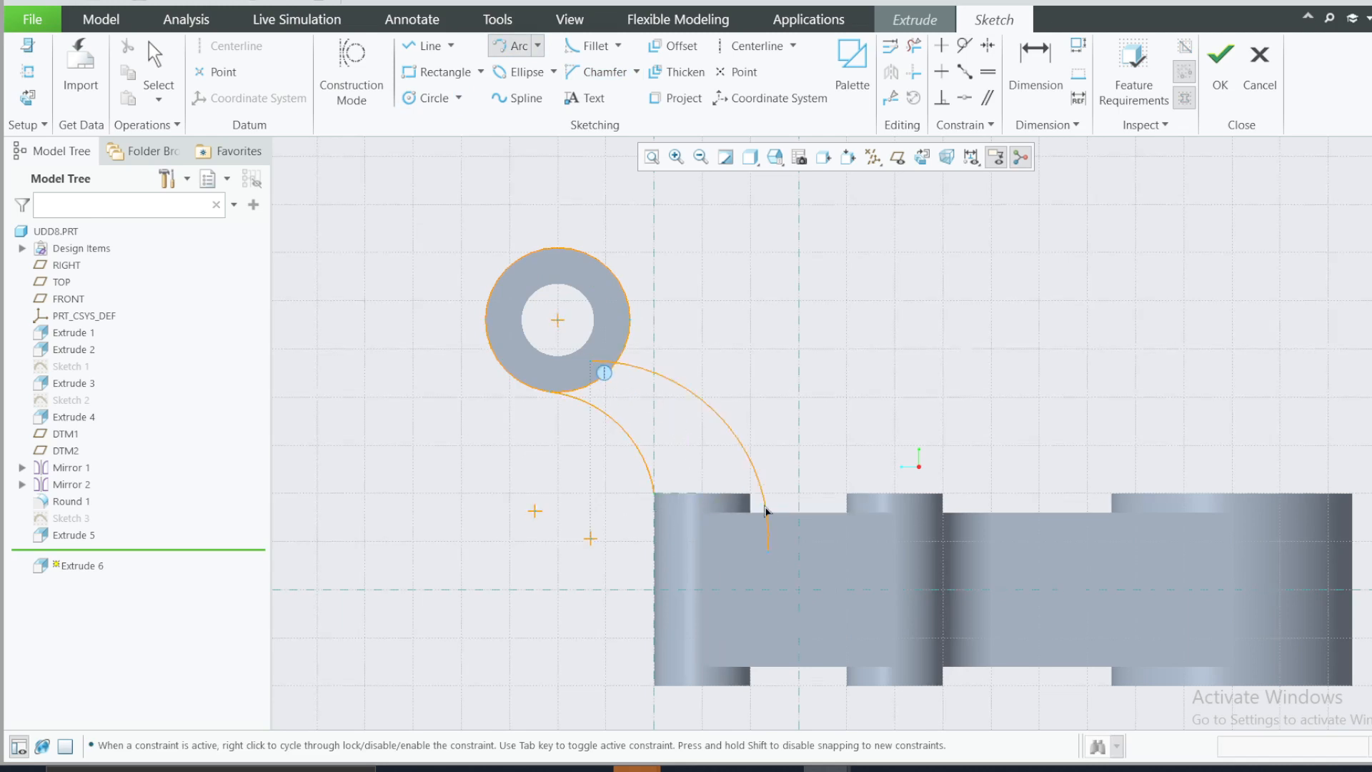
click(687, 425)
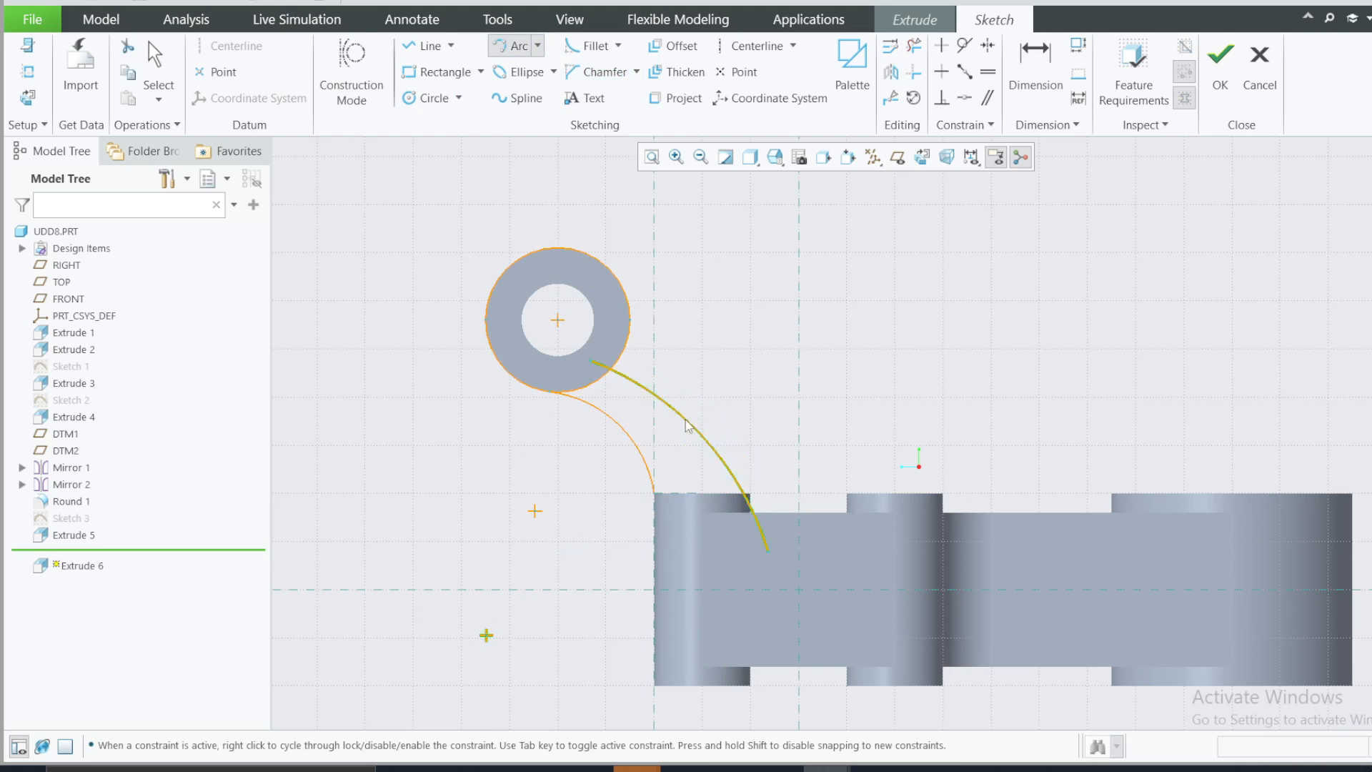
middle_click(849, 359)
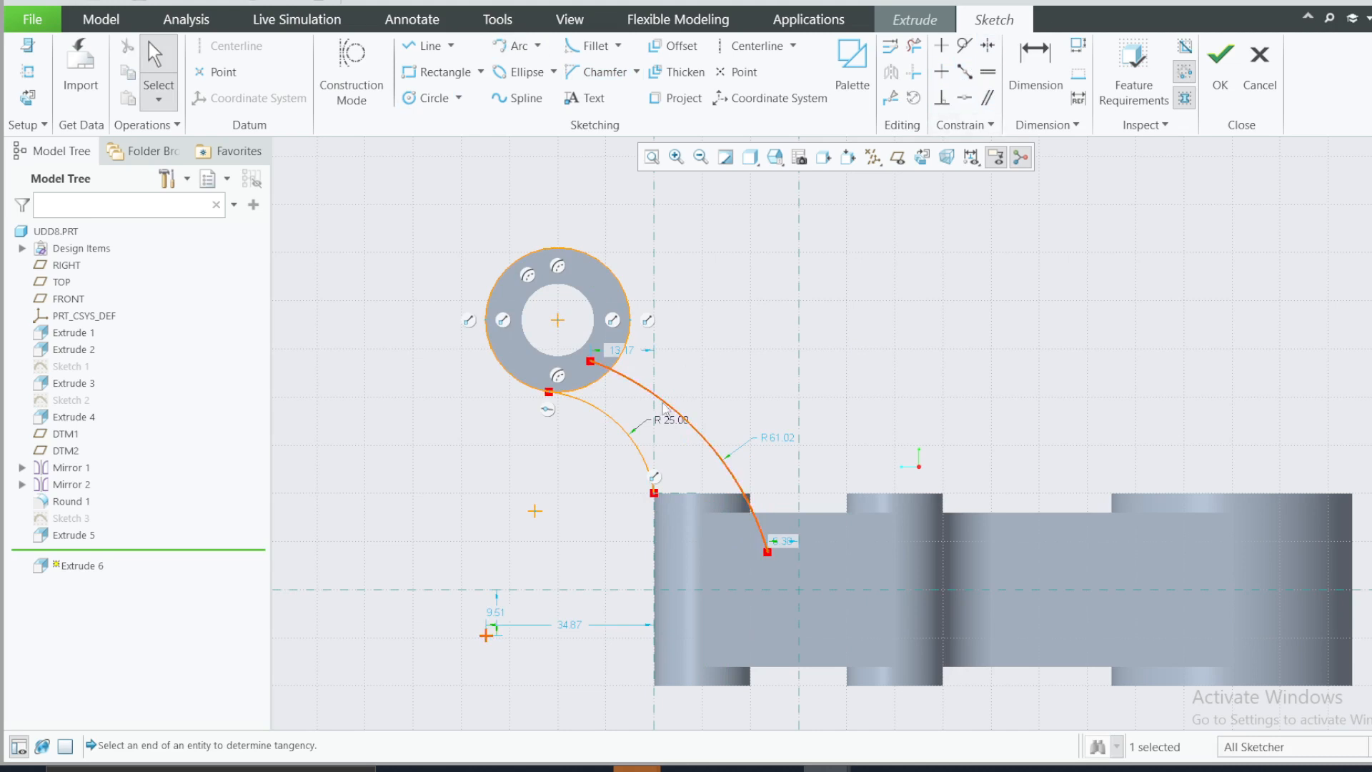
key(Delete)
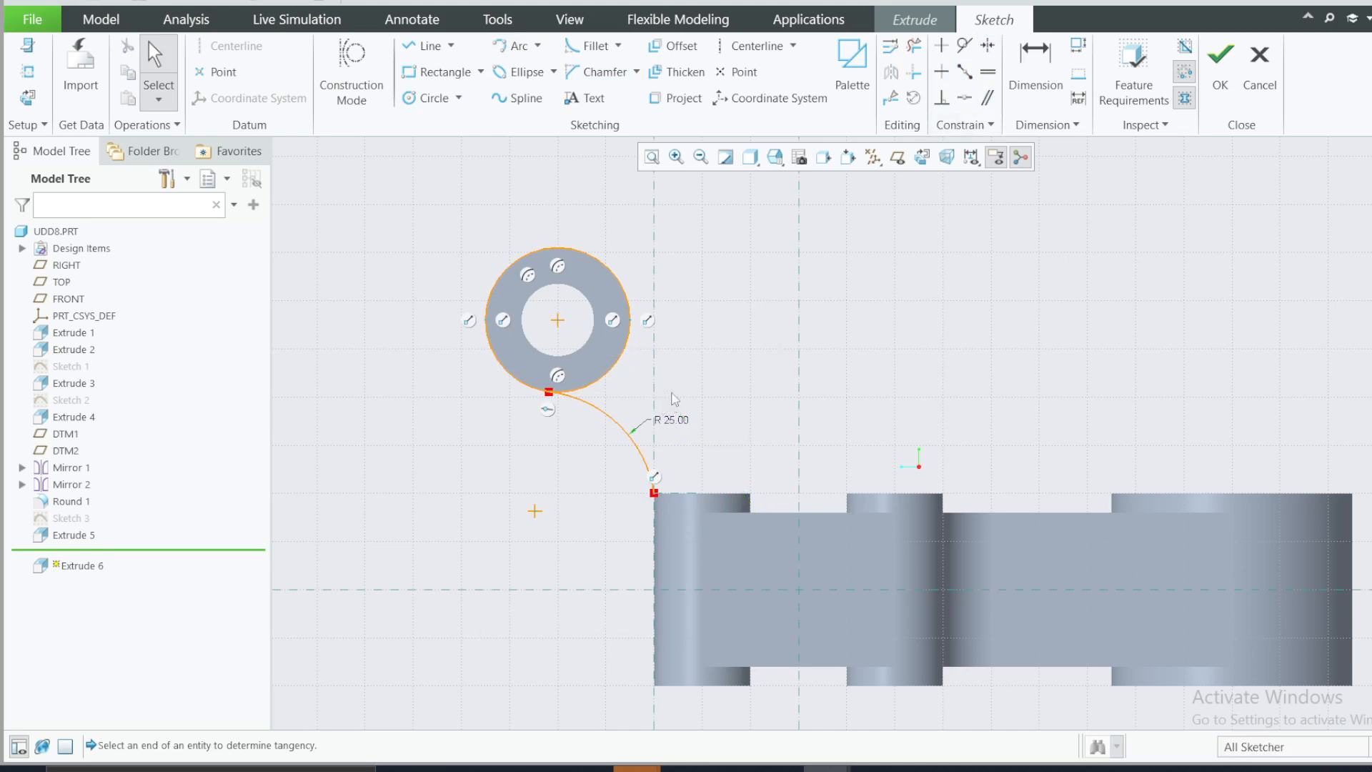
Offset the R 25 arc outward by 10 to form the arm's second curve
click(672, 47)
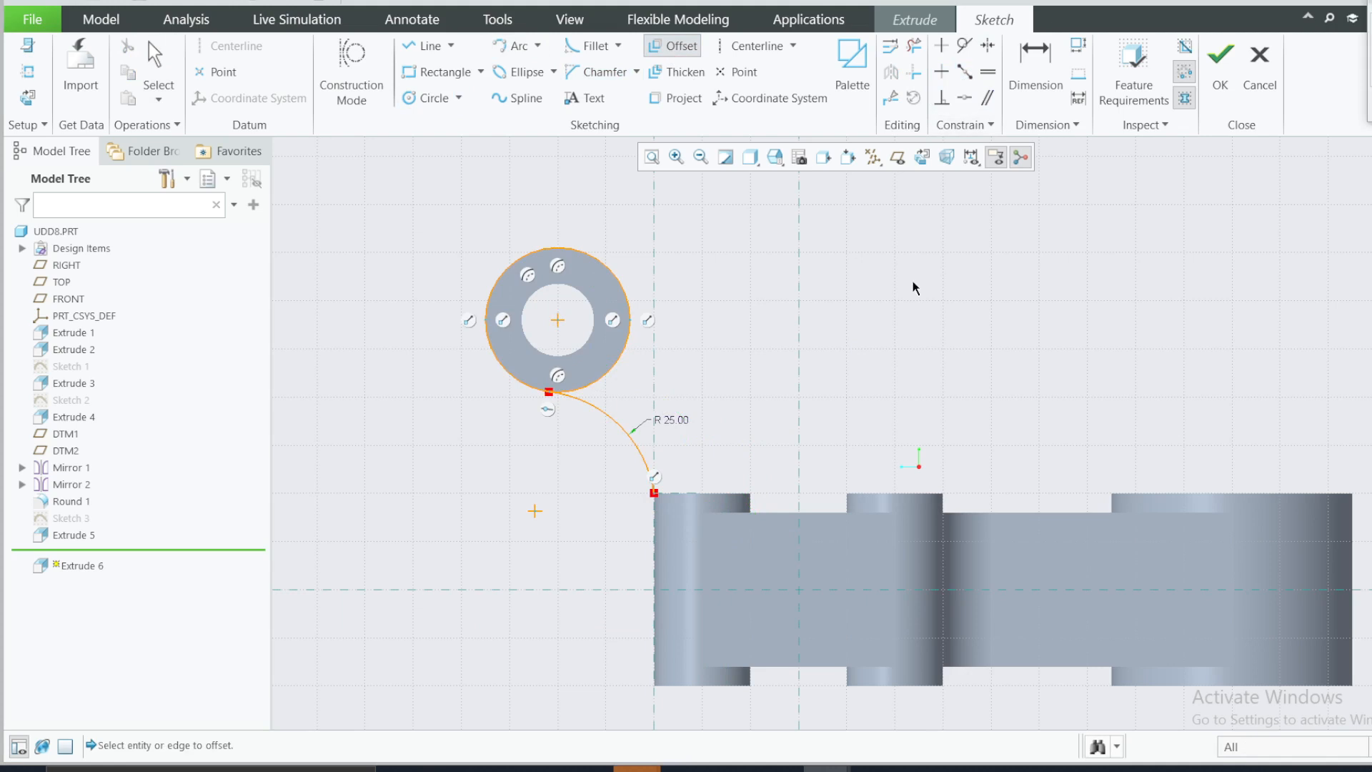
click(598, 402)
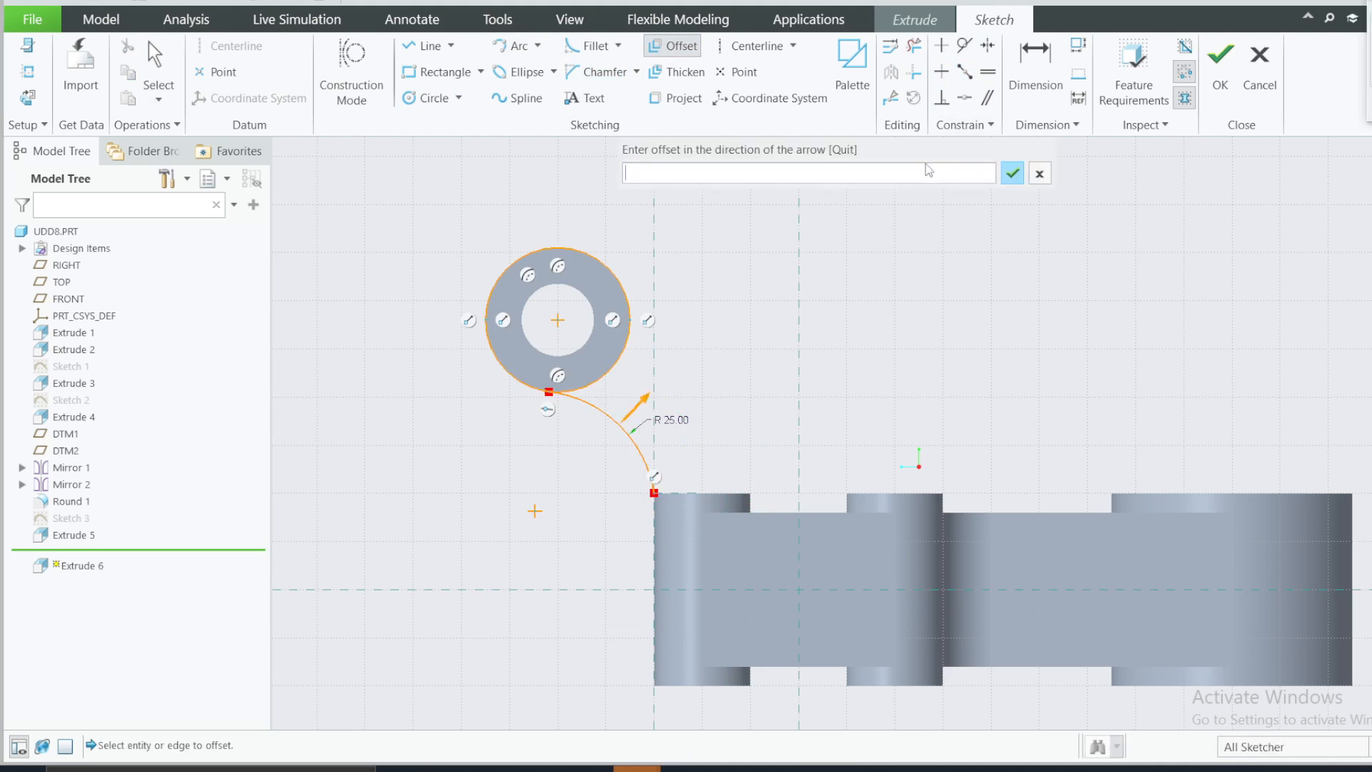
text(10)
click(1018, 179)
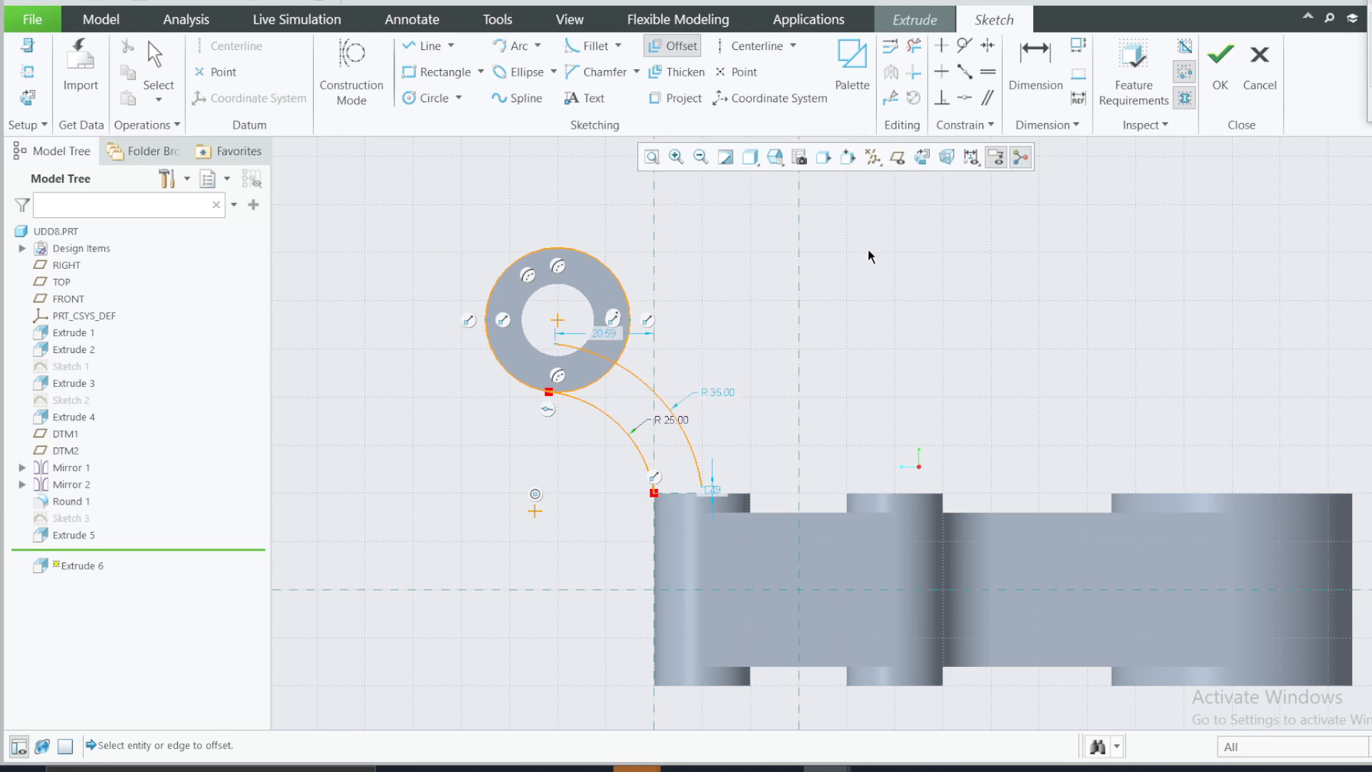
Sketch a short arc of about R 10 from the outer arm arc's lower end down past the block's top edge
scroll(708, 497, down, 2)
scroll(707, 498, down, 2)
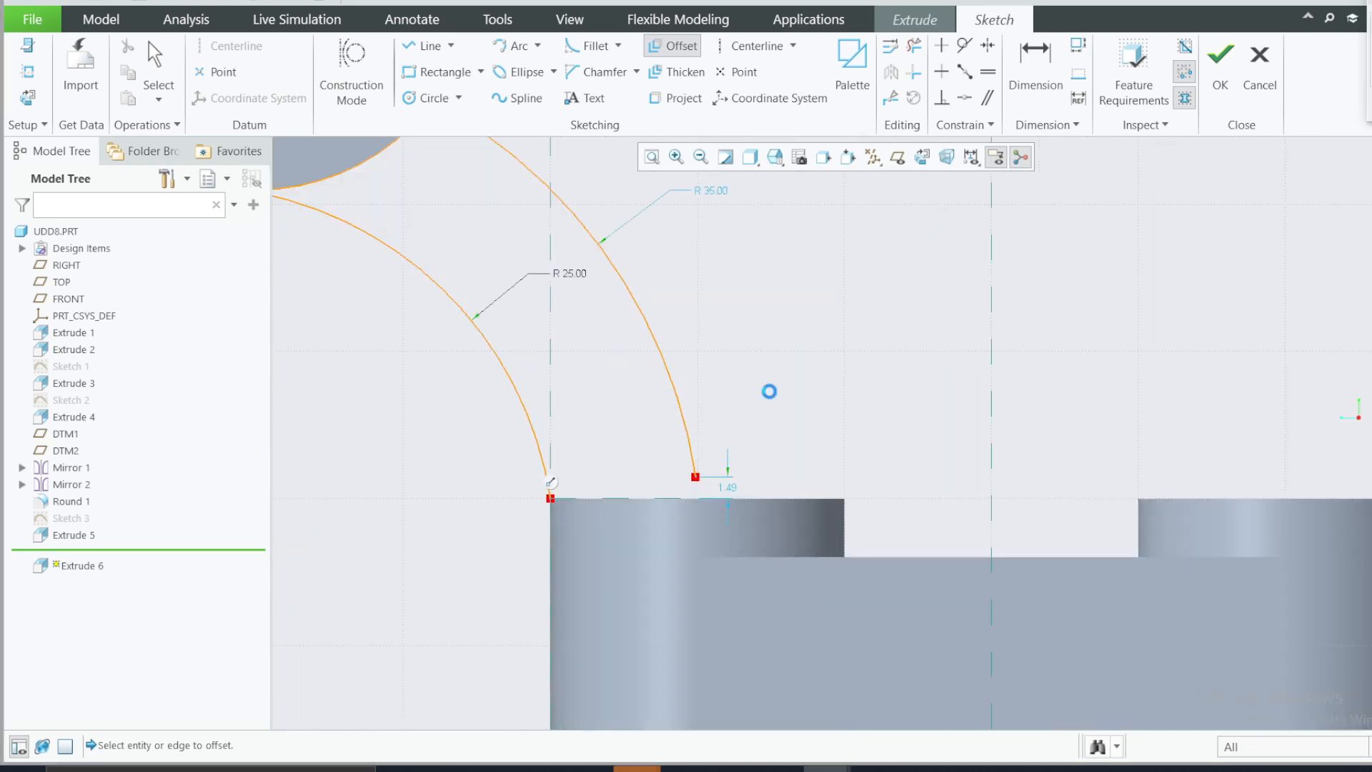
click(731, 493)
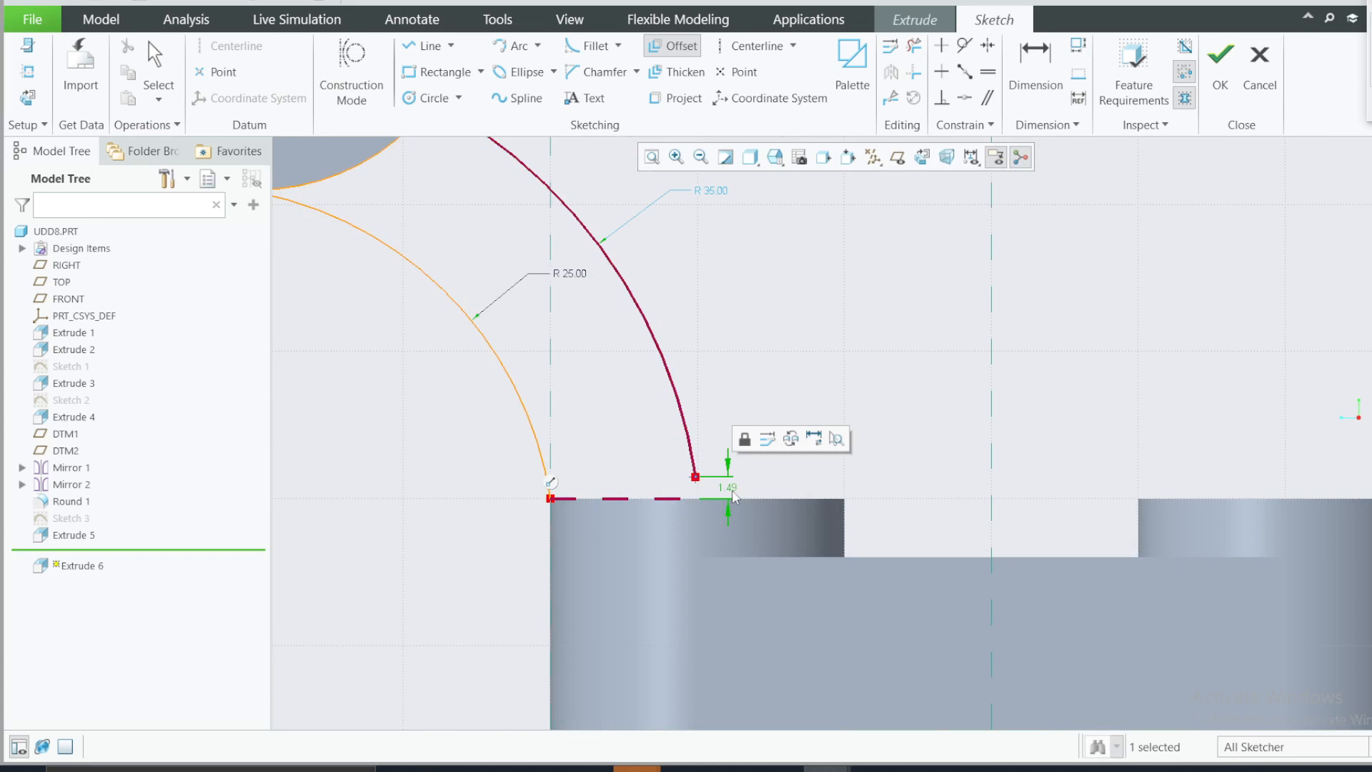
middle_click(725, 492)
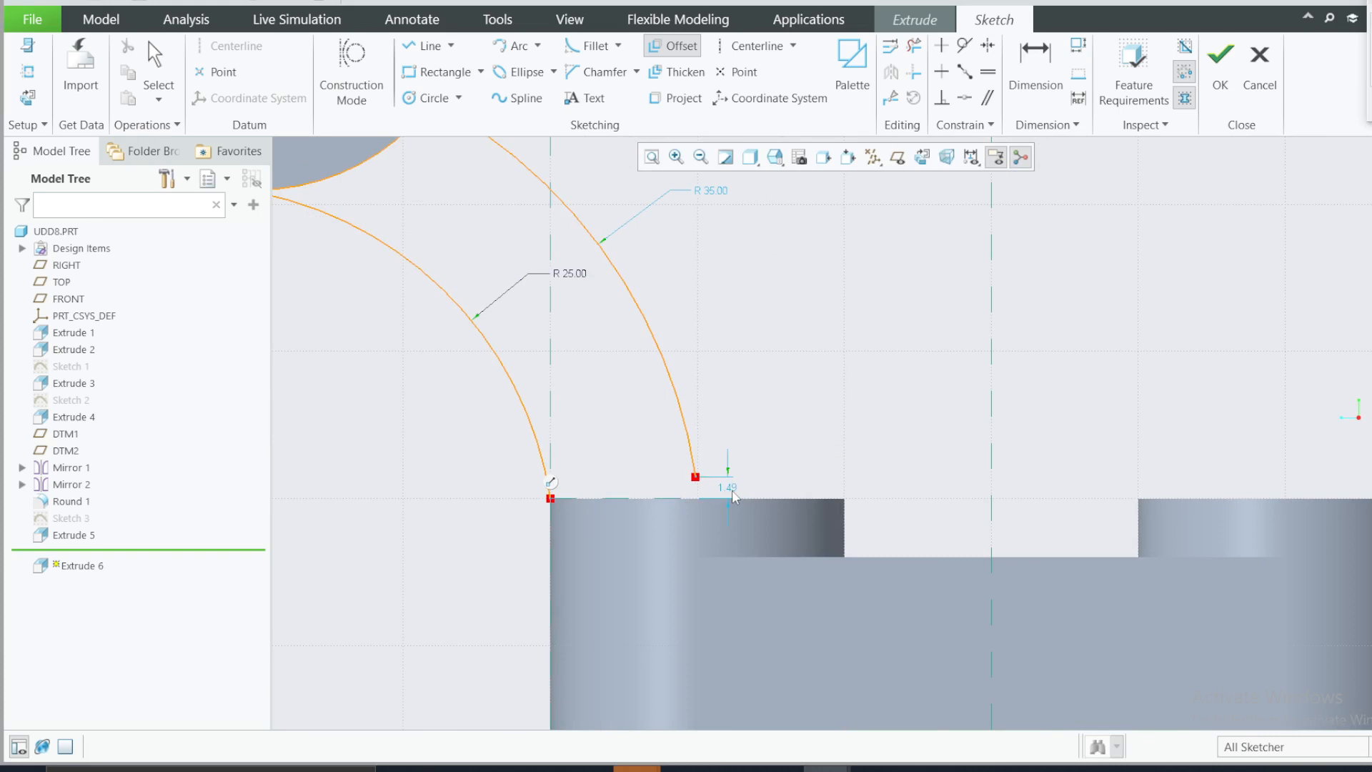
click(509, 47)
click(538, 46)
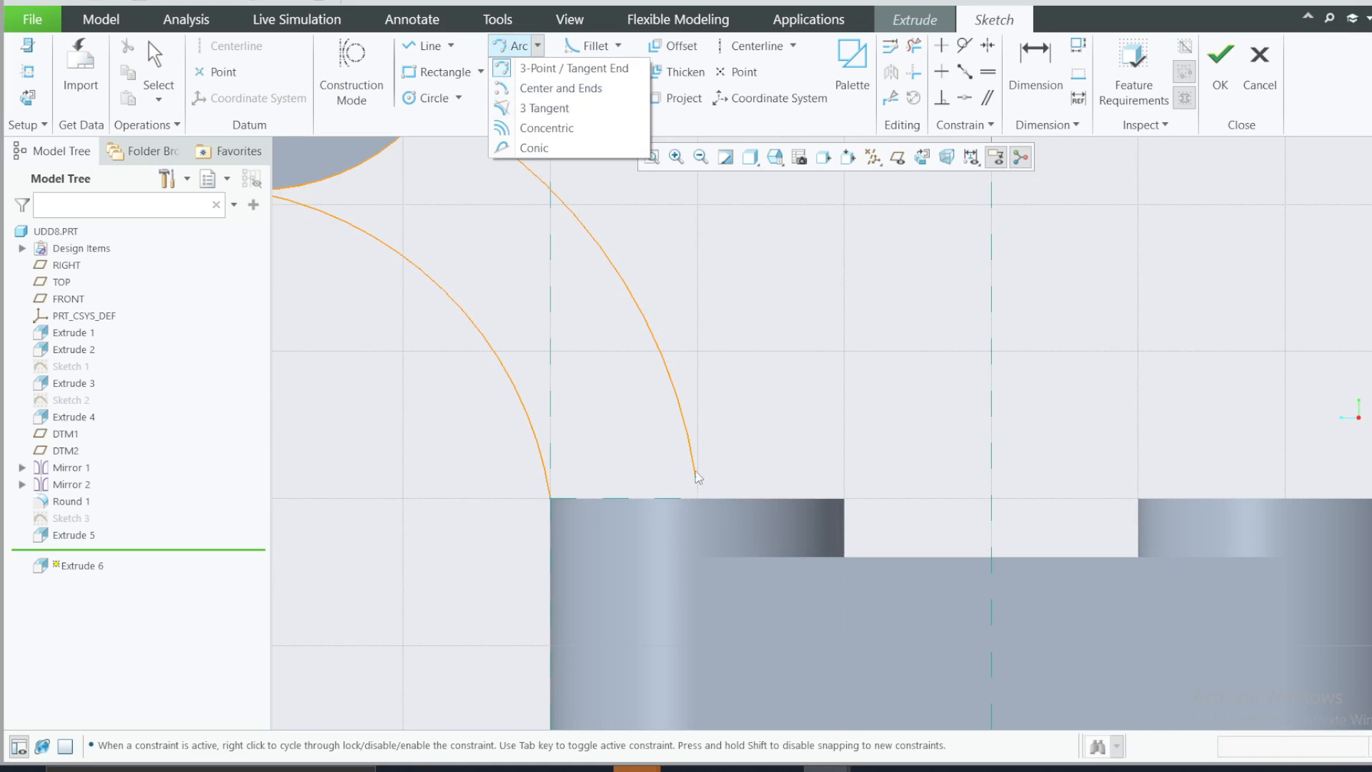
click(561, 88)
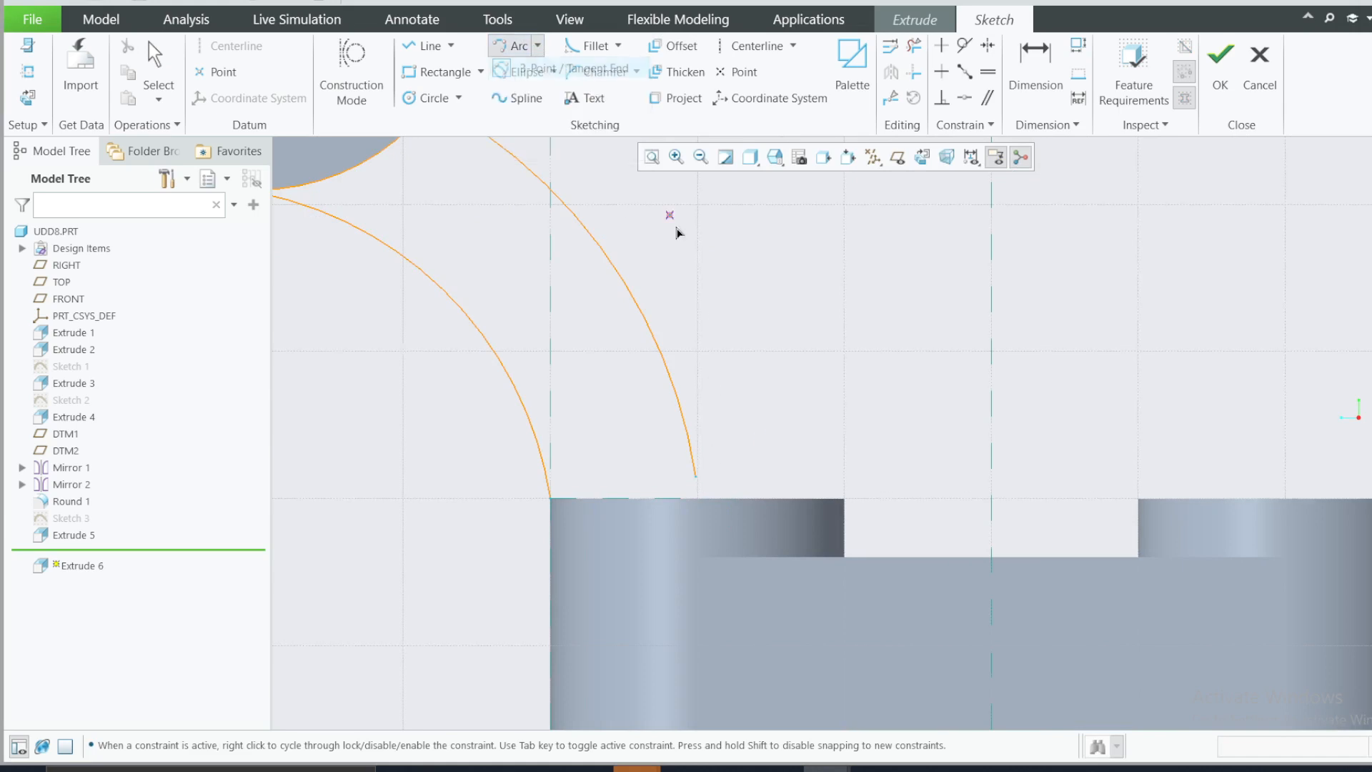
click(694, 478)
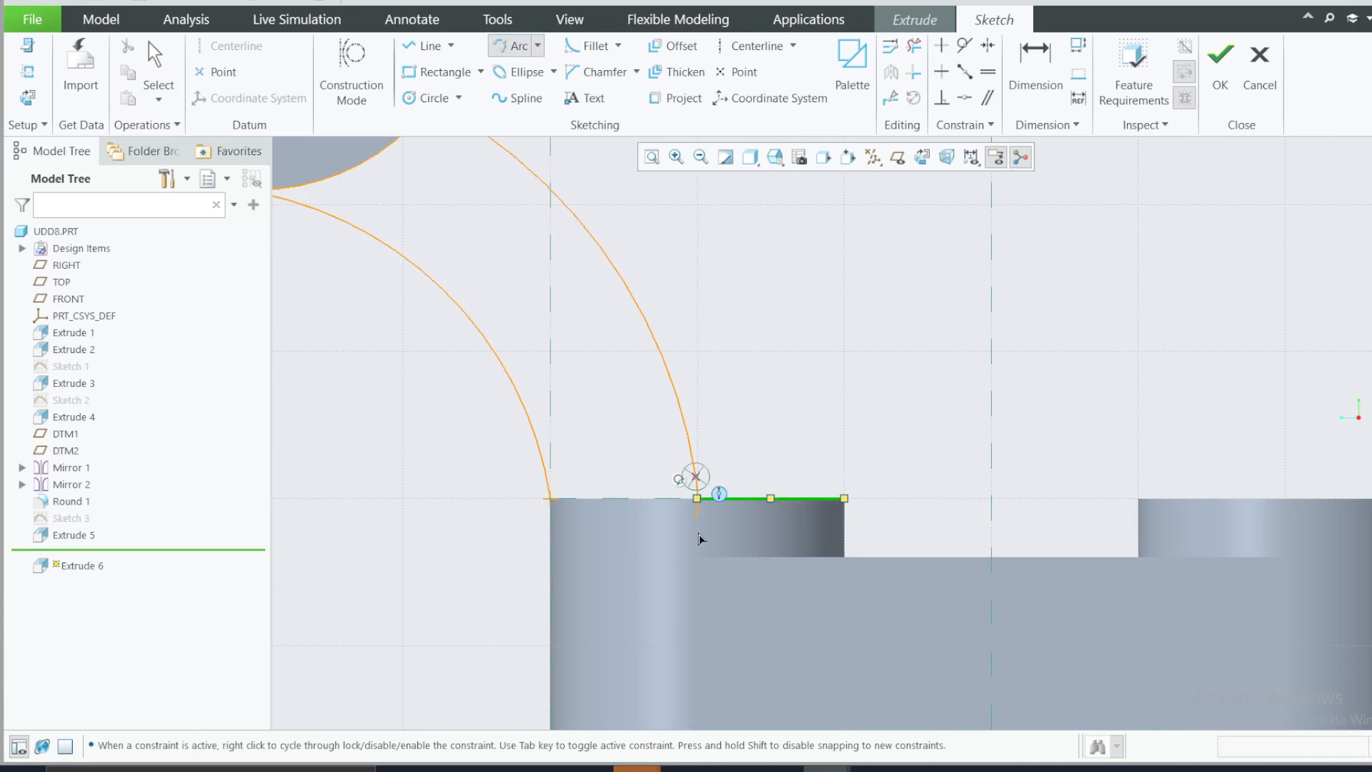
click(699, 534)
middle_click(716, 493)
scroll(716, 496, down, 3)
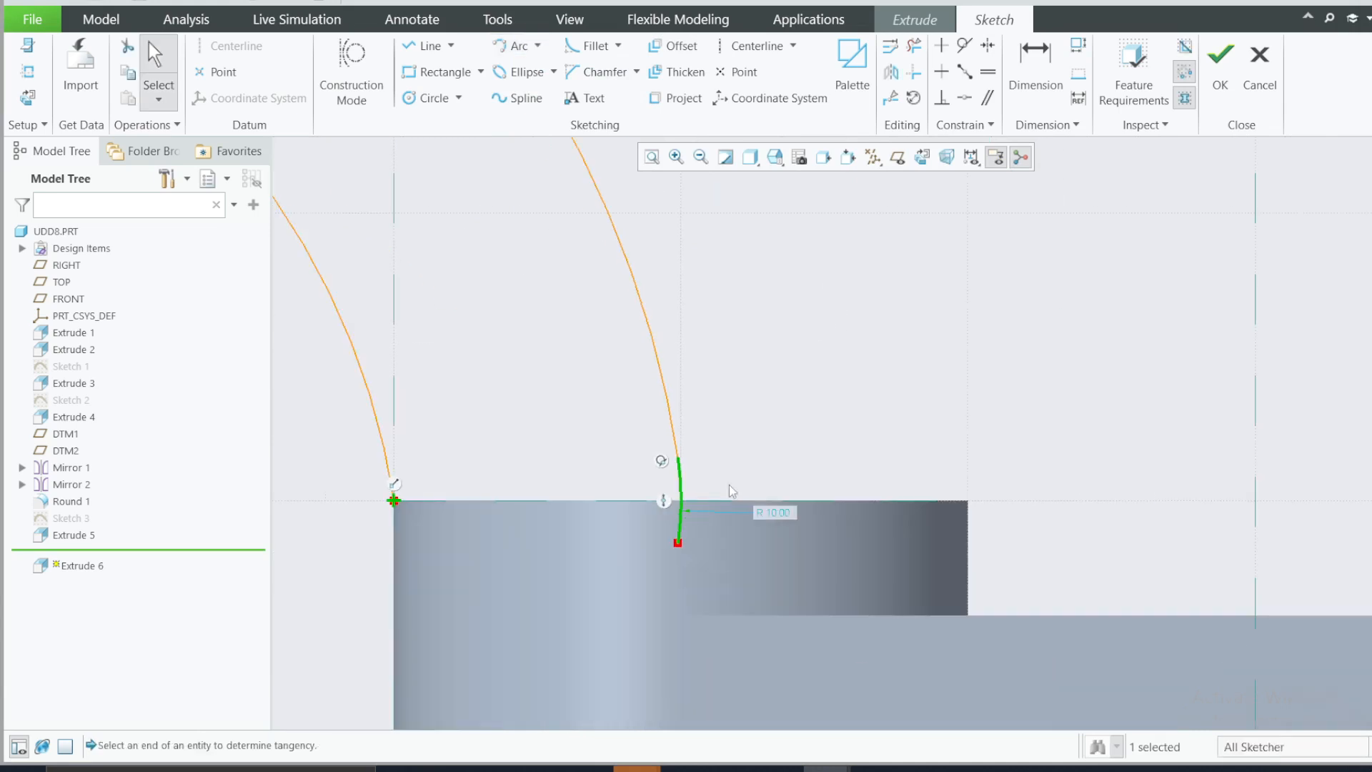
Make the short arc tangent to the R 35 outer arm arc
click(670, 419)
click(680, 471)
click(964, 45)
click(675, 440)
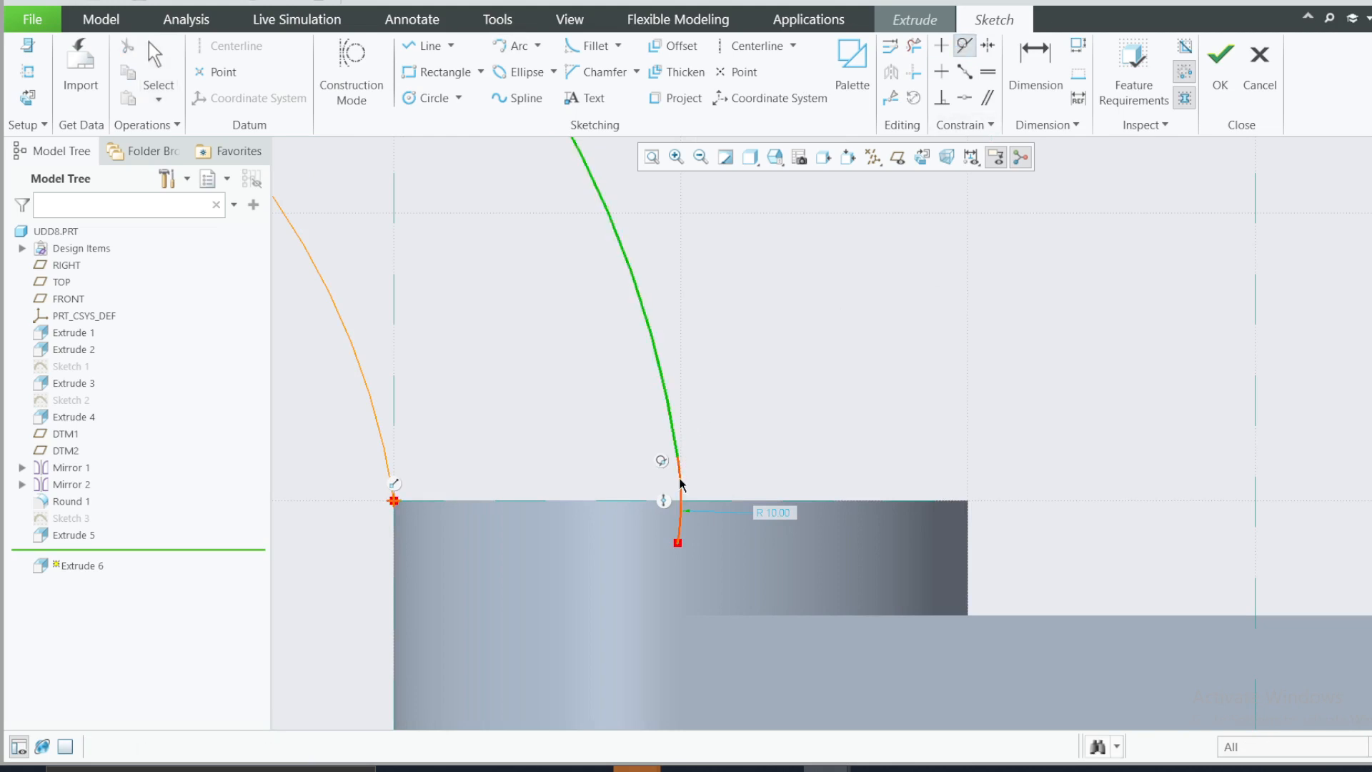
click(680, 490)
scroll(729, 429, up, 3)
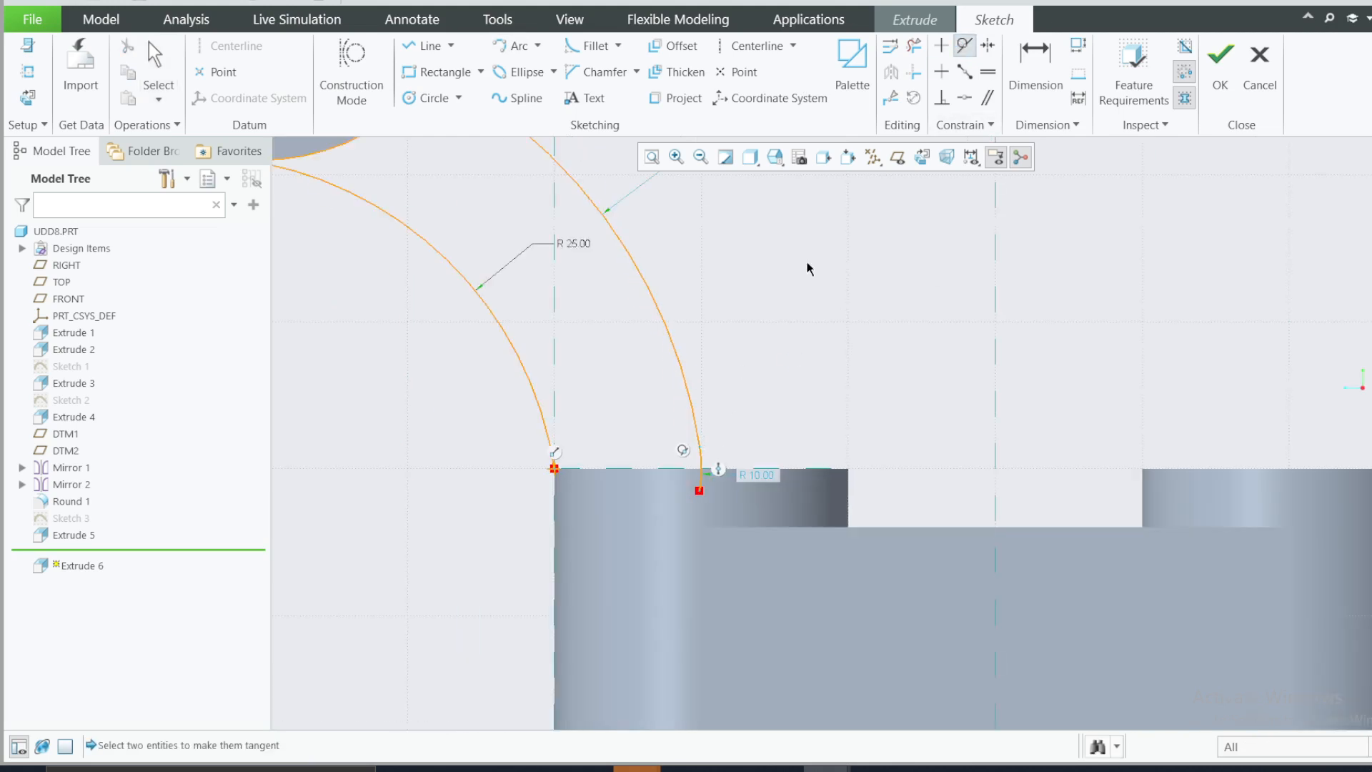
Make the short arc's radius equal to the outer arm arc's radius
click(987, 72)
click(692, 406)
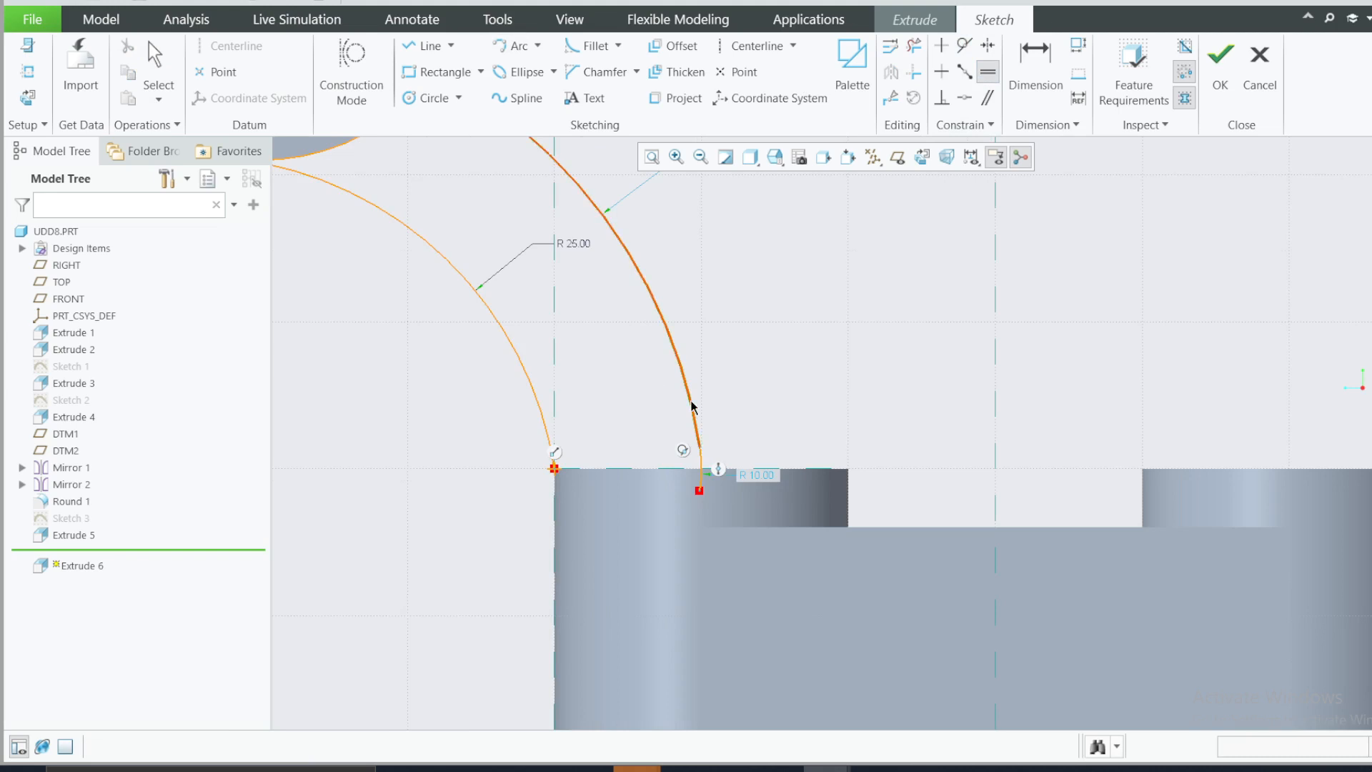
scroll(703, 450, down, 3)
click(696, 489)
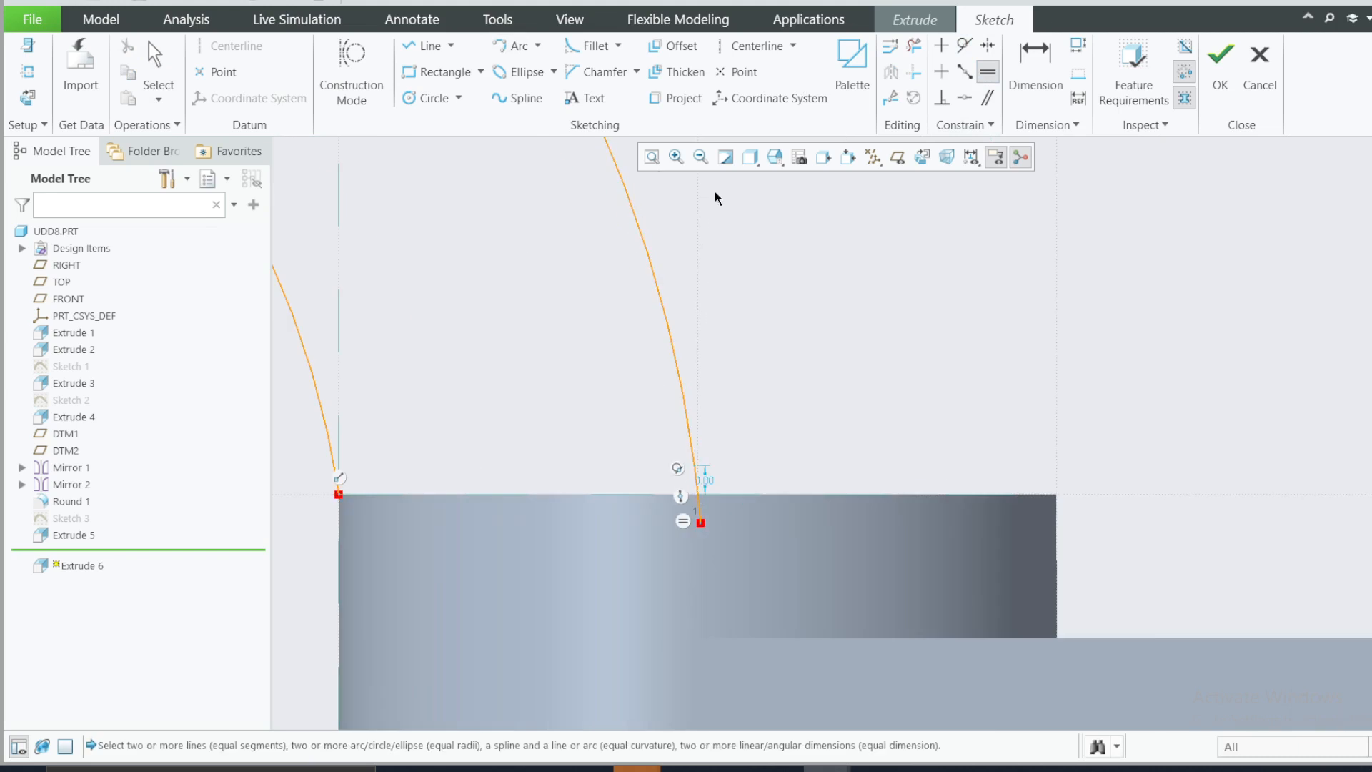
Trim the short arc below the block's top edge, the outer arc inside the ring, and the surplus cylinder circle segments
click(914, 45)
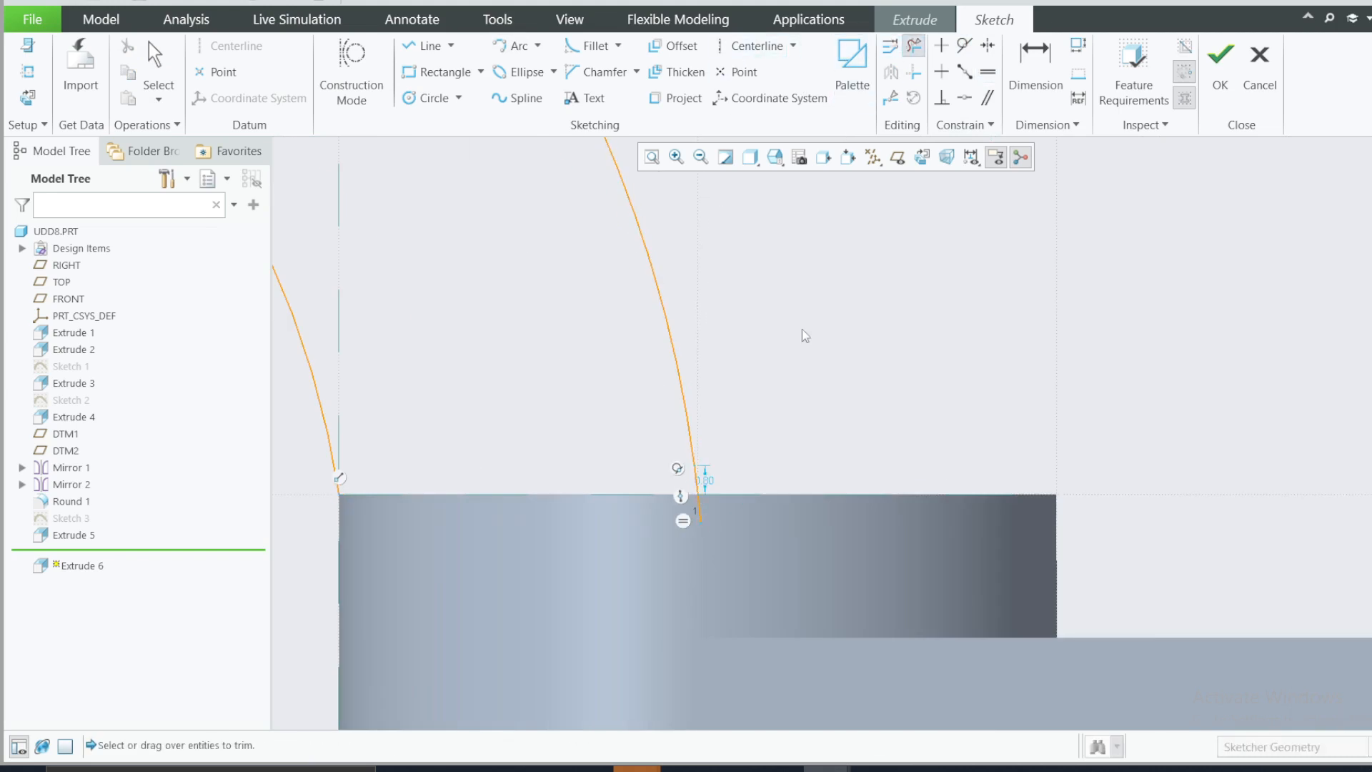
scroll(691, 513, down, 6)
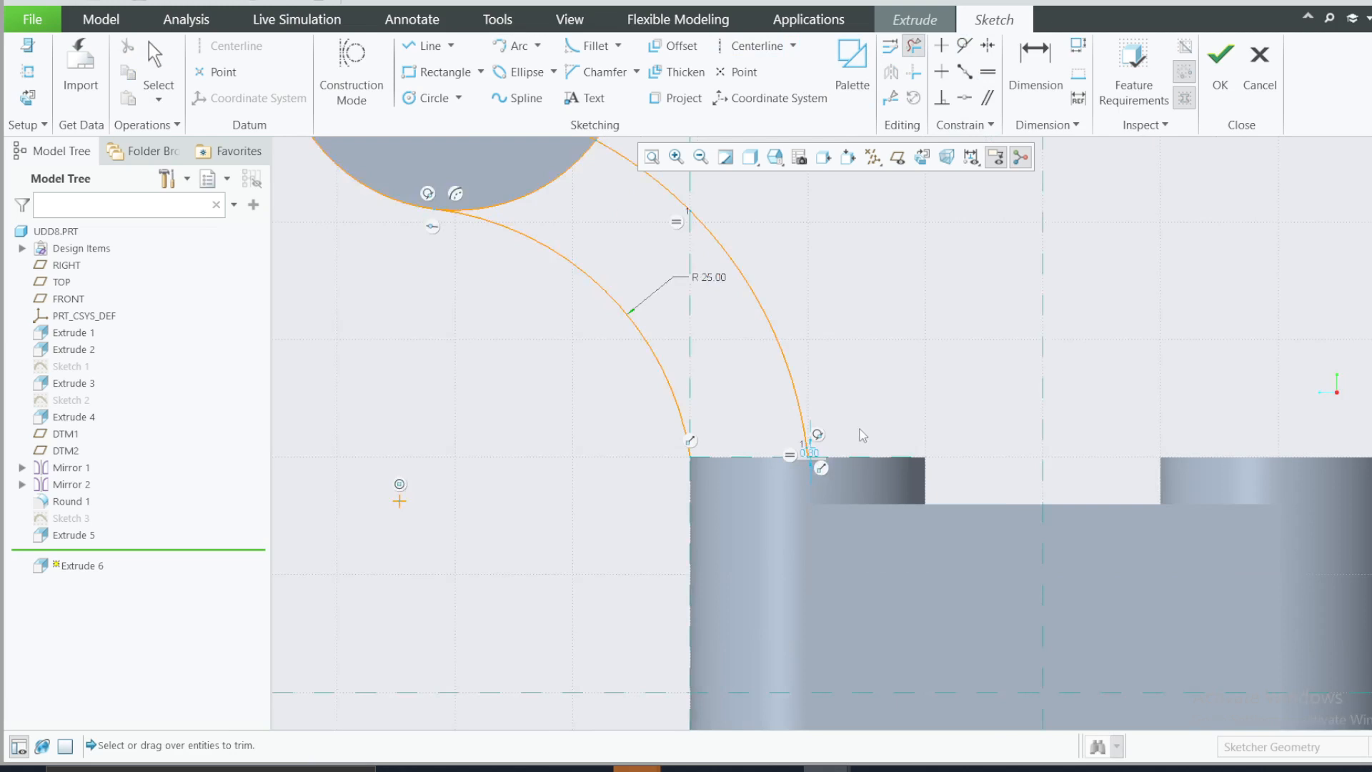
scroll(750, 283, up, 5)
scroll(670, 343, down, 5)
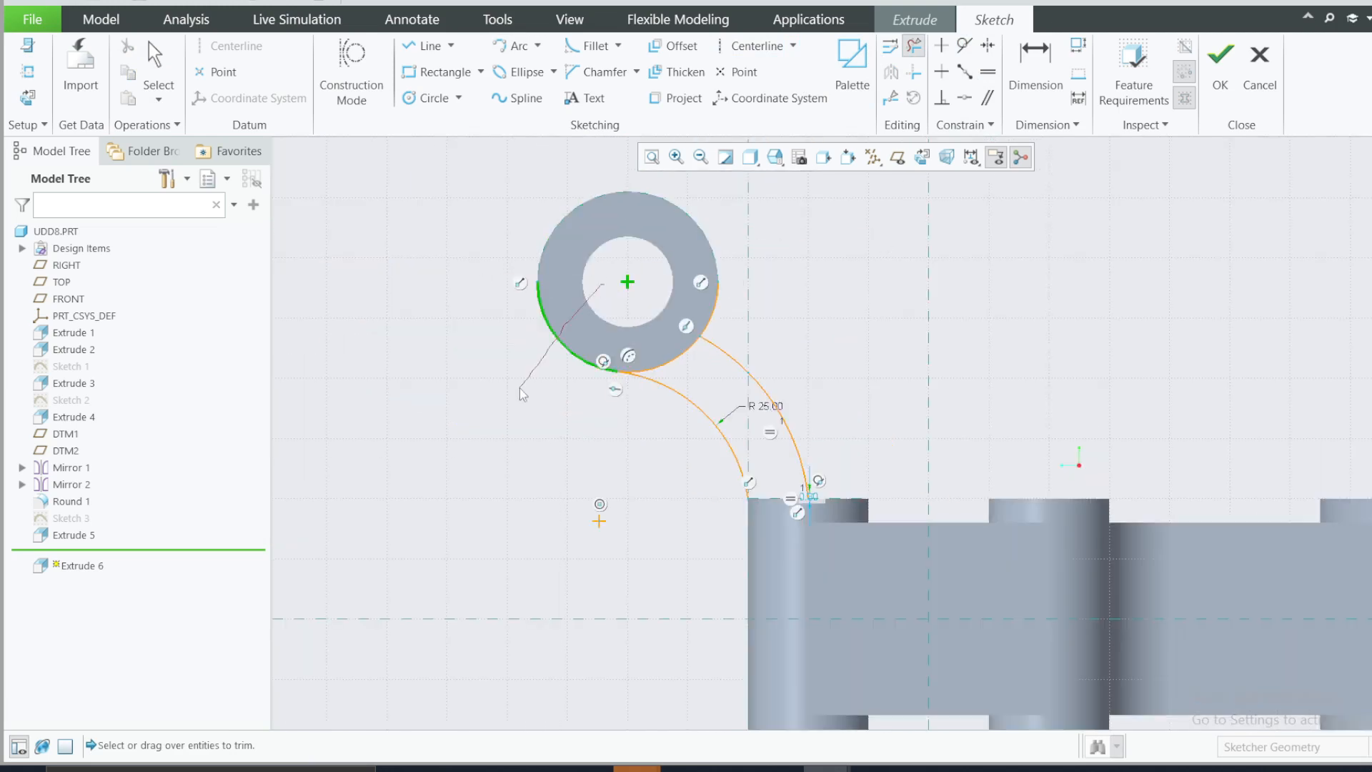
click(552, 330)
scroll(793, 494, up, 5)
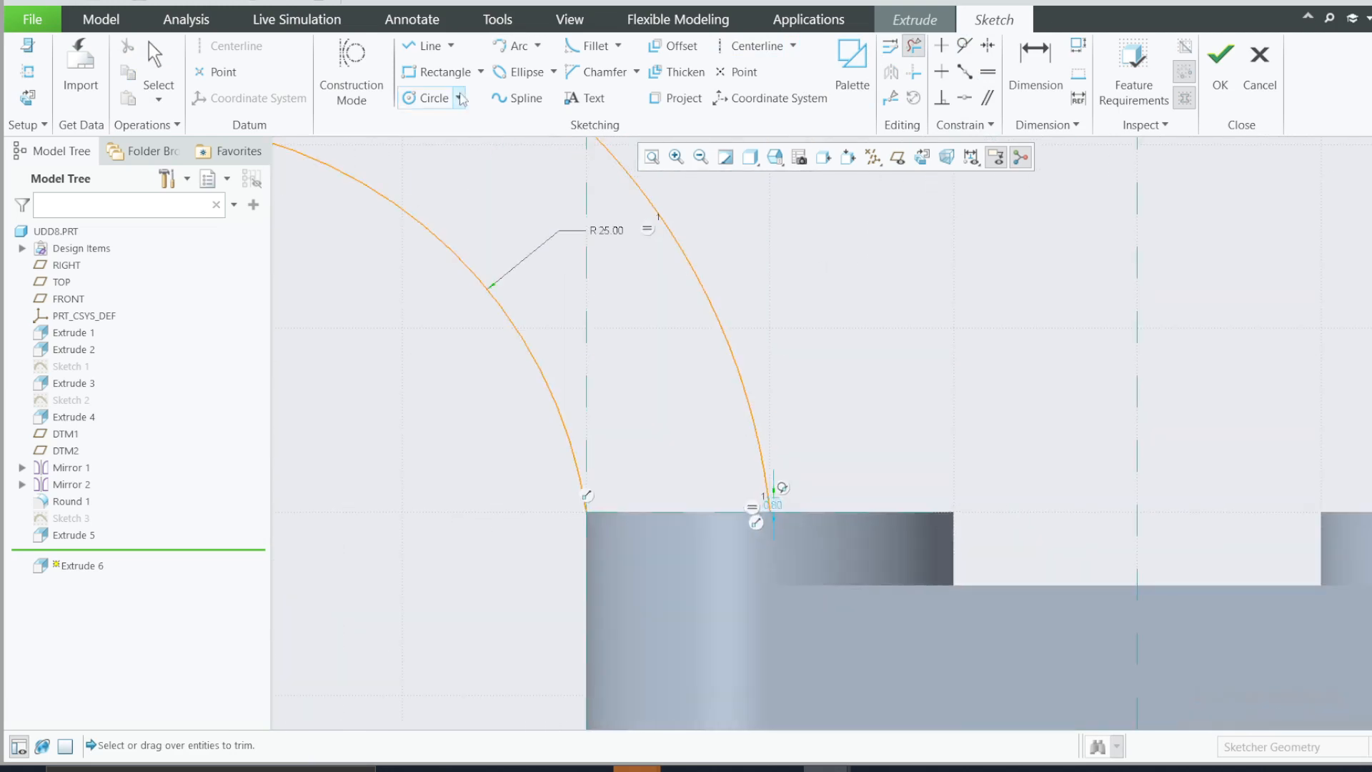
Close the arm profile with a line between the lower ends of both arcs along the block's top edge, and finish the sketch
key(l)
click(770, 511)
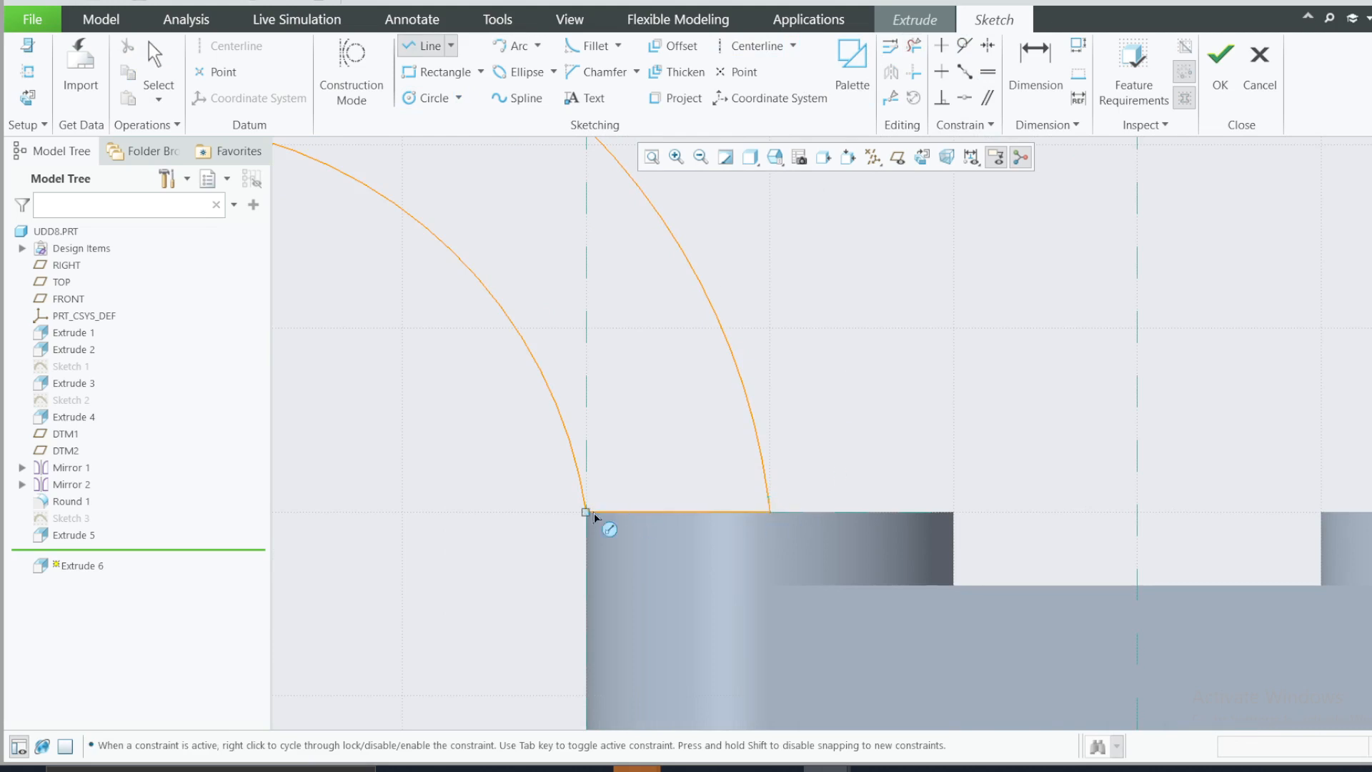
click(587, 511)
scroll(688, 422, down, 3)
middle_click(688, 414)
scroll(688, 415, down, 2)
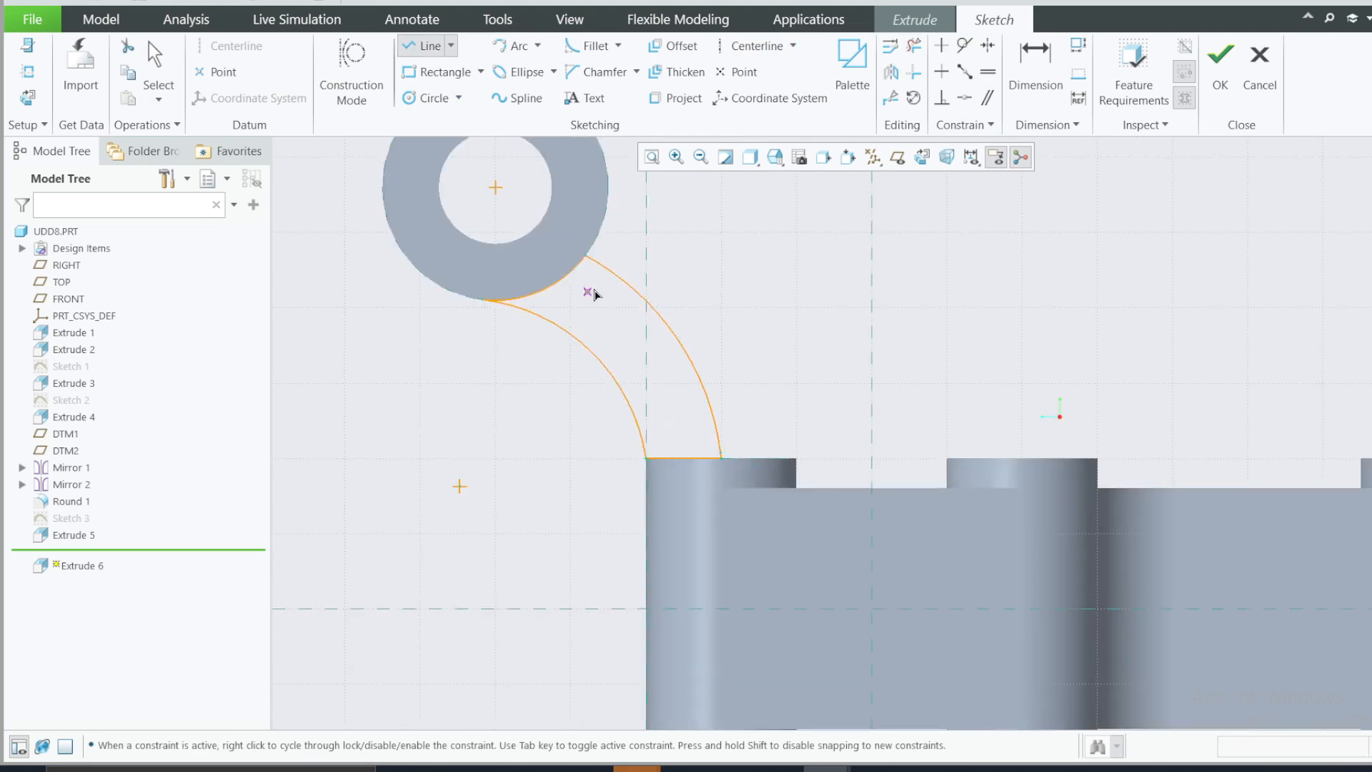
click(1235, 69)
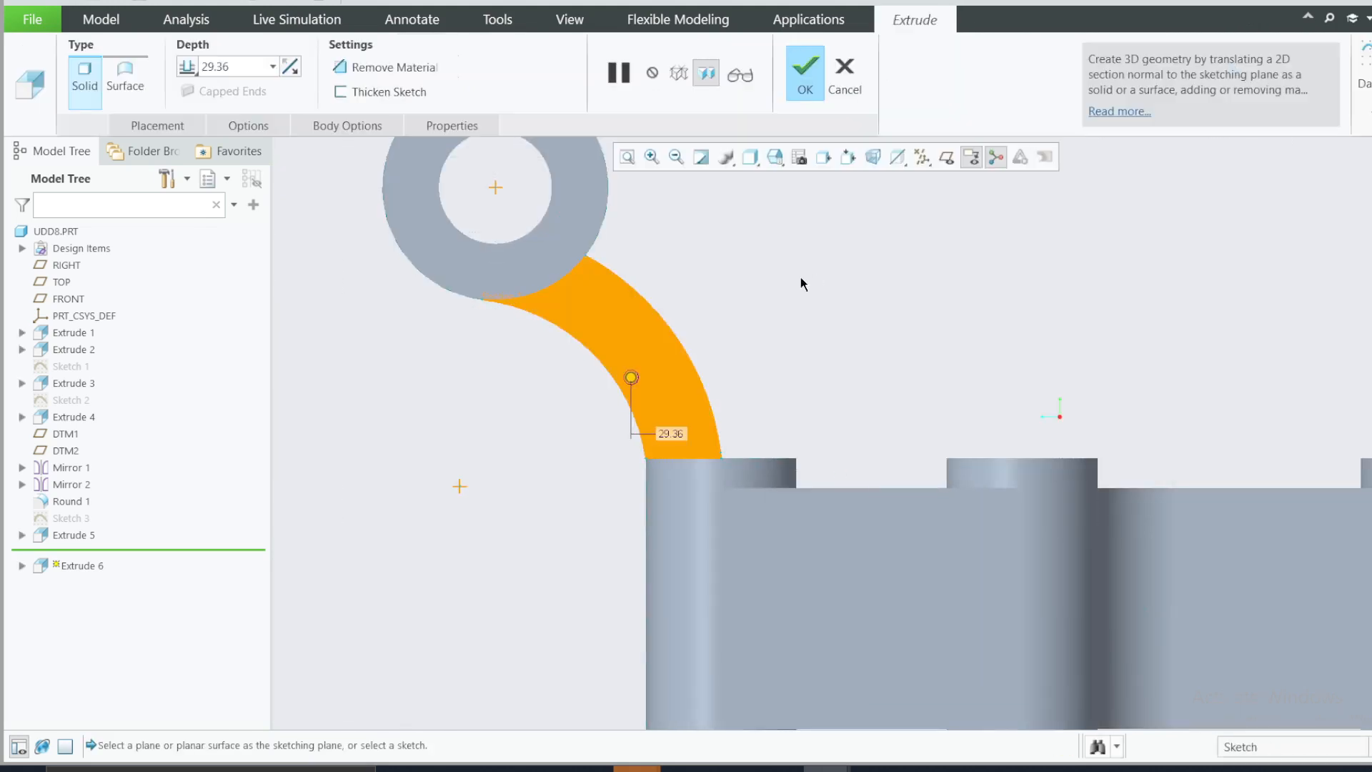
Check the arm's width on the reference drawing and extrude the arm profile 30 symmetrically about the sketch plane
click(908, 766)
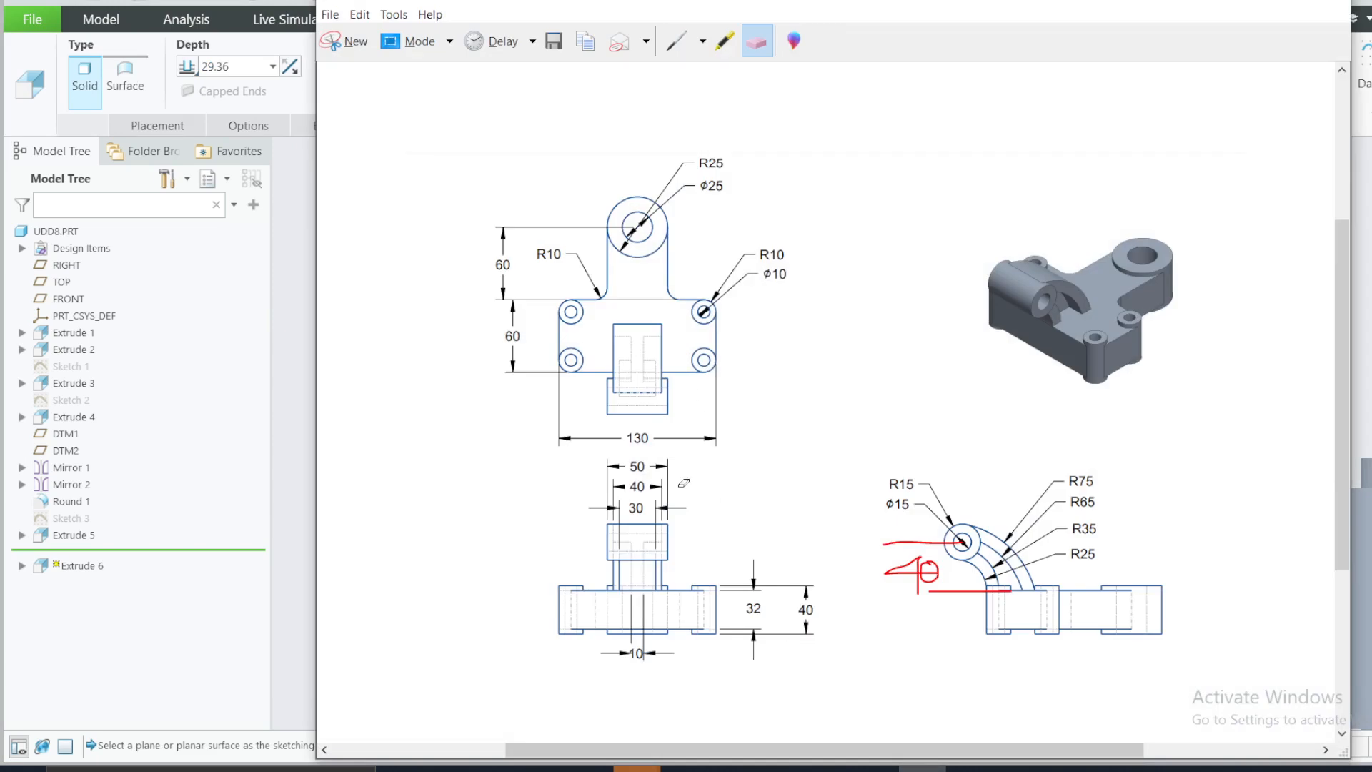
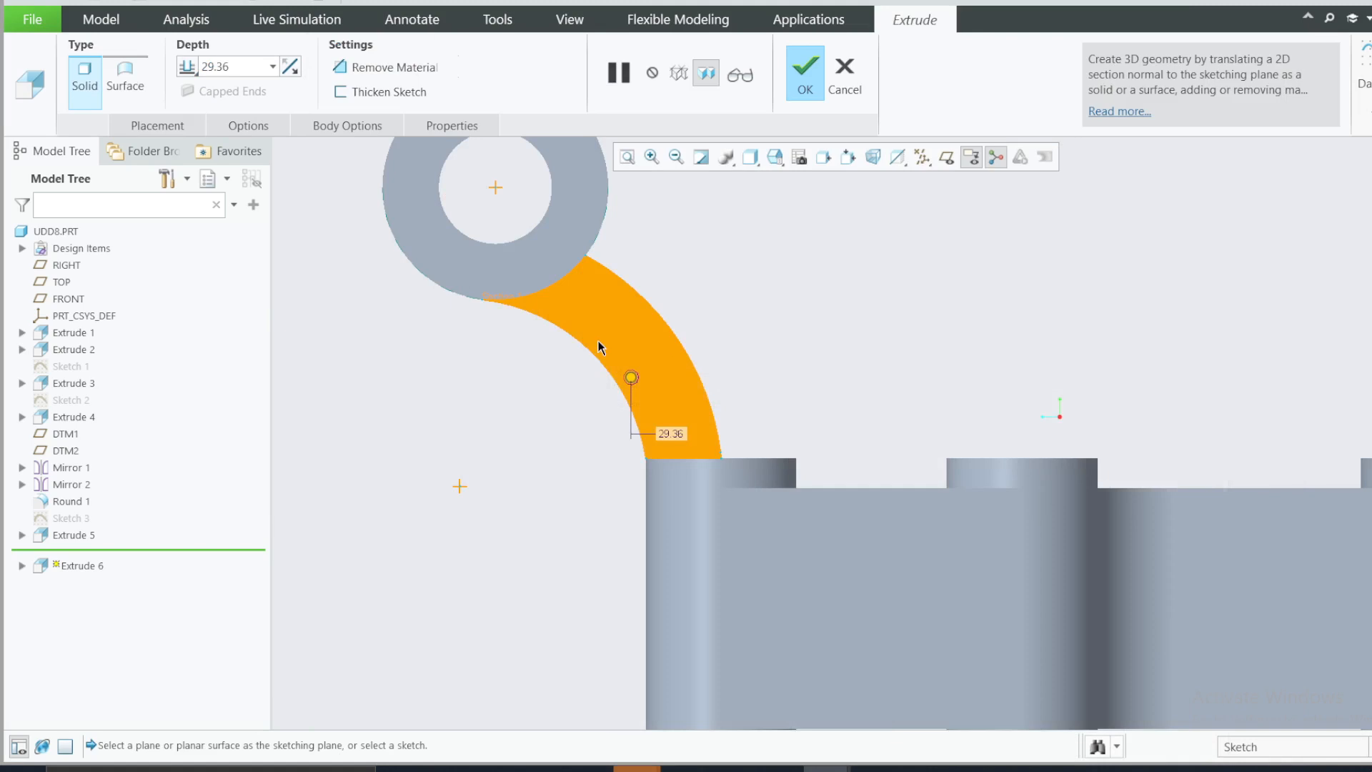
middle_drag(619, 333, 652, 344)
click(229, 62)
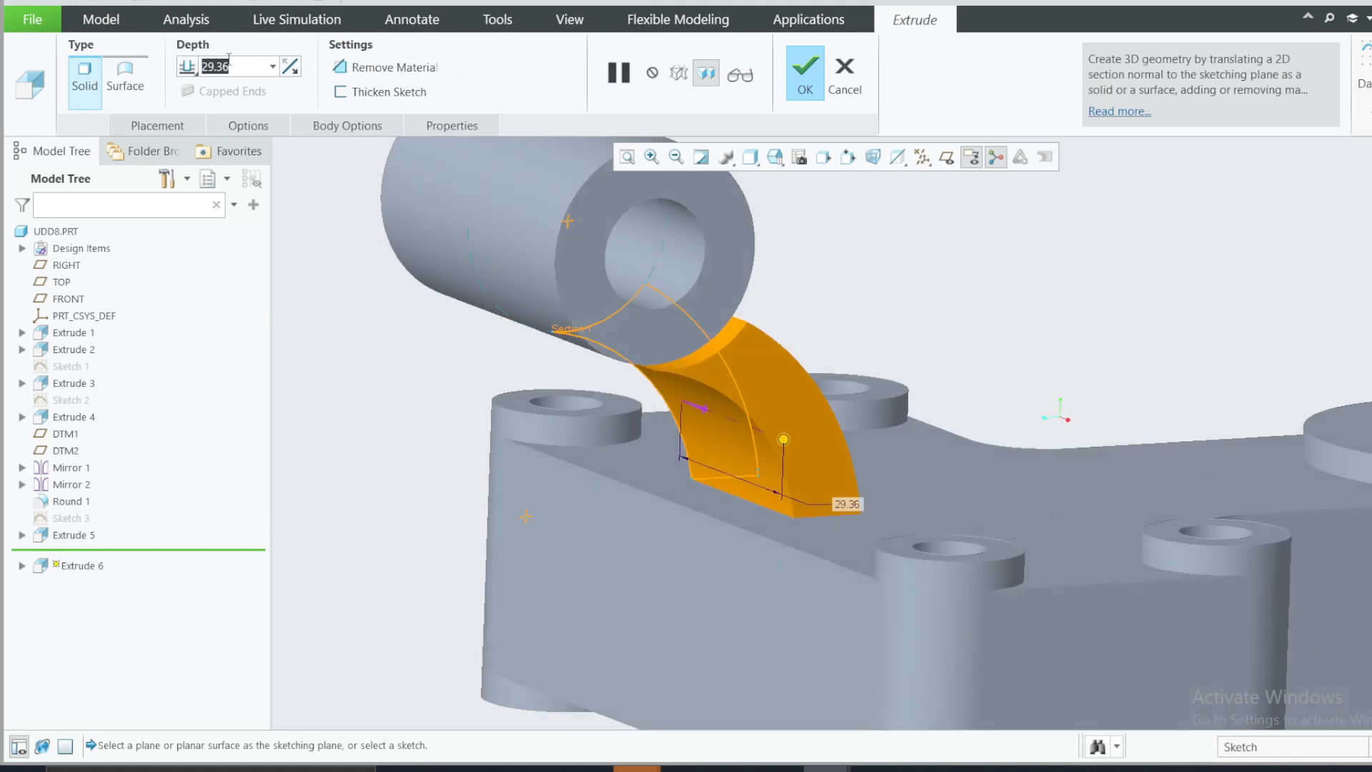
text(30)
click(187, 67)
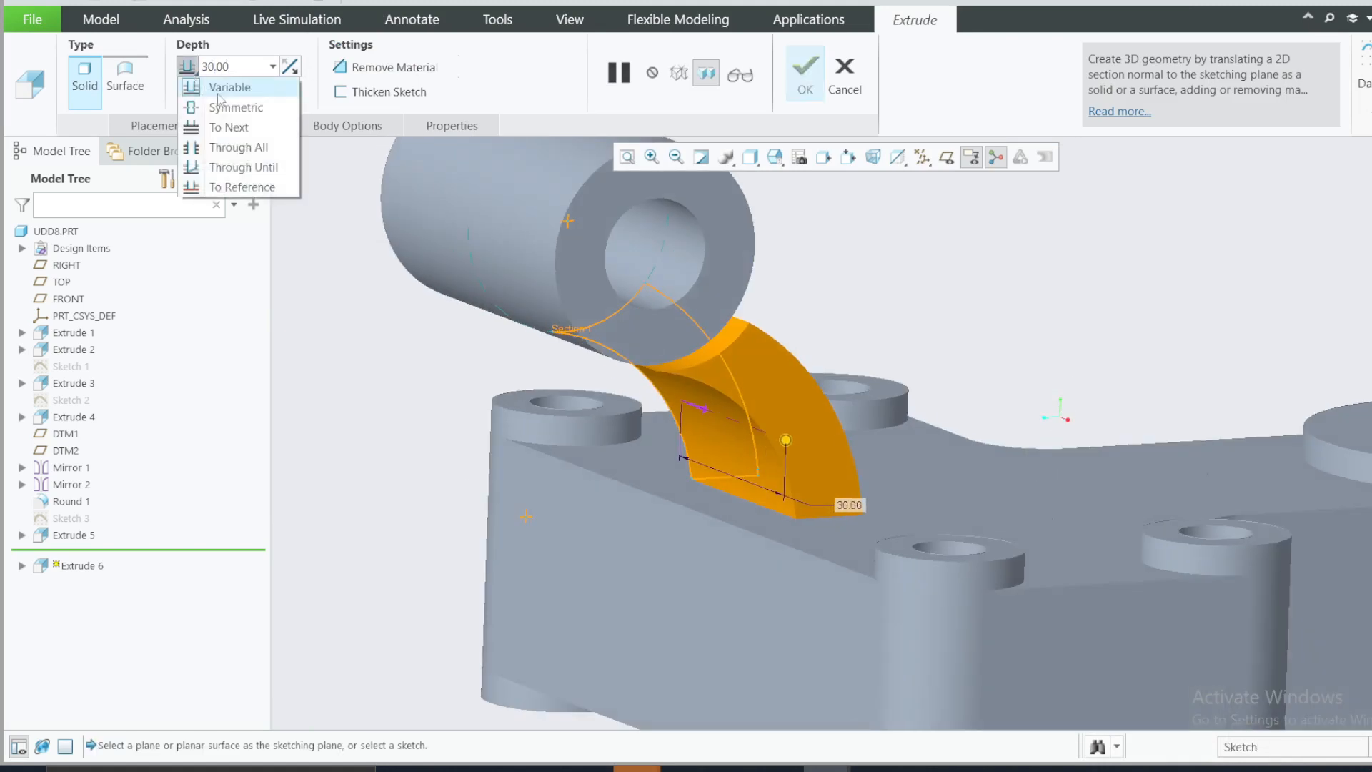
click(228, 106)
click(808, 84)
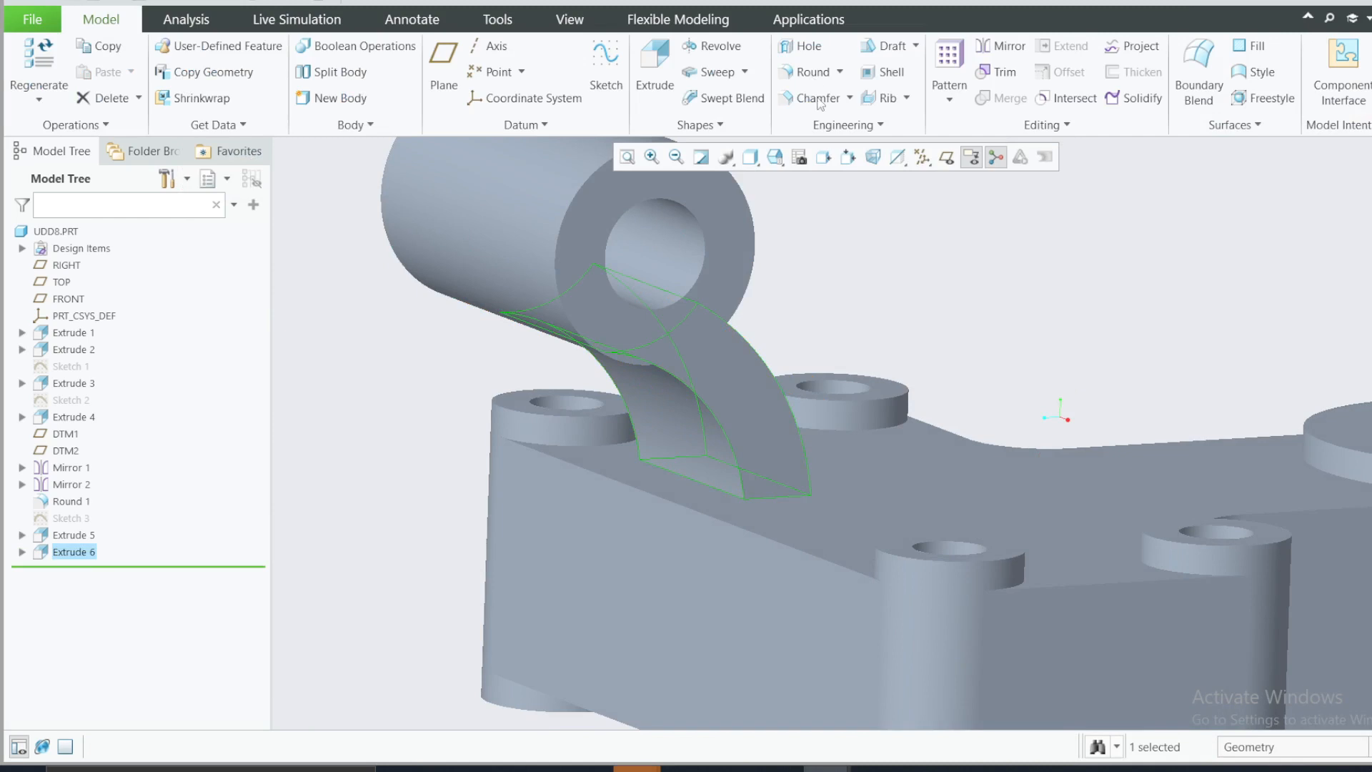
Reopen the section sketch of Extrude 6 for editing and orient it to the 2D sketch view
click(840, 349)
mouse_move(840, 349)
middle_down()
mouse_move(748, 347)
mouse_move(782, 355)
mouse_move(803, 331)
mouse_move(801, 351)
mouse_move(819, 356)
middle_up()
click(23, 553)
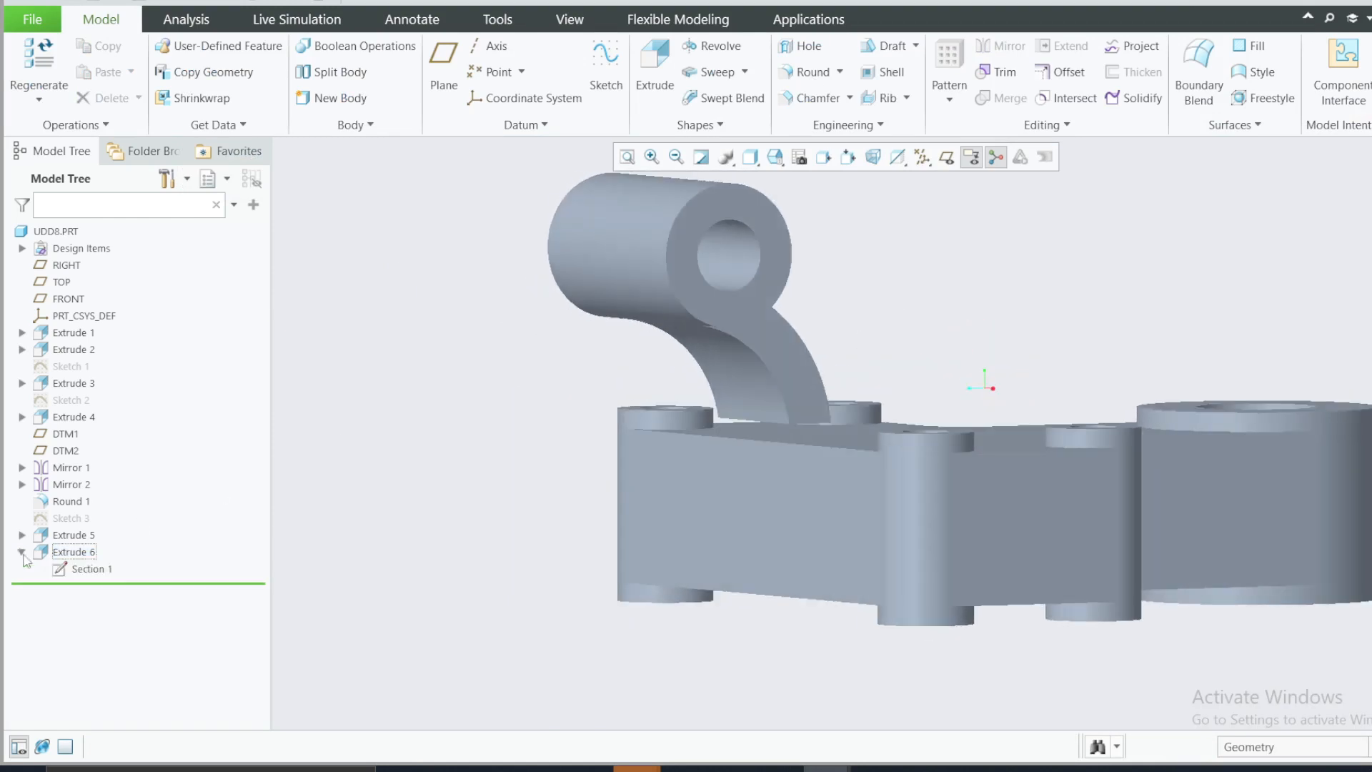
click(91, 569)
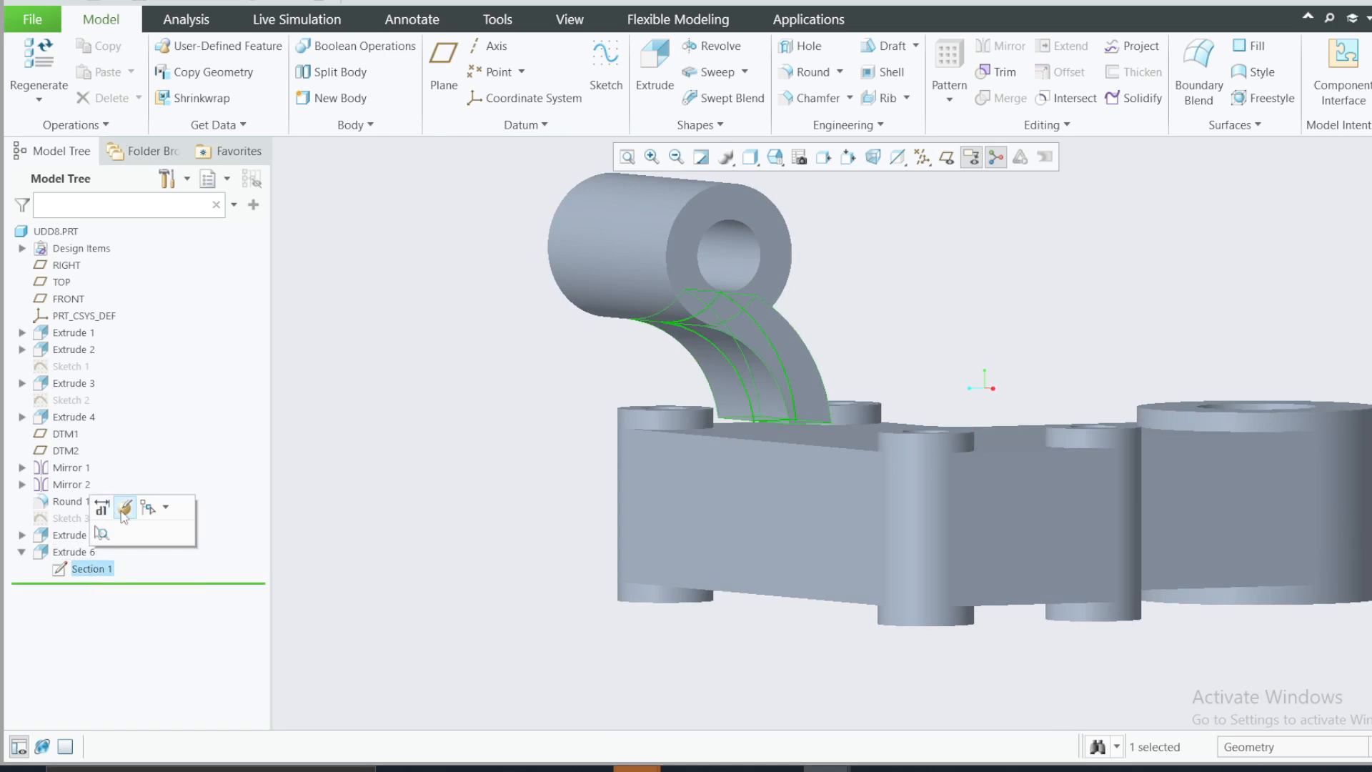
click(101, 534)
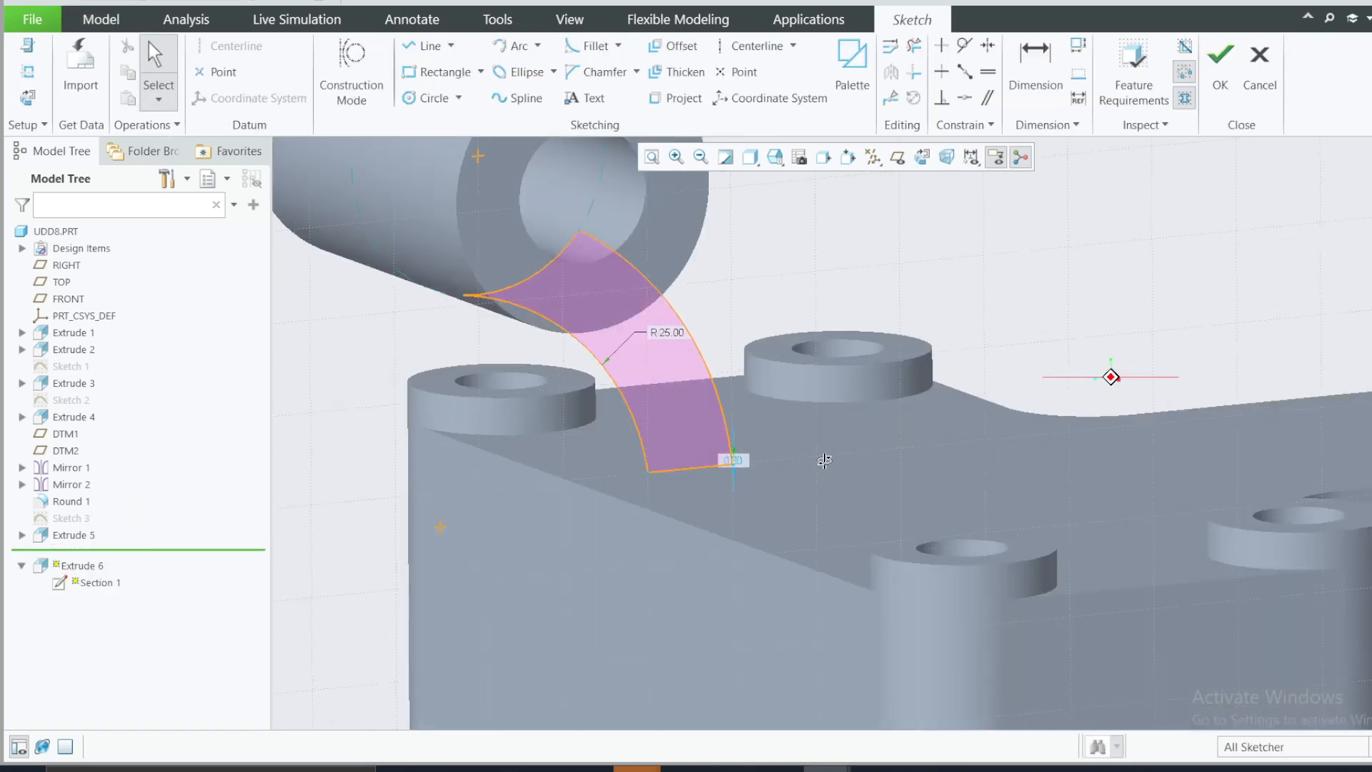
click(27, 97)
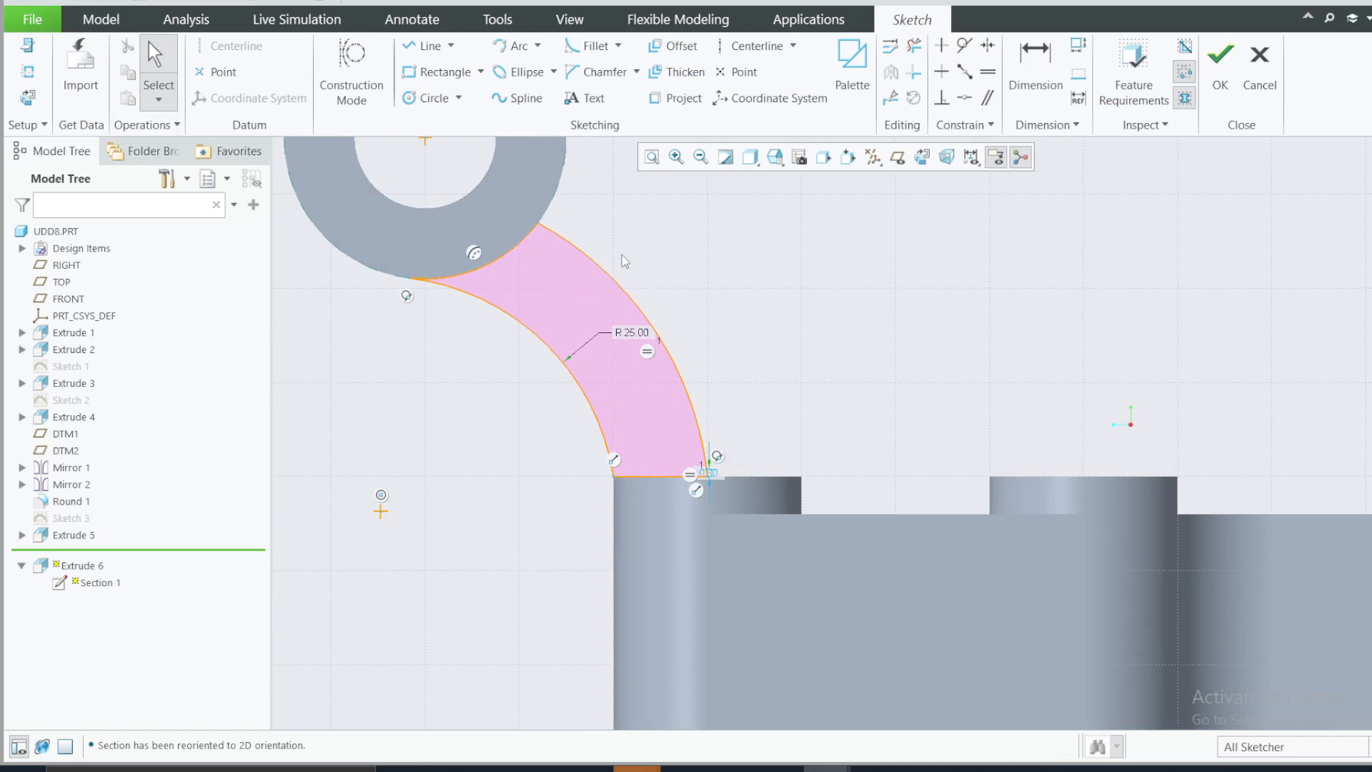
scroll(628, 482, up, 1)
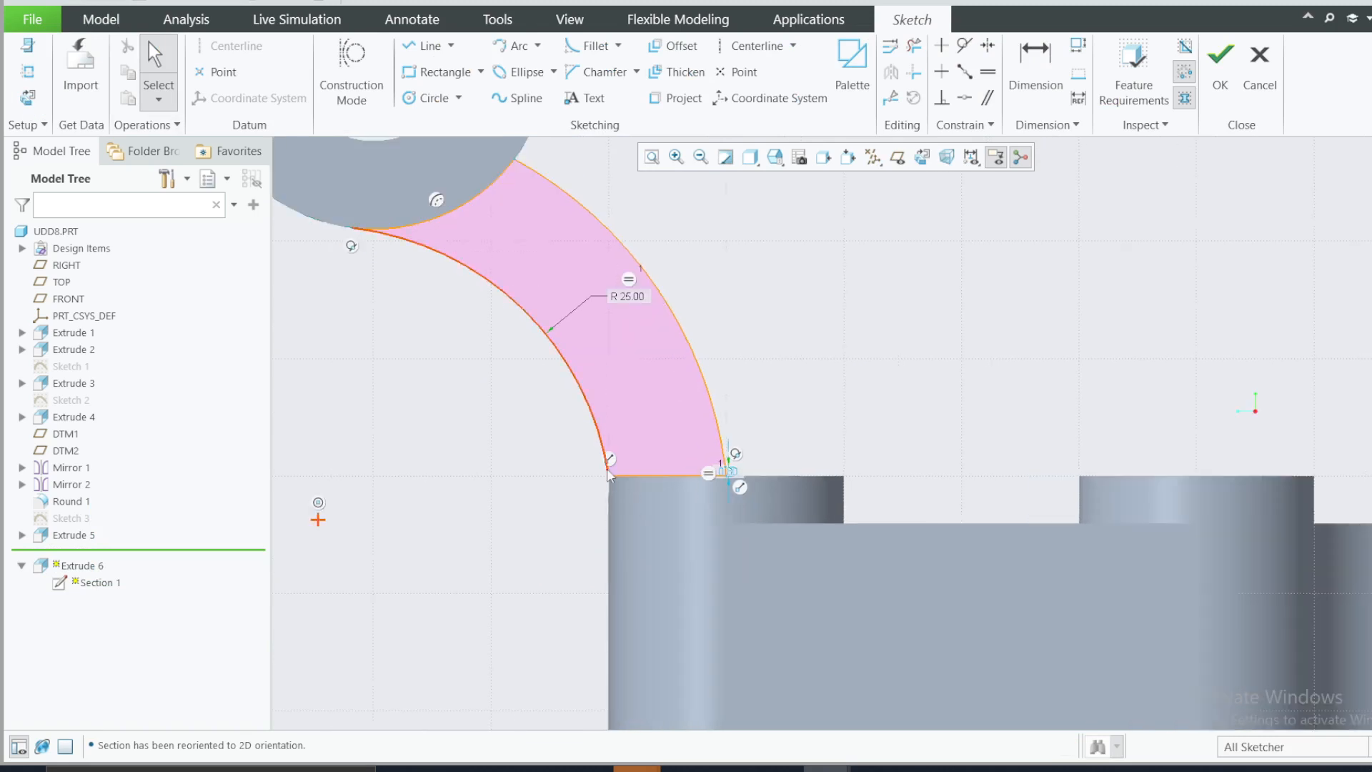
scroll(736, 472, down, 2)
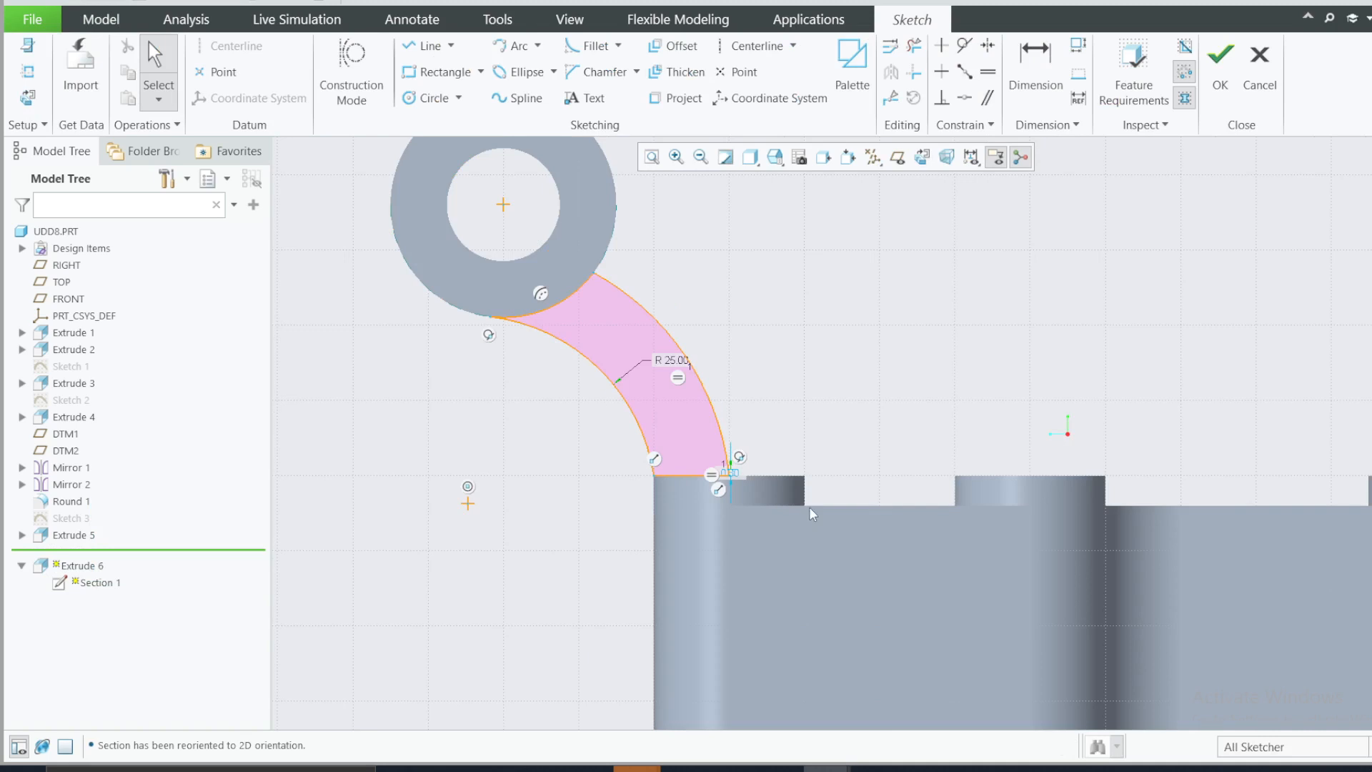
Add the block body's top surface as a sketch reference and delete the arm profile's closing line
click(27, 72)
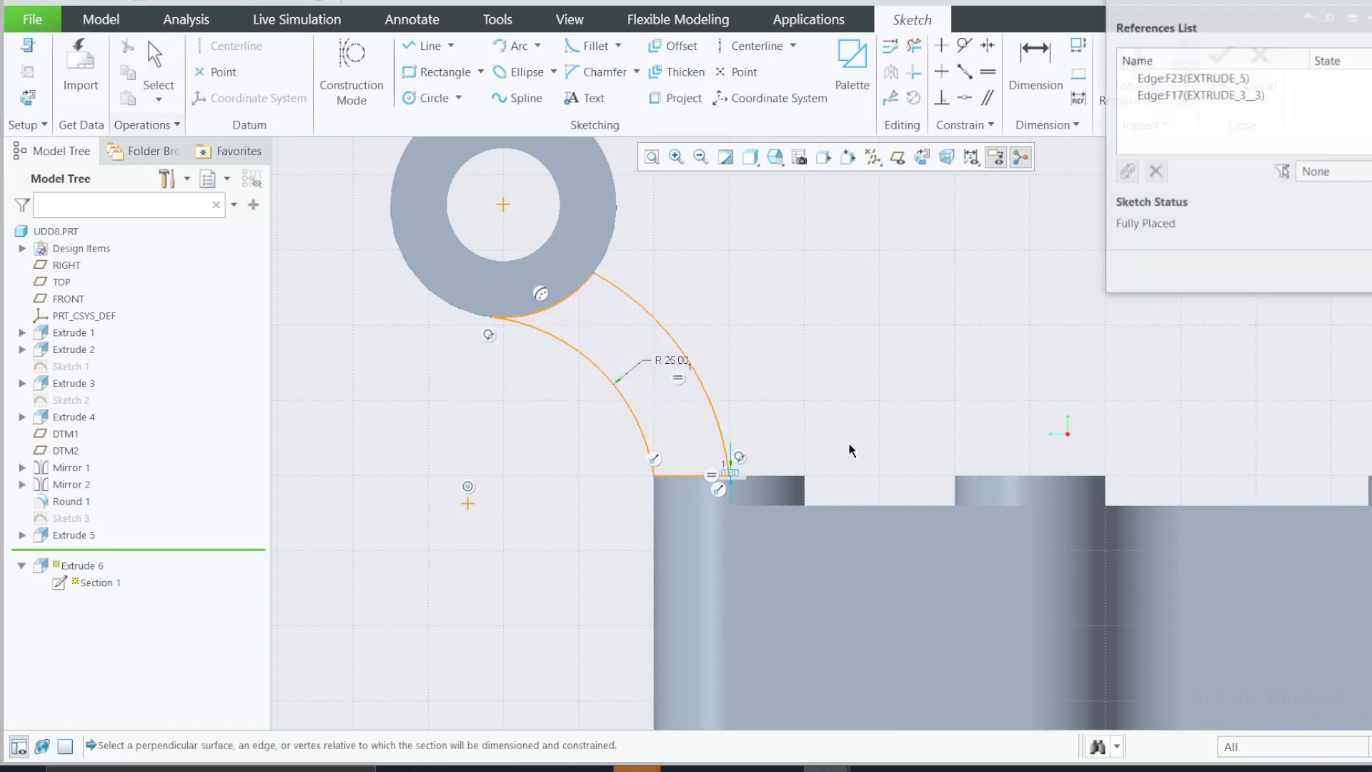
click(840, 508)
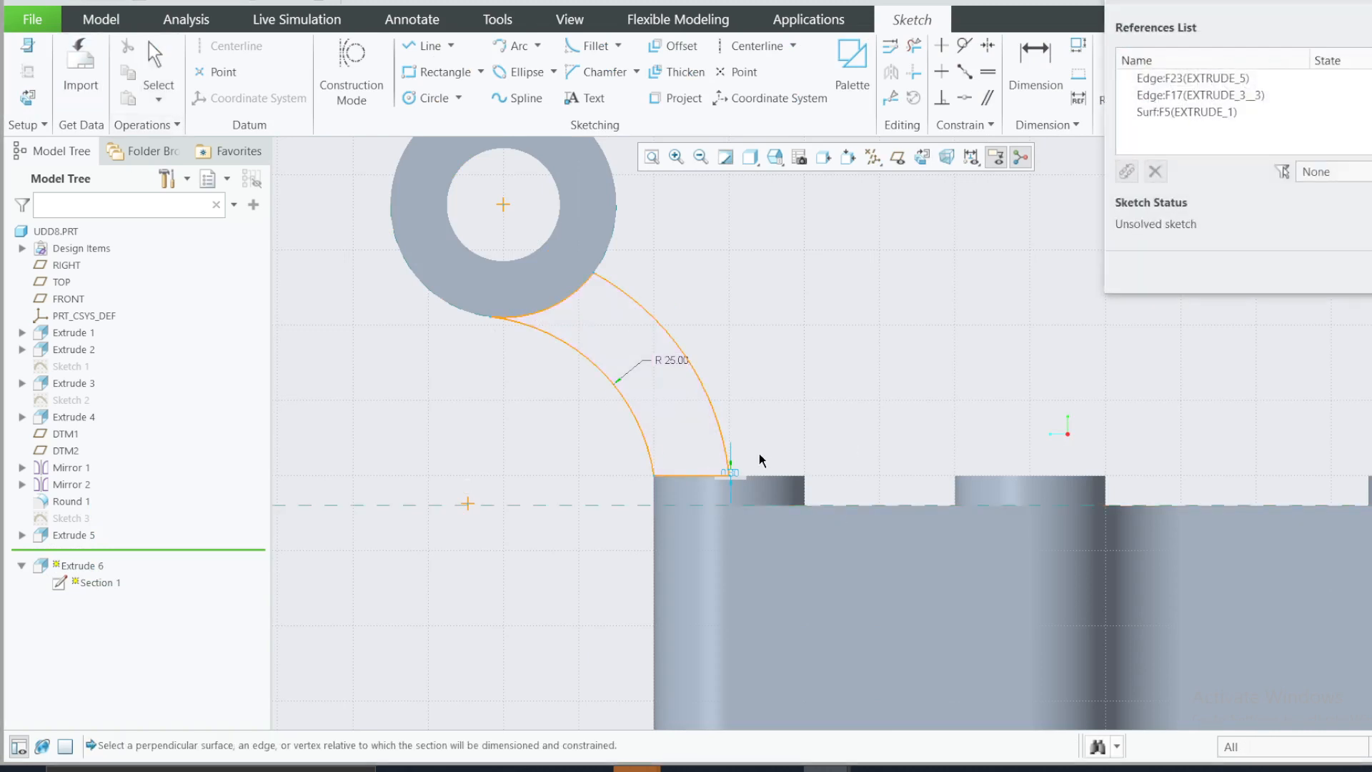
click(654, 490)
middle_click(715, 477)
click(695, 477)
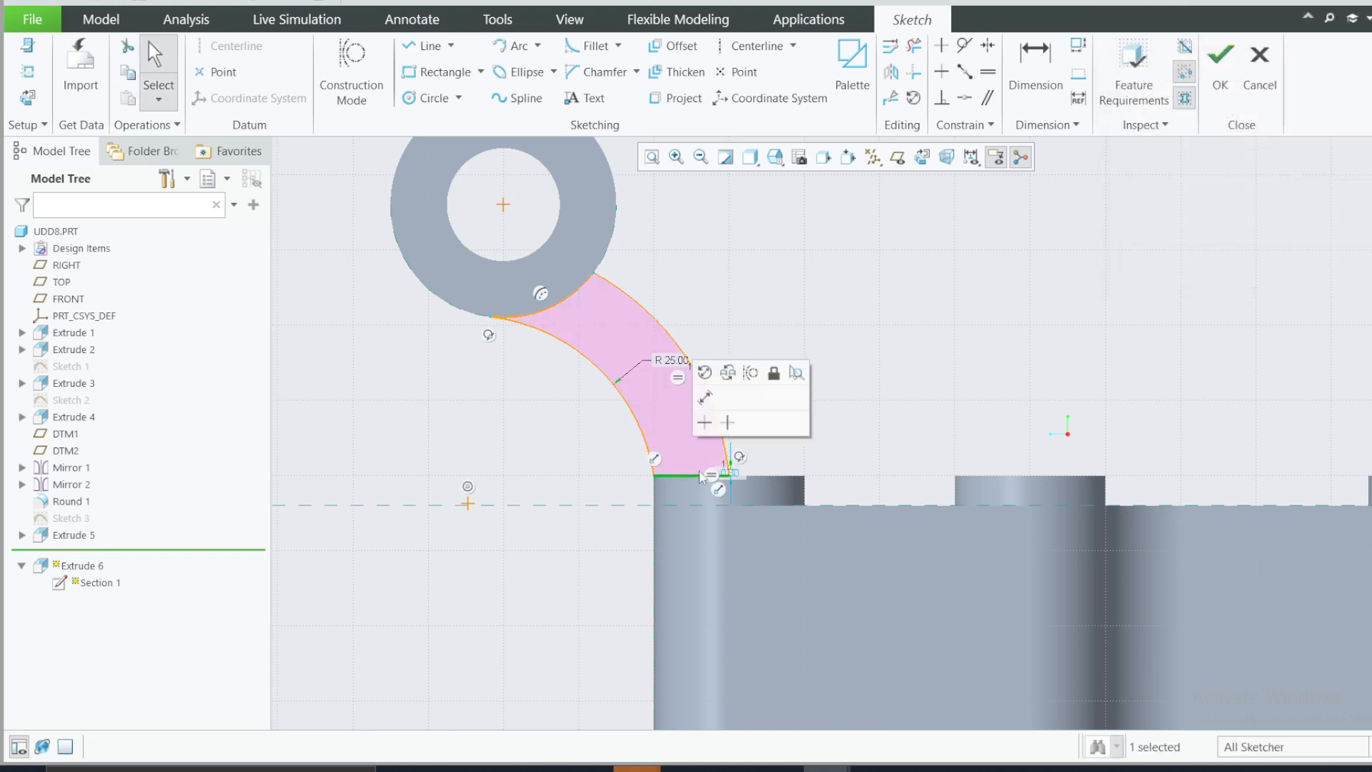
key(Delete)
Delete the arm's R 25 inner arc and undo the deletion
click(654, 473)
key(Delete)
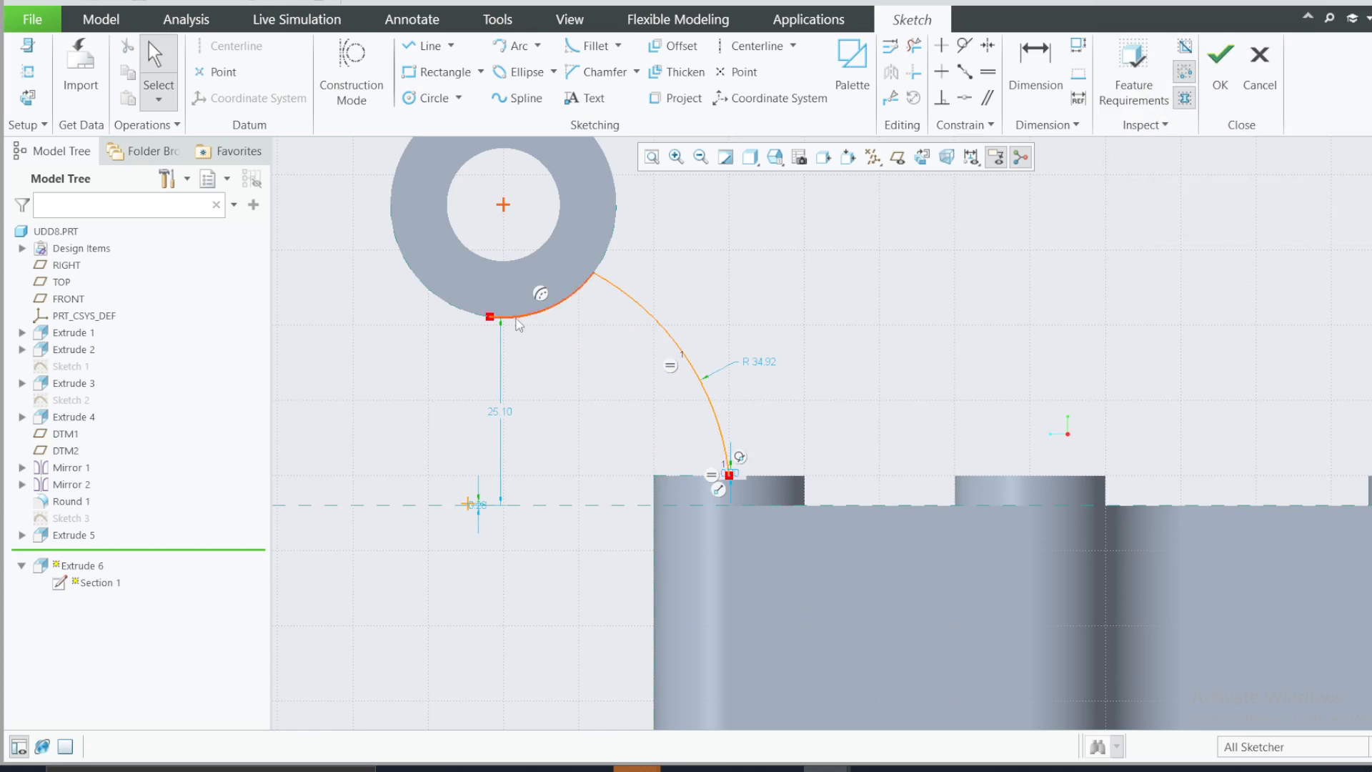
key(ctrl+z)
Replace the arm's R 25 inner arc with a three-point arc from the cylinder's lower edge to the block's left edge at the top-surface reference
drag(654, 475, 641, 500)
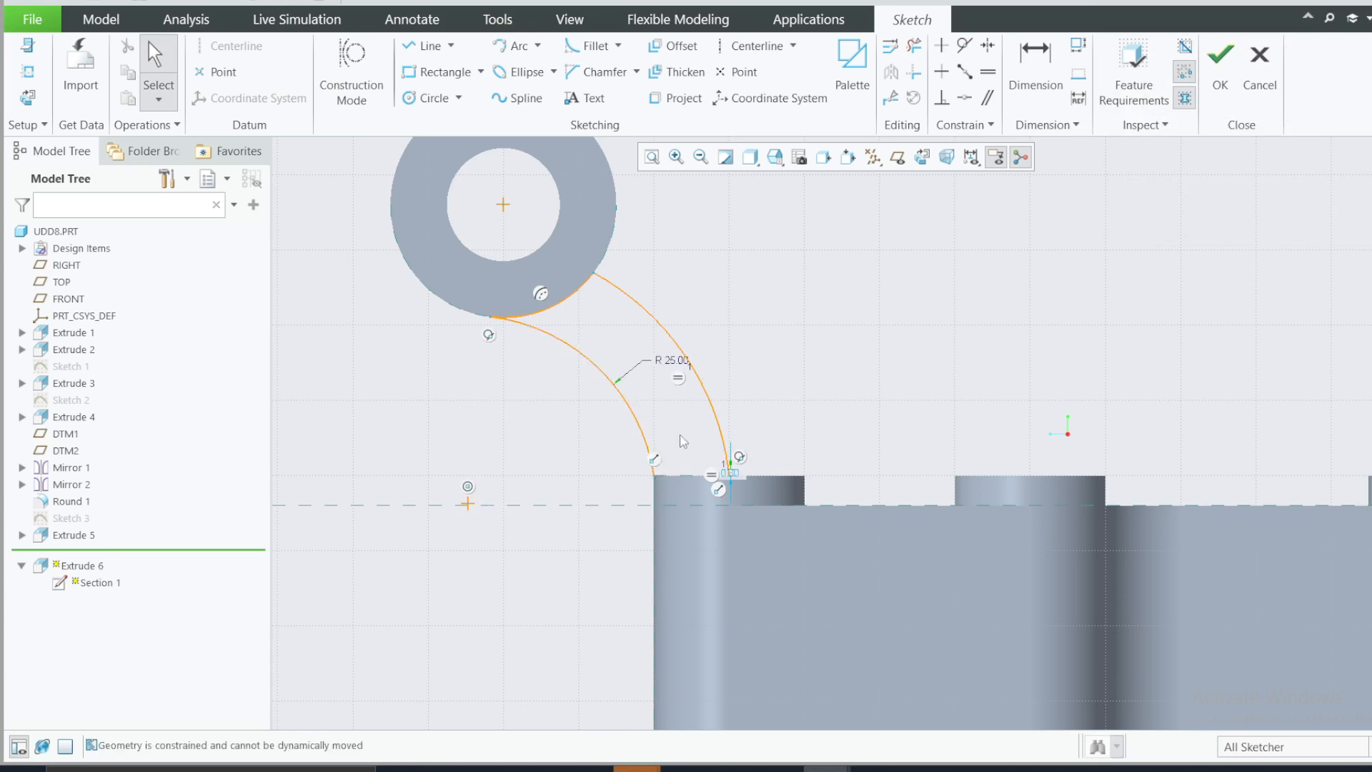
click(633, 426)
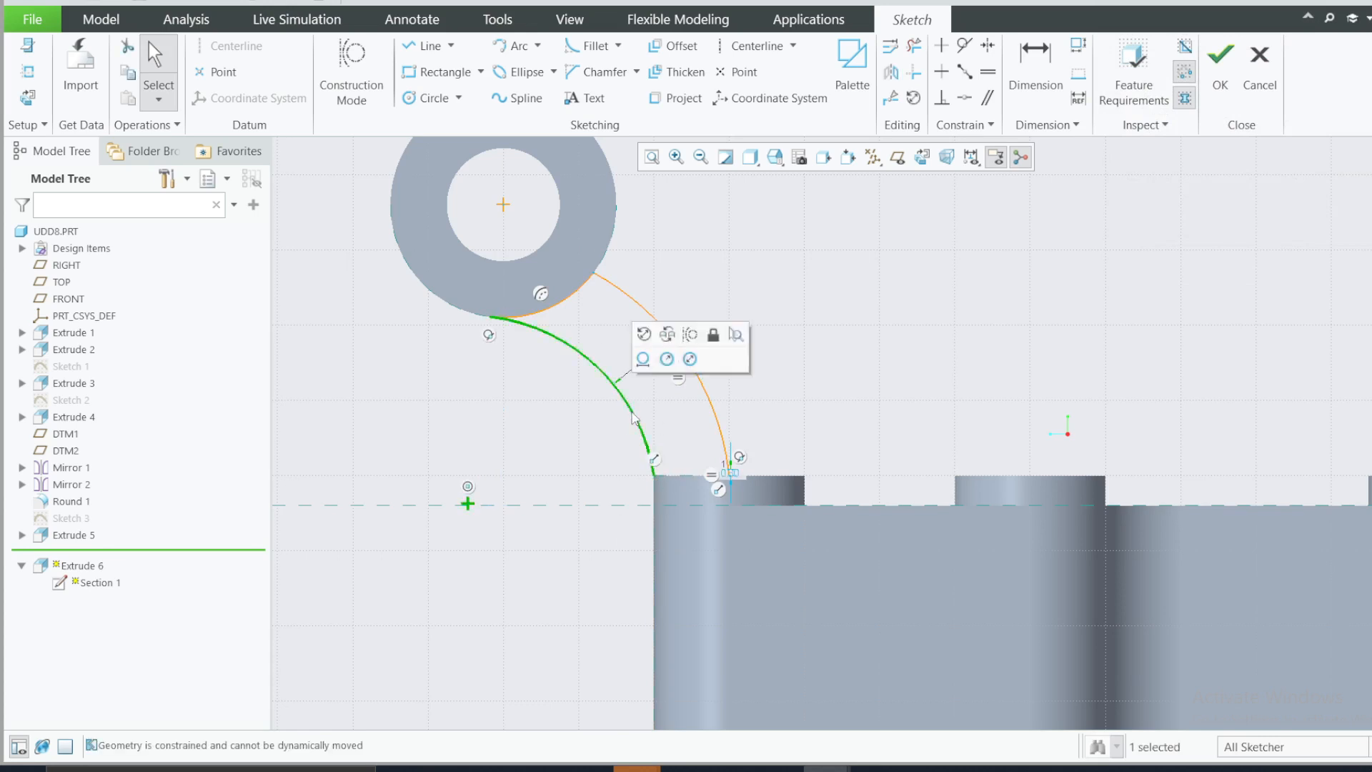
key(Delete)
click(537, 45)
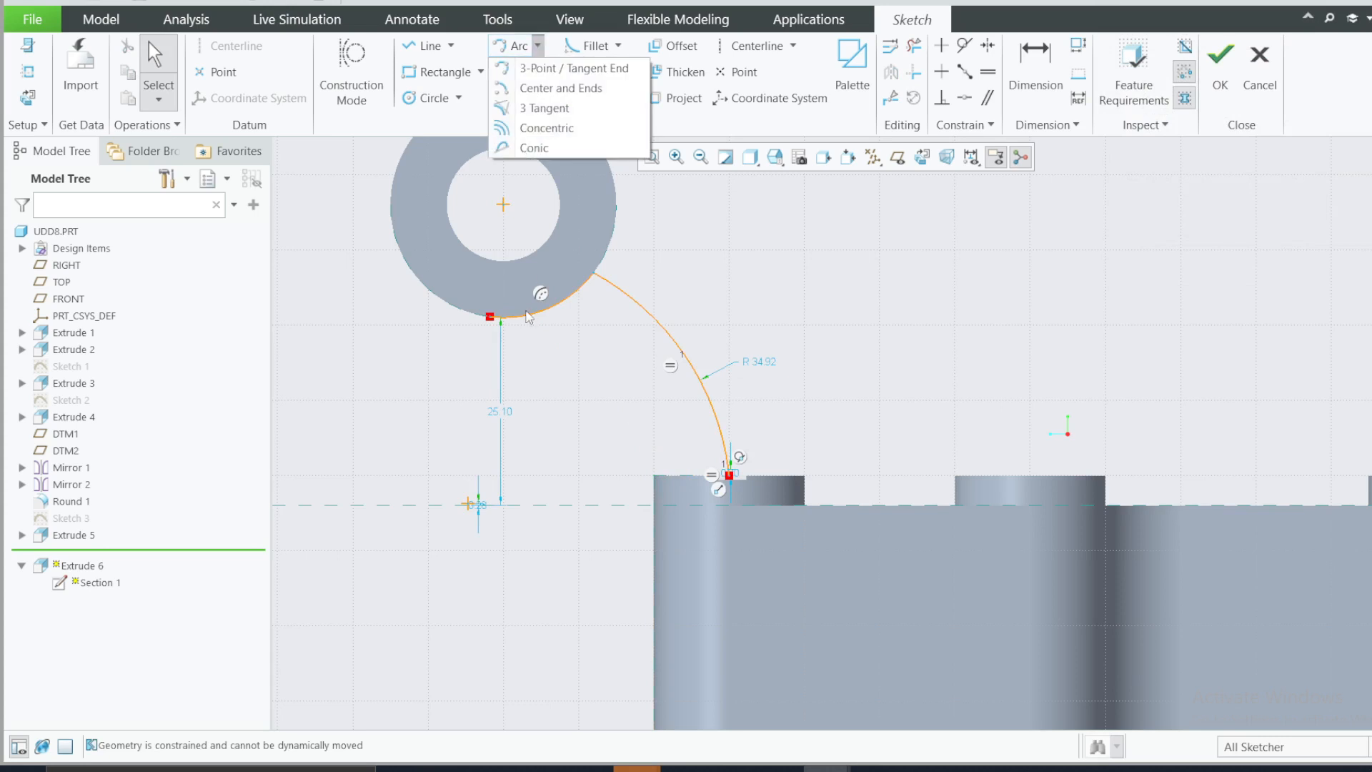
click(547, 67)
click(490, 317)
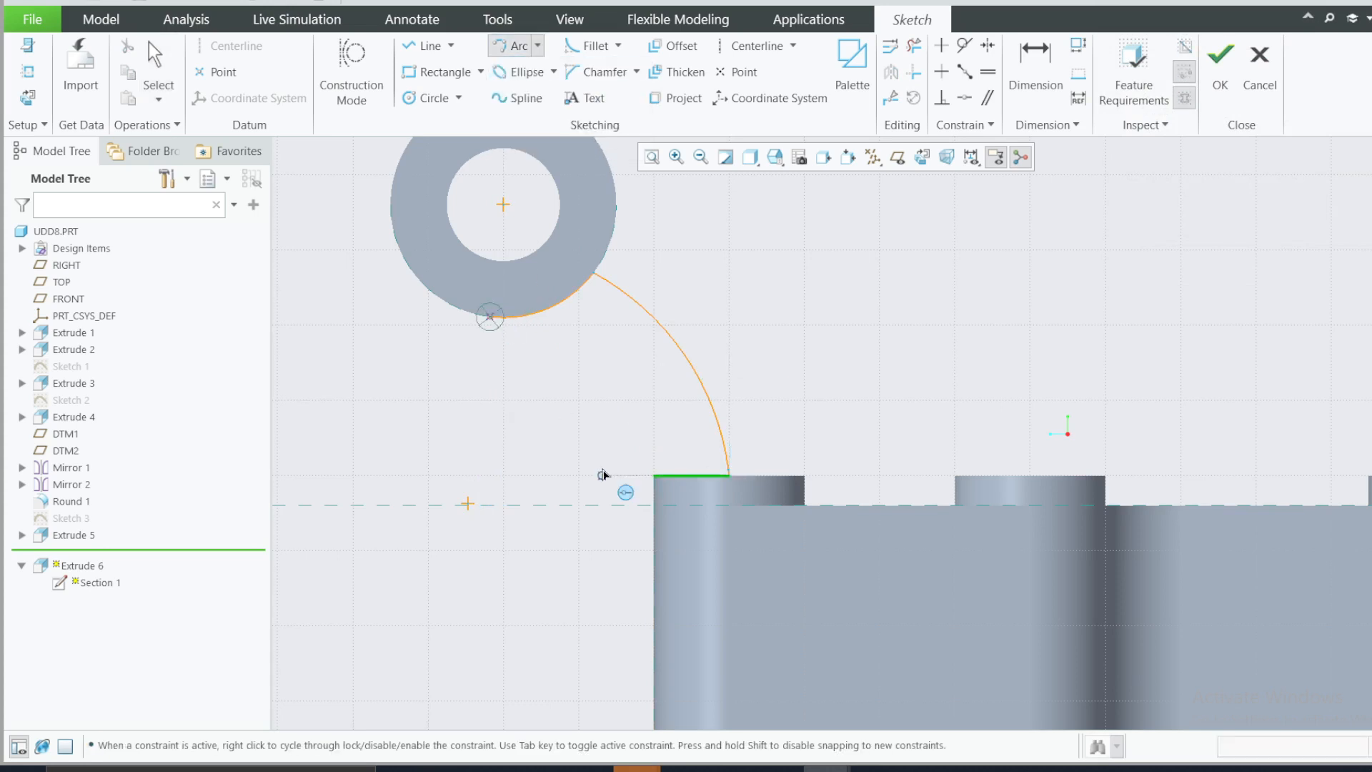
click(653, 506)
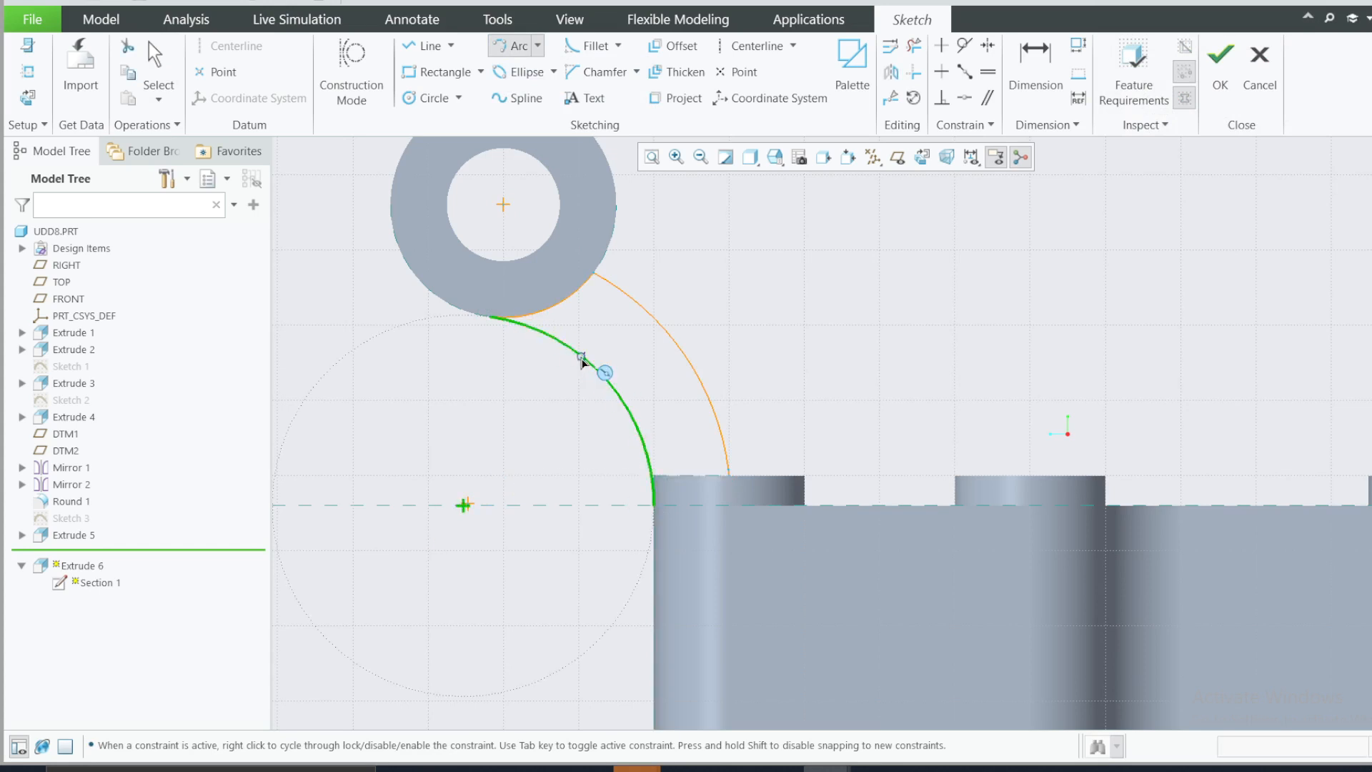
middle_click(797, 361)
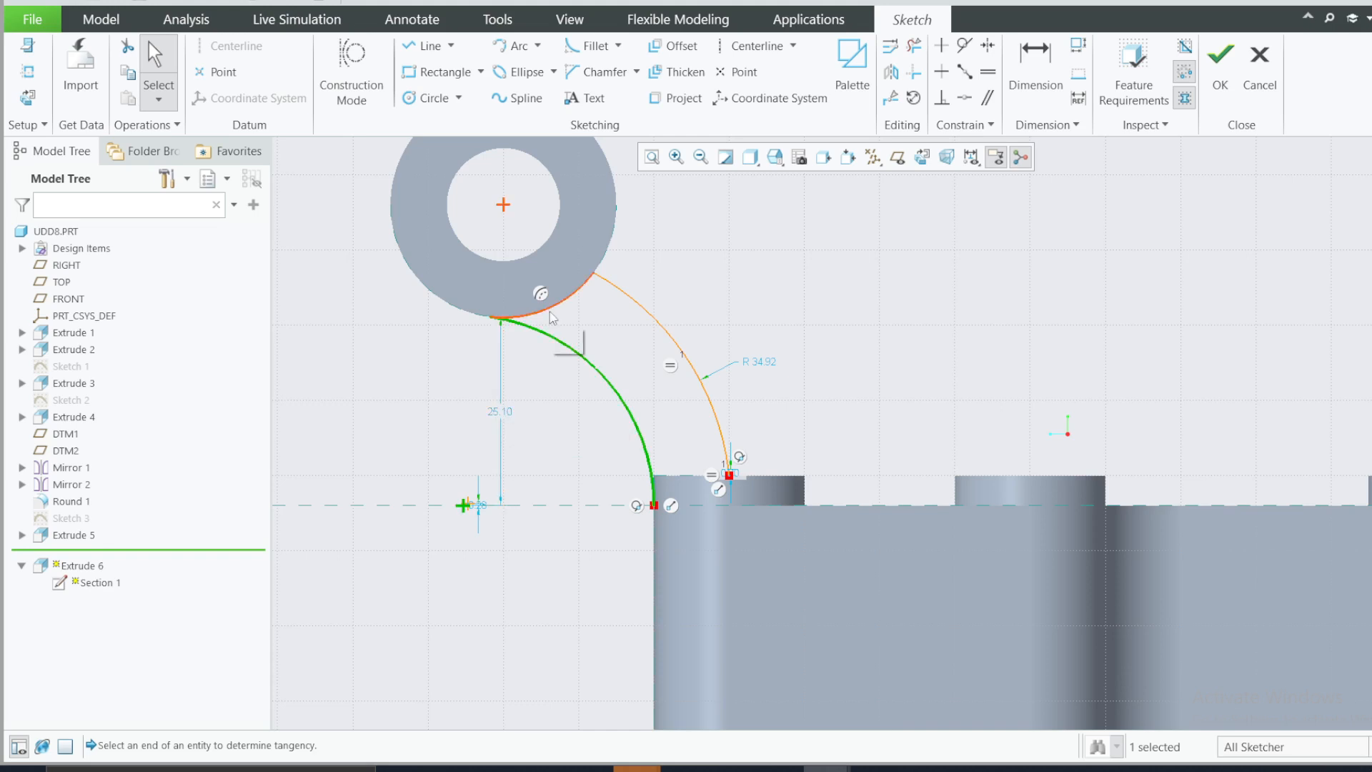
Try to make the new inner arc tangent to the cylinder's edge arc
click(965, 45)
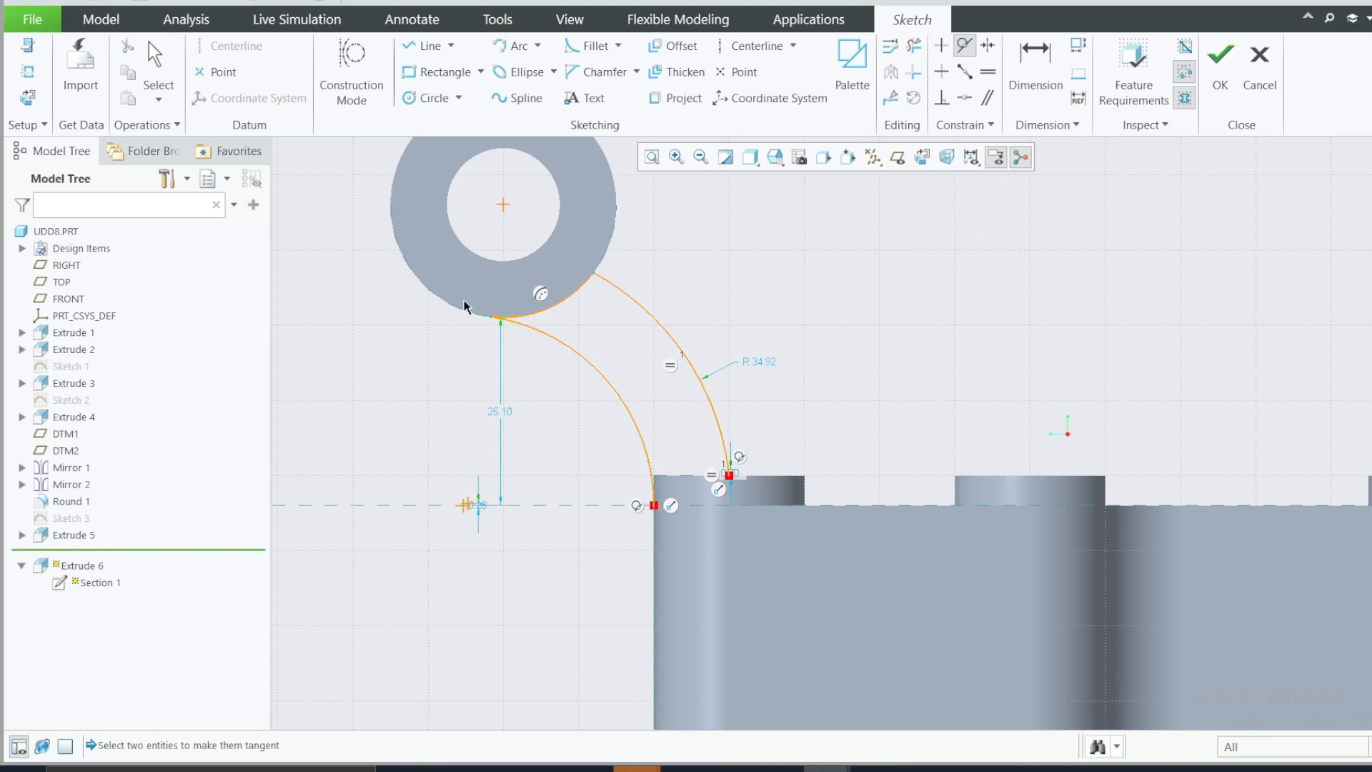
click(541, 329)
click(538, 334)
Delete the arm's old outer arc by its centre point beside the new arc's centre
scroll(482, 504, down, 5)
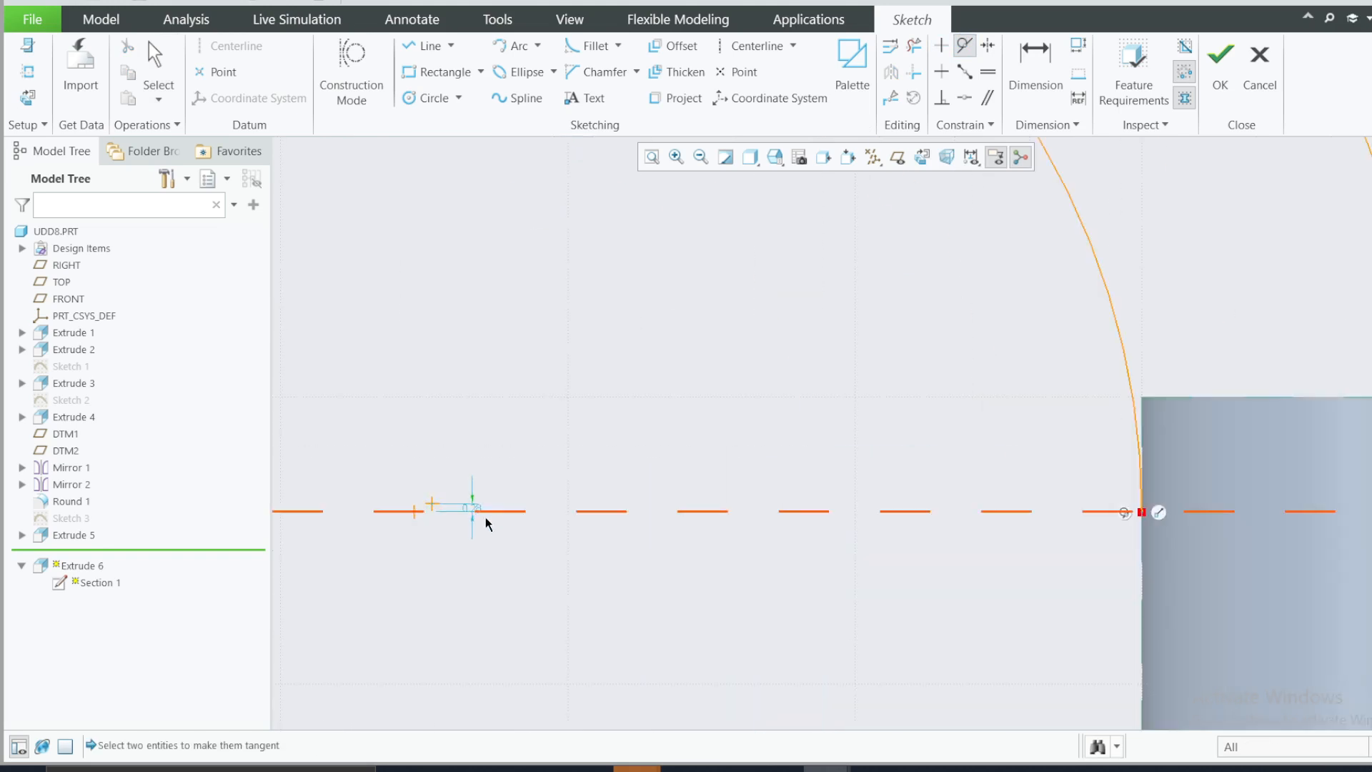
scroll(454, 529, down, 3)
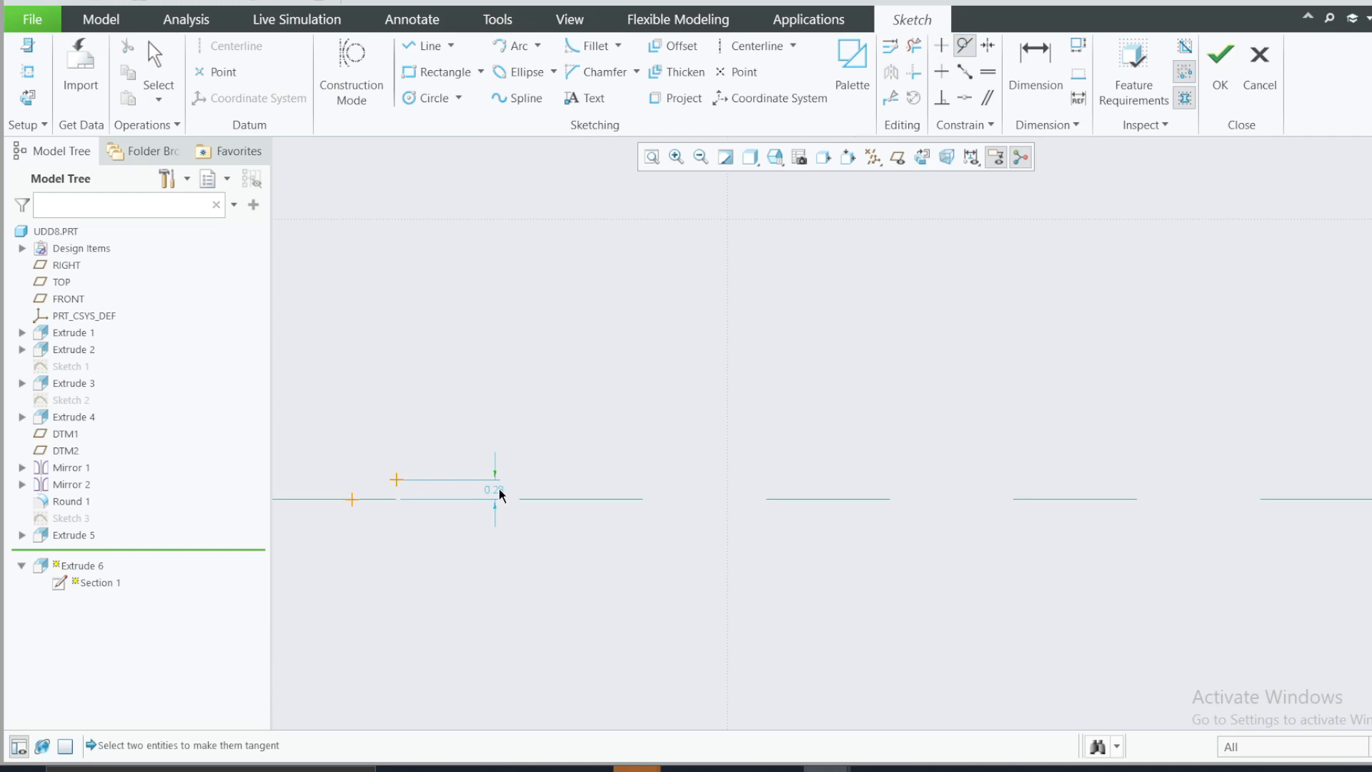
middle_click(411, 482)
click(397, 479)
click(416, 473)
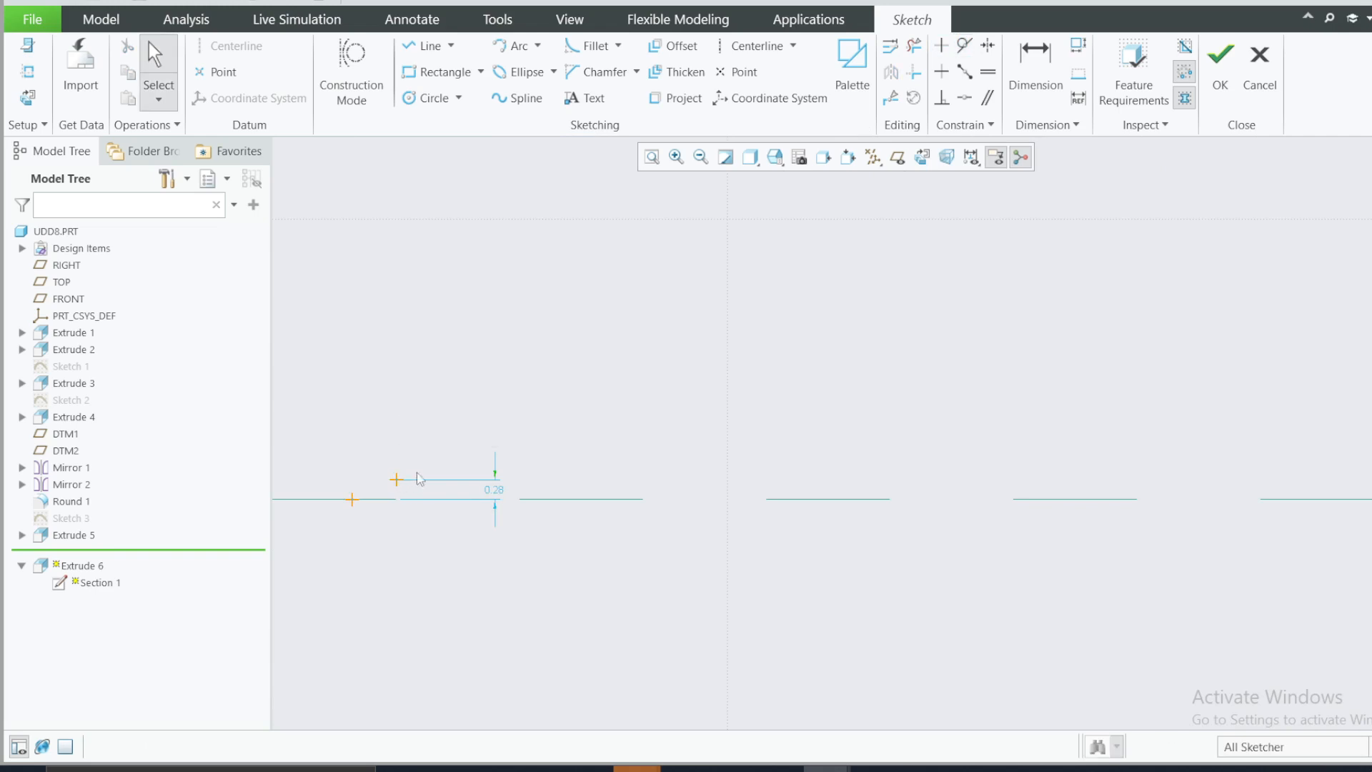
click(400, 480)
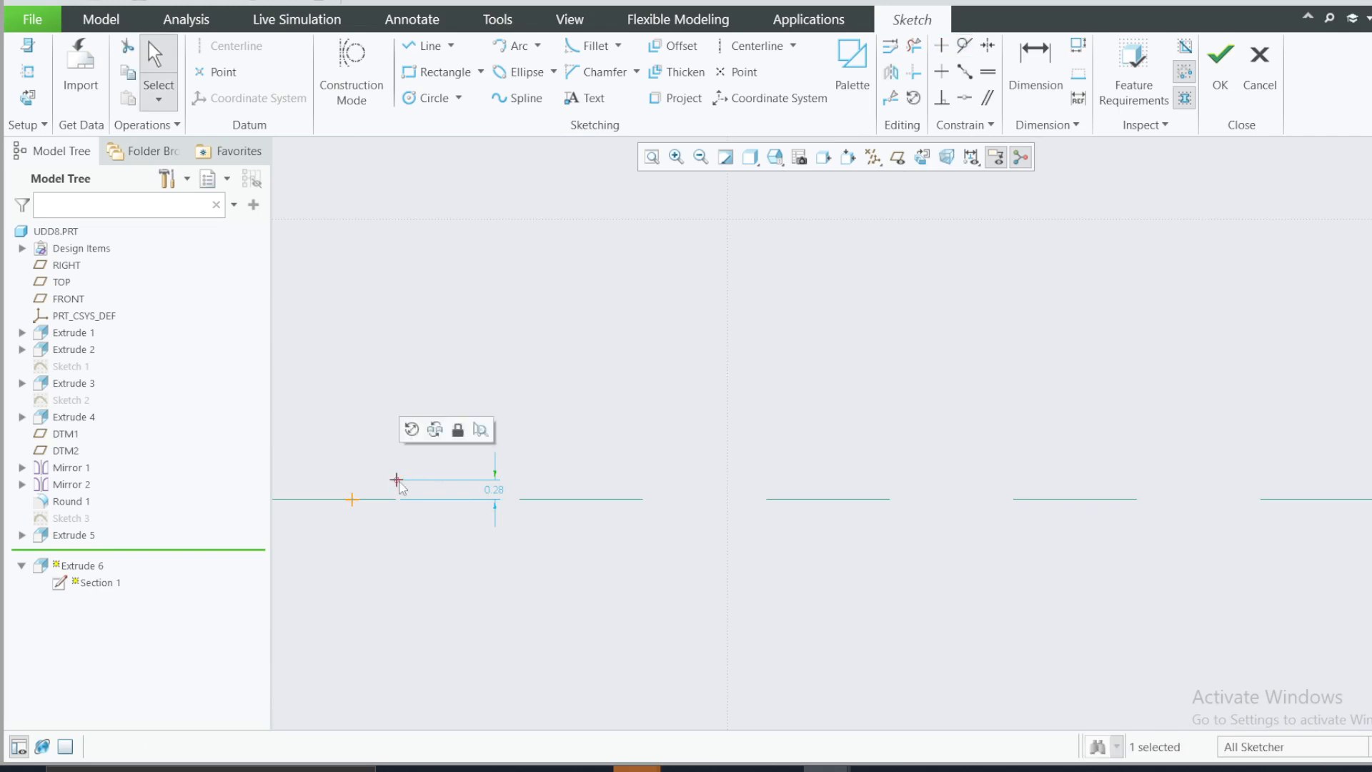
key(Delete)
Offset the new inner arc outward to form the arm's outer arc with a radius of about 35.4
scroll(457, 461, up, 5)
scroll(550, 466, up, 3)
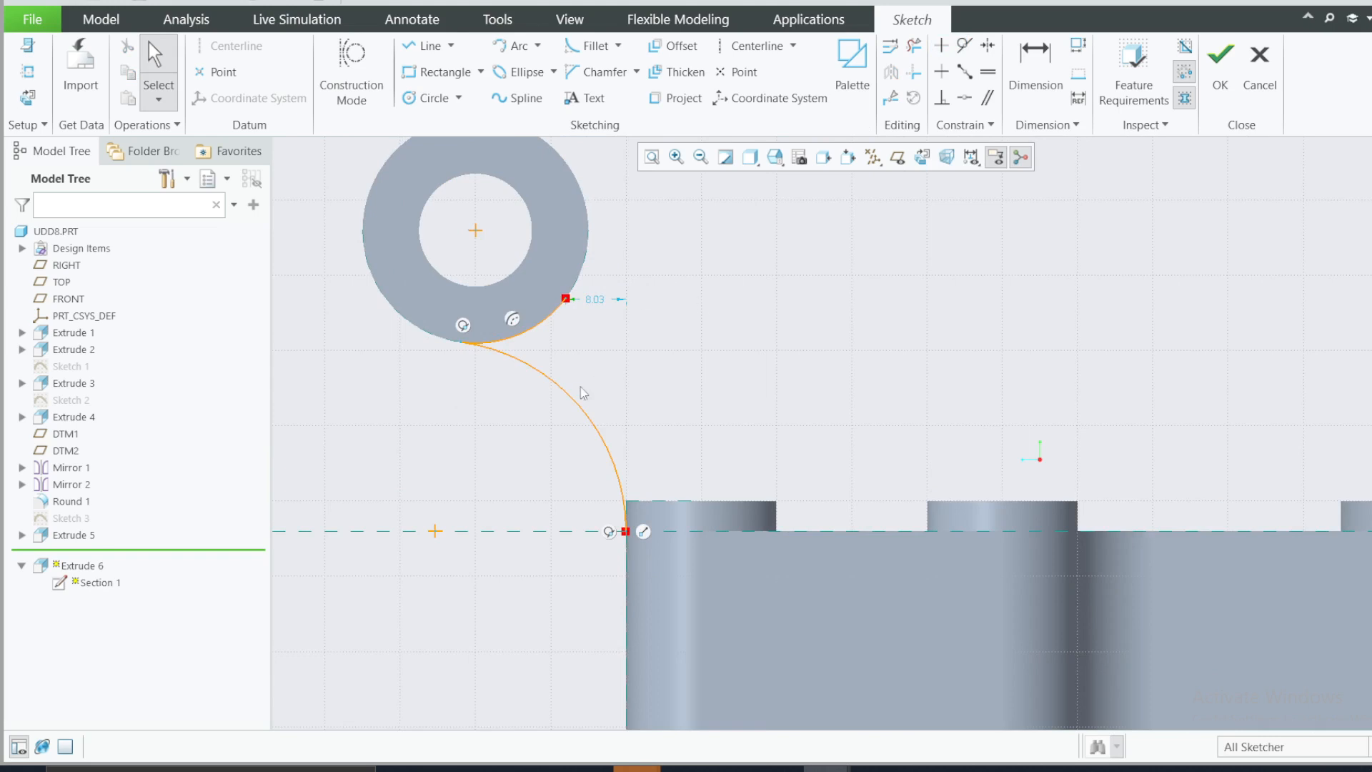
click(672, 46)
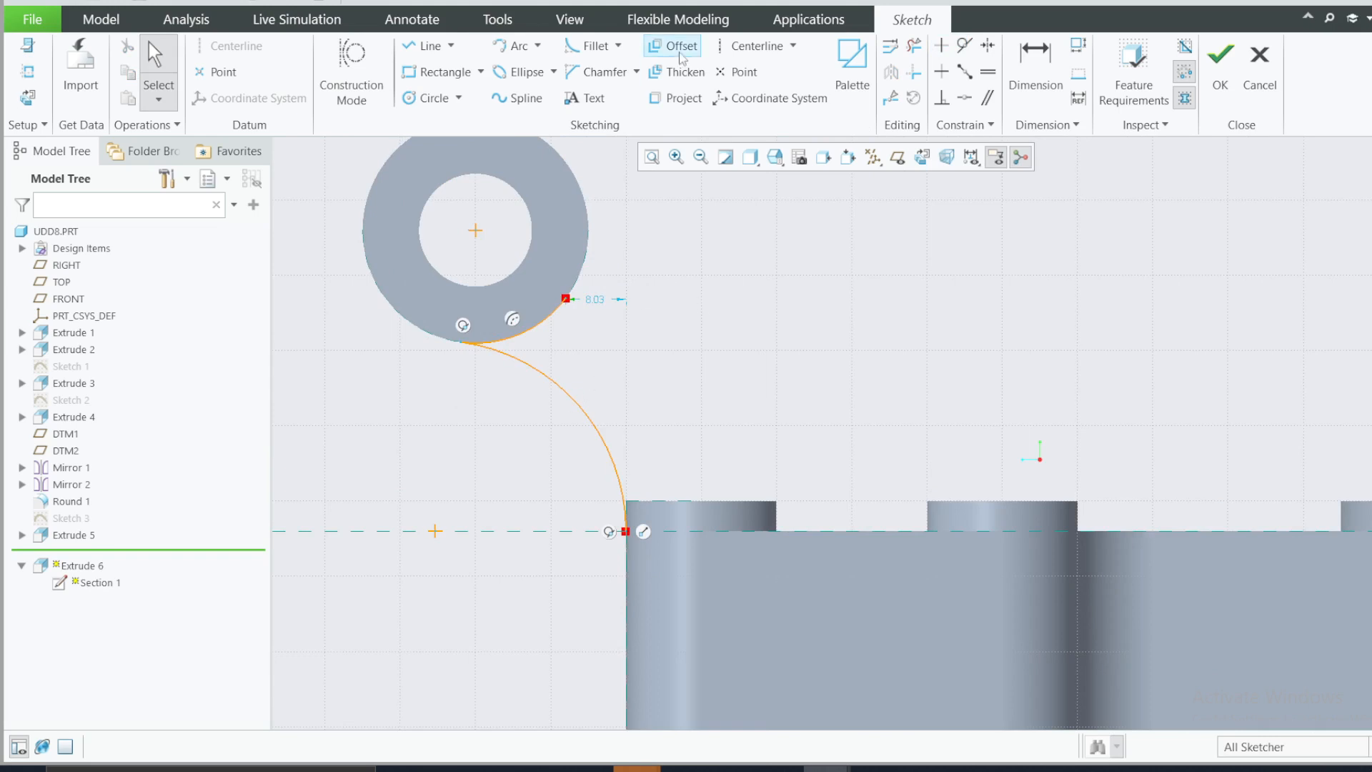
click(556, 397)
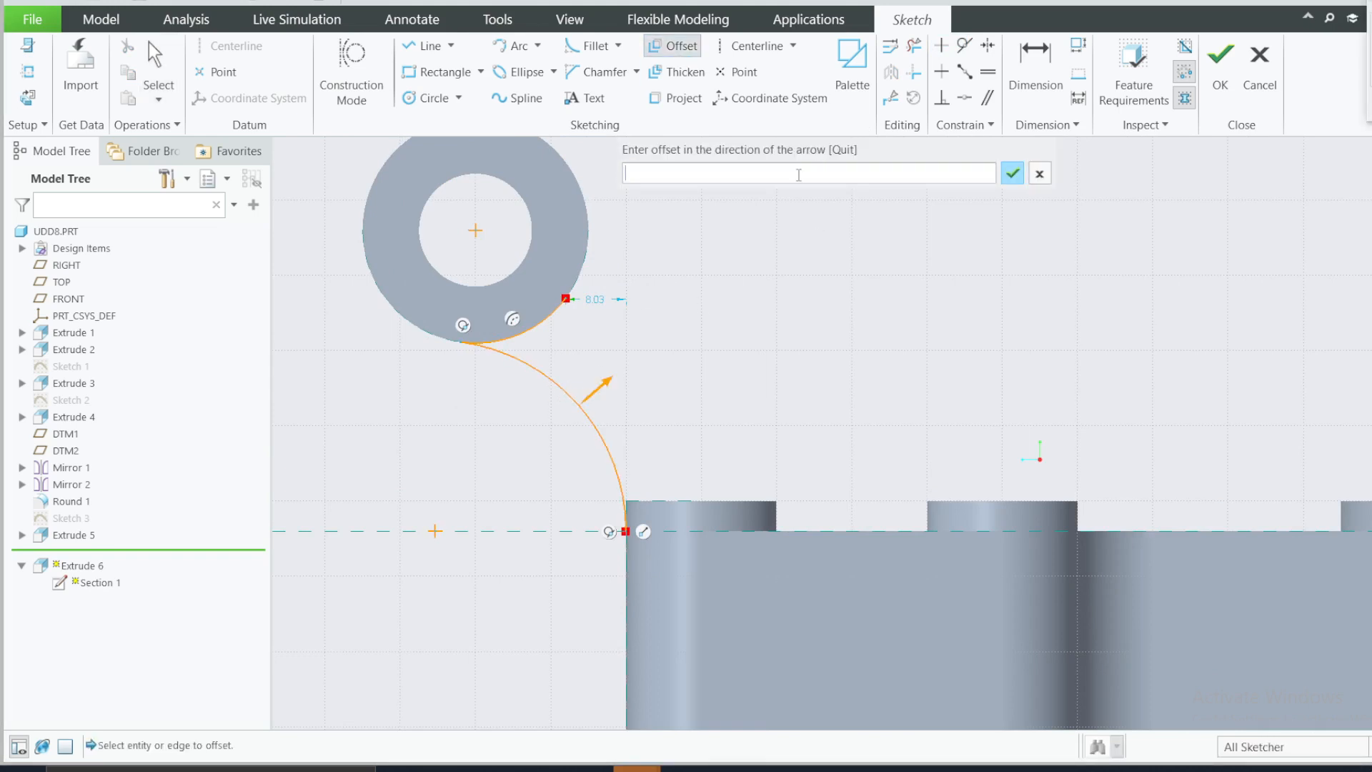
click(1012, 174)
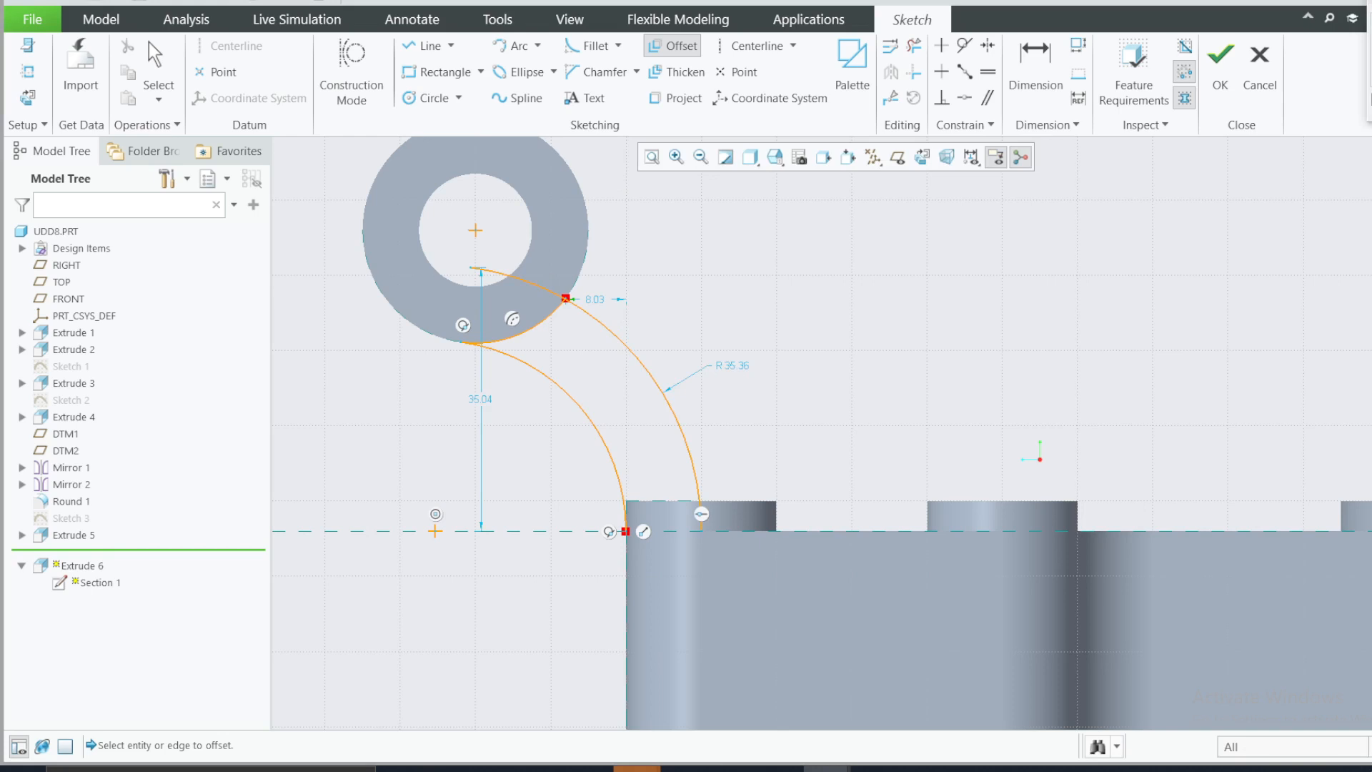
middle_click(743, 364)
Try to set the offset outer arc's radius to 35
double_click(736, 366)
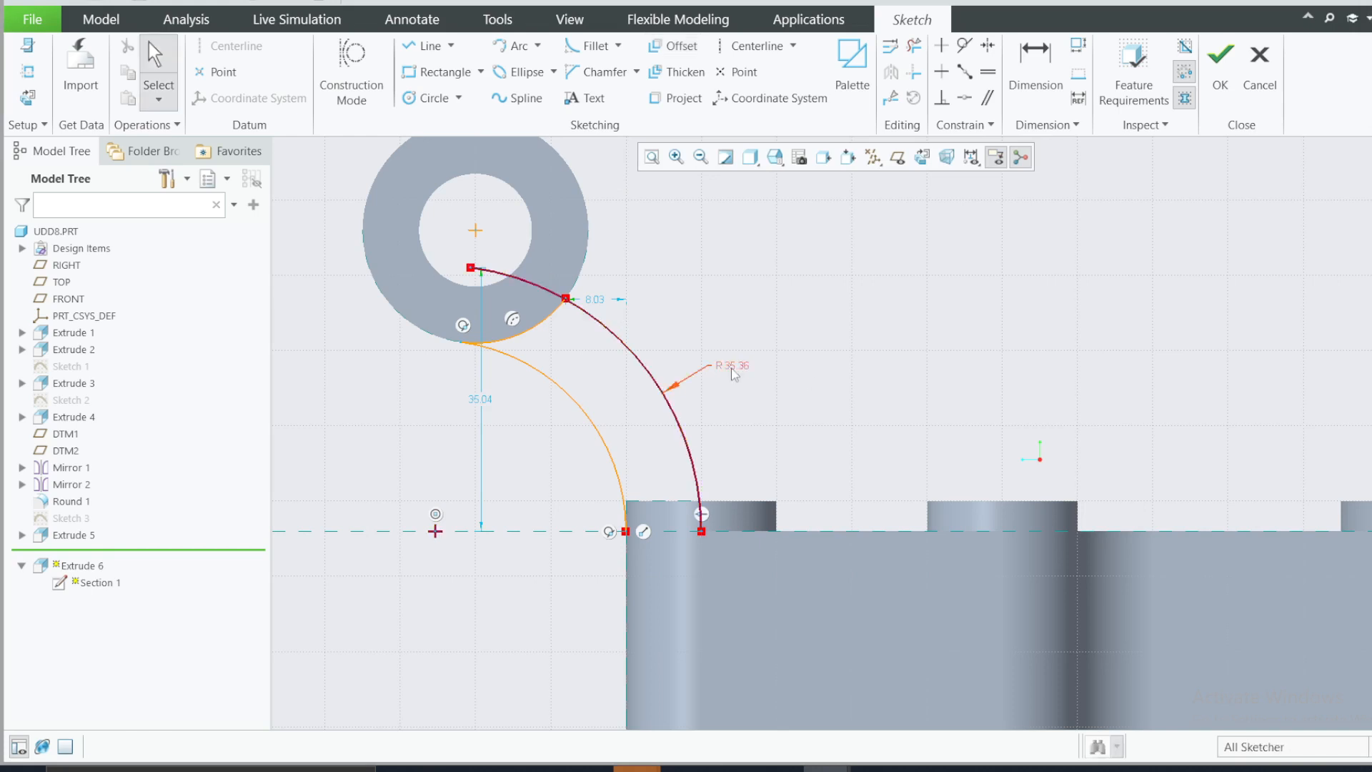
text(35)
key(Return)
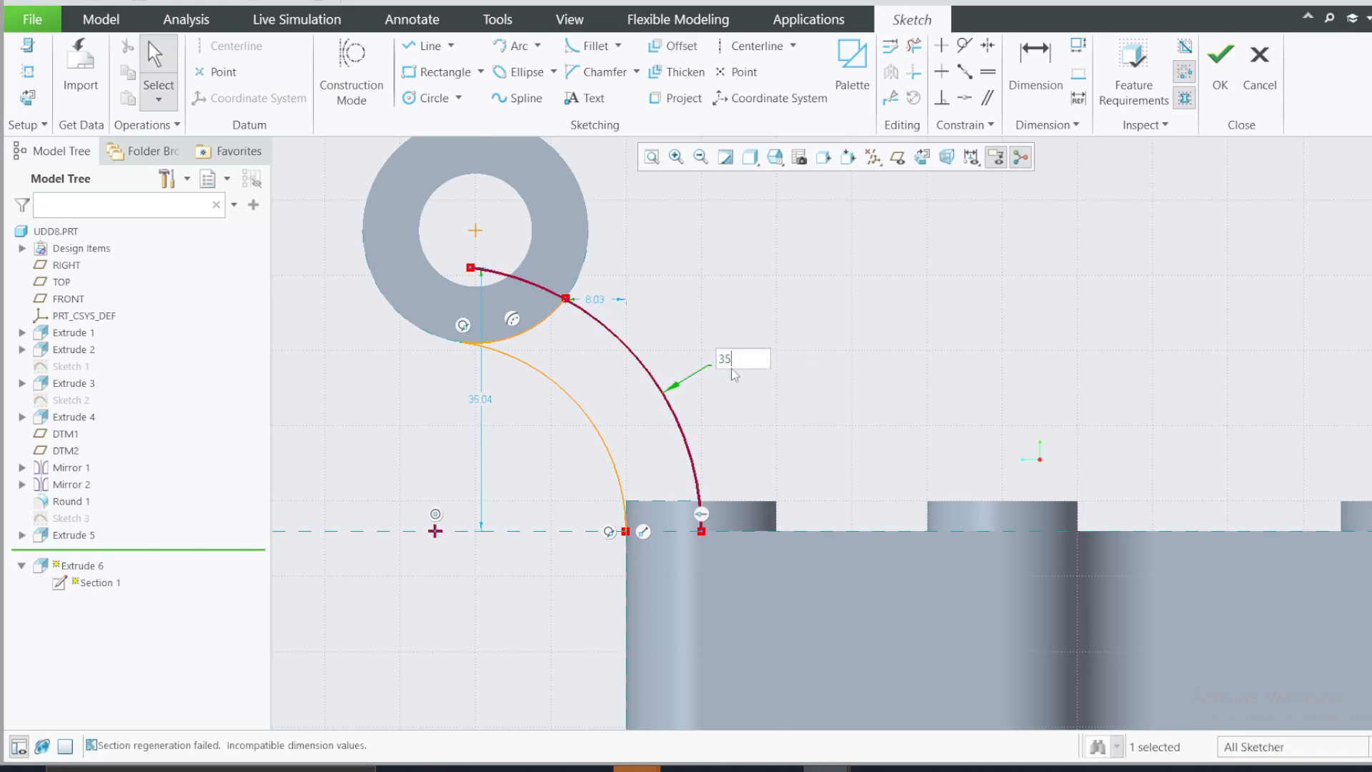
click(813, 304)
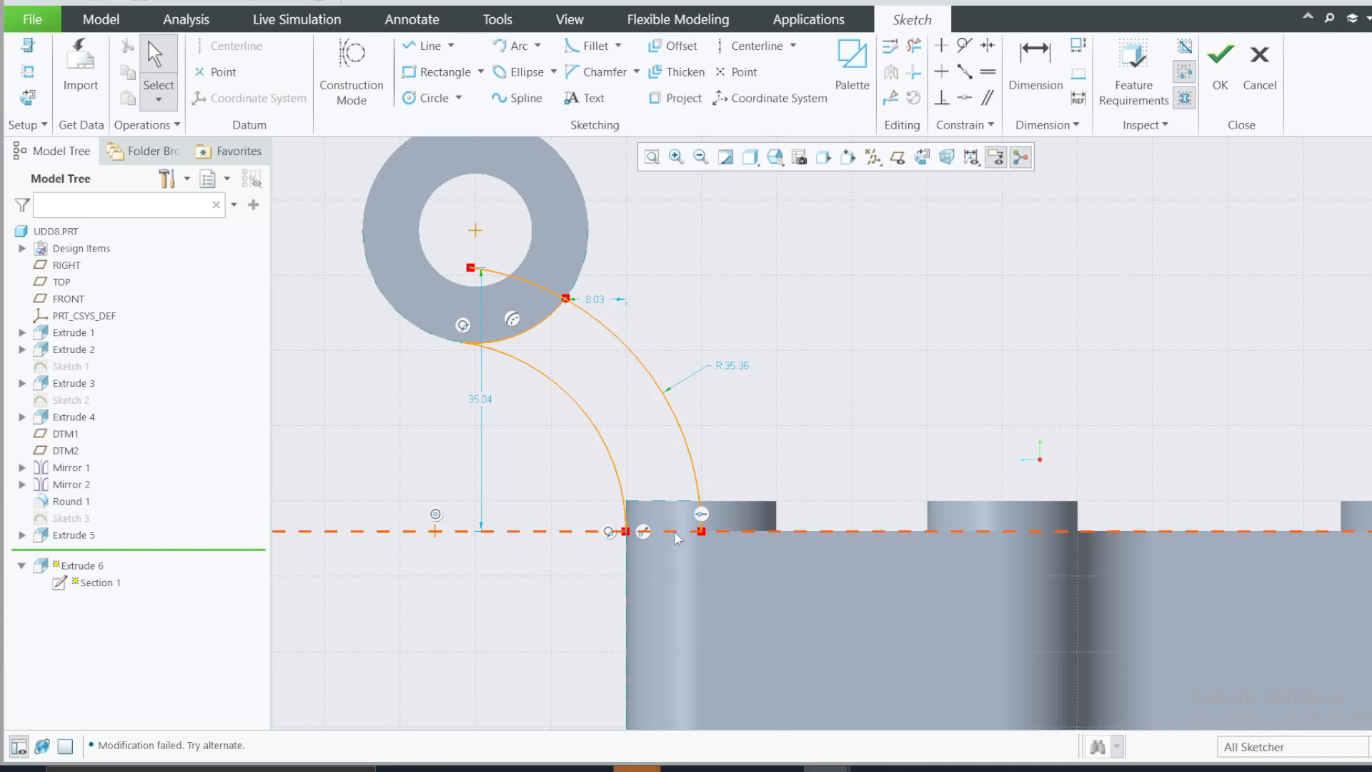
Close the arm profile with a line between the lower ends of both arcs and reorient to the 2D sketch view
mouse_move(678, 533)
middle_down()
mouse_move(677, 563)
mouse_move(682, 538)
middle_up()
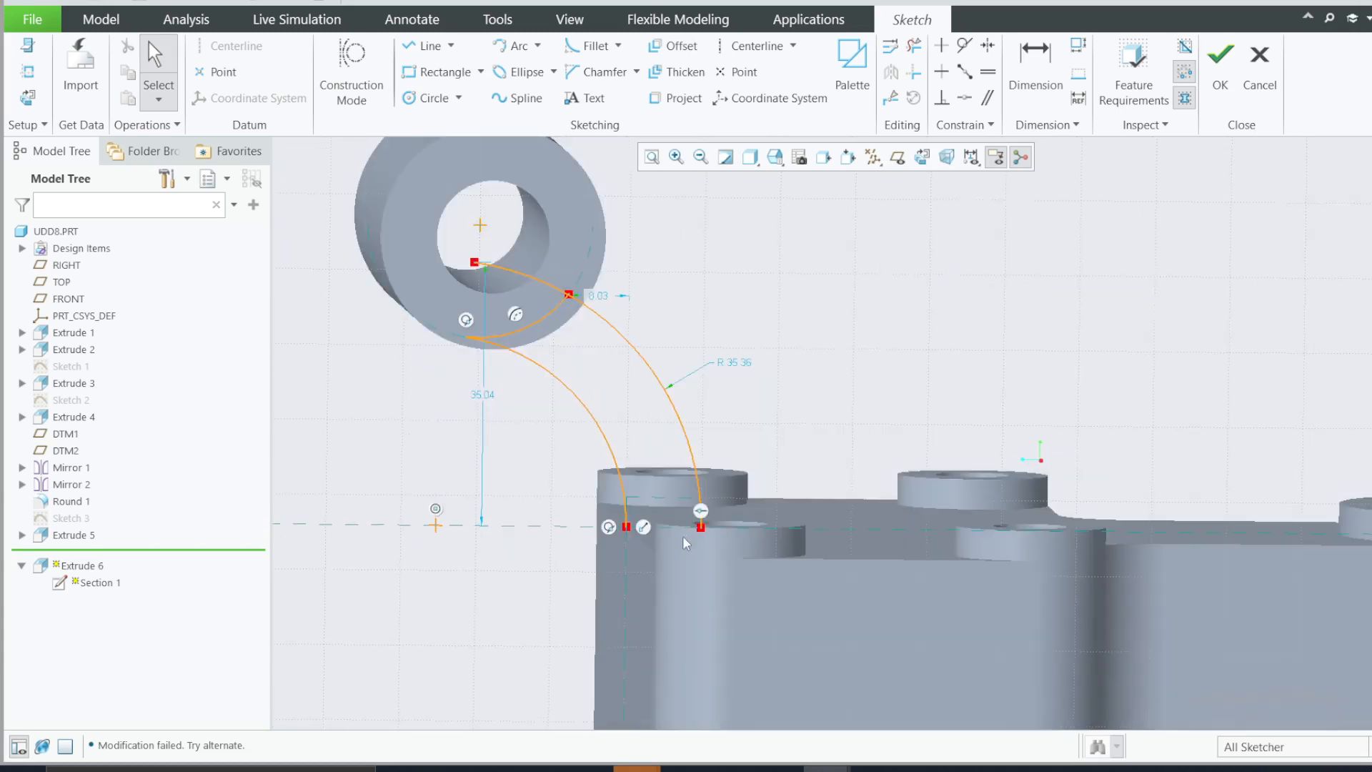
click(427, 46)
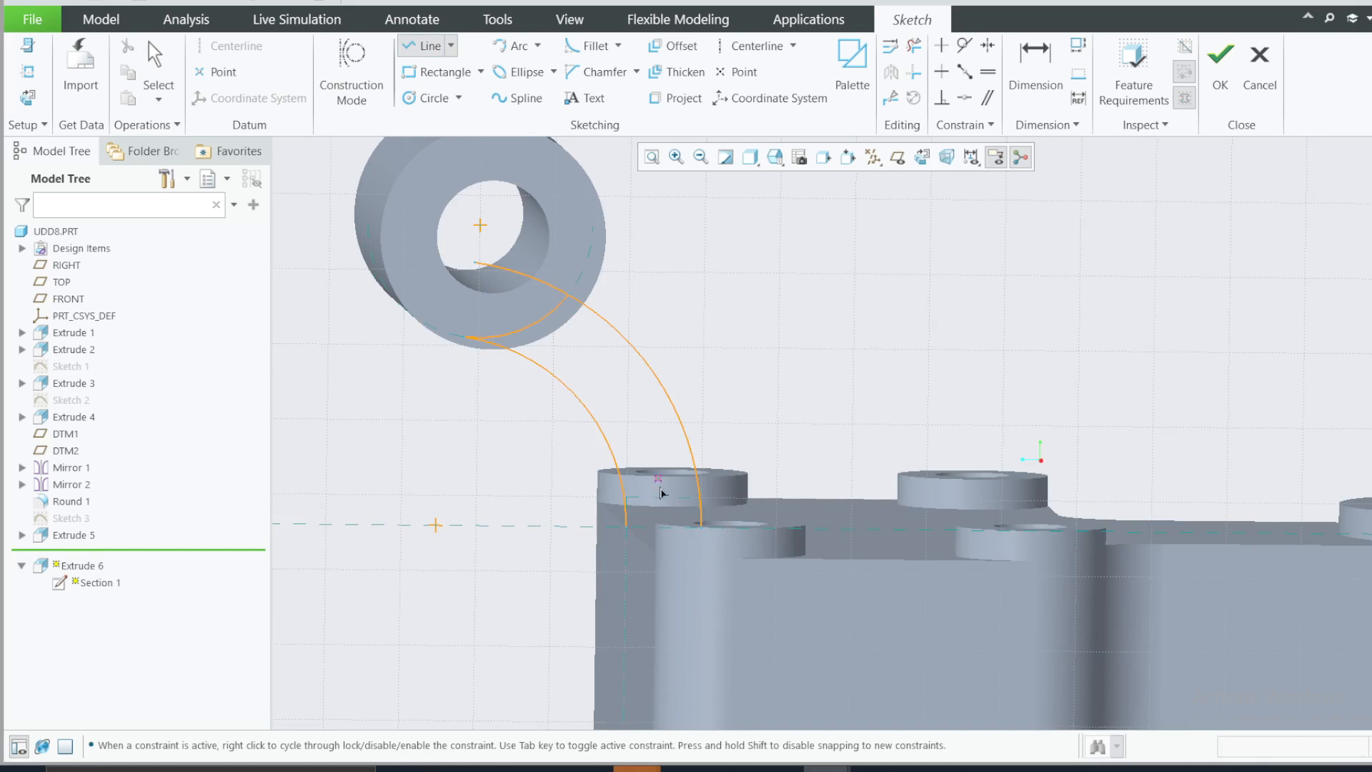
click(624, 528)
scroll(683, 520, down, 3)
middle_drag(708, 531, 730, 550)
click(727, 555)
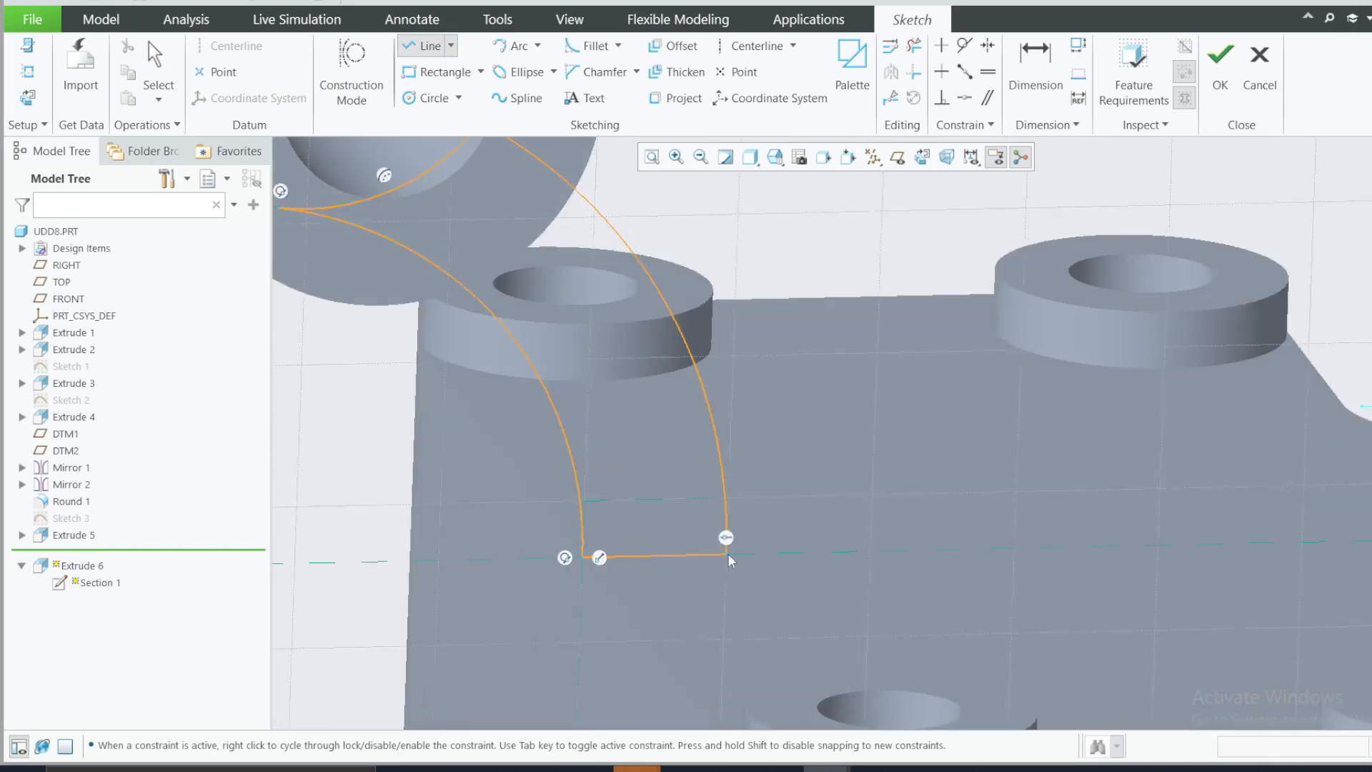
middle_click(839, 313)
click(28, 98)
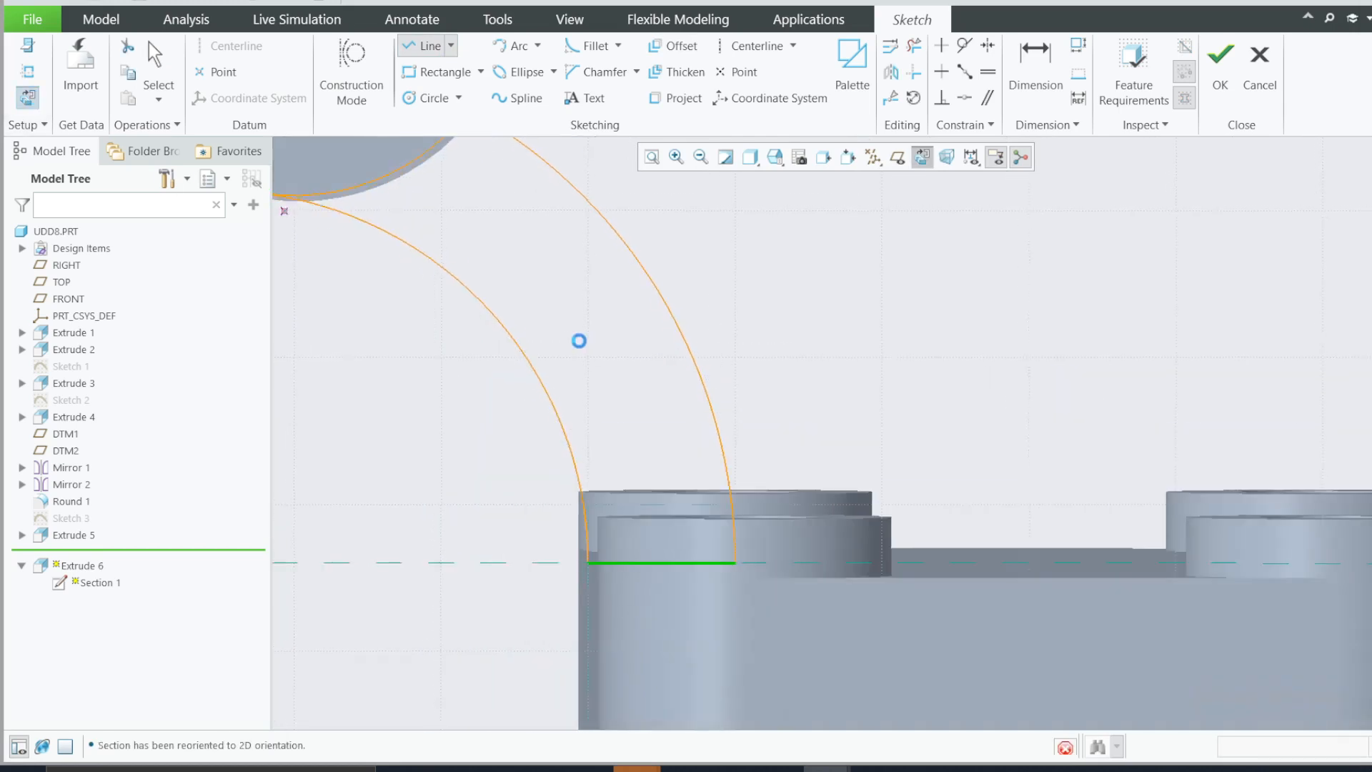
Trim the outer arc's excess segment inside the hollow cylinder and finish the Extrude 6 section sketch
scroll(665, 344, down, 5)
middle_click(648, 288)
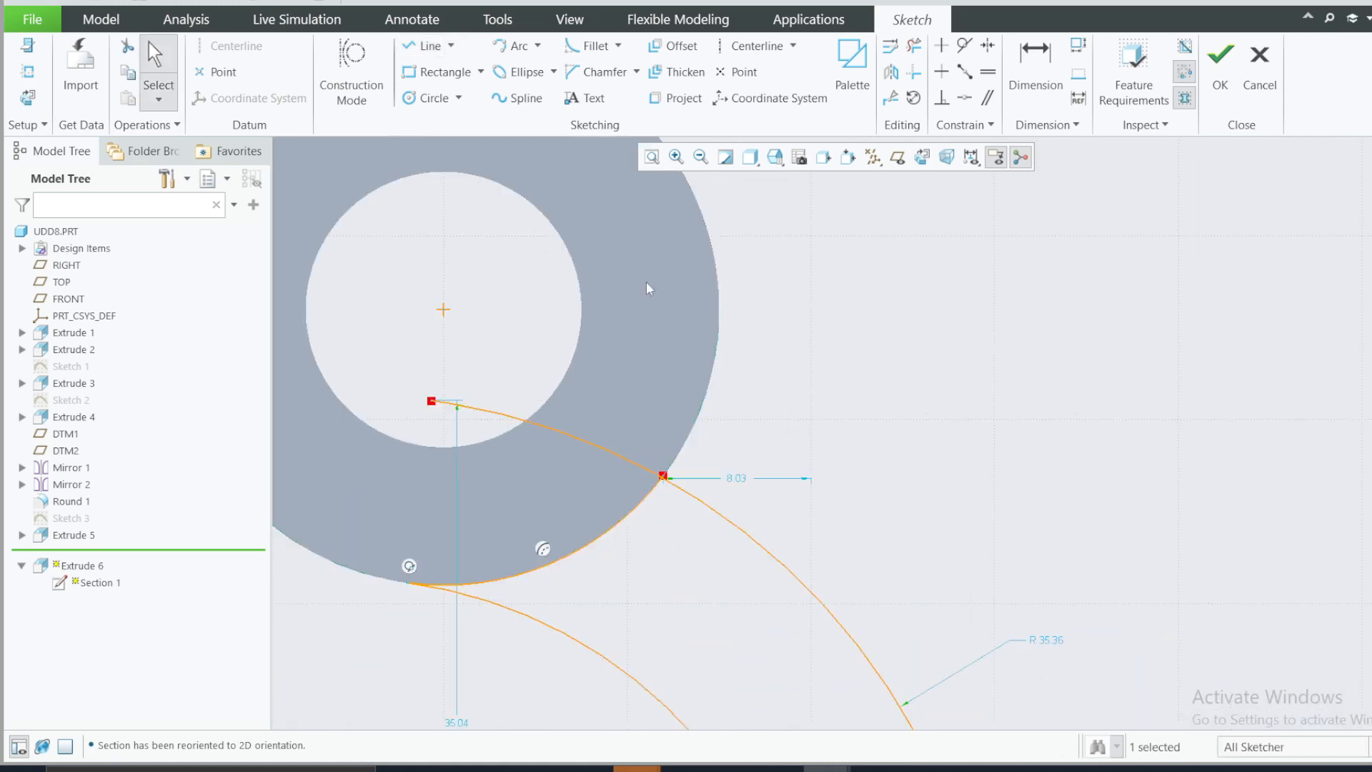
click(914, 46)
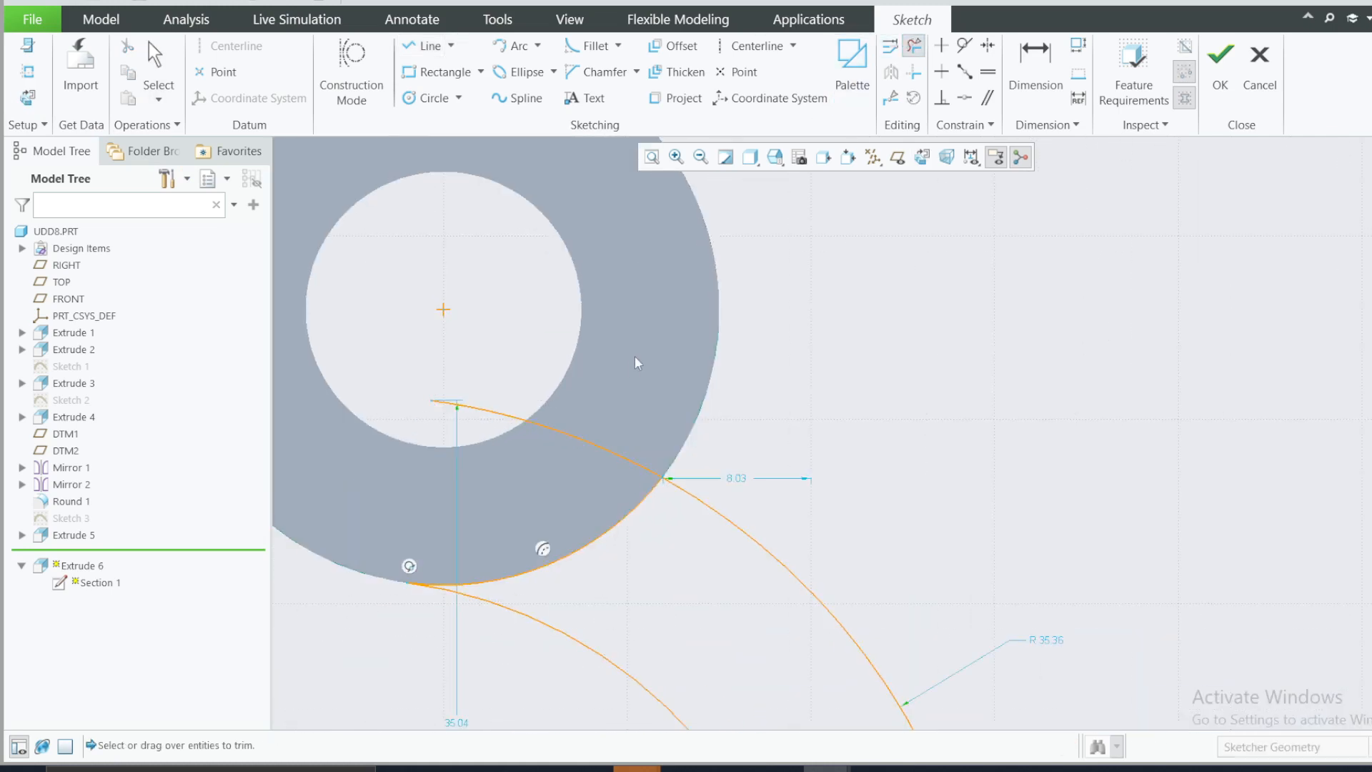
click(536, 424)
scroll(536, 473, up, 3)
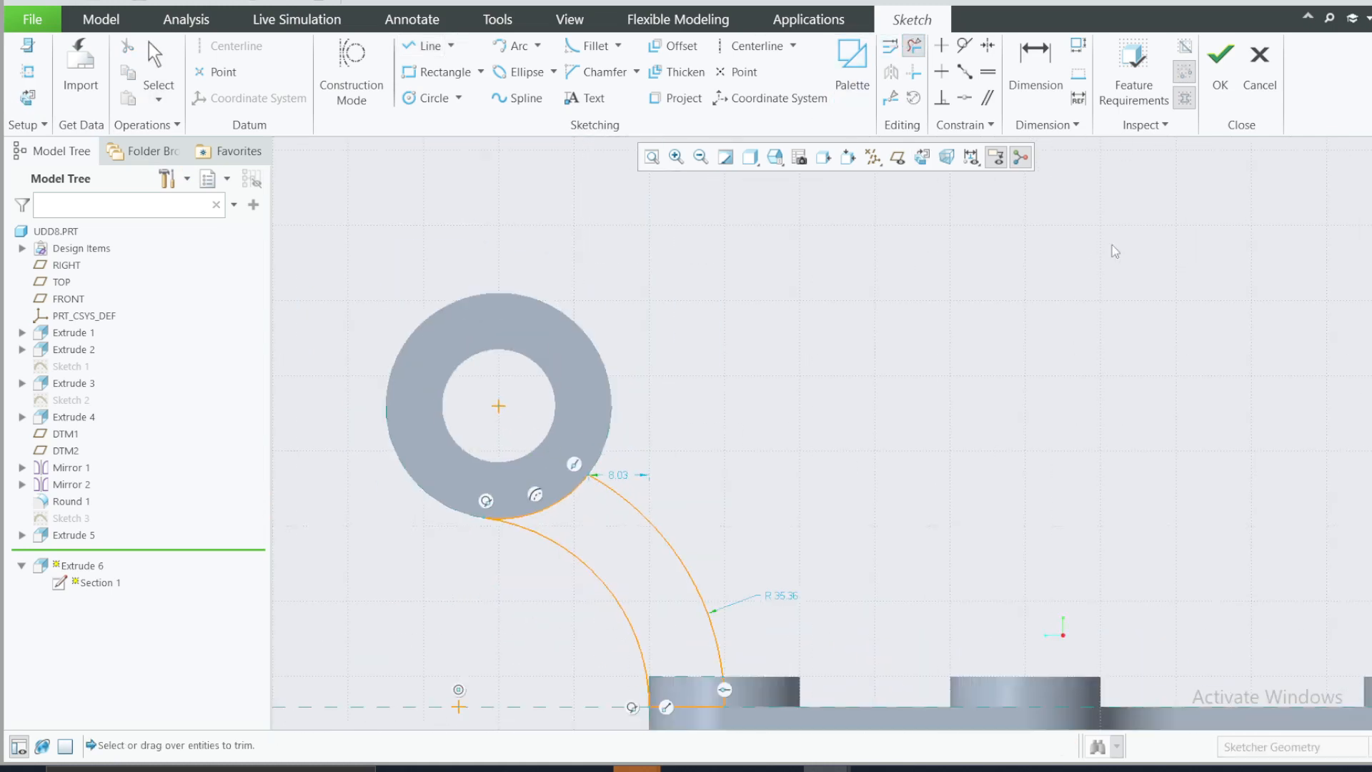
click(1219, 70)
scroll(760, 329, up, 3)
click(622, 495)
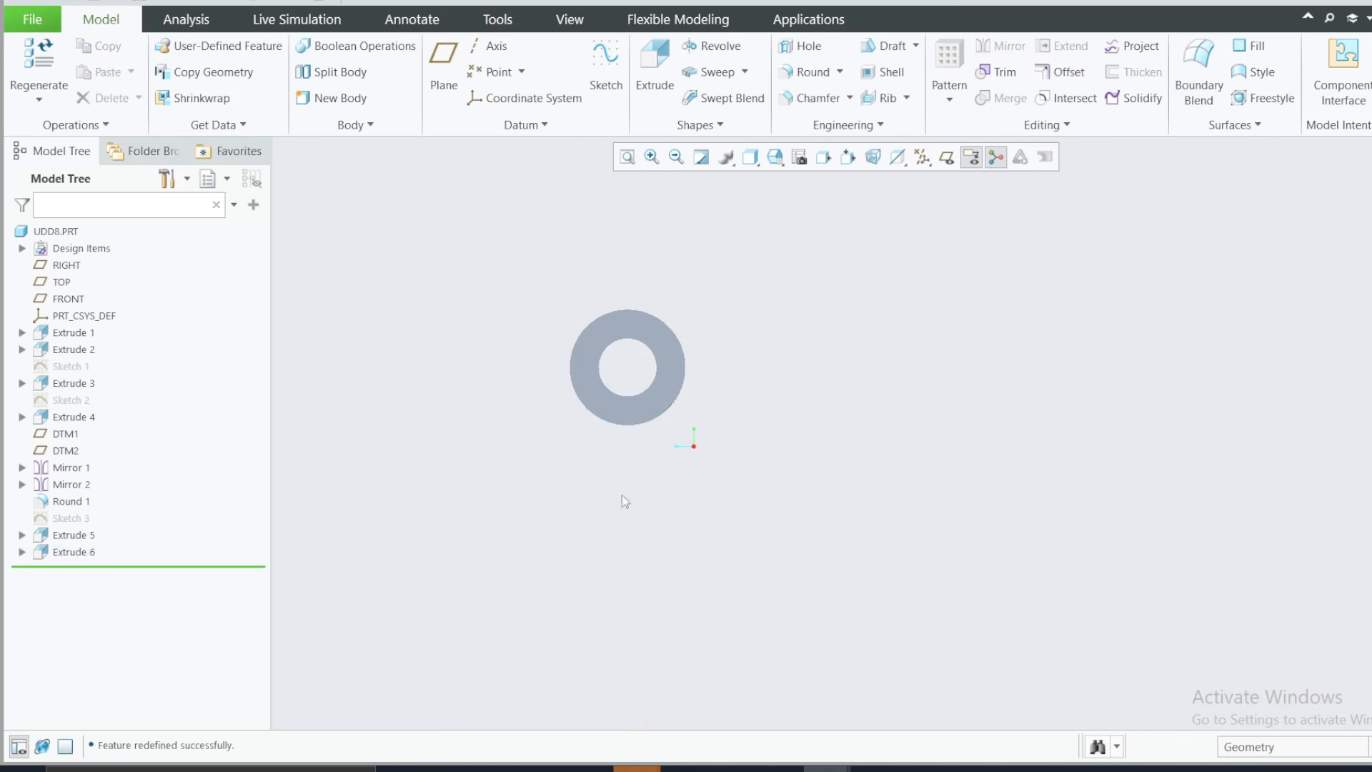
Delete Extrude 6 and undo the deletion
right_click(88, 556)
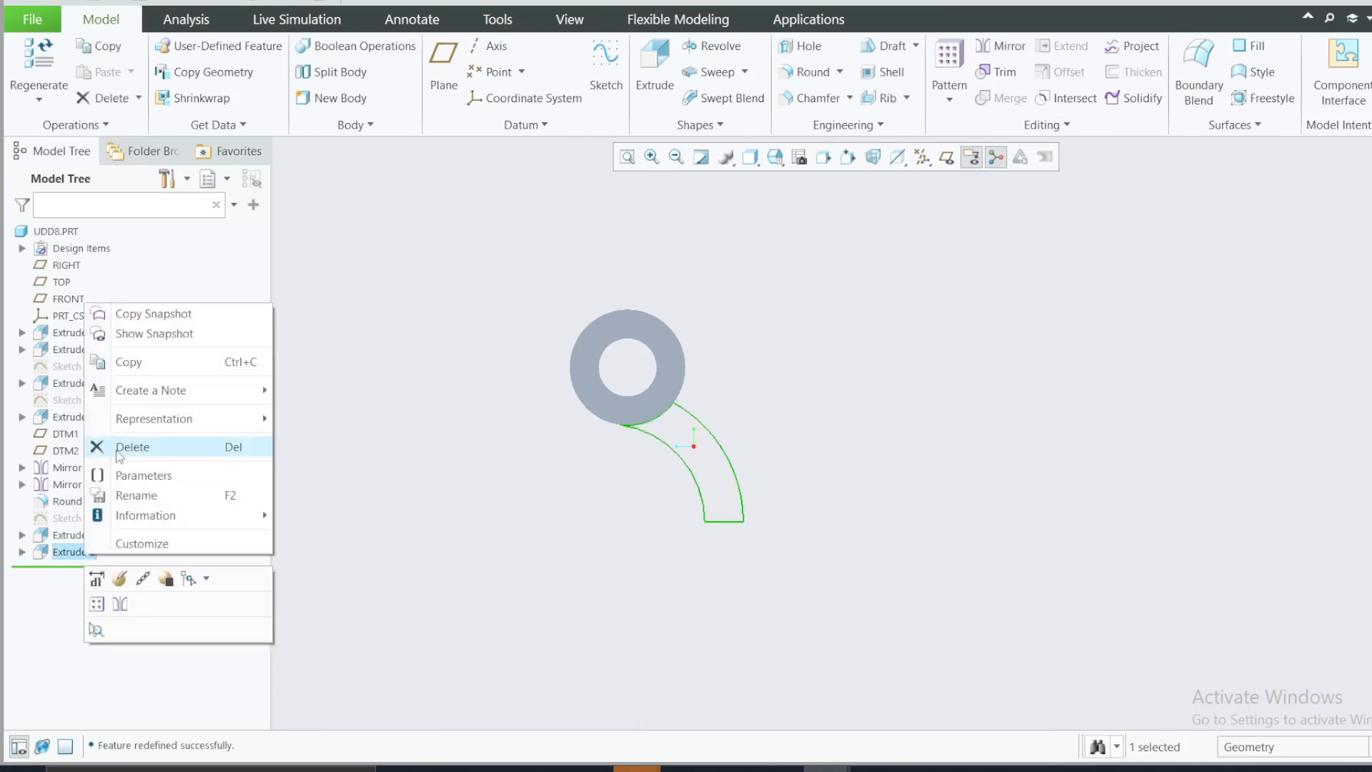
click(341, 414)
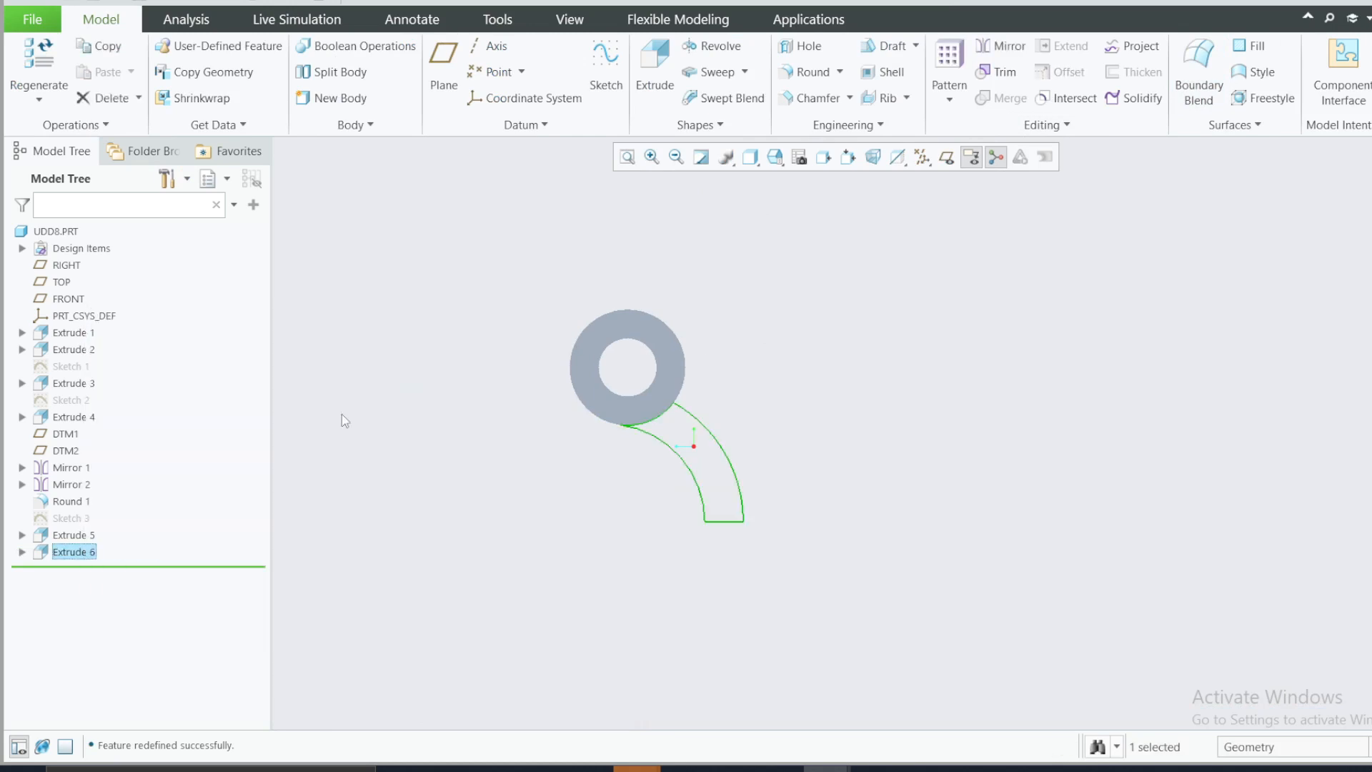
click(23, 551)
right_click(64, 559)
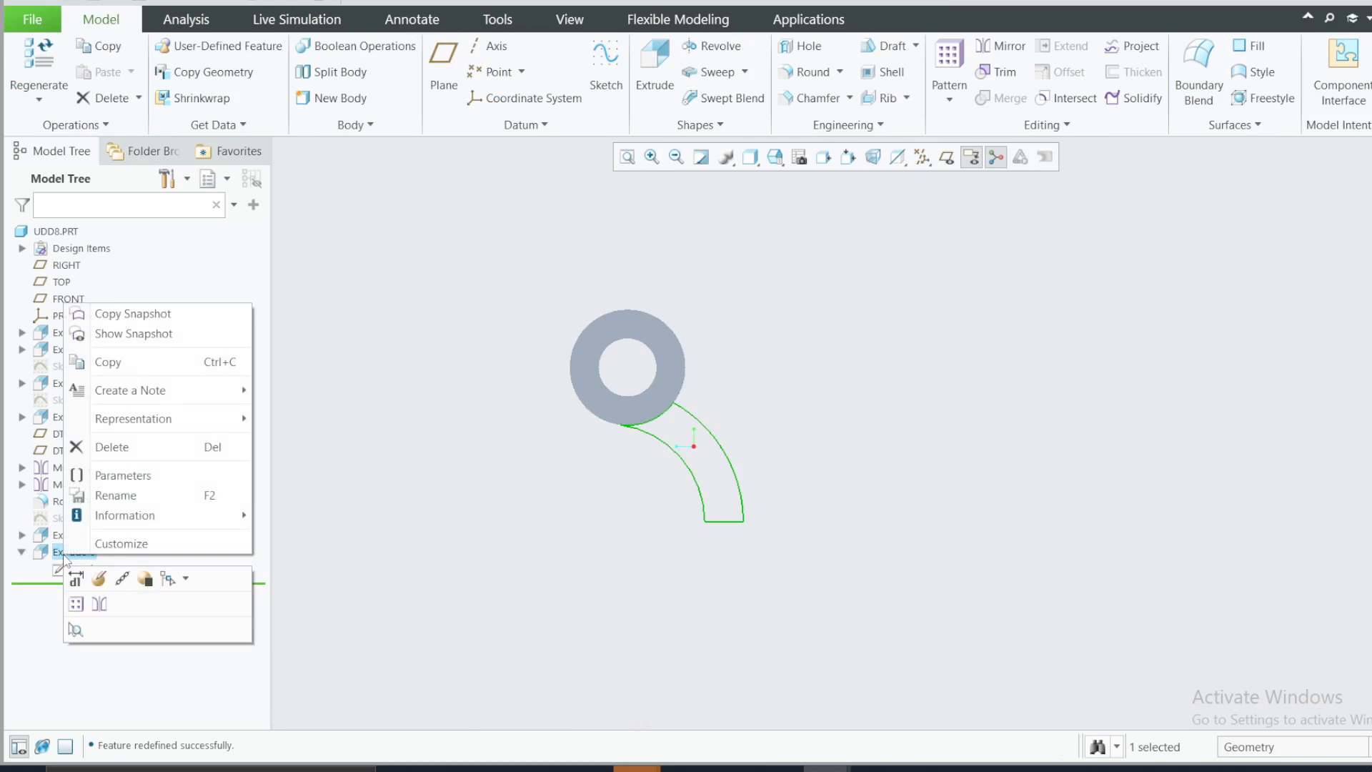
click(109, 448)
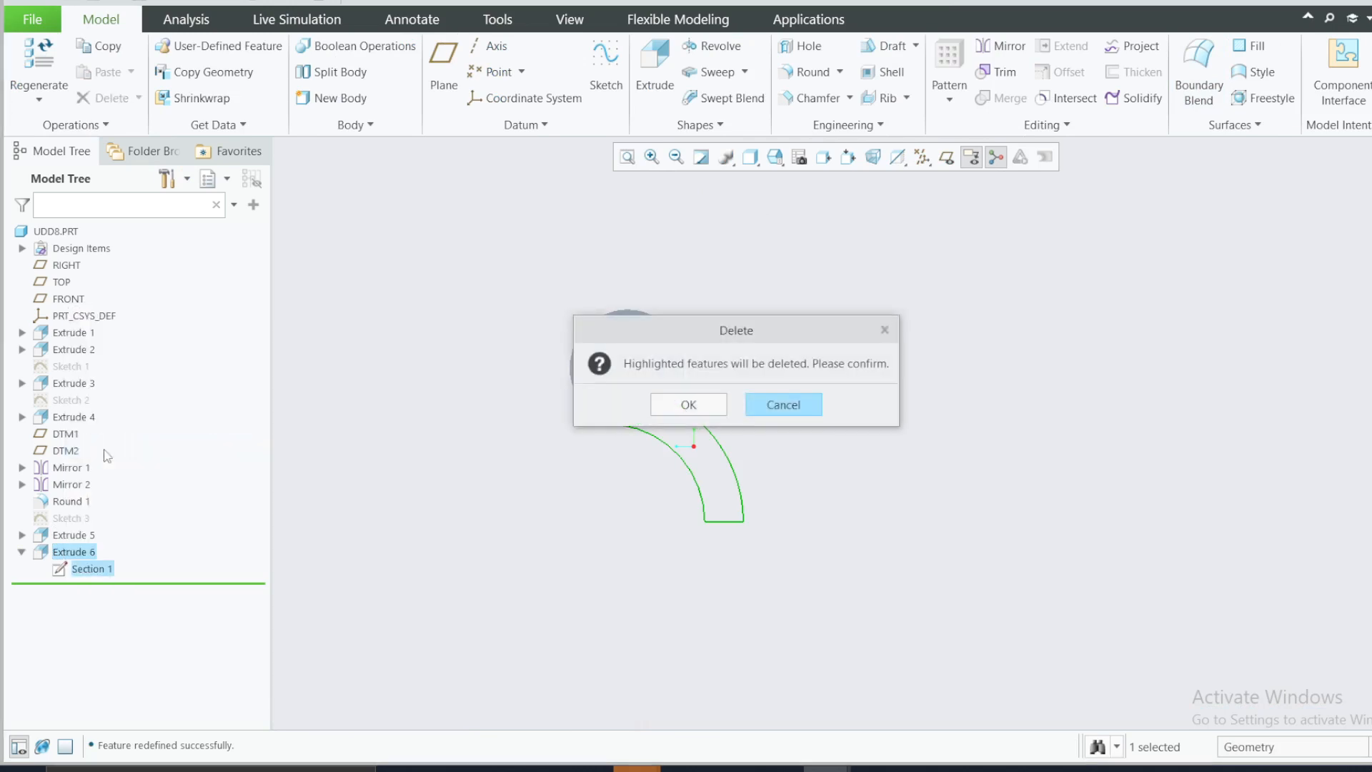
click(689, 406)
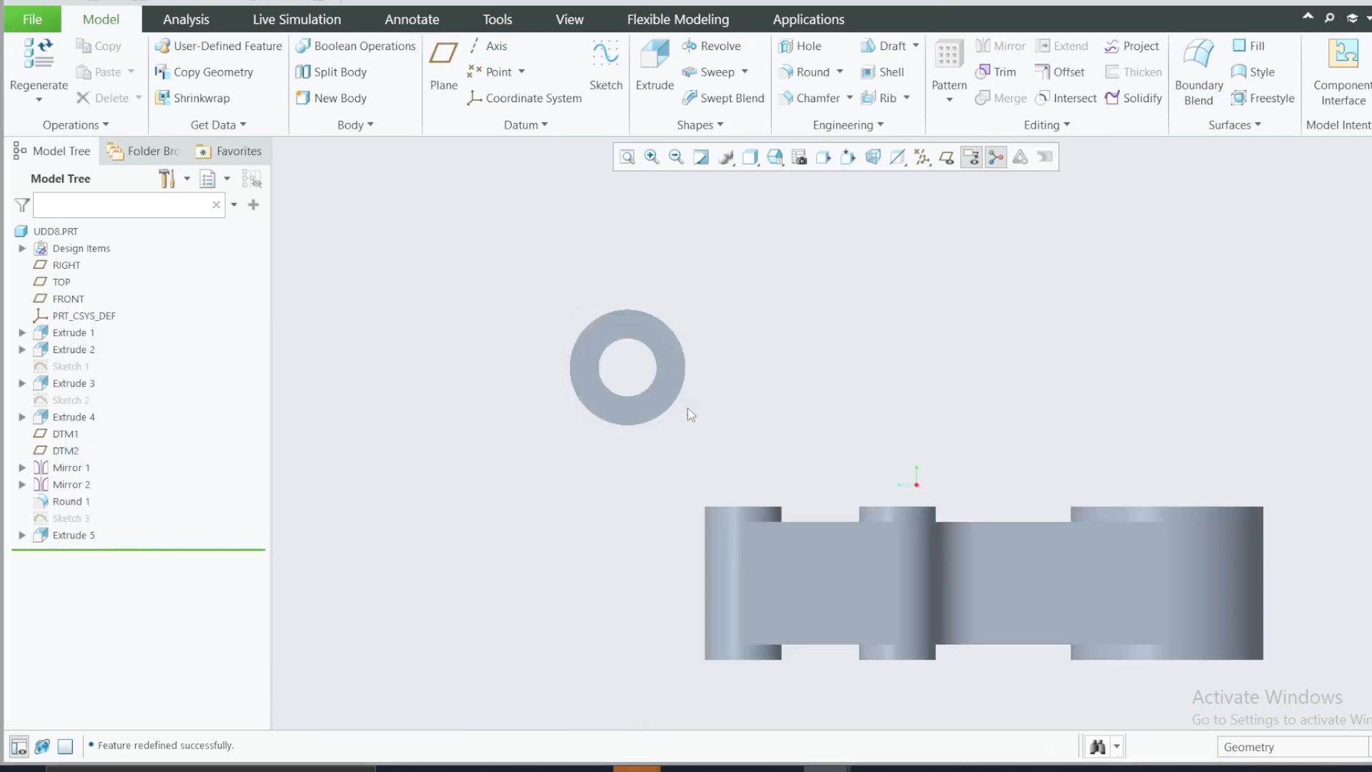
click(161, 3)
Roll the model back to before Extrude 6 and return the insertion point to after it
click(22, 552)
right_click(68, 554)
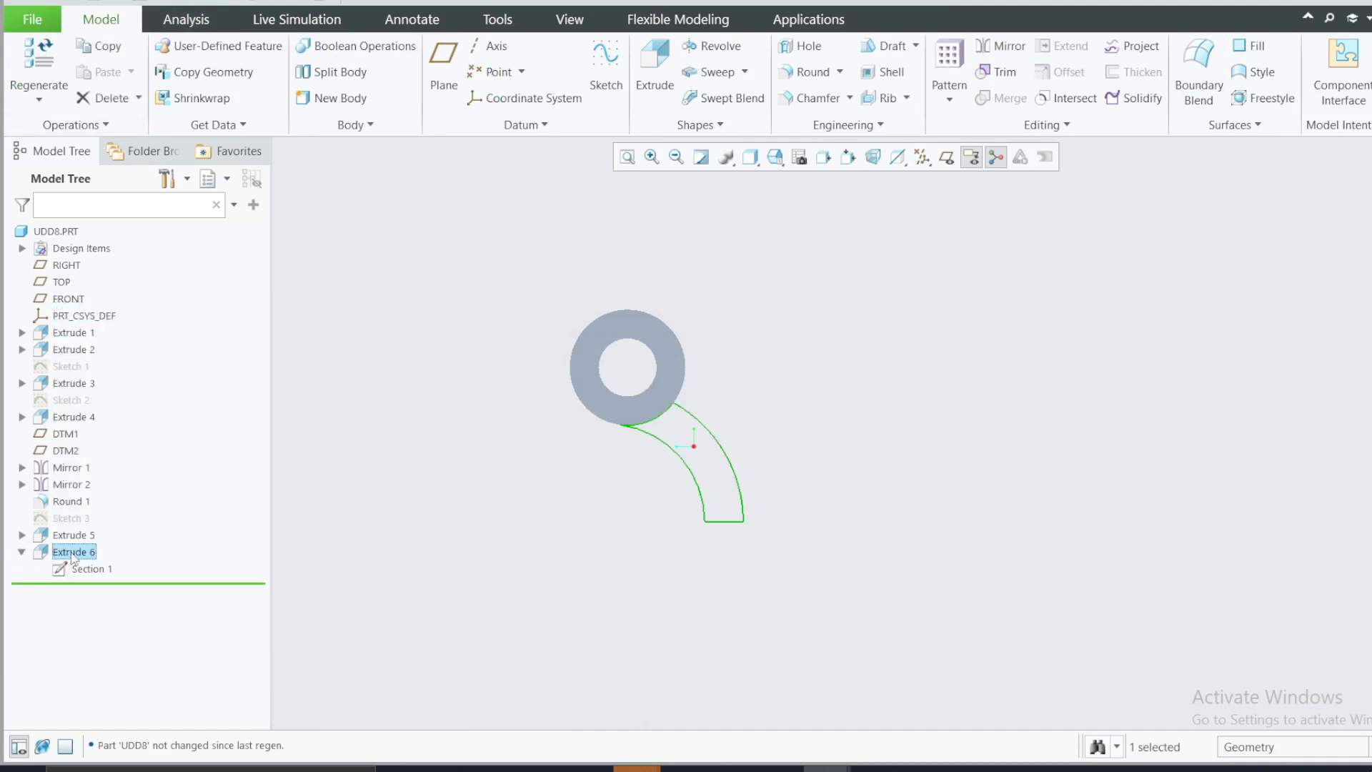
drag(114, 584, 114, 548)
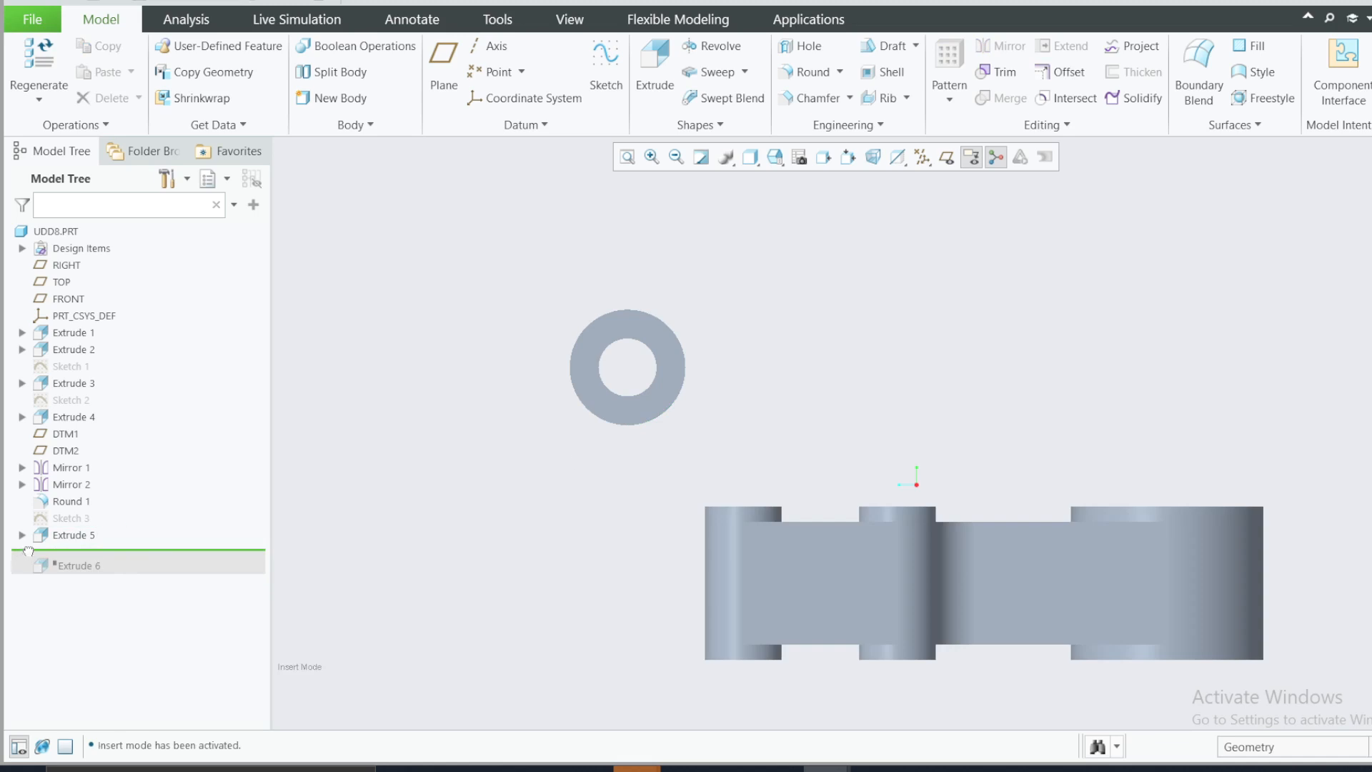
mouse_move(29, 551)
mouse_down()
mouse_move(43, 588)
mouse_move(20, 561)
mouse_up()
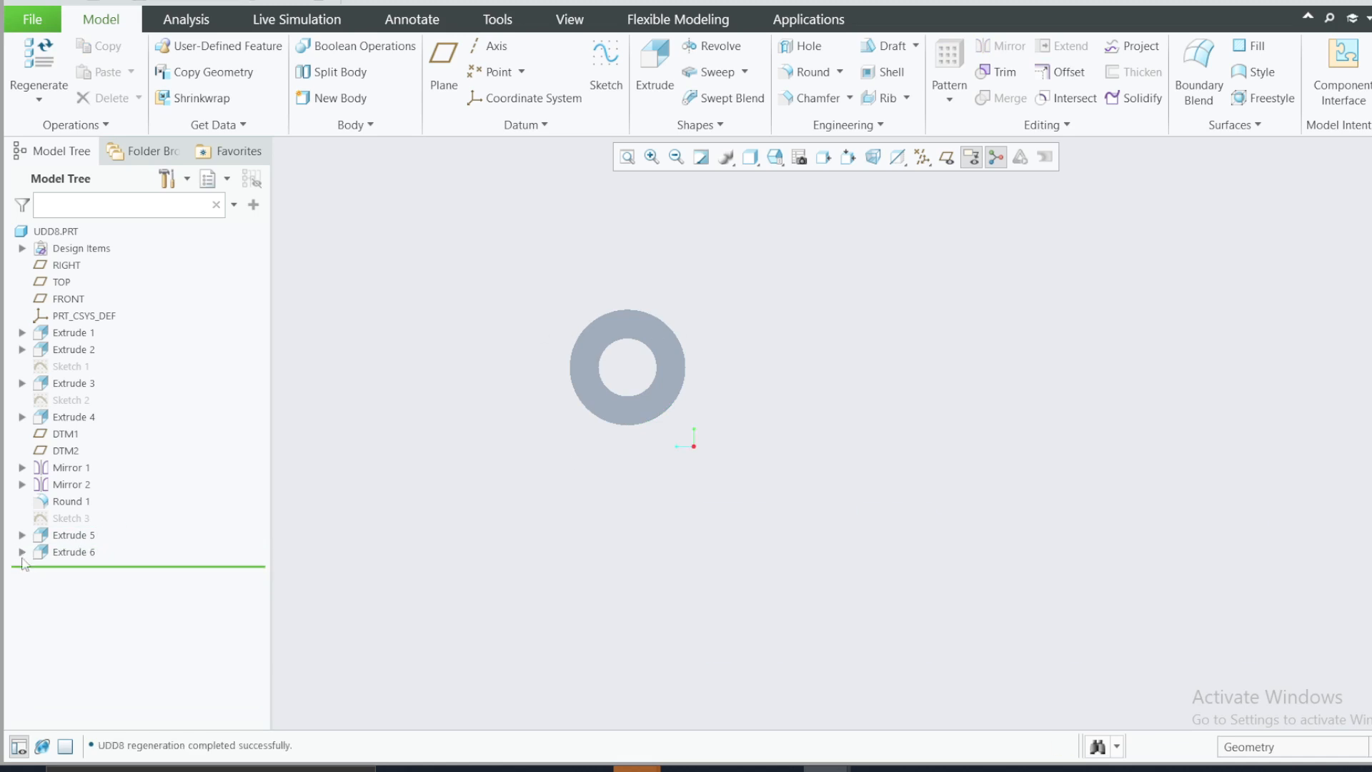
Check the feature parameters of Extrude 6 and close them without changes
right_click(66, 555)
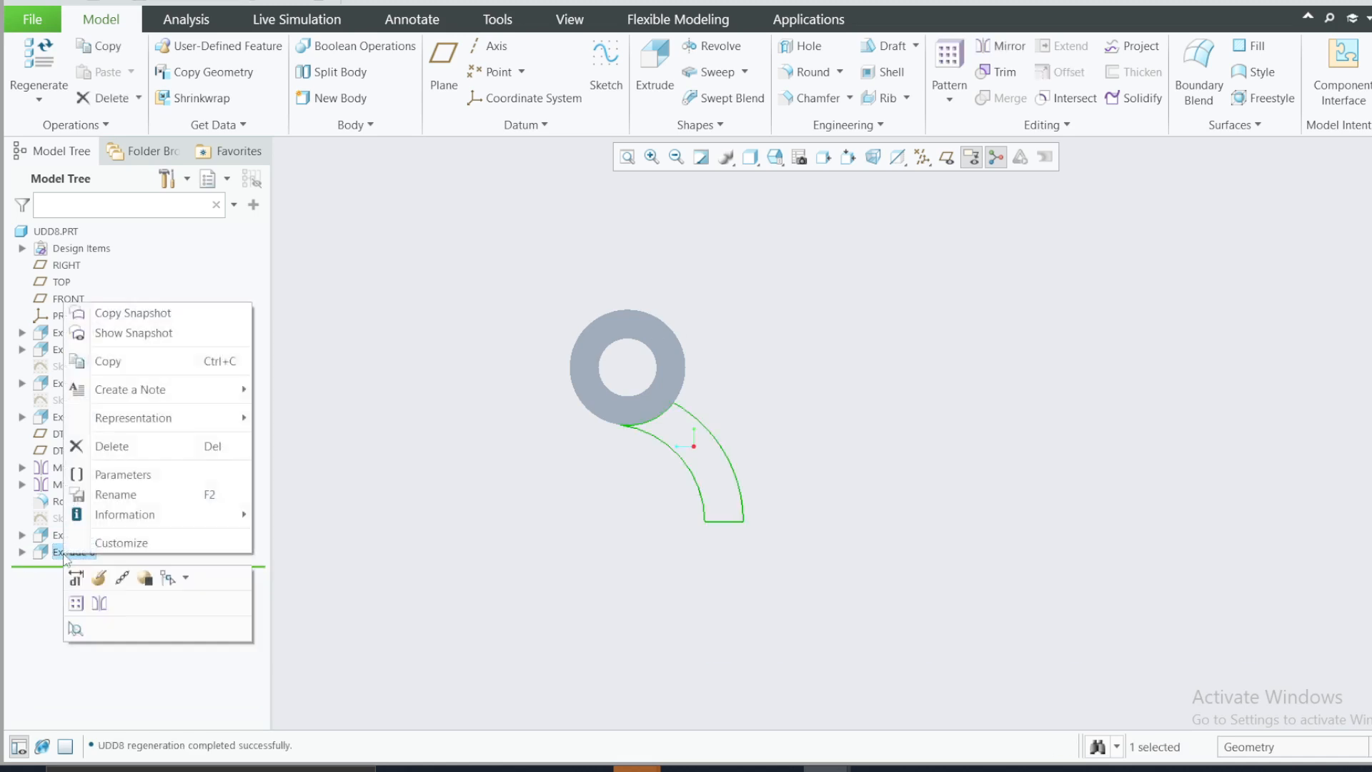
click(114, 475)
click(1349, 621)
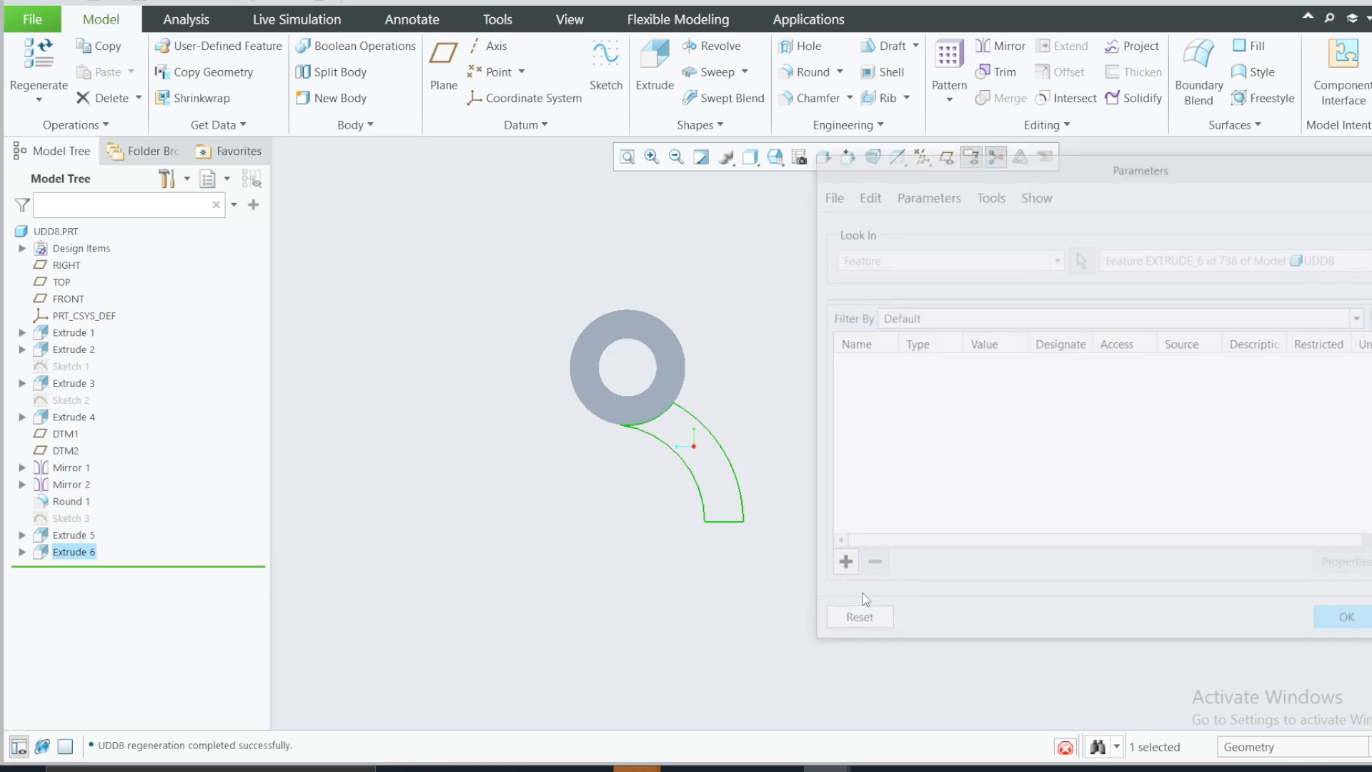
Open the definition of Extrude 6, inspect its preview from an angle and accept it with the existing settings
click(22, 552)
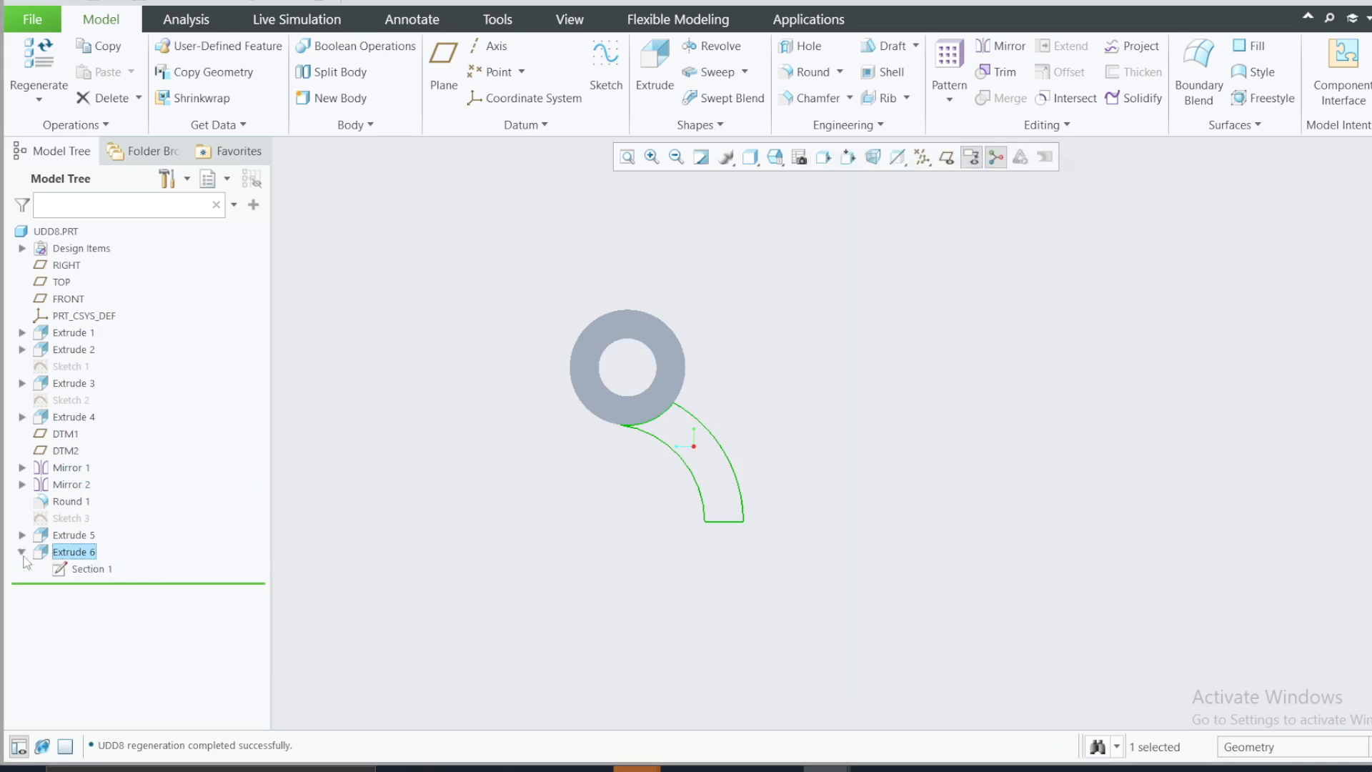
right_click(72, 554)
click(80, 569)
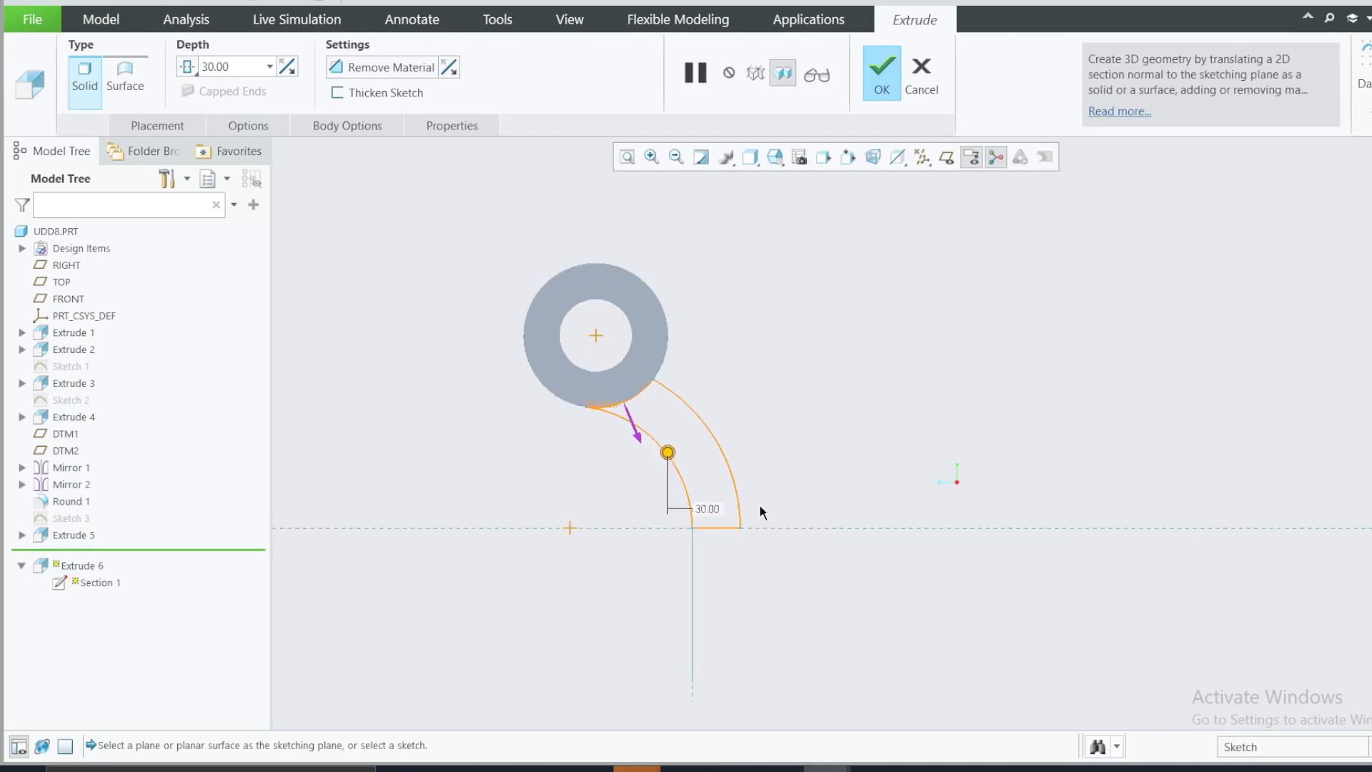
scroll(757, 508, up, 2)
mouse_move(440, 463)
middle_down()
mouse_move(527, 469)
mouse_move(438, 492)
middle_up()
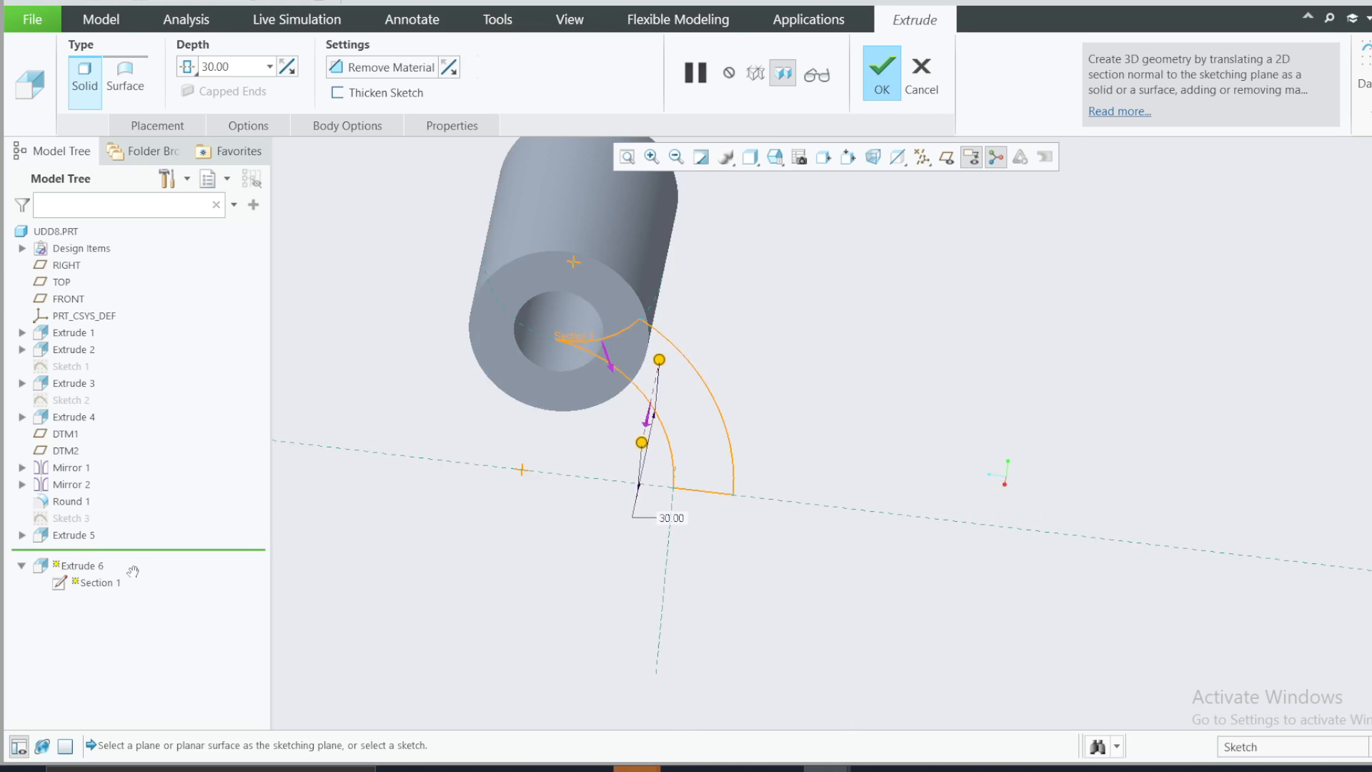
click(882, 71)
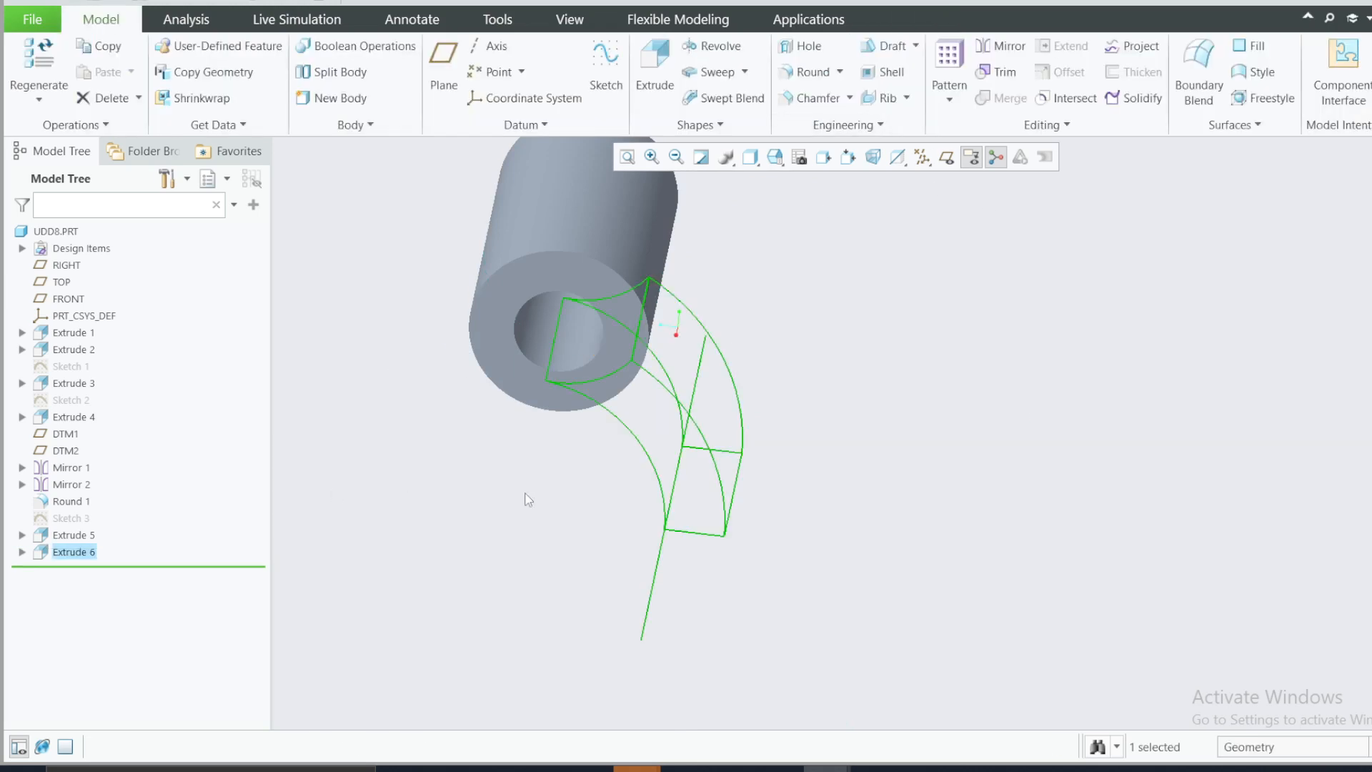
middle_drag(617, 505, 732, 560)
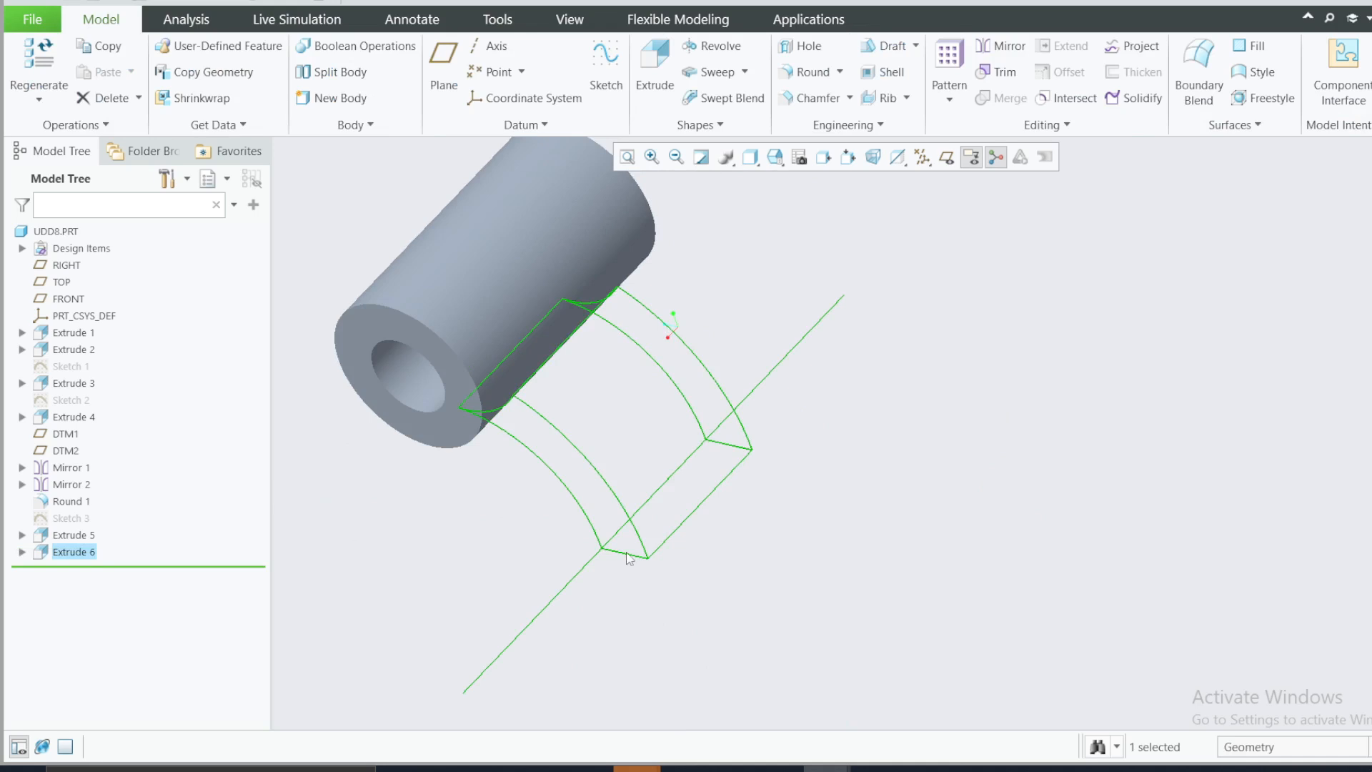
Open Section 1 of Extrude 6 for editing and reorient it to the 2D sketch view
click(76, 555)
click(141, 561)
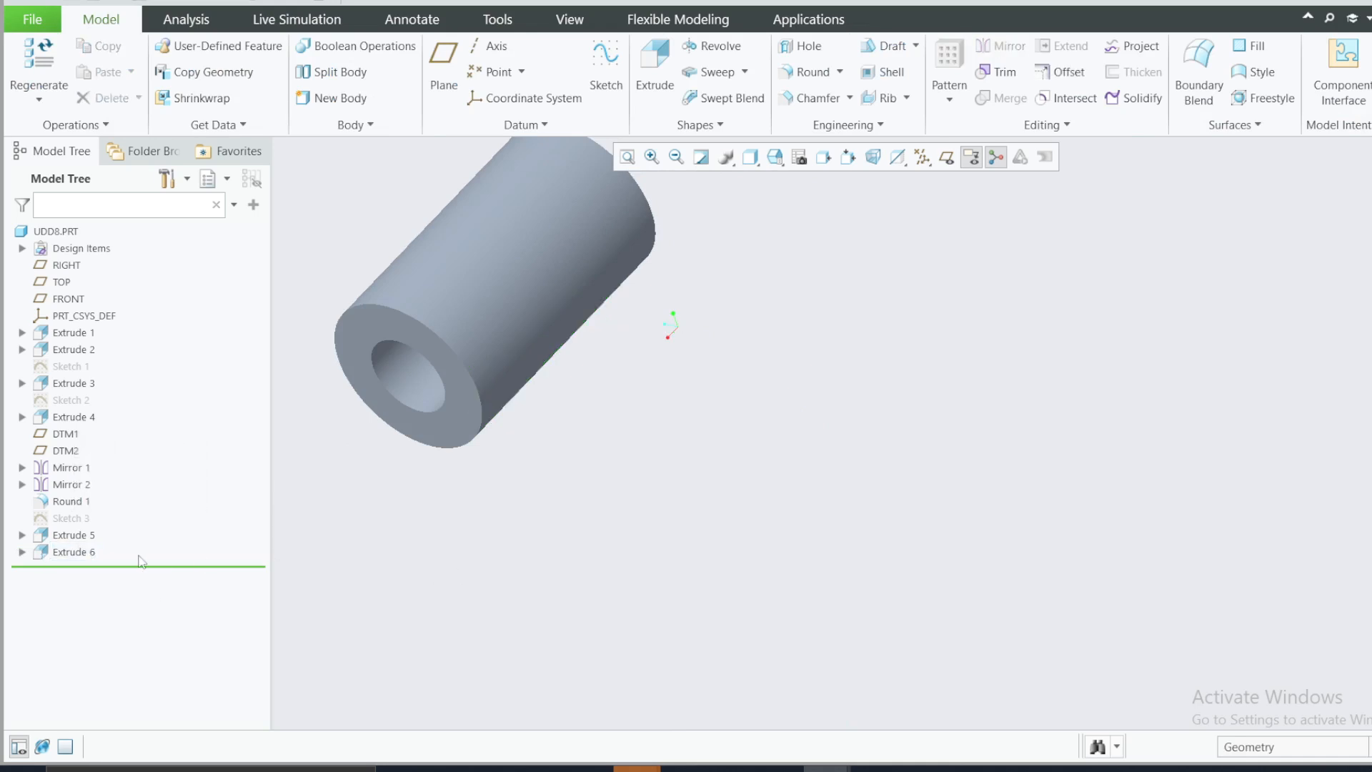
right_click(30, 556)
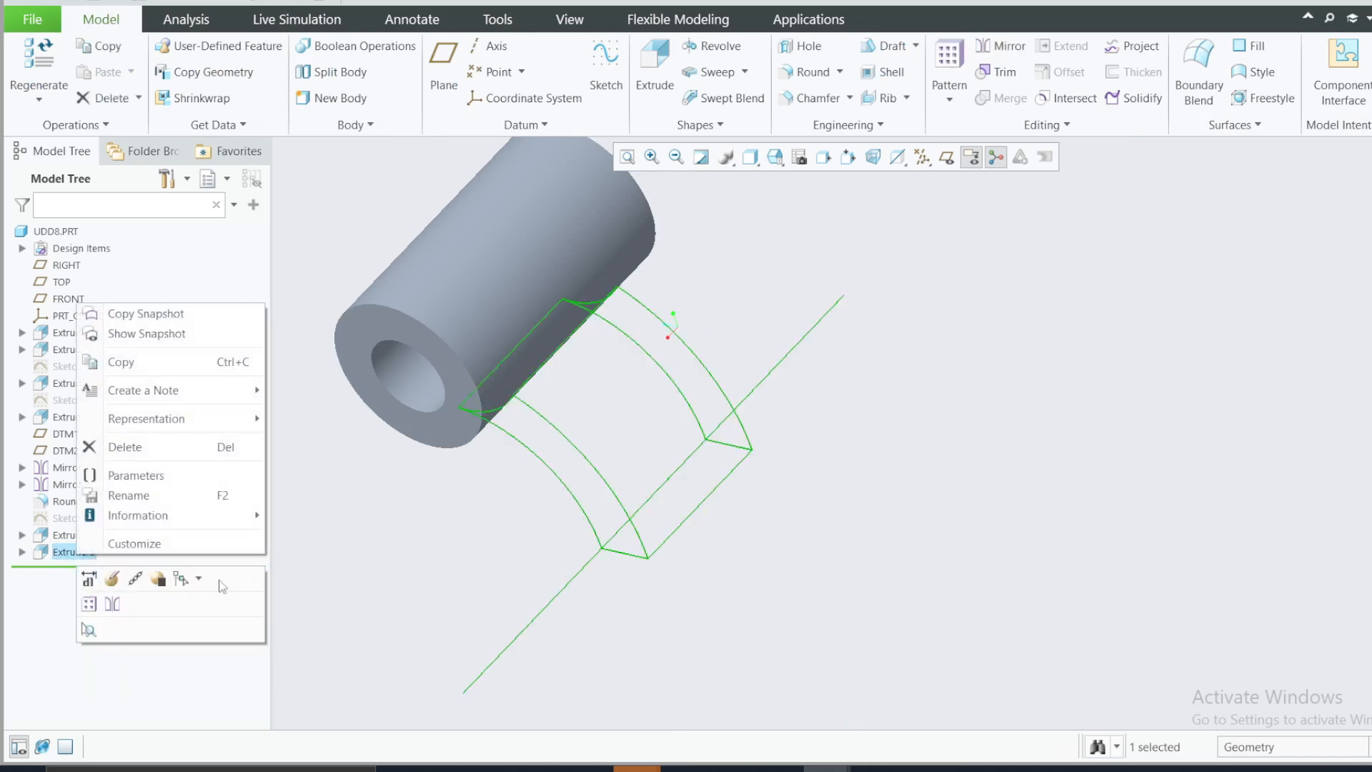
key(Escape)
mouse_move(107, 568)
mouse_down()
mouse_move(108, 547)
mouse_move(41, 572)
mouse_move(78, 571)
mouse_move(104, 536)
mouse_move(85, 570)
mouse_up()
click(22, 553)
right_click(83, 570)
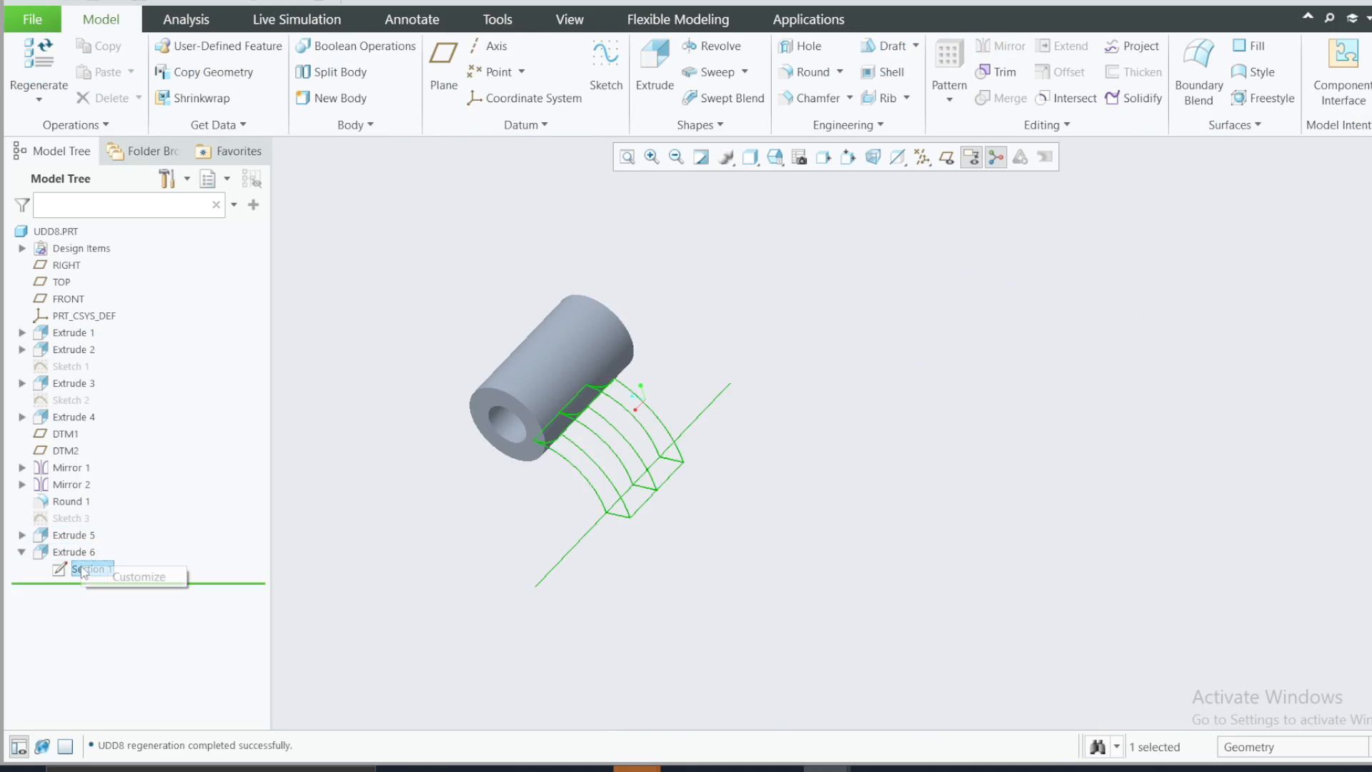
click(95, 534)
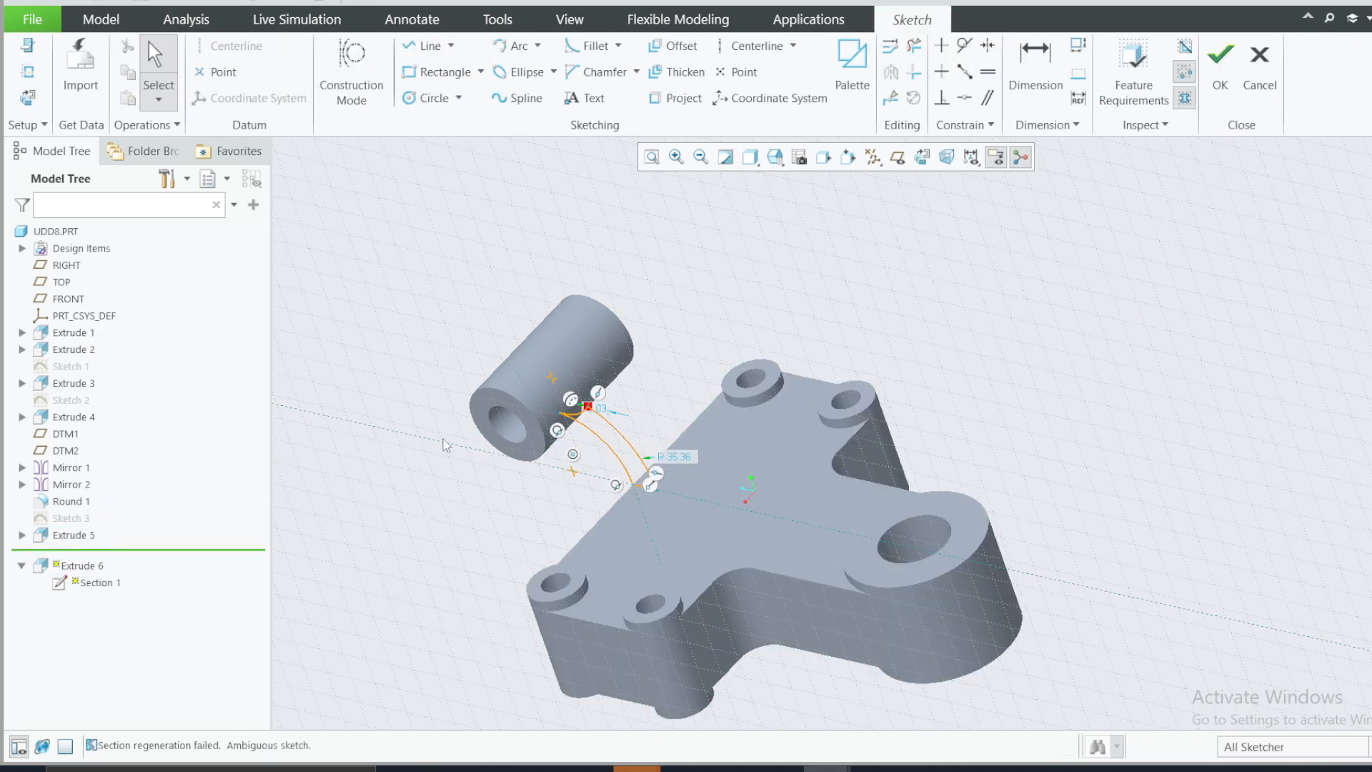
key(n)
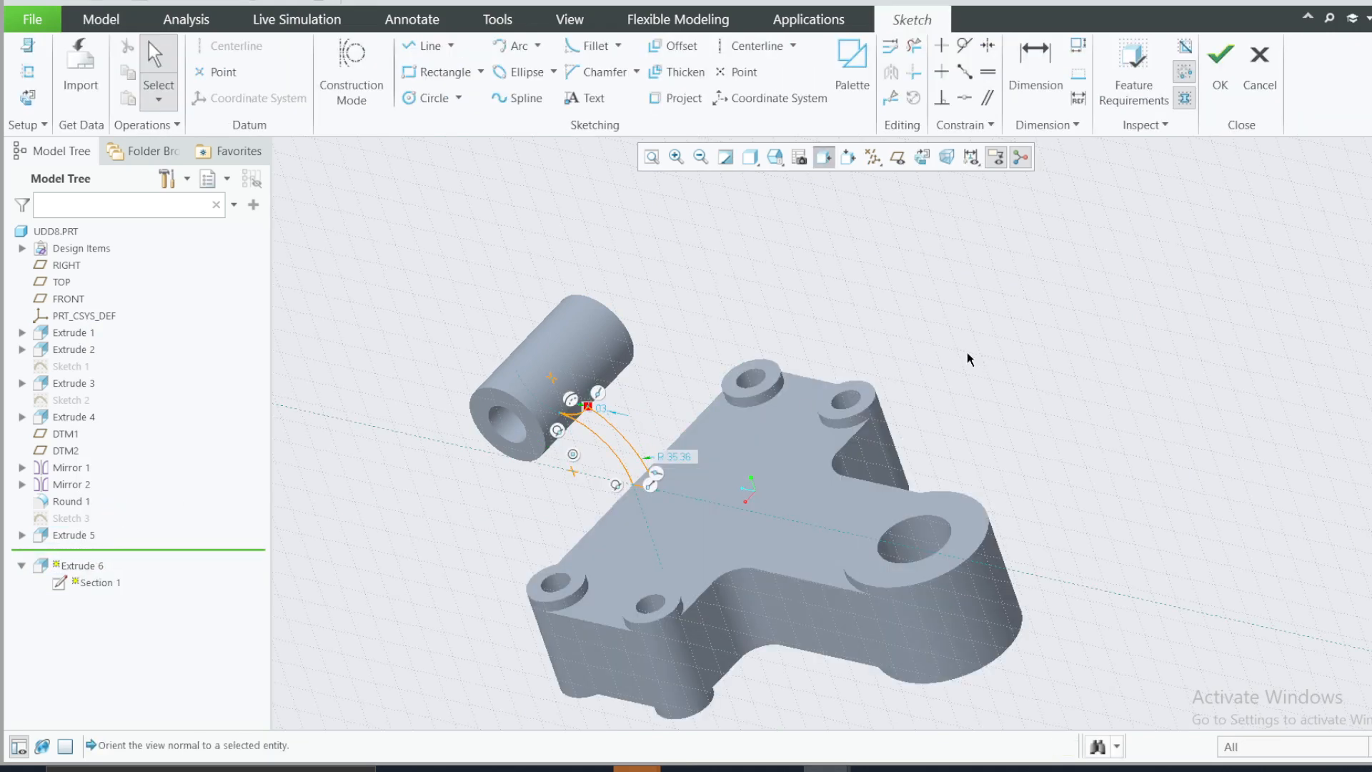
click(28, 98)
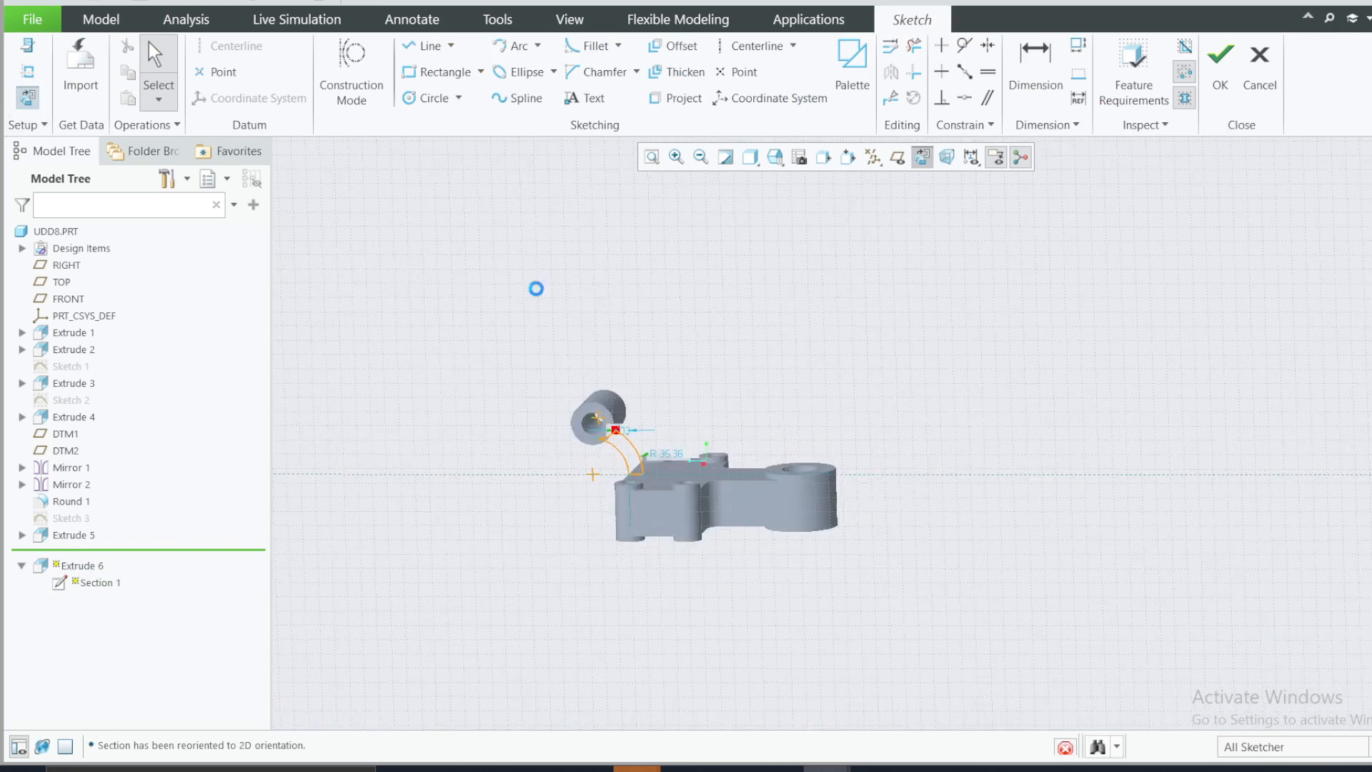
Trim the stray projected cylinder edge beyond the outer arc's upper end and complete the redefinition of Extrude 6
scroll(633, 461, down, 4)
scroll(584, 483, down, 3)
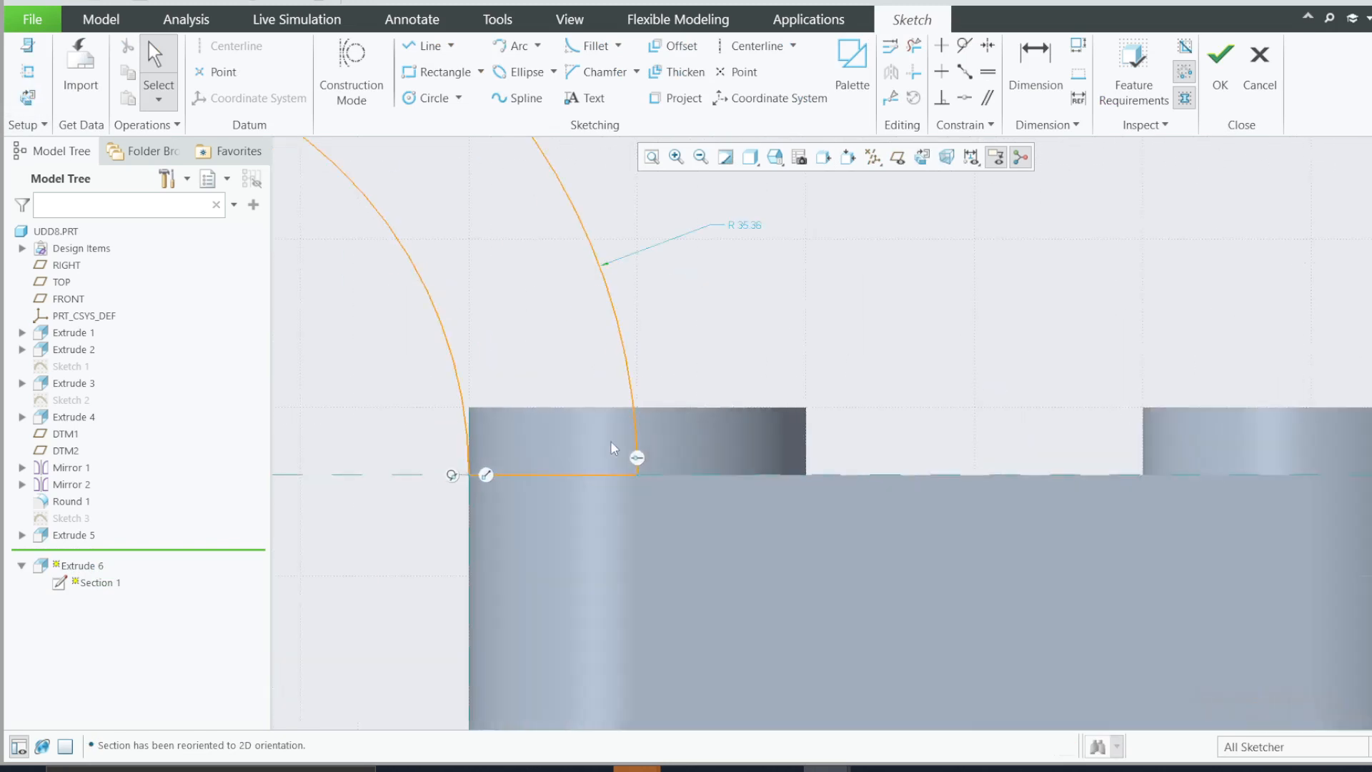
scroll(611, 440, up, 5)
scroll(699, 322, down, 5)
scroll(699, 322, down, 8)
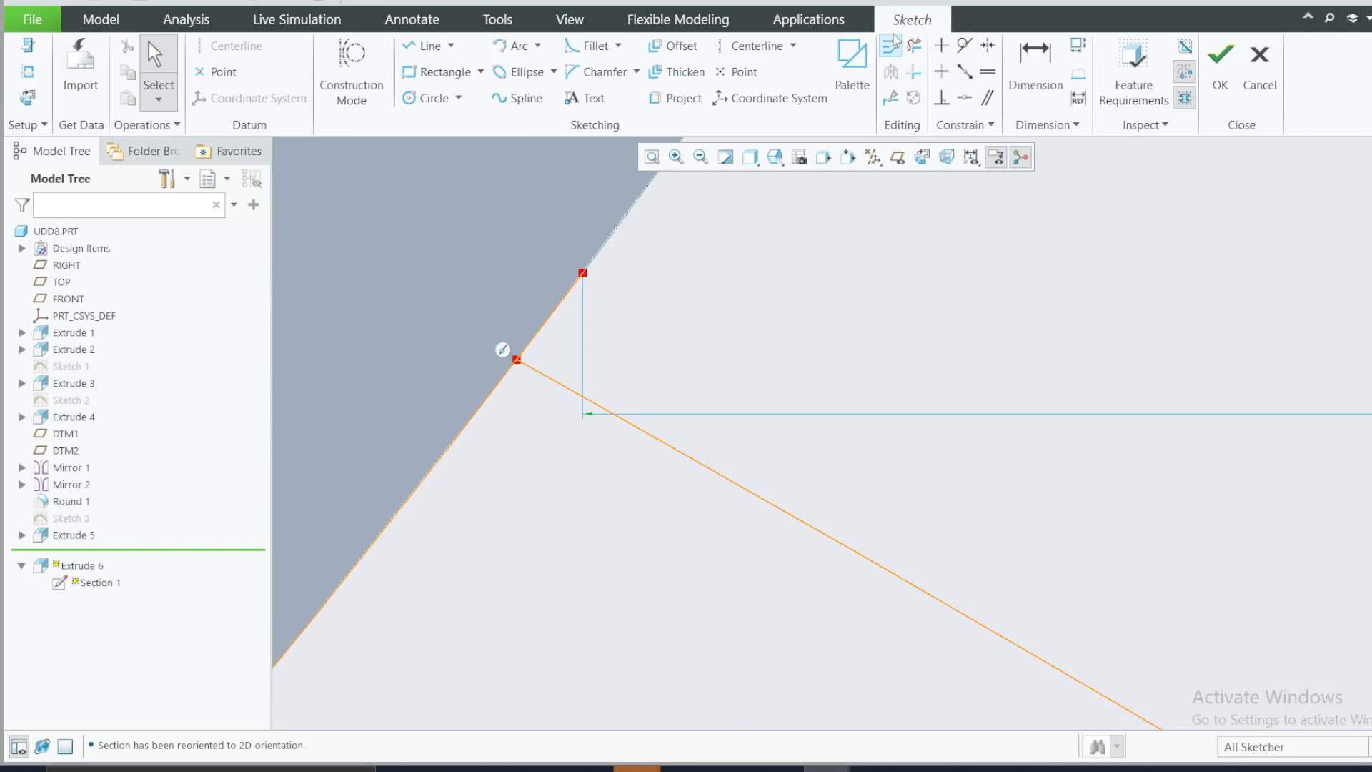
click(914, 46)
scroll(560, 276, up, 8)
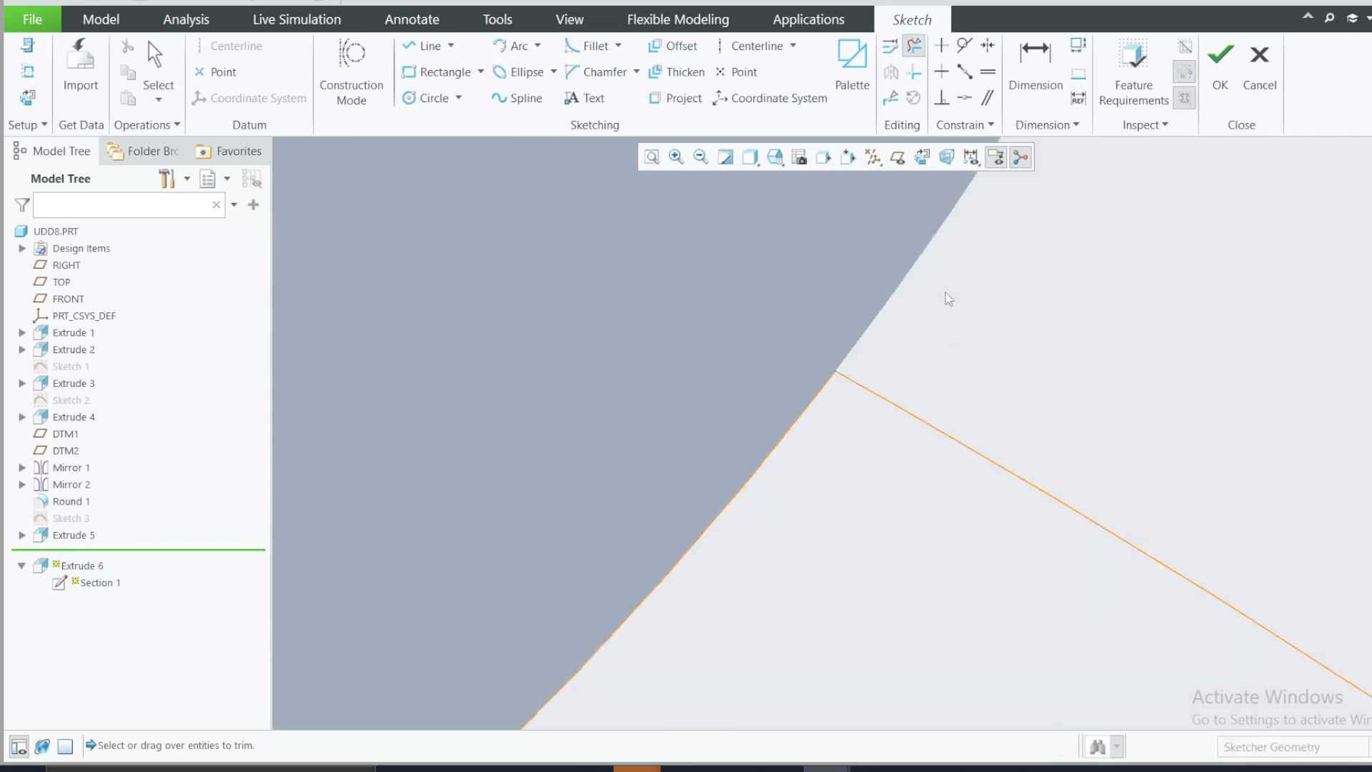
click(1220, 64)
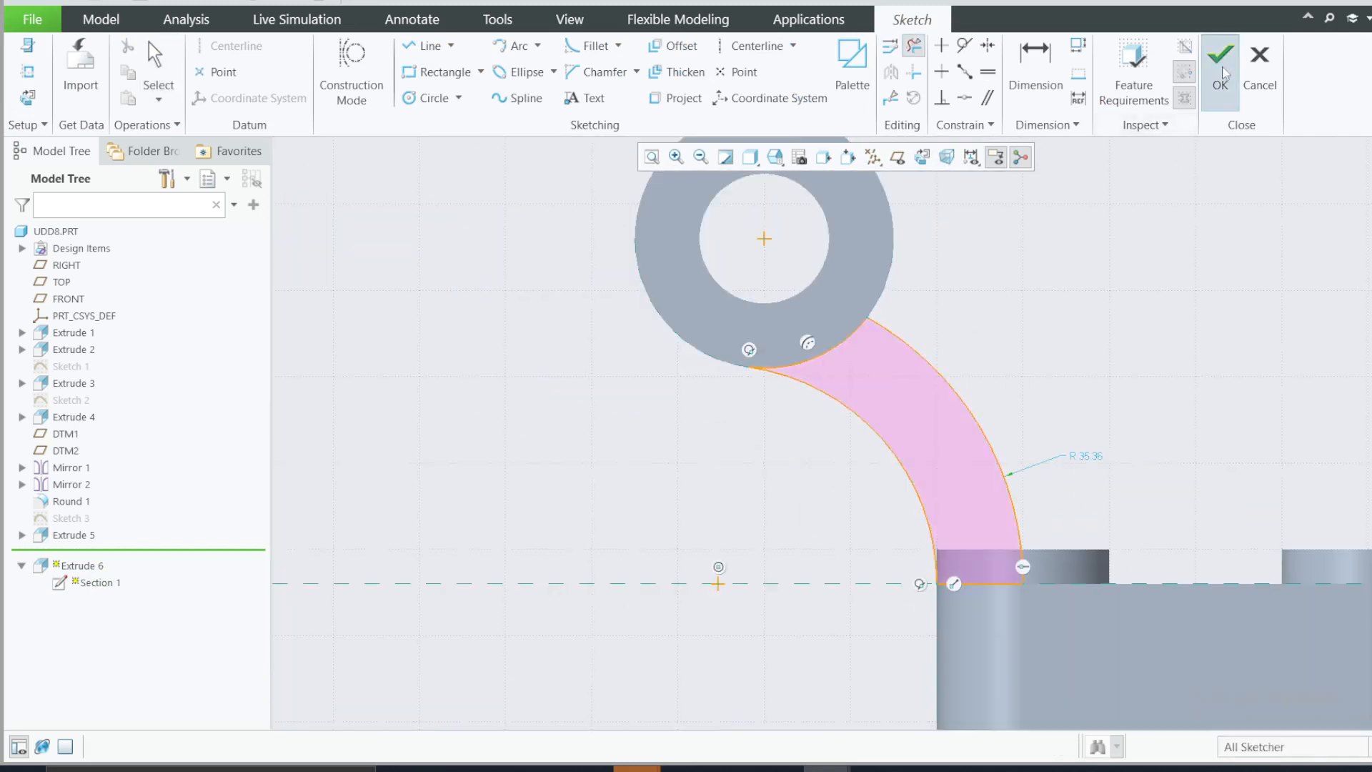
middle_drag(825, 411, 682, 329)
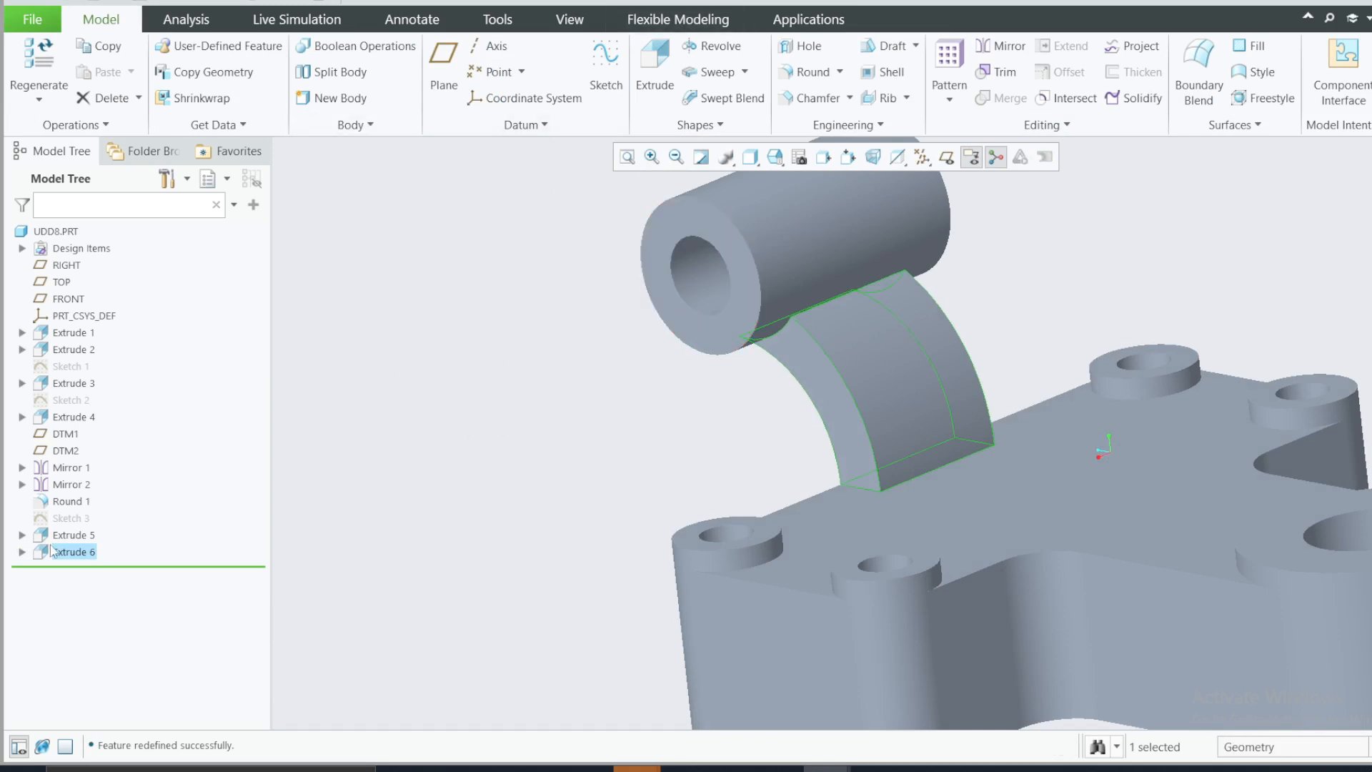
Delete Extrude 6 and undo the deletion
right_click(84, 558)
click(135, 448)
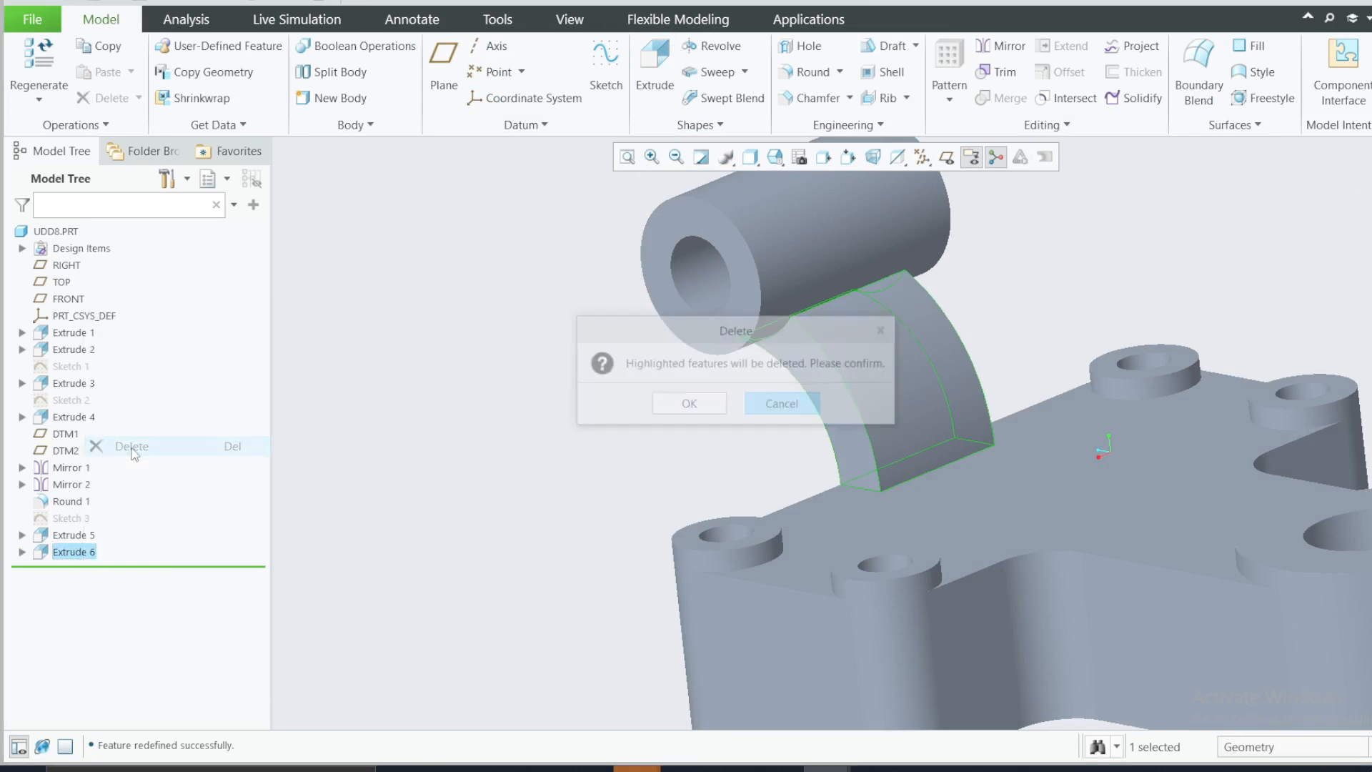
click(668, 406)
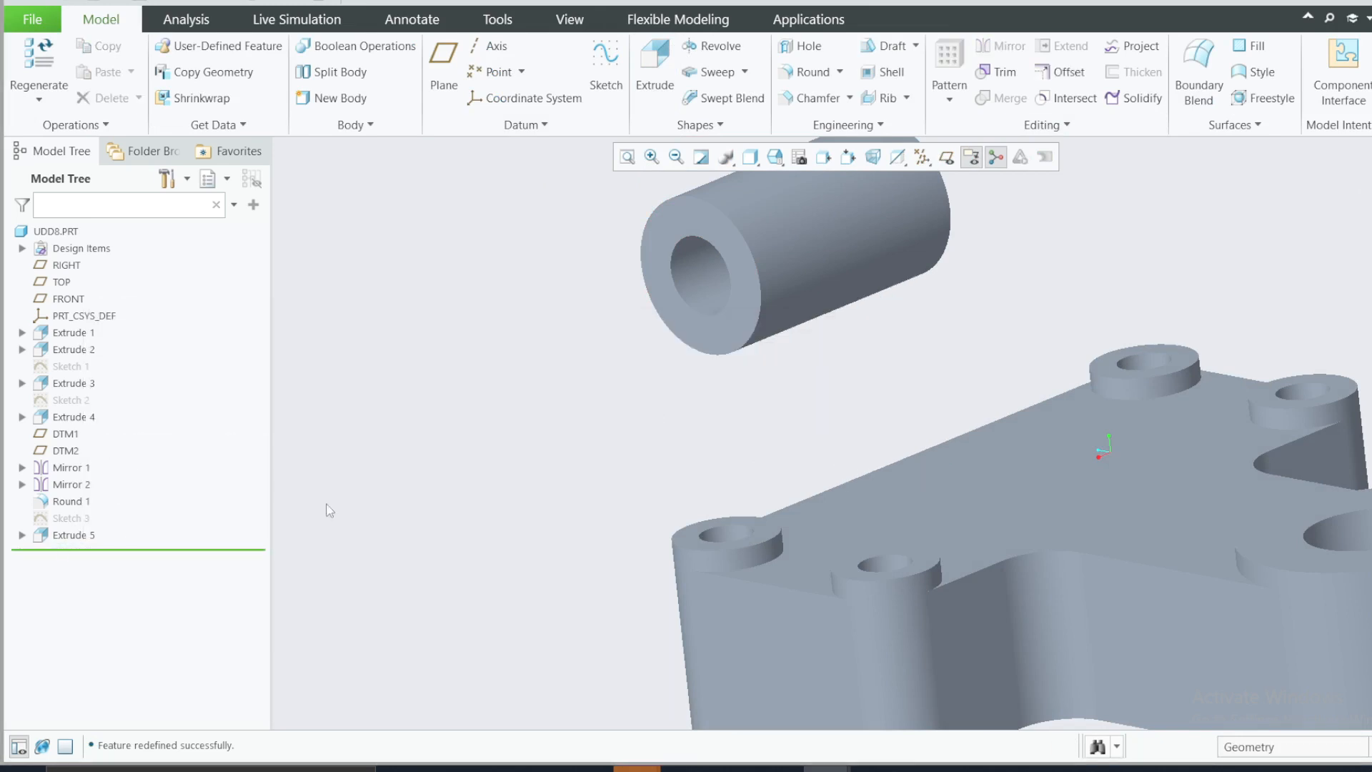
key(ctrl+z)
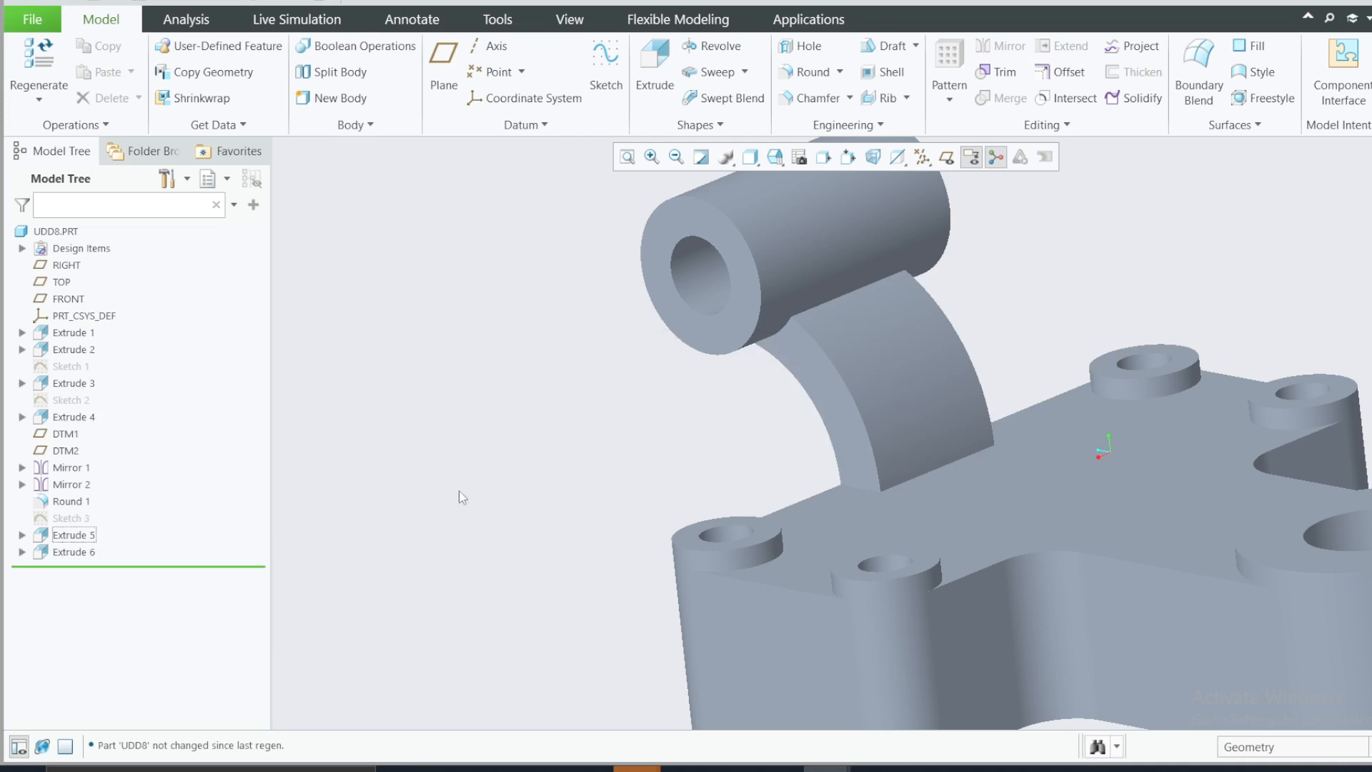
scroll(908, 314, down, 3)
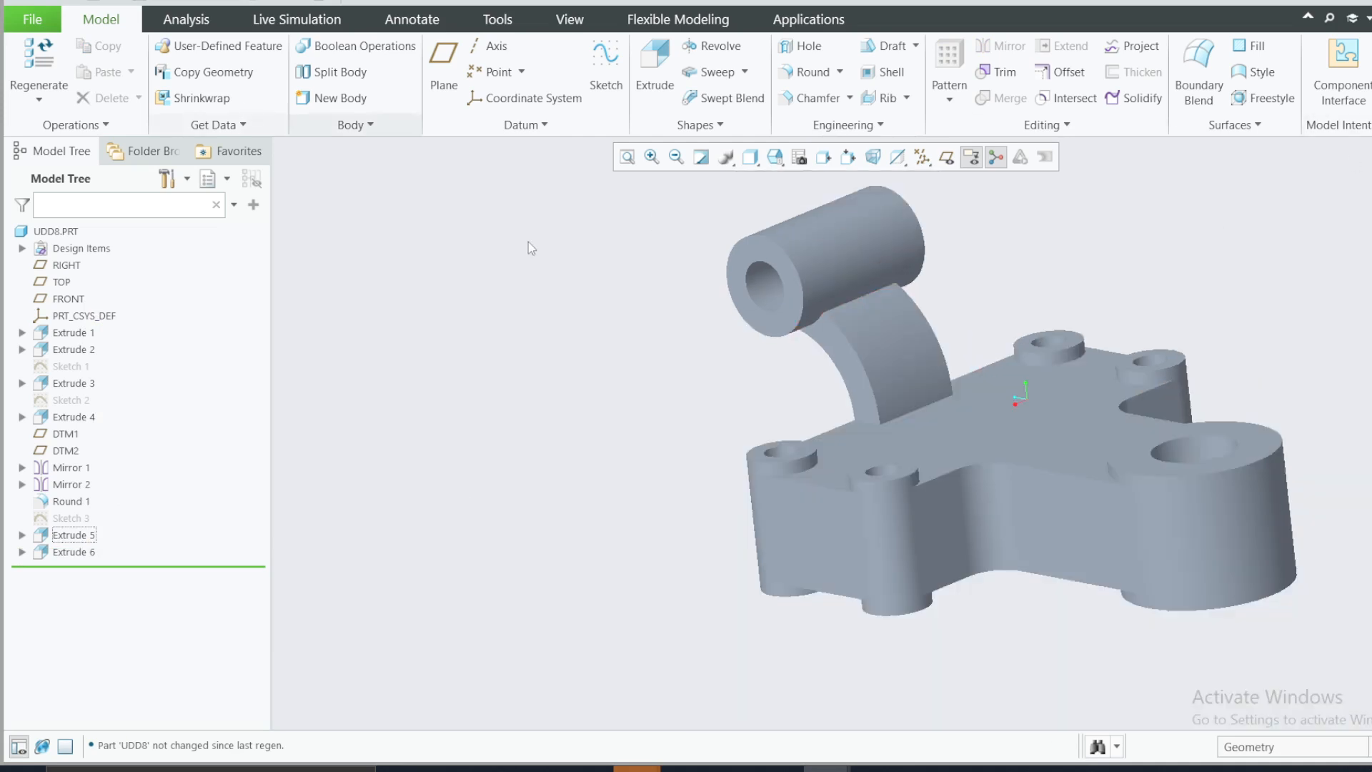
View the model from the front and side, and start a new sketch on the RIGHT datum plane
click(775, 158)
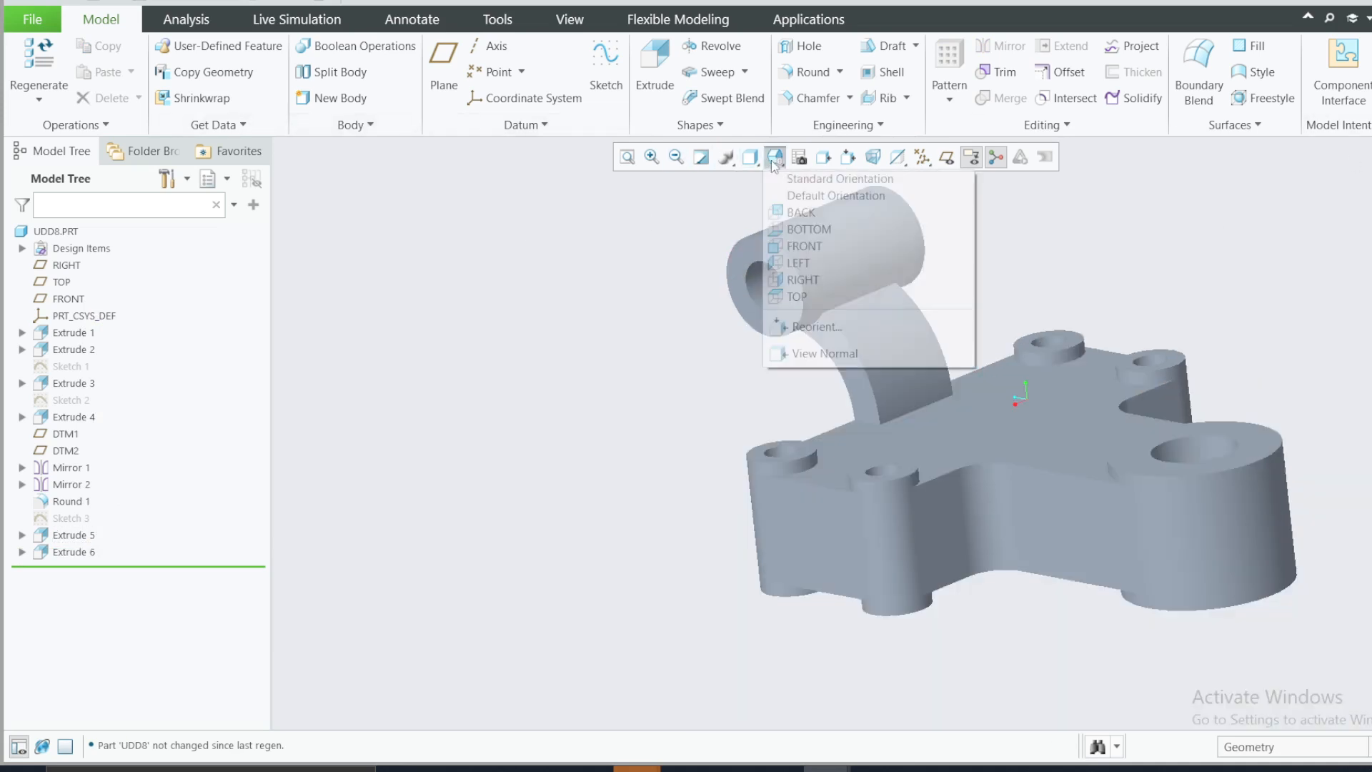
click(812, 246)
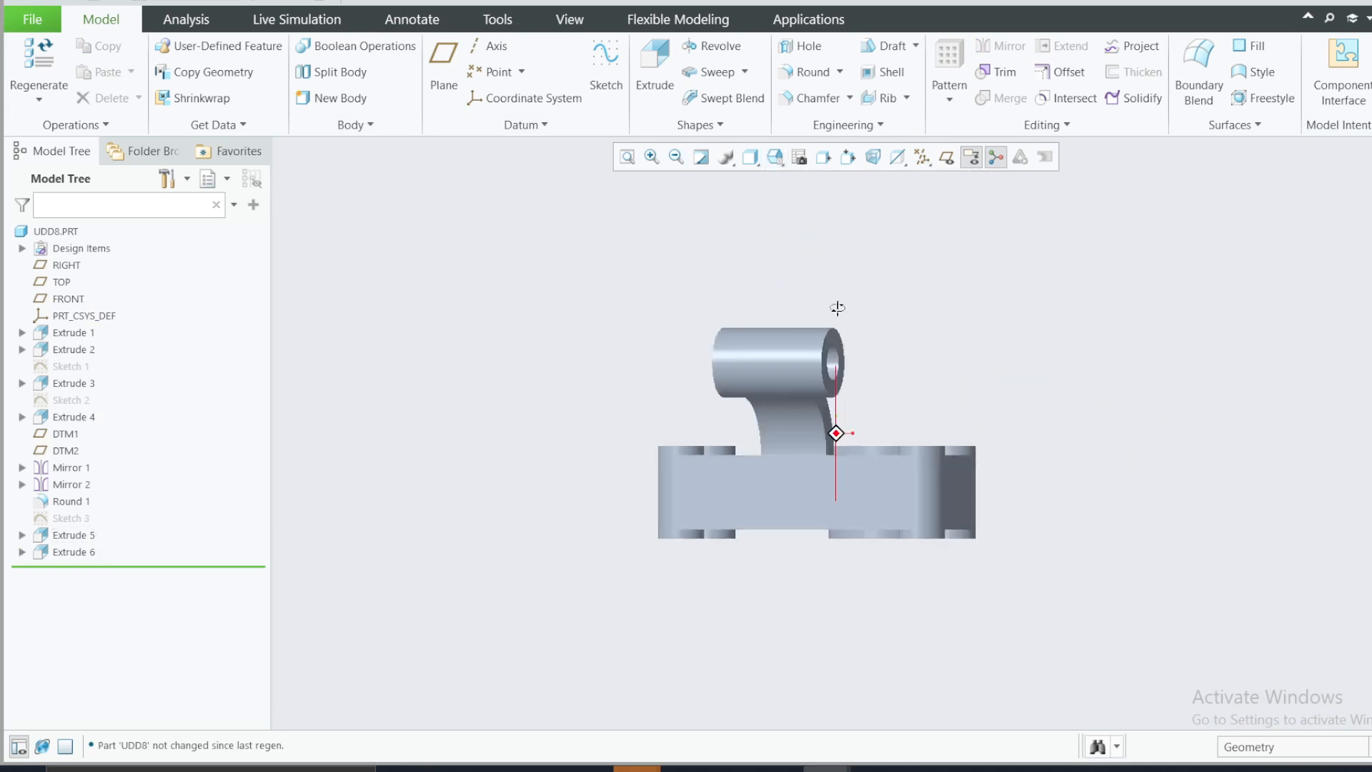
click(774, 157)
click(803, 272)
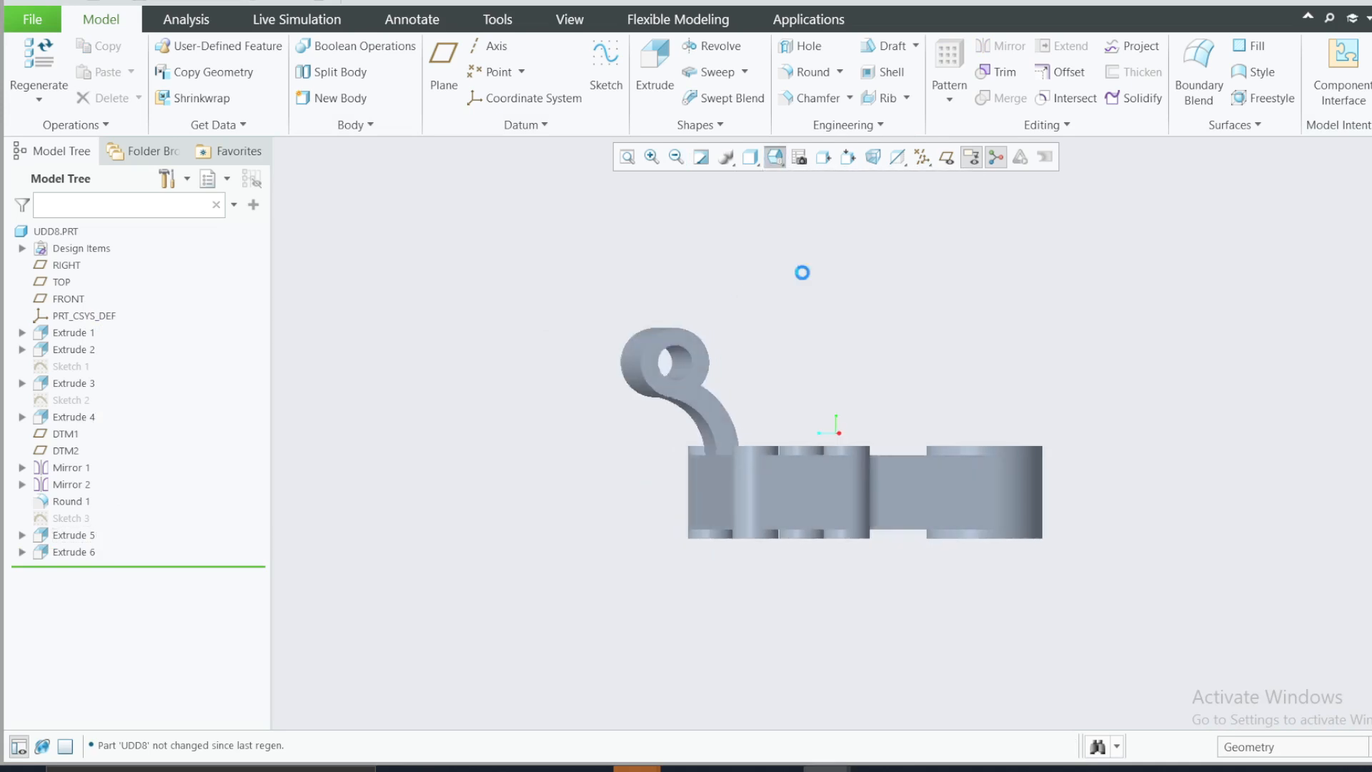
click(66, 266)
click(94, 192)
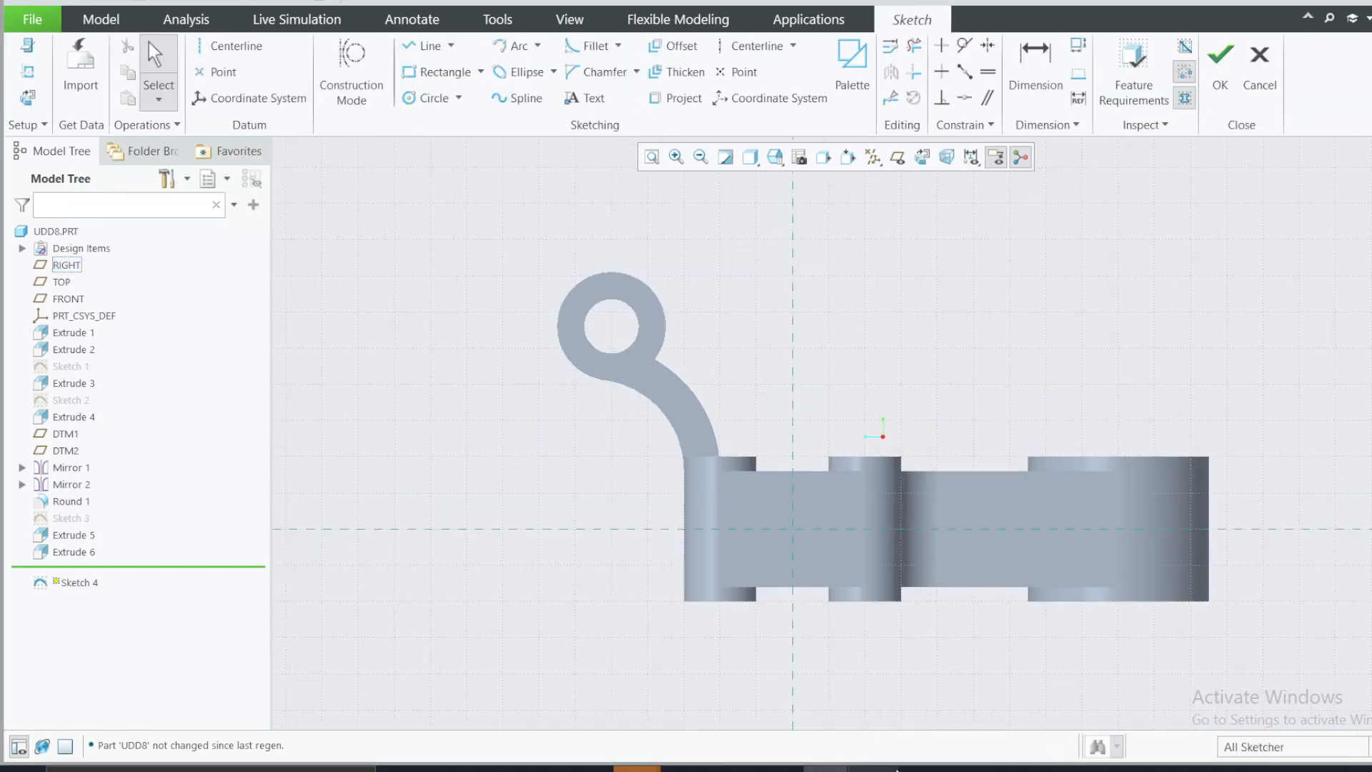
Consult the reference drawing in Snipping Tool and project the upper half of the cylinder's outer edge into the sketch
click(922, 769)
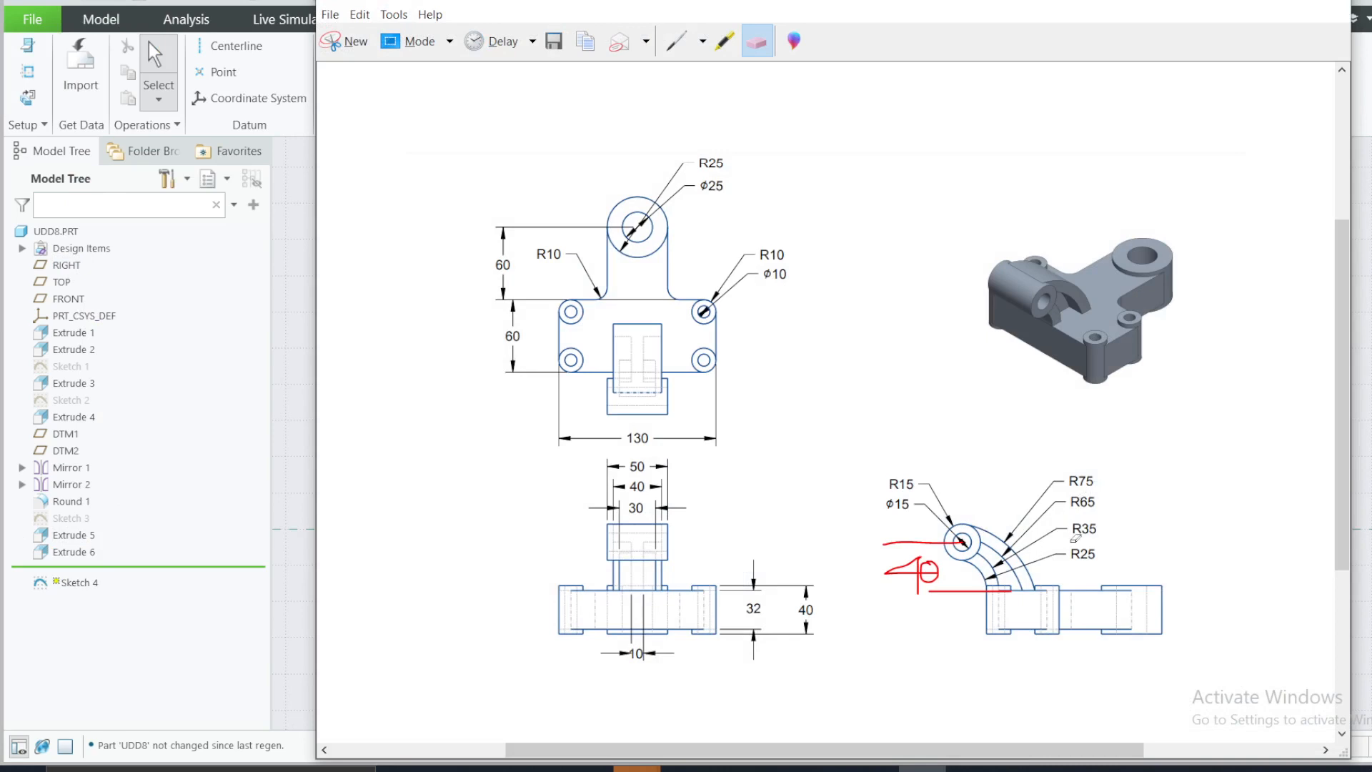
click(1238, 3)
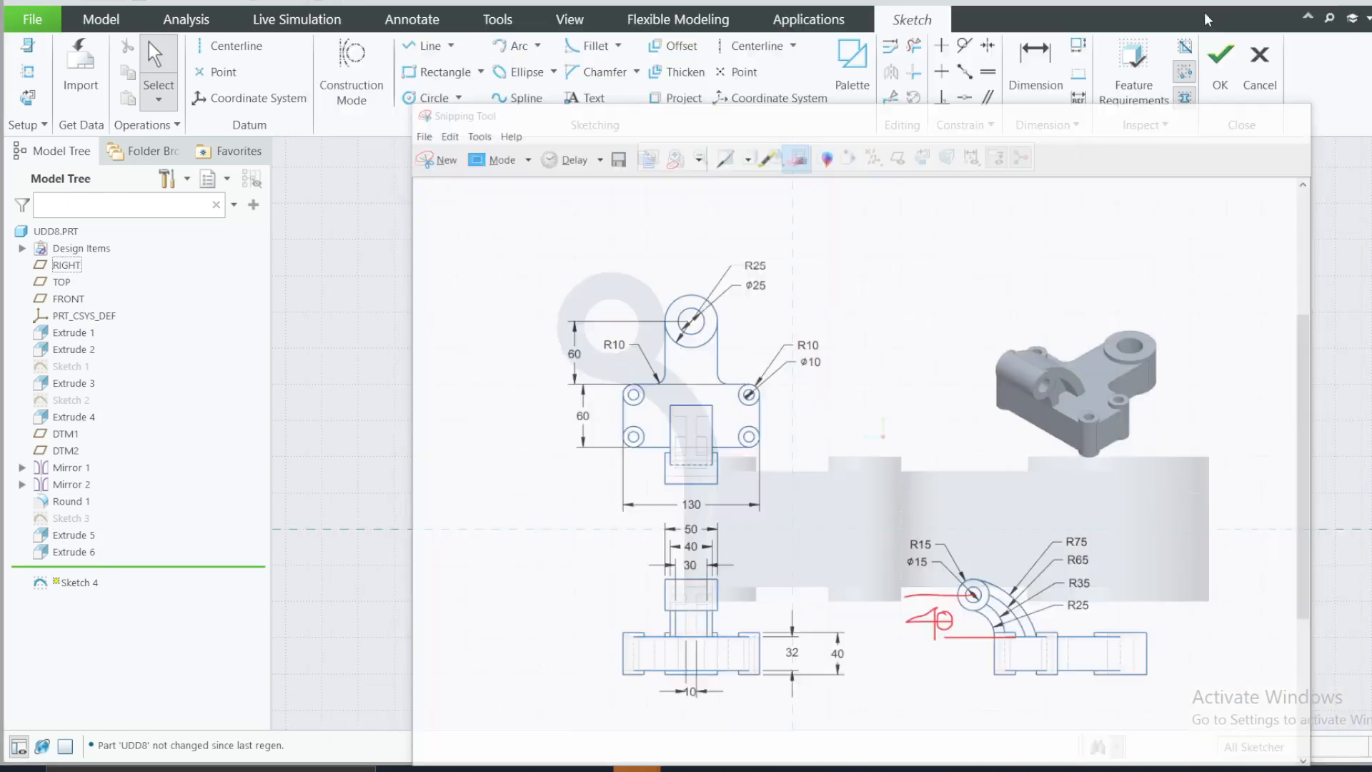
scroll(653, 282, down, 4)
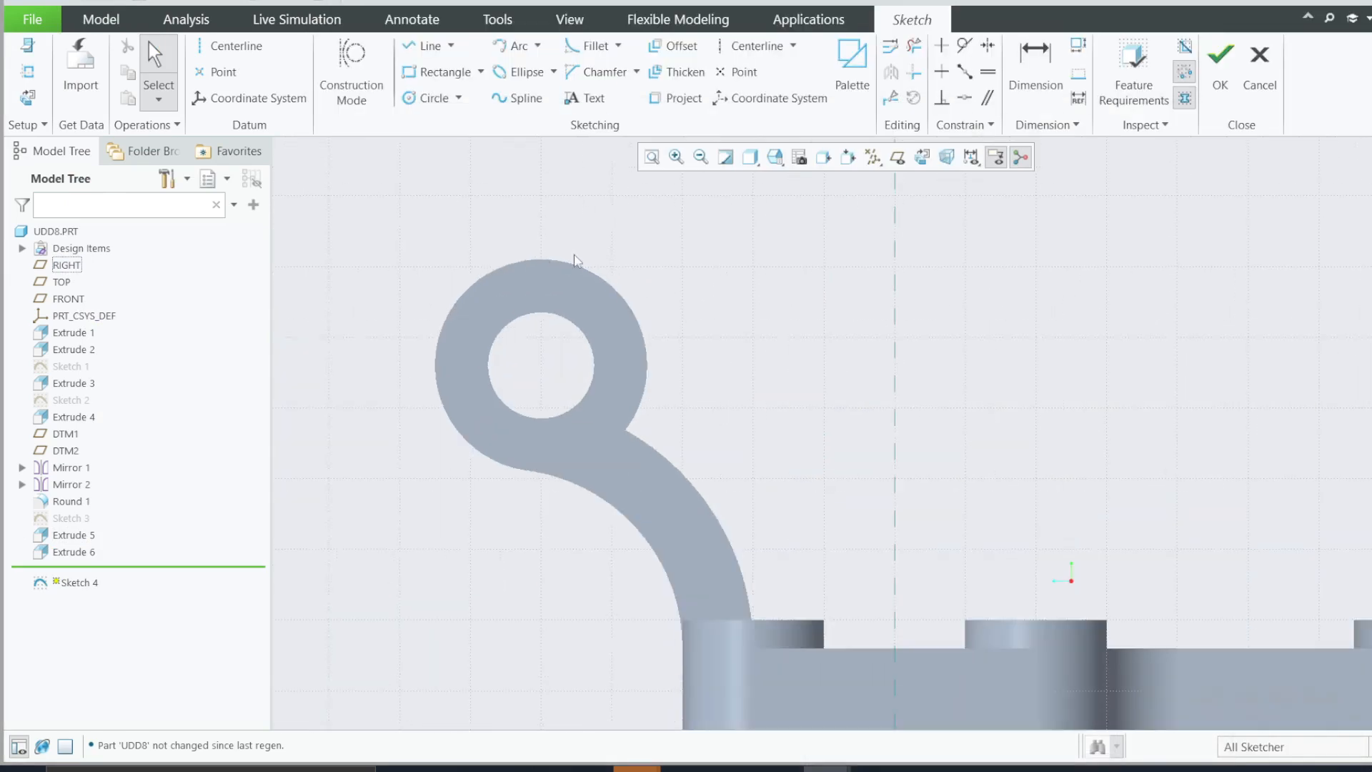
click(683, 99)
click(638, 310)
scroll(684, 323, up, 2)
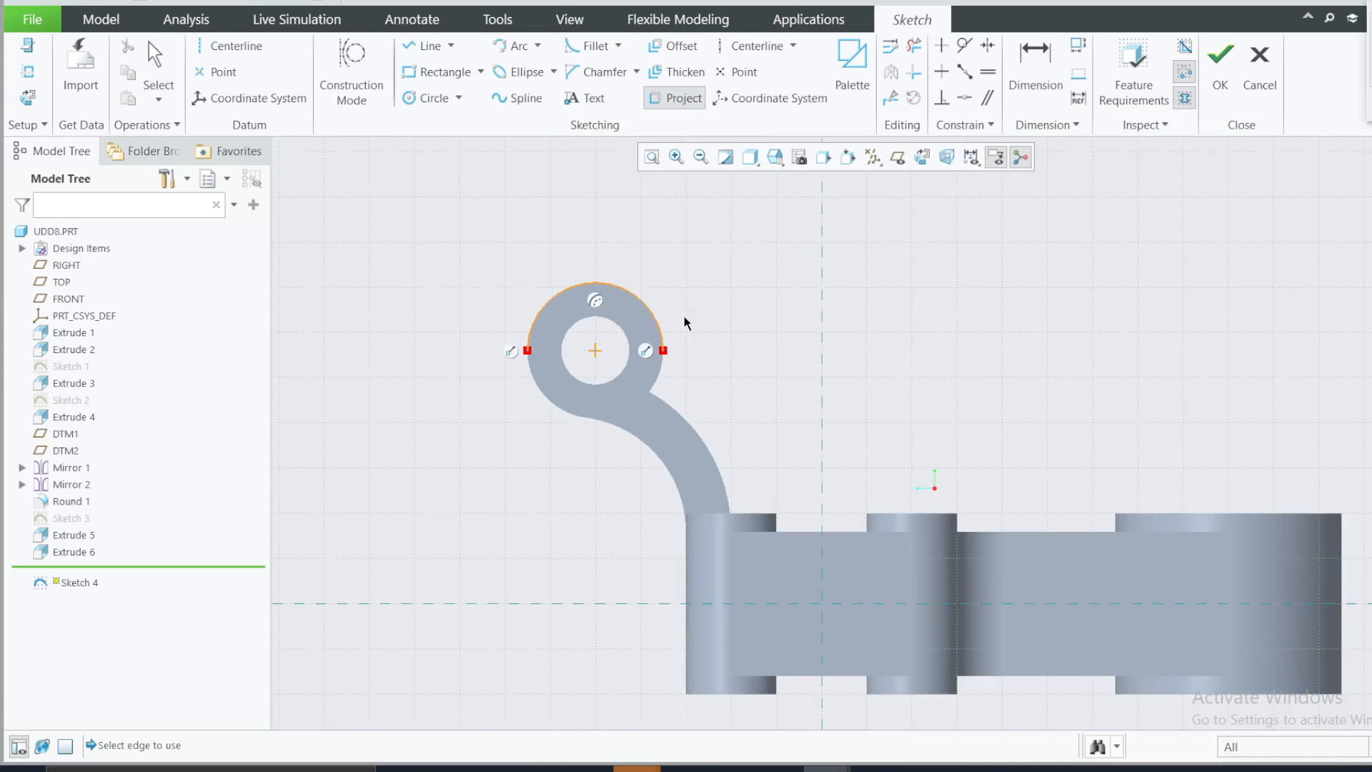
Add the block body's top surface as a sketch reference
click(28, 73)
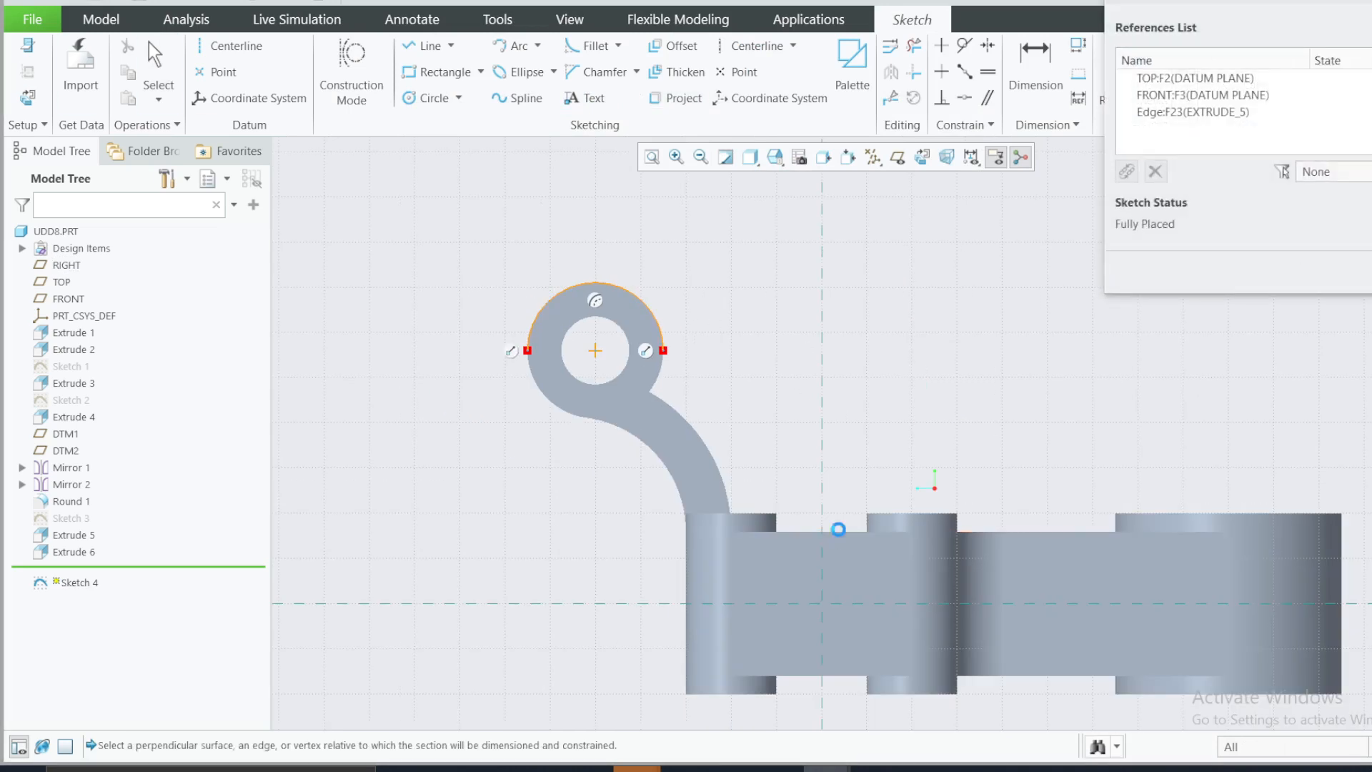
click(828, 532)
click(1365, 272)
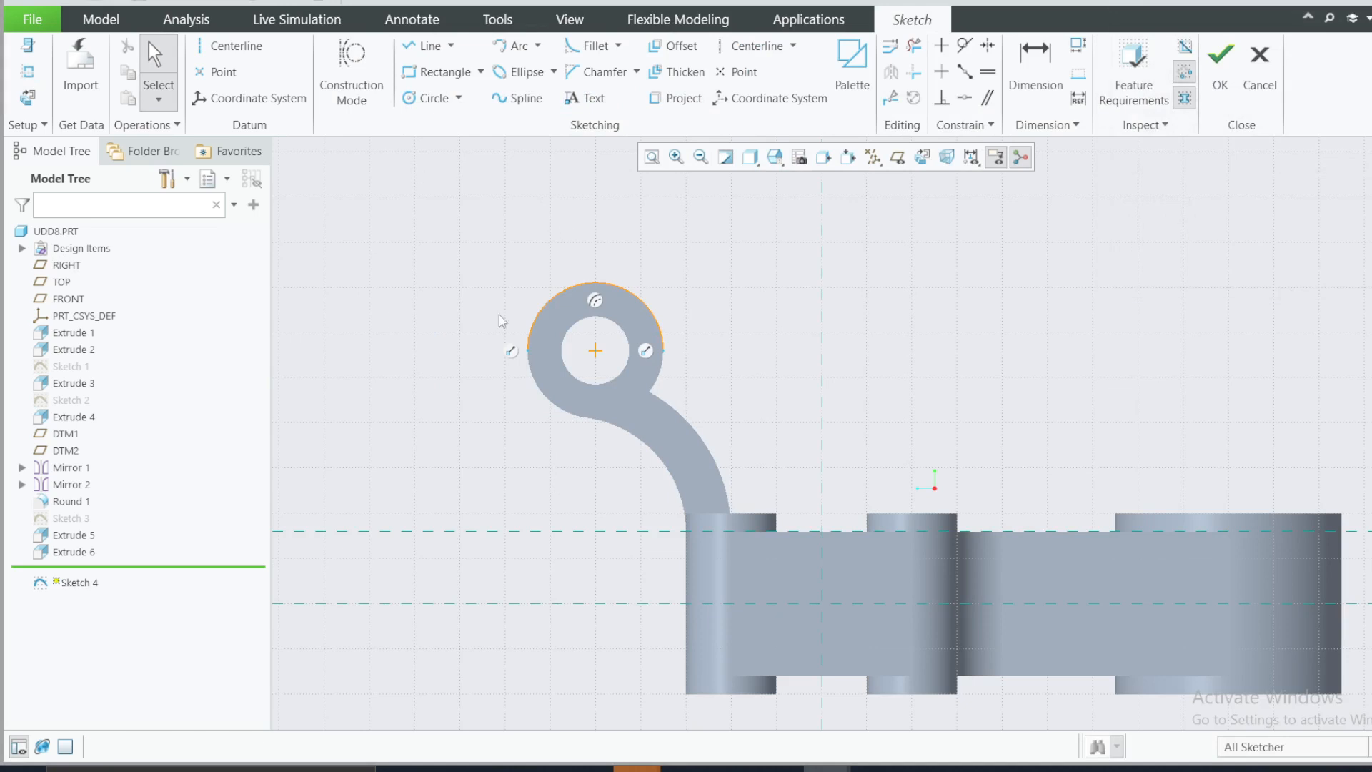
Project the lower half of the cylinder's outer edge to complete the circle in the sketch
click(663, 369)
click(1298, 637)
click(663, 369)
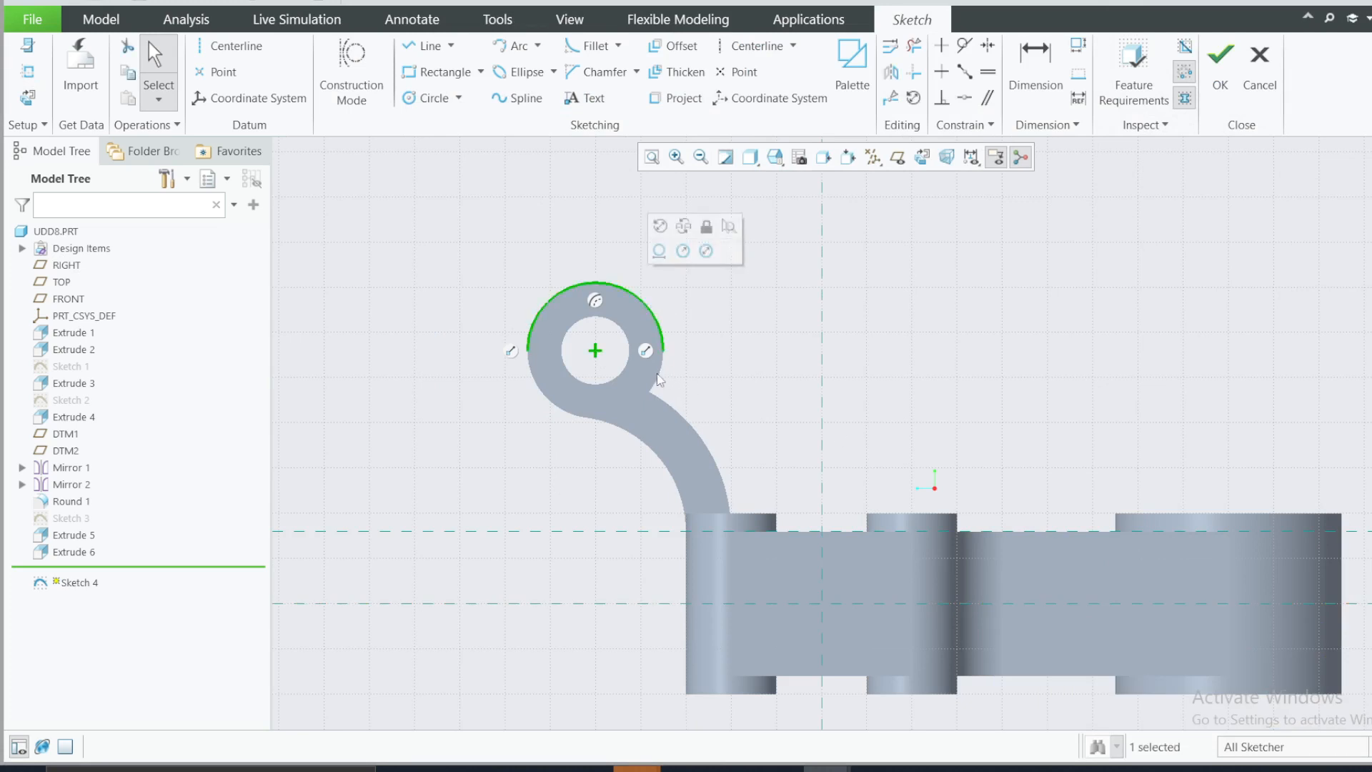
click(675, 98)
click(656, 369)
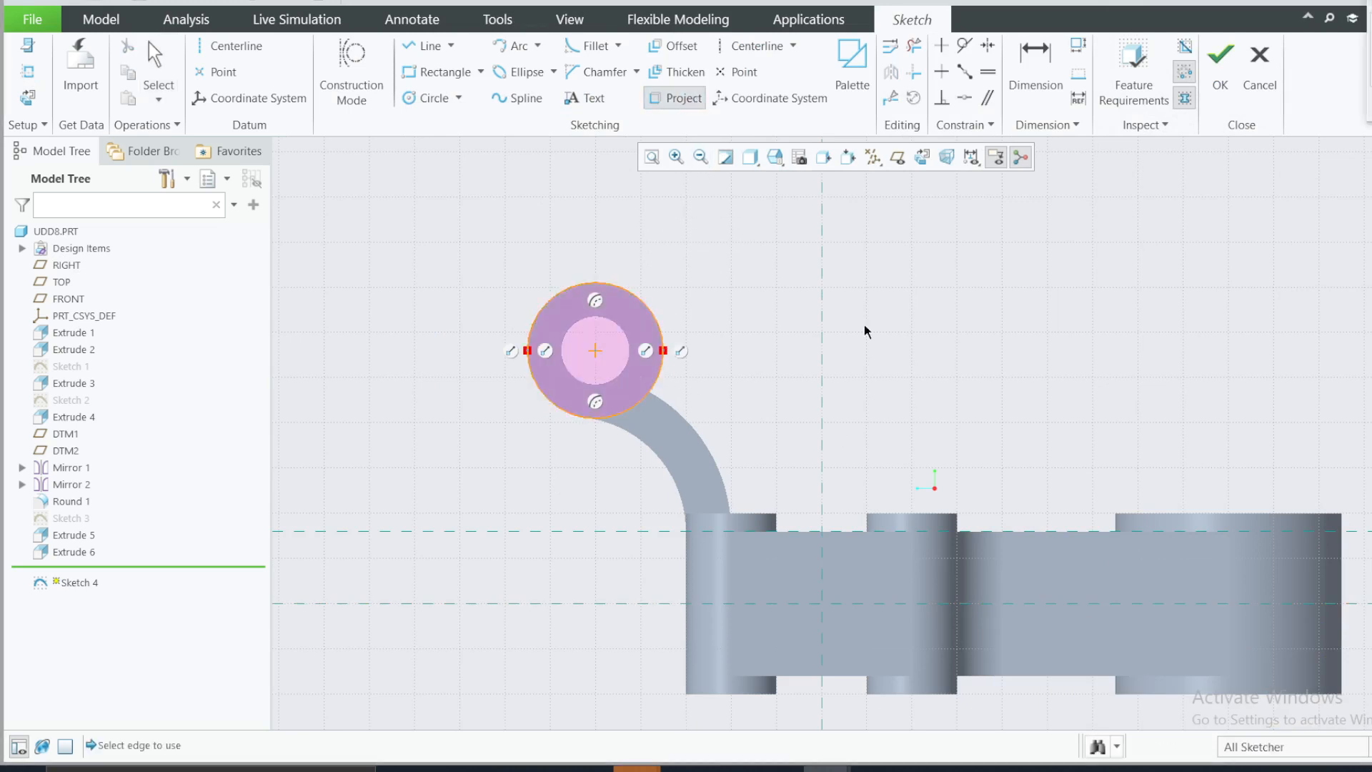
middle_click(992, 224)
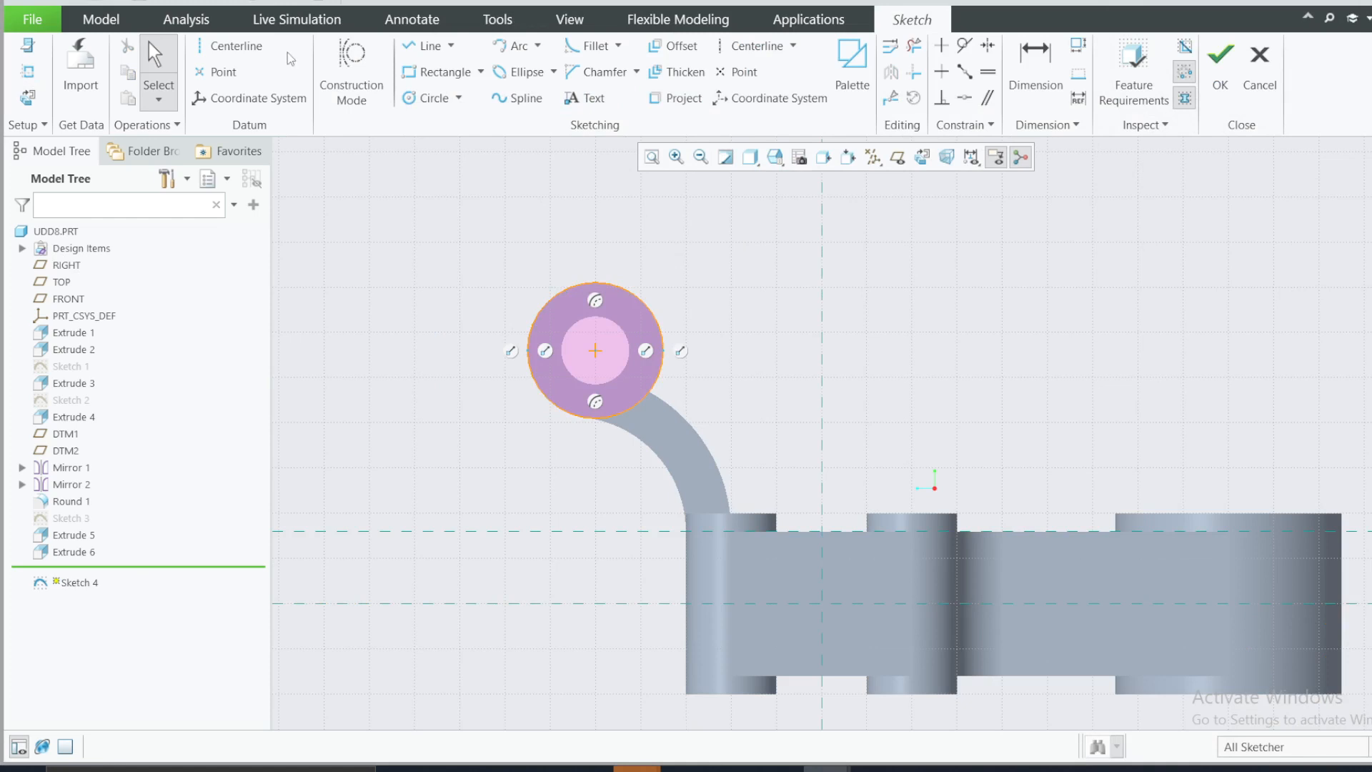
Sketch an arc from the cylinder's outer circle down to the block's top surface and set its radius to 75
click(514, 45)
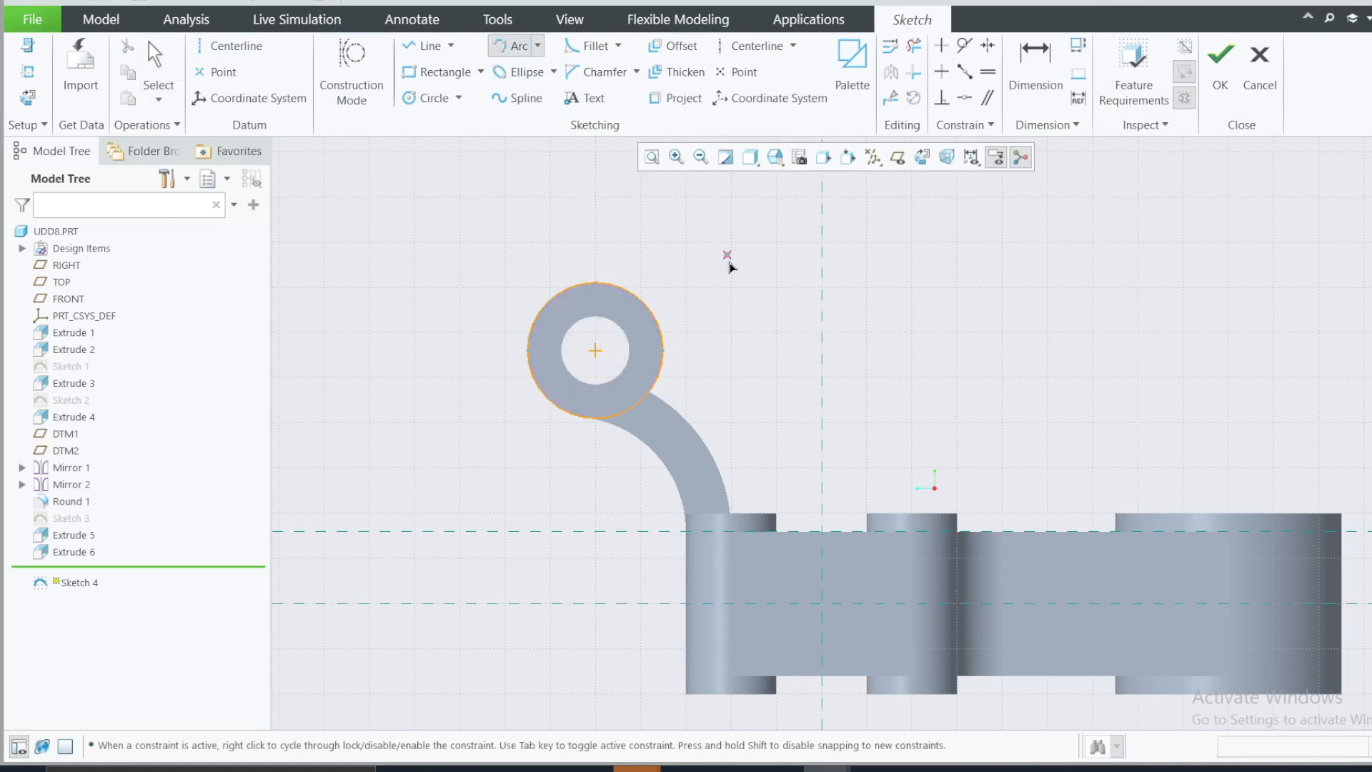
click(651, 312)
click(841, 532)
click(880, 350)
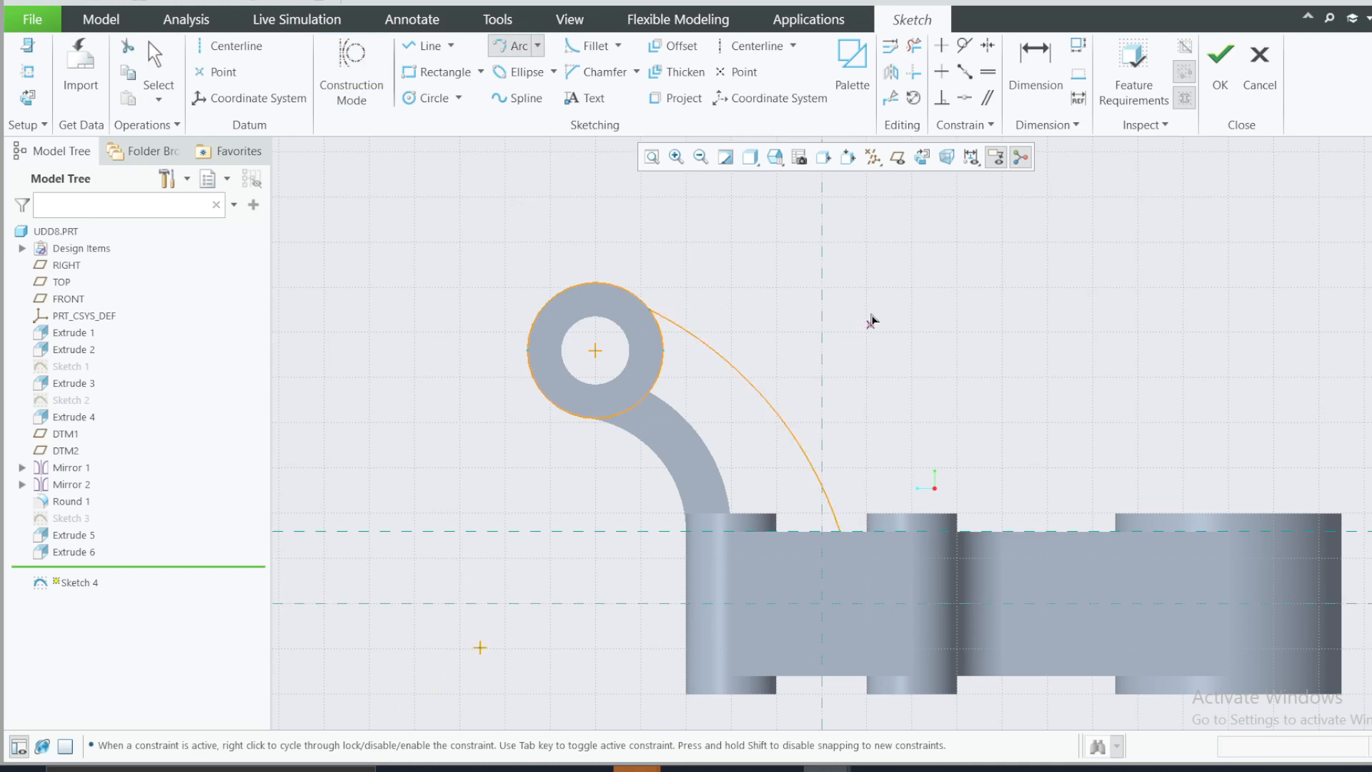
middle_click(869, 294)
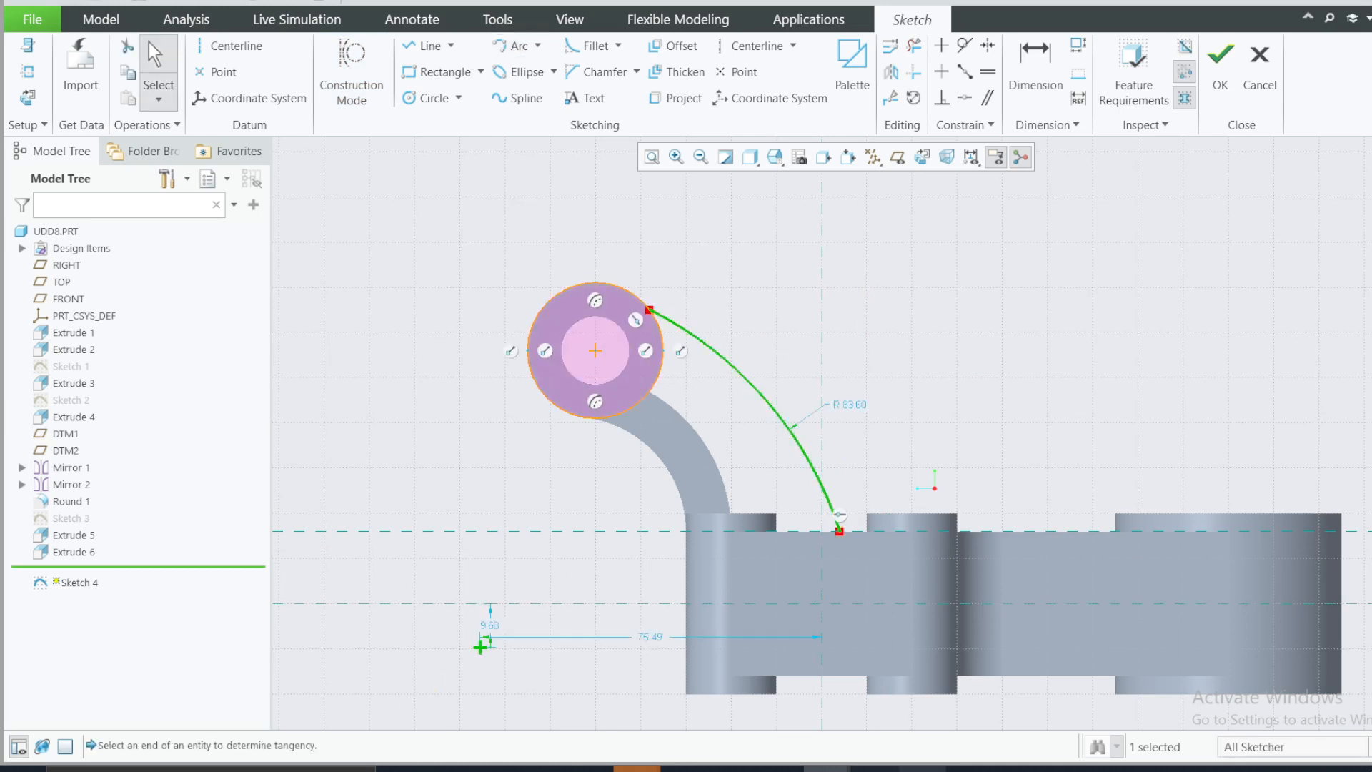
double_click(857, 415)
text(75)
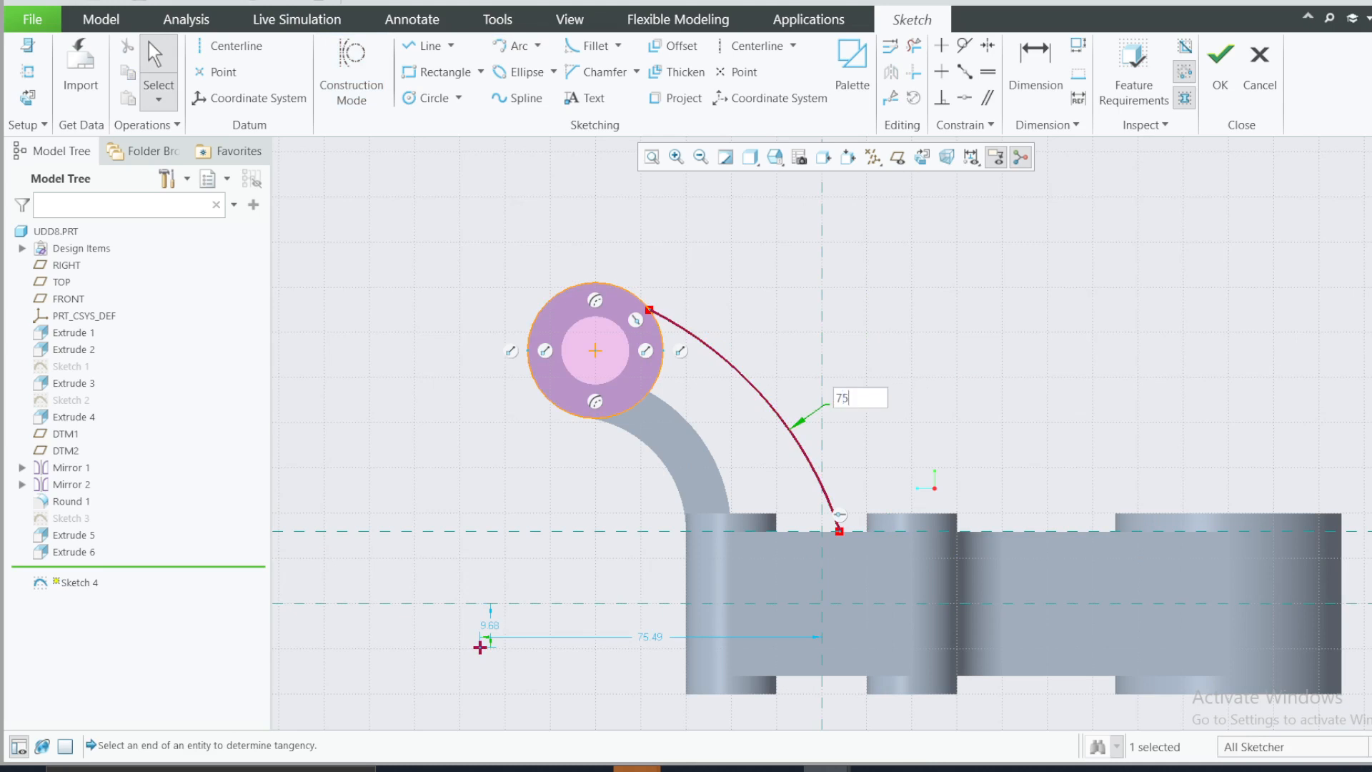
key(Return)
Make the R75 arc tangent to the cylinder's outer circle
click(727, 336)
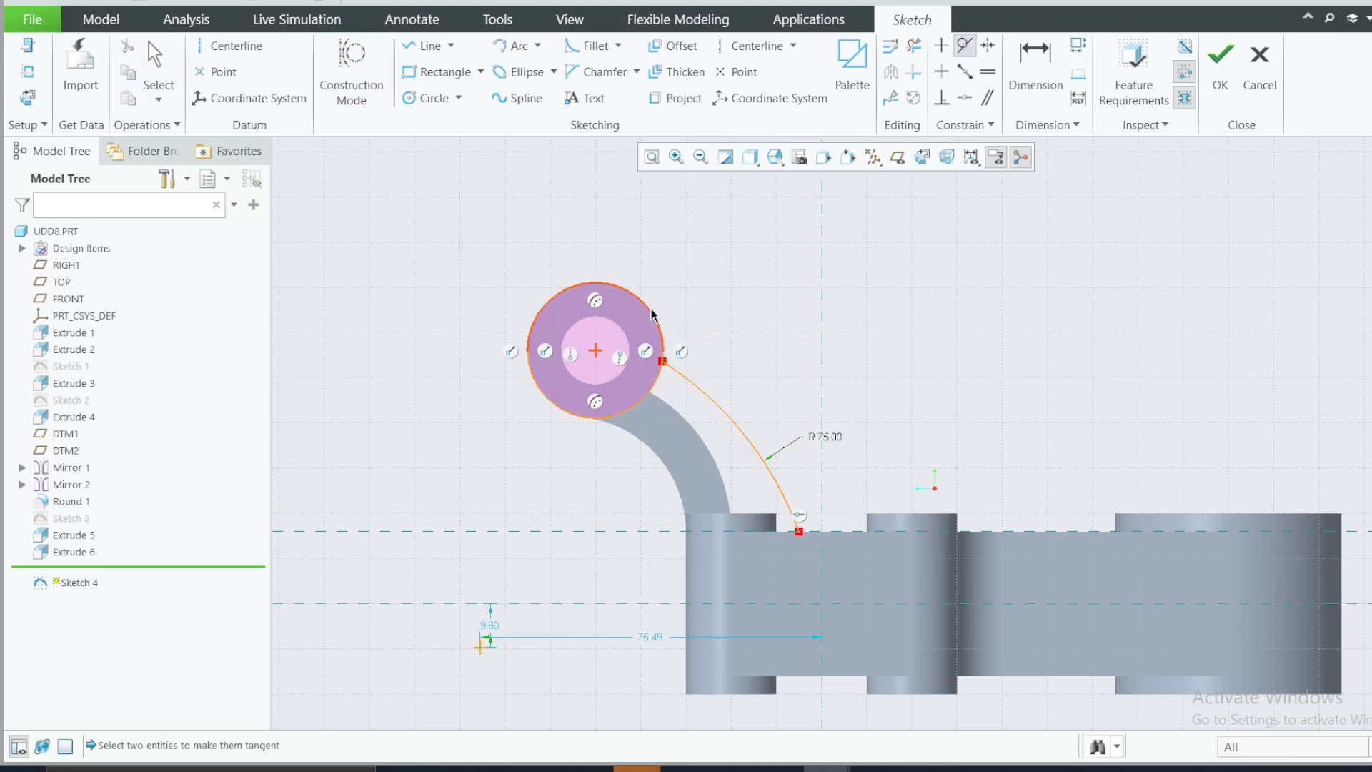
click(662, 332)
click(703, 390)
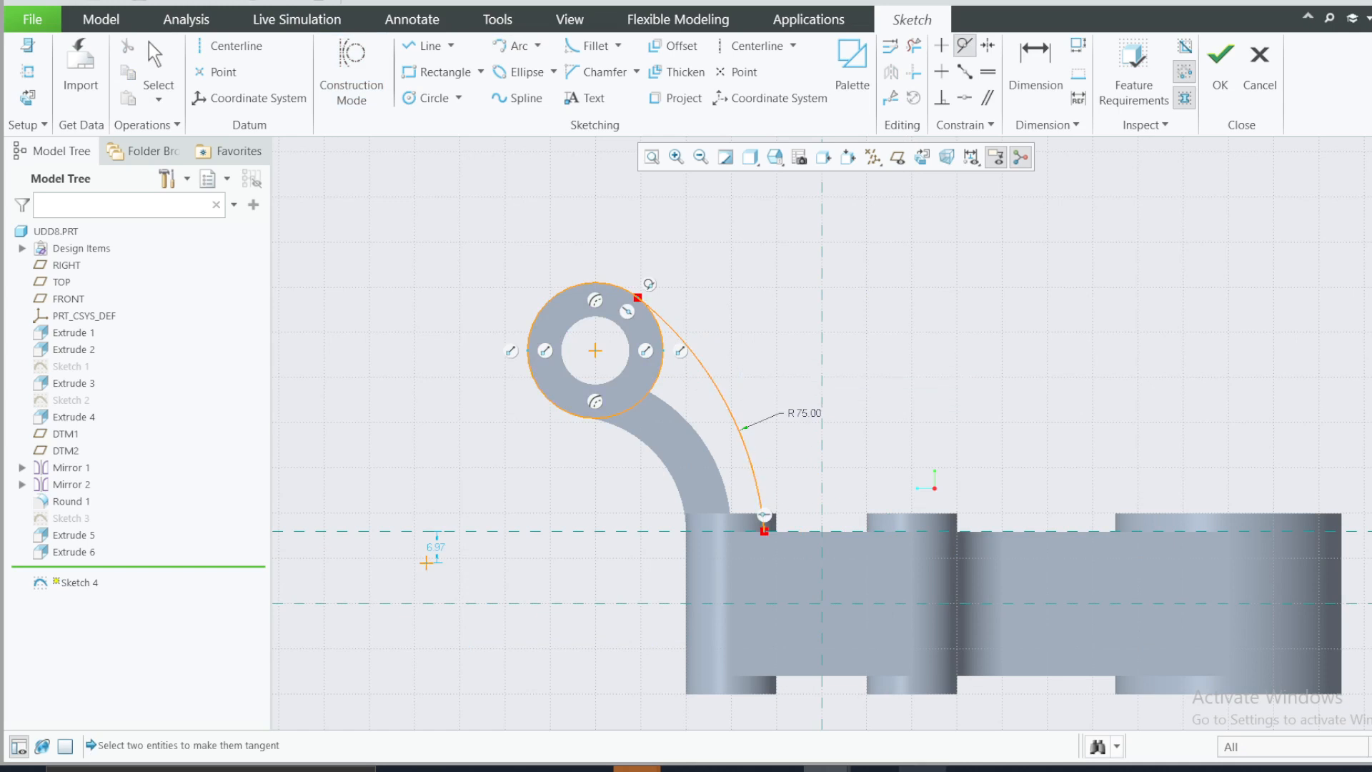
Consult the arm's side view in the reference drawing and add the middle boss's near vertical edge as a sketch reference
click(922, 766)
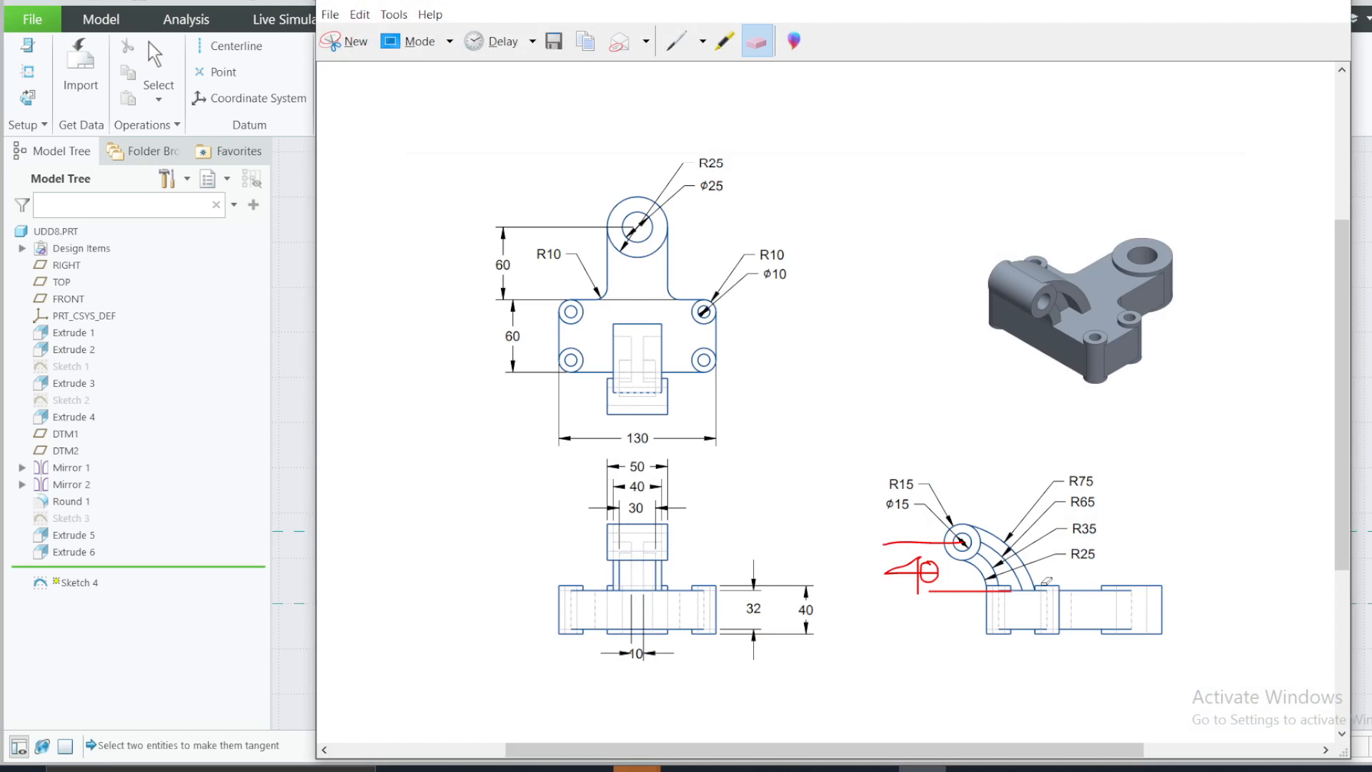
scroll(1038, 586, down, 1)
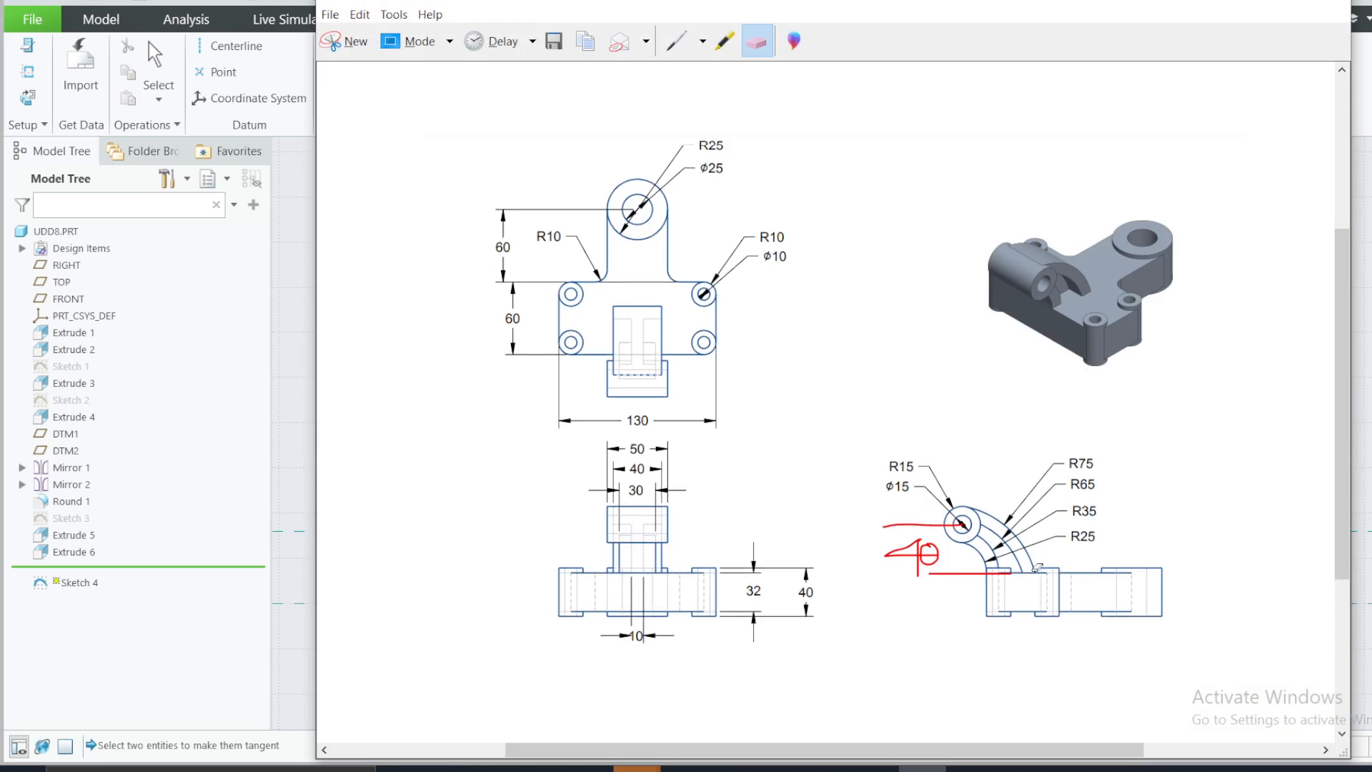
click(1250, 13)
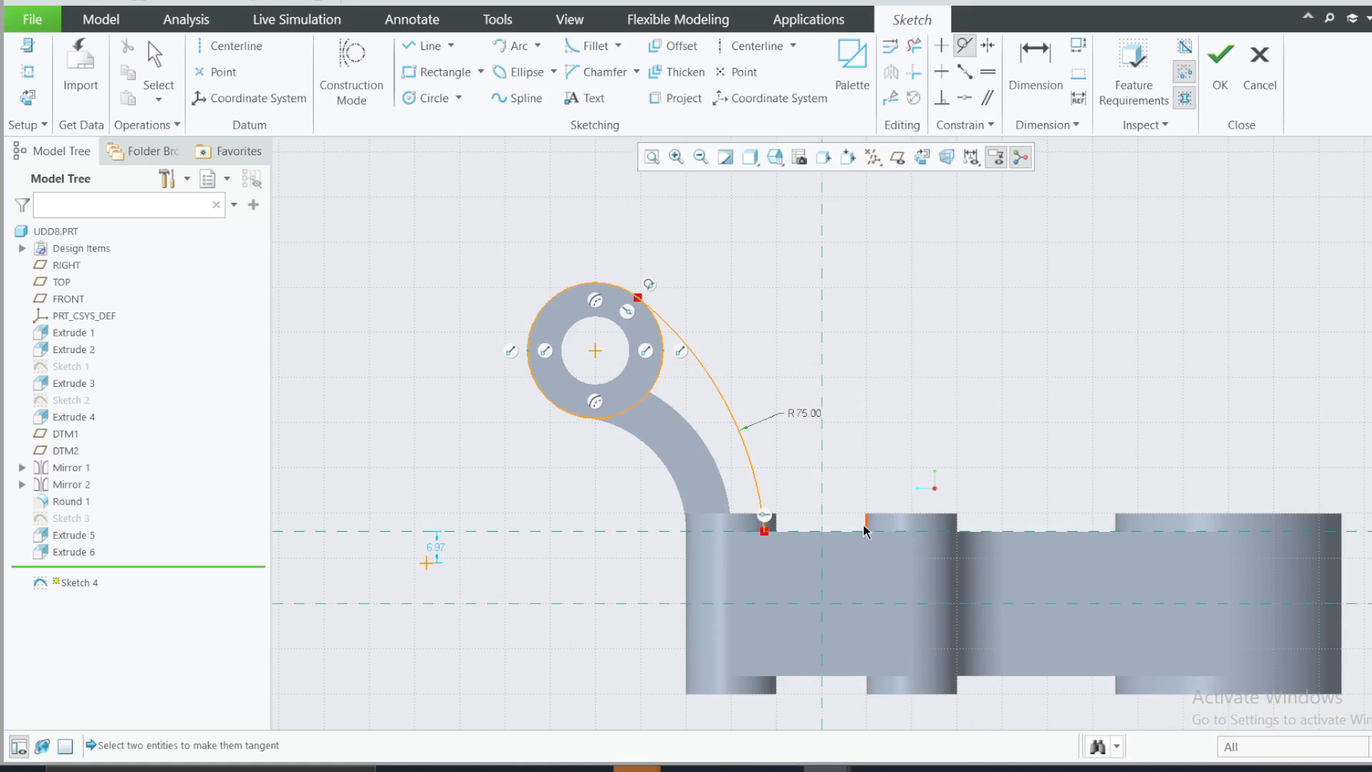
click(27, 72)
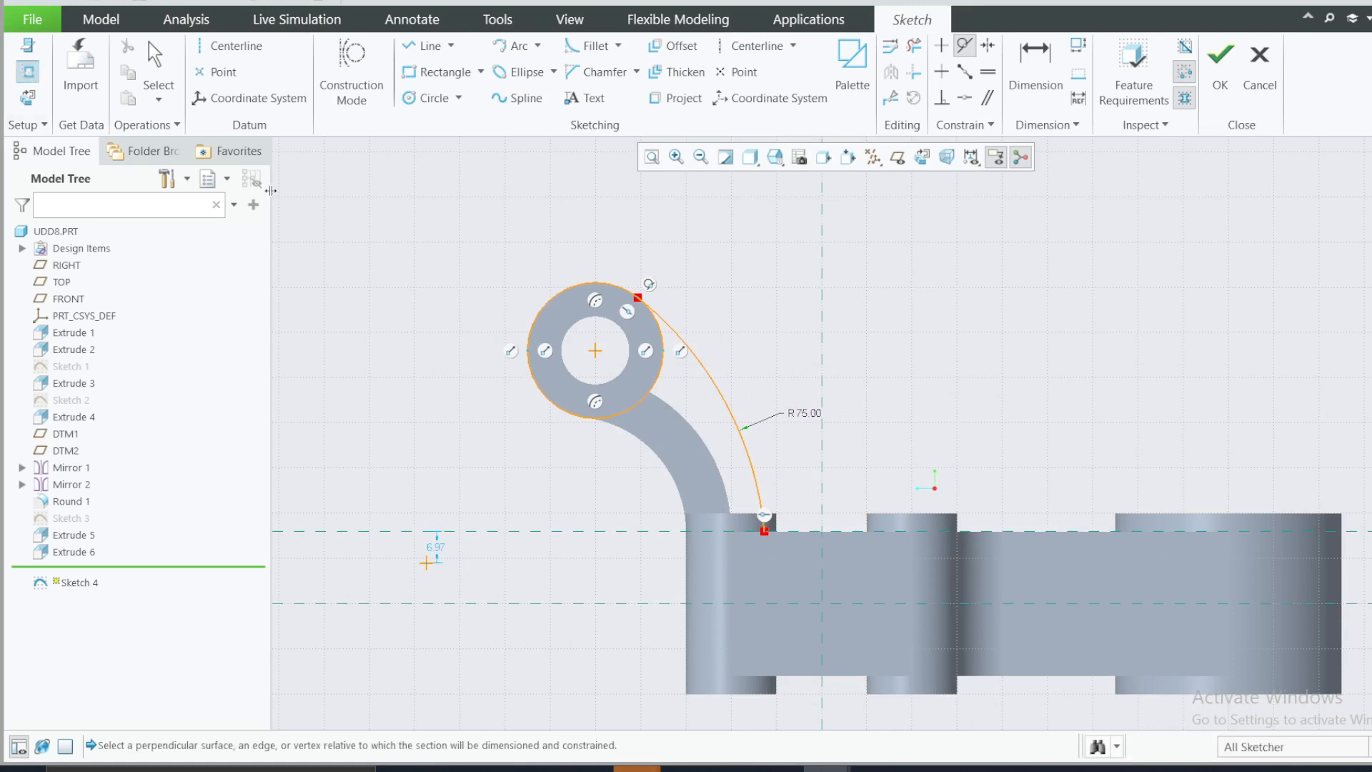
click(867, 527)
click(1364, 271)
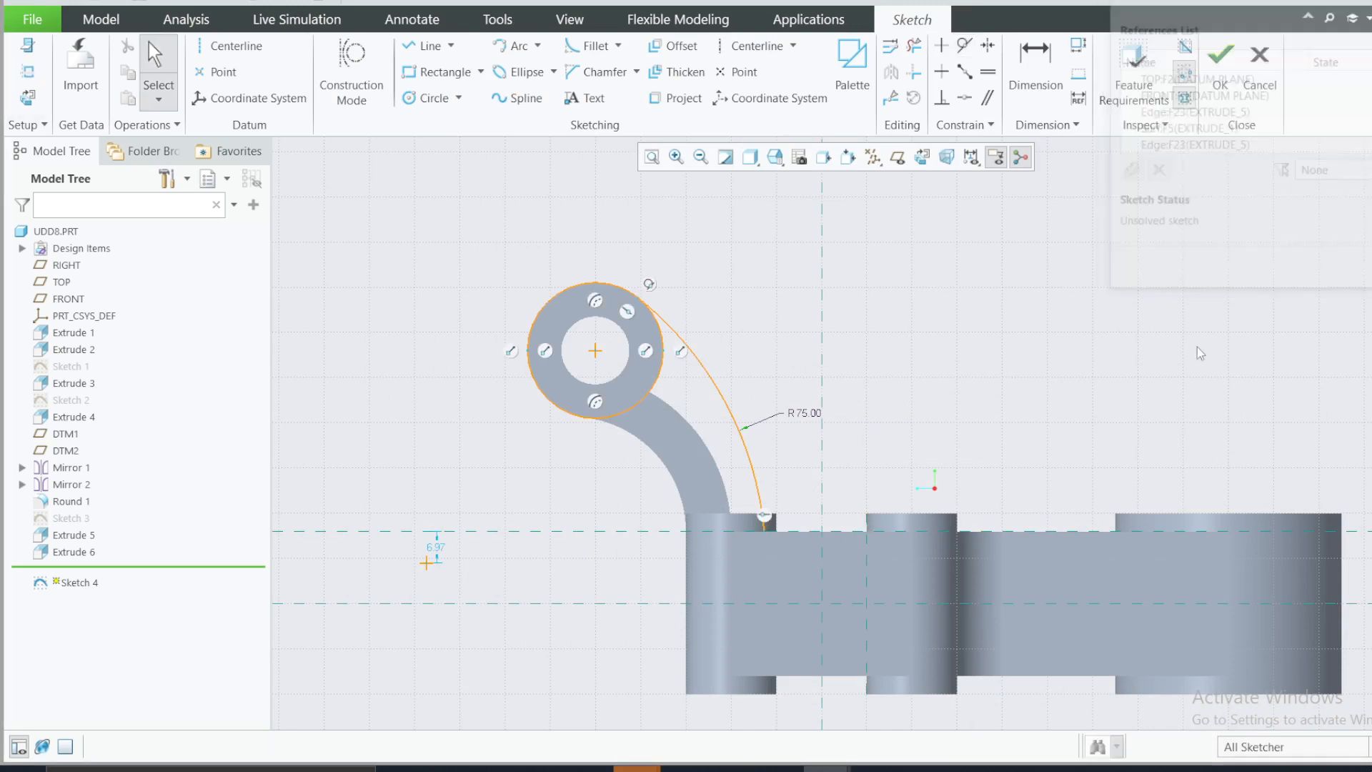
Make the R75 arc's lower endpoint coincident with the middle boss's vertical edge reference
click(965, 97)
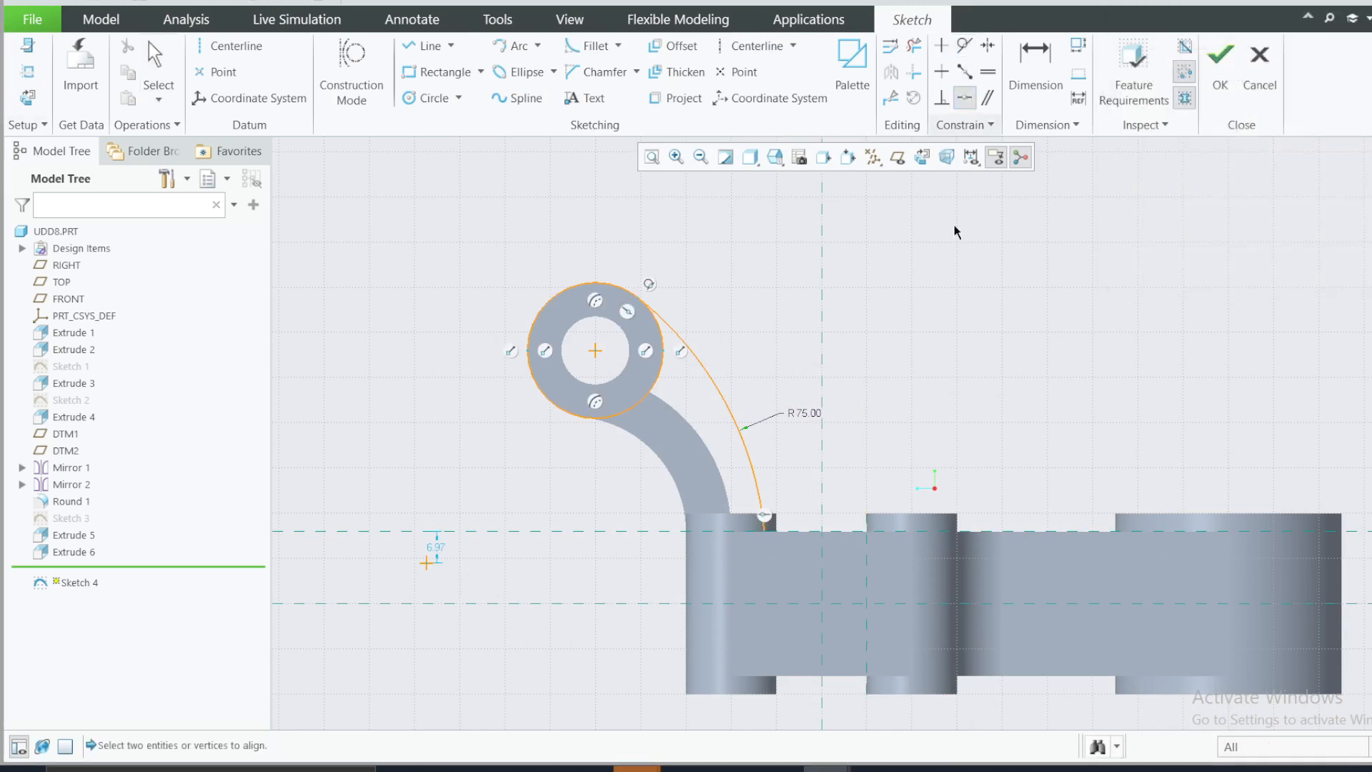
click(762, 526)
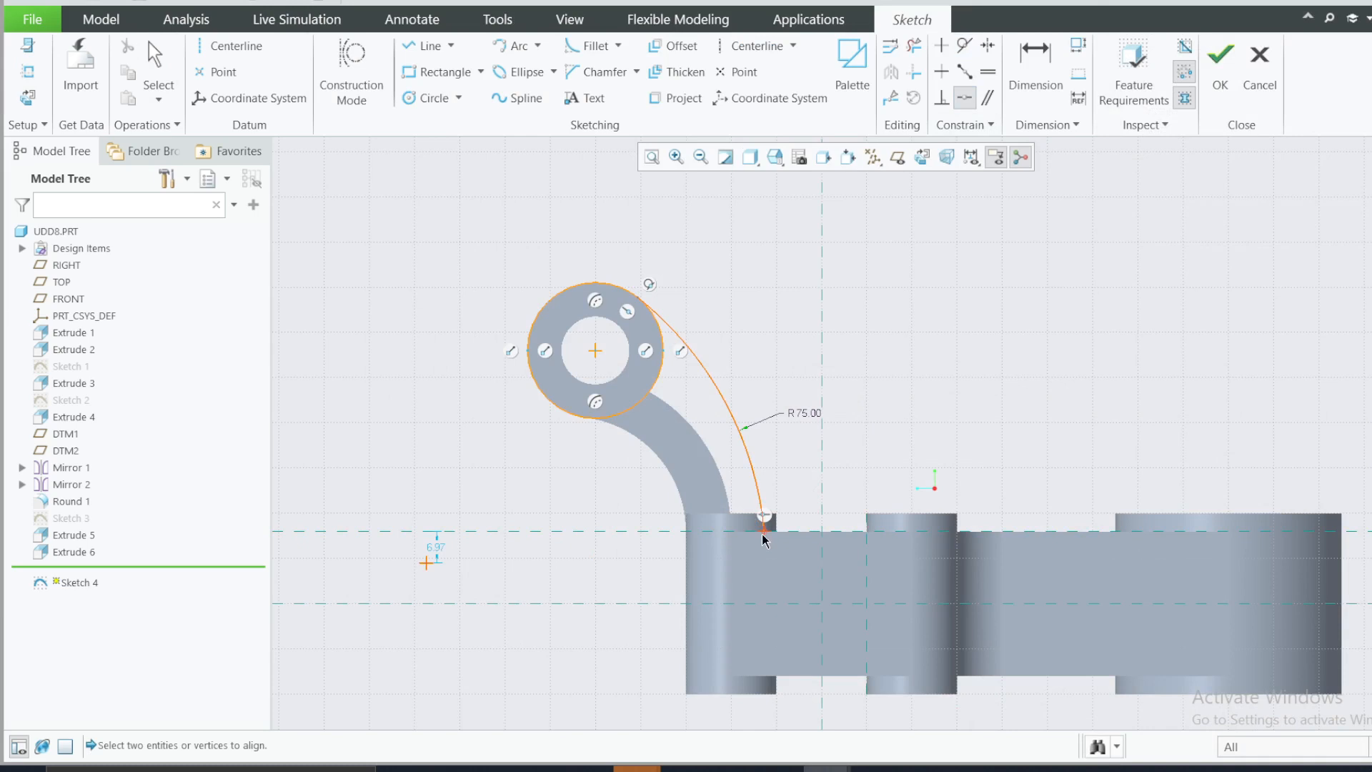
click(867, 556)
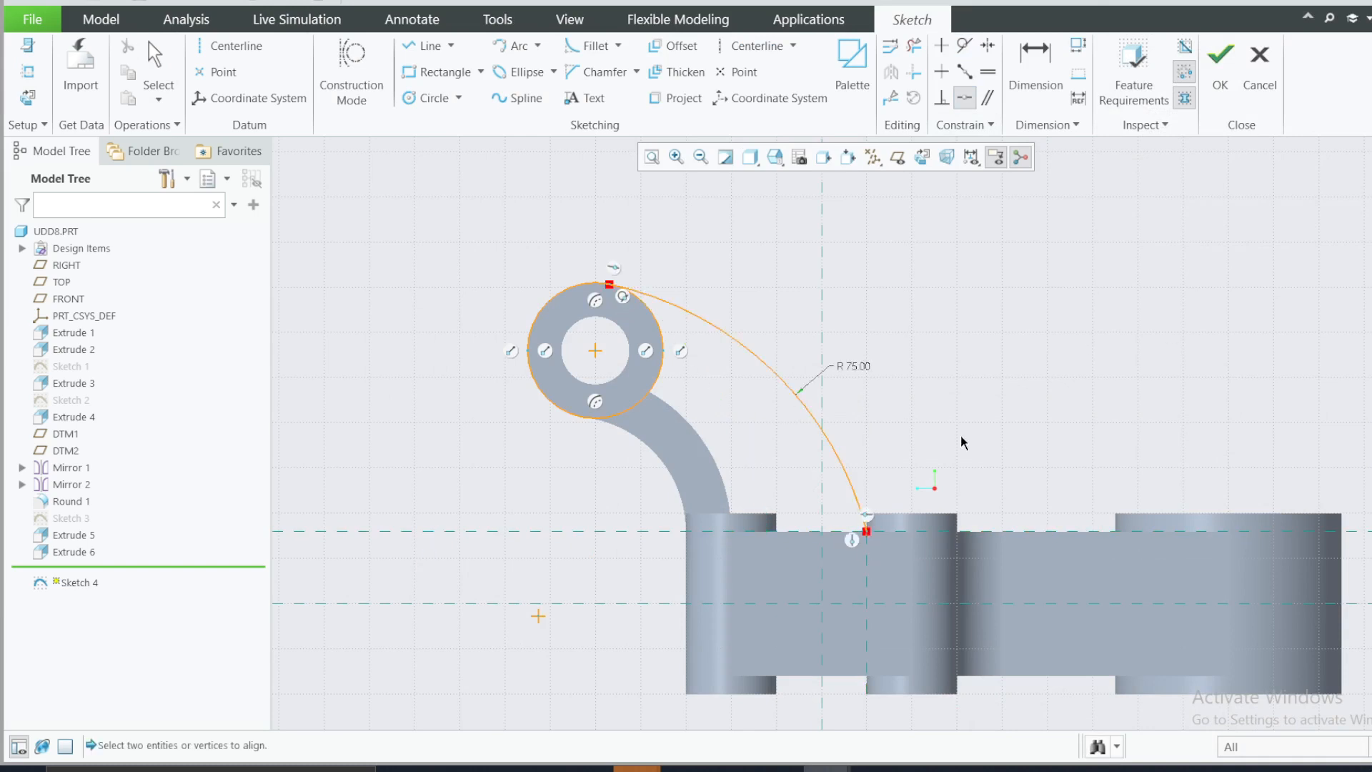
Offset the R75 arc by -10 to create the arm's inner arc
click(697, 47)
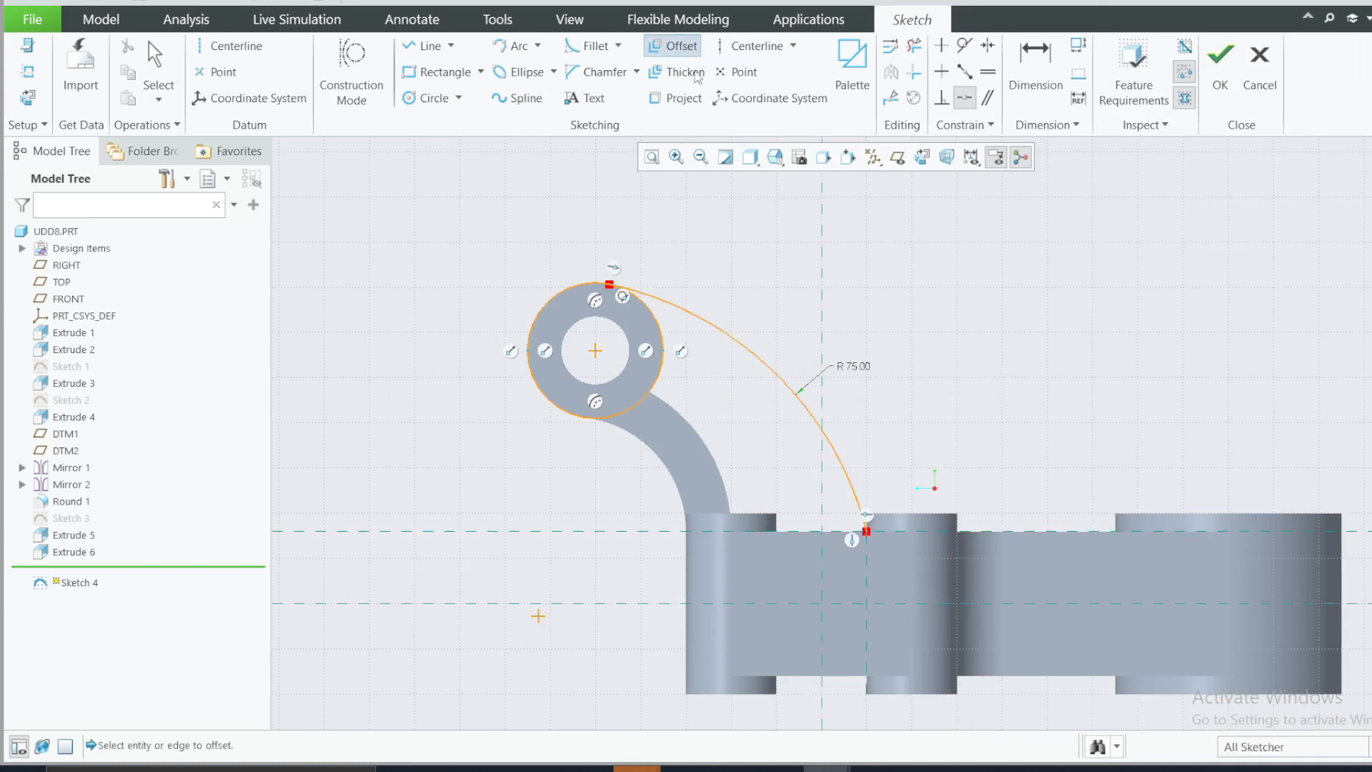
click(778, 366)
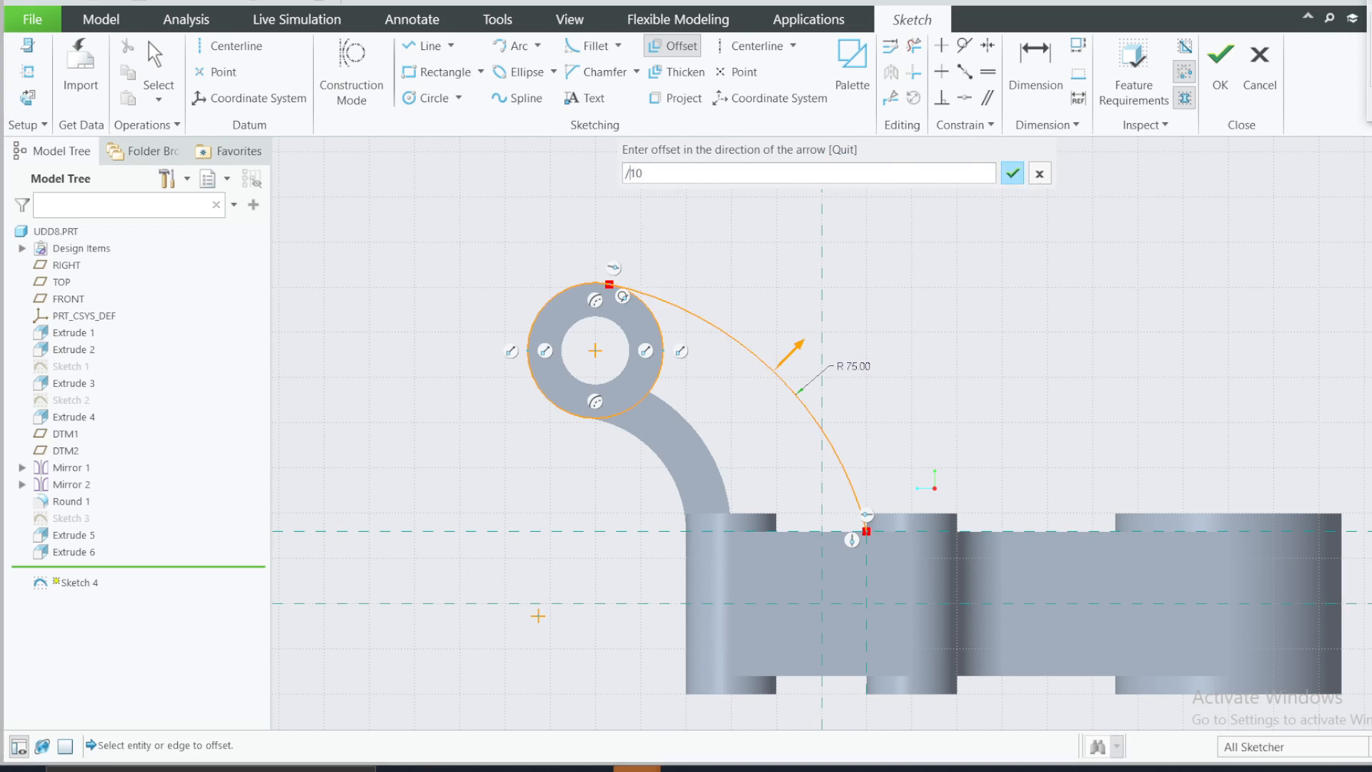
click(1340, 768)
click(1301, 685)
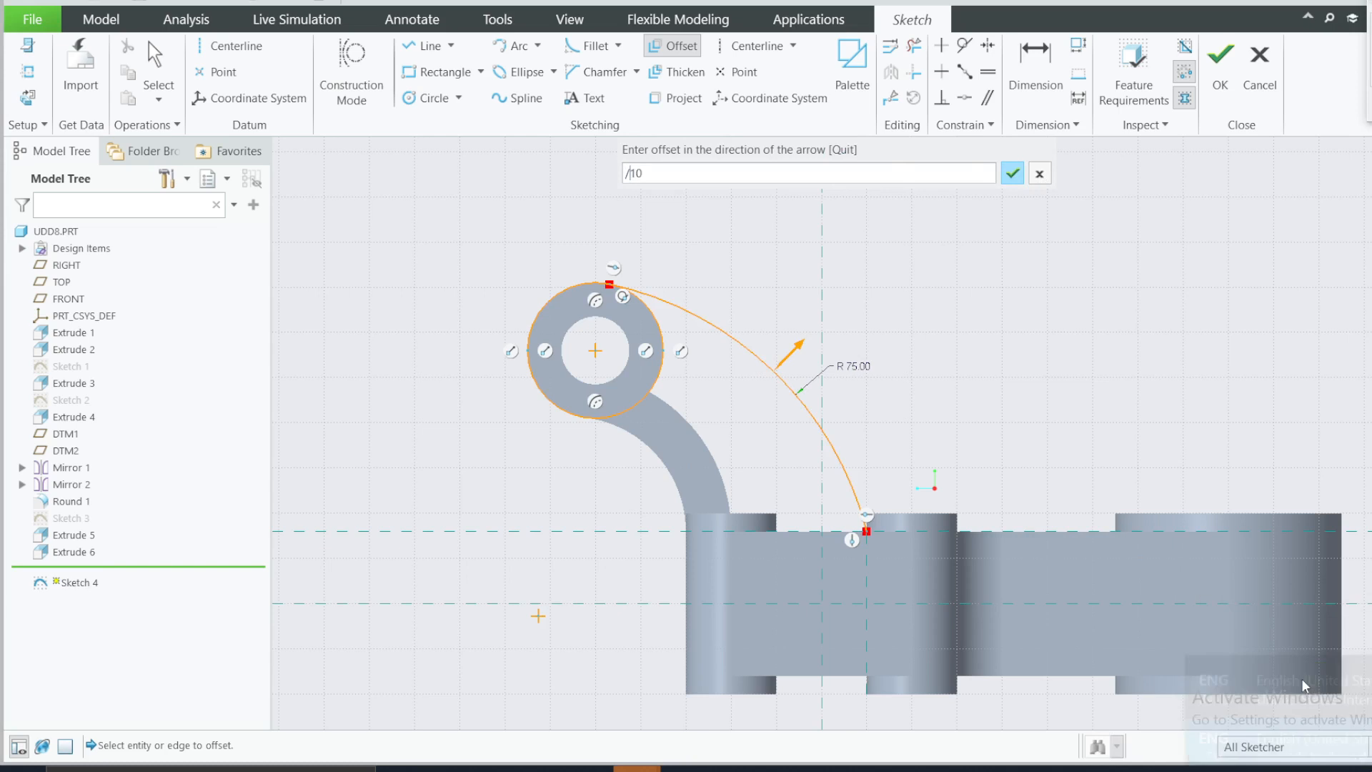
text(-)
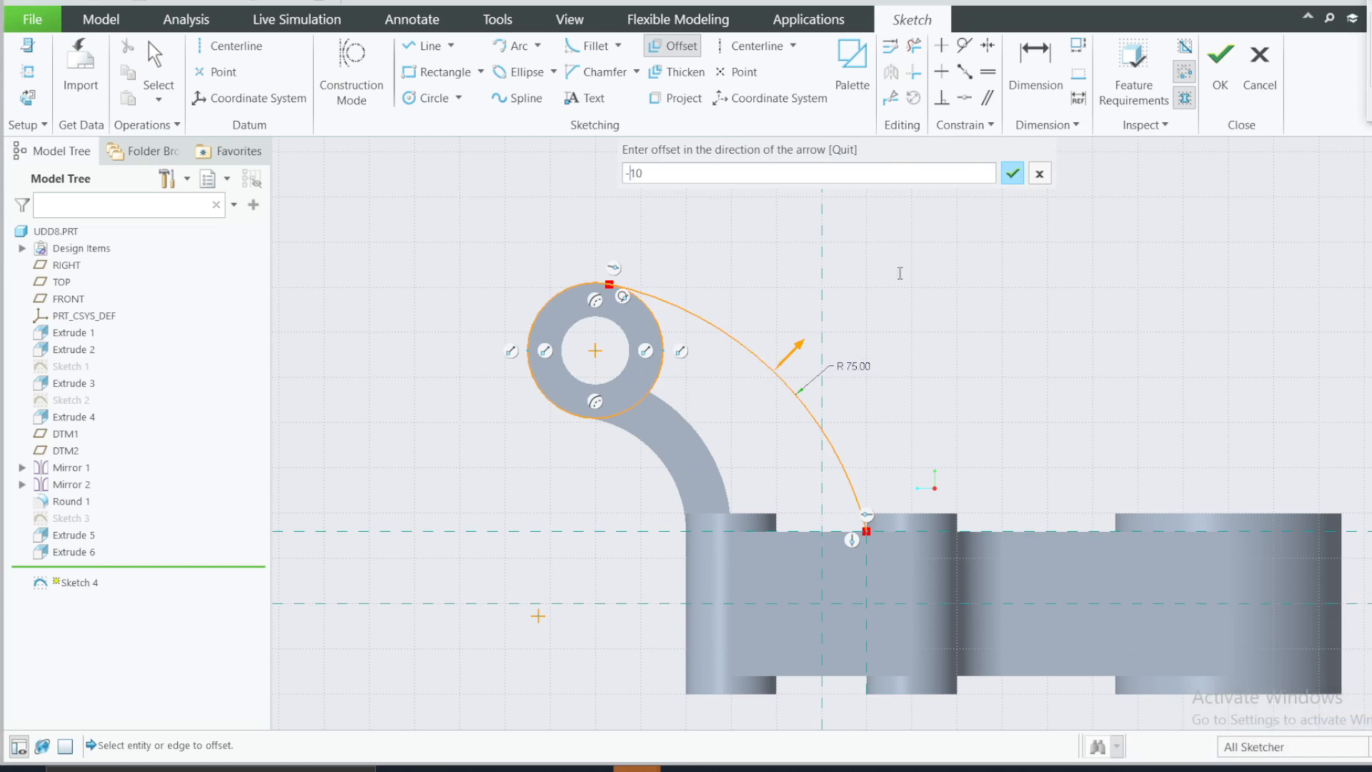
click(1018, 174)
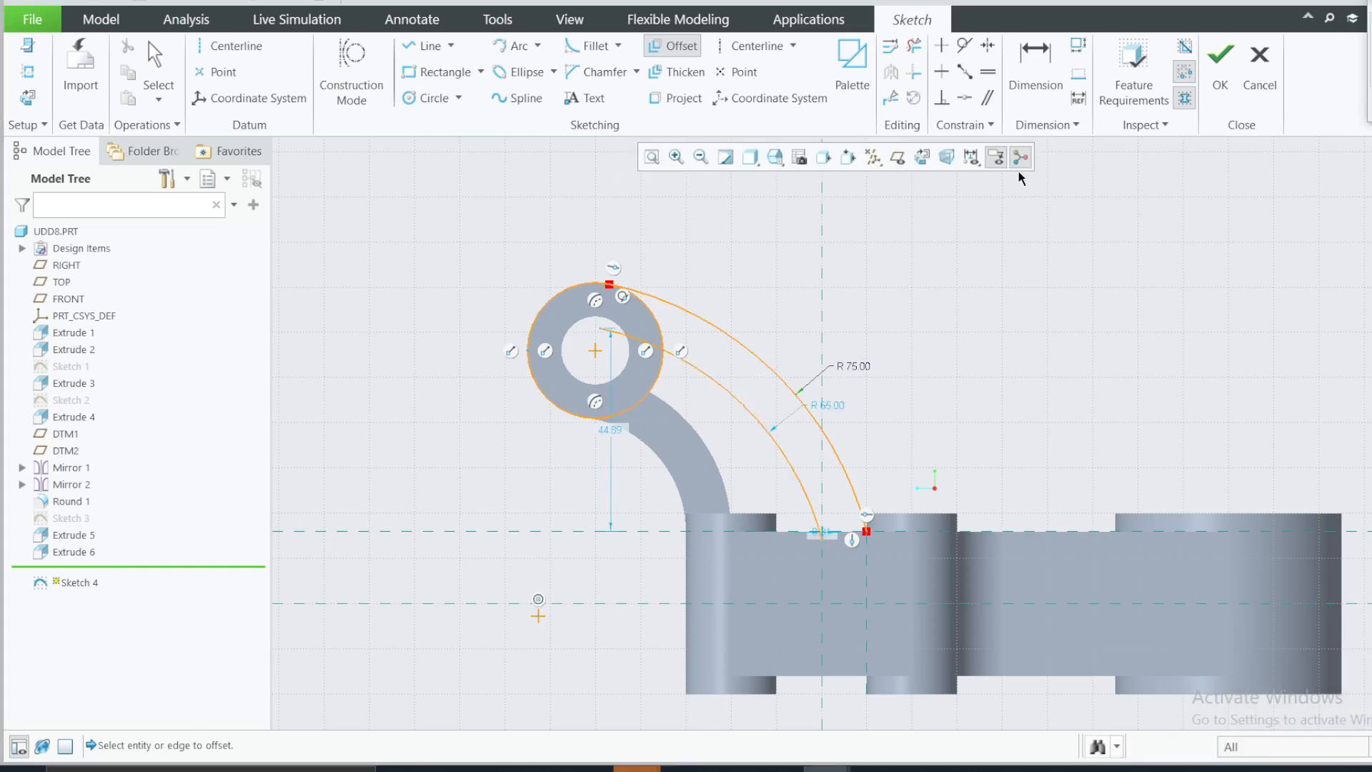
Draw a horizontal line along the block's top surface connecting the lower ends of the two arcs
scroll(831, 550, down, 4)
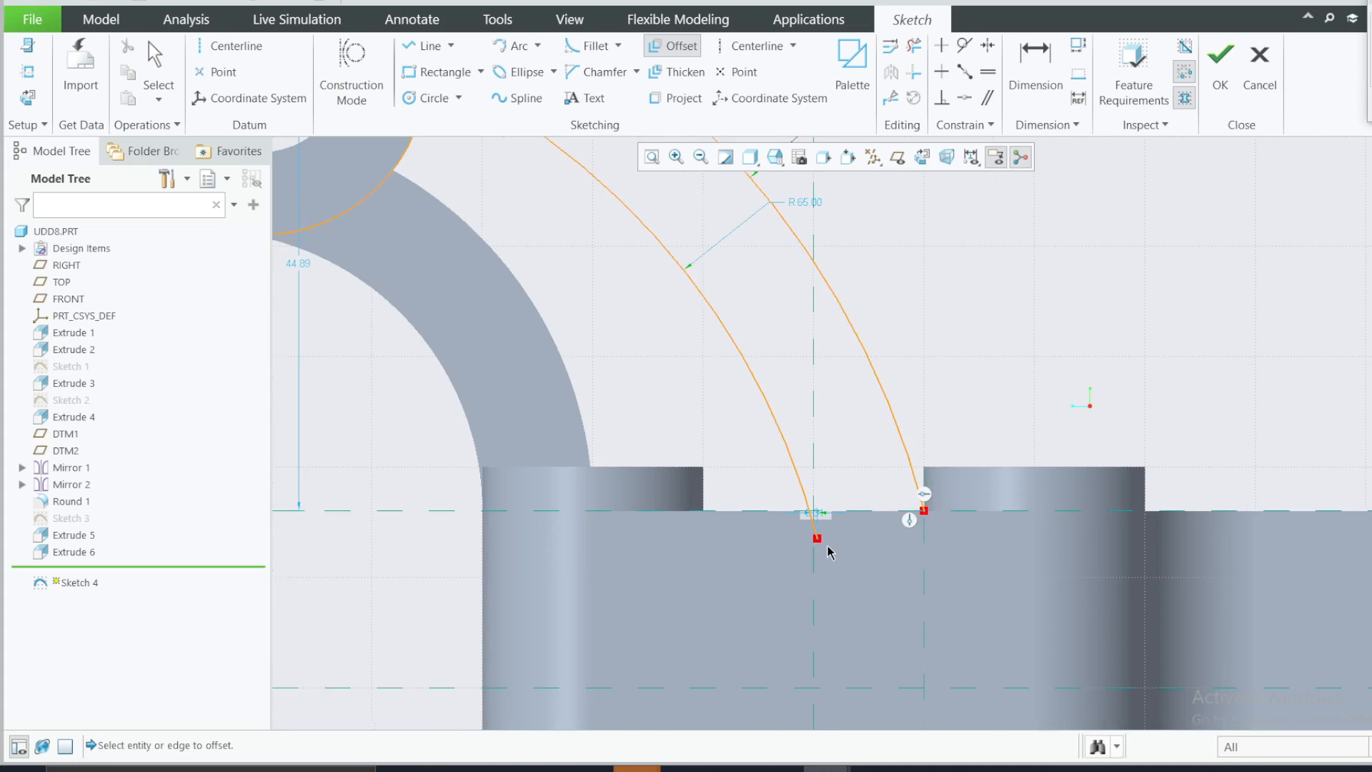
click(428, 46)
scroll(878, 519, down, 3)
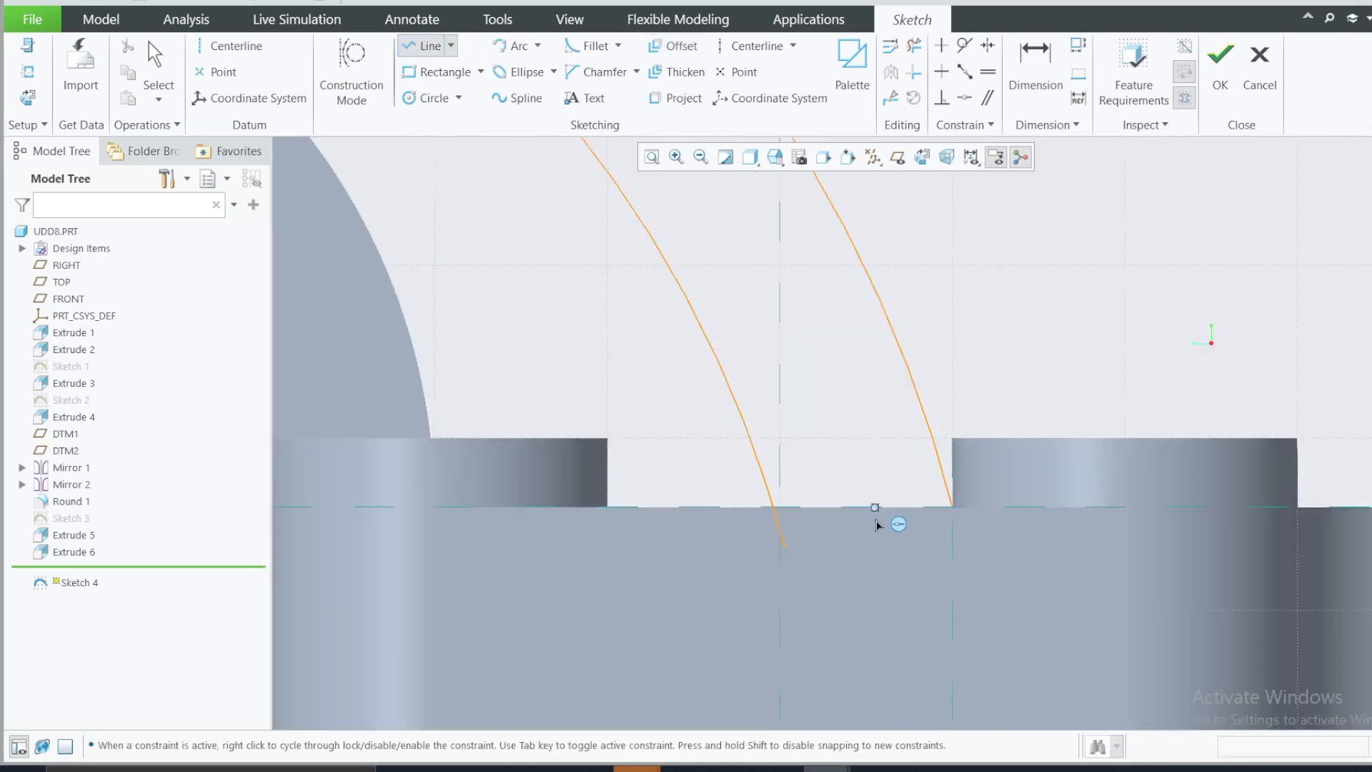
click(971, 505)
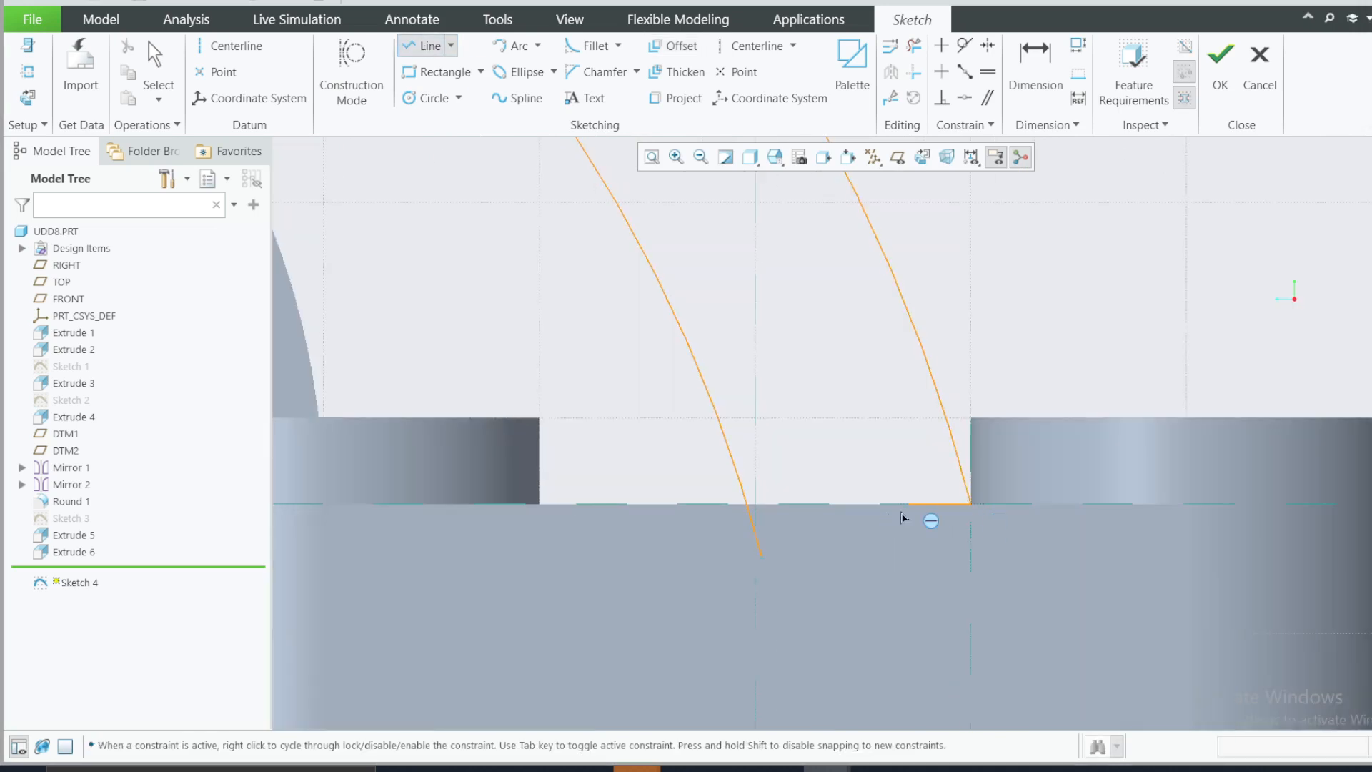
click(747, 505)
middle_click(812, 374)
Trim the inner arc's tail that extends below the horizontal closing line
click(914, 46)
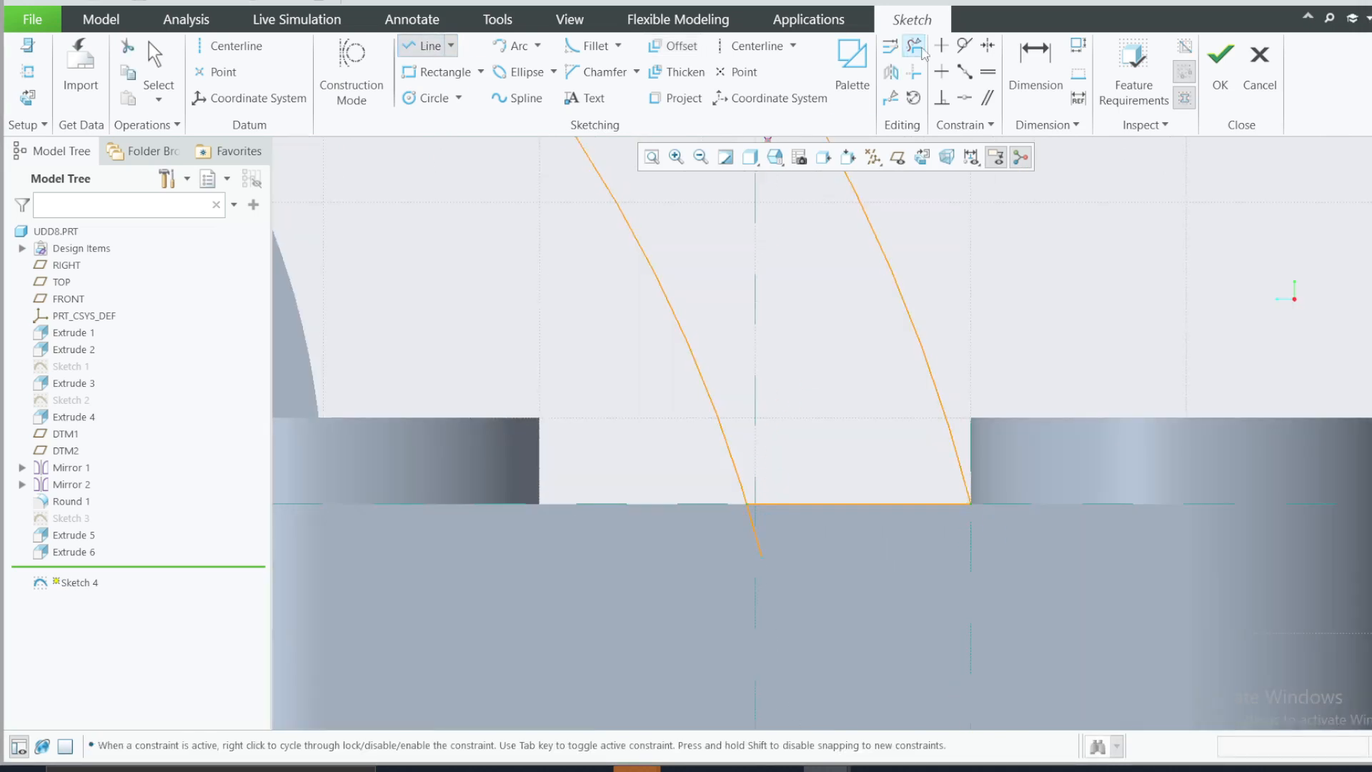
drag(727, 549, 768, 544)
scroll(797, 517, up, 3)
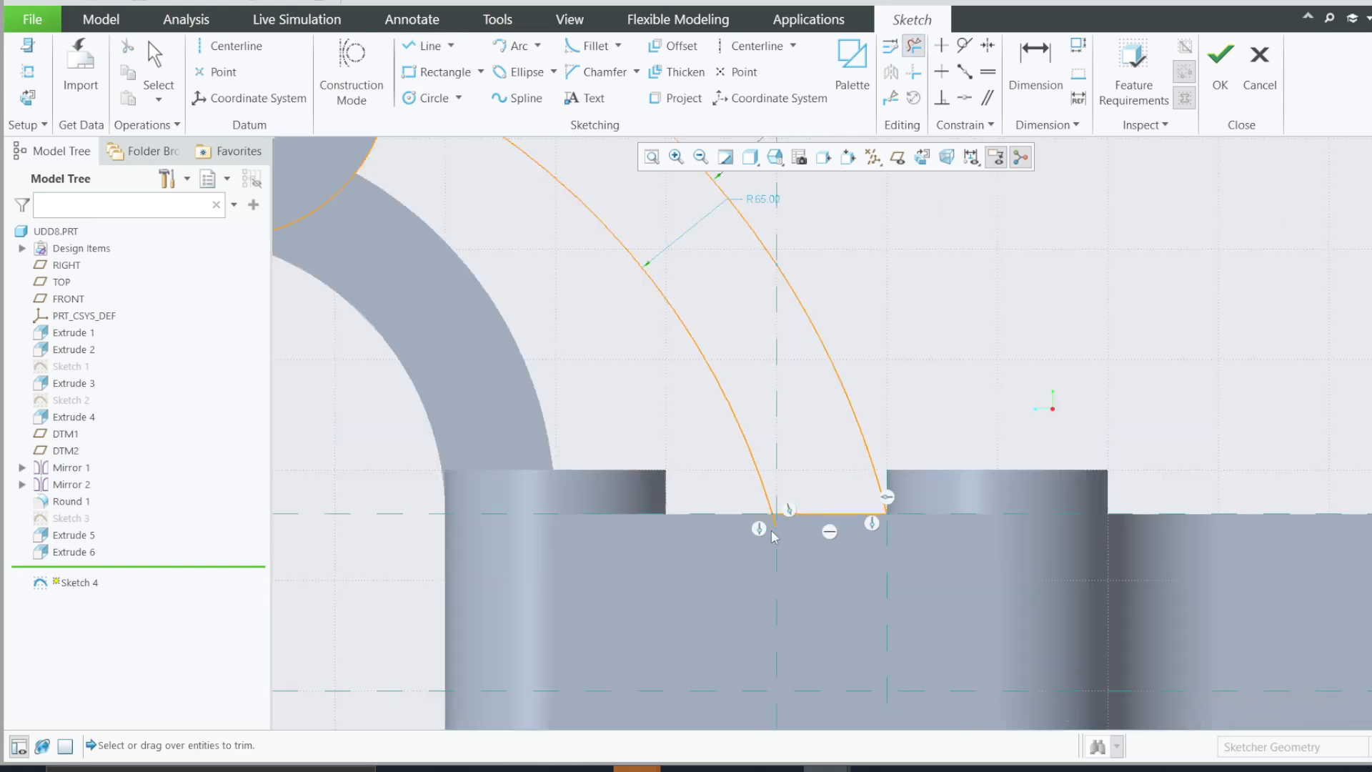
scroll(723, 517, down, 4)
scroll(825, 504, up, 4)
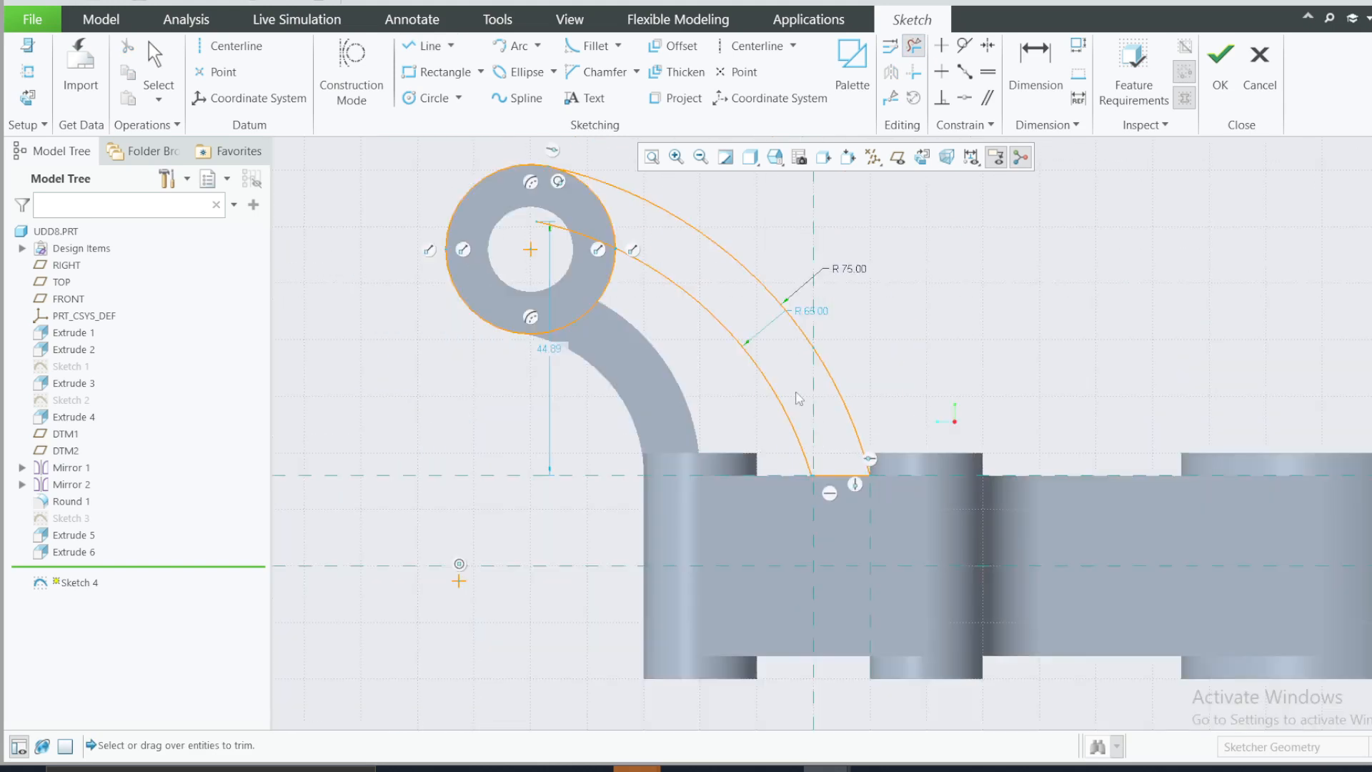
Trim the inner arc inside the cylinder and the circle portions outside the arm profile, and finish the sketch
scroll(572, 209, down, 4)
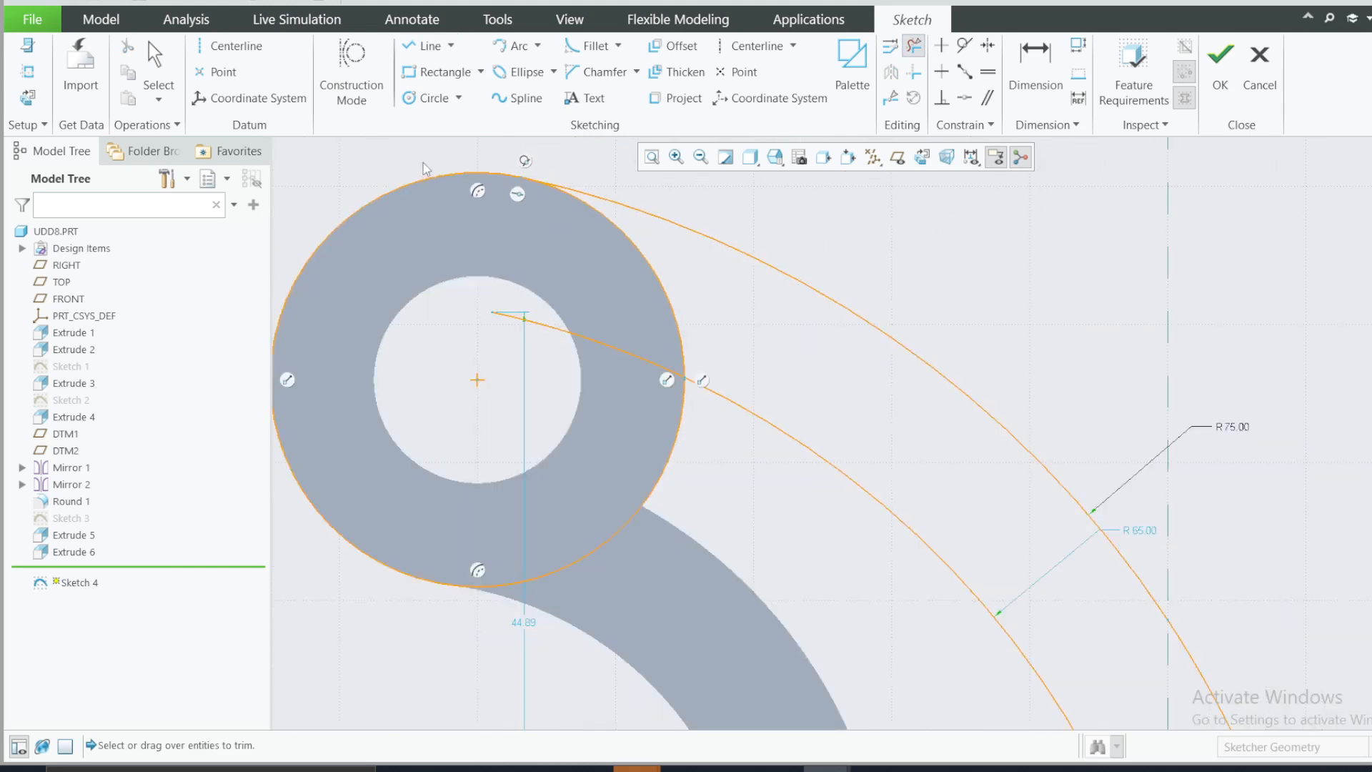
mouse_move(426, 169)
mouse_down()
mouse_move(528, 516)
mouse_move(361, 622)
mouse_move(600, 513)
mouse_move(568, 424)
mouse_move(670, 363)
mouse_up()
scroll(502, 314, up, 3)
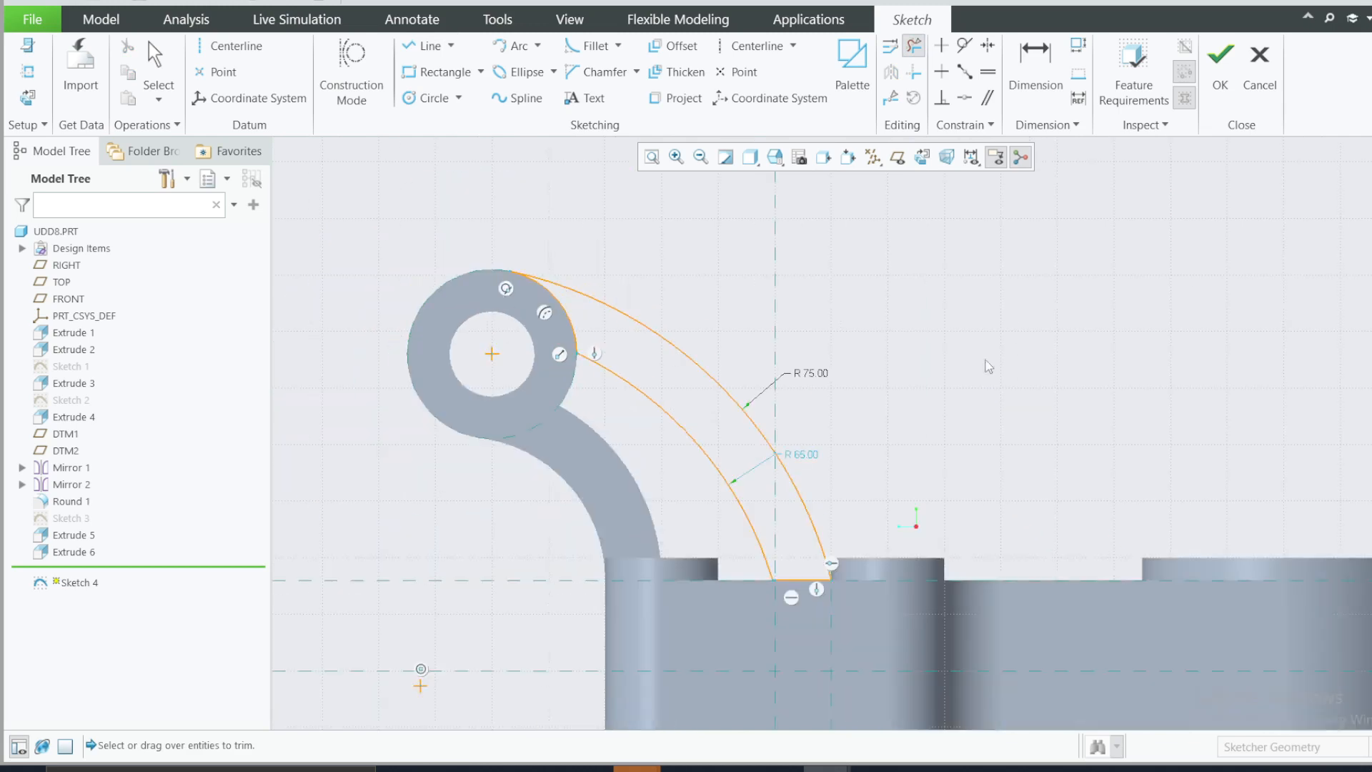
click(1220, 64)
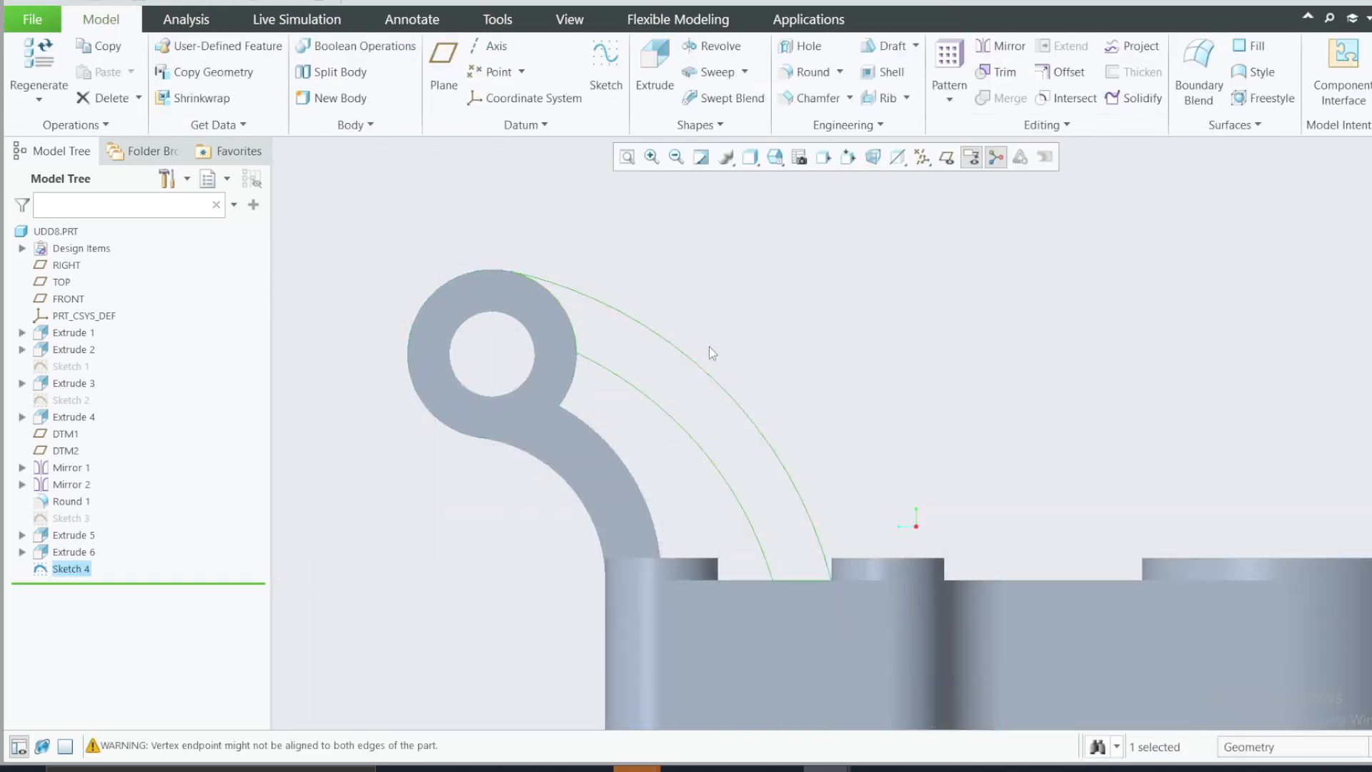
click(655, 74)
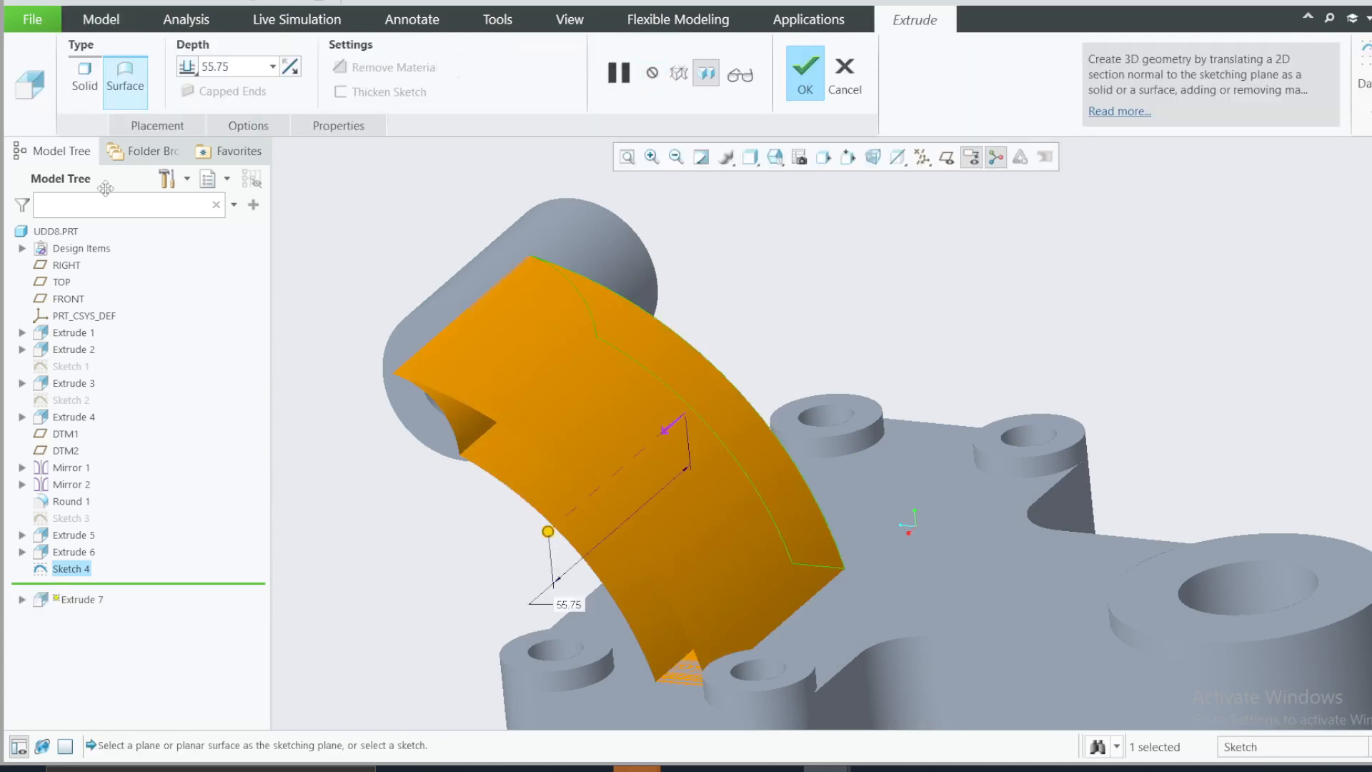
click(85, 84)
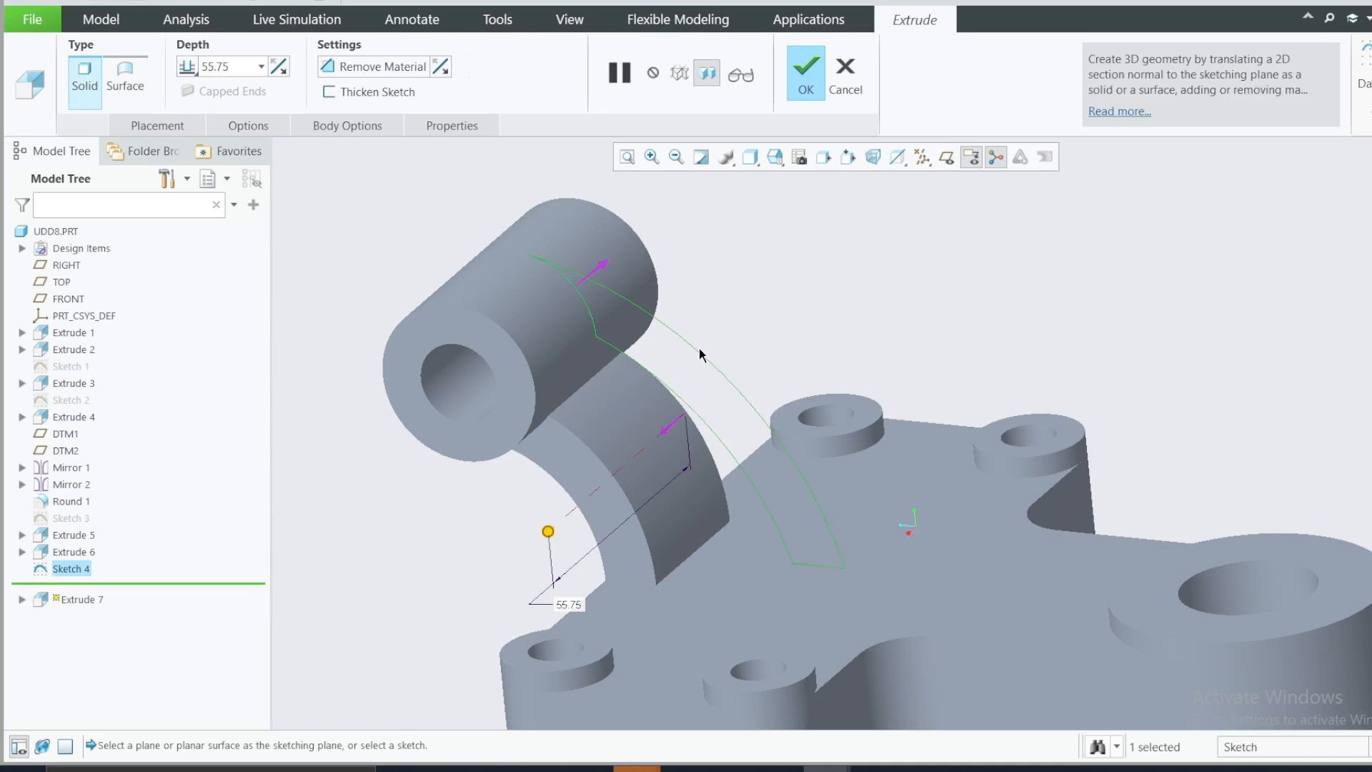
click(844, 72)
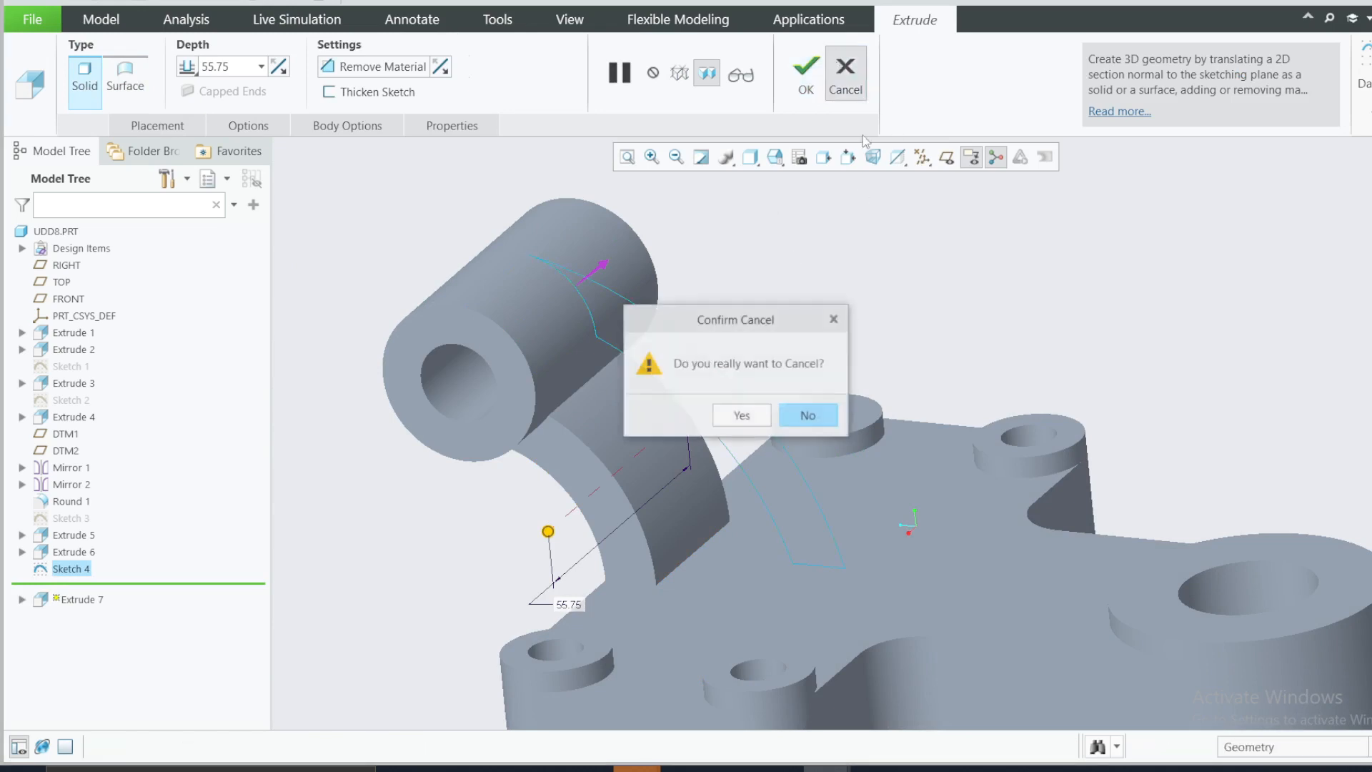
click(743, 416)
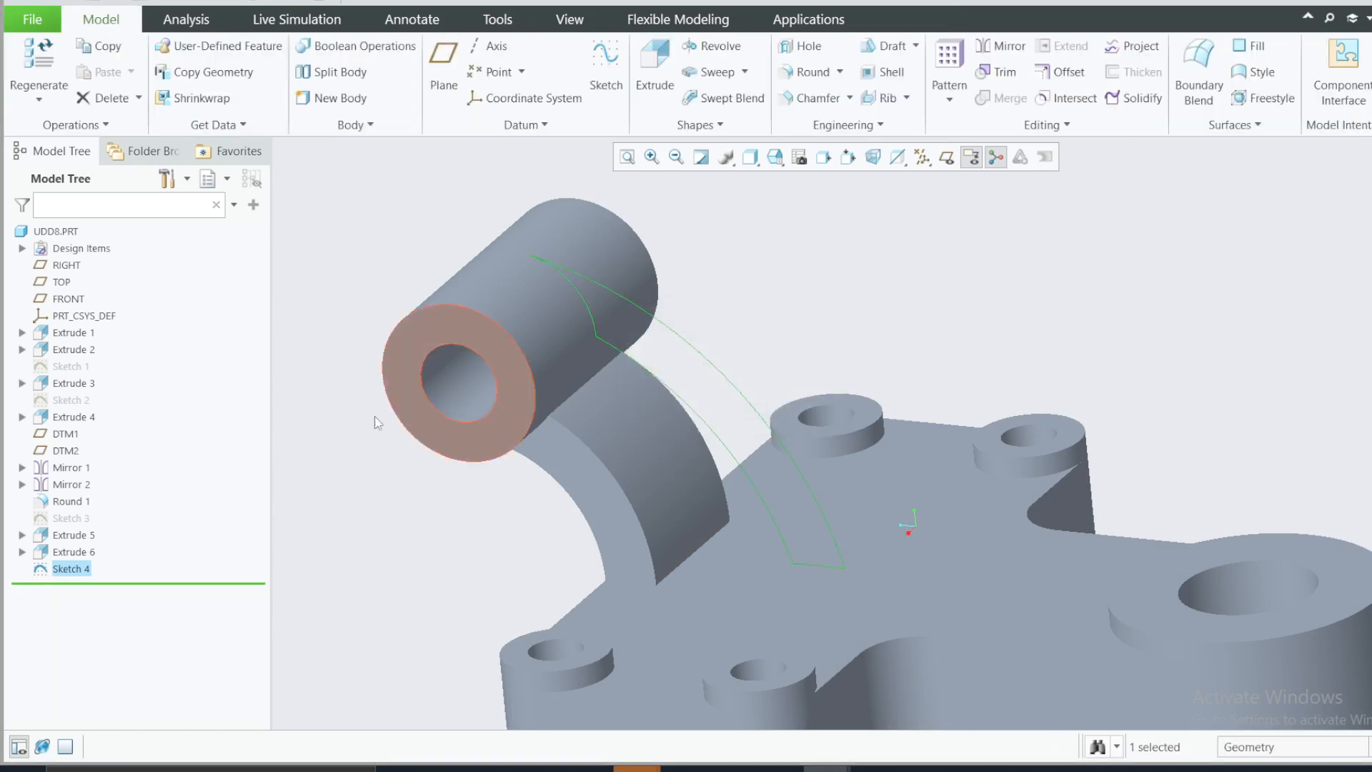
Reopen Sketch 4 for editing, orient it to the sketch plane, and inspect where the inner arc meets the circle
right_click(66, 570)
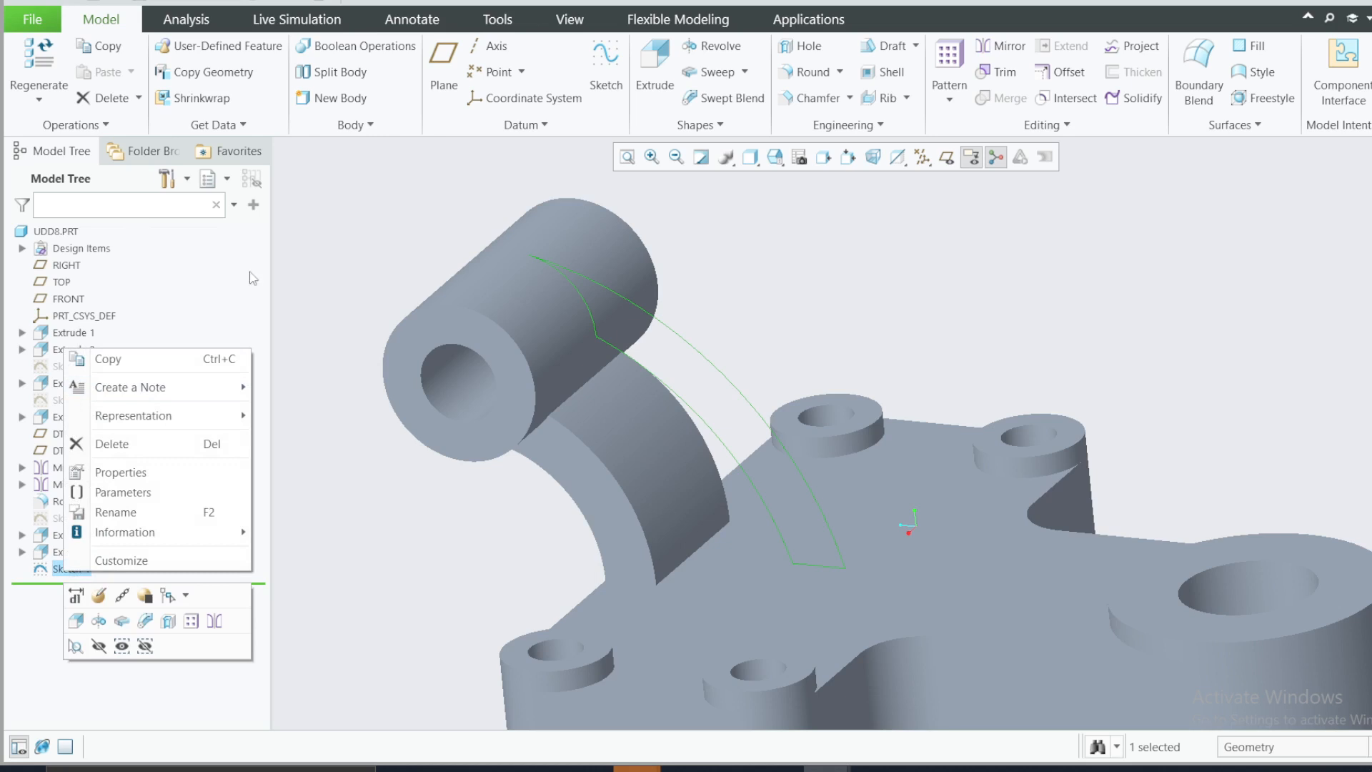
click(99, 596)
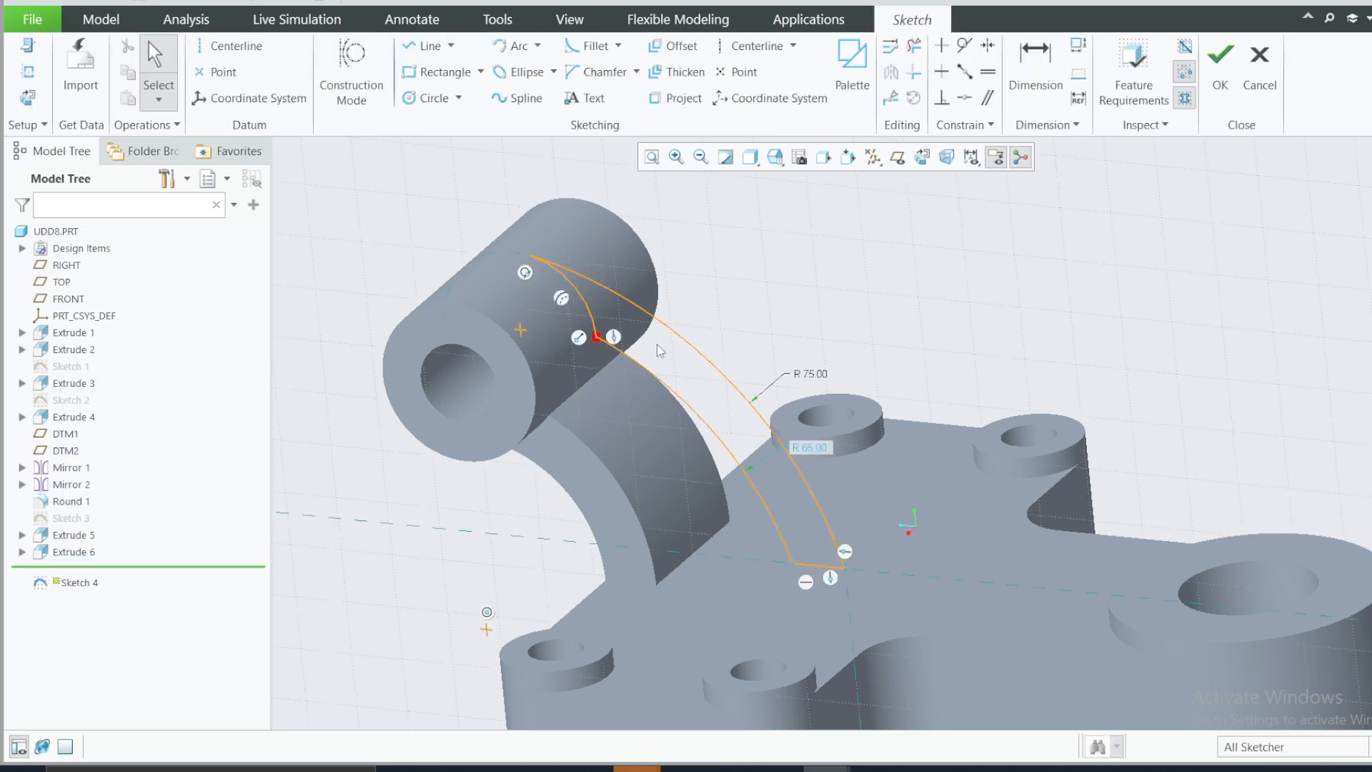
click(27, 97)
scroll(576, 315, up, 10)
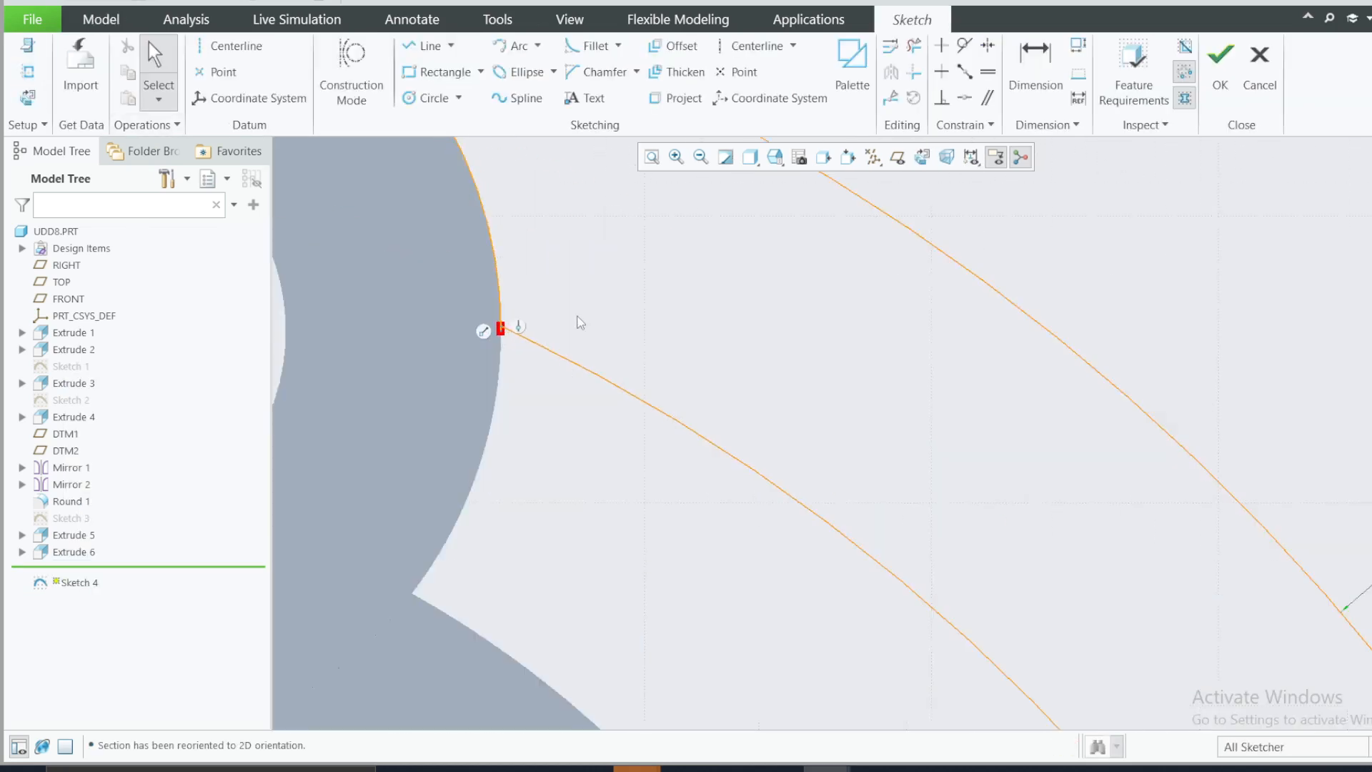
Trim the short circle segment extending past the inner arc's end on the cylinder and finish Sketch 4
scroll(599, 334, up, 2)
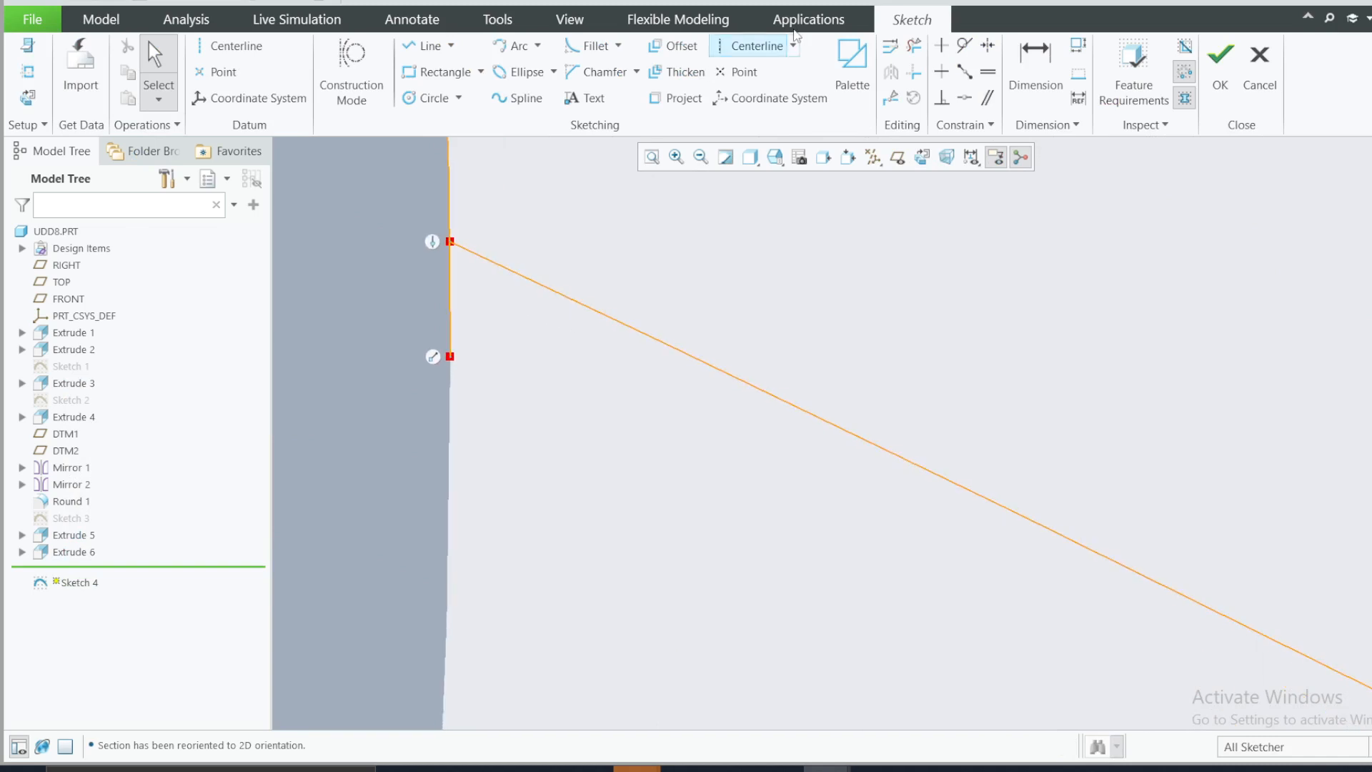
click(914, 45)
scroll(1218, 136, down, 5)
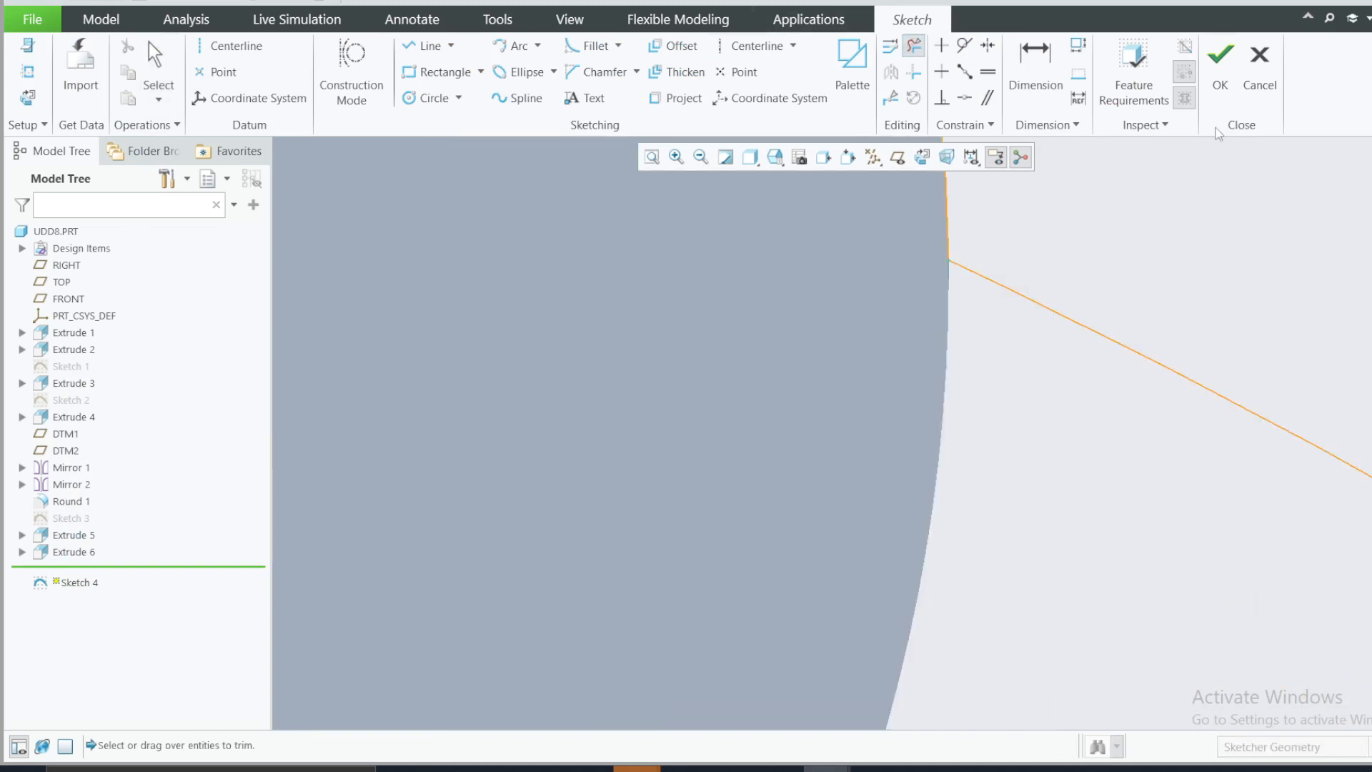
click(1221, 72)
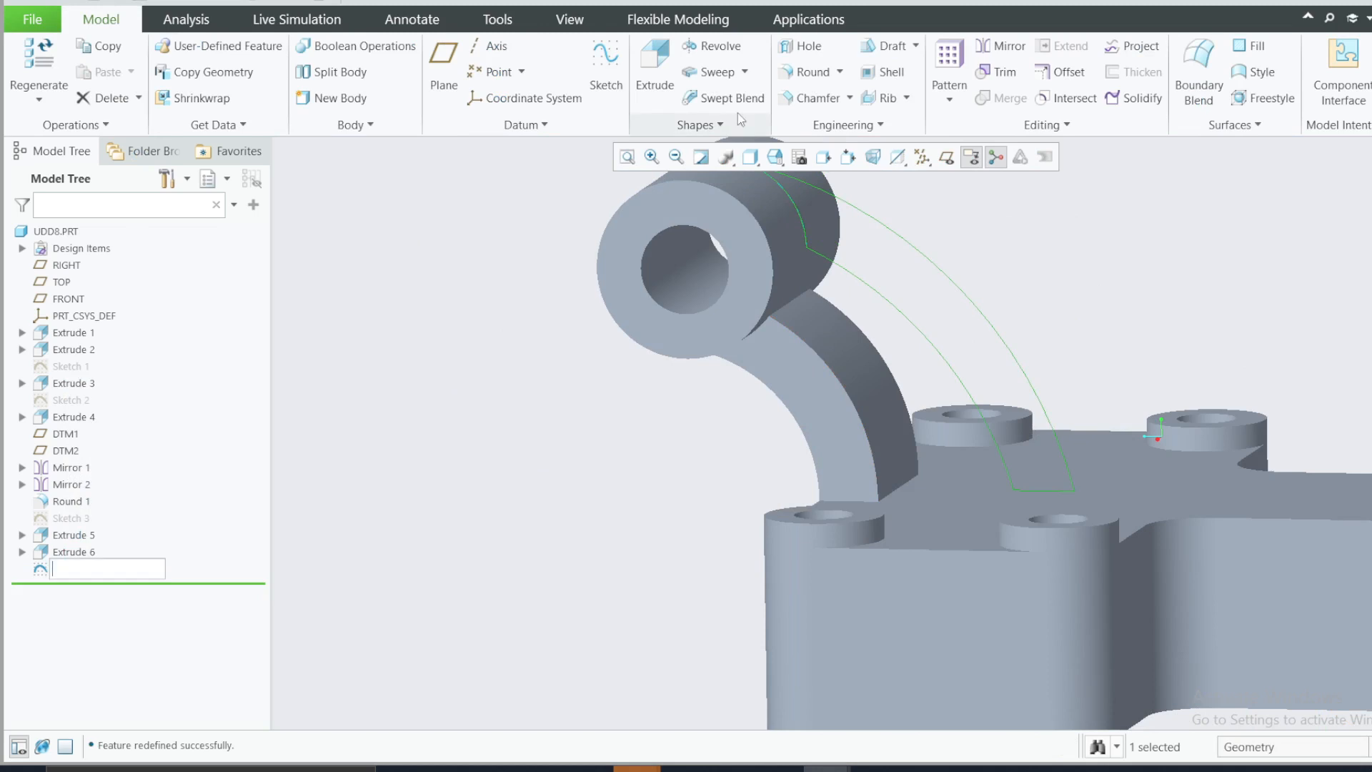
Extrude Sketch 4 as a solid with a symmetric depth of 40, checking the width in the reference drawing
click(661, 68)
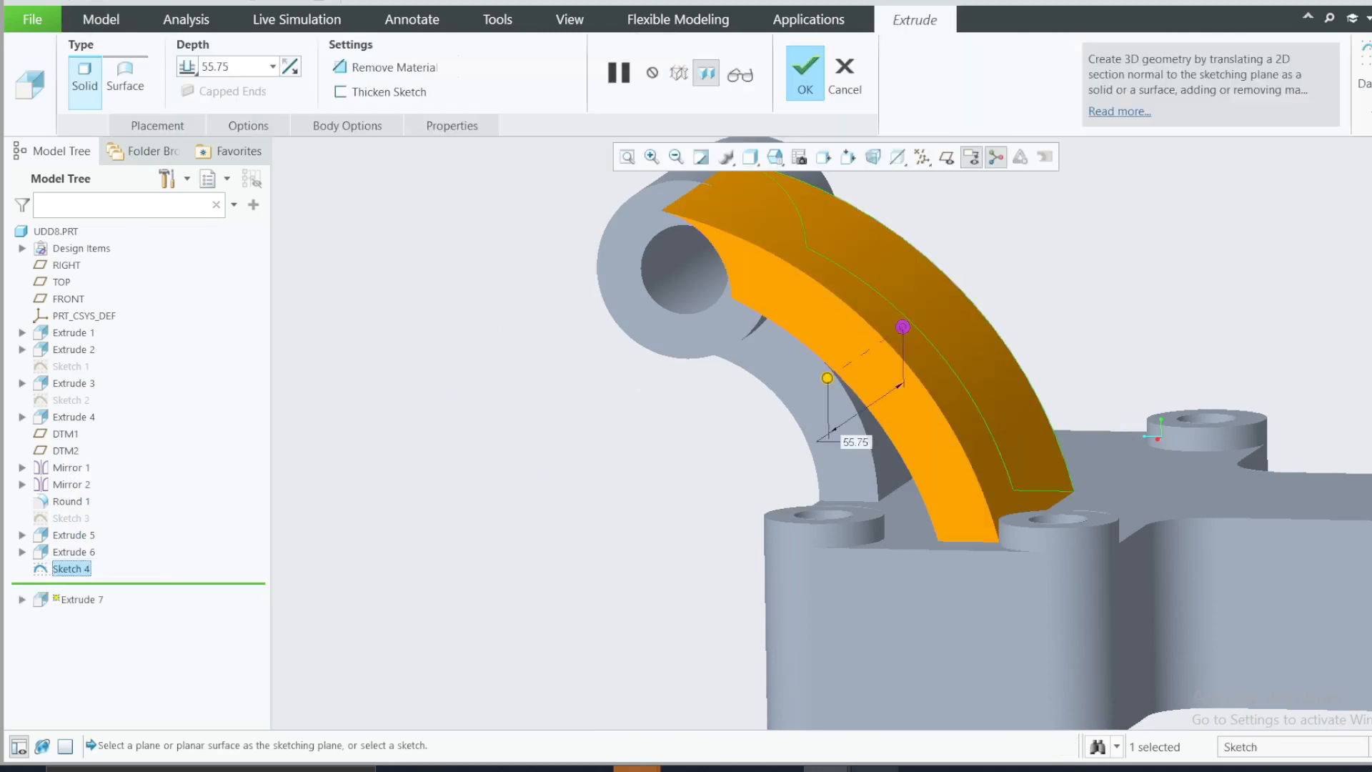
click(922, 769)
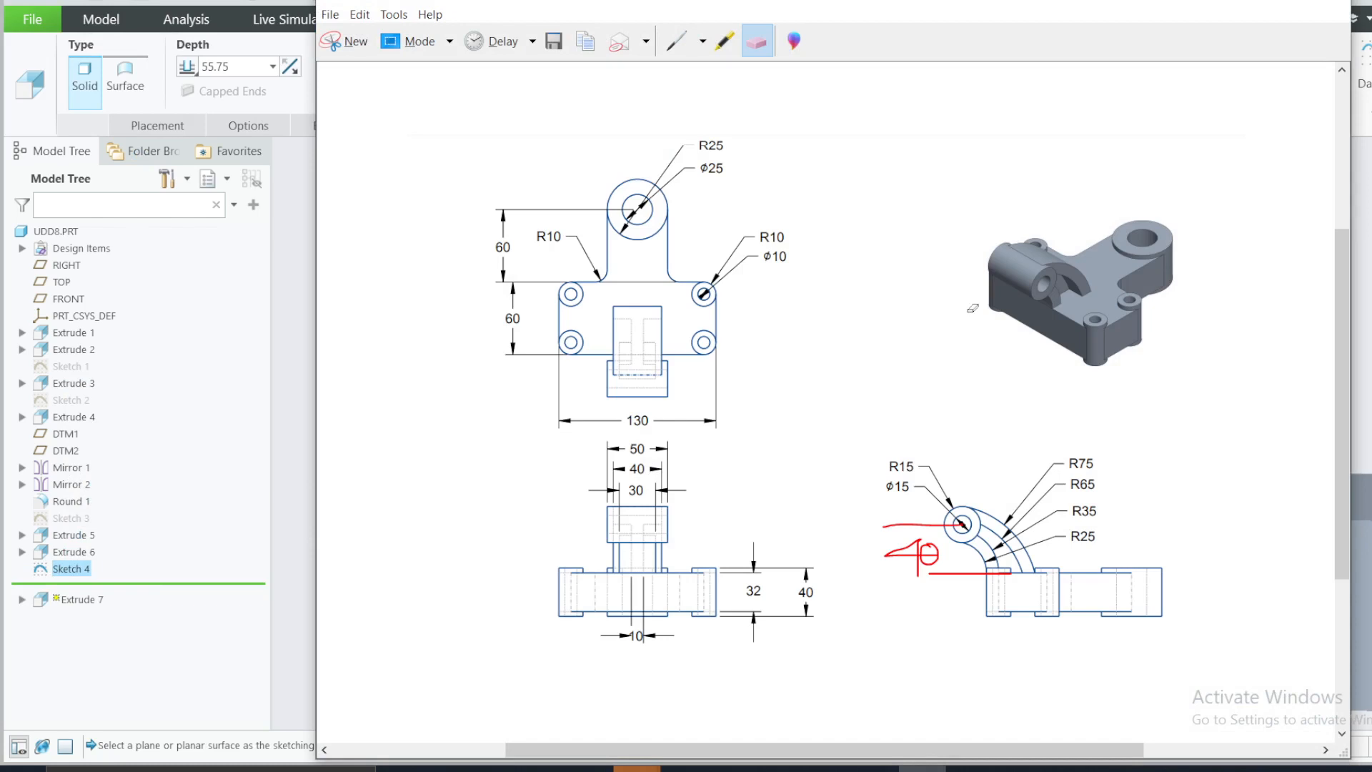
click(1226, 3)
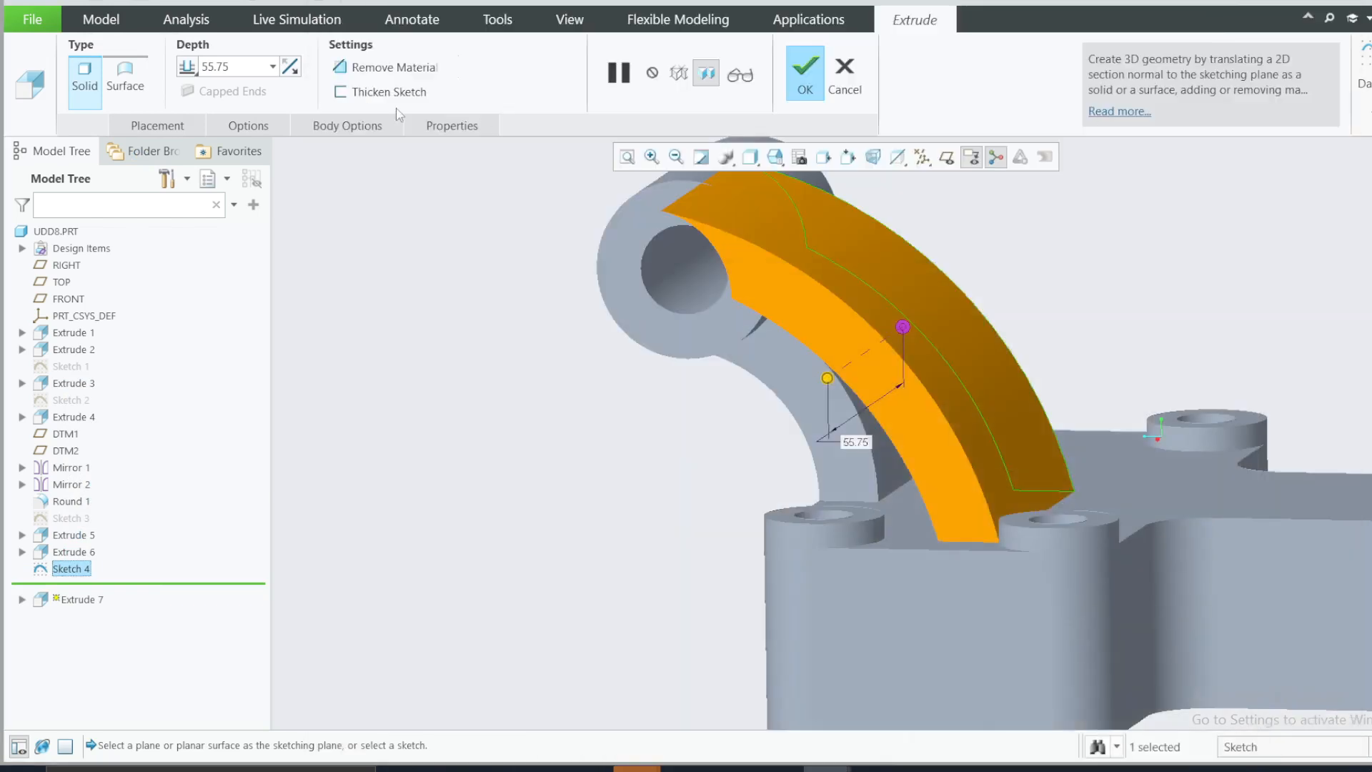
double_click(215, 67)
text(40)
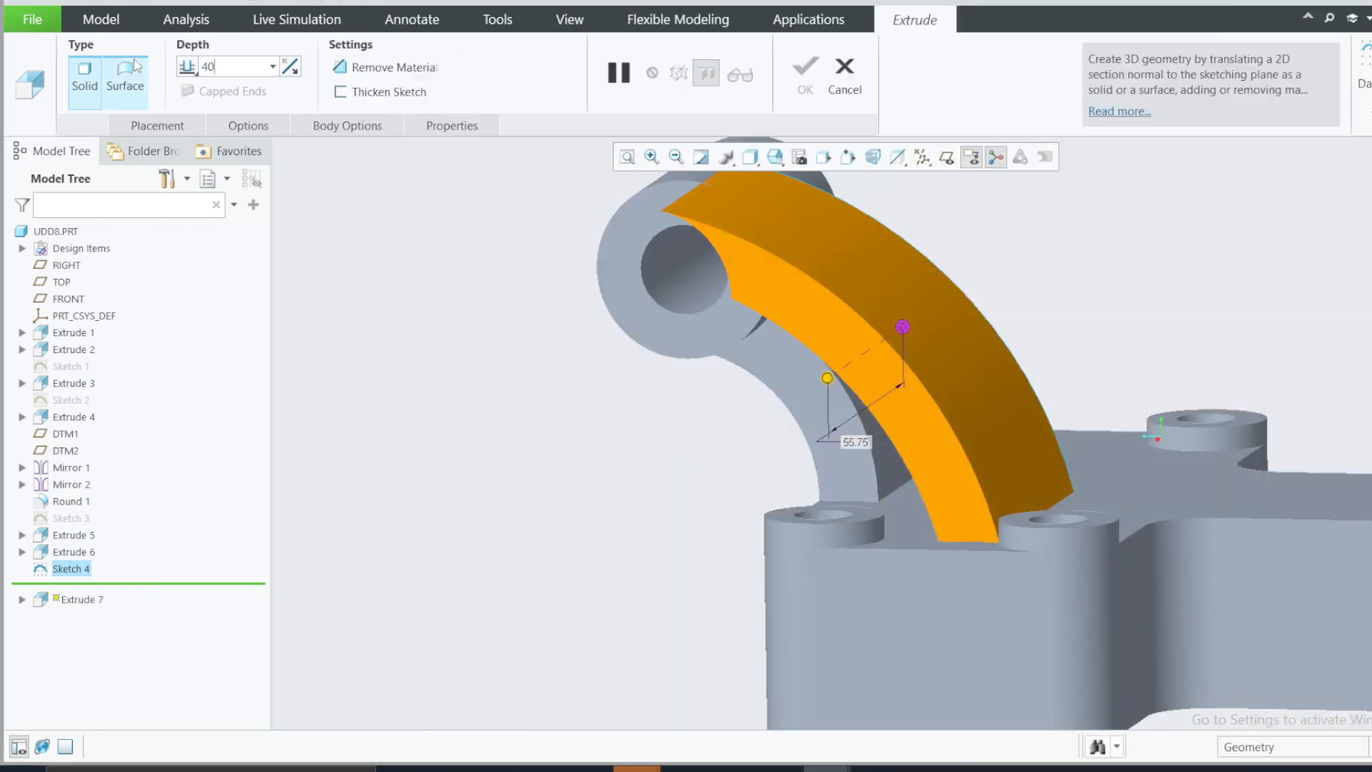
click(187, 67)
click(213, 109)
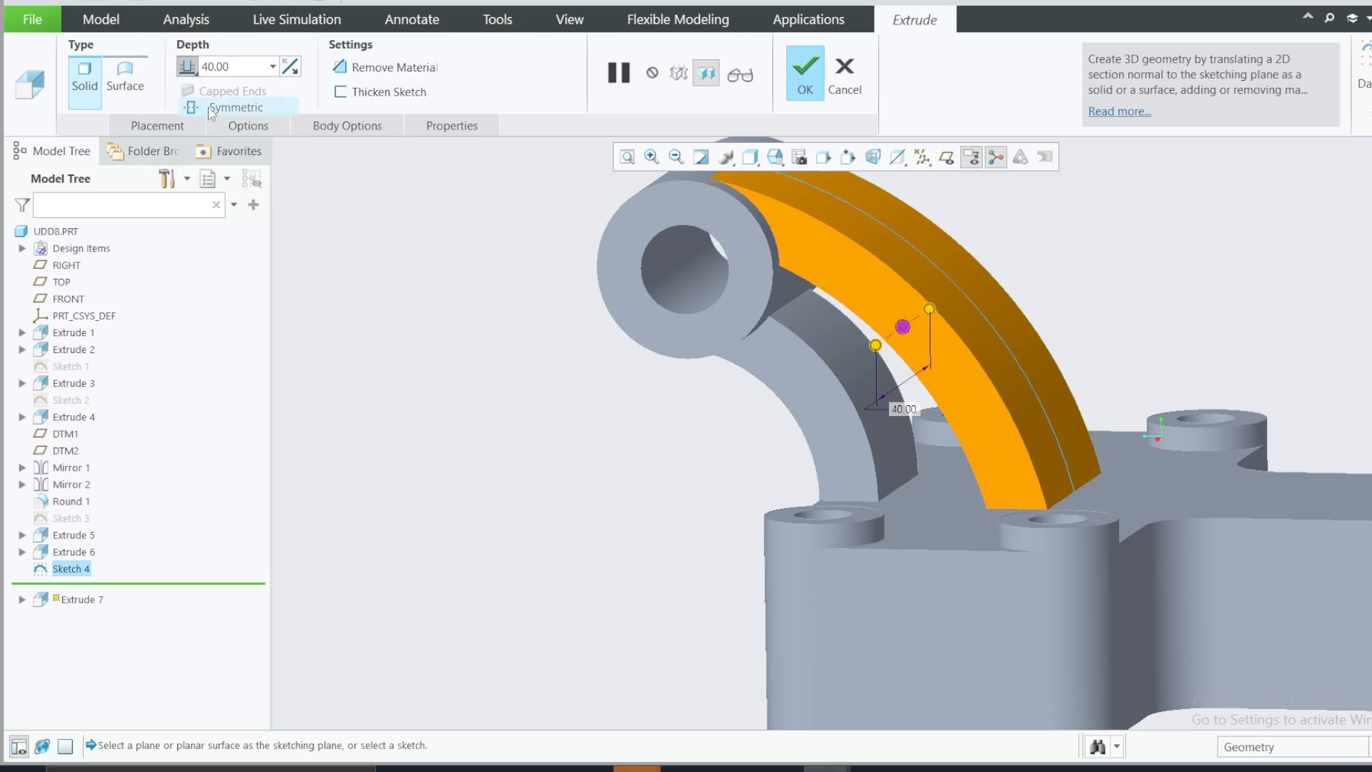
click(805, 75)
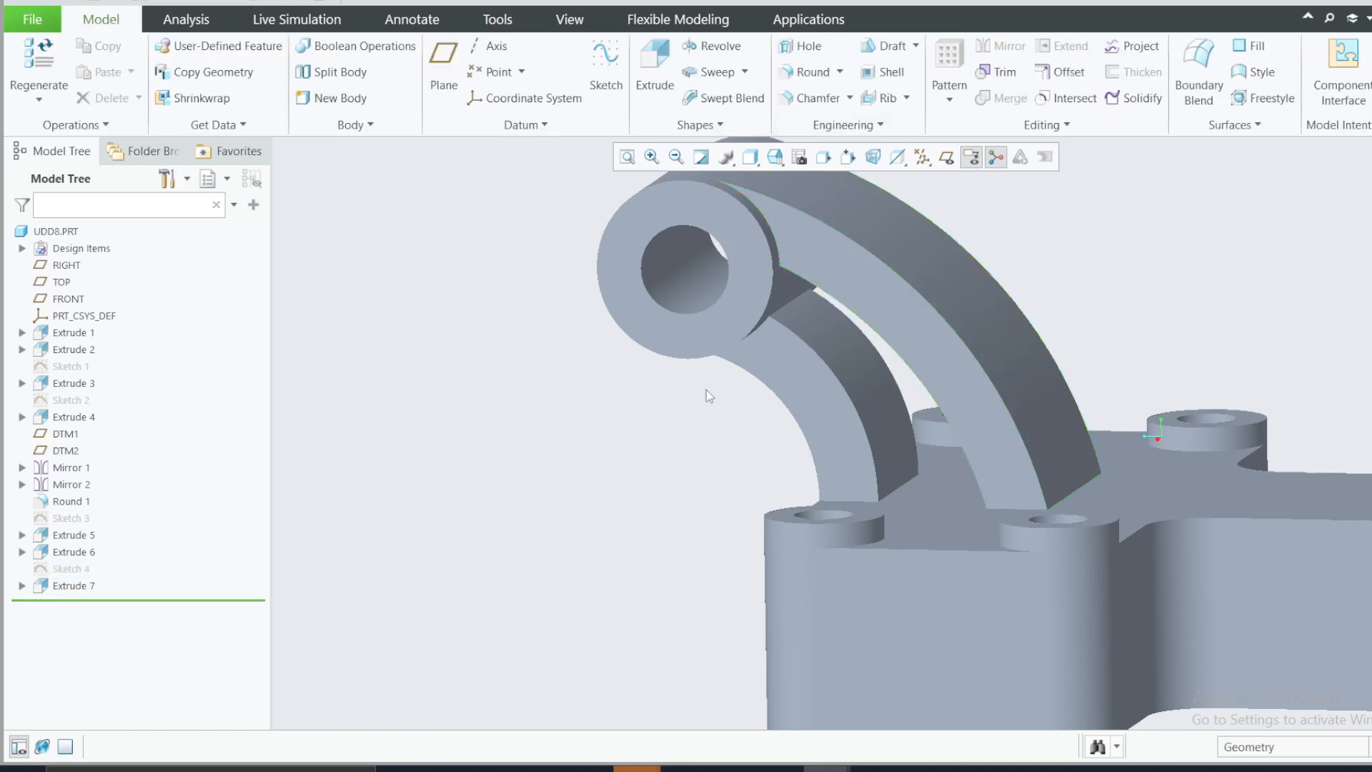
Check the rib between the arms in the reference drawing and start a sketch on the RIGHT plane, oriented to the sketch view
scroll(795, 431, down, 3)
mouse_move(794, 432)
middle_down()
mouse_move(815, 429)
mouse_move(797, 427)
middle_up()
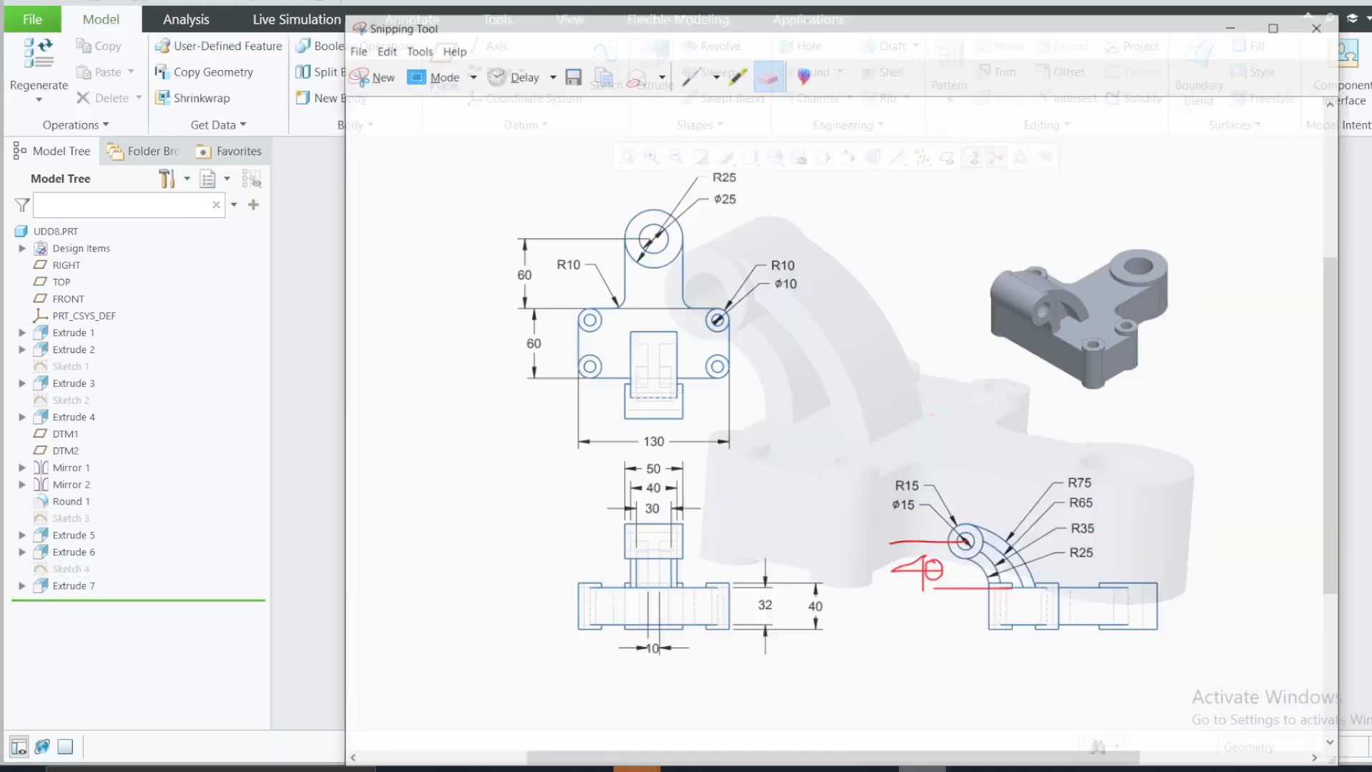
click(922, 769)
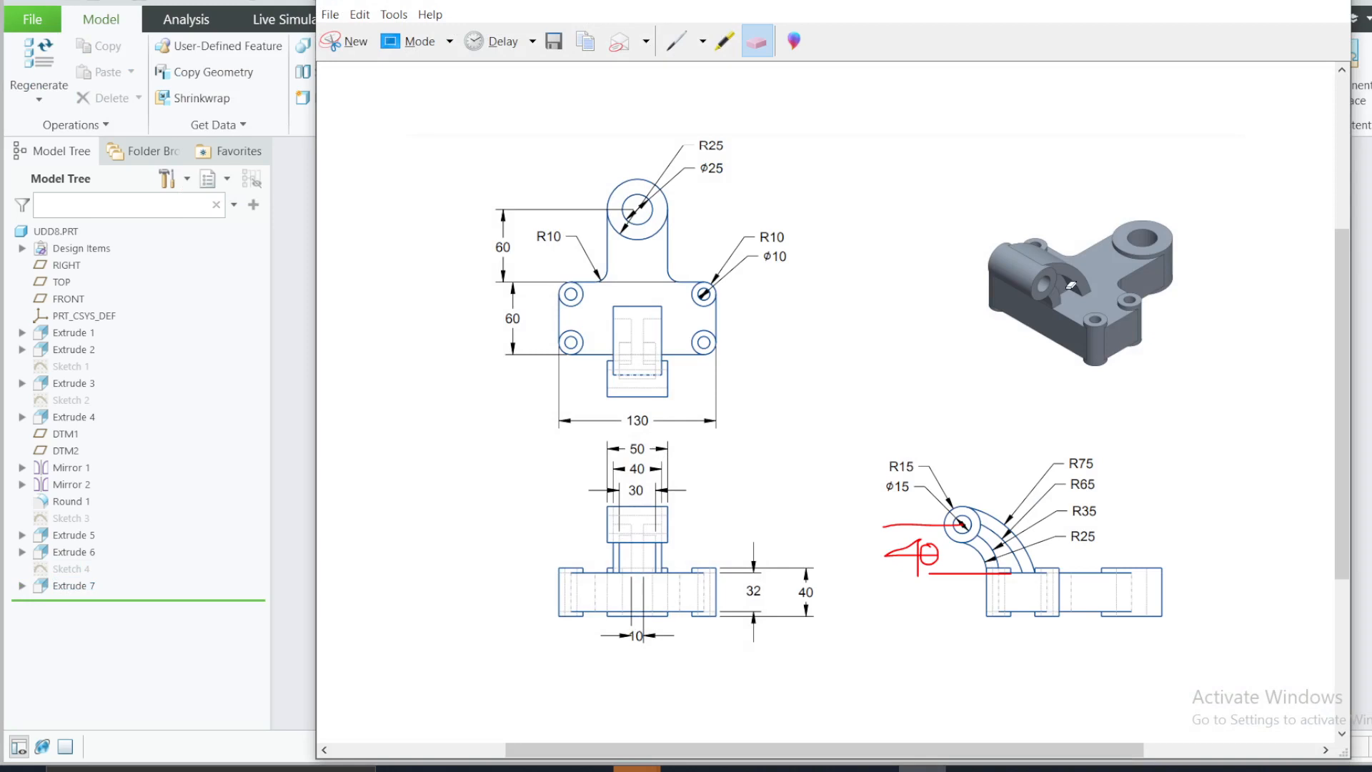
click(1230, 6)
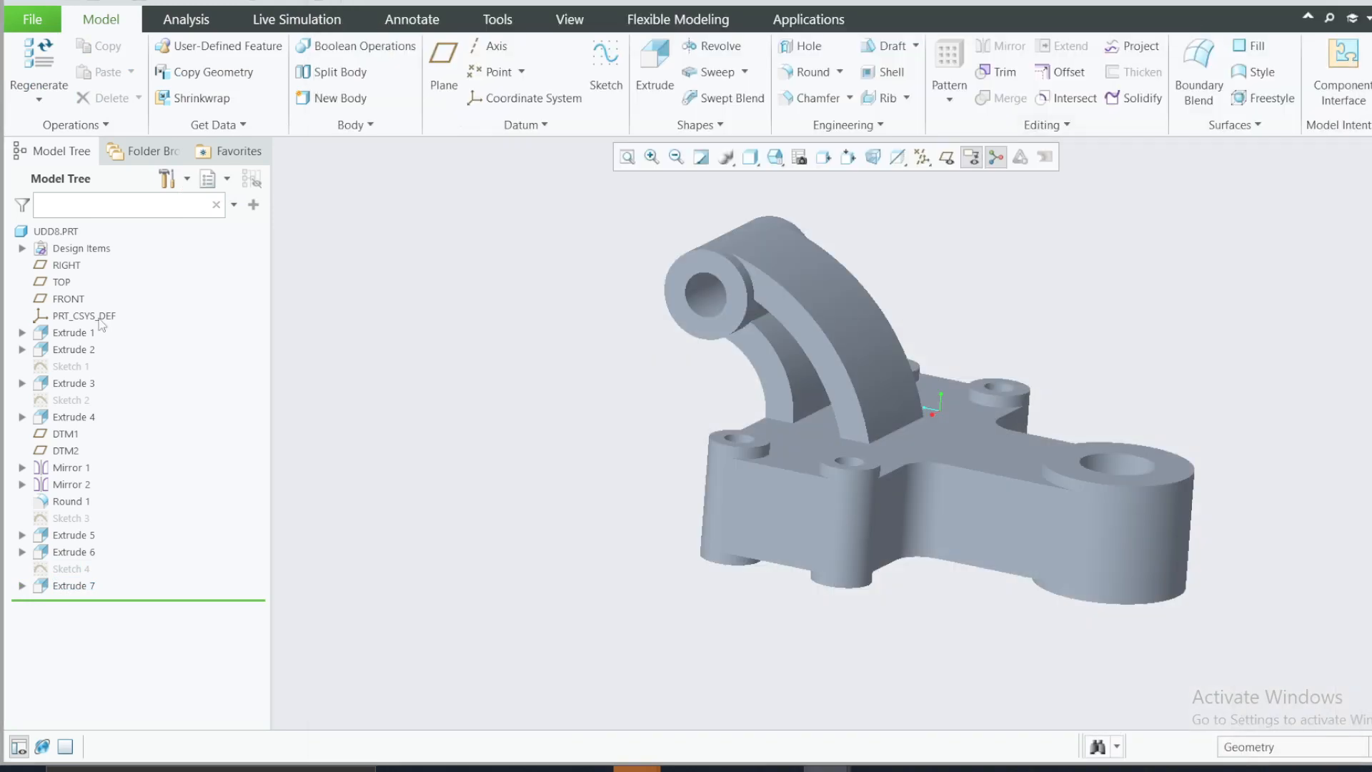
click(72, 265)
click(97, 193)
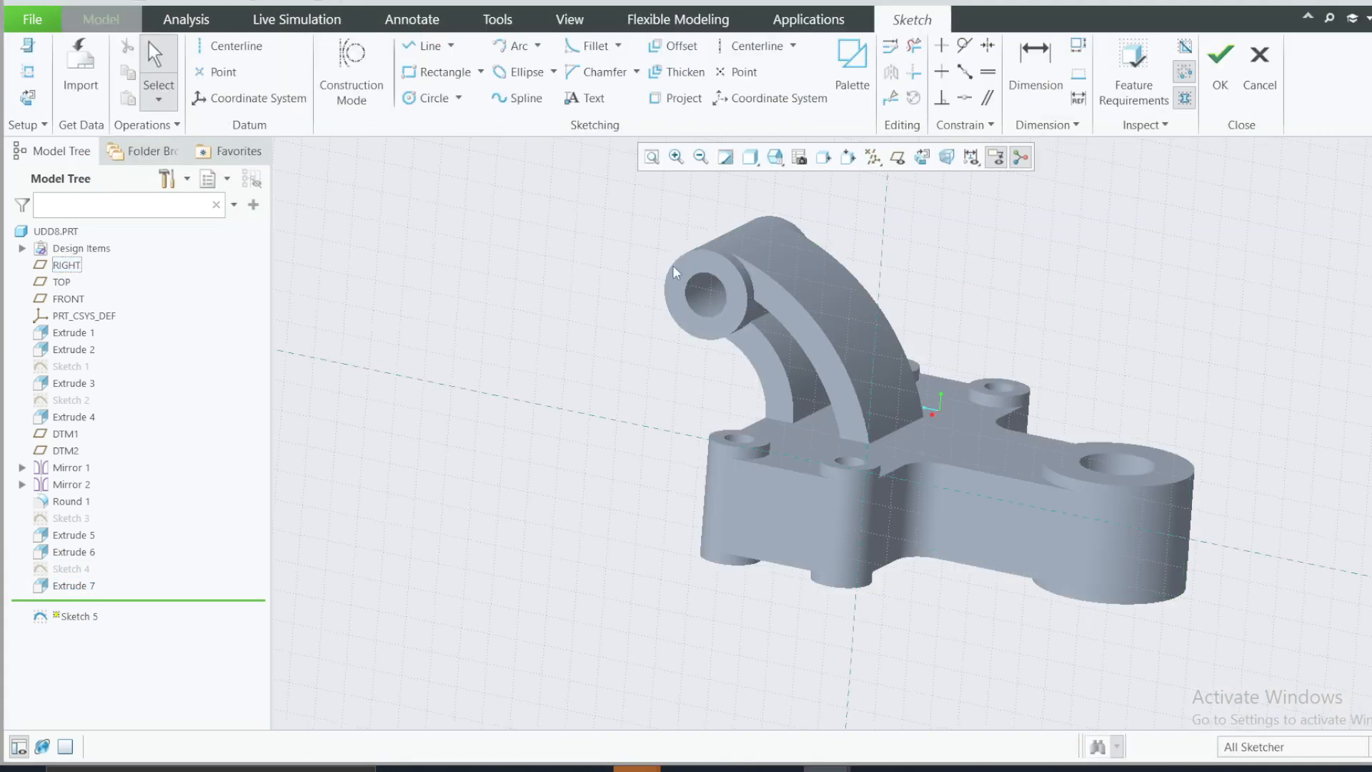
click(27, 98)
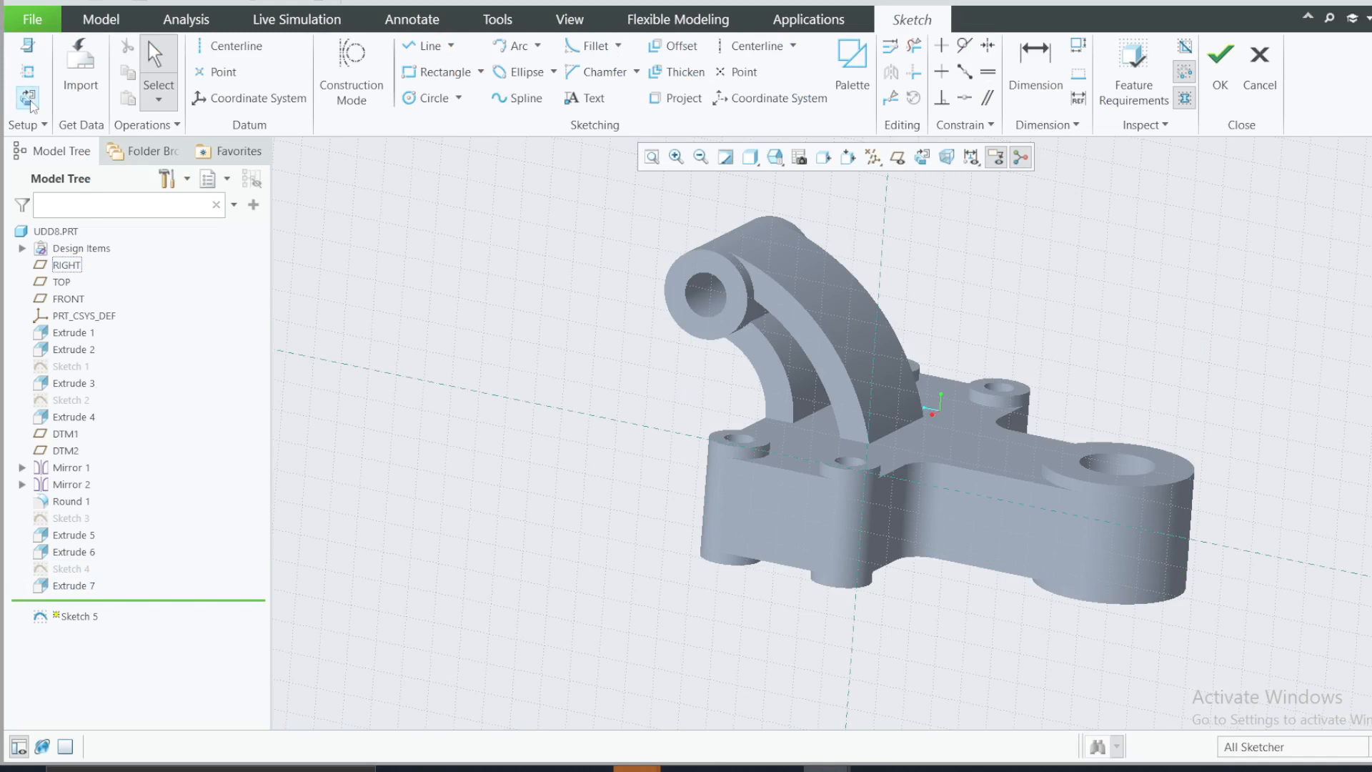
scroll(684, 420, up, 2)
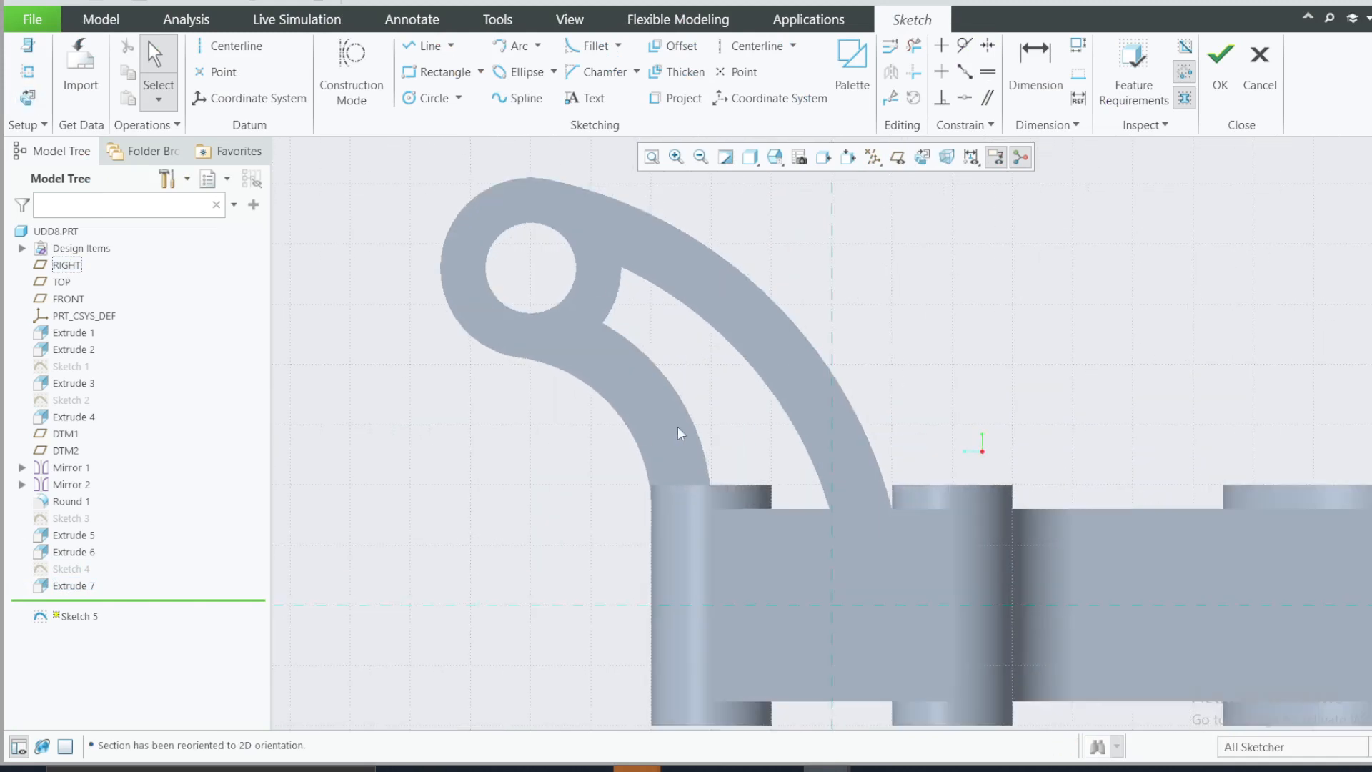
Project the facing edges of the two curved arms and the cylinder's outer edge between them into the sketch
click(676, 98)
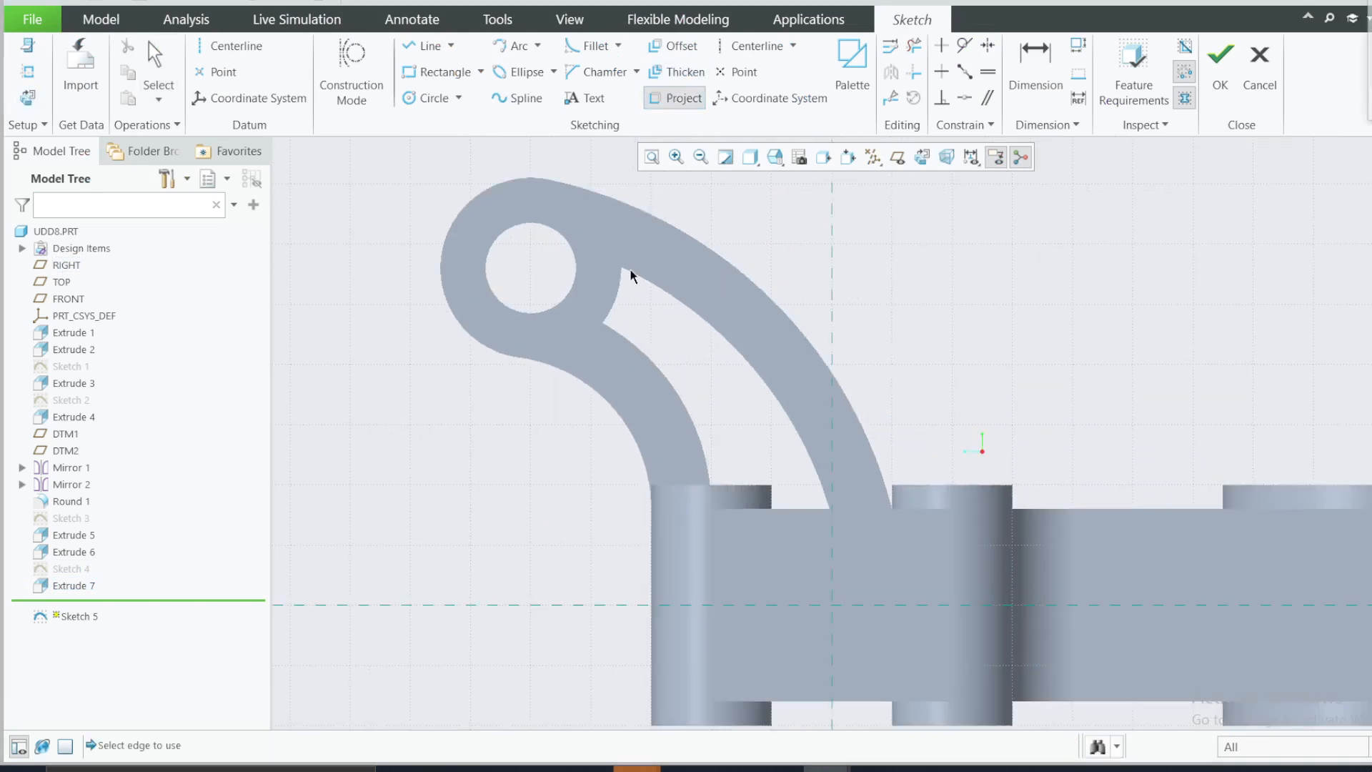
click(616, 333)
click(694, 313)
click(624, 287)
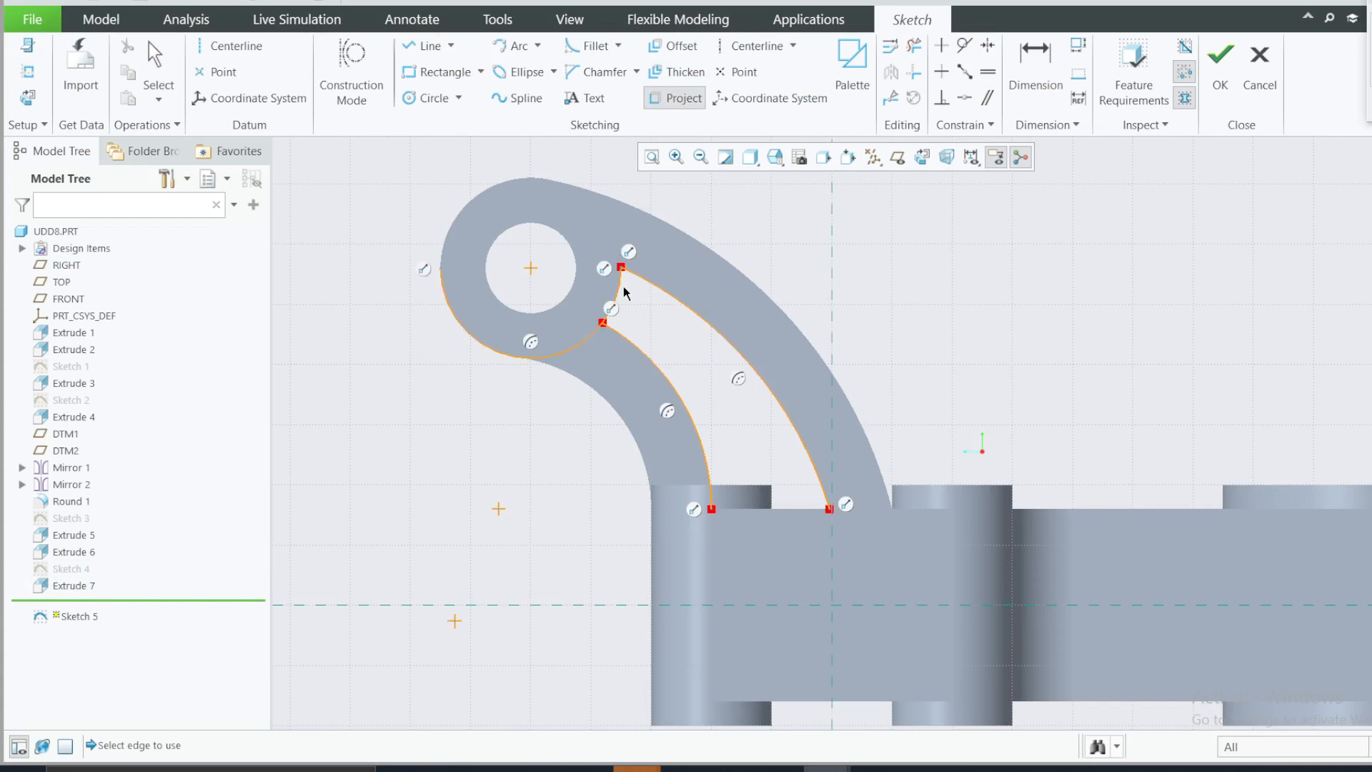
Close the lower ends of the projected arcs with a horizontal line, trim the excess cylinder arc, and finish the sketch
key(l)
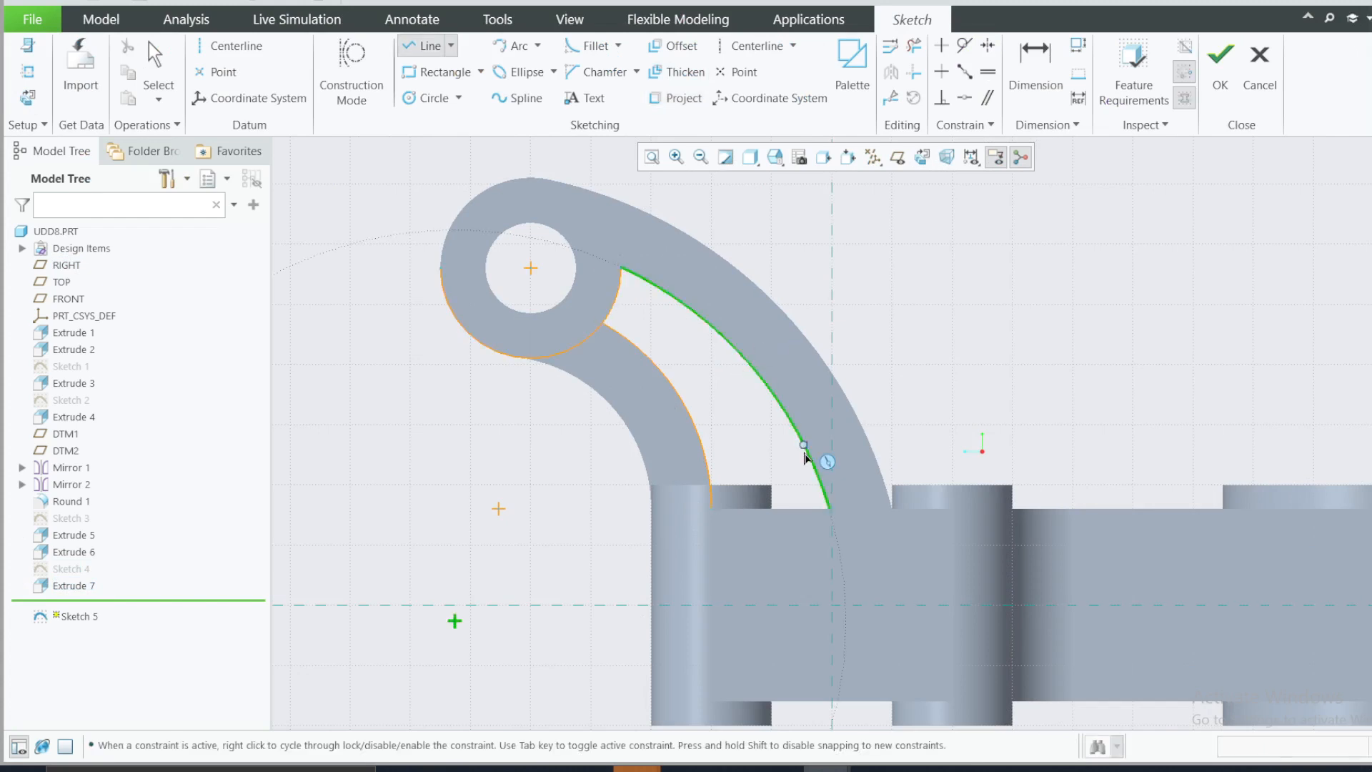
click(712, 509)
click(829, 509)
middle_click(831, 446)
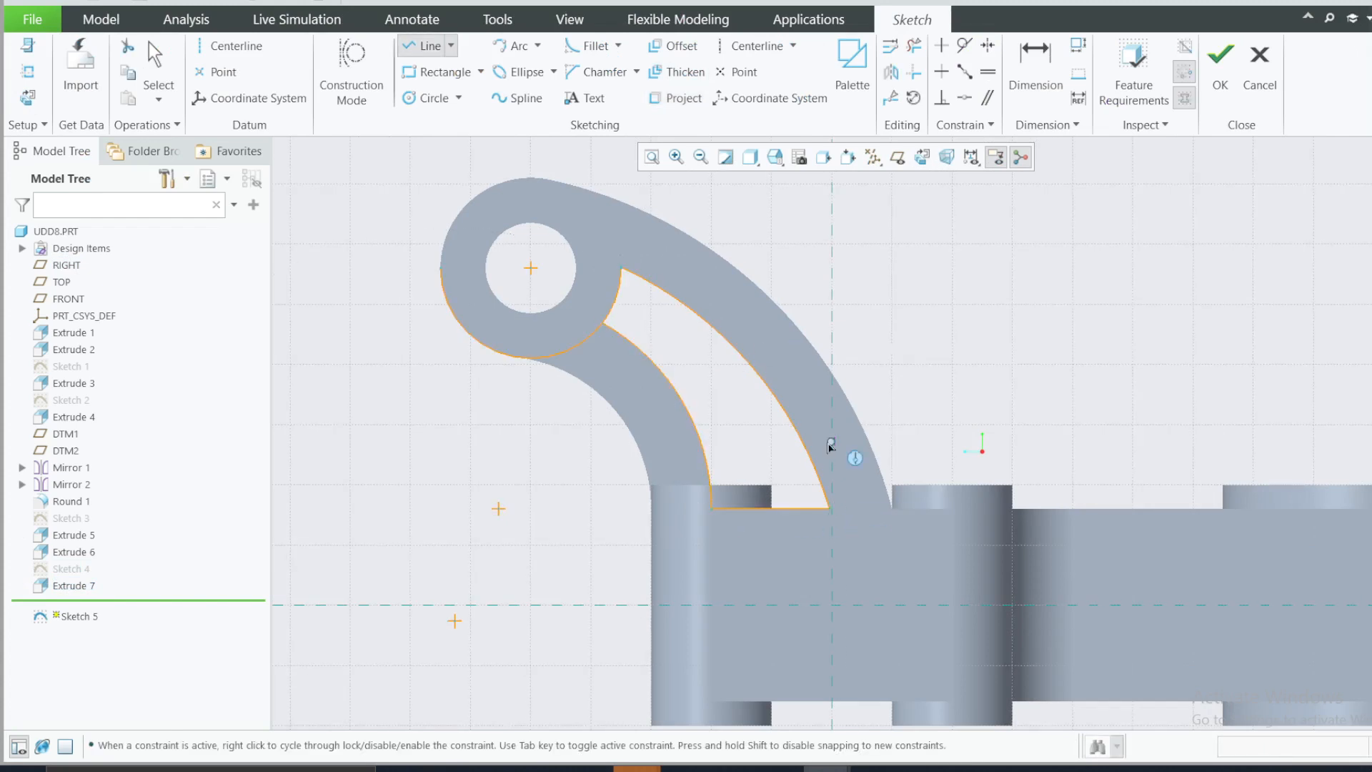
click(917, 47)
mouse_move(536, 258)
mouse_down()
mouse_move(554, 461)
mouse_move(543, 461)
mouse_up()
click(1220, 64)
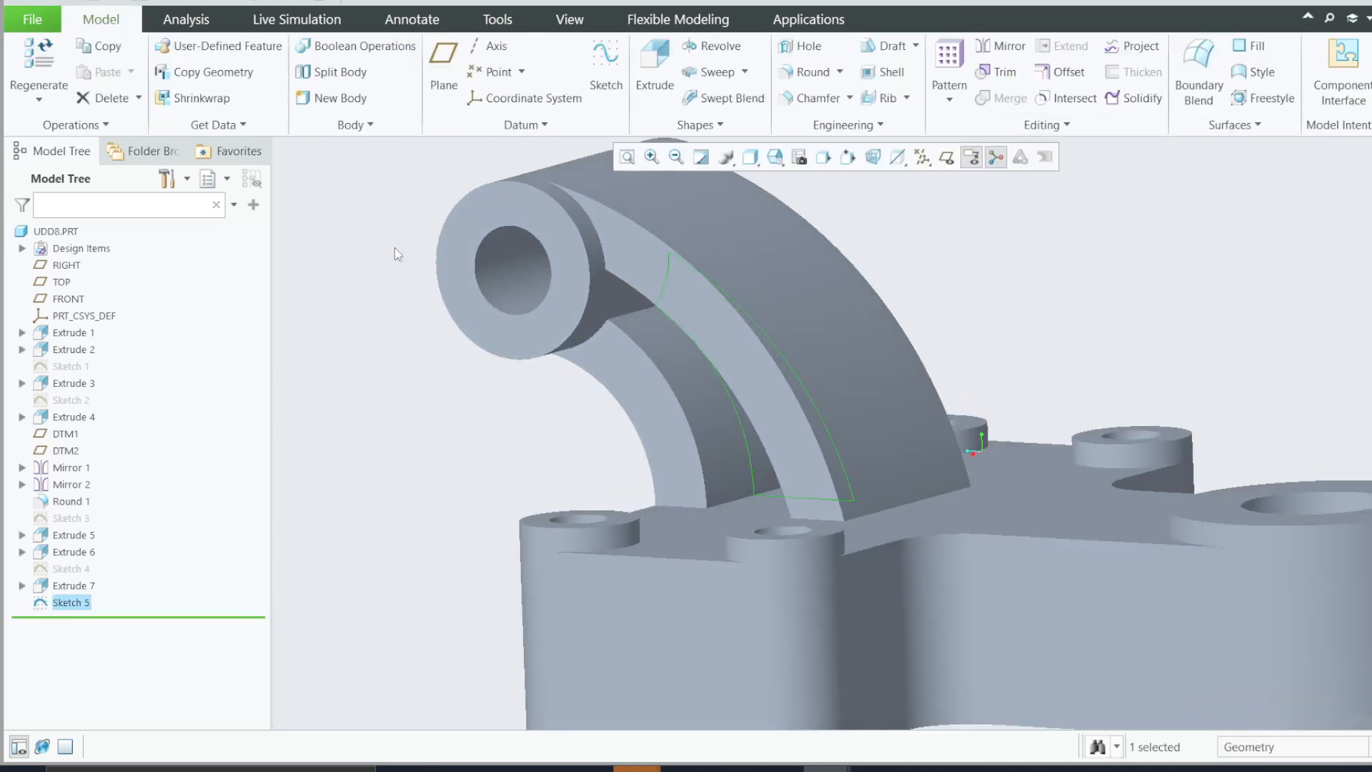
Try to extrude Sketch 5, abandon the surface extrusion, and reopen the sketch for editing
click(655, 71)
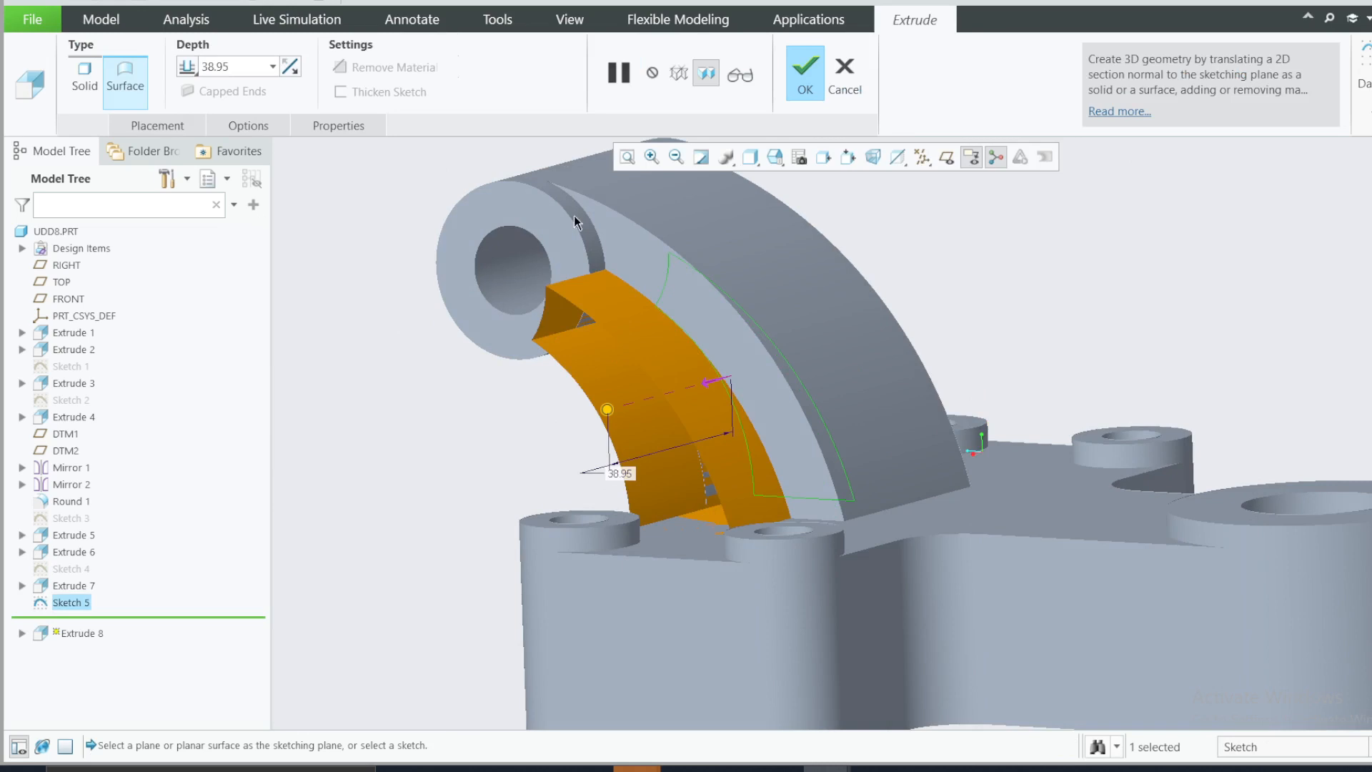
click(806, 71)
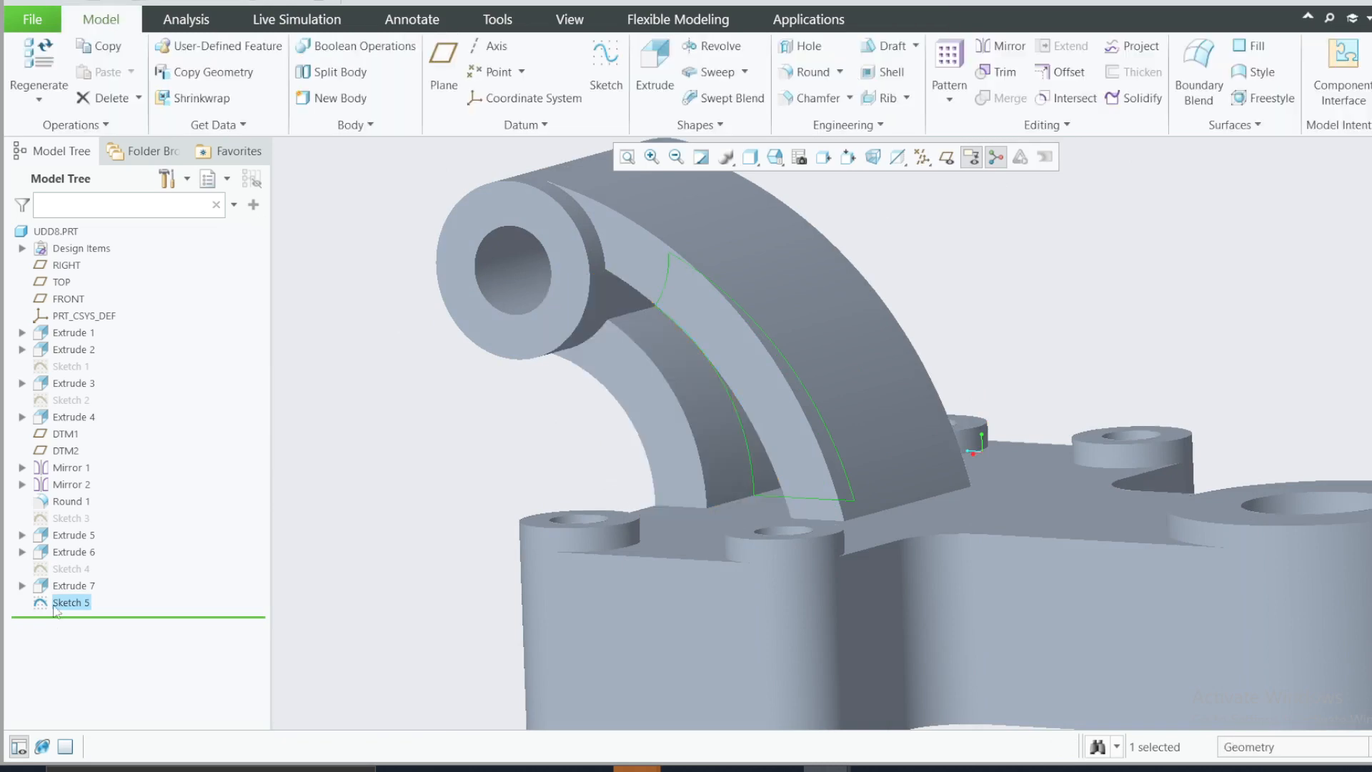
right_click(72, 602)
click(86, 629)
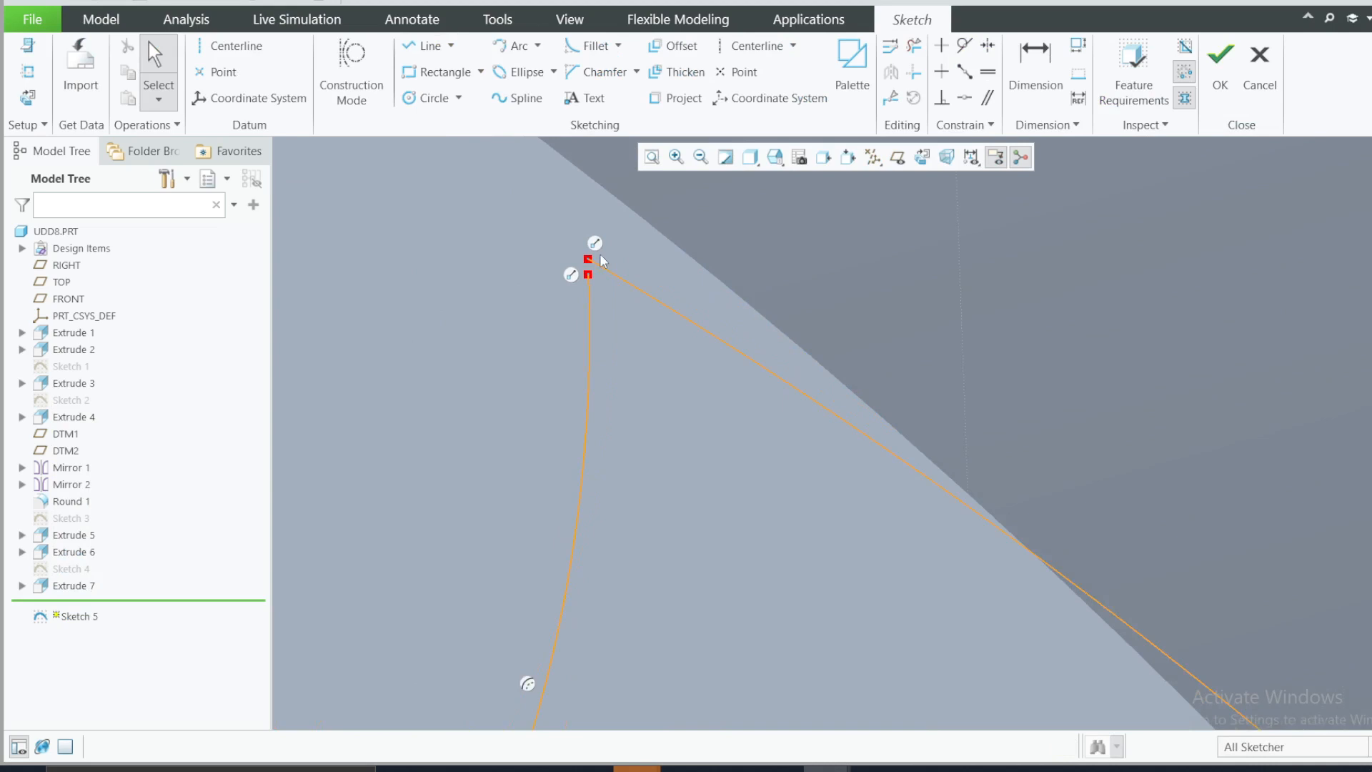
Try to make the open ends of the cylinder arc and the outer arm's inner arc coincident, and undo the constraint
click(965, 97)
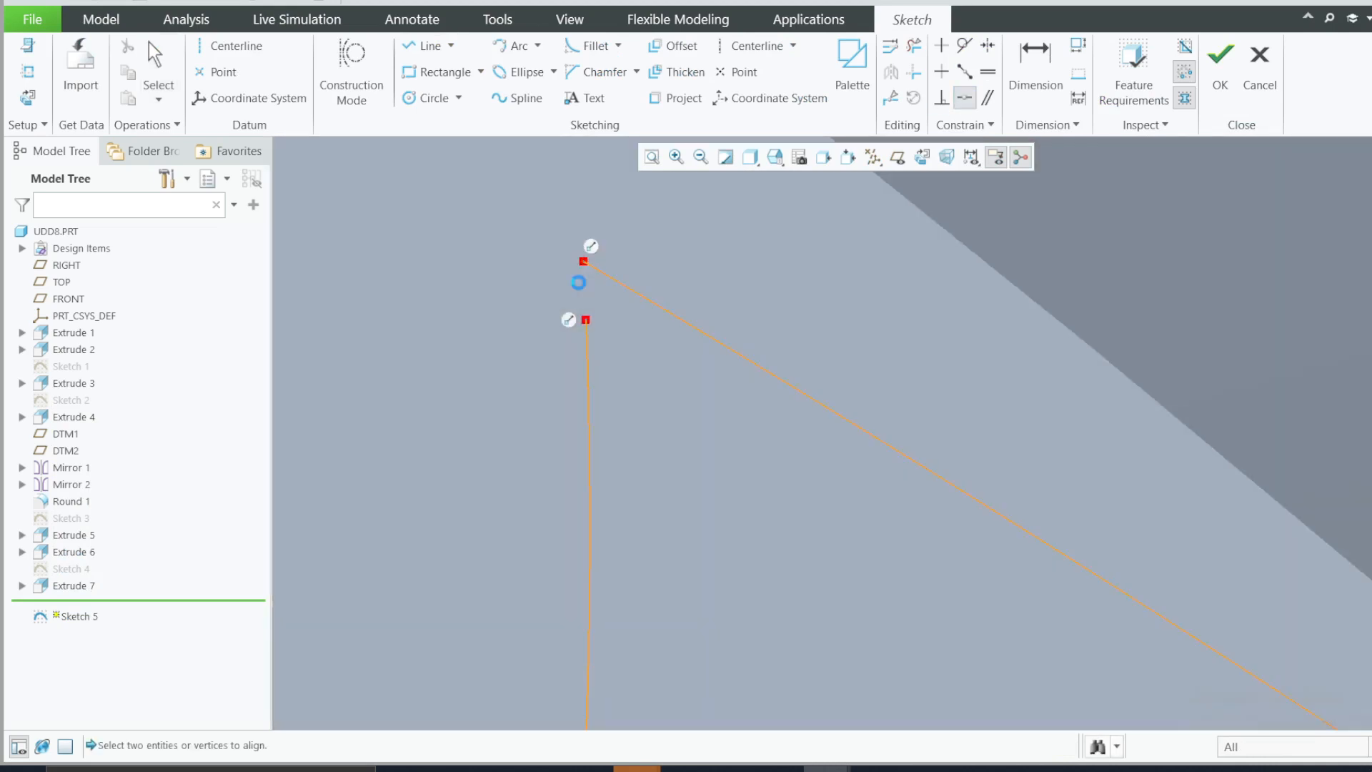
click(587, 321)
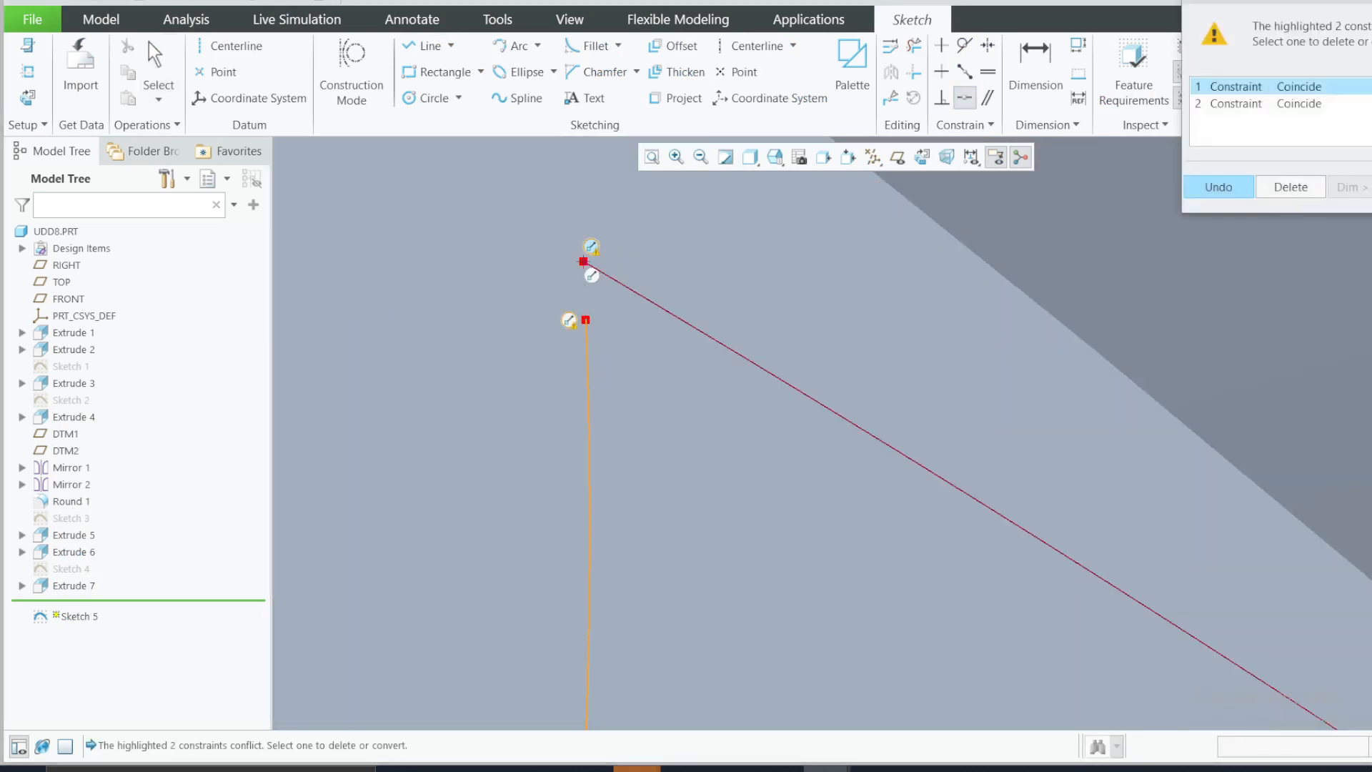
click(1218, 186)
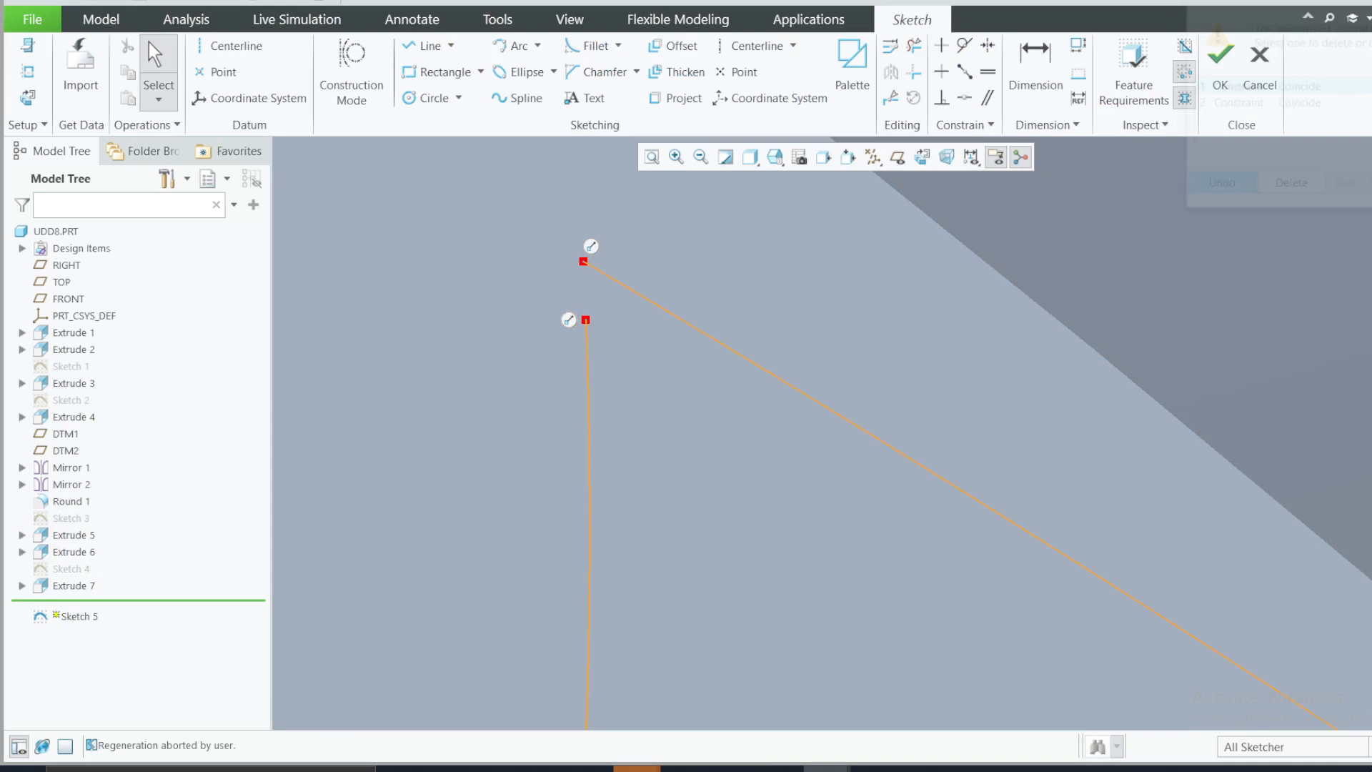
Orient Sketch 5 to the sketch plane and project the missing cylinder edge across the gap at the profile's upper corner
click(23, 98)
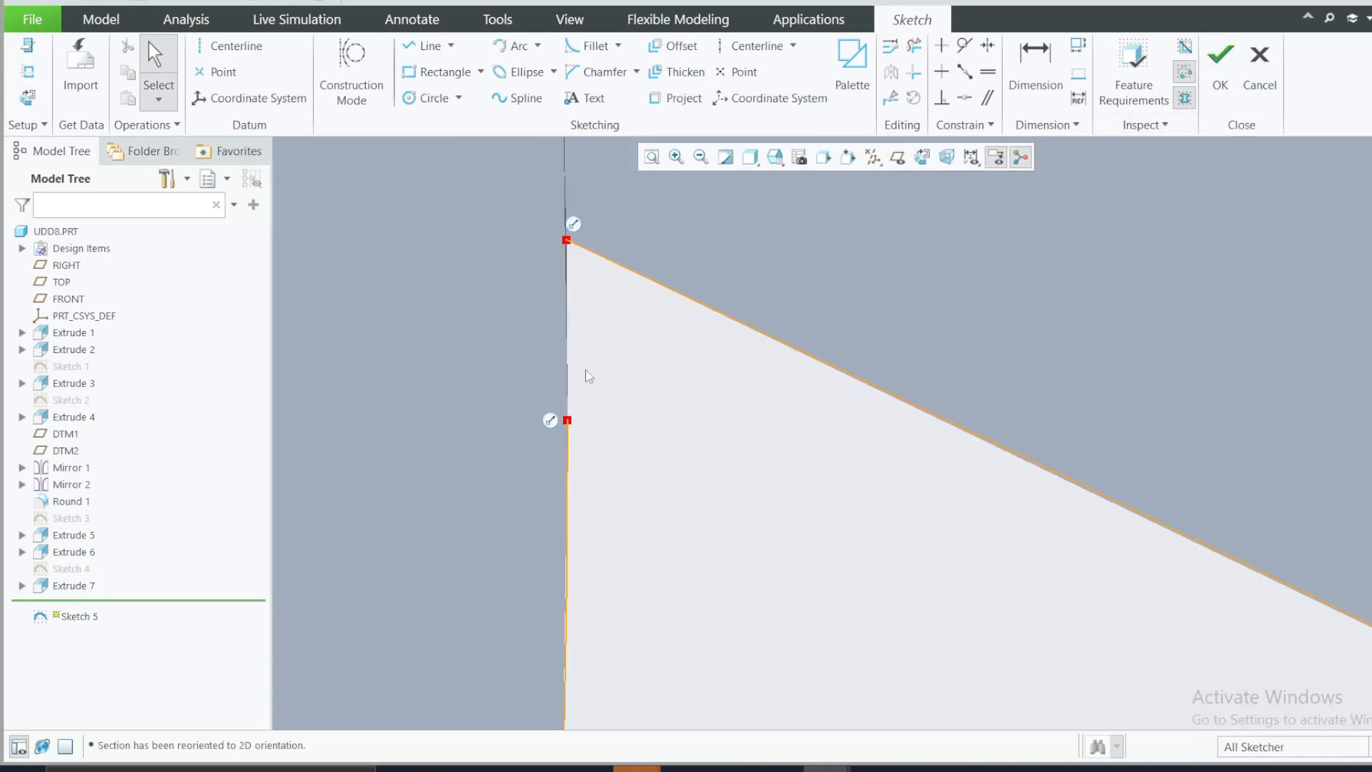
click(567, 350)
scroll(784, 428, up, 3)
click(670, 100)
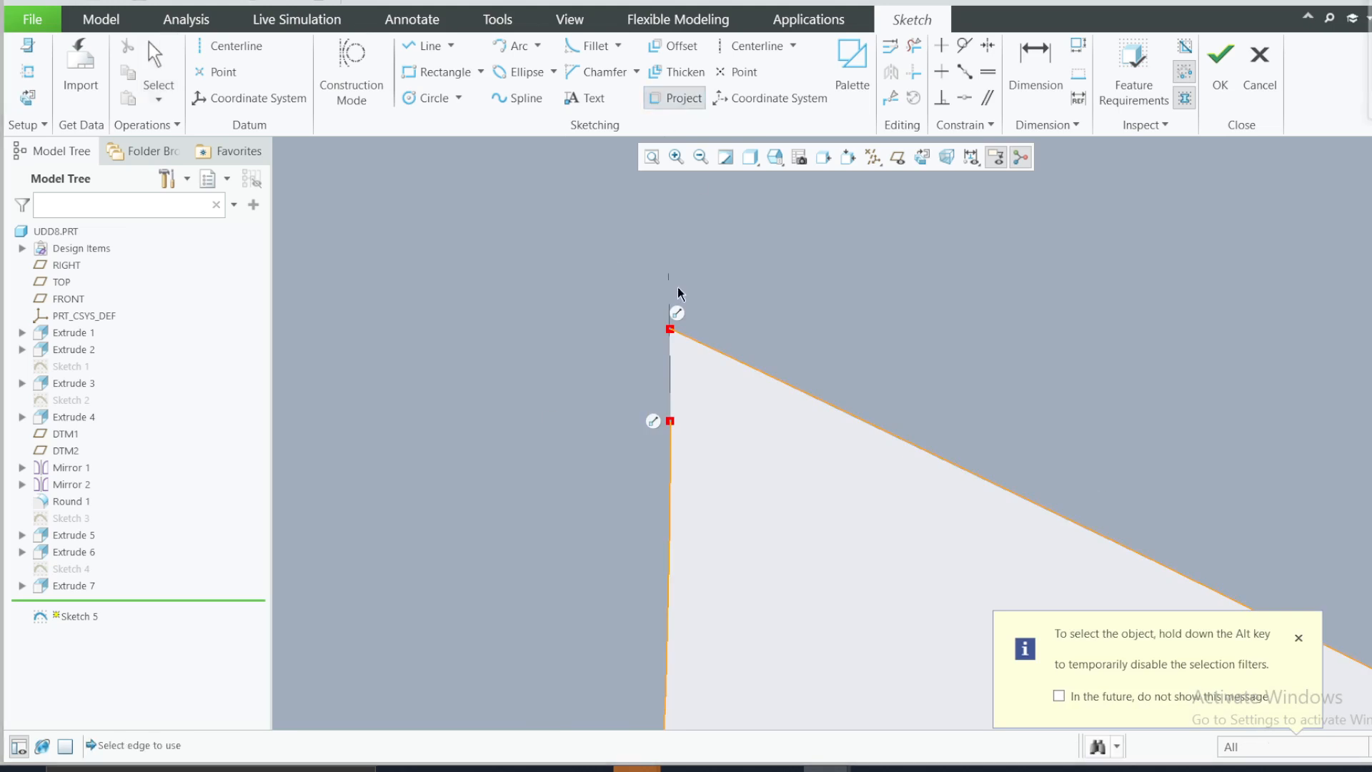
click(667, 363)
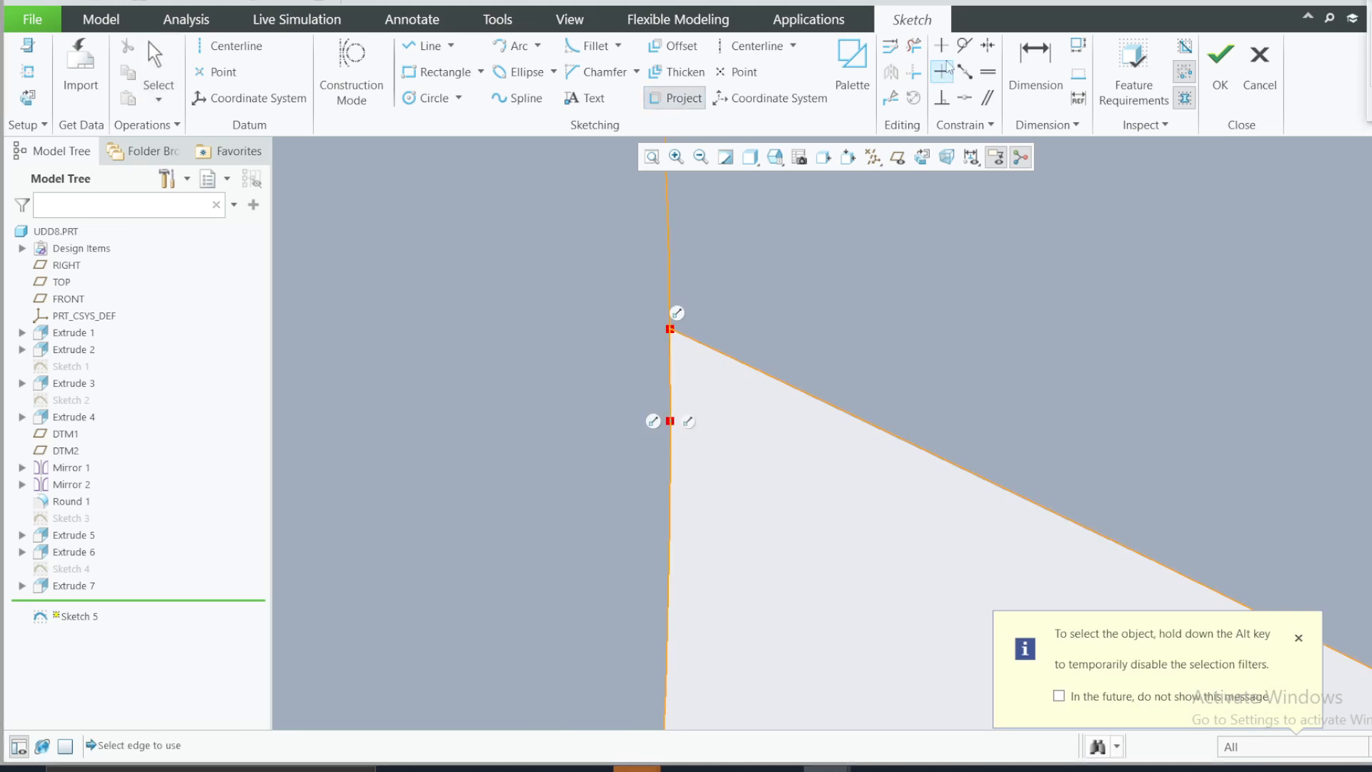
Trim the projected cylinder arc extending above the profile's upper corner and finish Sketch 5
click(915, 45)
drag(598, 229, 780, 233)
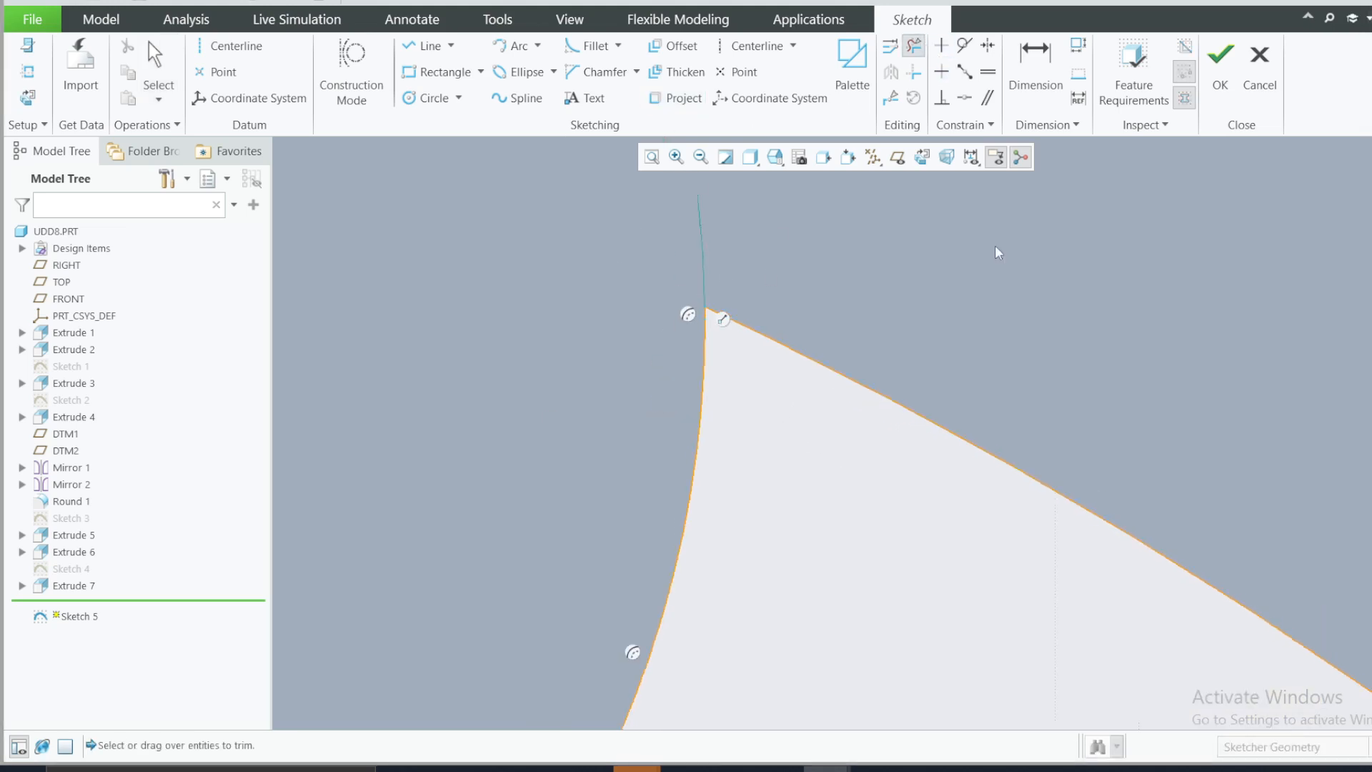
click(1219, 86)
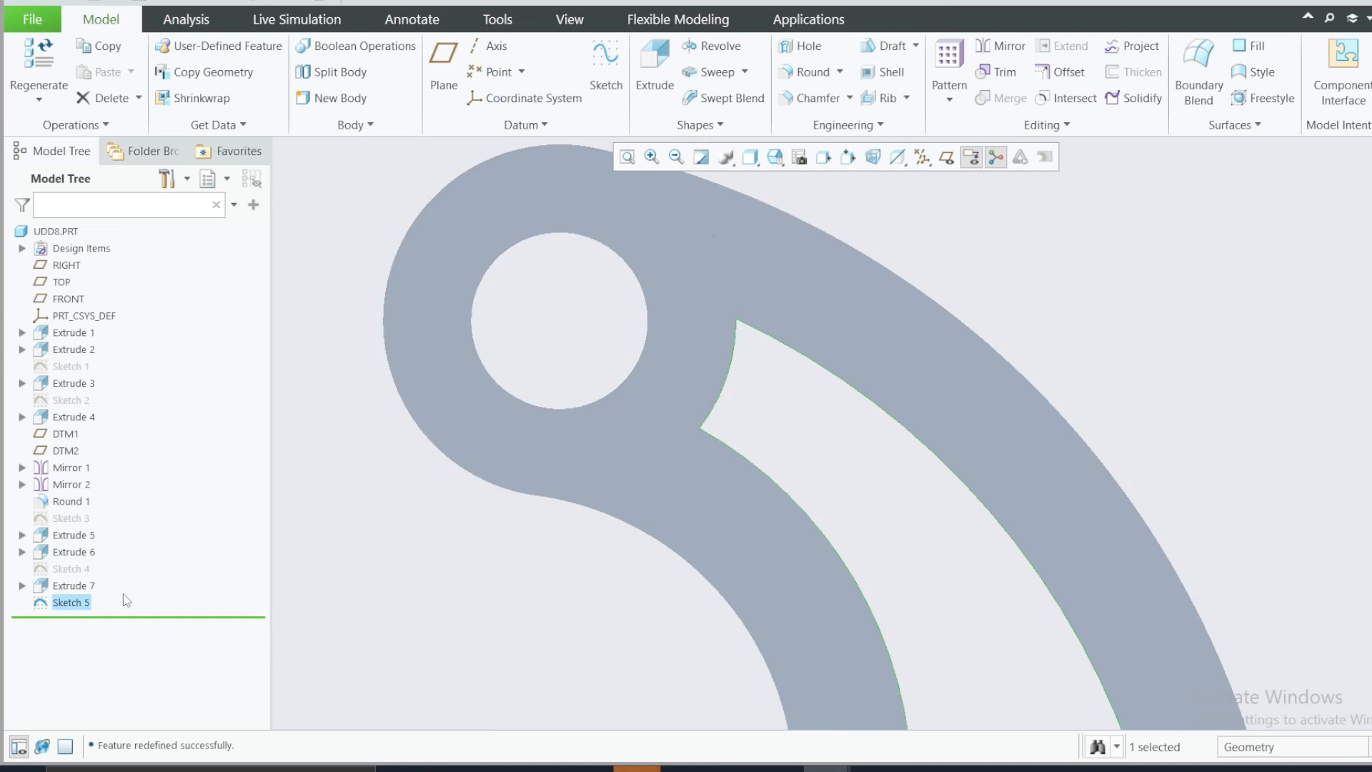
Extrude Sketch 5 as a solid rib with a symmetric depth of 10 and restore the default view orientation
click(655, 71)
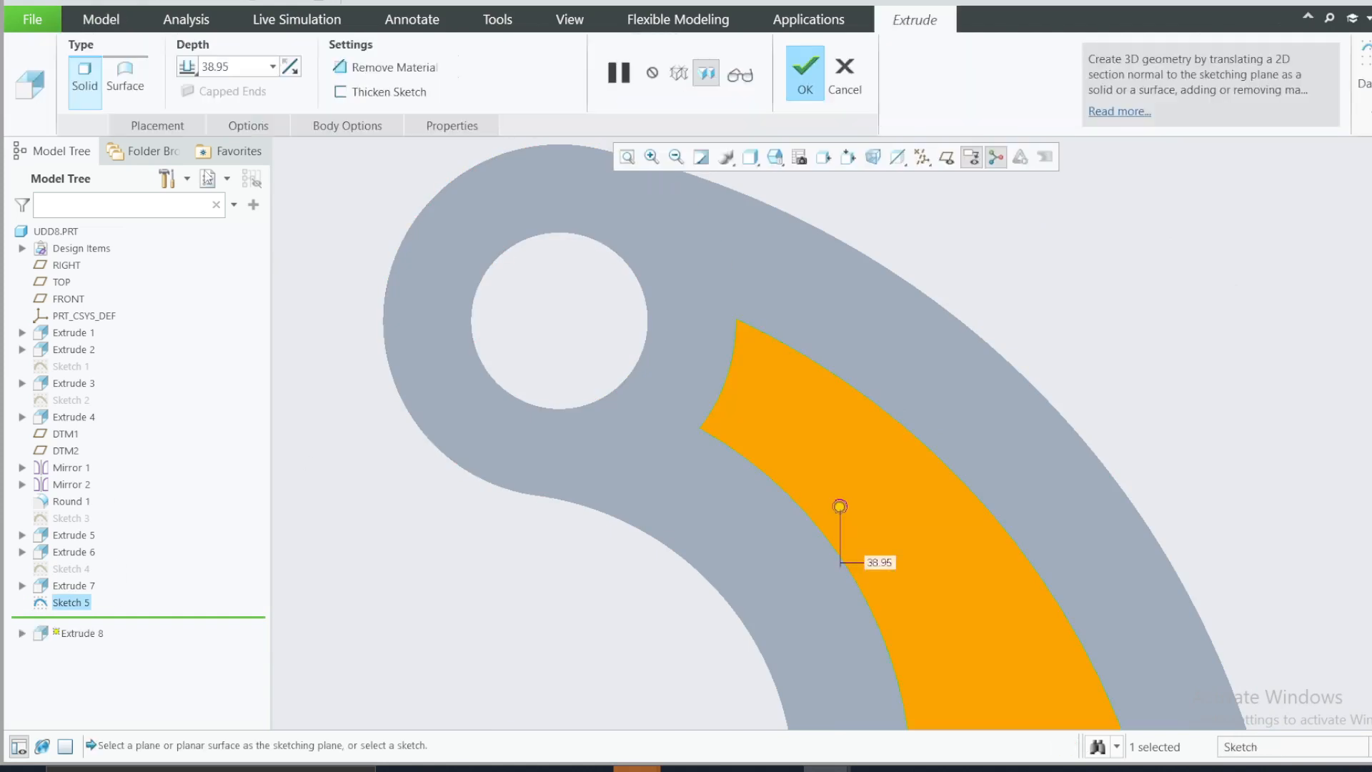
text(10)
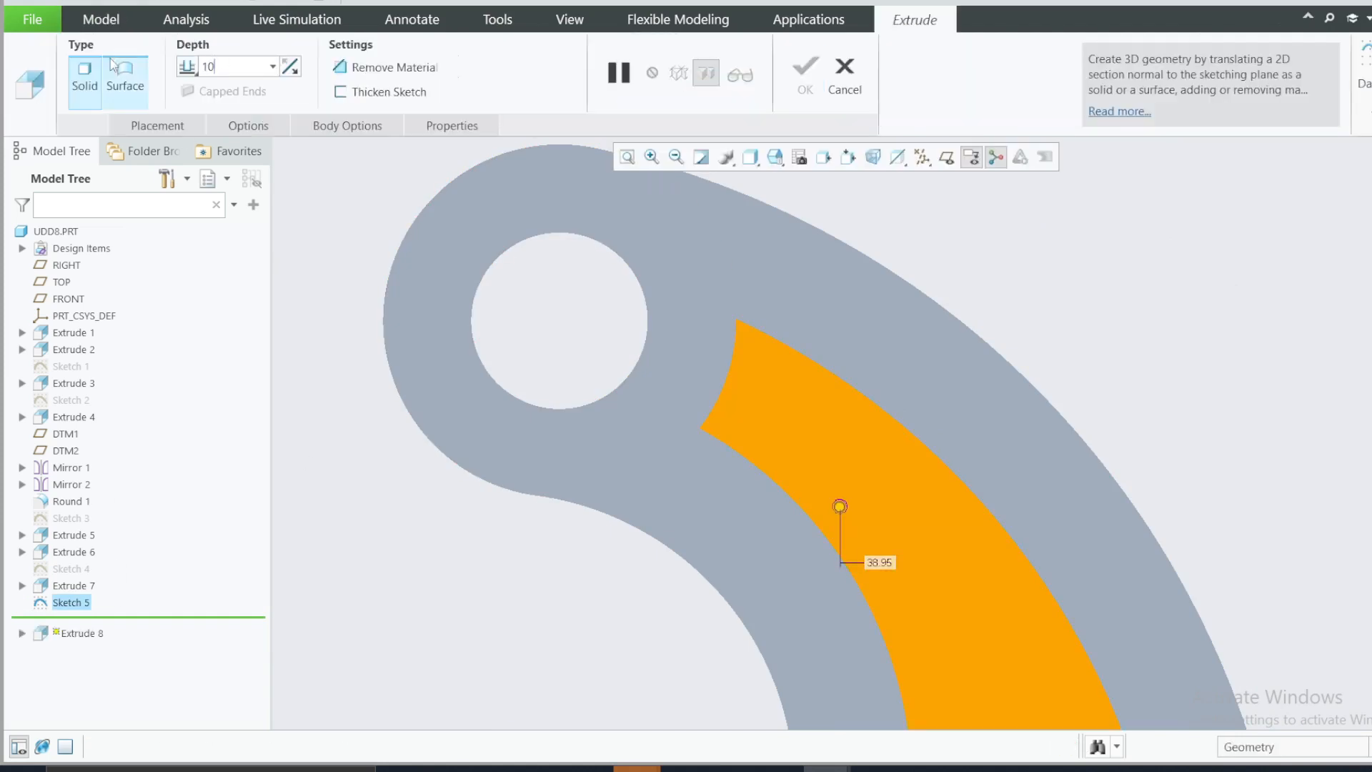
click(188, 67)
click(229, 107)
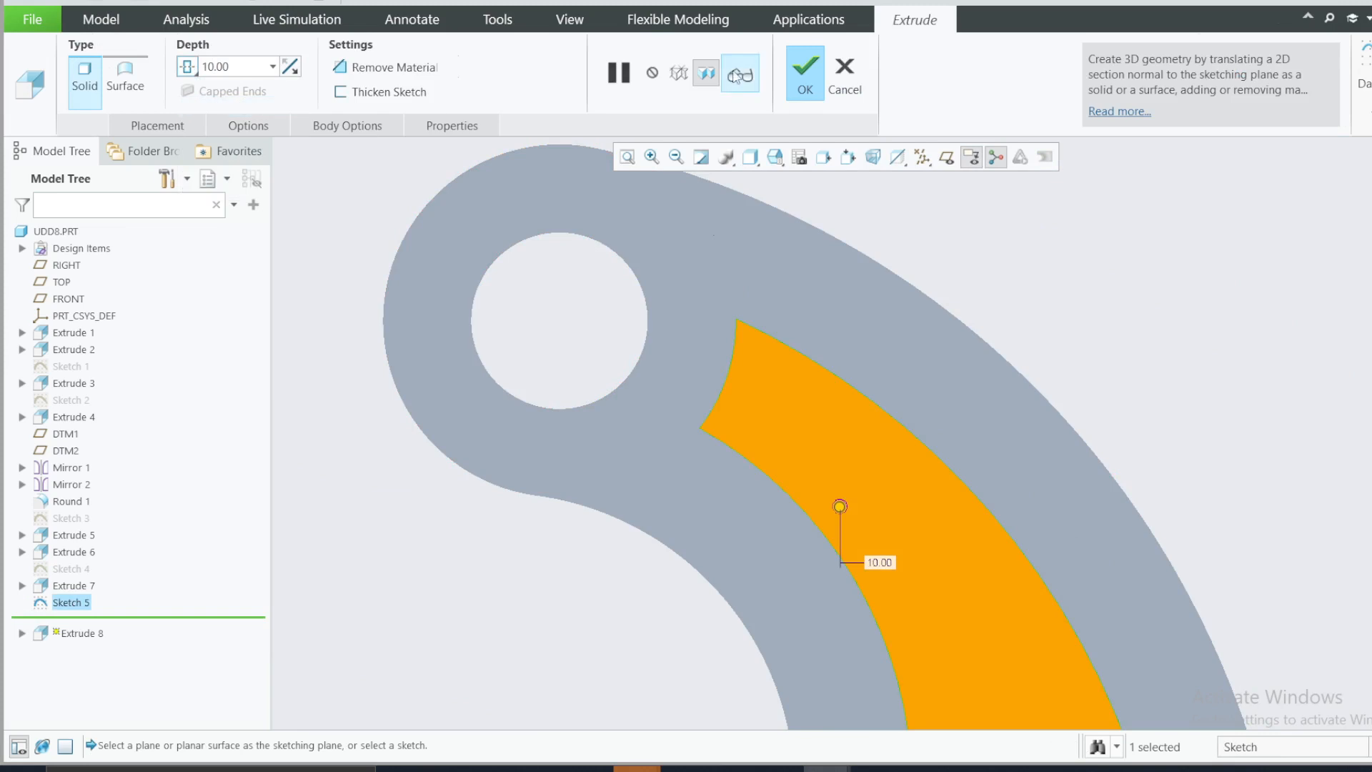
click(805, 75)
key(ctrl+d)
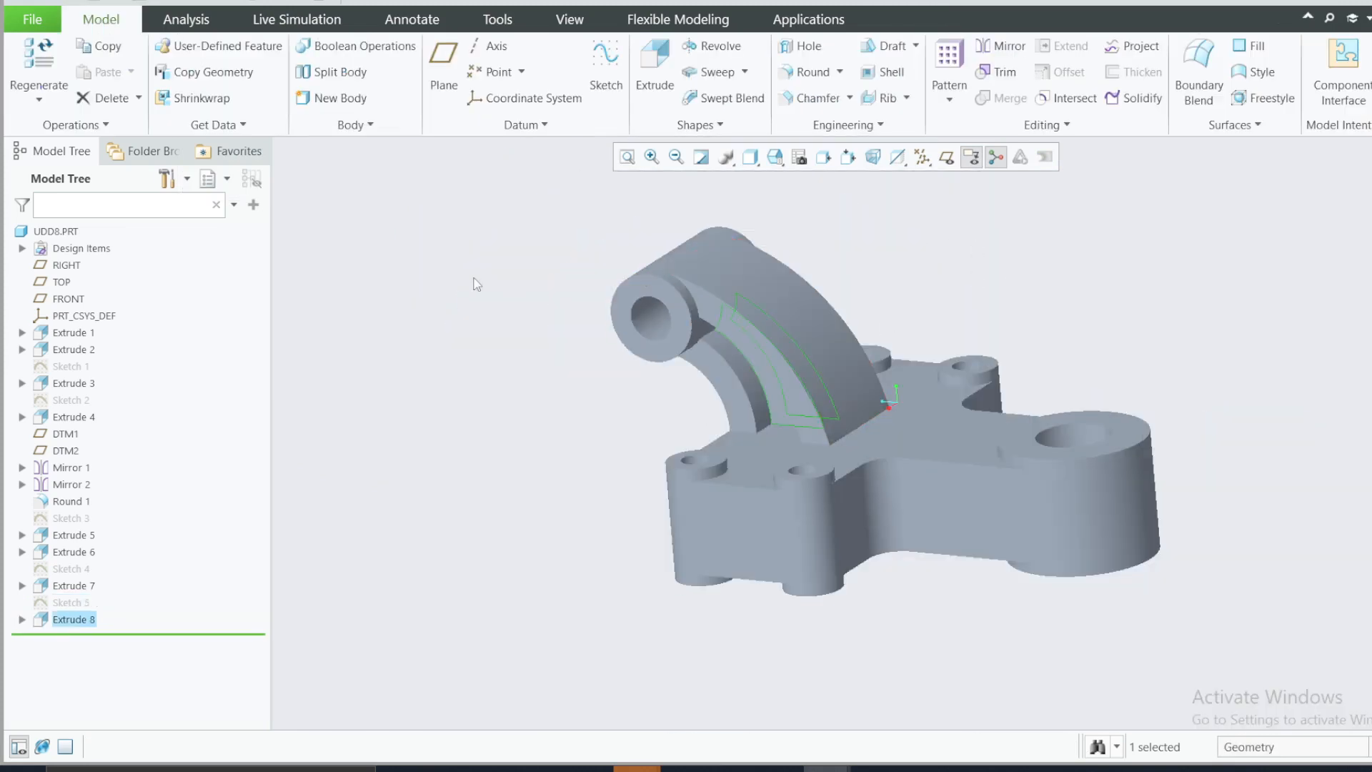
Check the bracket with the new rib from several angles against the dimensioned reference drawing
click(477, 284)
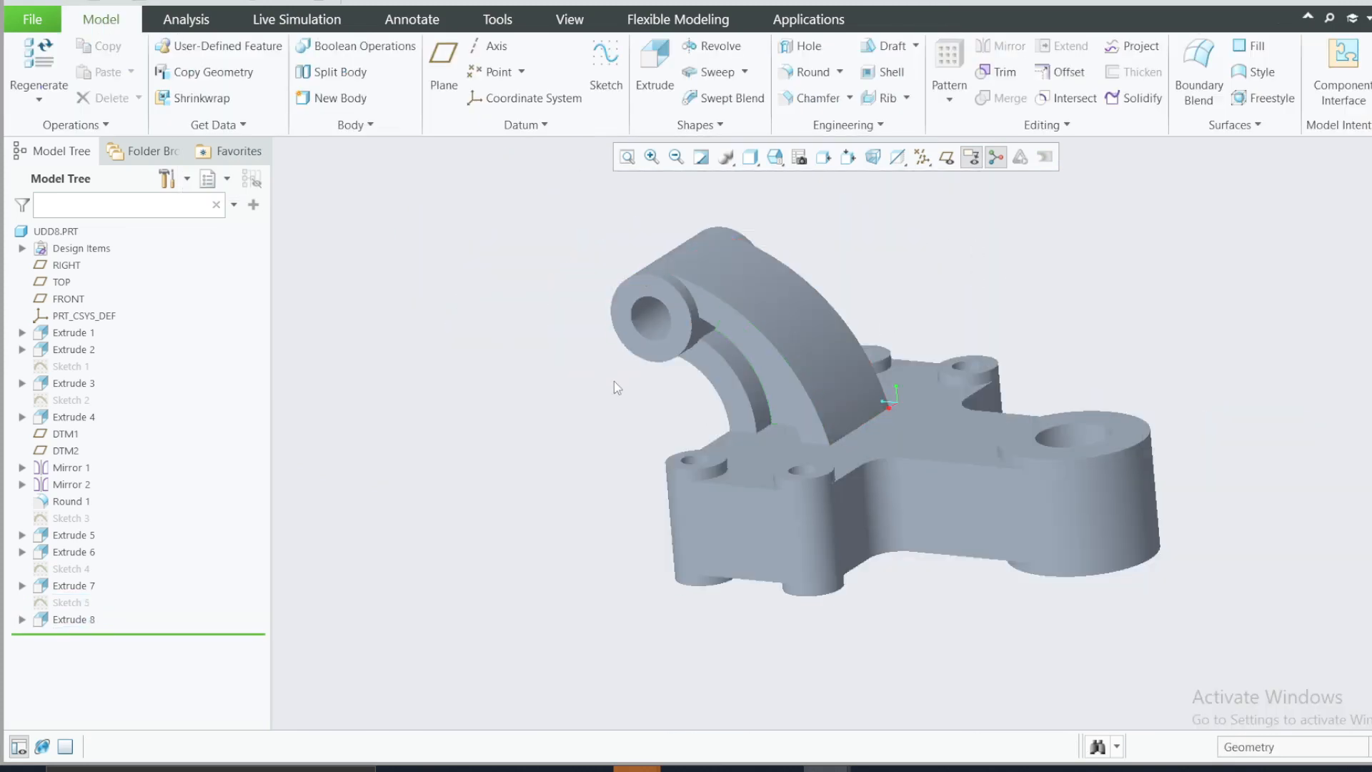
mouse_move(614, 380)
middle_down()
mouse_move(663, 380)
mouse_move(834, 439)
mouse_move(726, 368)
mouse_move(649, 383)
mouse_move(689, 363)
mouse_move(836, 408)
middle_up()
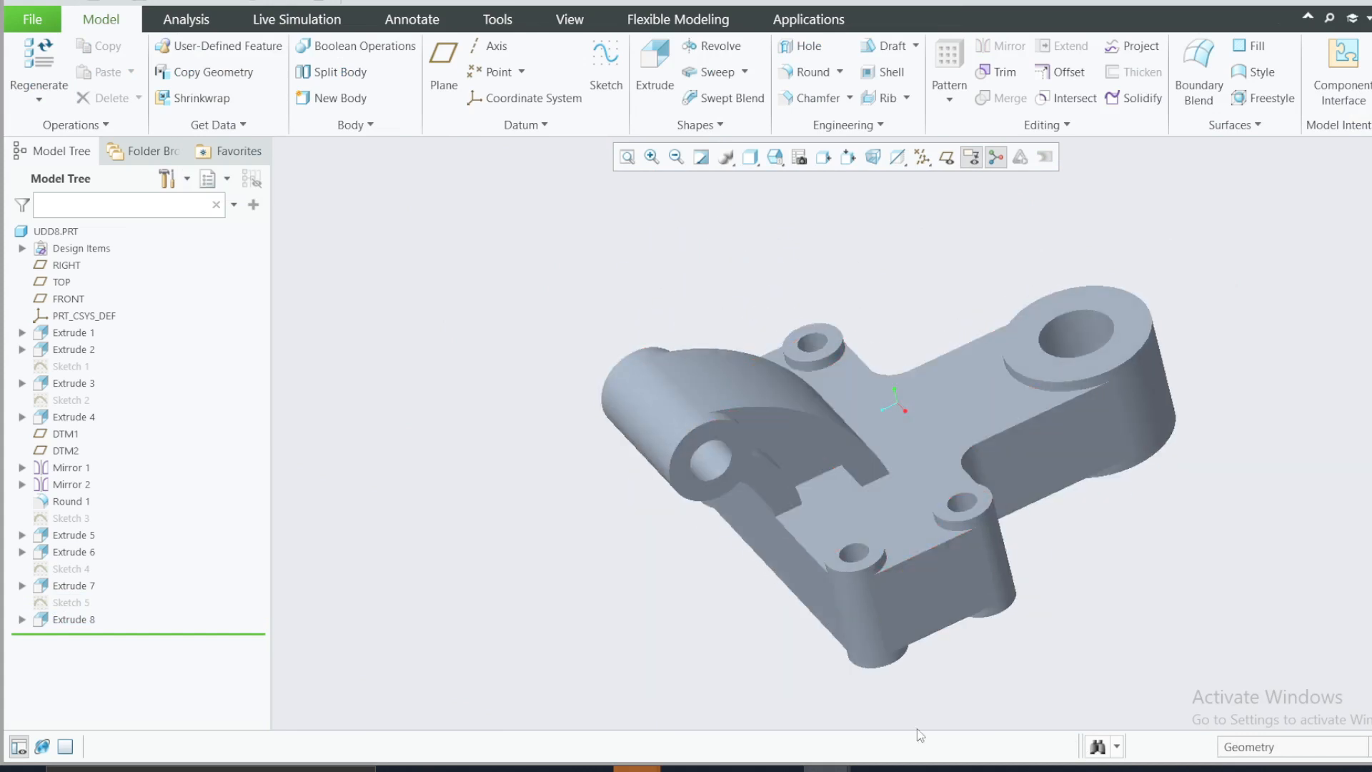
click(922, 768)
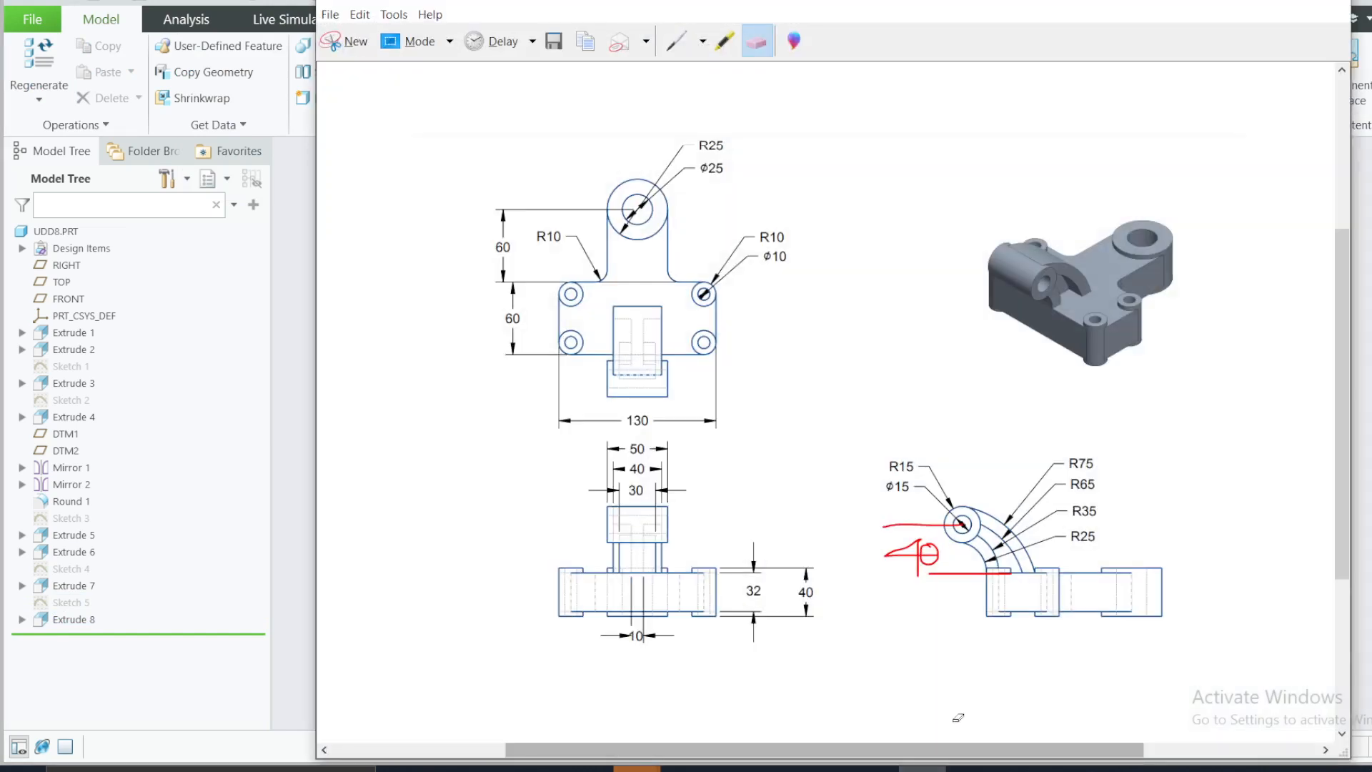
click(922, 768)
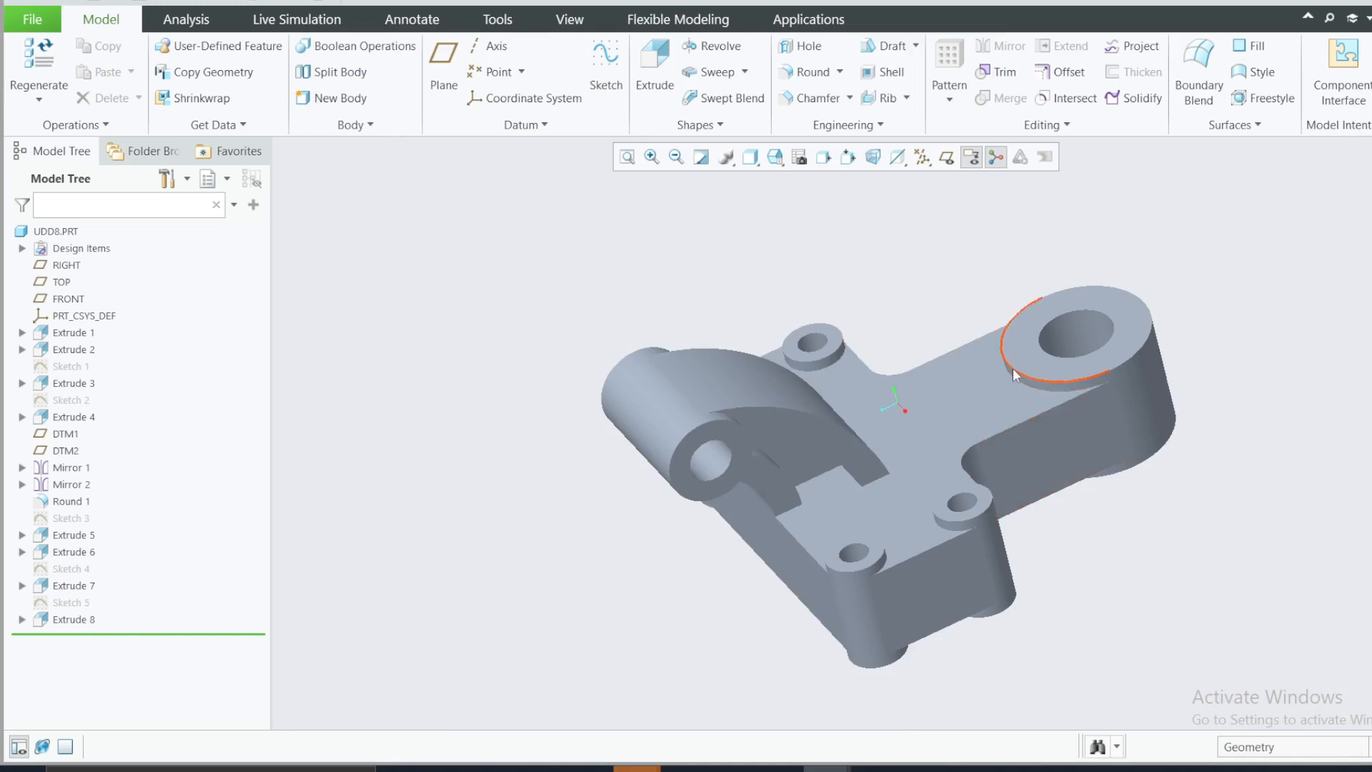
mouse_move(1013, 367)
middle_down()
mouse_move(1125, 378)
mouse_move(1057, 402)
mouse_move(1085, 405)
mouse_move(1064, 388)
middle_up()
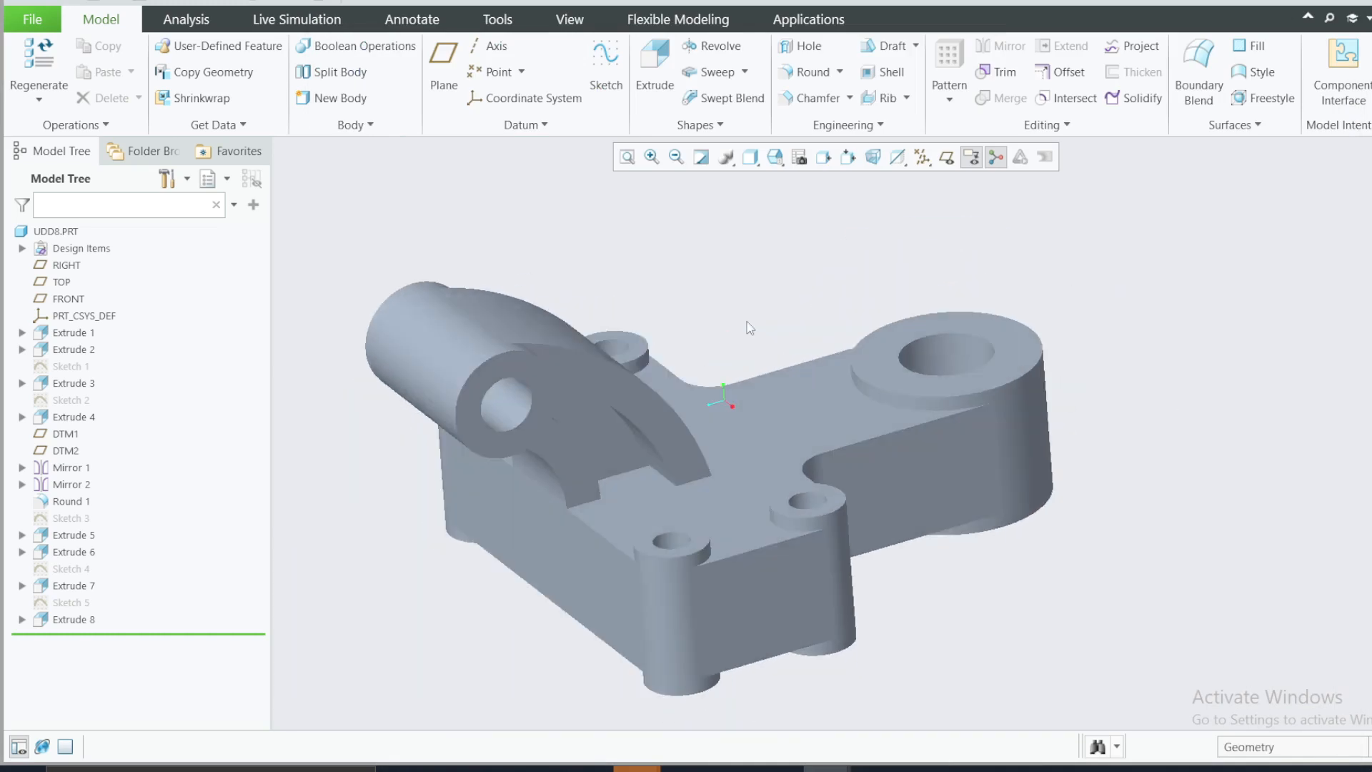
Apply the last metal appearance in the std-metals.dmt library to the whole bracket, using the Part selection filter
click(570, 20)
click(198, 84)
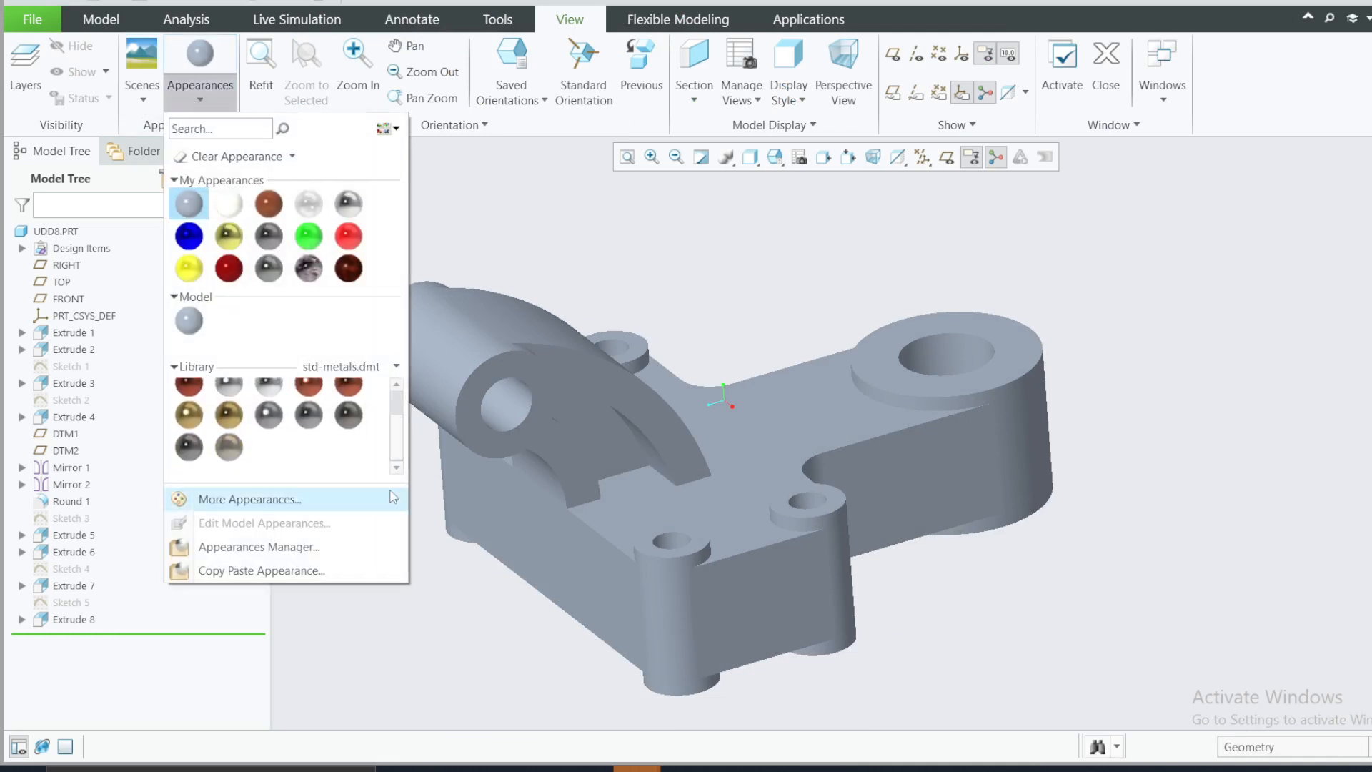
click(230, 458)
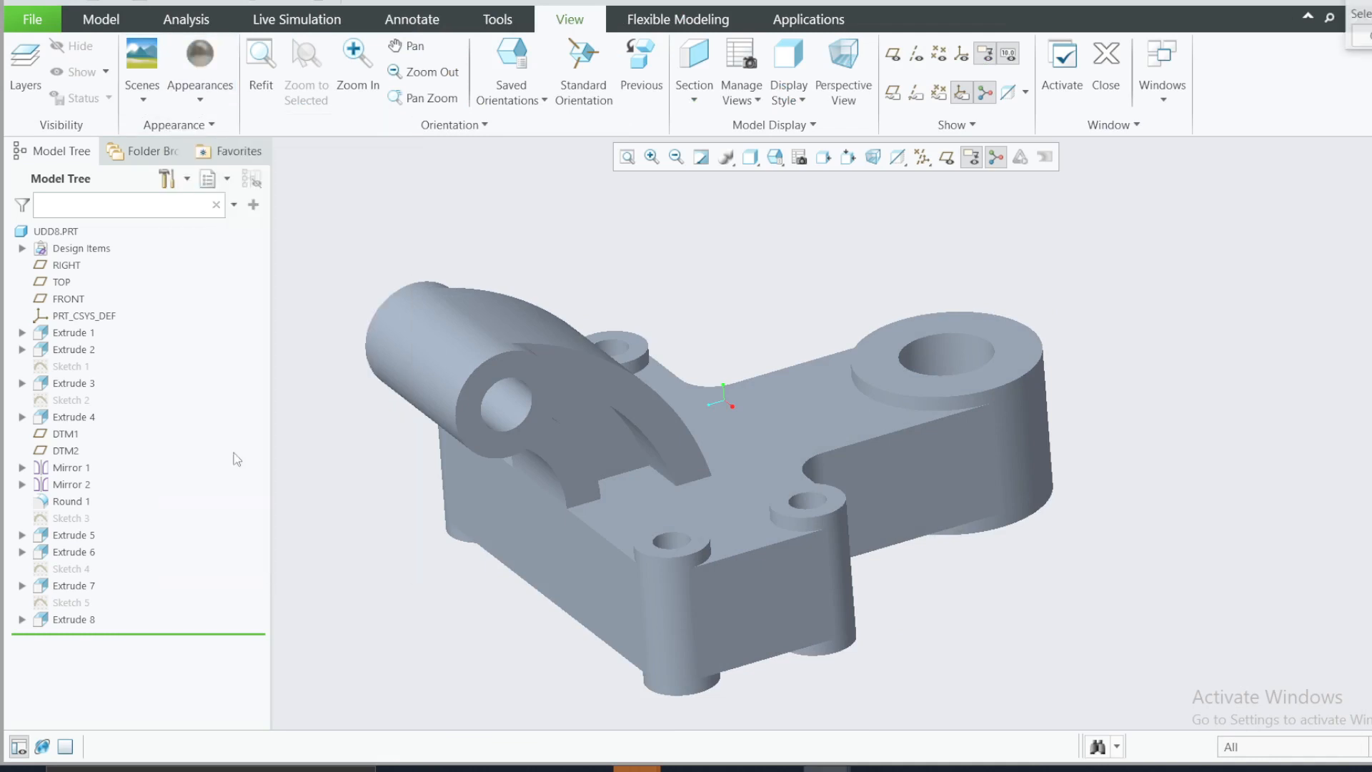
click(1300, 742)
click(1280, 725)
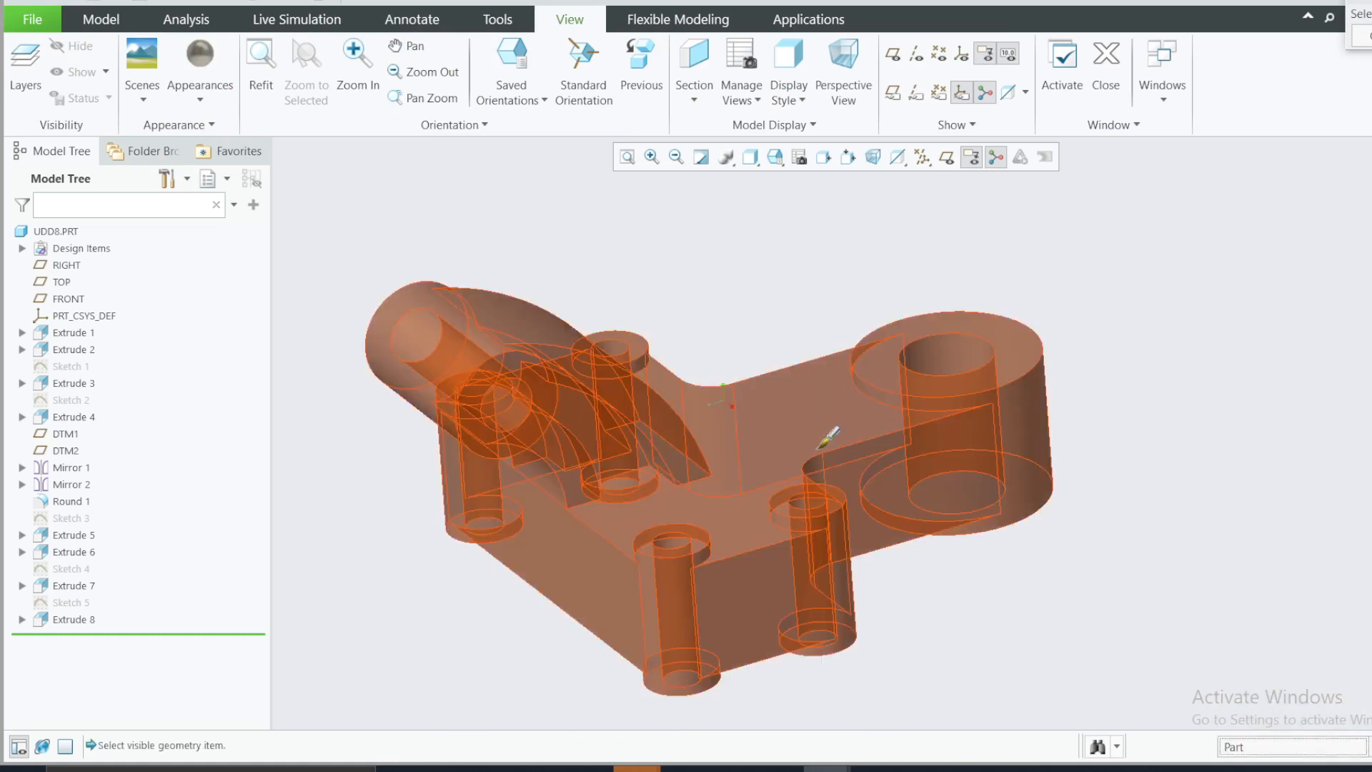
click(822, 443)
middle_click(819, 448)
scroll(597, 332, up, 2)
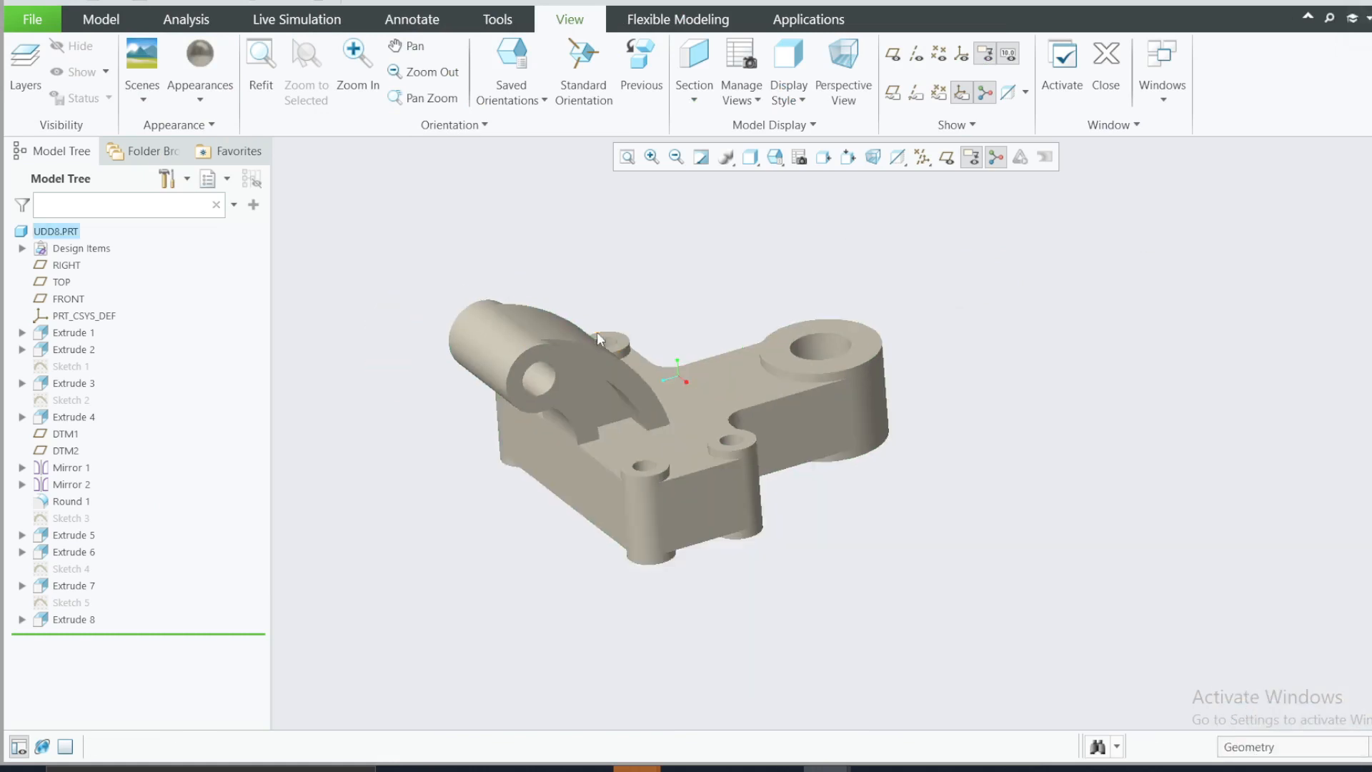
Restore the default view orientation, set the display style to Shading With Reflections, and inspect the bracket from above and below
scroll(768, 363, down, 2)
middle_drag(717, 409, 735, 391)
key(ctrl+d)
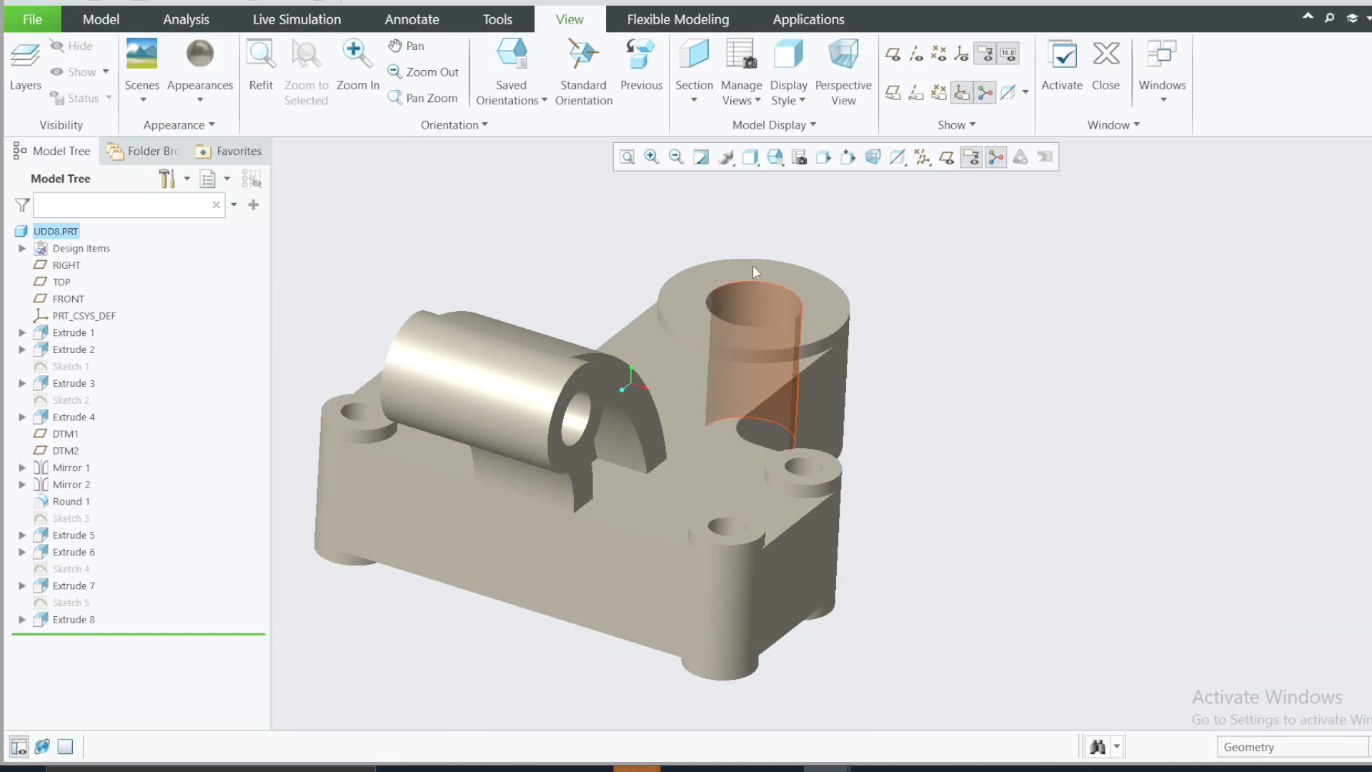
click(775, 157)
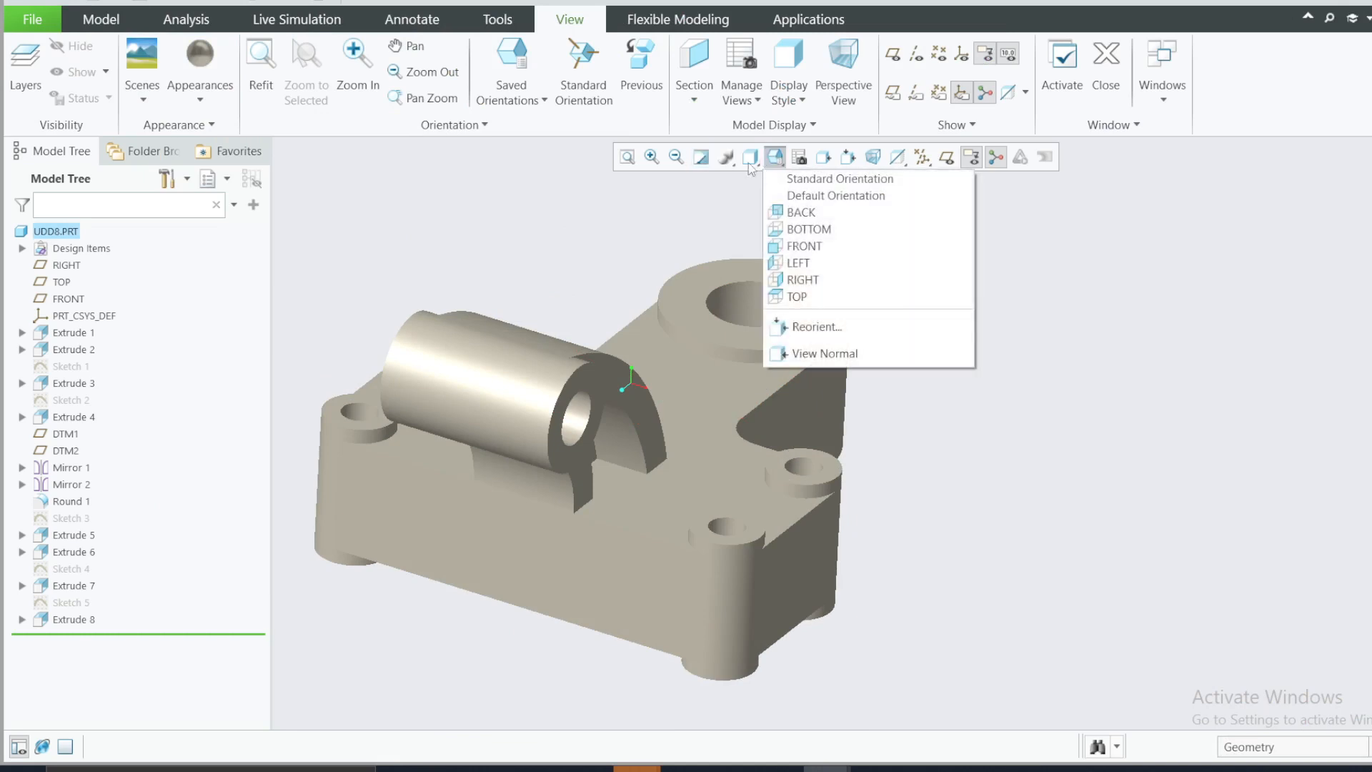
click(750, 160)
click(750, 158)
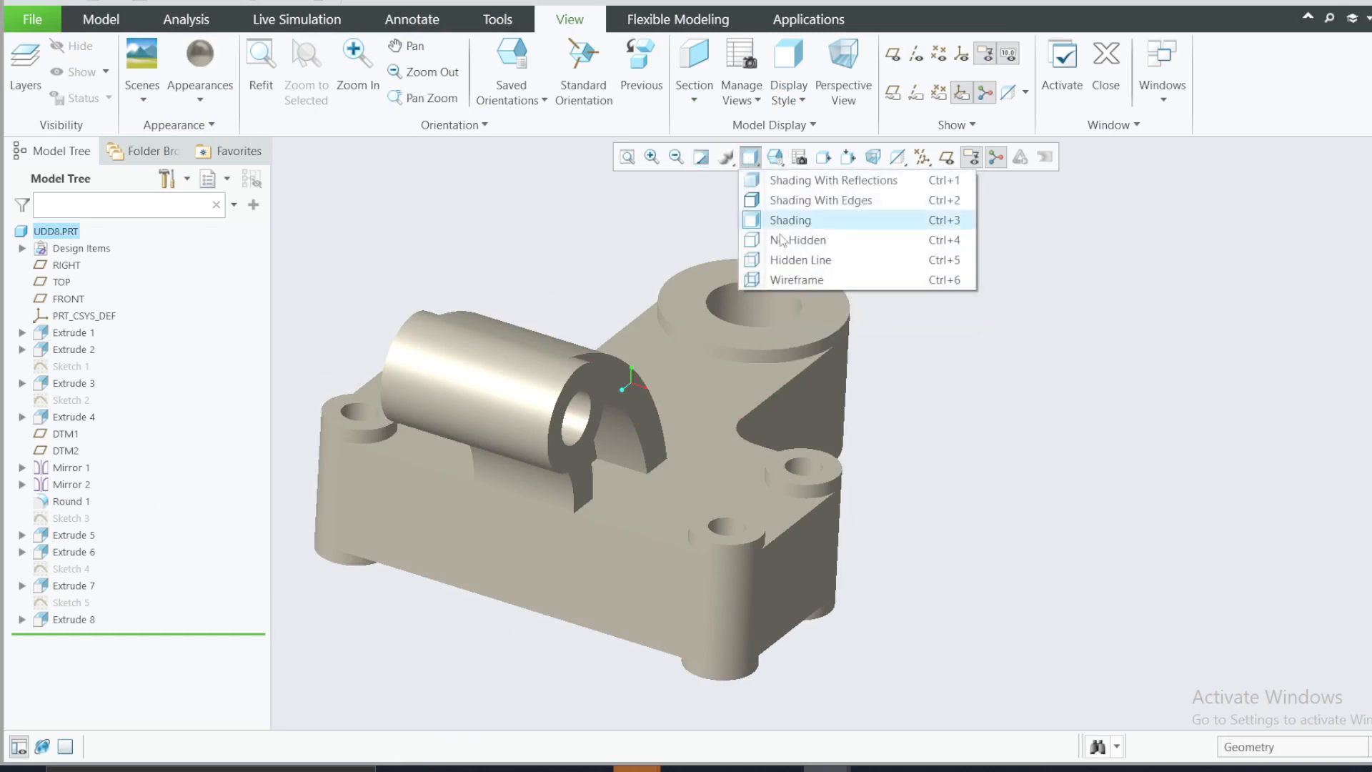
click(815, 180)
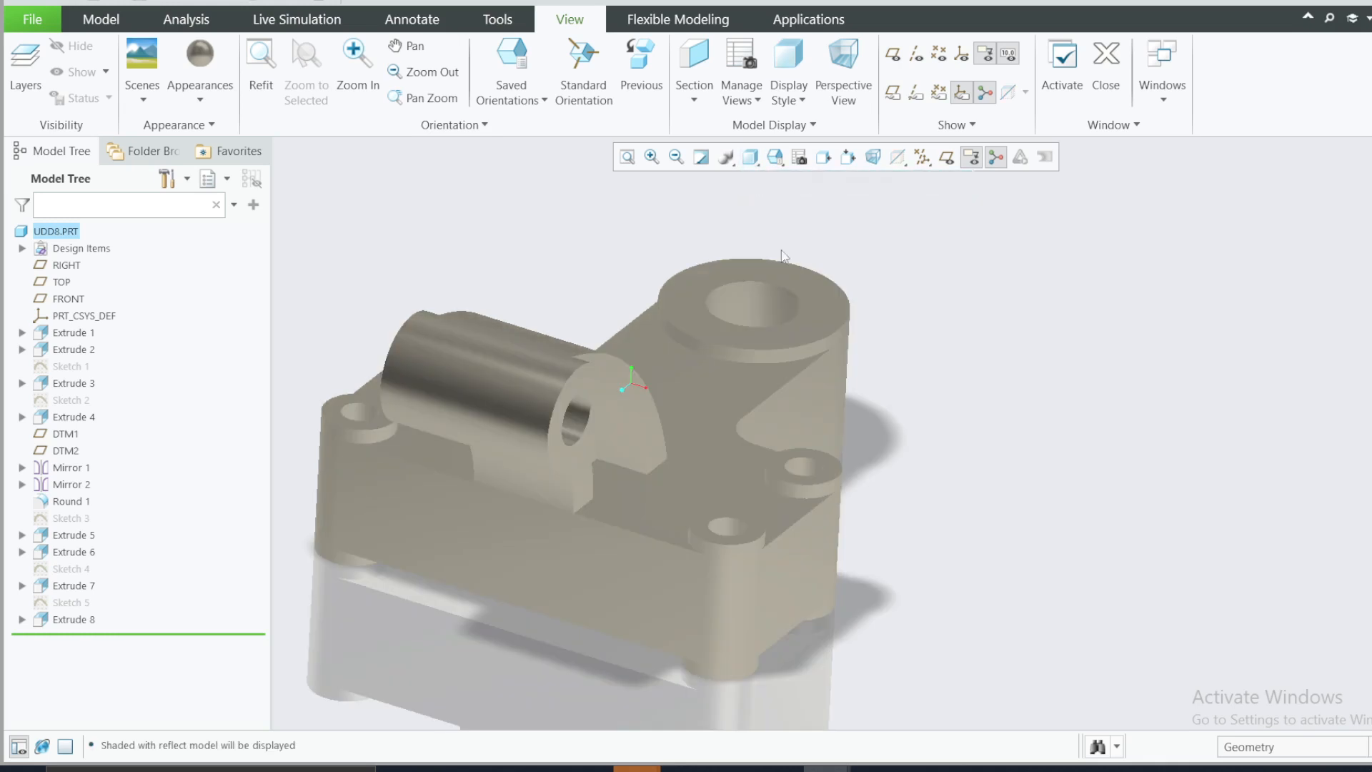
middle_drag(691, 375, 547, 386)
scroll(729, 289, up, 2)
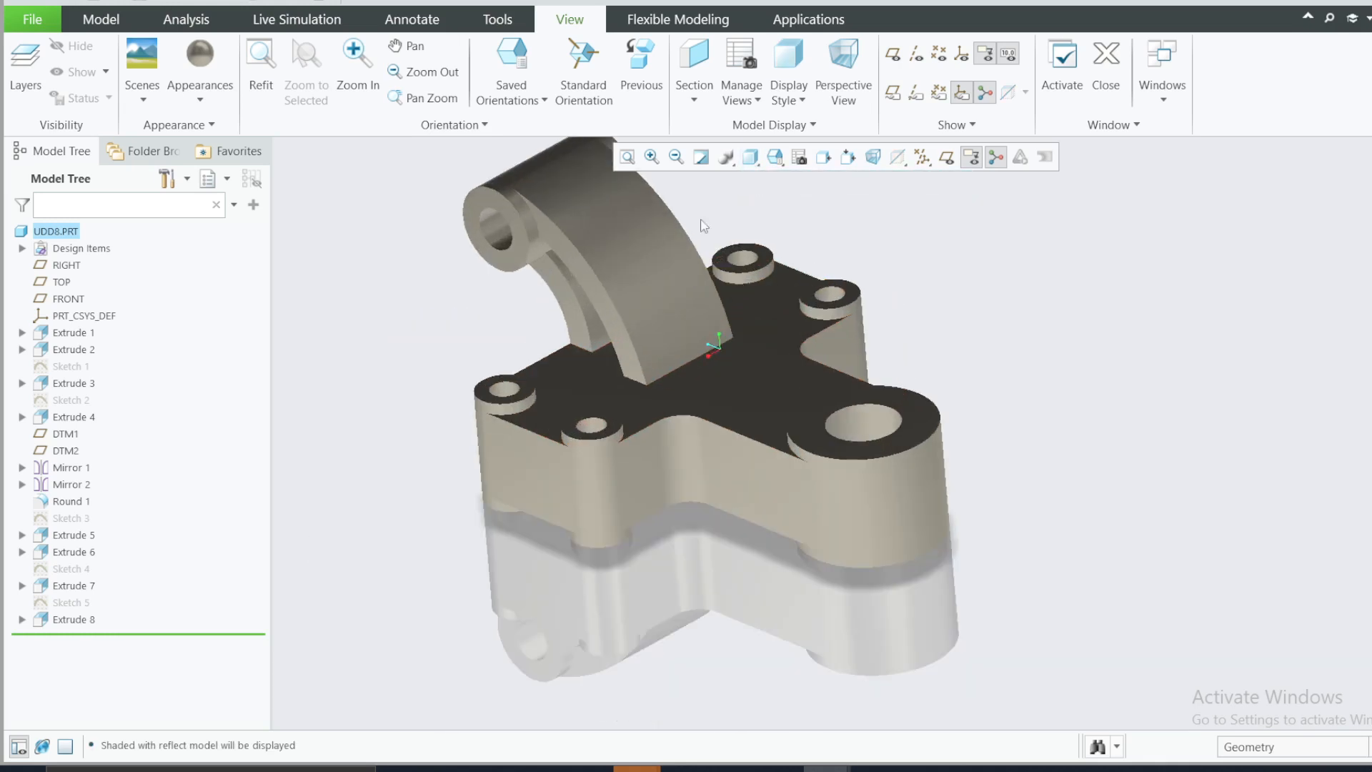
click(734, 159)
middle_drag(677, 359, 789, 306)
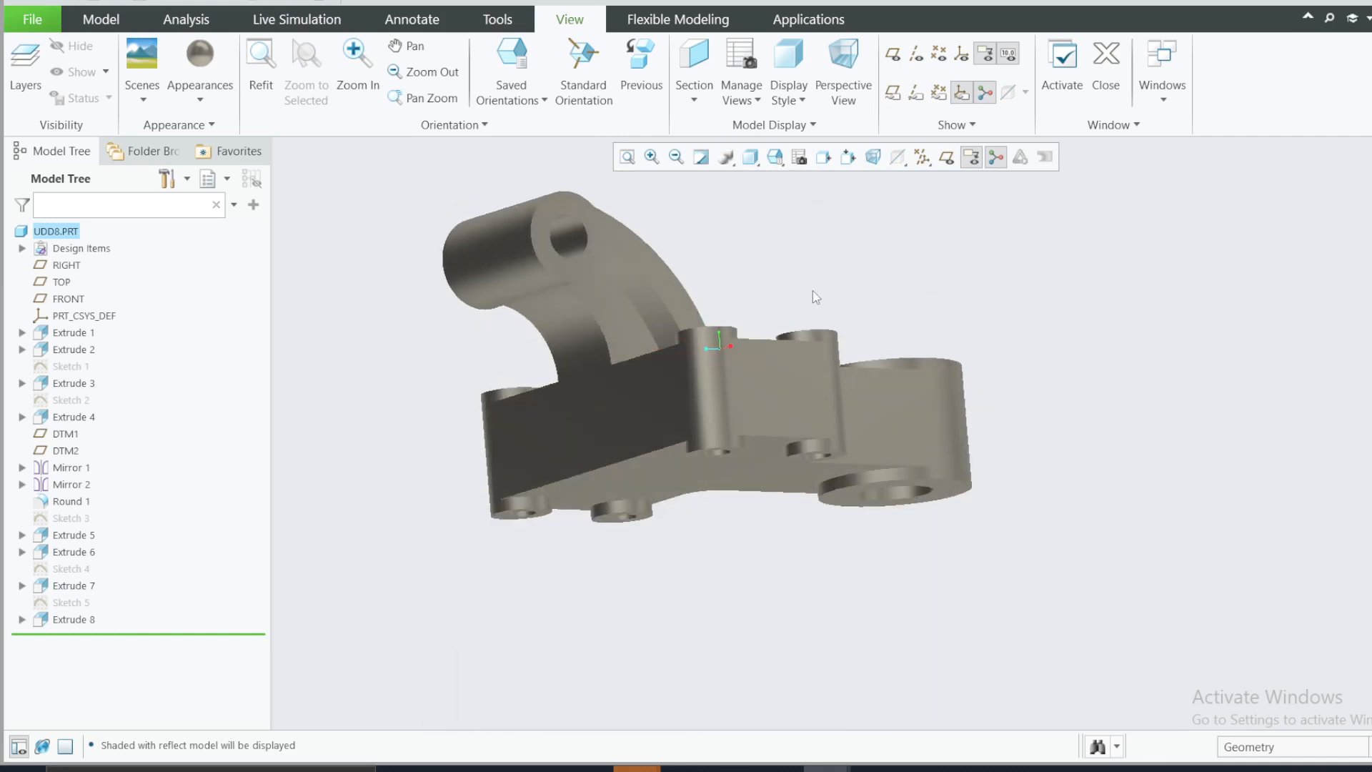
scroll(946, 286, up, 2)
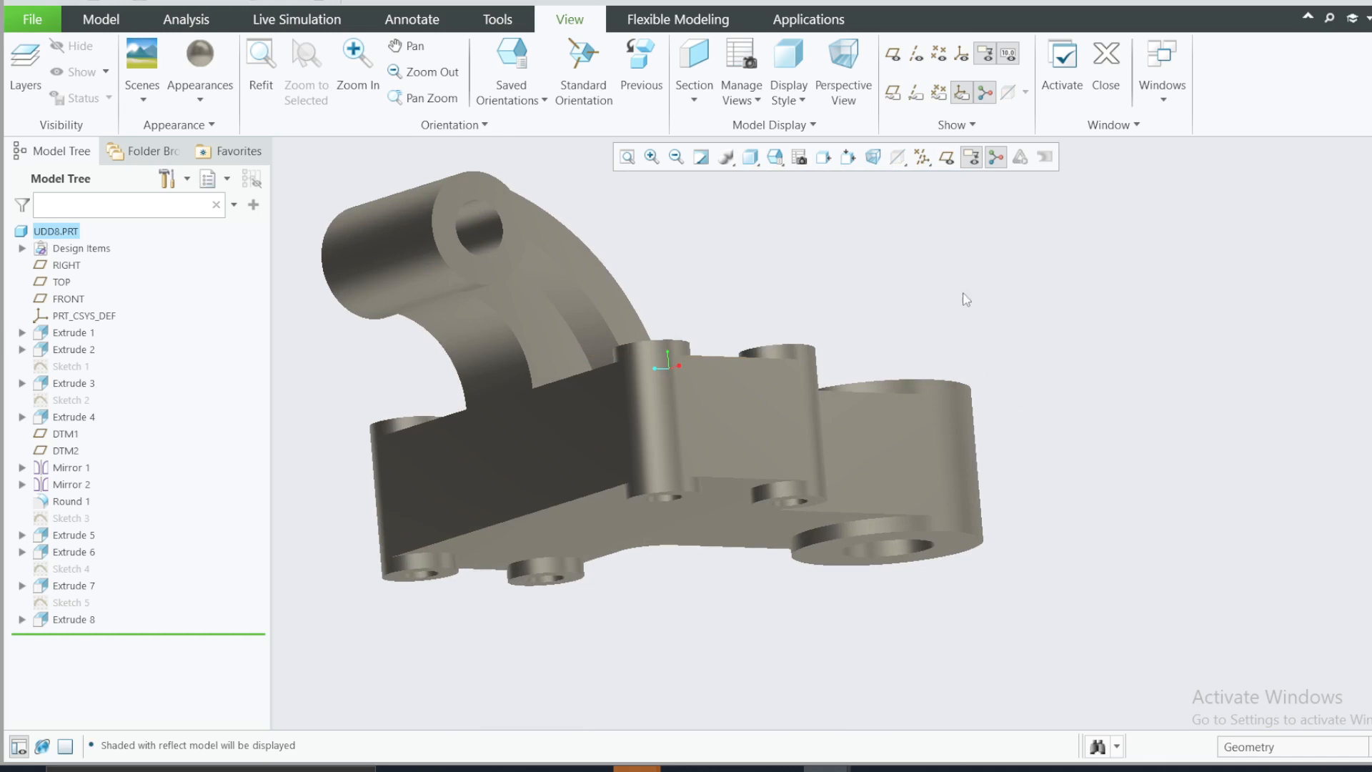